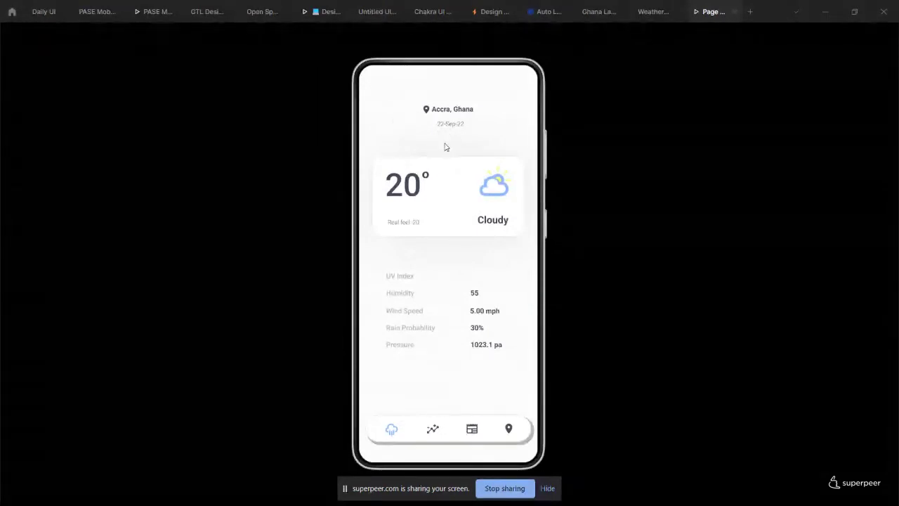
- Switch to the WeatherApp design file and view the inspection properties of the Android Large - 3 frame
left_click(657, 12)
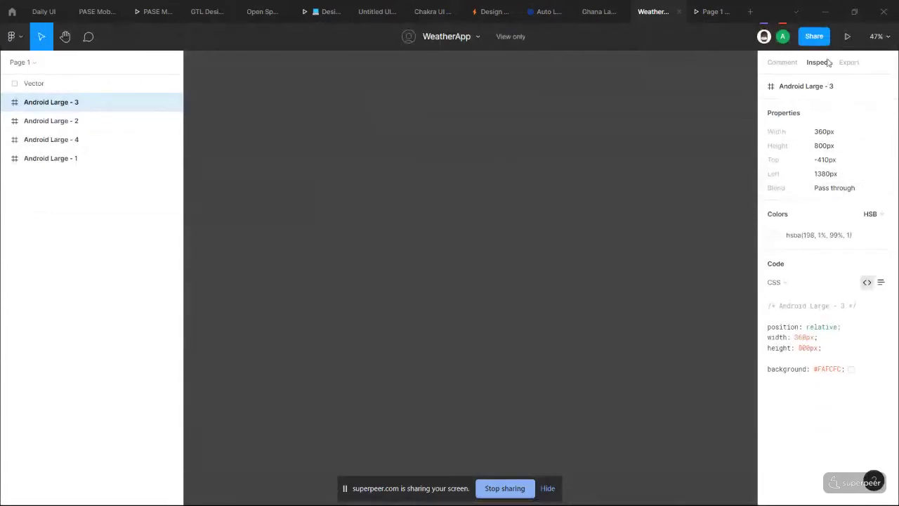
left_click(797, 69)
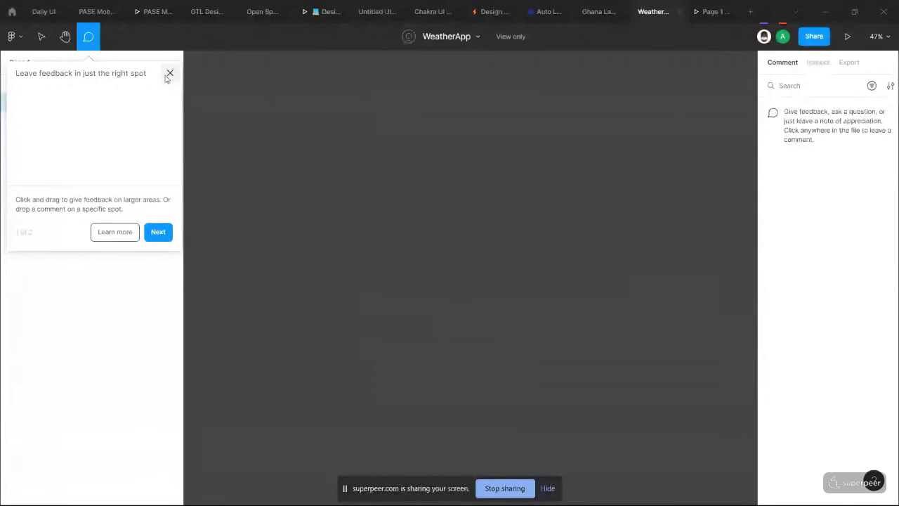
left_click(169, 74)
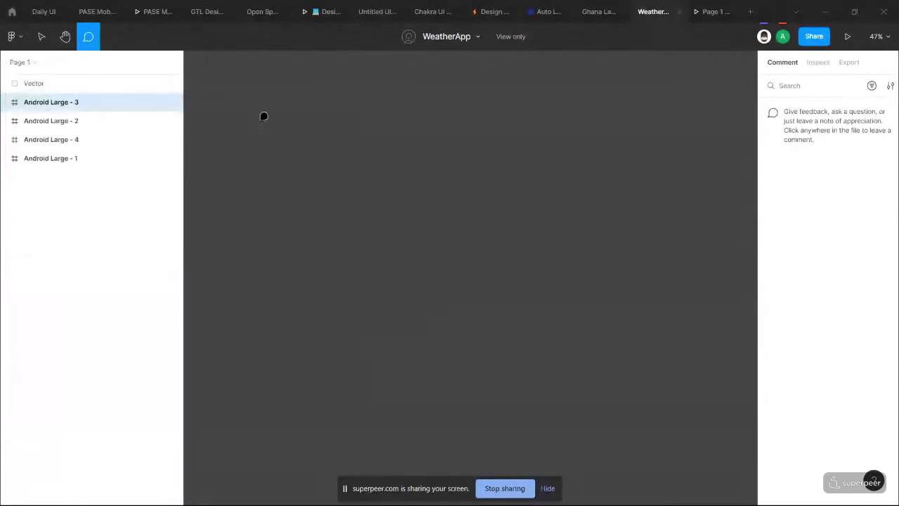
scroll(420, 211, "down", 3)
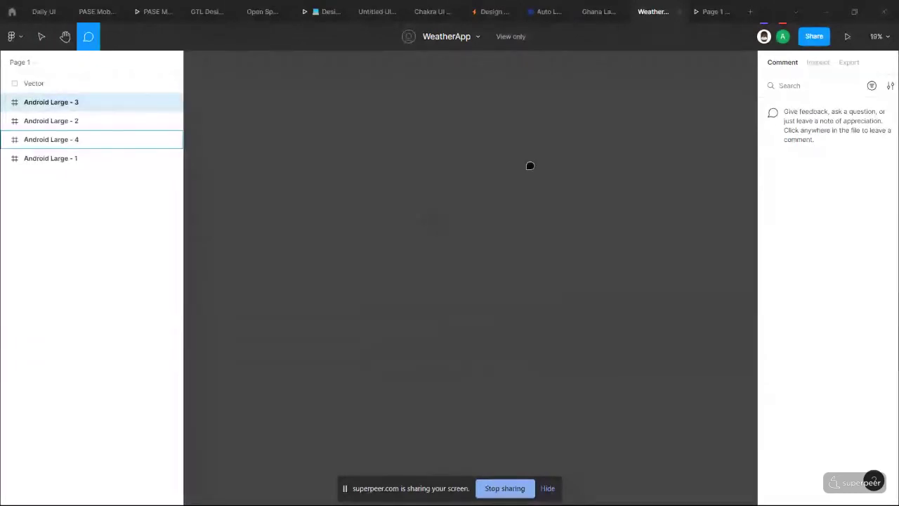
left_click(819, 63)
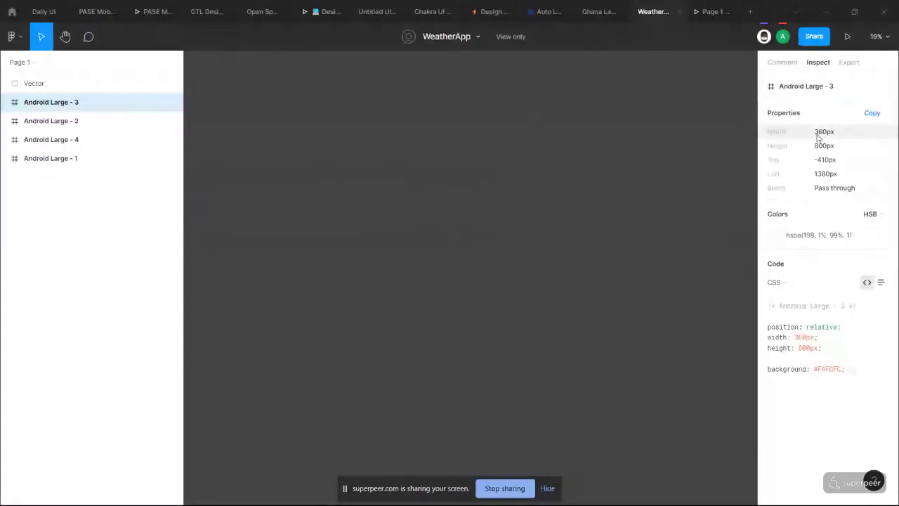
left_click(726, 7)
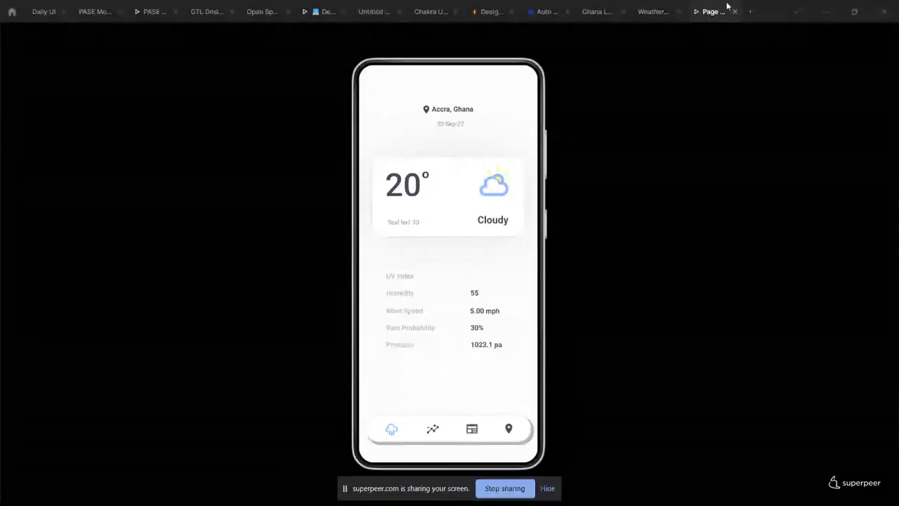
left_click(660, 10)
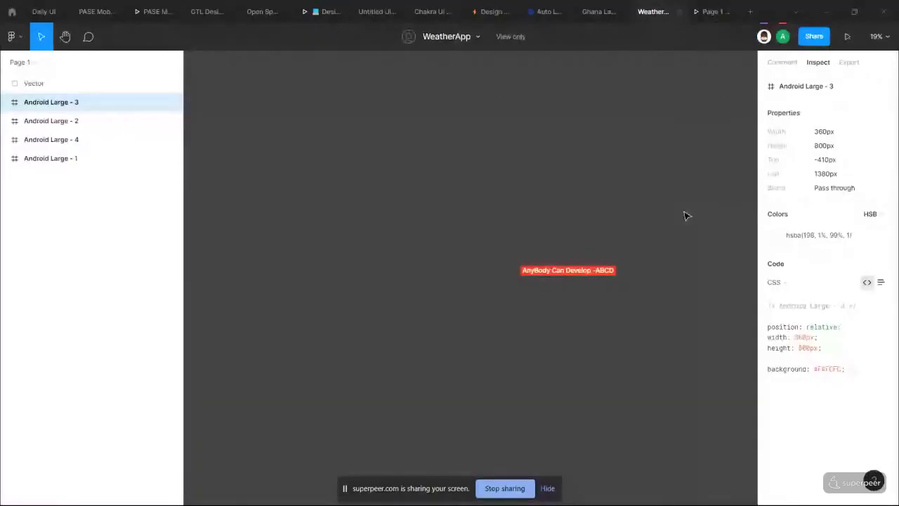
right_click(621, 225)
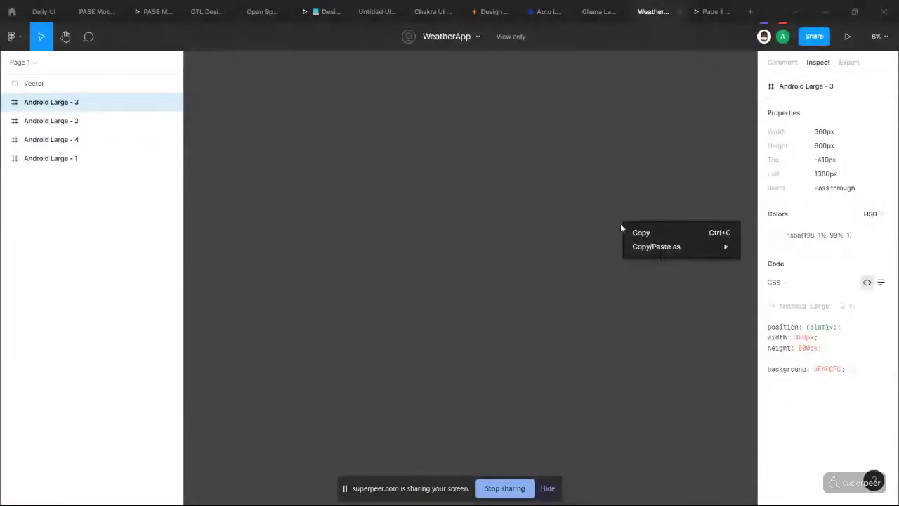
key("Escape")
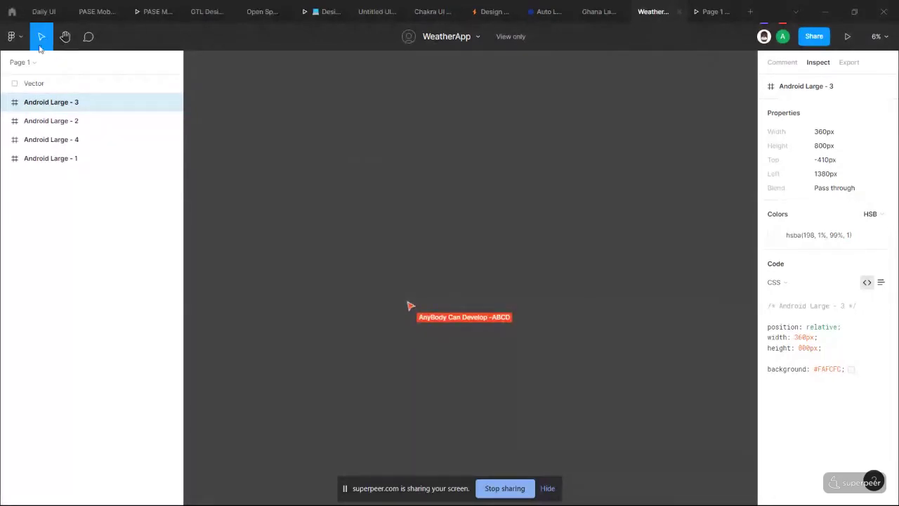
- Duplicate the WeatherApp file to the drafts and open the copy from there
left_click(14, 37)
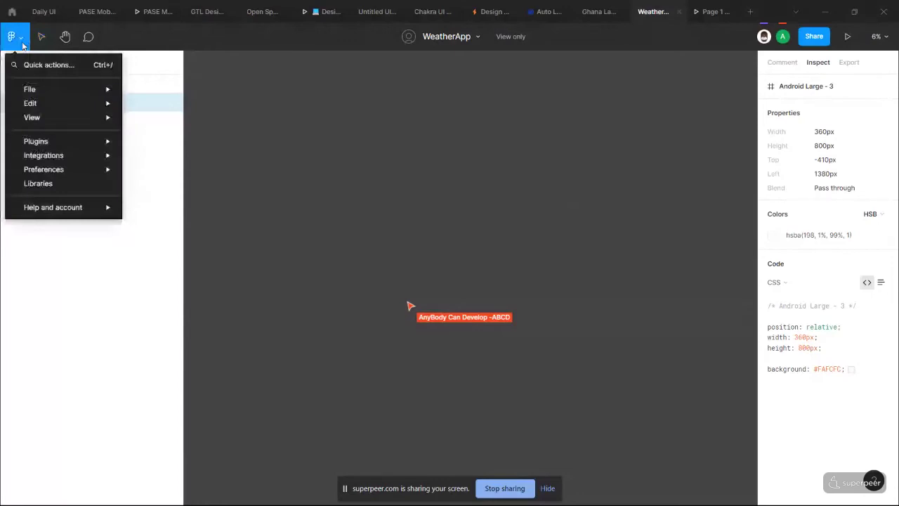
left_click(478, 39)
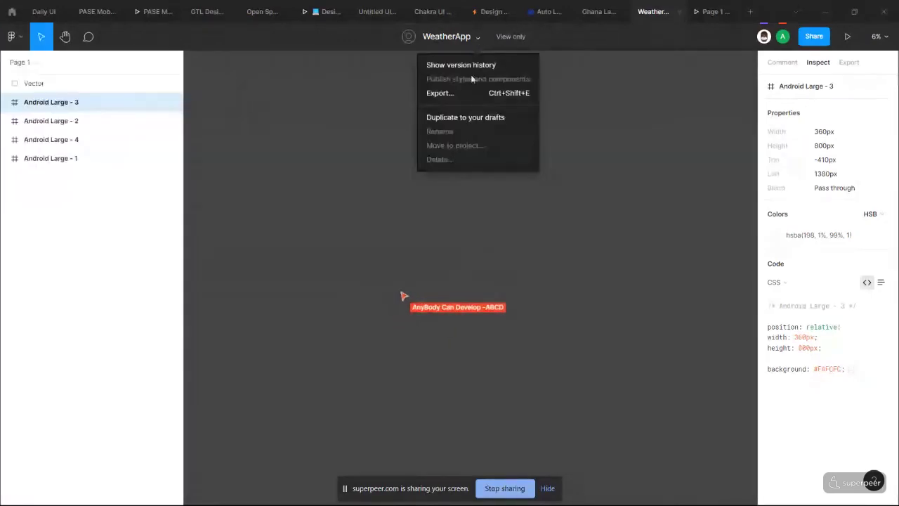
left_click(483, 119)
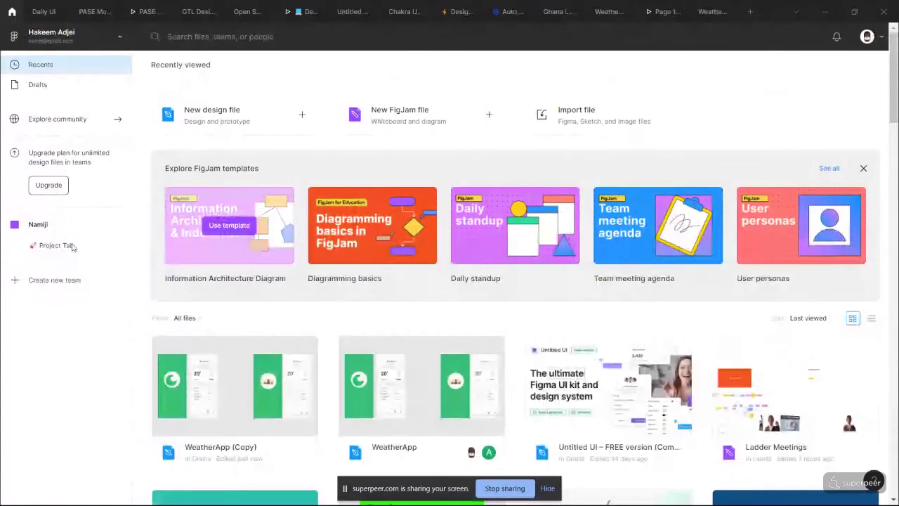
left_click(38, 84)
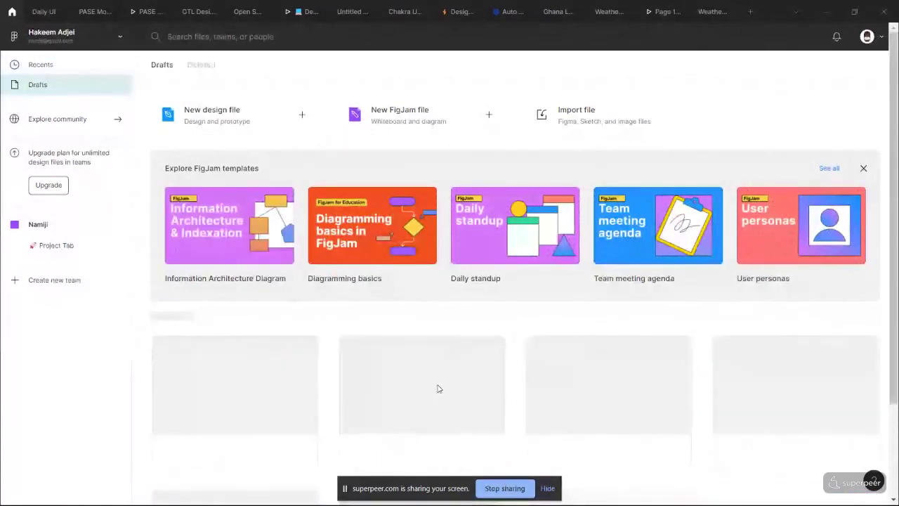
double_click(275, 388)
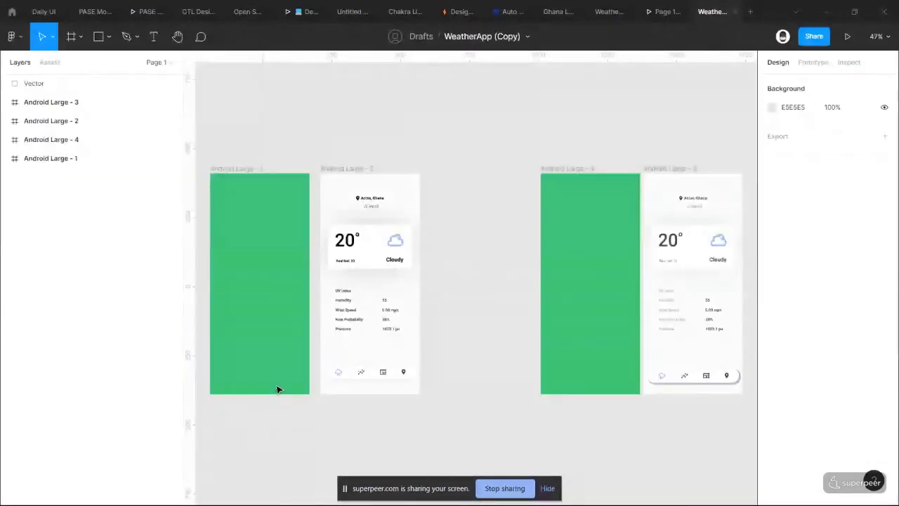
- Examine the Android Large - 1 splash frame's prototype interactions and return to its design properties
scroll(515, 365, "left", 4)
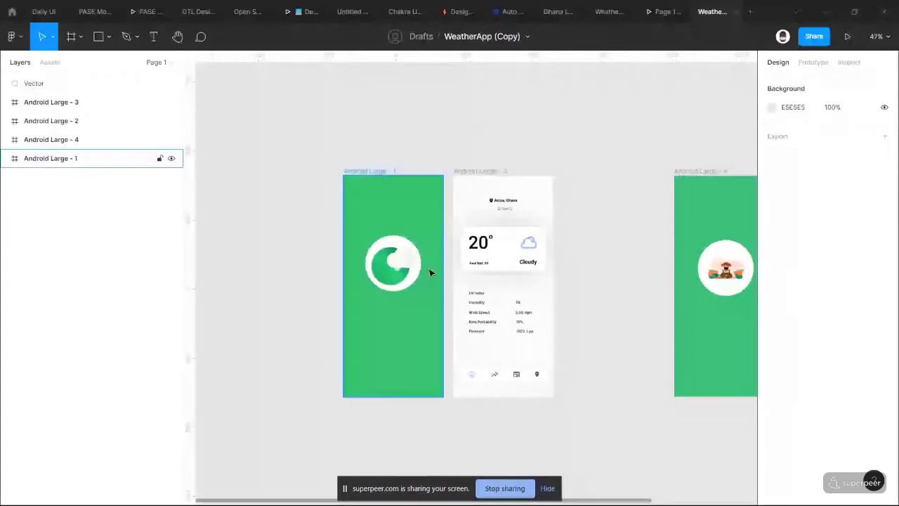
scroll(430, 272, "up", 2)
left_click(373, 155)
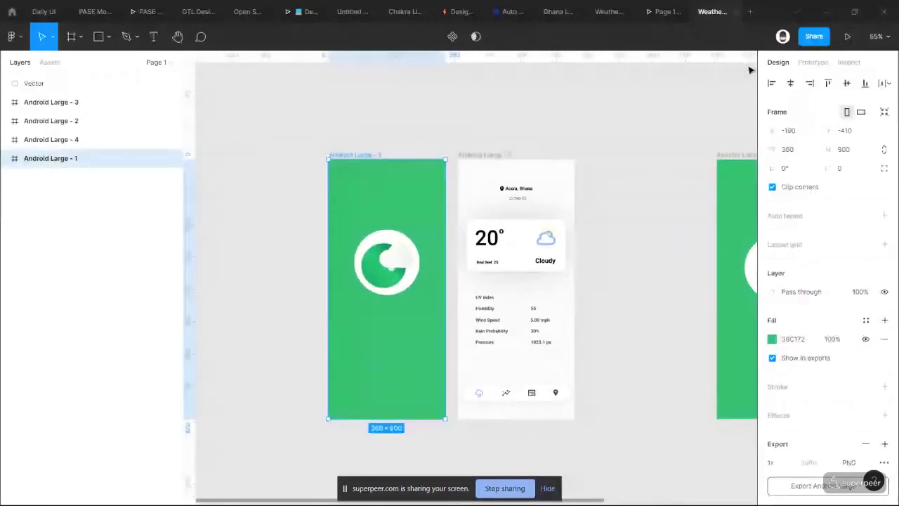
left_click(812, 62)
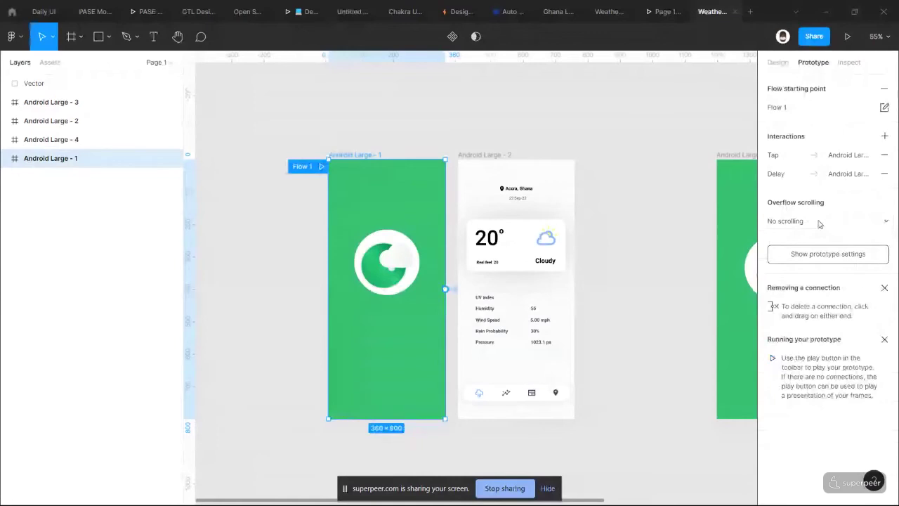
left_click(692, 151)
left_click(779, 64)
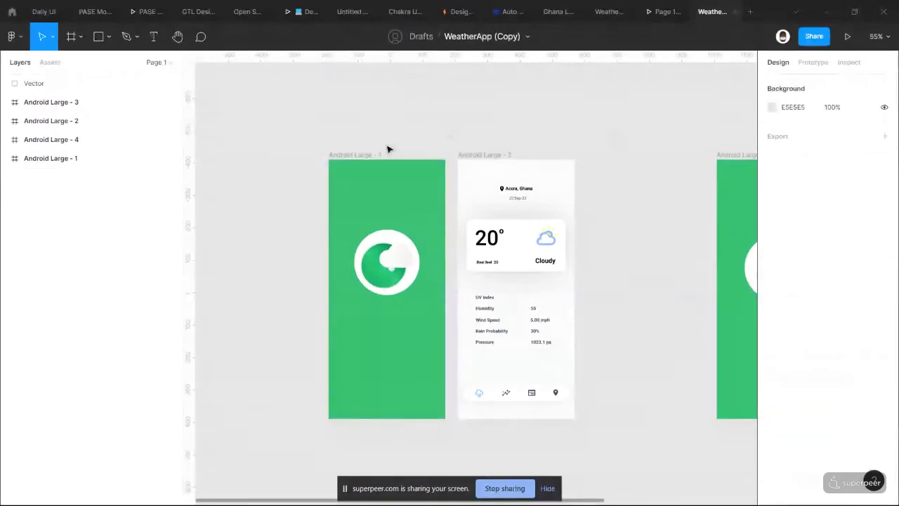
left_click(362, 163)
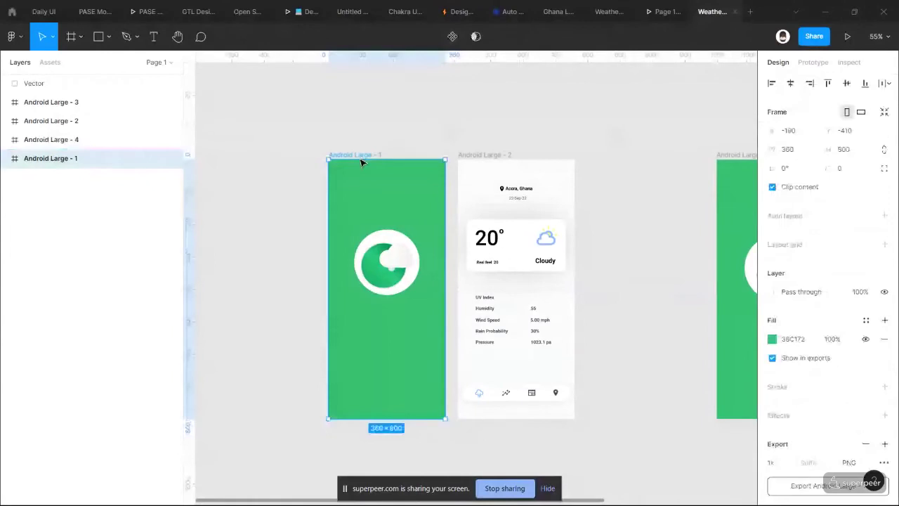
right_click(460, 124)
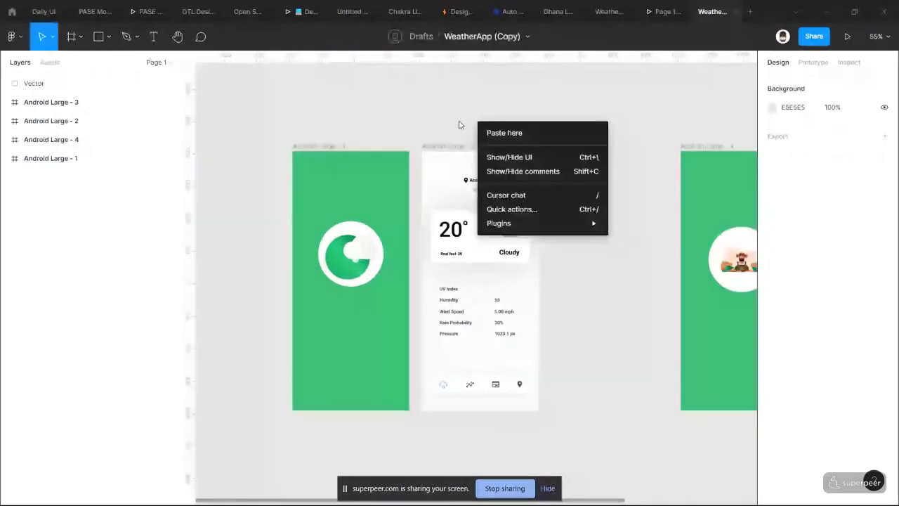
scroll(458, 130, "up", 3)
left_click(454, 139)
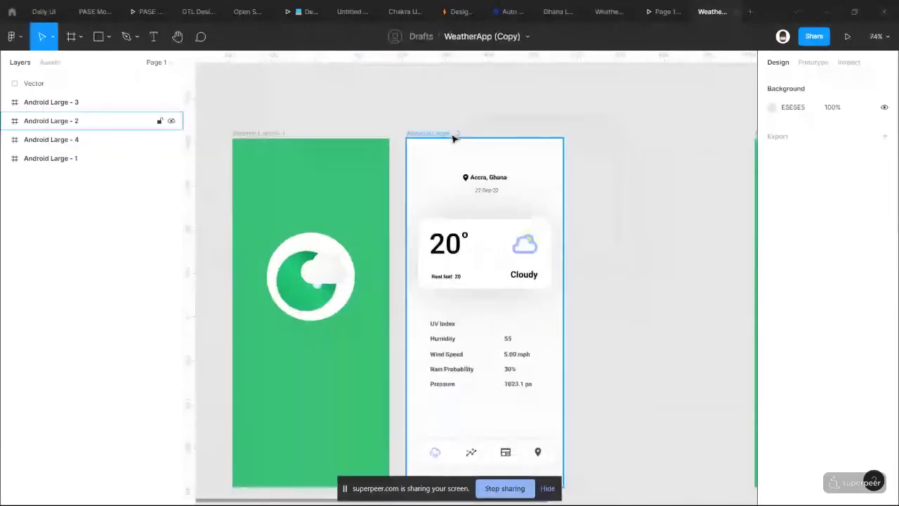
left_click(400, 131)
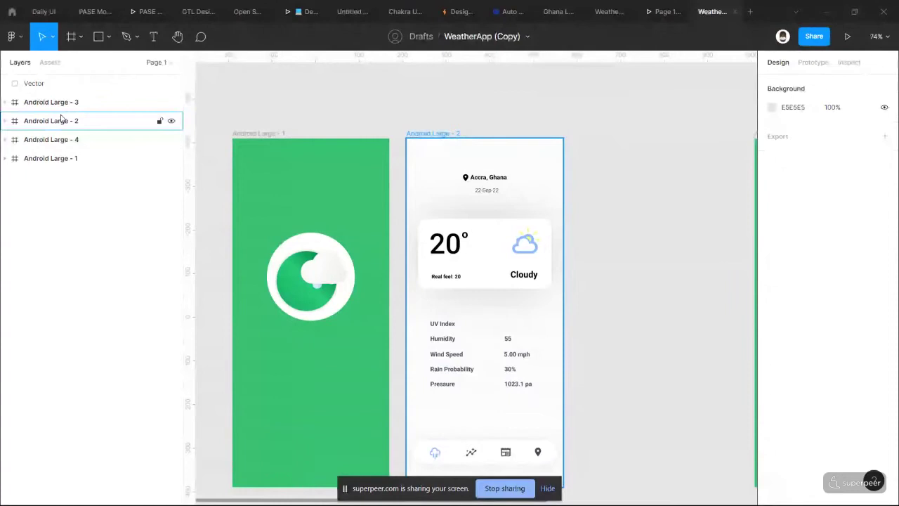
- Add a new frame with the Android Large preset beside the Android Large - 3 screen
scroll(573, 101, "right", 2)
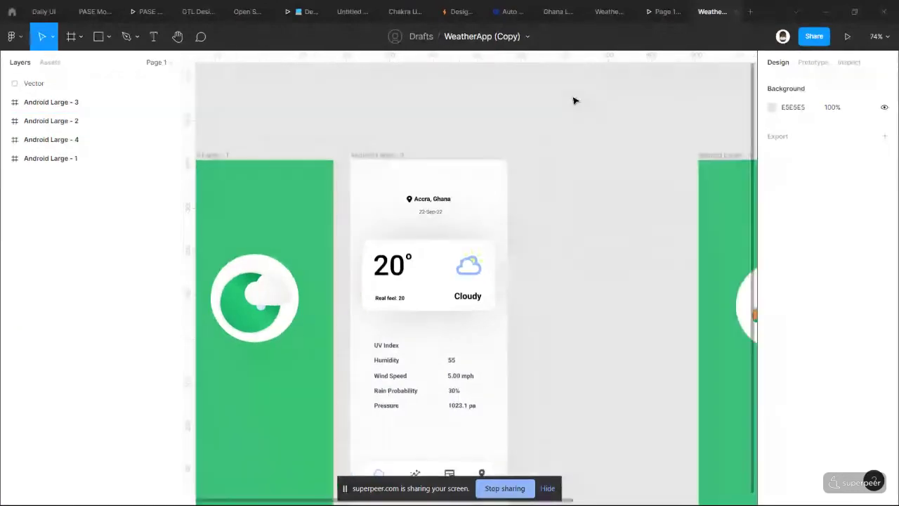
scroll(573, 101, "down", 2)
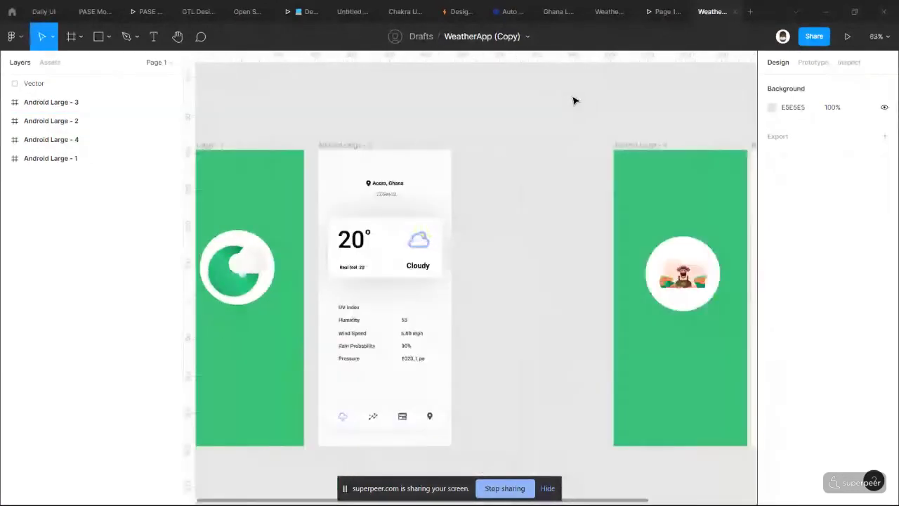
scroll(574, 101, "right", 2)
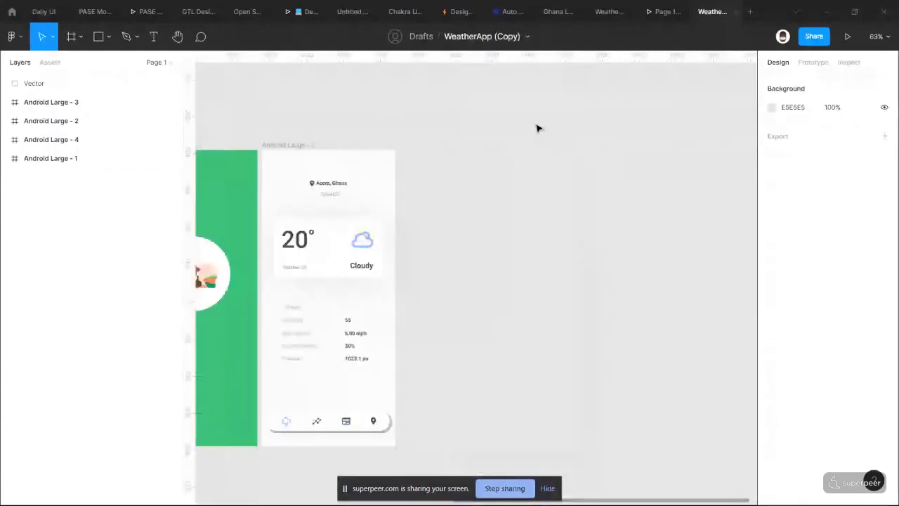
scroll(537, 128, "right", 1)
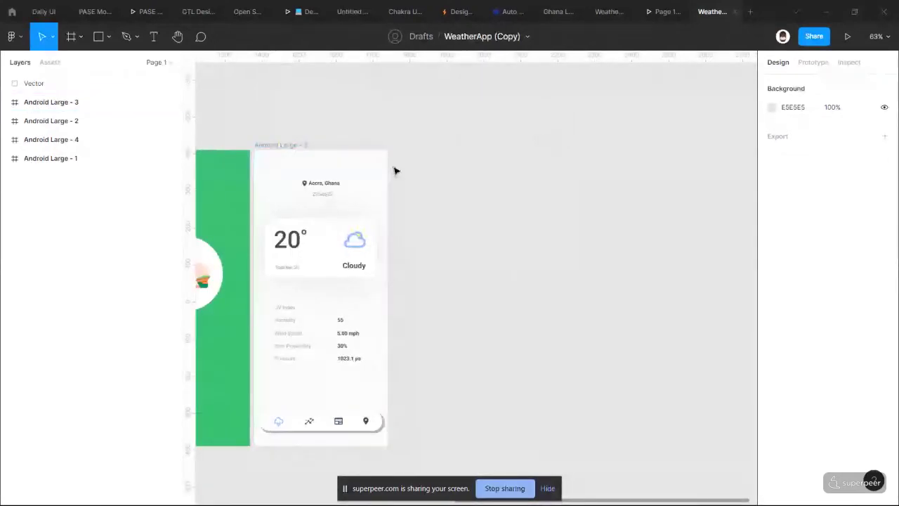
key("f")
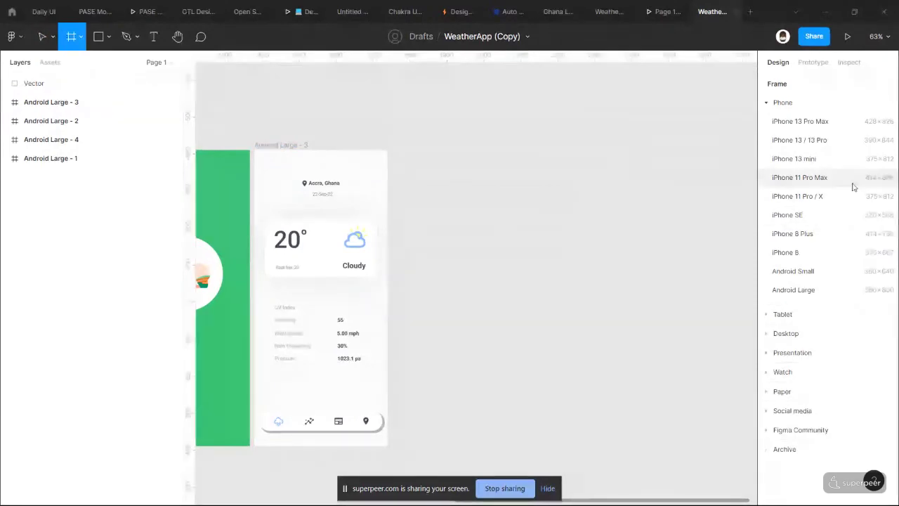
left_click(819, 289)
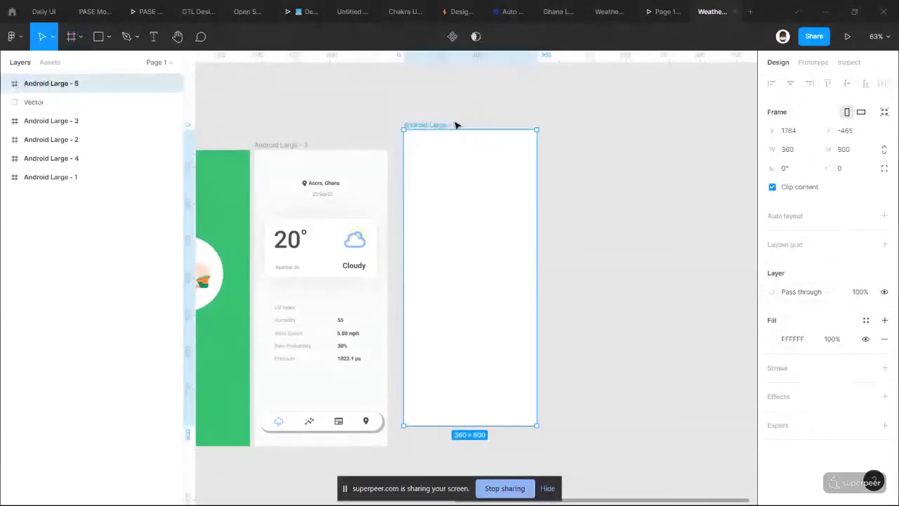
- Move the new empty Android Large frame farther right, away from the Android Large - 3 screen
left_click_drag(456, 125, 583, 149)
left_click(530, 155)
scroll(530, 155, "right", 1)
scroll(530, 155, "up", 3)
scroll(529, 155, "down", 1)
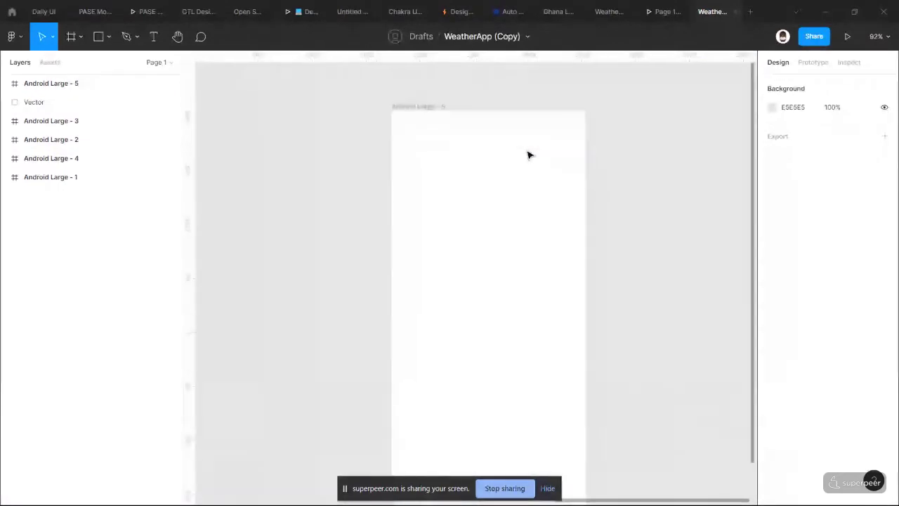
scroll(530, 154, "down", 1)
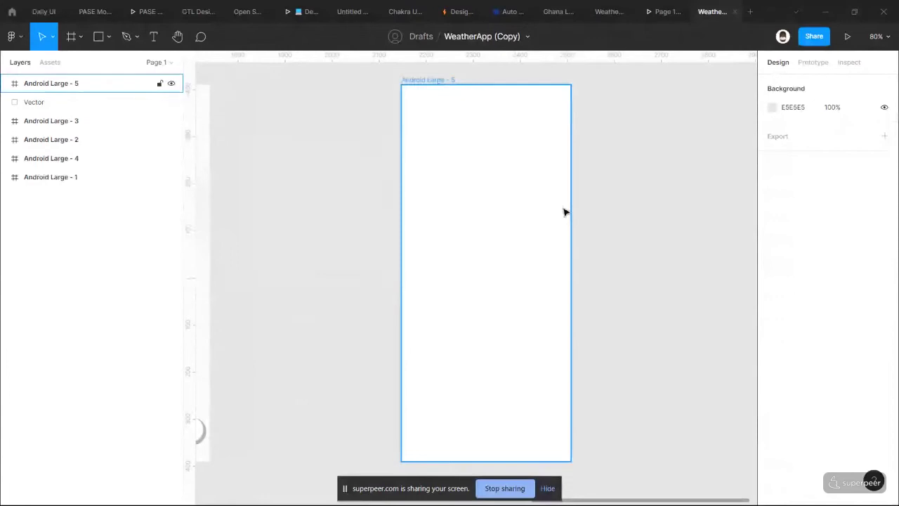
- Try to add a text box about 142 × 48 above the Android Large - 5 frame and enter "Robot" as its font
scroll(566, 210, "left", 2)
scroll(566, 212, "left", 2)
scroll(567, 212, "up", 5)
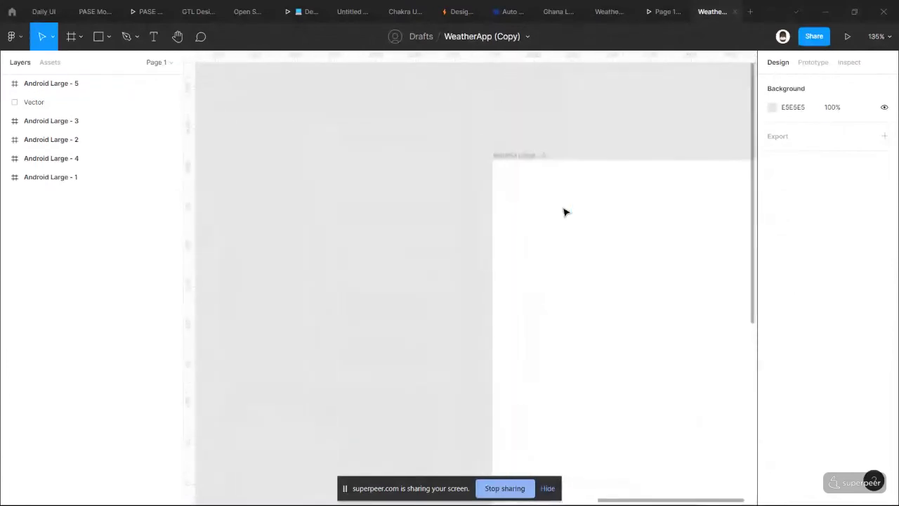
scroll(567, 212, "up", 1)
scroll(567, 212, "right", 1)
scroll(566, 212, "up", 3)
scroll(566, 213, "right", 2)
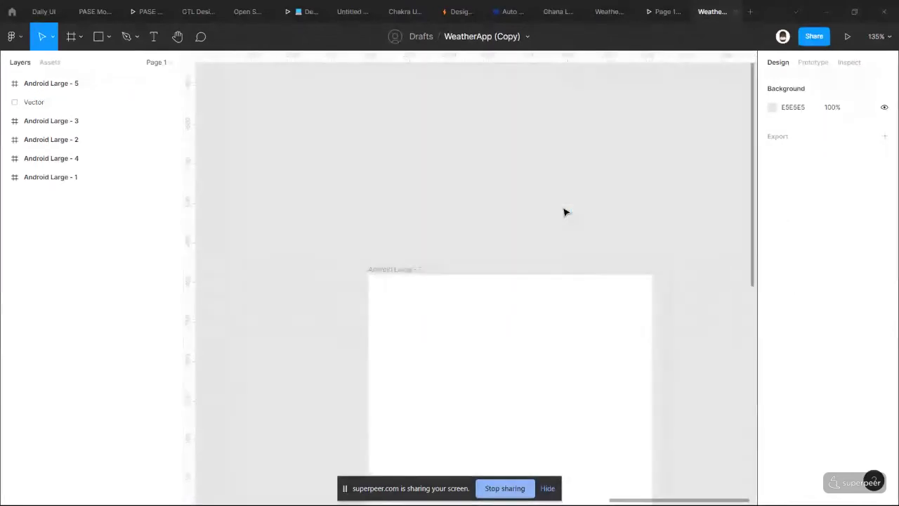
key("t")
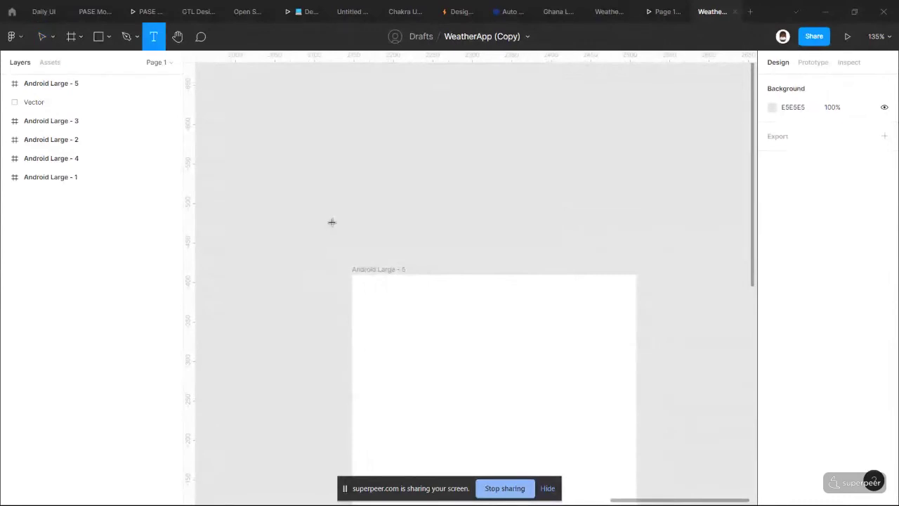
left_click_drag(333, 219, 446, 260)
left_click(808, 244)
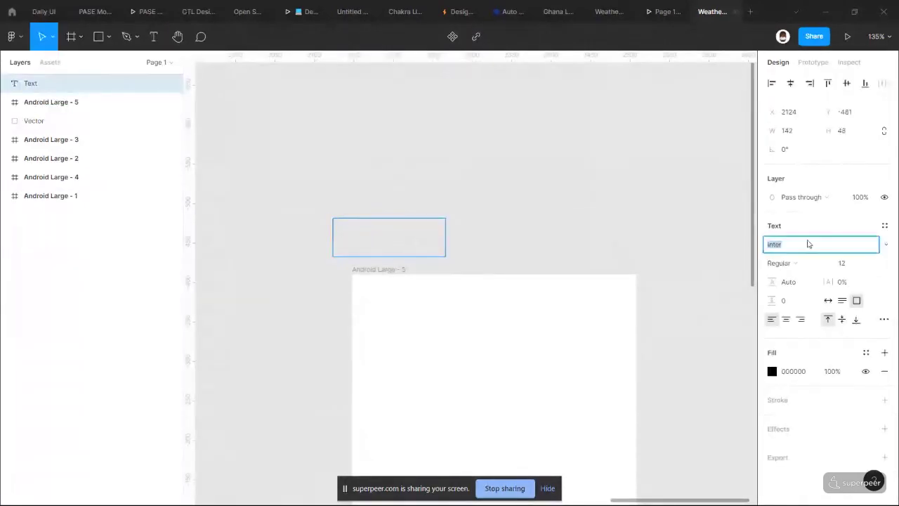
left_click(801, 249)
type("Robot")
key("Return")
left_click(411, 215)
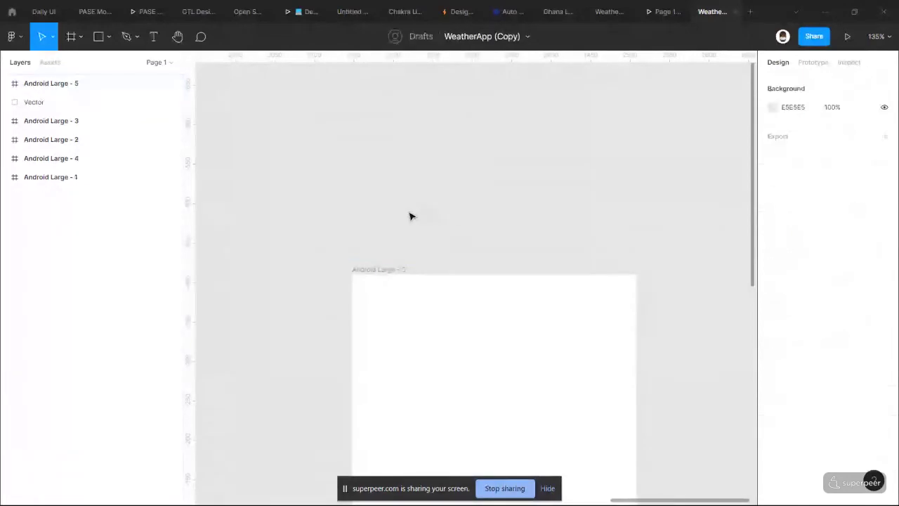
- Add a text box about 238 × 44 above the Android Large - 5 frame, reading "Design a weather app" in size 16
key("t")
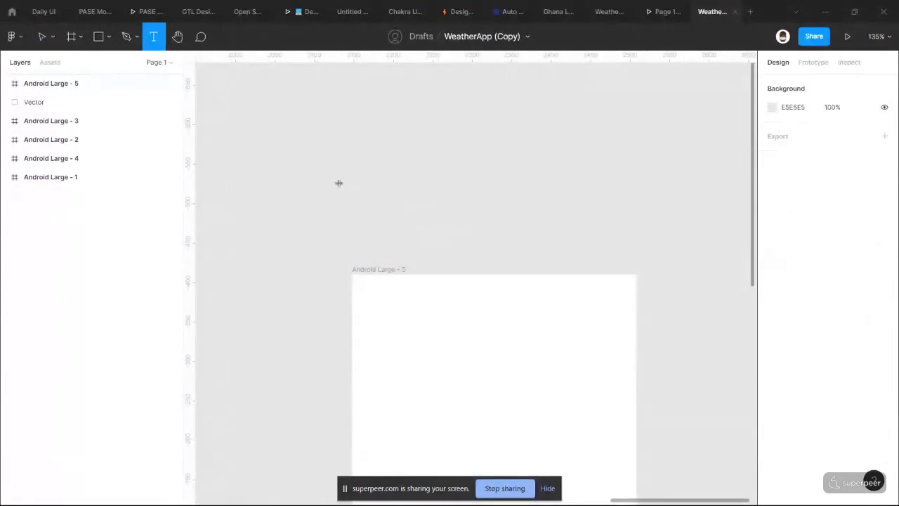
left_click_drag(345, 189, 534, 224)
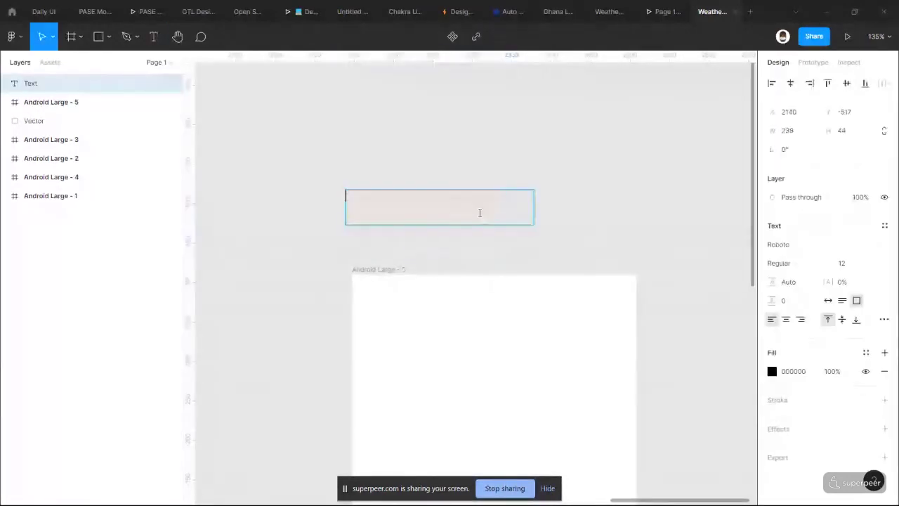
left_click(872, 264)
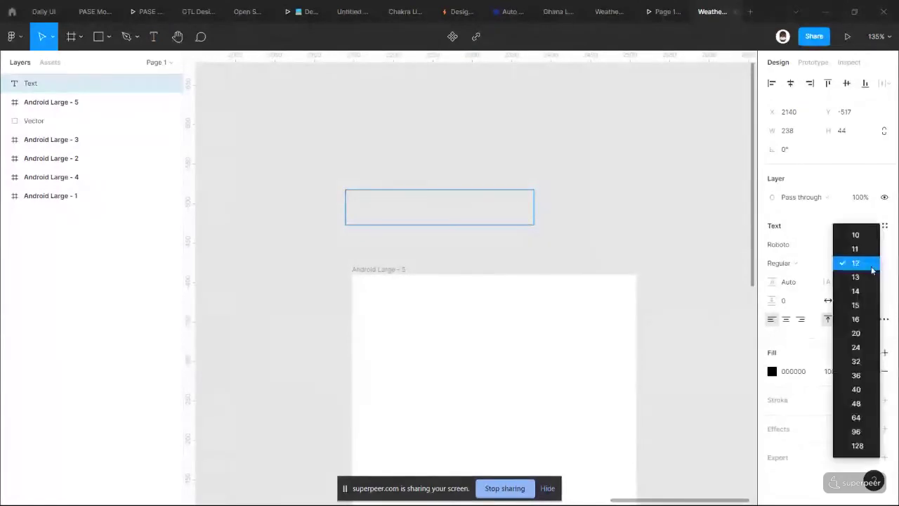
left_click(856, 320)
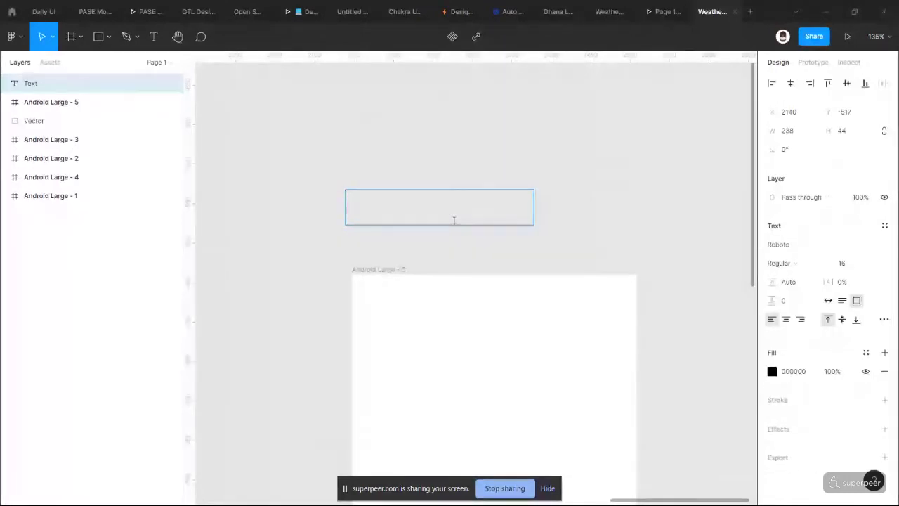
type("Design a w")
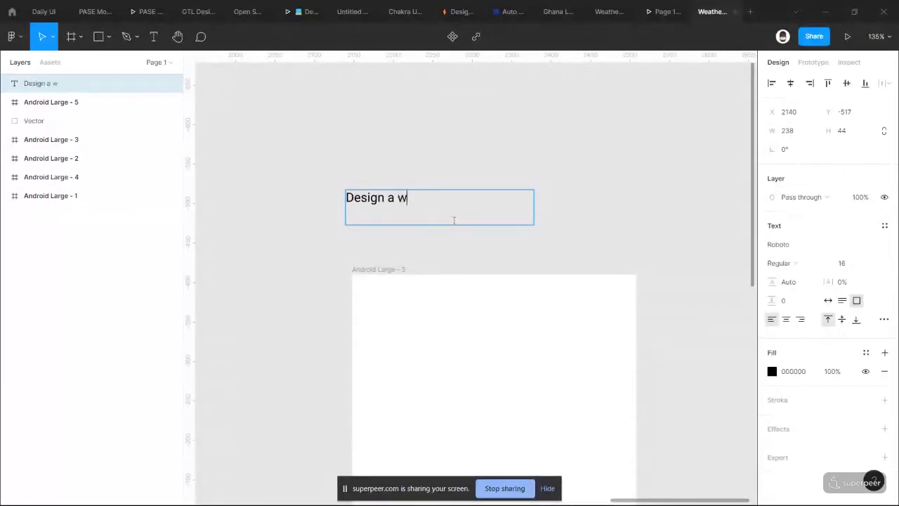
type("eather app")
key("Escape")
key("Escape")
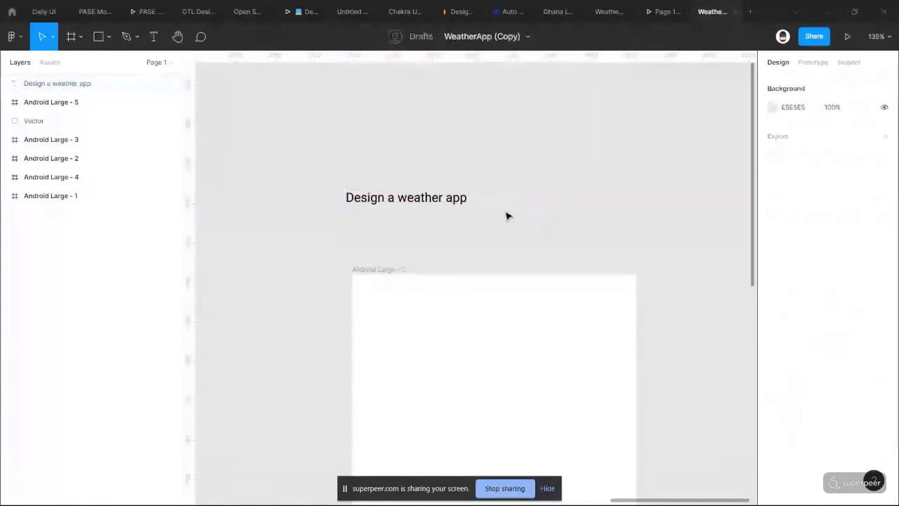
- Set the "Design a weather app" text to auto width and move it just above the Android Large - 5 frame, aligned with its left edge
left_click(509, 216)
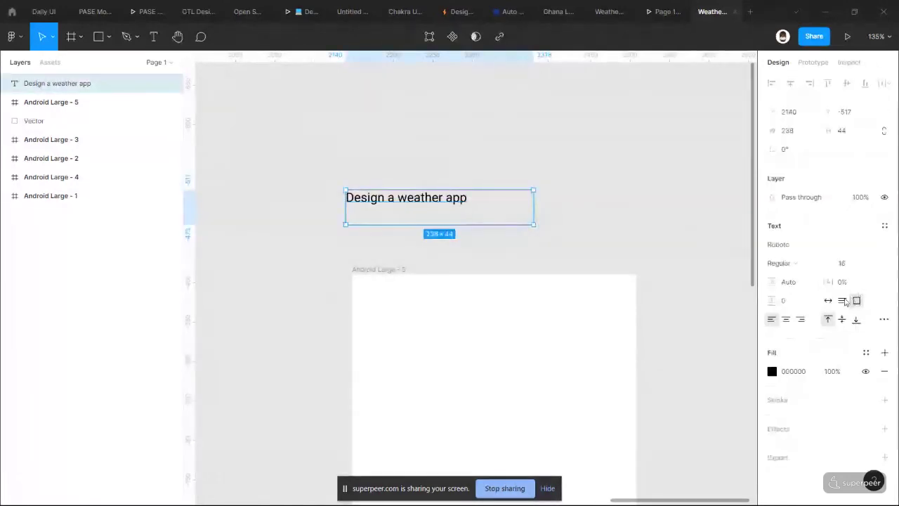
left_click(828, 301)
key("Escape")
left_click_drag(437, 203, 444, 256)
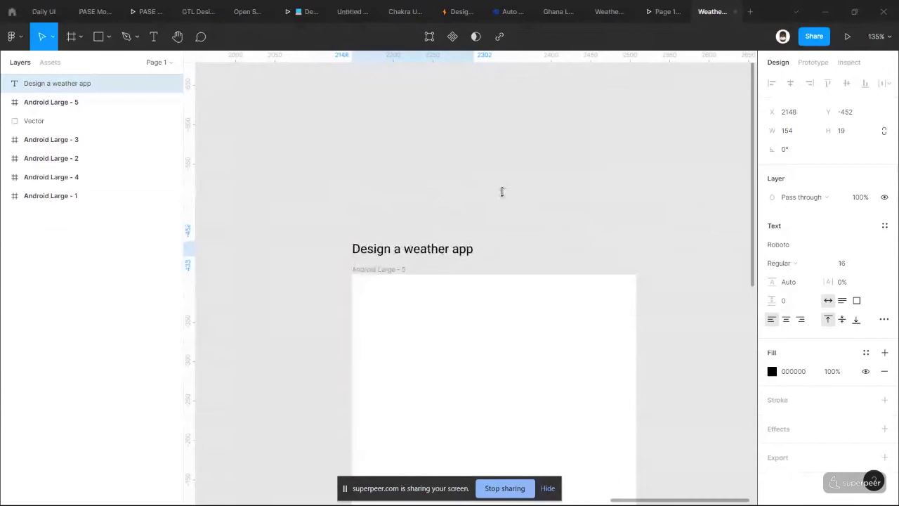
key("alt+Tab")
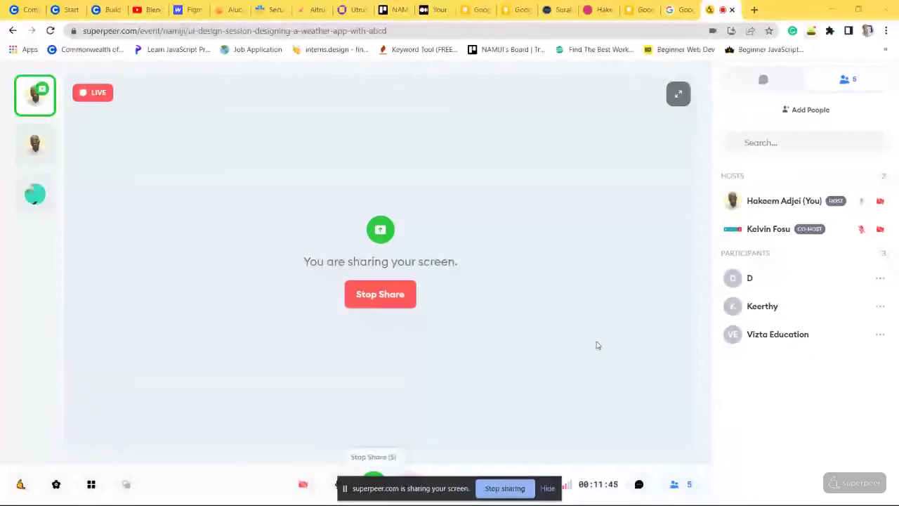
key("super+Tab")
left_click(430, 149)
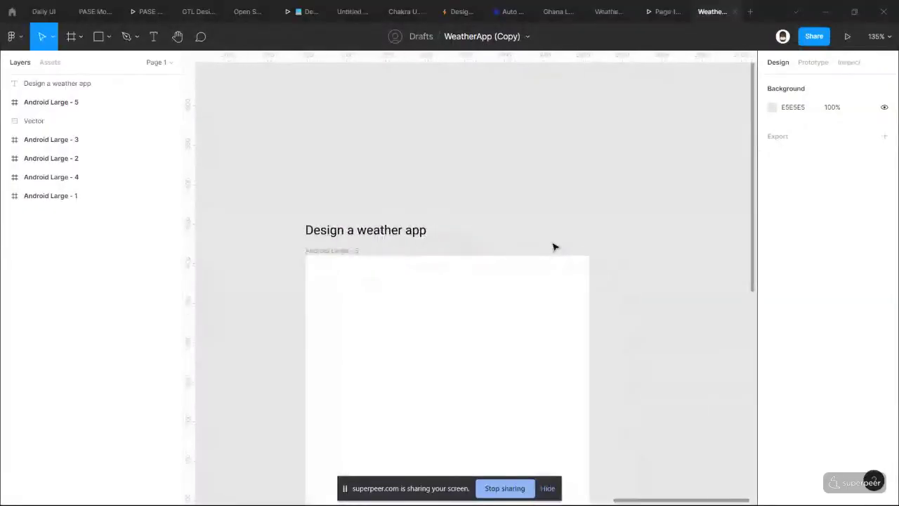
scroll(555, 247, "down", 2)
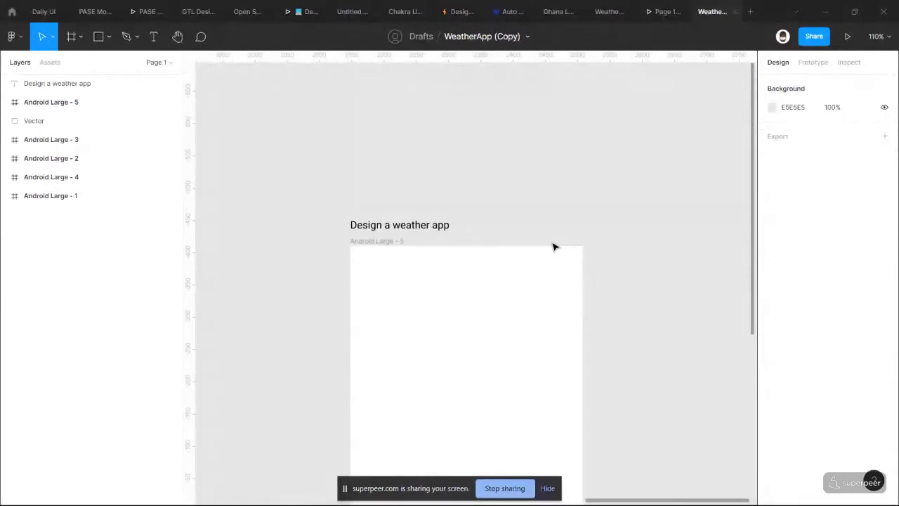
scroll(555, 247, "down", 1)
left_click(417, 191)
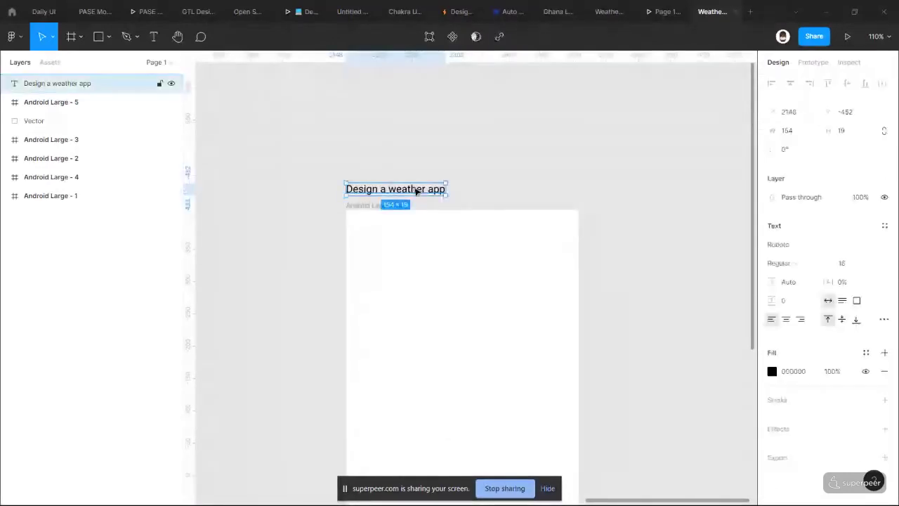
key("Escape")
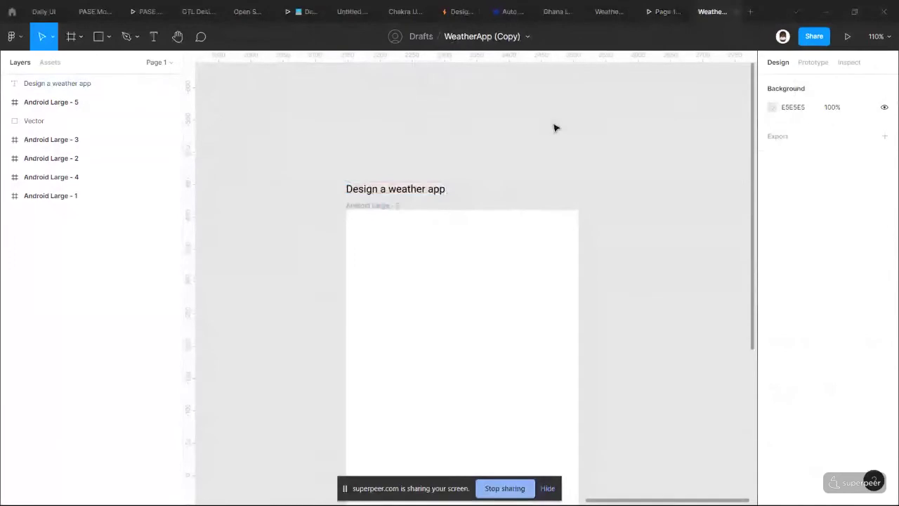
- Compare the empty Android Large - 5 frame with the finished weather screen in the prototype preview and return to the design file
scroll(554, 127, "down", 3)
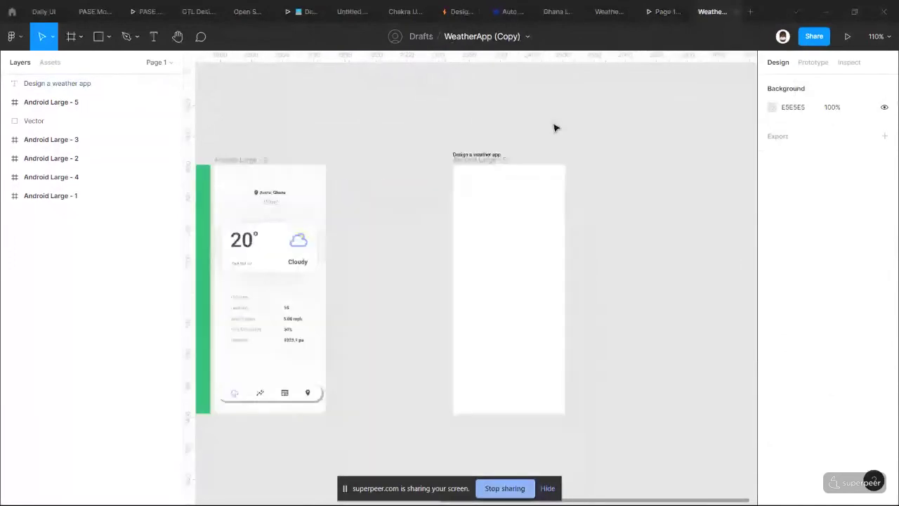
key("ctrl+alt+Return")
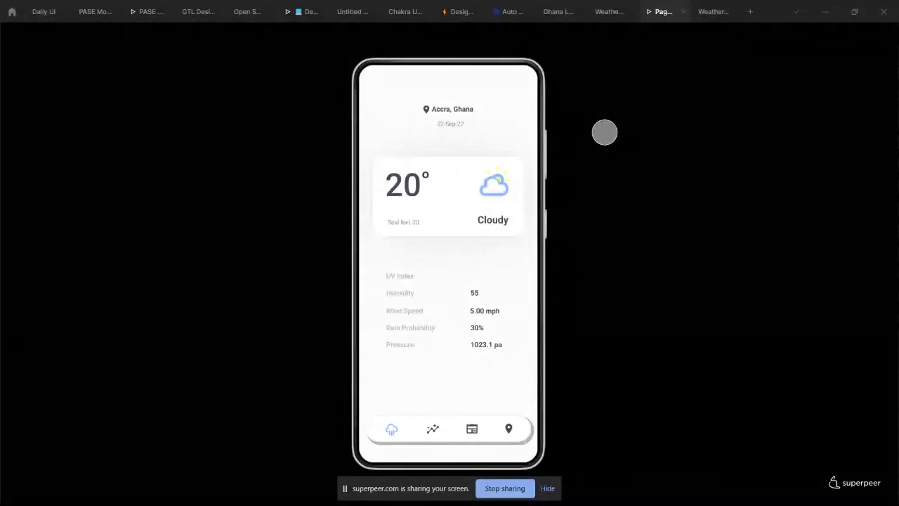
left_click(712, 11)
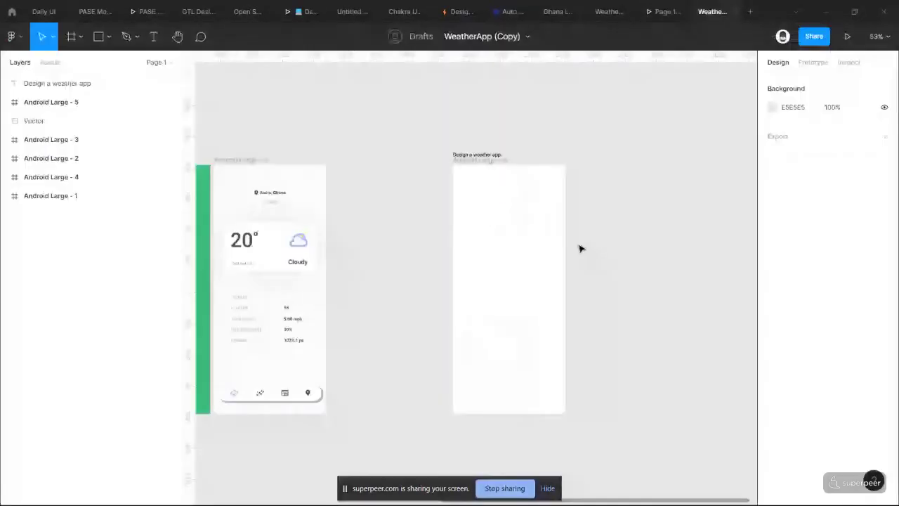
scroll(580, 248, "up", 3)
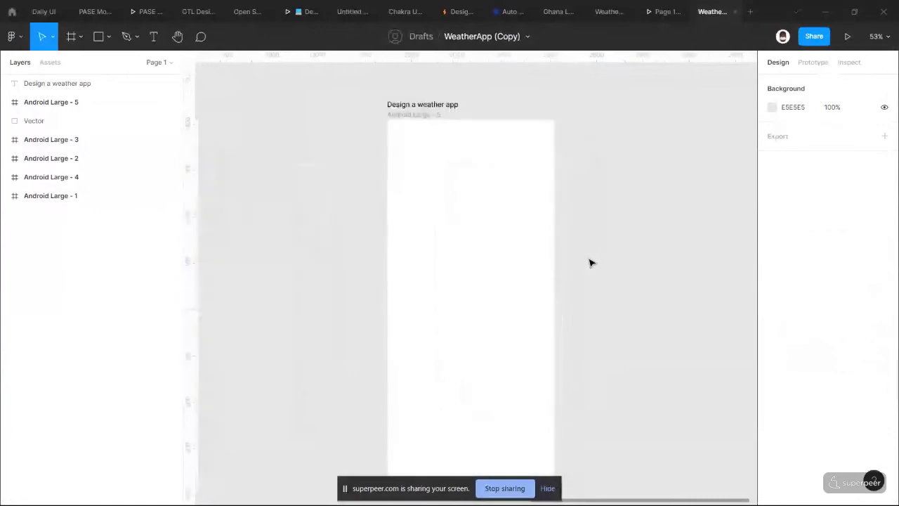
scroll(590, 263, "down", 1)
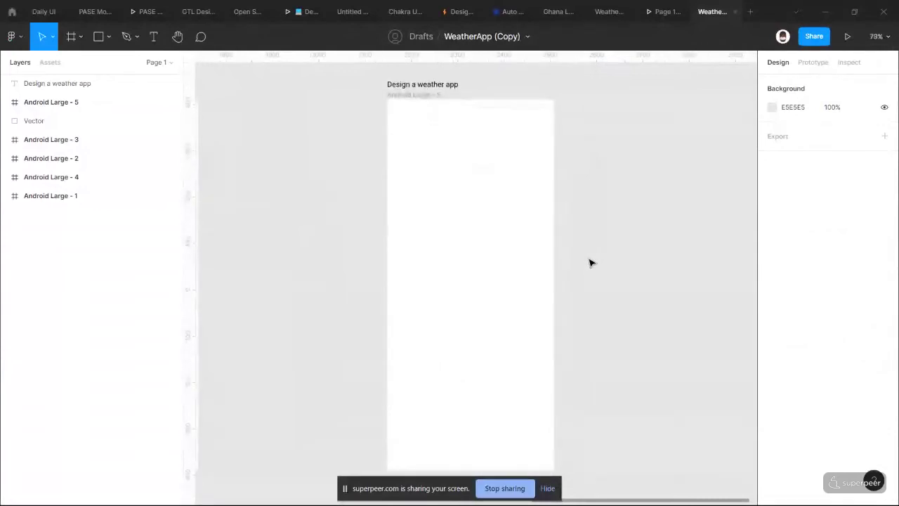
scroll(591, 263, "down", 2)
scroll(590, 264, "up", 2)
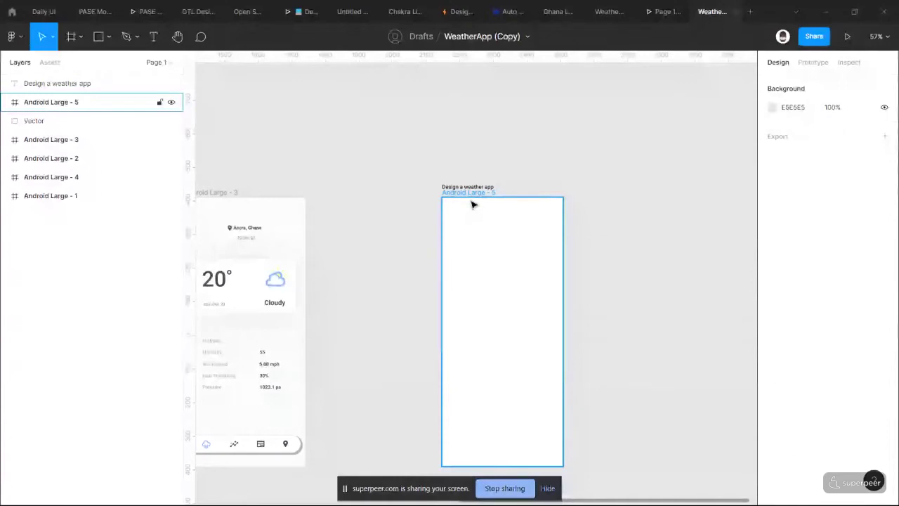
left_click(664, 12)
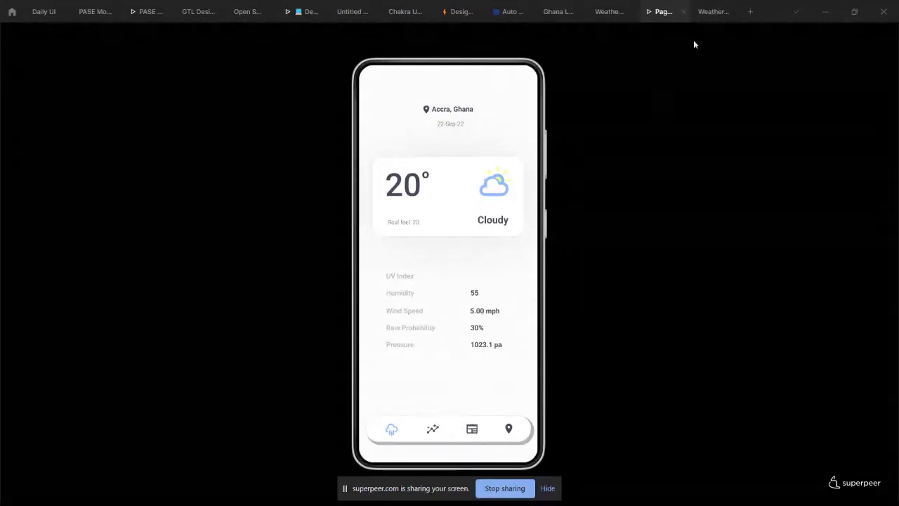
left_click(712, 12)
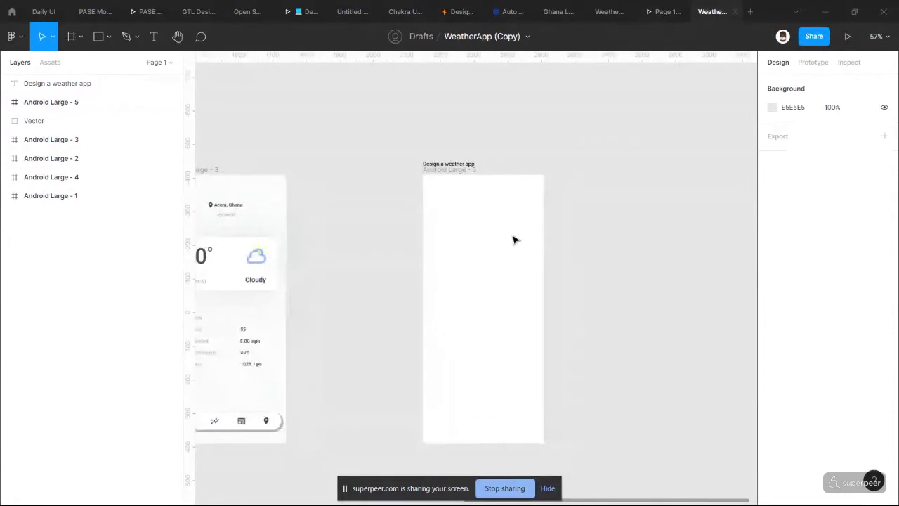
- Duplicate the "Design a weather app" text into the upper part of the Android Large - 5 frame and change the copy to "Place"
scroll(514, 241, "up", 3)
left_click(453, 147)
left_click_drag(453, 146, 489, 185, "alt")
type("A")
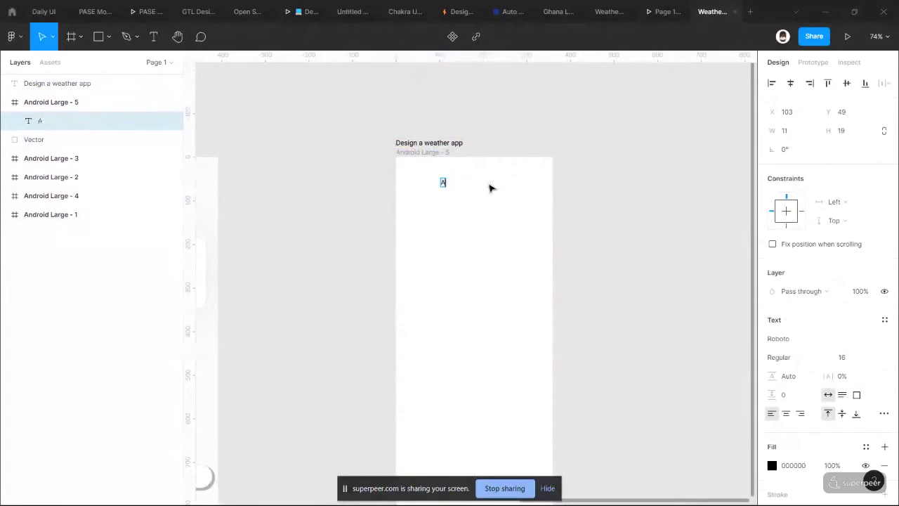
type("lace.")
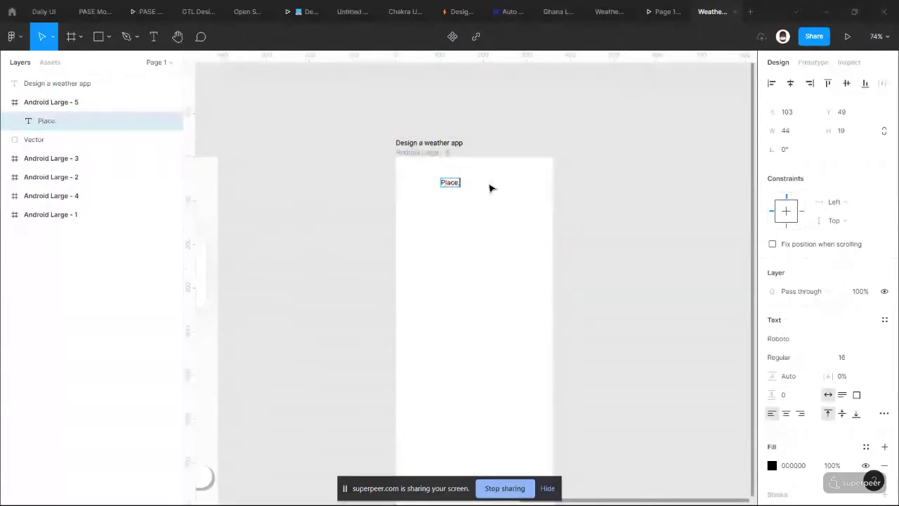
key("BackSpace")
key("Escape")
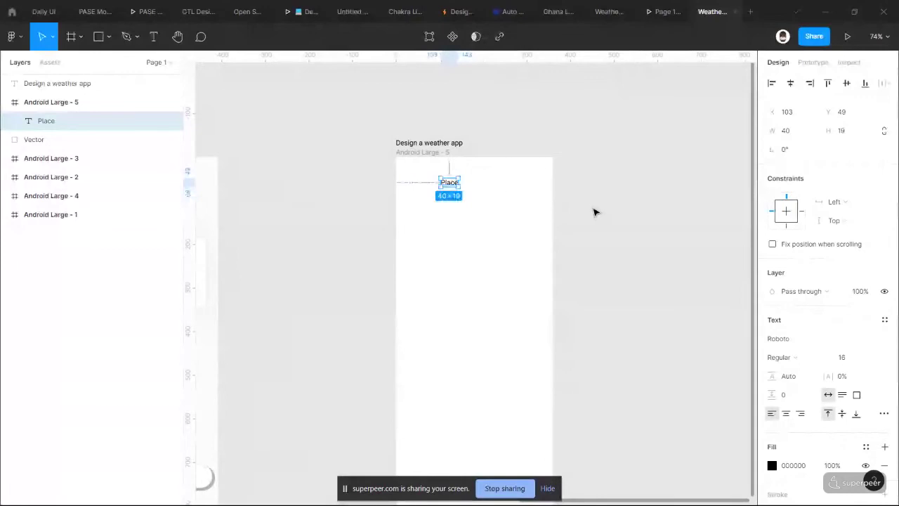
- Move the "Place" text horizontally toward the centre of the frame, to about X 147
left_click_drag(449, 187, 467, 188)
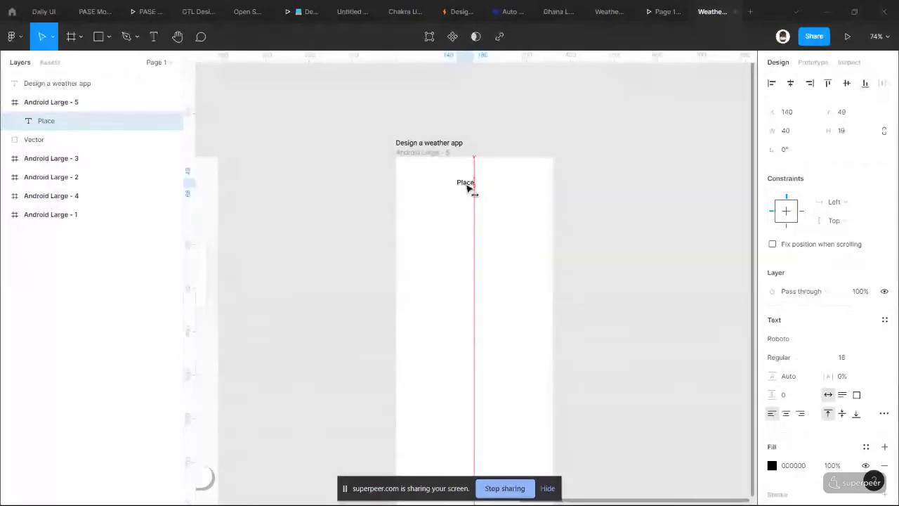
left_click(537, 100)
scroll(417, 213, "down", 2)
scroll(418, 214, "down", 1)
scroll(460, 189, "down", 2)
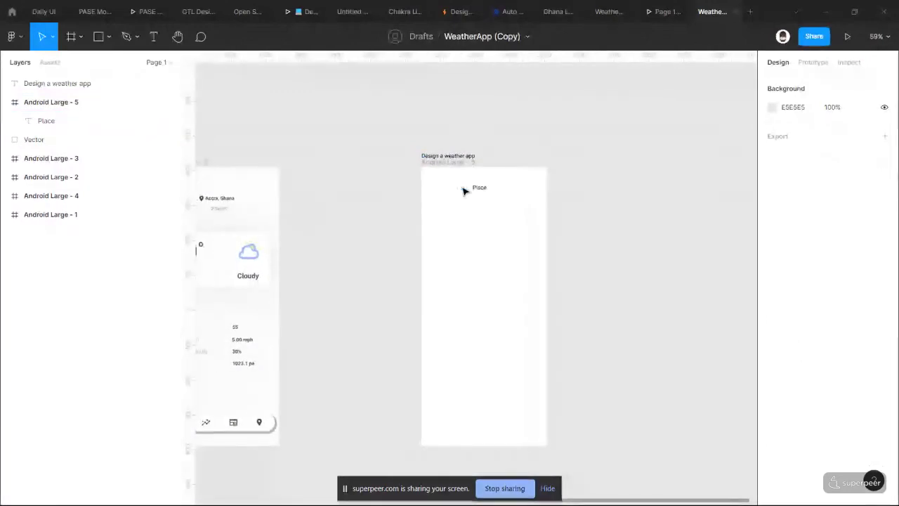
- Duplicate the "Place" text directly below itself at about Y 77 and change the copy to "Date"
left_click(464, 189)
scroll(464, 190, "up", 3)
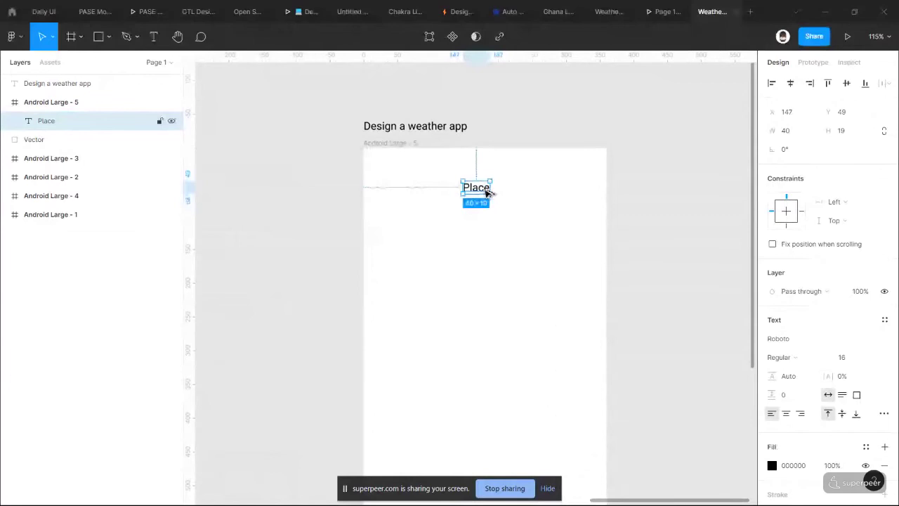
left_click_drag(489, 192, 480, 206)
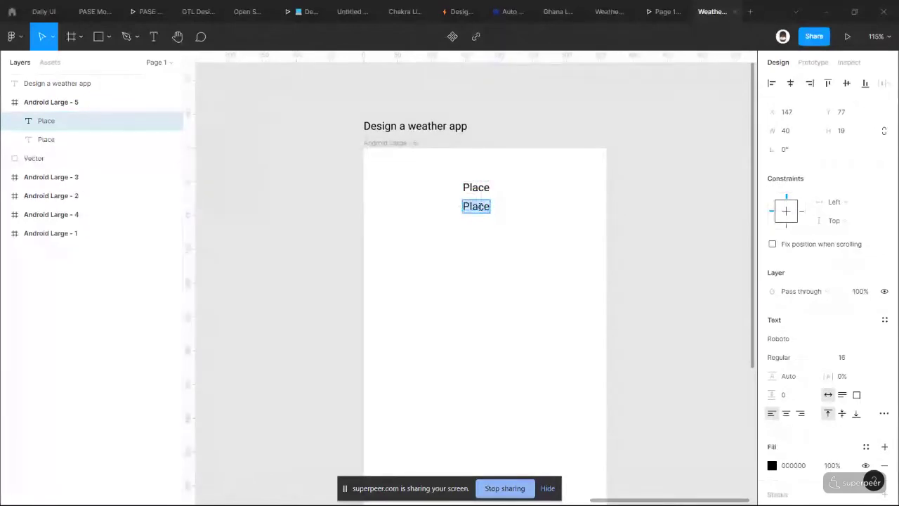
type("Date")
key("Escape")
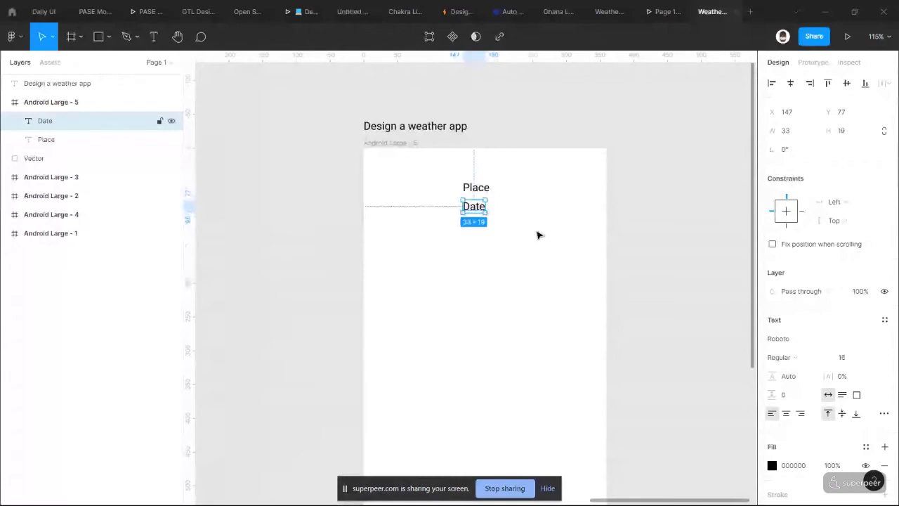
- Duplicate the "Date" text to the middle of the frame at about X 78, Y 339 and change the copy to "Title"
scroll(538, 235, "down", 5)
left_click_drag(513, 225, 489, 306)
key("Return")
type("Title")
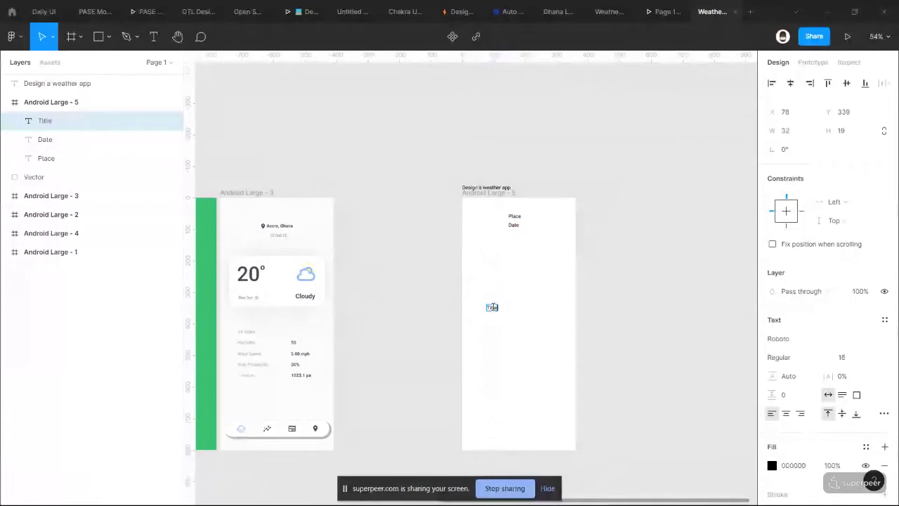
- Duplicate the "Title" text below itself at about Y 385 and change the copy to "Humidity"
mouse_move(493, 307)
left_mouse_down()
mouse_move(496, 335)
mouse_move(493, 324)
left_mouse_up()
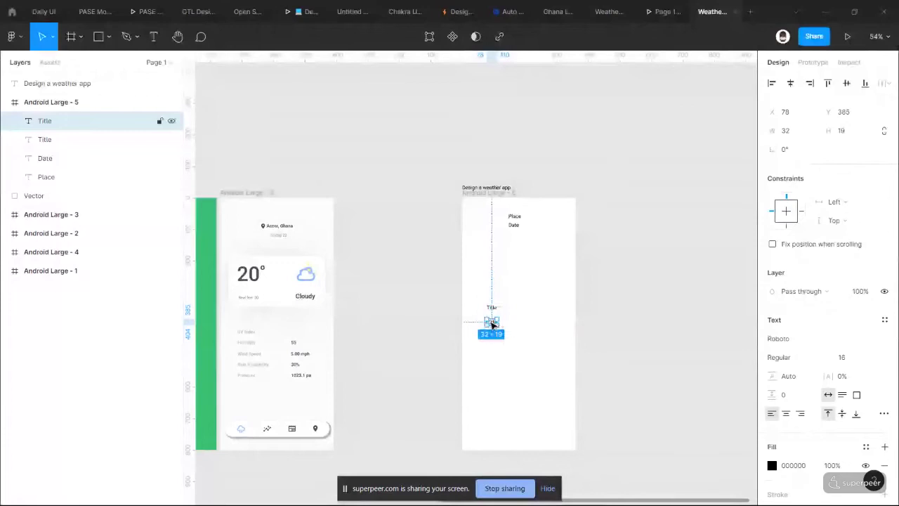
double_click(492, 324)
type("Humidity")
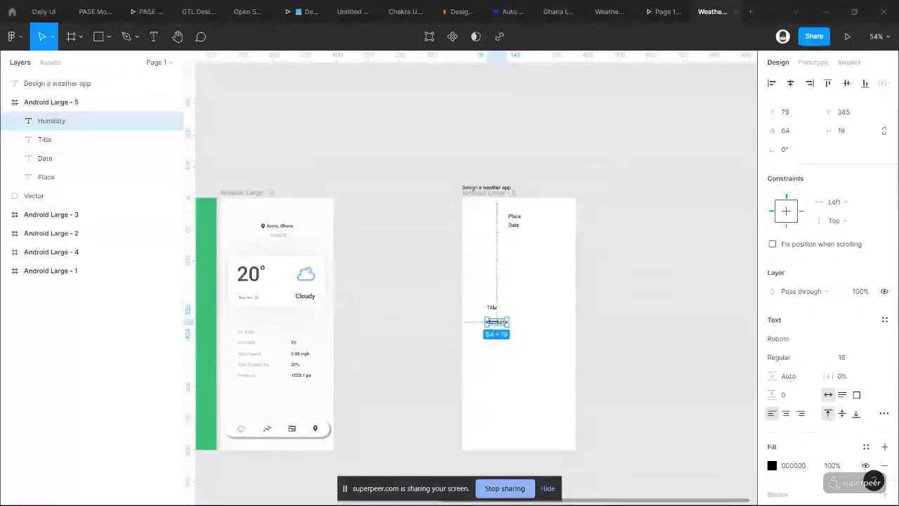
key("Escape")
- Duplicate the "Humidity" label below itself at about Y 431 and change the copy to "Wind Speed"
left_click_drag(506, 321, 505, 342)
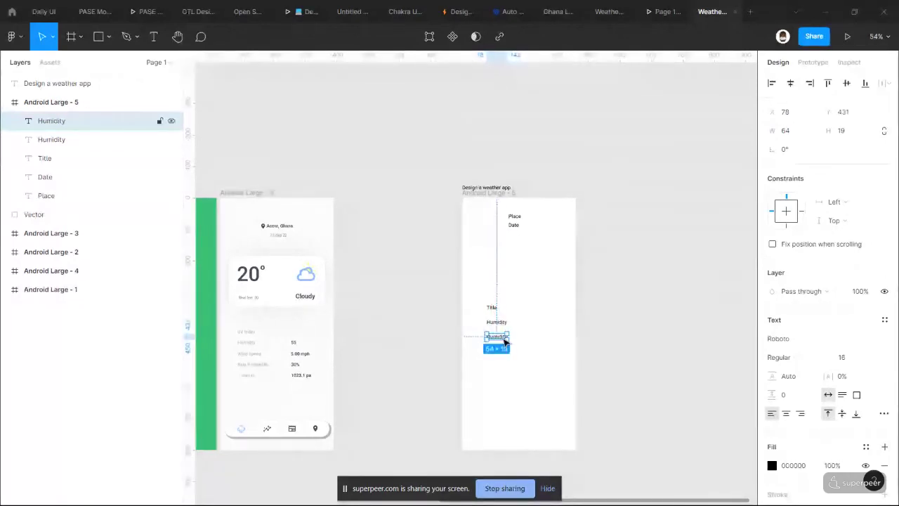
double_click(504, 342)
type("Wind Speed")
key("Escape")
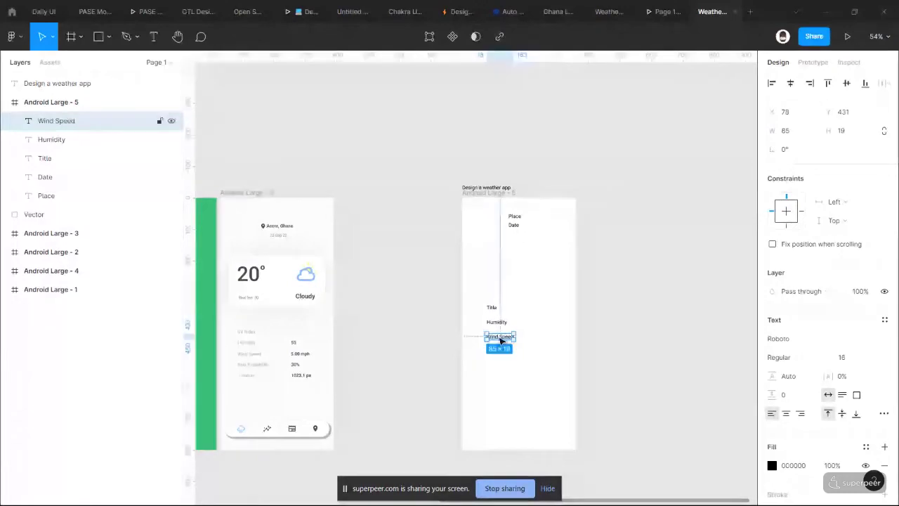
- Duplicate "Wind Speed" below itself at Y 477 and delete the "Humidity" and "Wind Speed" labels, keeping only "Title"
left_click_drag(501, 340, 502, 355)
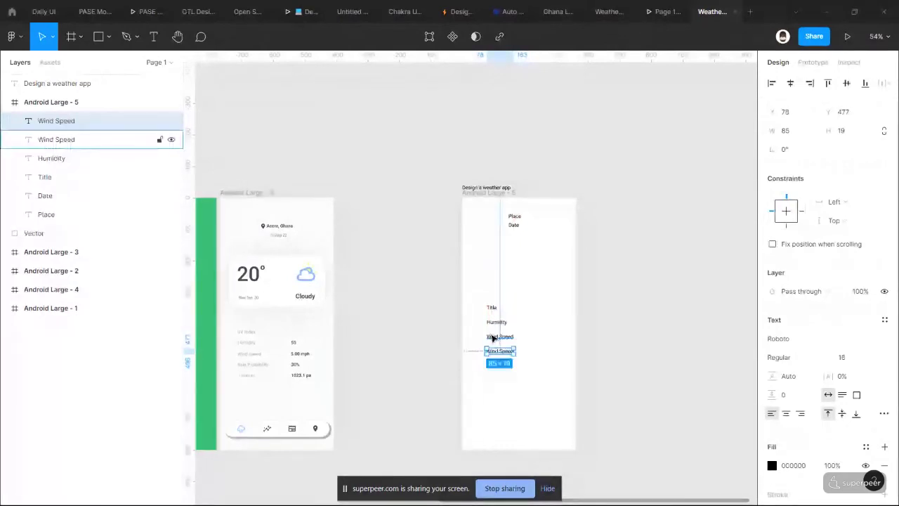
scroll(514, 321, "up", 3)
left_click_drag(467, 316, 510, 395)
key("Delete")
- Duplicate the "Title" text straight down four times at 42 px intervals, ending at Y 507
left_click(483, 302)
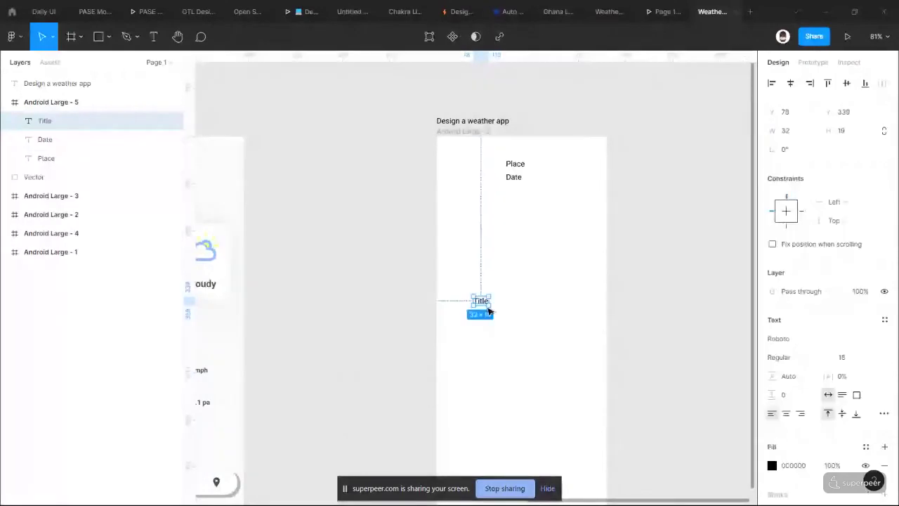
left_click_drag(489, 310, 489, 325)
key("ctrl+d")
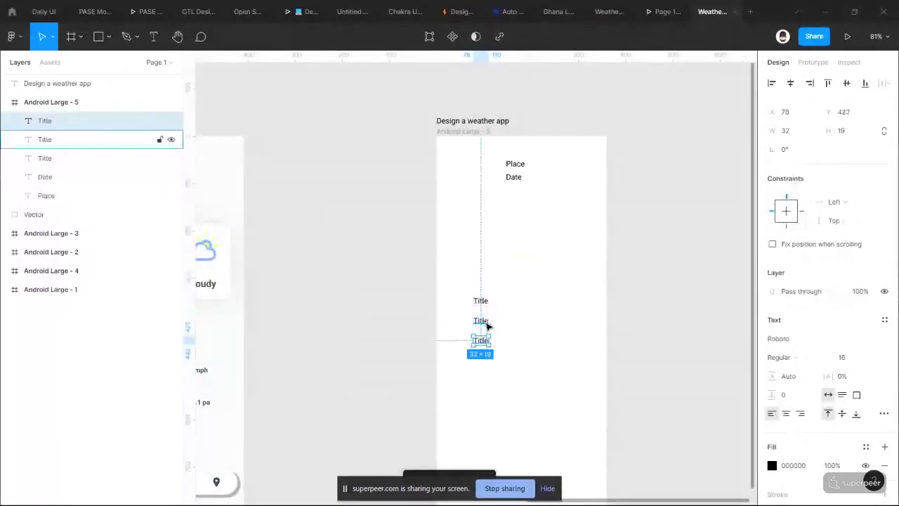
key("ctrl+d")
key("ctrl+d")
scroll(488, 325, "down", 2)
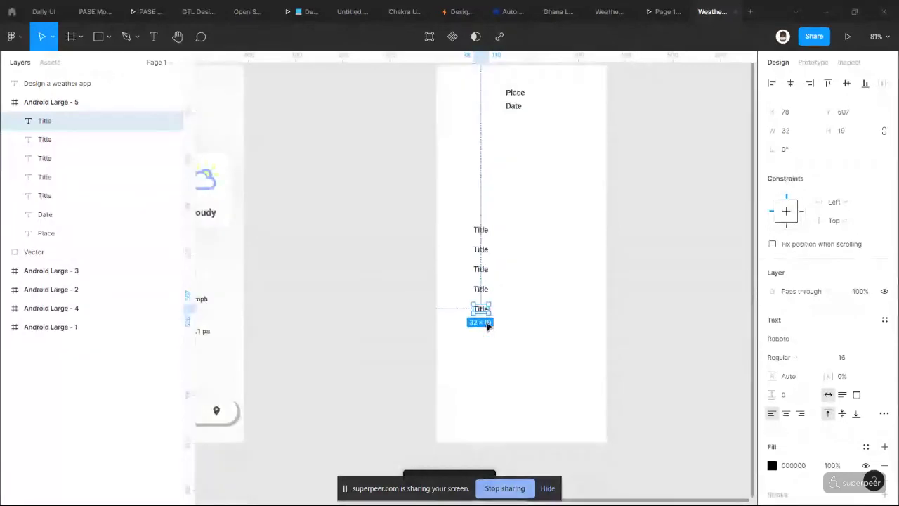
left_click(496, 241)
left_click(488, 234)
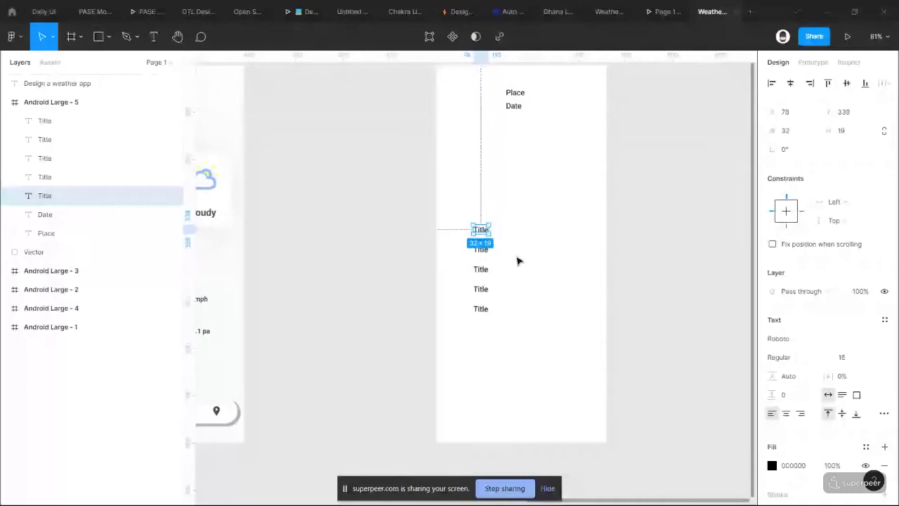
right_click(476, 232)
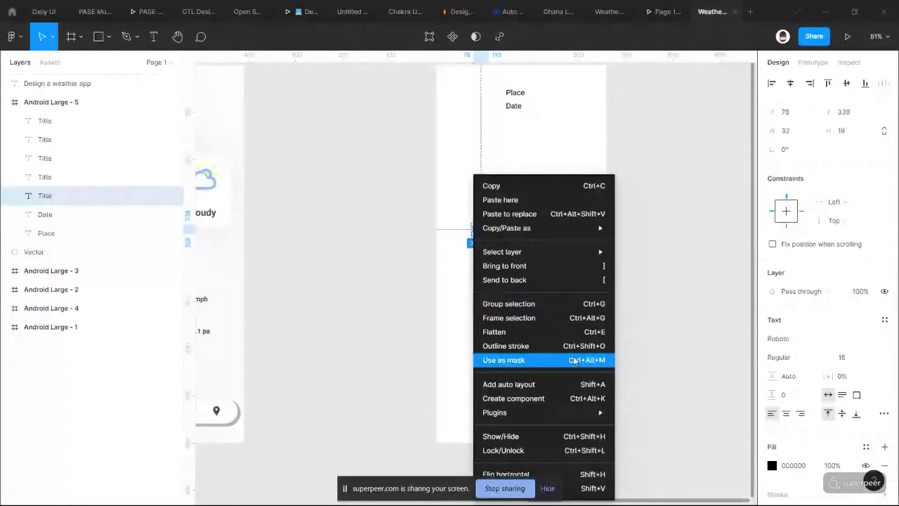
mouse_move(485, 227)
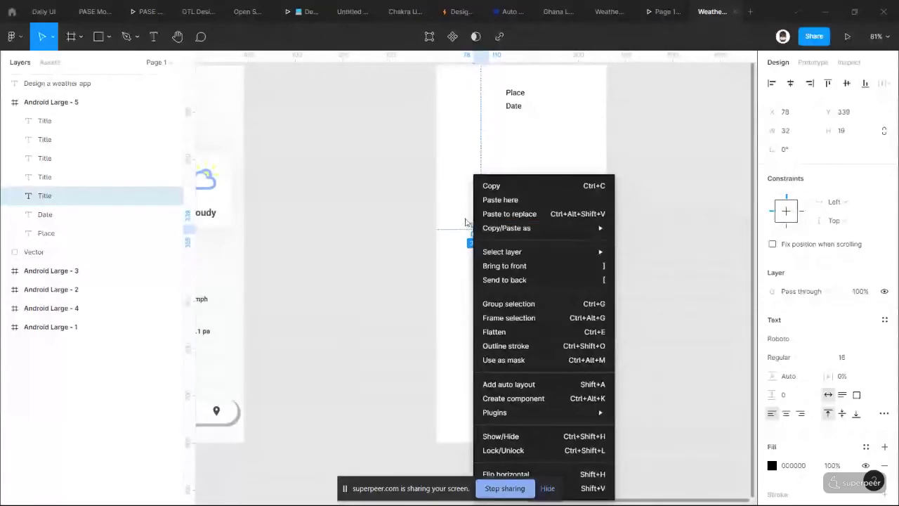
key("Escape")
- Duplicate the first-row "Title" into a second column at about X 204, change it to "value" and copy it into the second row at Y 381
left_click_drag(486, 238, 542, 234)
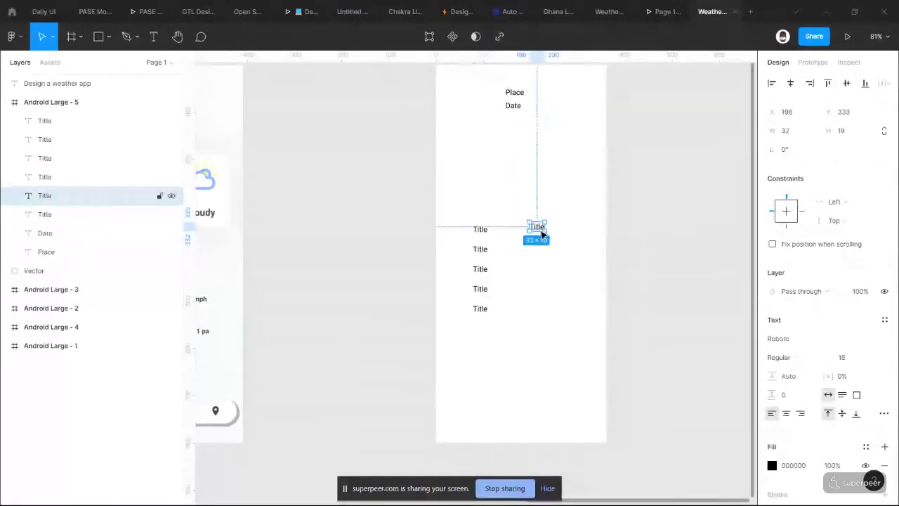
scroll(443, 269, "left", 3)
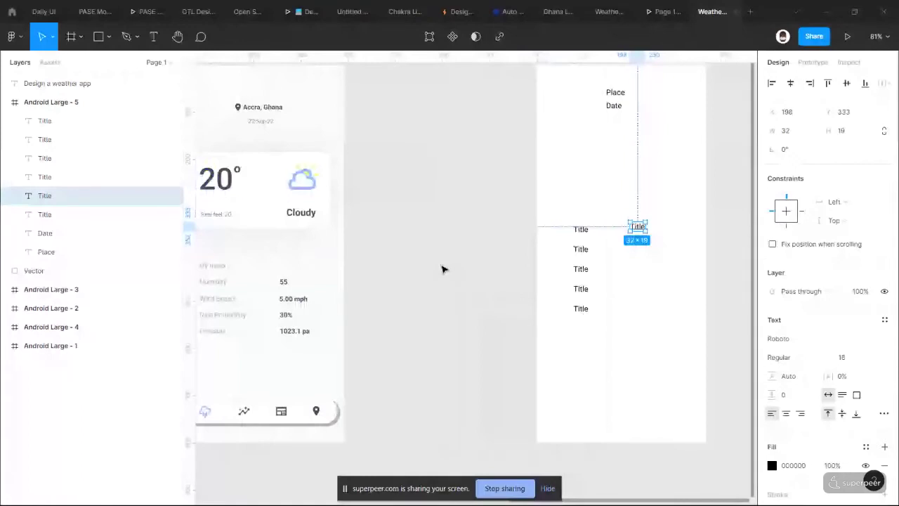
scroll(442, 269, "right", 1)
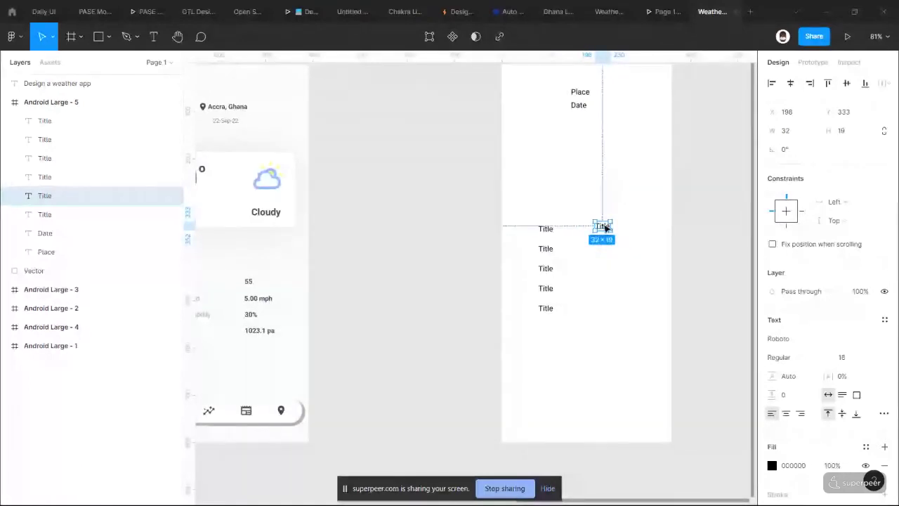
double_click(606, 226)
left_click_drag(605, 228, 611, 248)
type("value")
key("Escape")
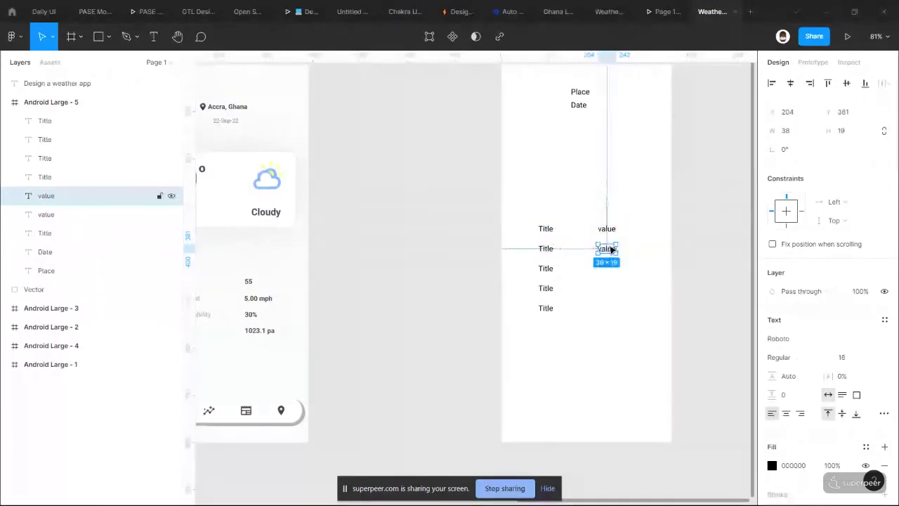
- Repeat the "value" duplication three more times so each remaining "Title" row gets one
key("ctrl+d")
key("ctrl+d")
key("ctrl+d")
left_click(683, 275)
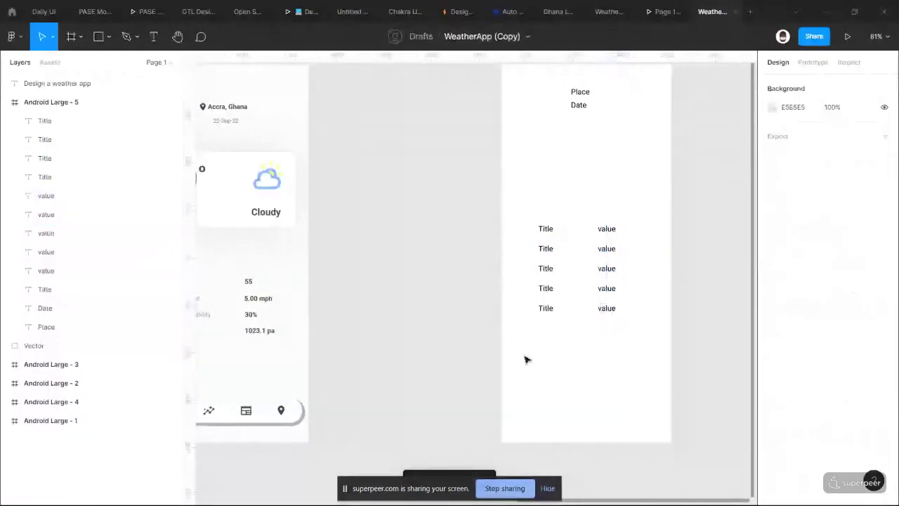
- Draw a rectangle about 277 × 51 near the frame's bottom edge at Y 706 and centre it horizontally in the frame
scroll(526, 359, "right", 1)
scroll(527, 337, "right", 1)
scroll(527, 337, "up", 1)
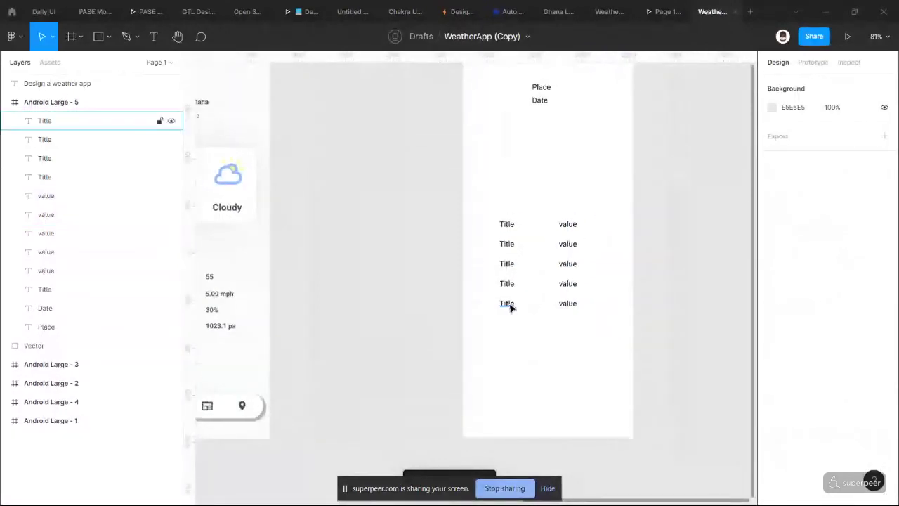
left_click(511, 308)
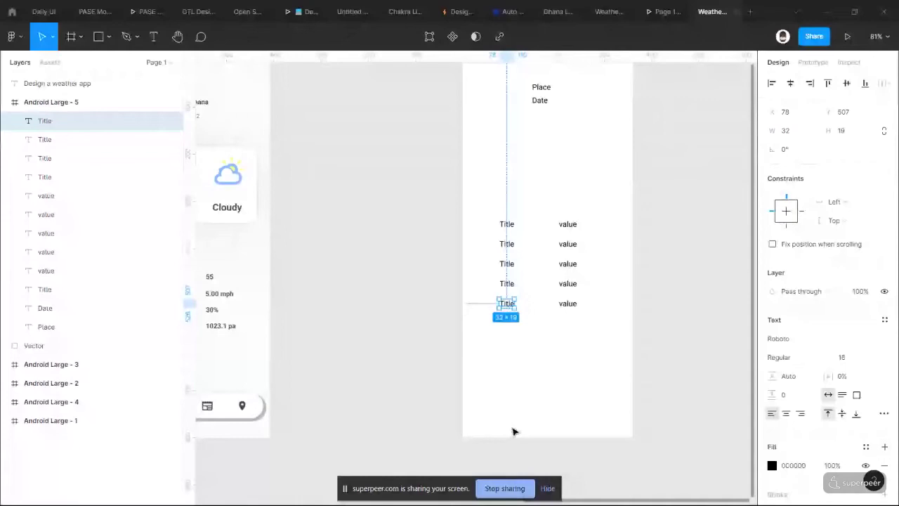
key("r")
mouse_move(488, 394)
left_mouse_down()
mouse_move(563, 414)
mouse_move(620, 416)
left_mouse_up()
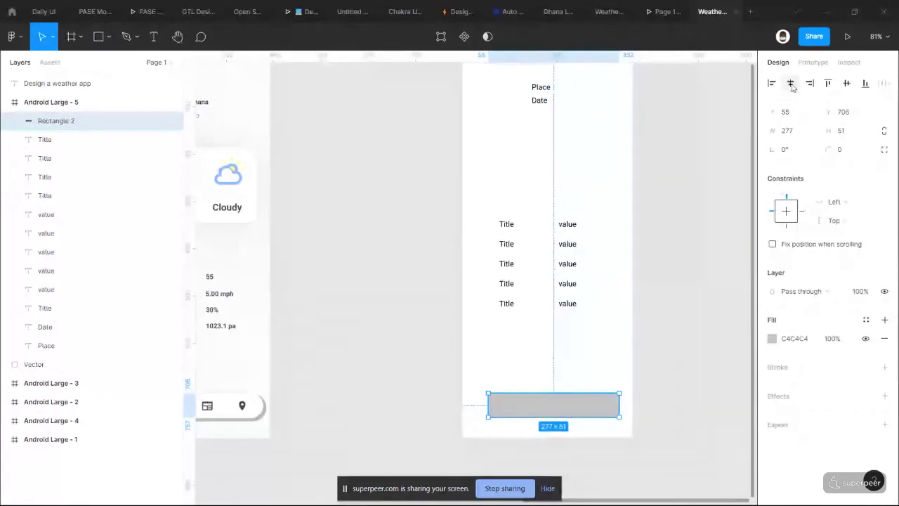
left_click(713, 283)
- Send the grey bottom rectangle behind all the text layers in the frame
scroll(557, 380, "down", 2)
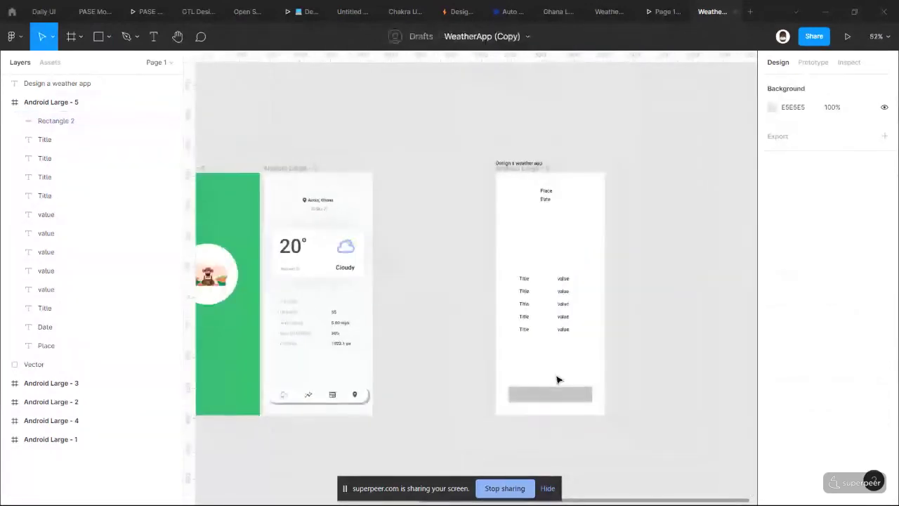
scroll(557, 380, "up", 5)
scroll(557, 380, "up", 3)
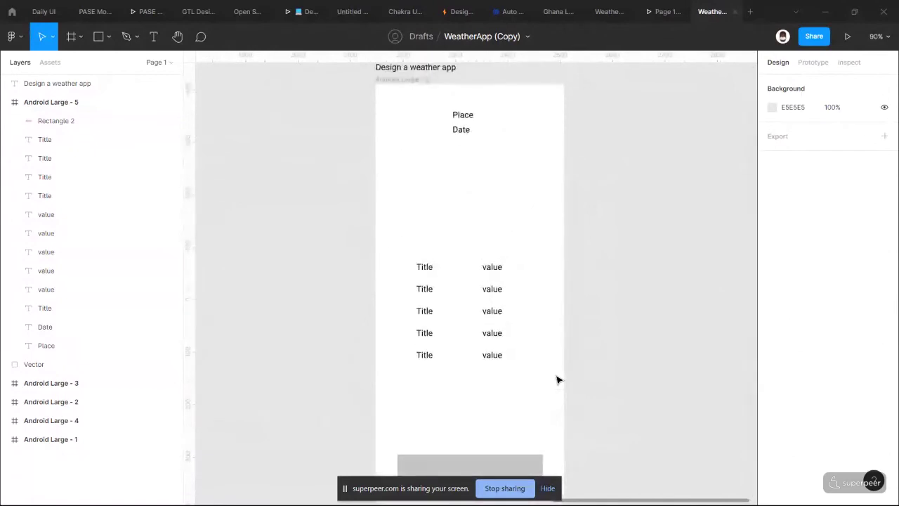
right_click(557, 380)
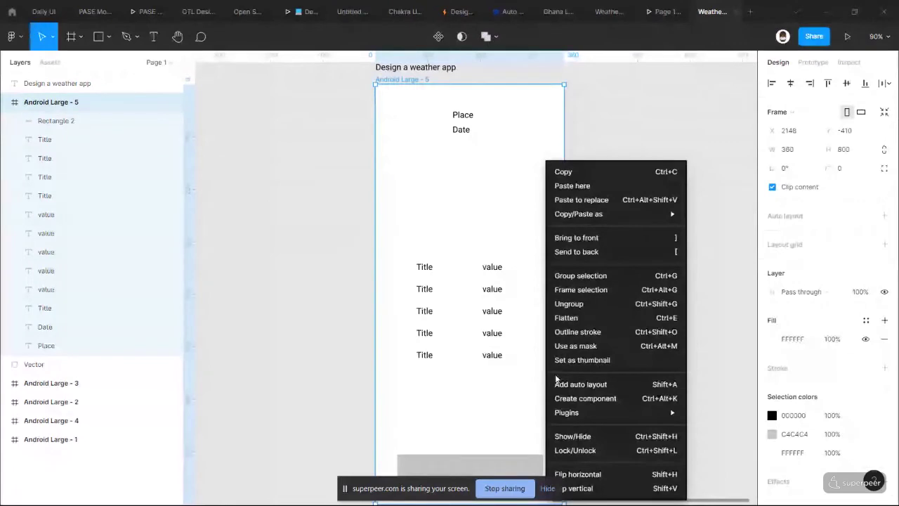
left_click(323, 359)
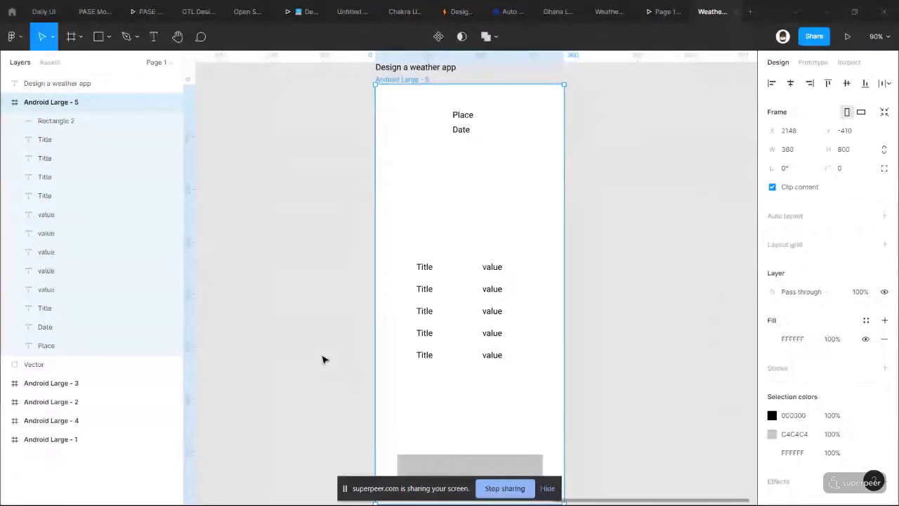
left_click(462, 470)
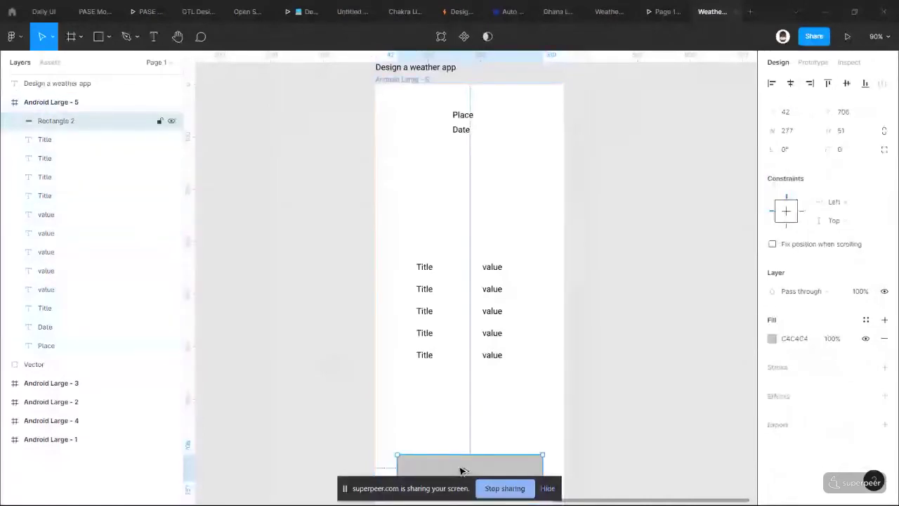
key("ctrl+shift+bracketleft")
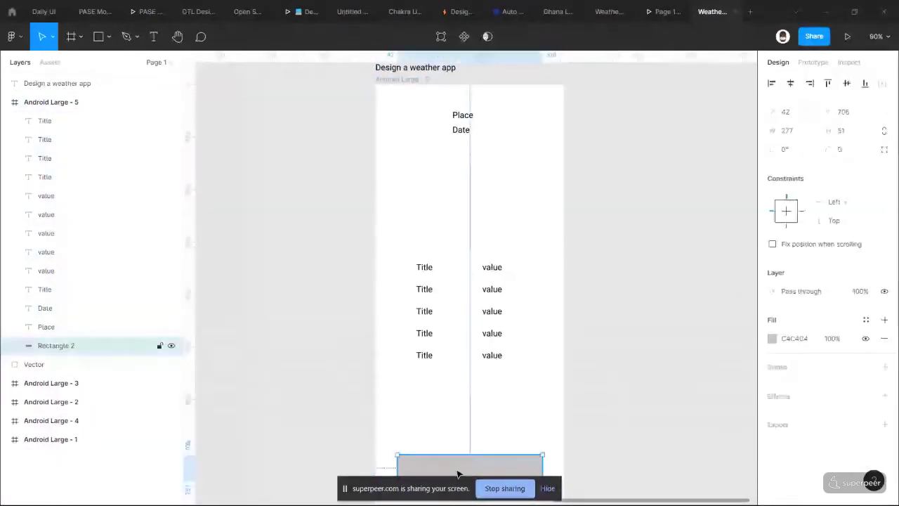
left_click(394, 275)
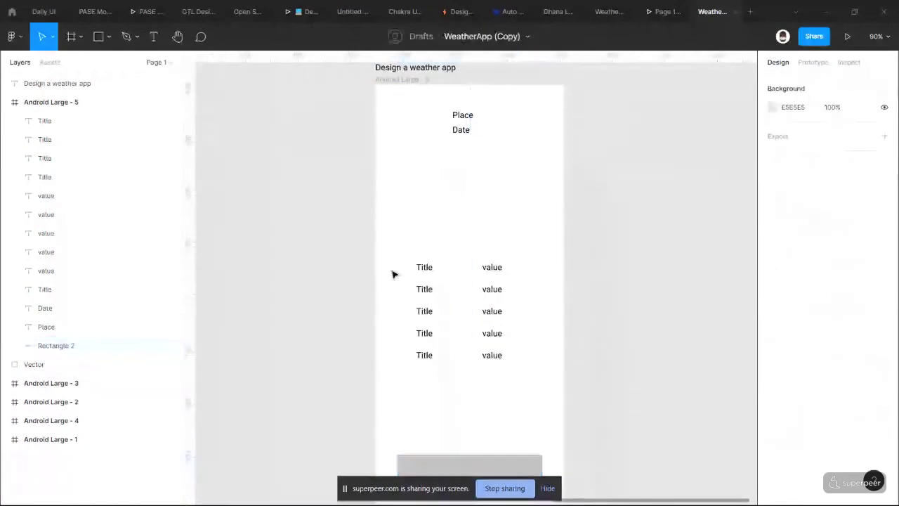
- Duplicate the bottom rectangle between "Date" and the detail rows at Y 121, sized about 303 × 167 and centred horizontally
left_click(457, 460)
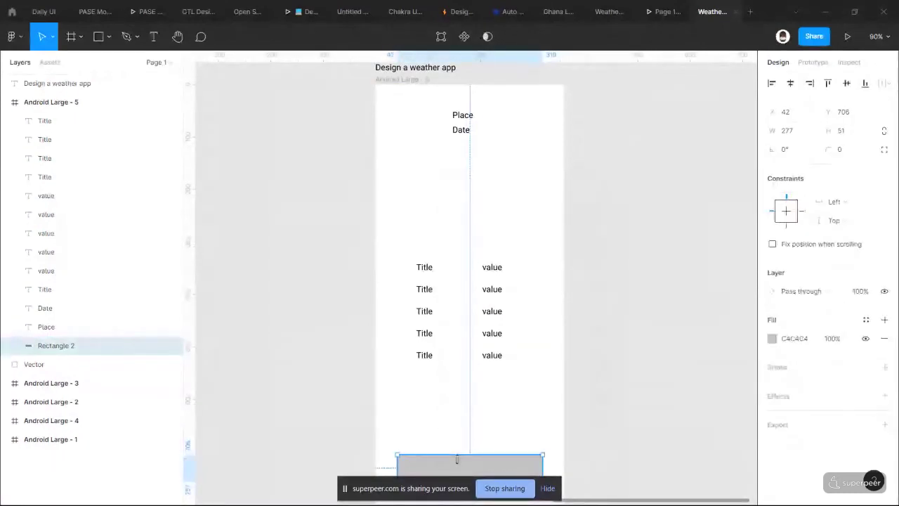
left_click_drag(457, 460, 491, 235)
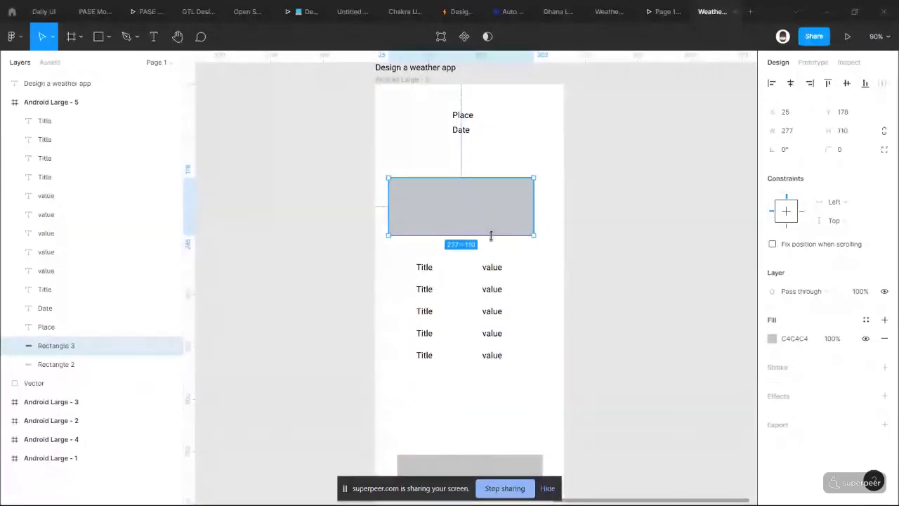
left_click_drag(491, 177, 491, 148)
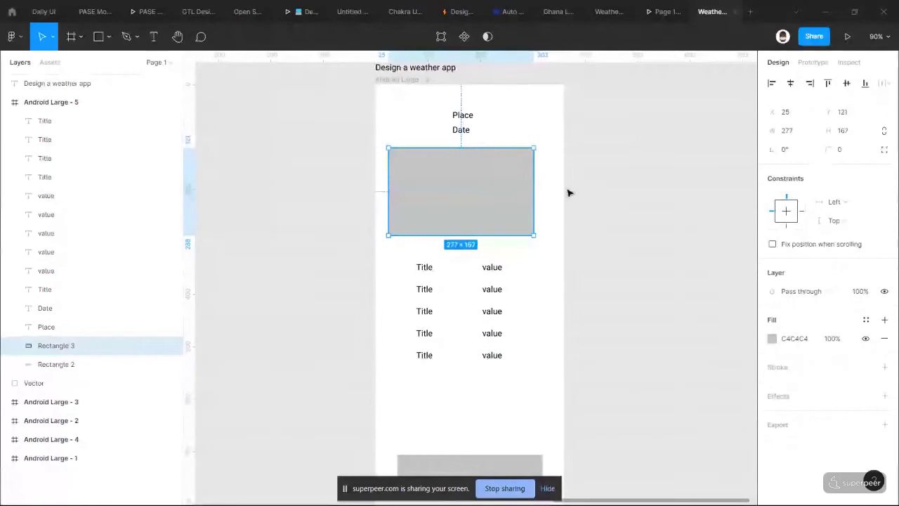
left_click_drag(536, 181, 548, 181)
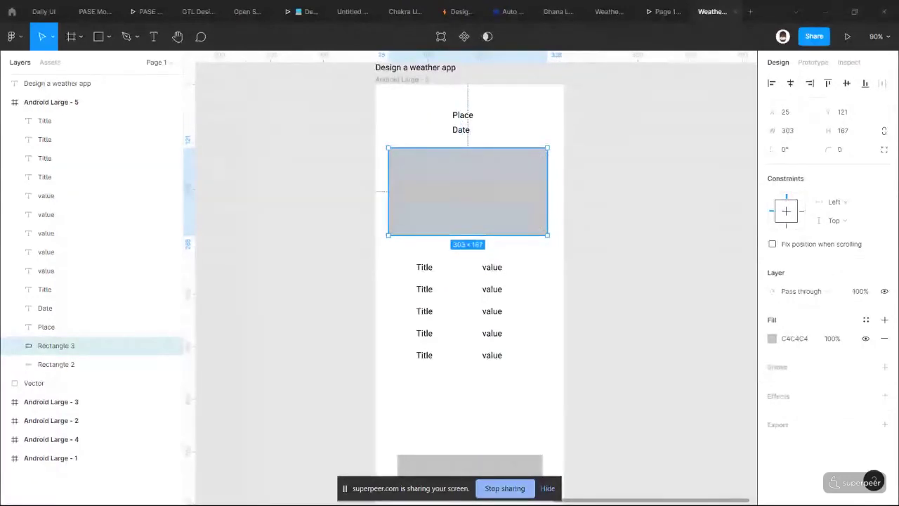
left_click_drag(475, 223, 478, 222)
- Align the "Place" and "Date" texts to each other by their horizontal centres
left_click(469, 116)
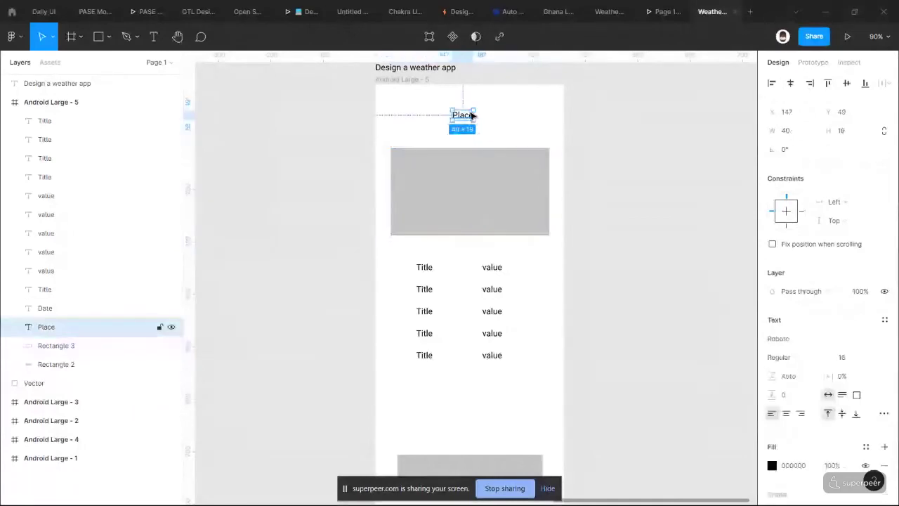
left_click(463, 130, "shift")
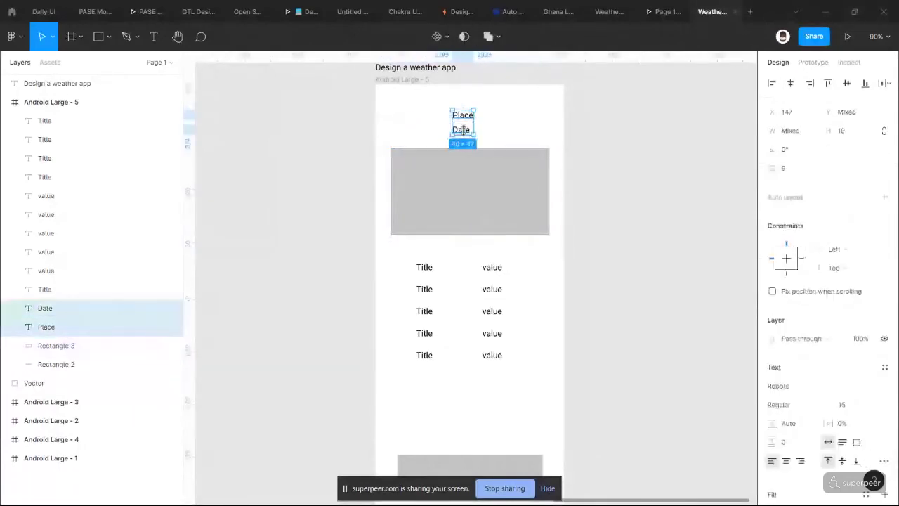
key("Escape")
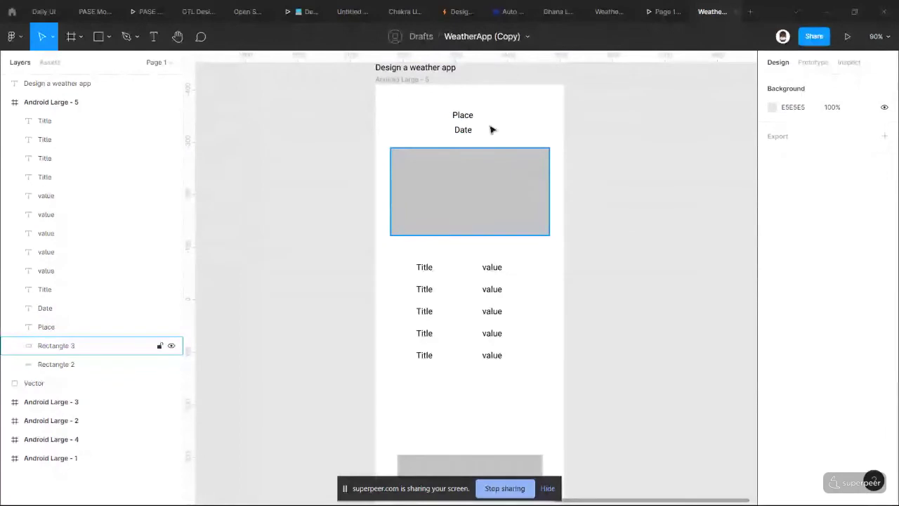
- Try to set the "Place" text's font to DM Sans
left_click(464, 116)
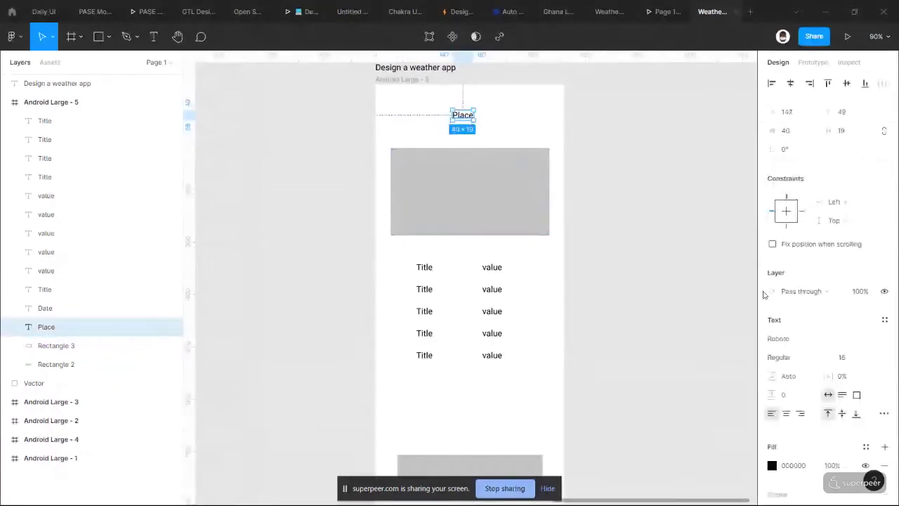
left_click(874, 338)
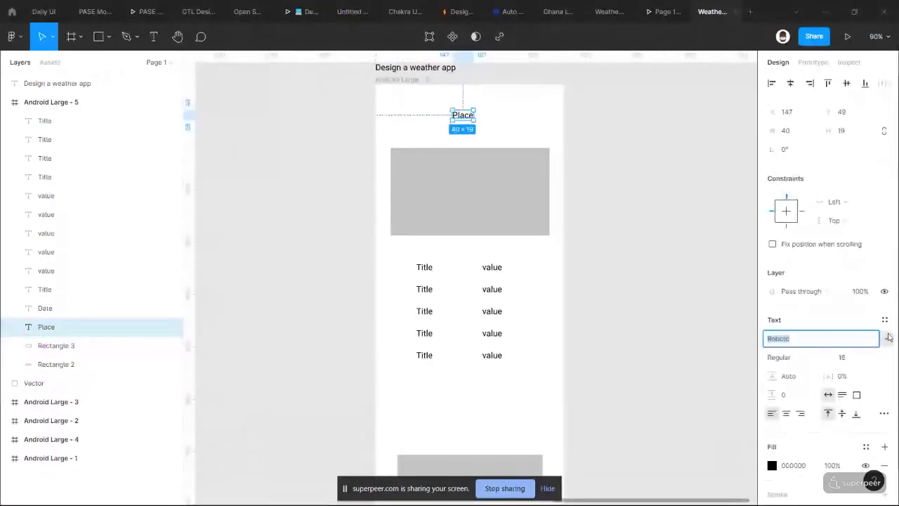
type("DM")
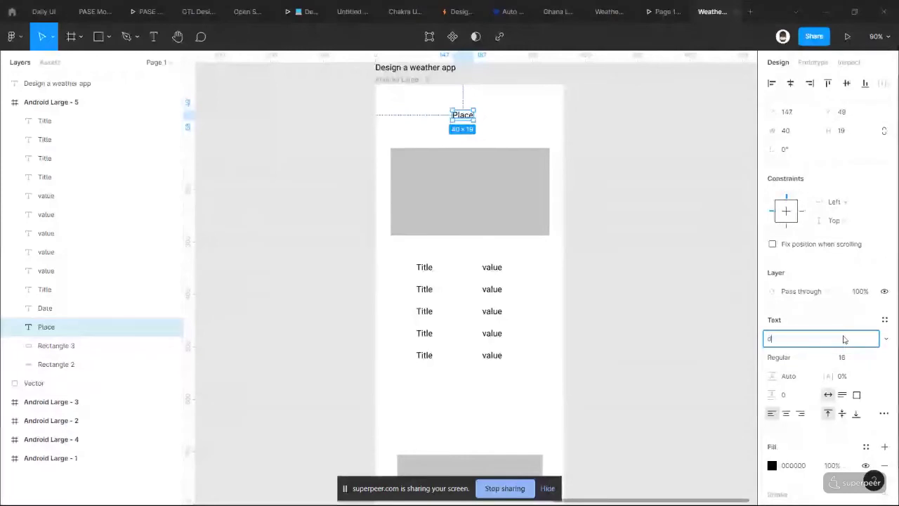
type(" Sans")
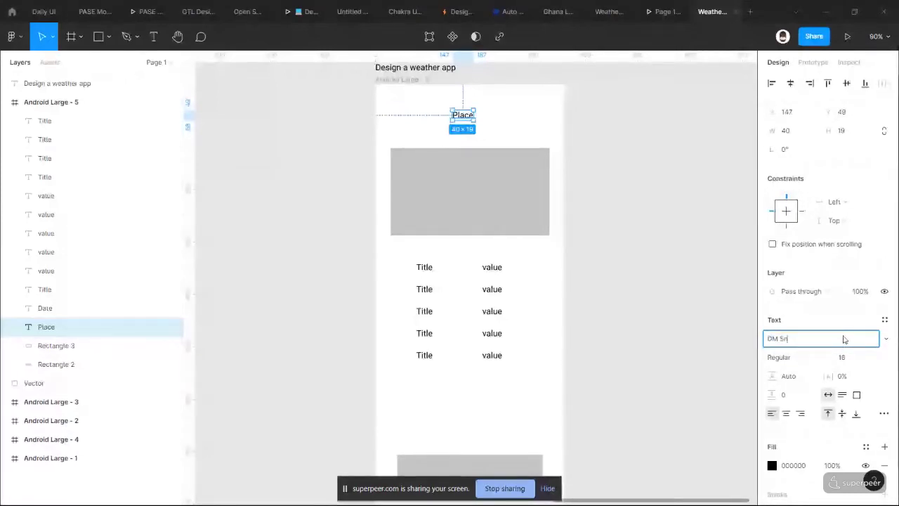
key("Return")
left_click(478, 101)
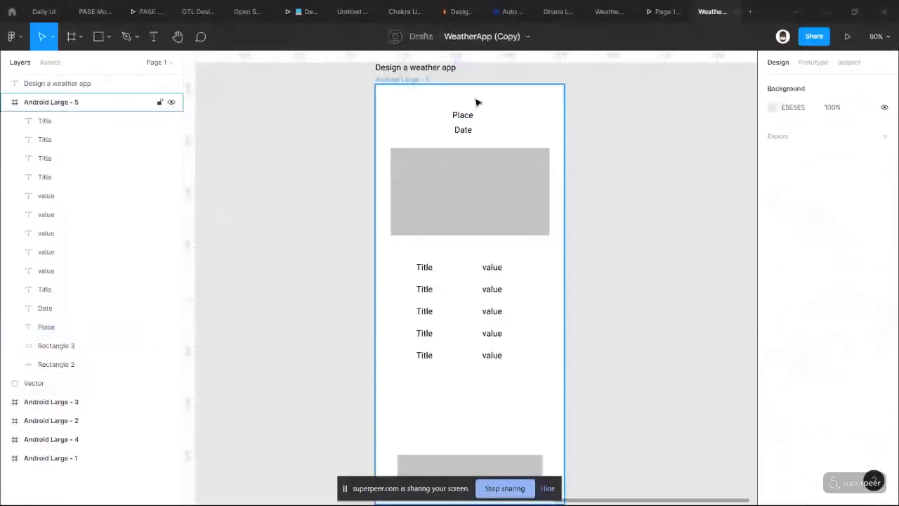
scroll(477, 100, "up", 3)
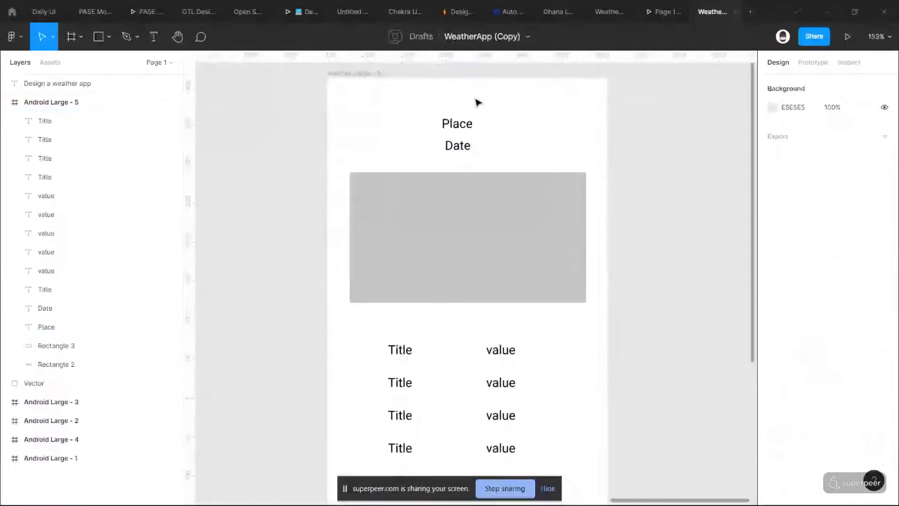
- Set the font of both the "Place" and "Date" texts to Roboto
scroll(493, 112, "up", 3)
left_click(427, 133)
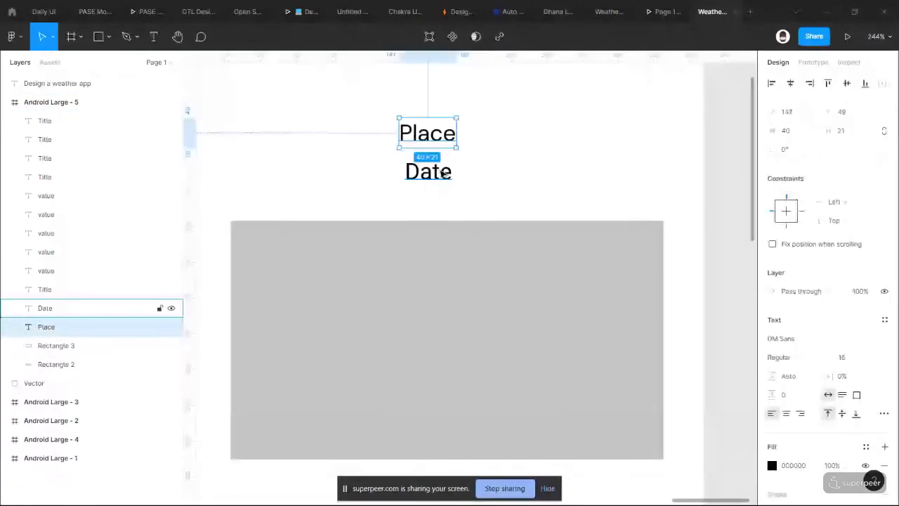
left_click(447, 153)
scroll(446, 133, "up", 5)
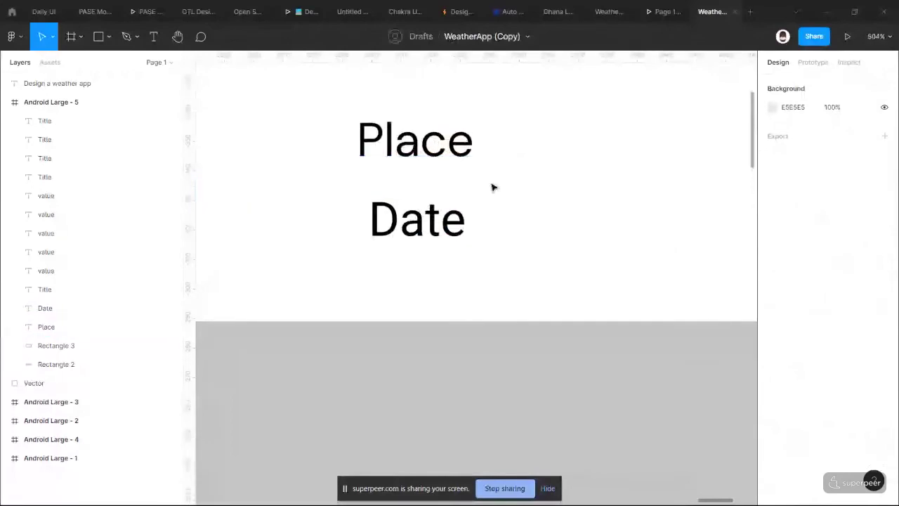
scroll(452, 128, "down", 8)
left_click_drag(451, 129, 468, 144)
left_click(833, 394)
type("robo")
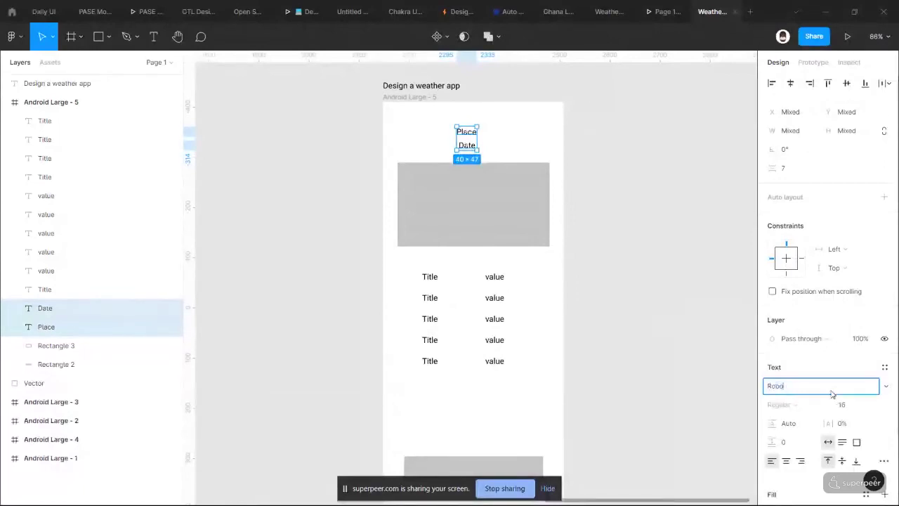
key("Escape")
key("Escape")
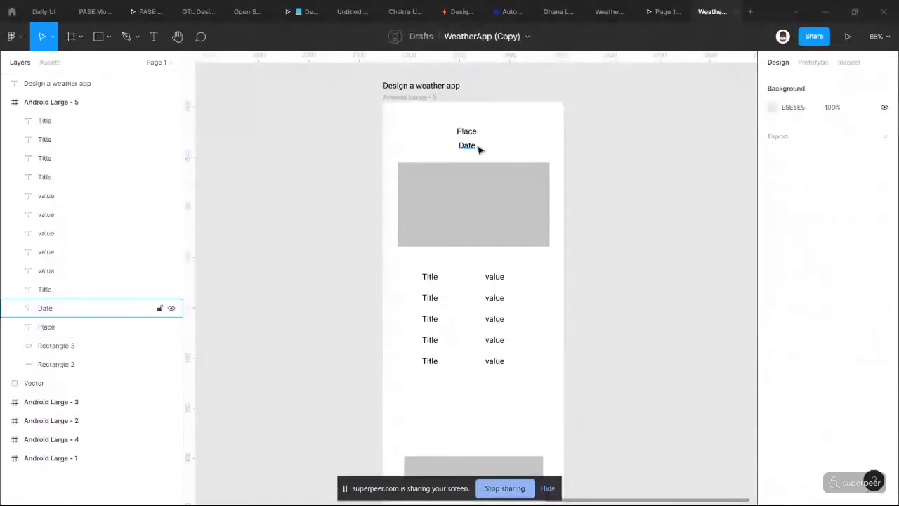
left_click(467, 132)
left_click(467, 145)
left_click(578, 153)
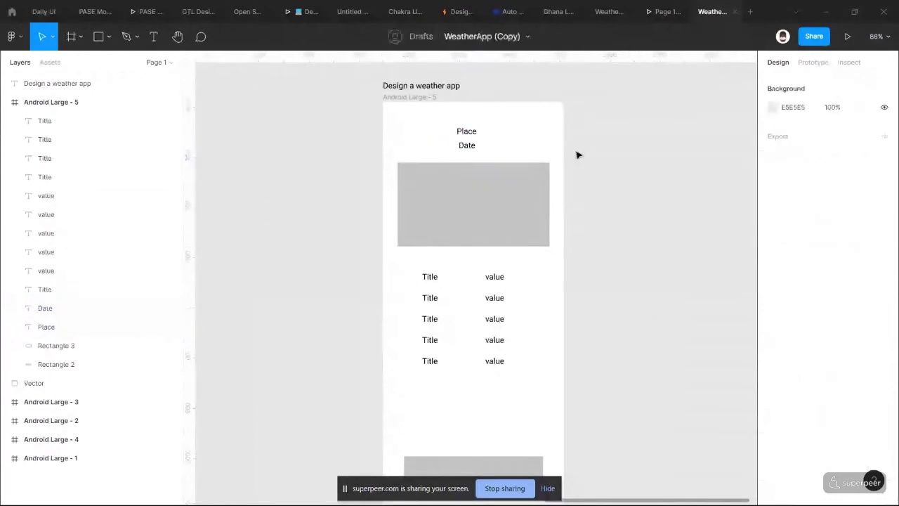
- Replace the "Place" text with "Accra, Ghana" copied from Android Large - 3, keeping its styling, and centre it horizontally in the frame
scroll(452, 168, "down", 2)
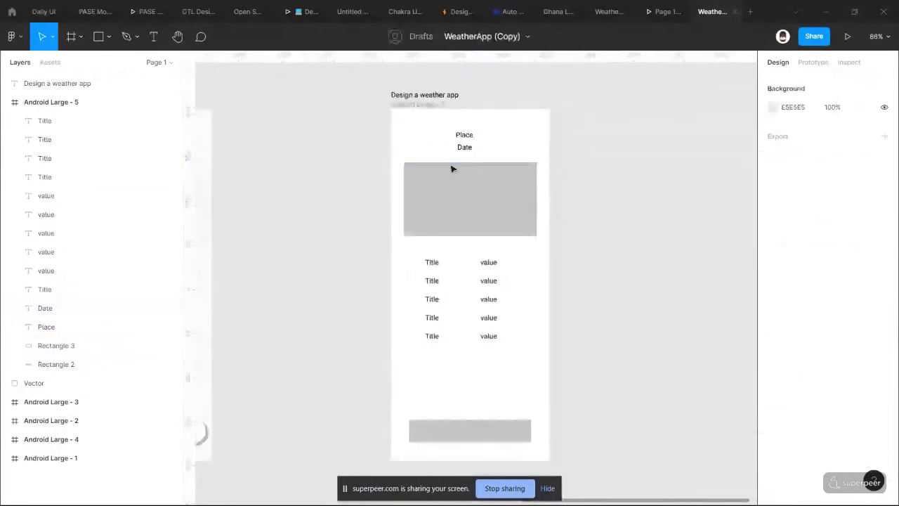
scroll(453, 169, "down", 2)
scroll(557, 200, "up", 3)
scroll(557, 201, "left", 3)
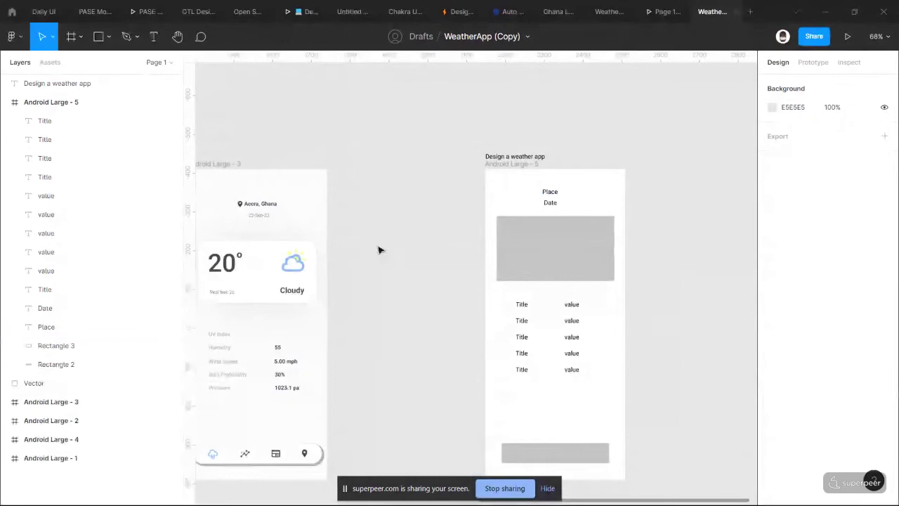
double_click(250, 206)
key("ctrl+c")
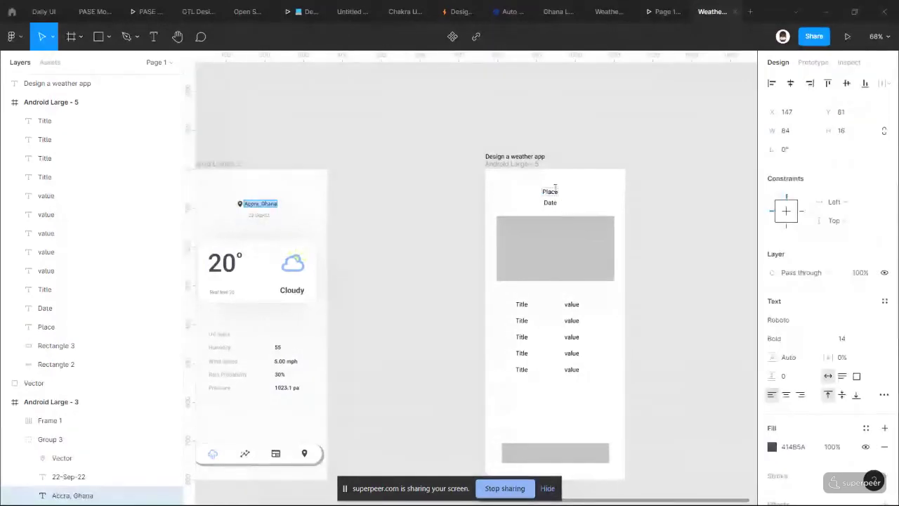
double_click(551, 191)
key("ctrl+v")
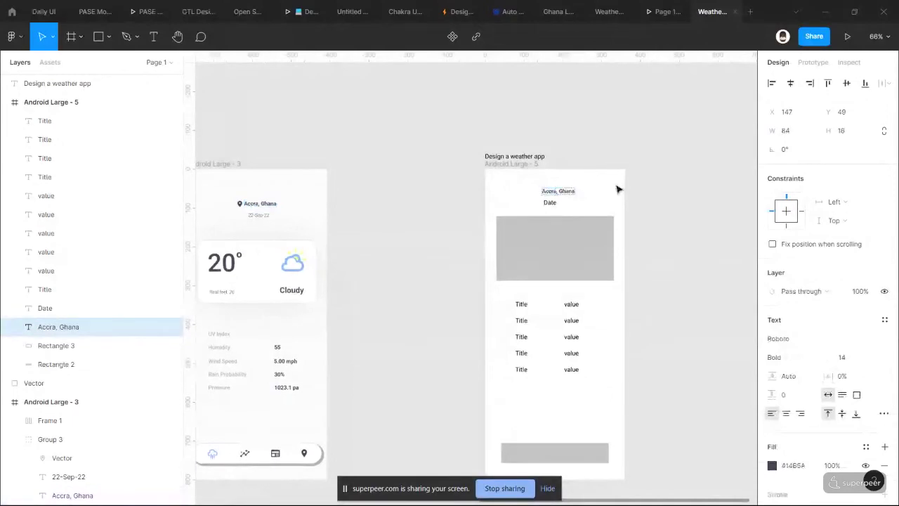
key("Escape")
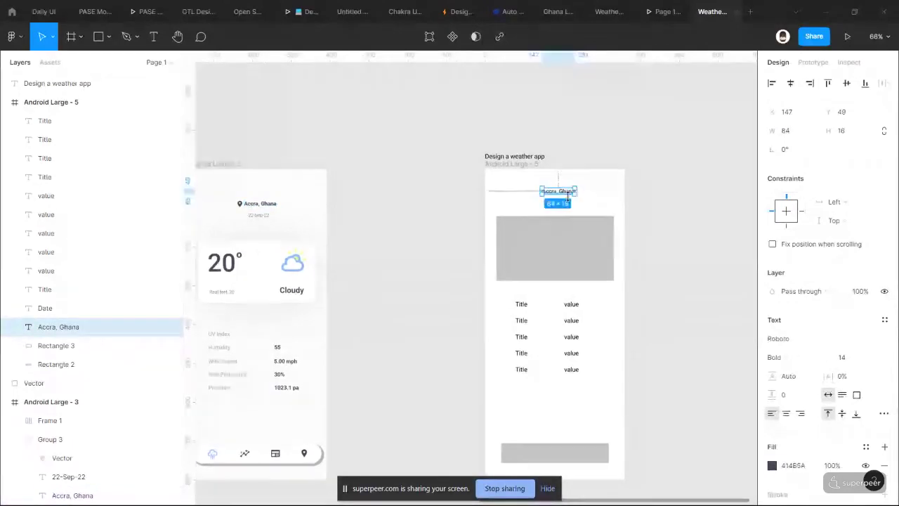
left_click(790, 83)
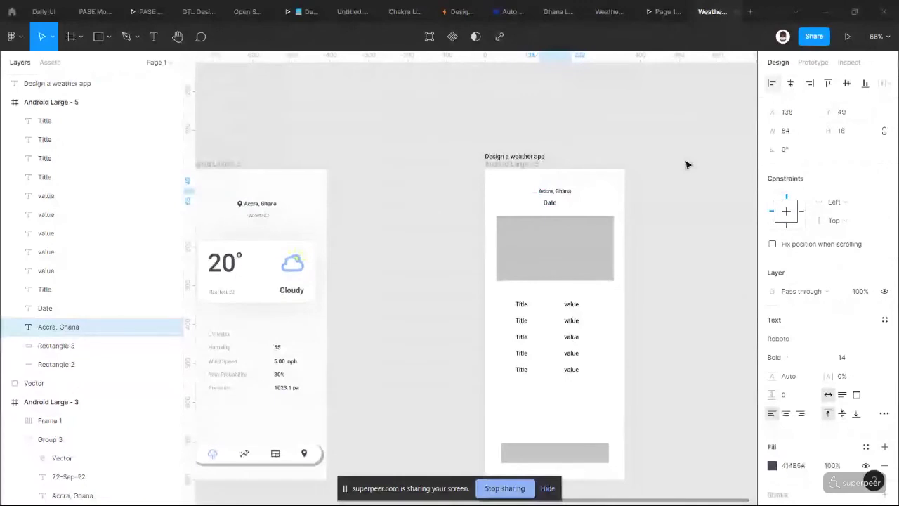
left_click(687, 164)
- Replace the "Date" text with the styled "22-Sep-22" text copied from Android Large - 3
scroll(608, 210, "right", 1)
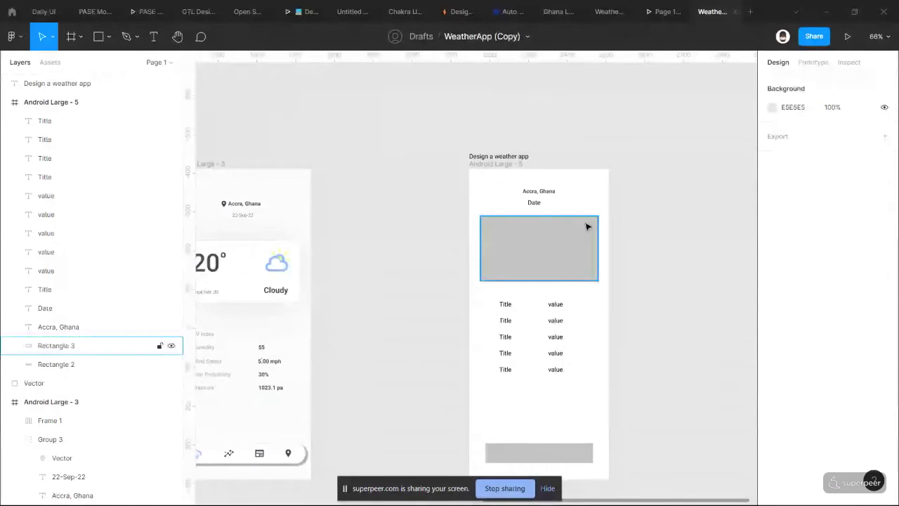
left_click(587, 226)
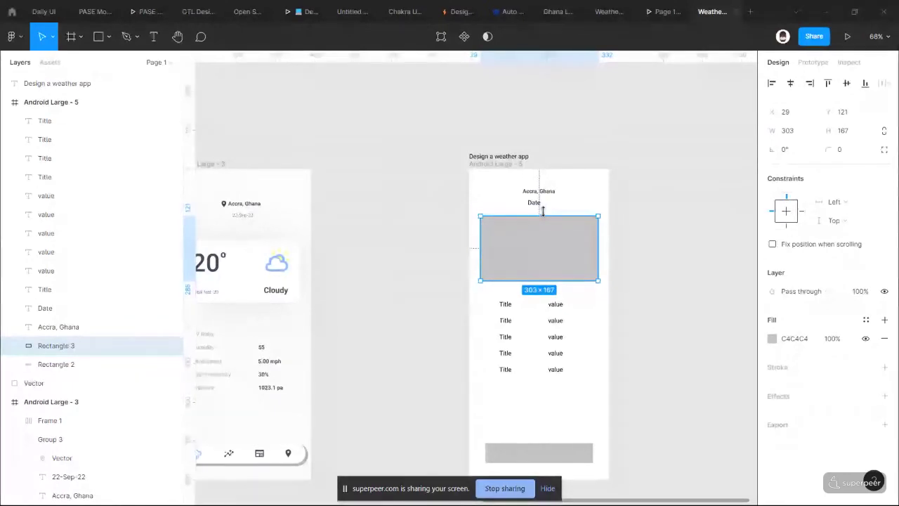
left_click(535, 204)
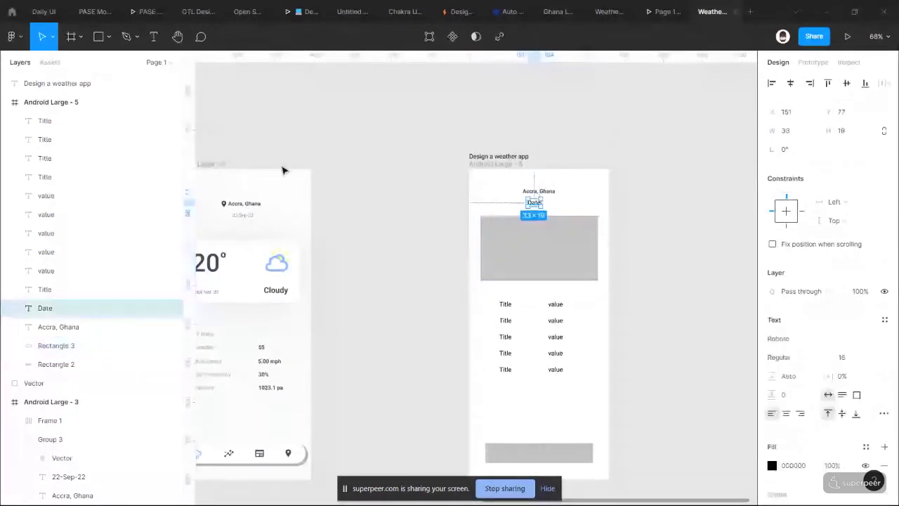
double_click(249, 214)
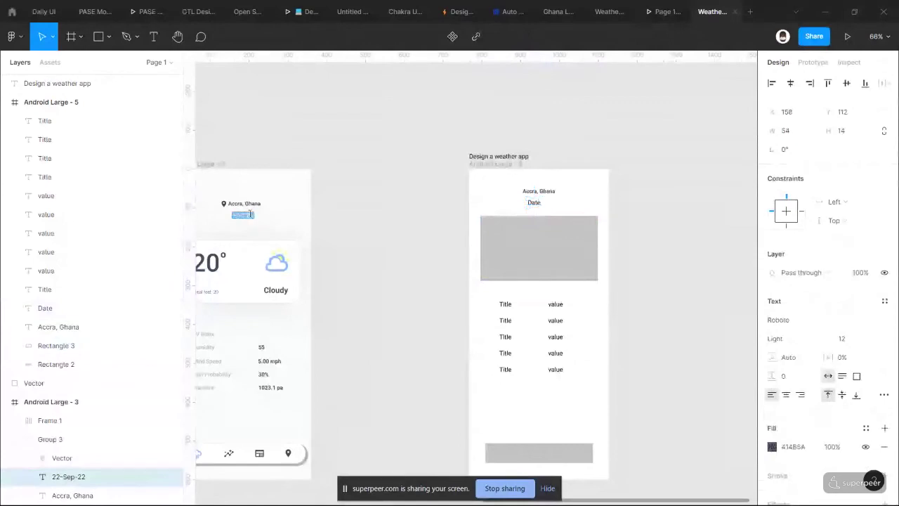
key("ctrl+v")
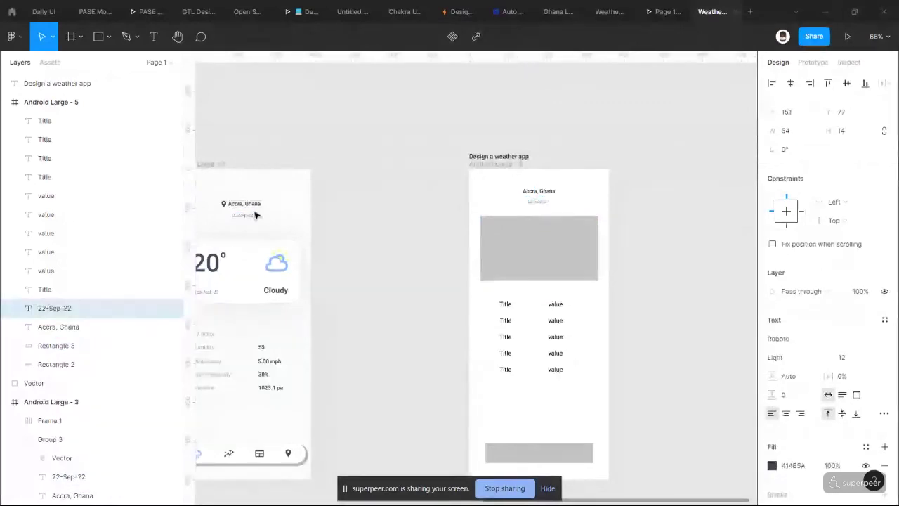
- Replace the first two "Title" texts with the styled "UV Index" and "Humidity" labels copied from Android Large - 3
scroll(451, 313, "down", 2)
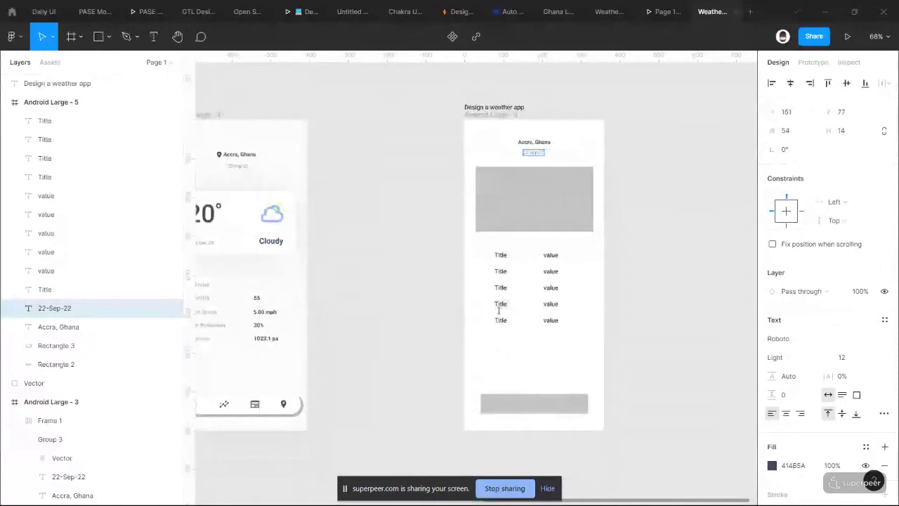
scroll(576, 170, "up", 3, "ctrl")
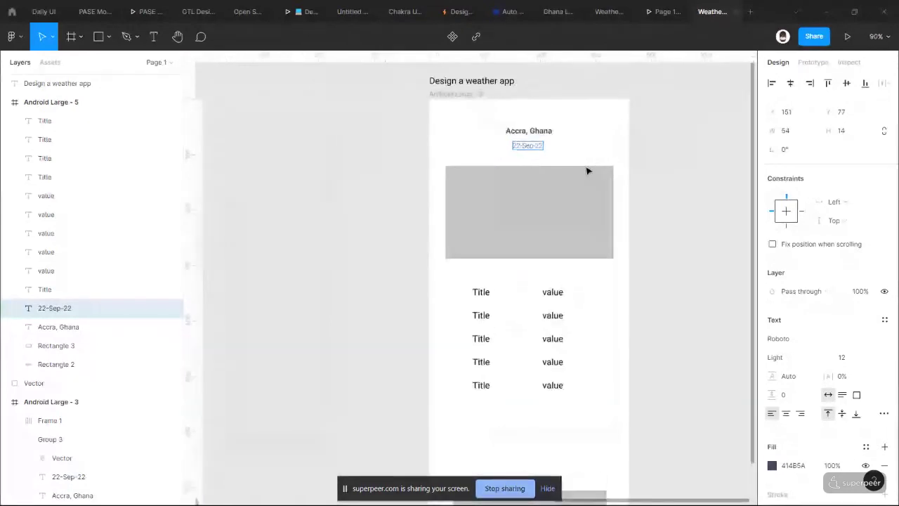
scroll(587, 170, "down", 2)
scroll(588, 169, "down", 3, "ctrl")
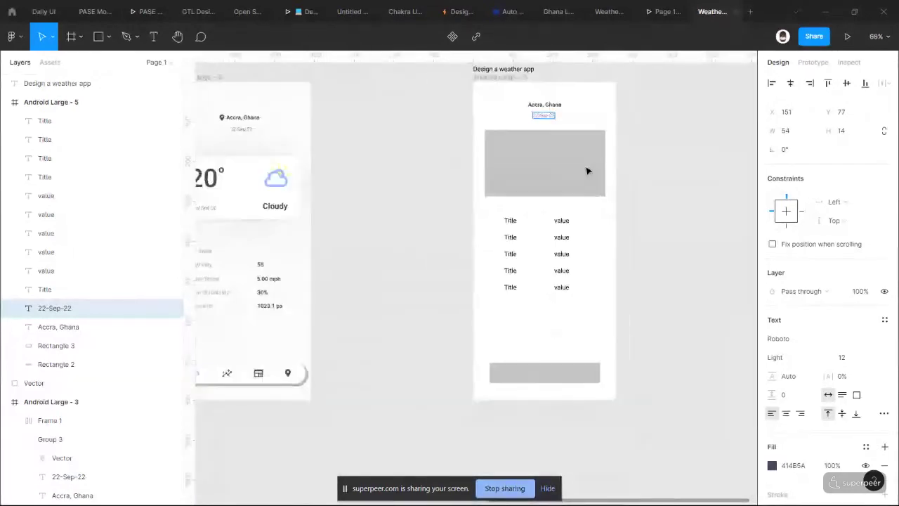
scroll(490, 229, "left", 2)
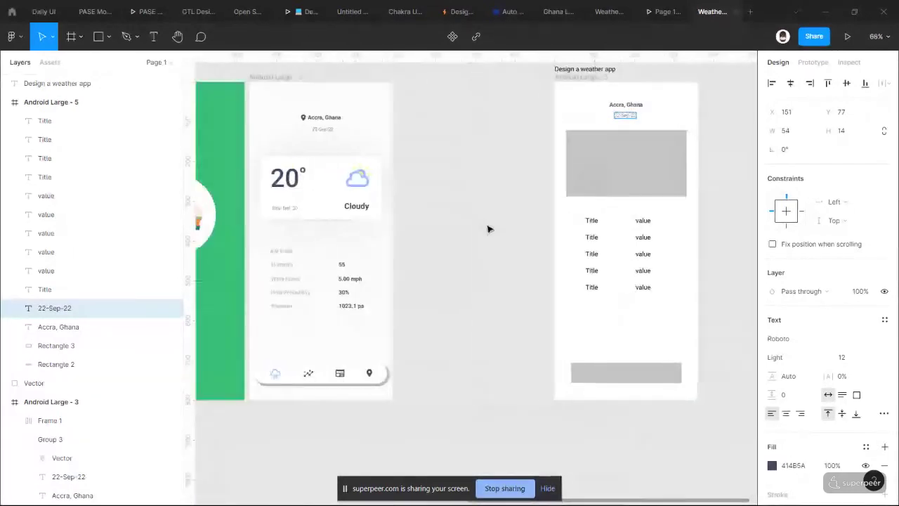
left_click(287, 250, "ctrl")
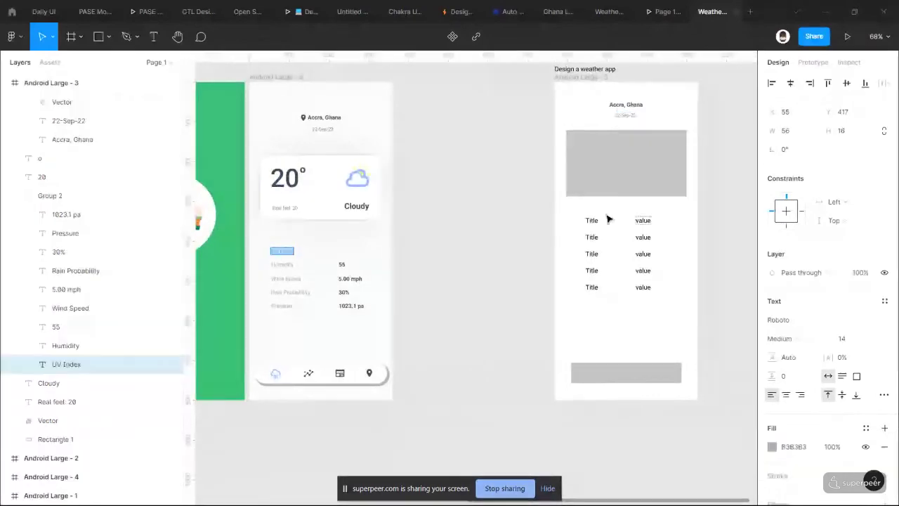
key("ctrl+v")
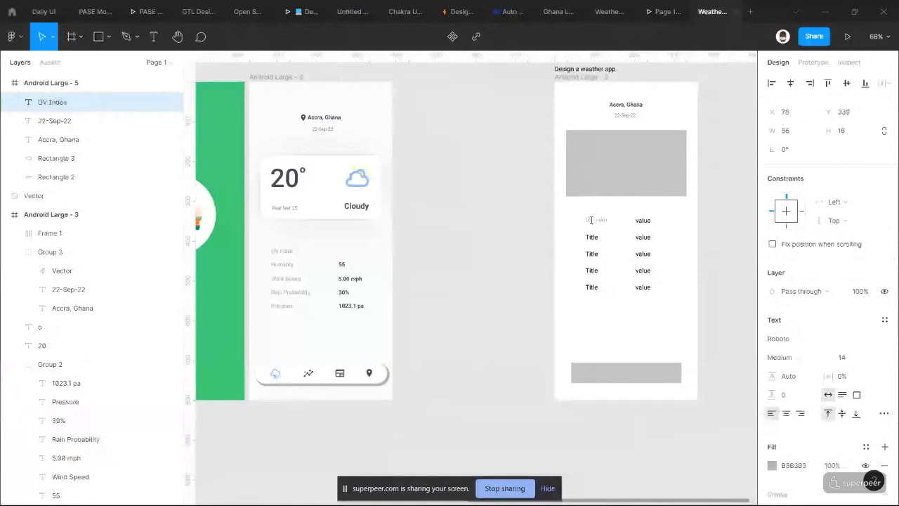
key("ctrl+v")
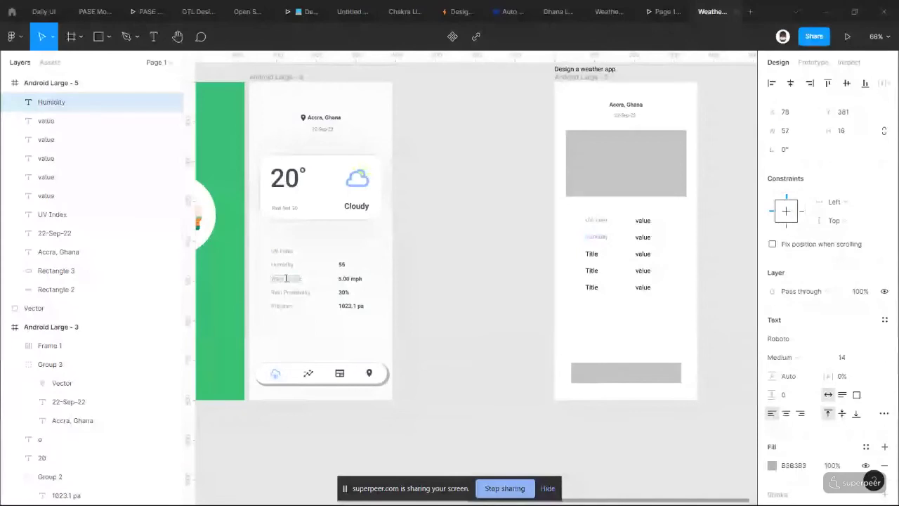
- Replace the remaining three "Title" texts with the styled "Wind Speed", "Rain Probability" and "Pressure" labels copied from Android Large - 3
left_click(285, 279, "ctrl")
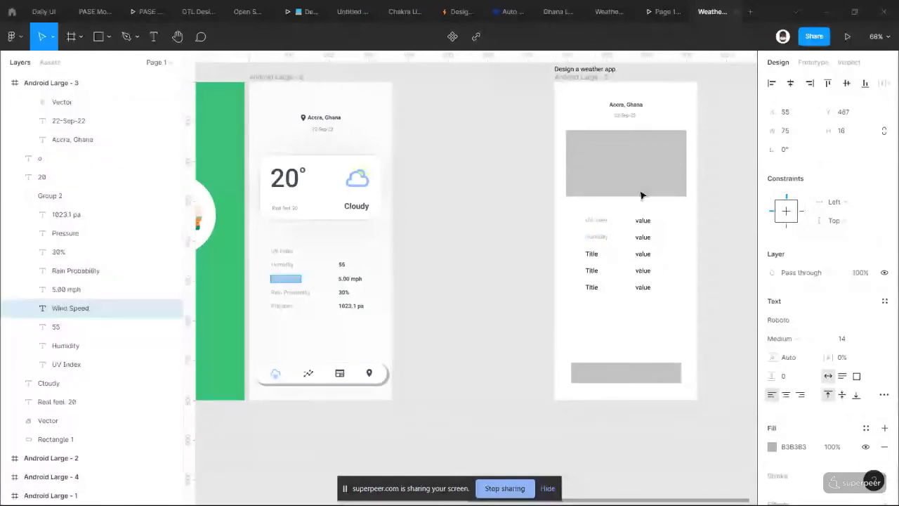
left_click(591, 254)
key("ctrl+shift+r")
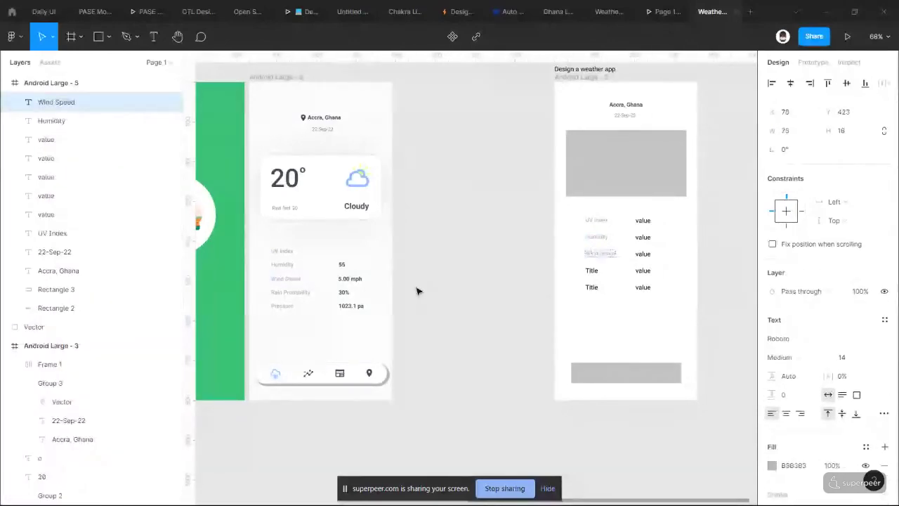
left_click(308, 289, "ctrl")
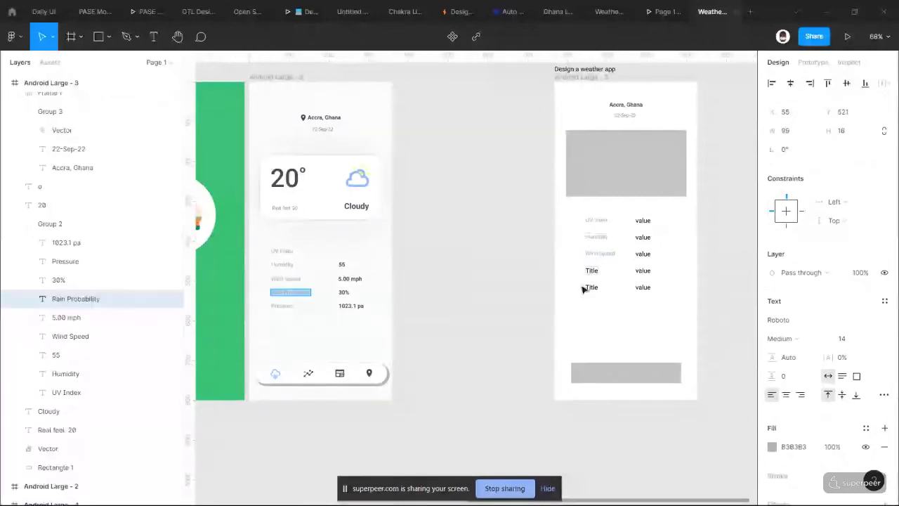
left_click(591, 270)
key("ctrl+shift+r")
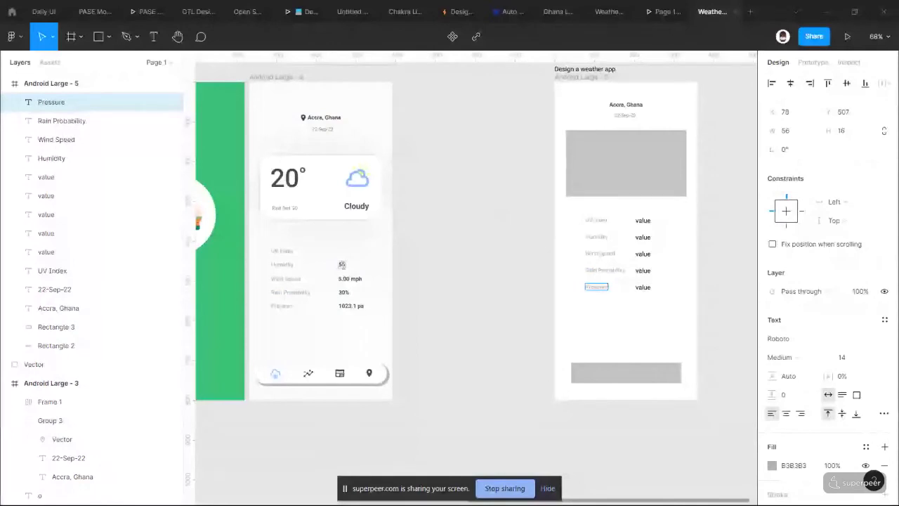
left_click(342, 265)
left_click(346, 279, "shift")
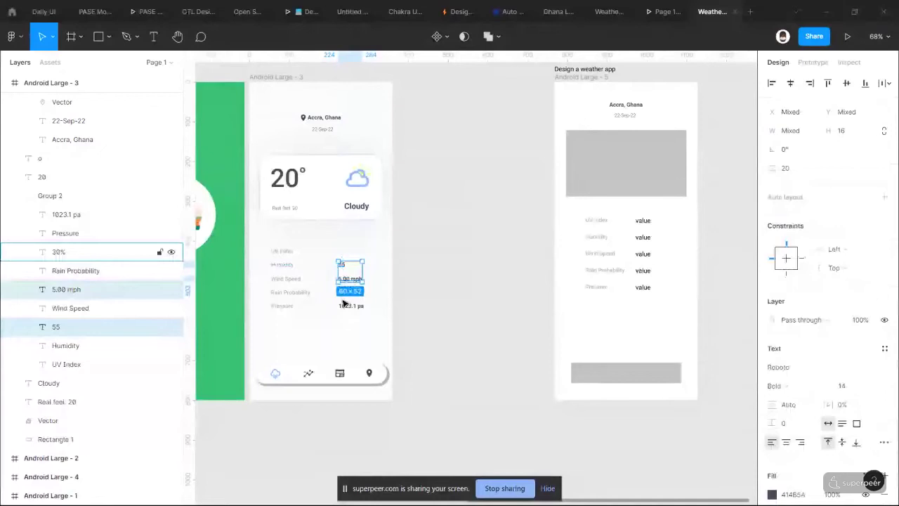
scroll(345, 302, "up", 5)
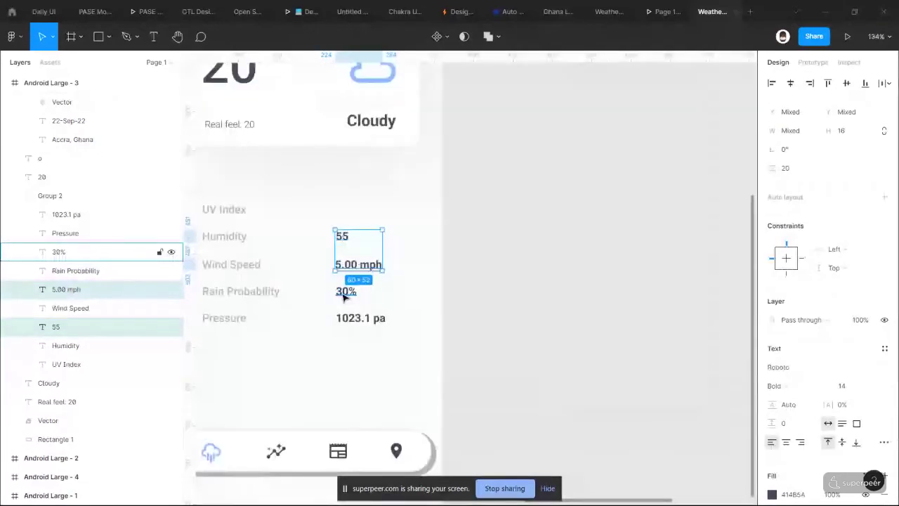
left_click(345, 293, "shift")
left_click(361, 318, "shift")
scroll(470, 335, "down", 5)
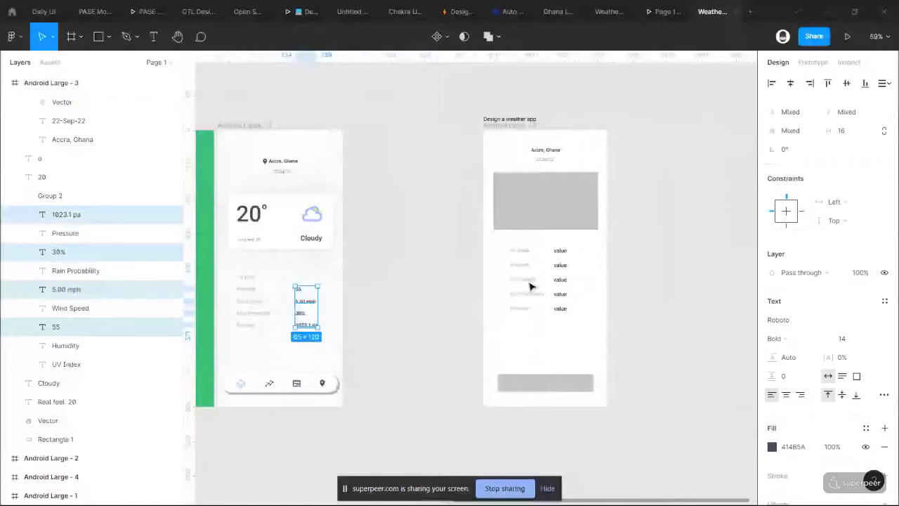
- Replace all five "value" texts in Android Large - 5 with the styled "55" text copied from Android Large - 3
left_click(297, 289)
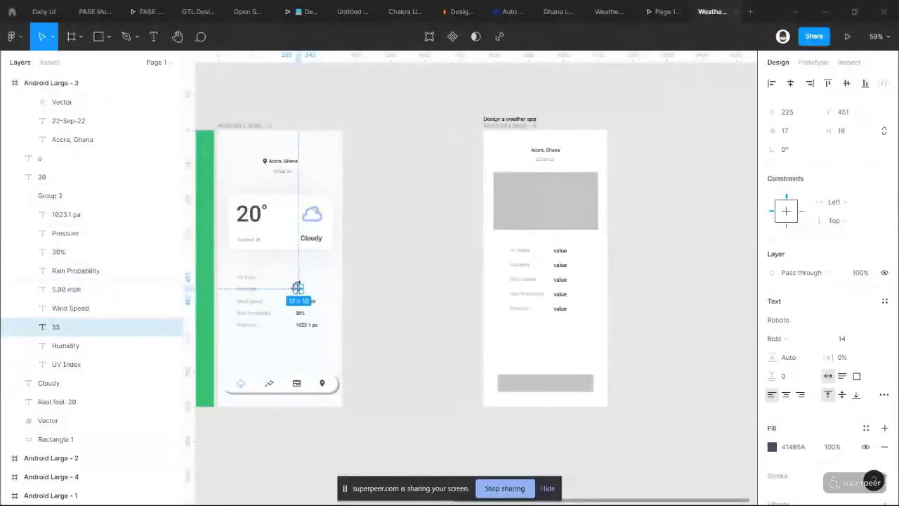
scroll(297, 288, "up", 3)
scroll(300, 290, "up", 3)
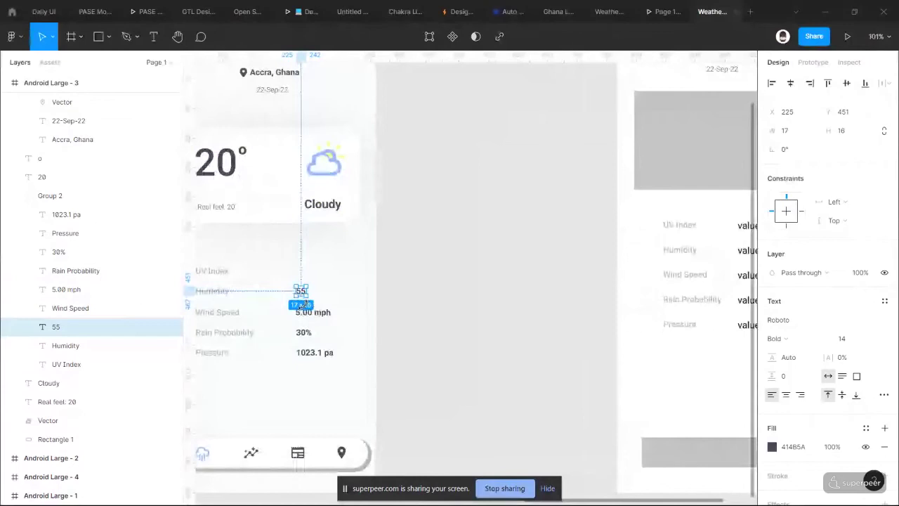
scroll(463, 334, "down", 5)
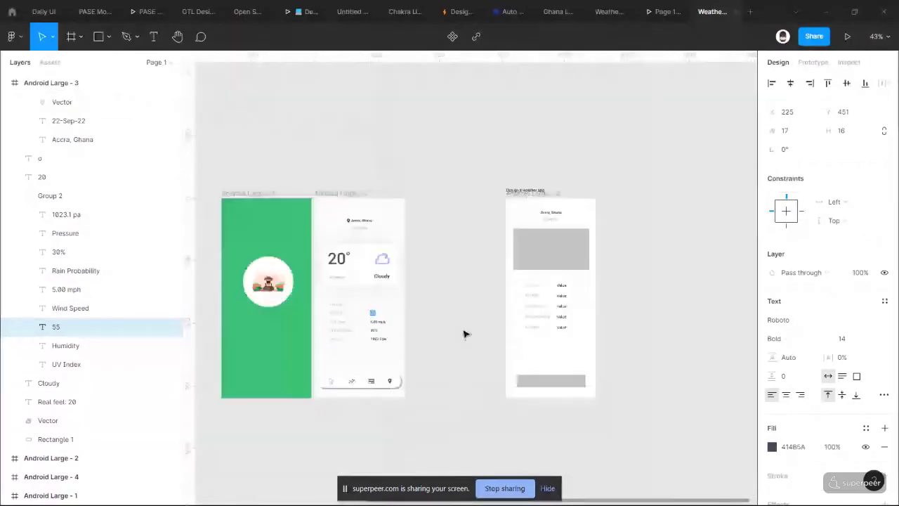
left_click(561, 286)
scroll(566, 299, "up", 3)
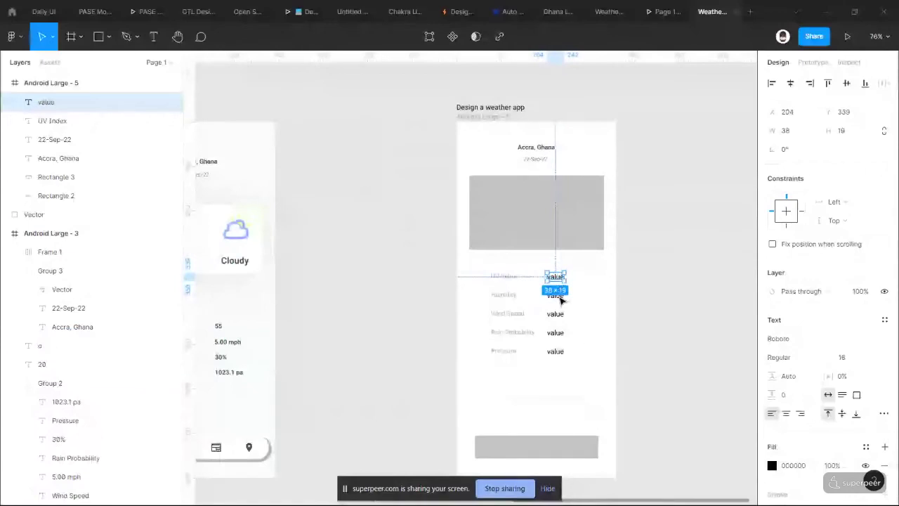
left_click_drag(561, 300, 559, 353)
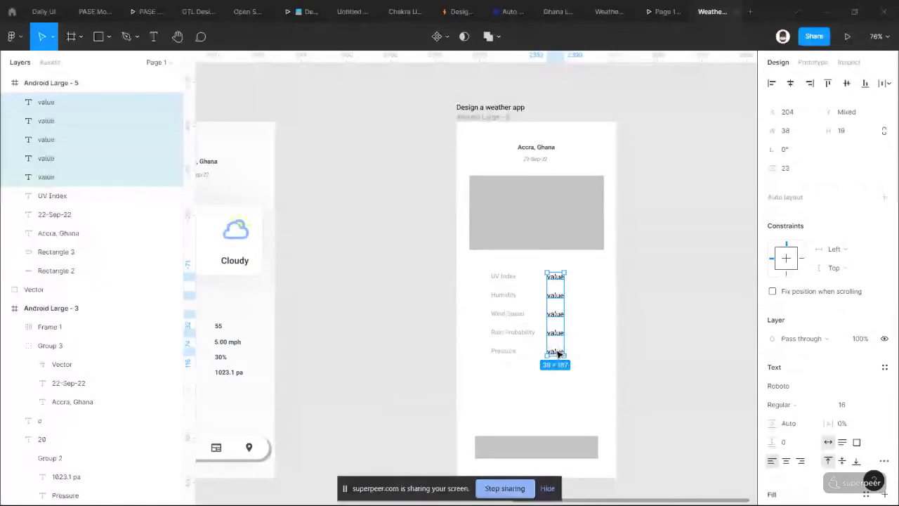
right_click(559, 353)
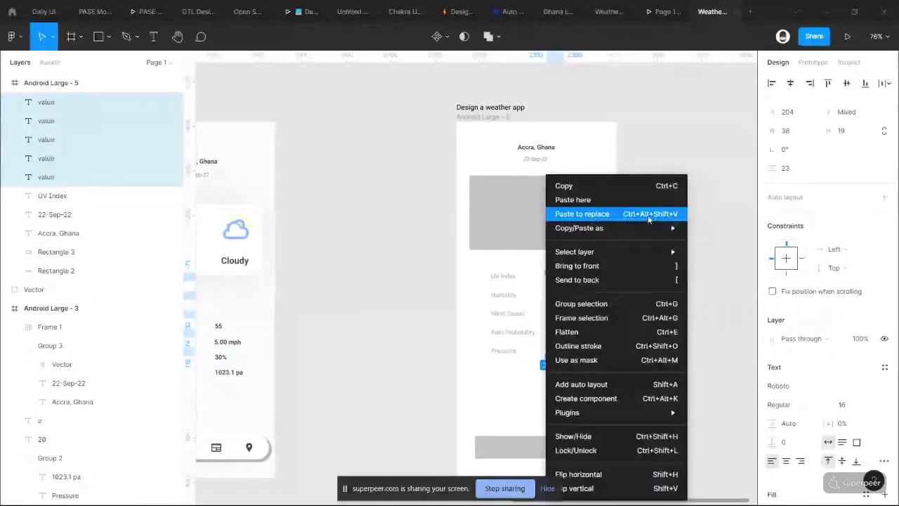
left_click(648, 213)
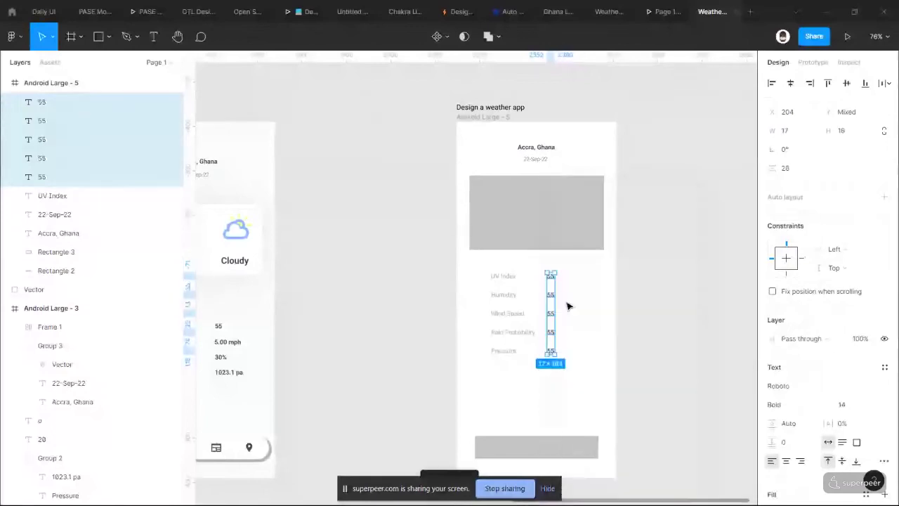
left_click(589, 330)
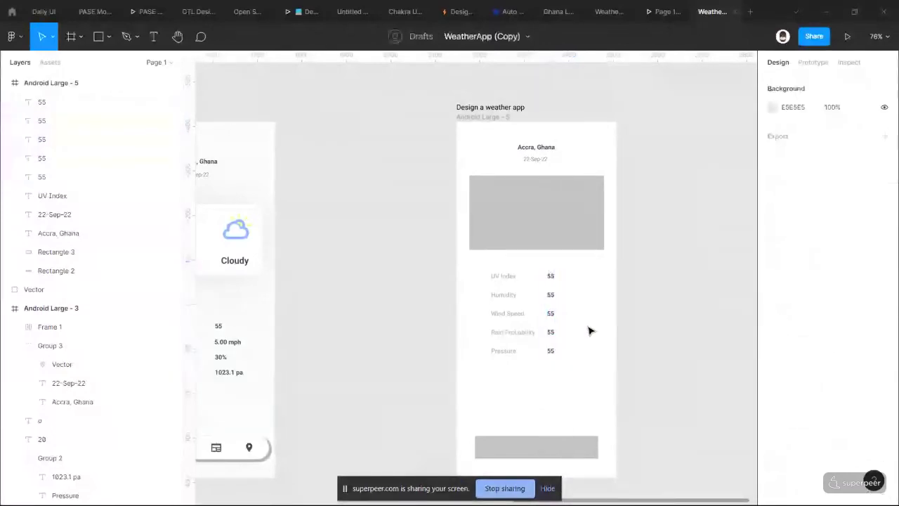
- Replace the Humidity, Wind Speed and Rain Probability values with "5.00 mph", "30%" and "1023.1 pa" copied from Android Large - 3
left_click(226, 344)
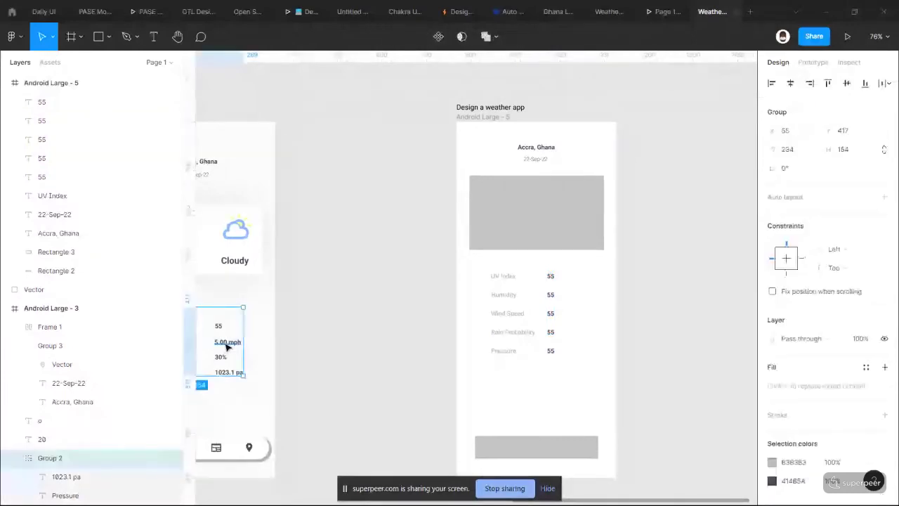
double_click(226, 345)
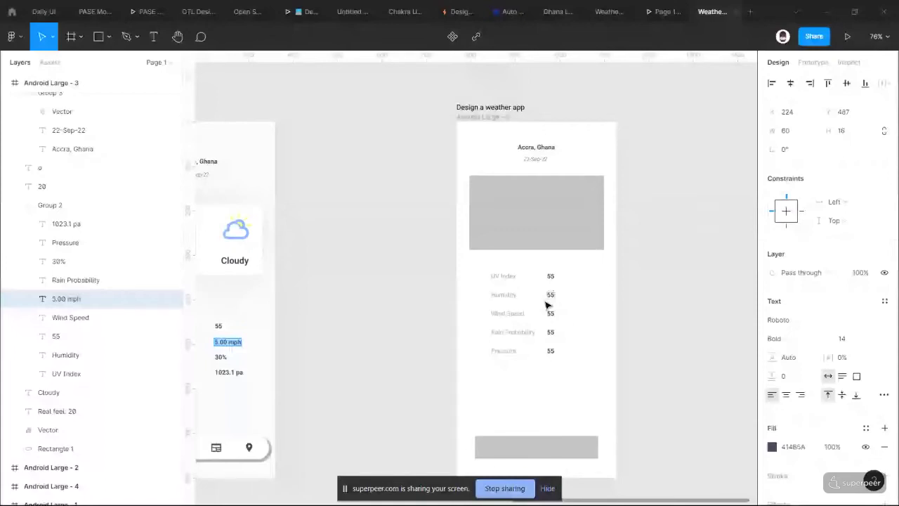
key("ctrl+v")
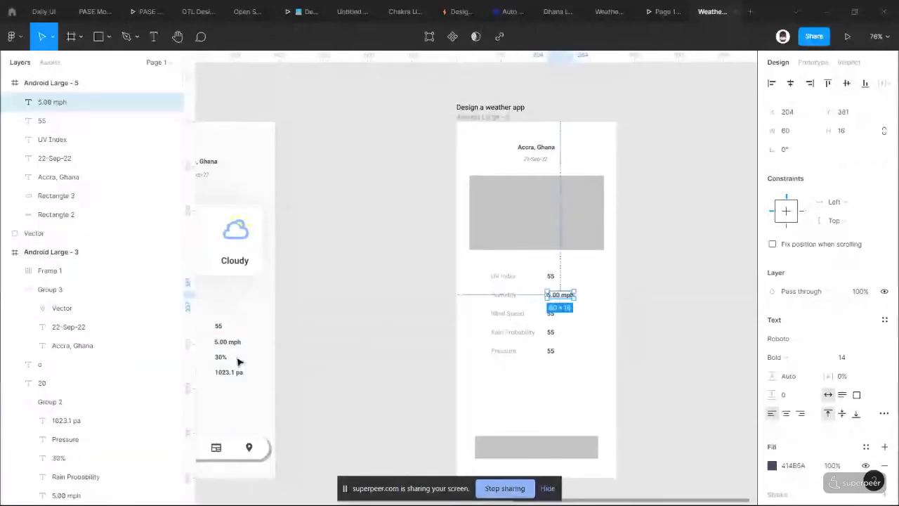
left_click(222, 357)
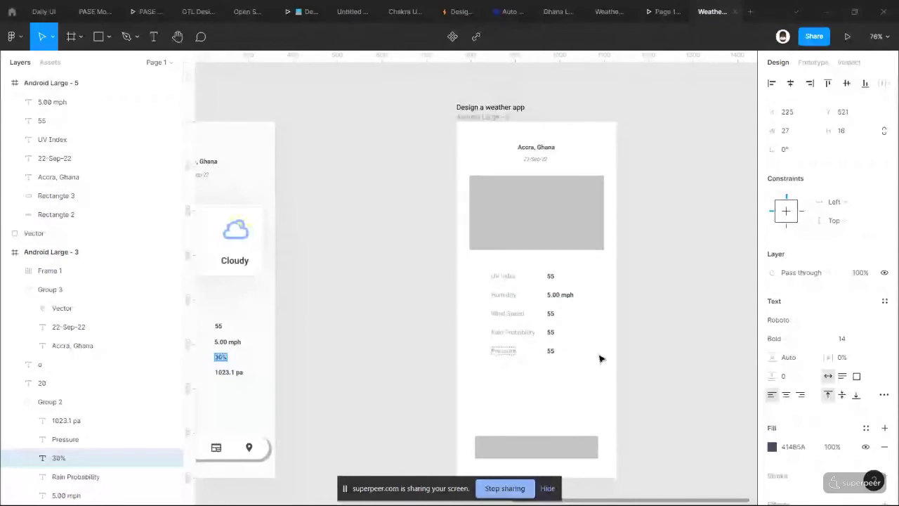
key("ctrl+v")
left_click(226, 372)
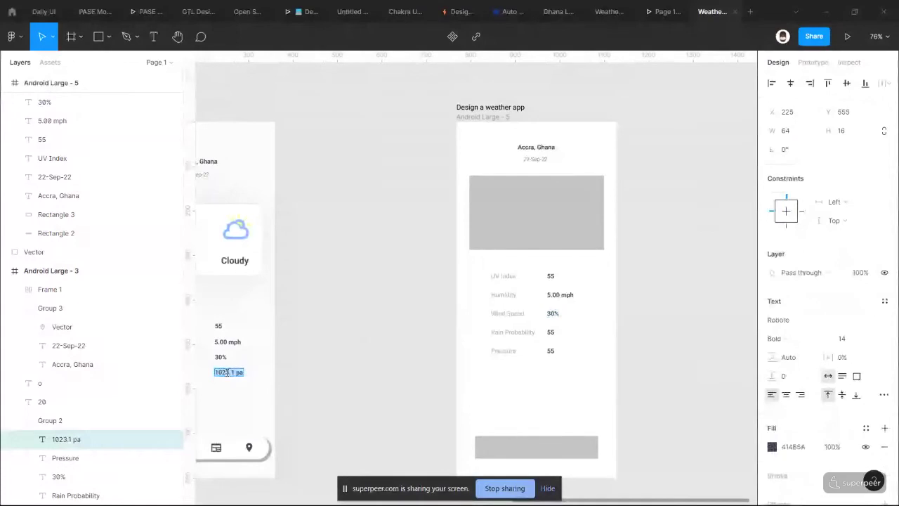
key("ctrl+v")
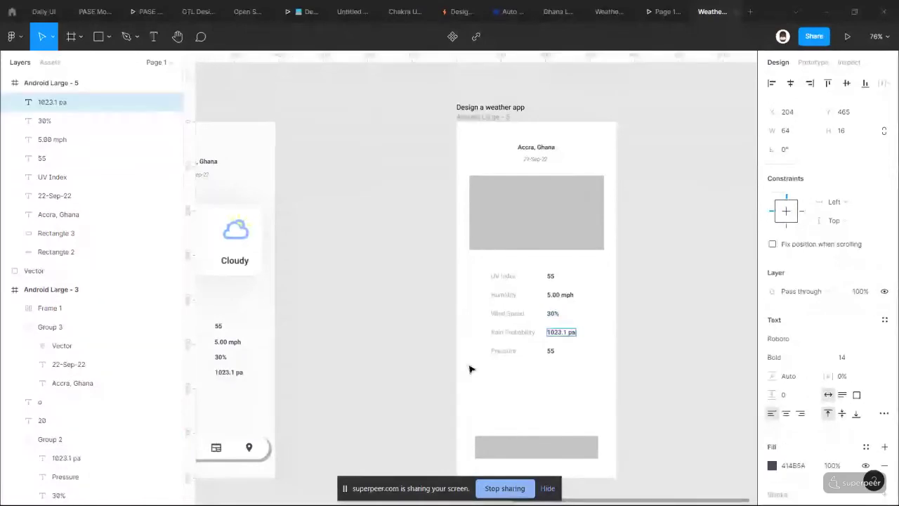
left_click(230, 370)
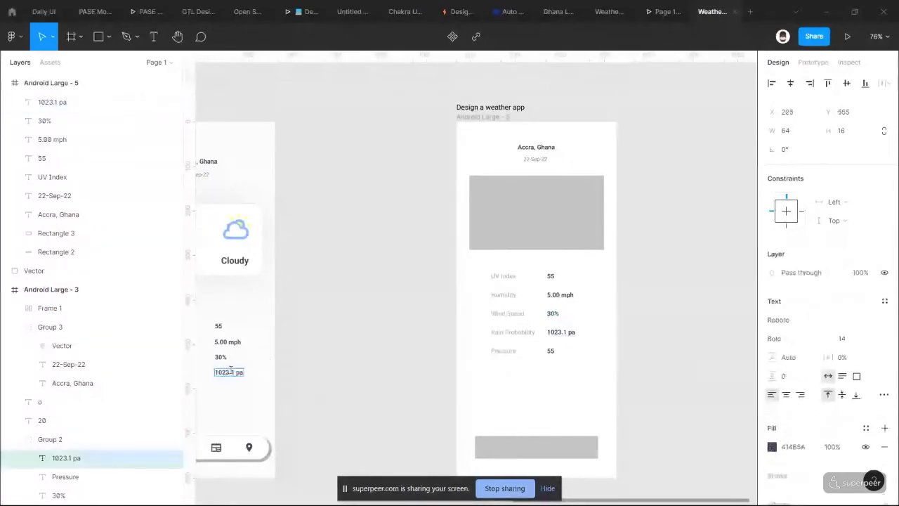
- Change the UV Index value in Android Large - 5 to "1.0"
left_click(551, 276)
double_click(551, 277)
type("10")
key("Escape")
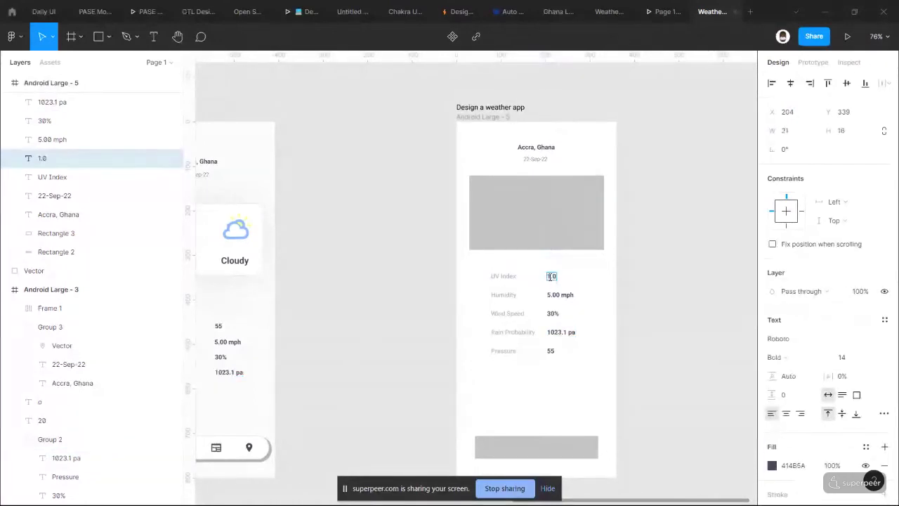
key("Escape")
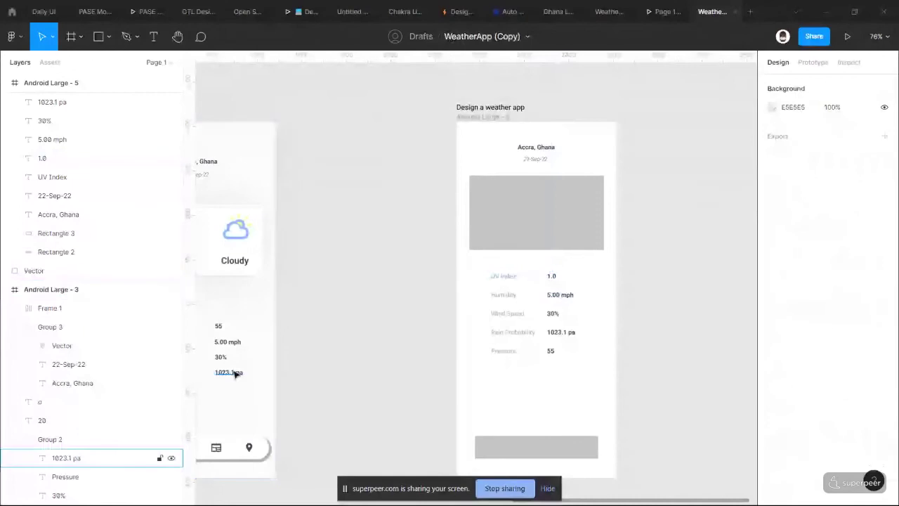
- Change the Humidity value in Android Large - 5 to "55"
left_click(236, 374)
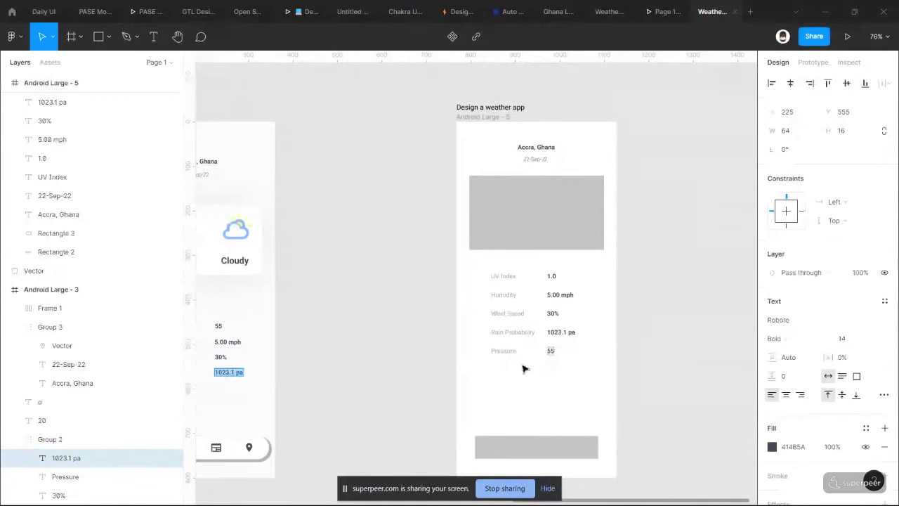
scroll(449, 366, "left", 3)
left_click(381, 364)
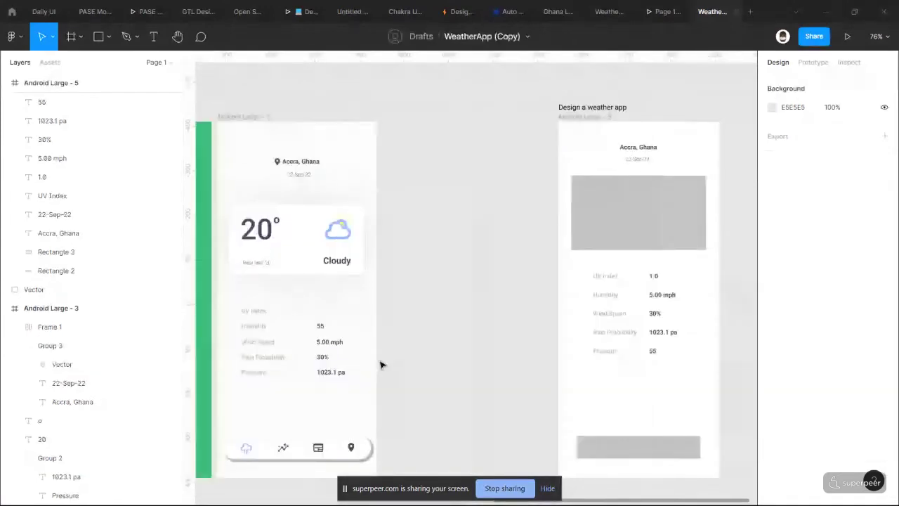
left_click(654, 313)
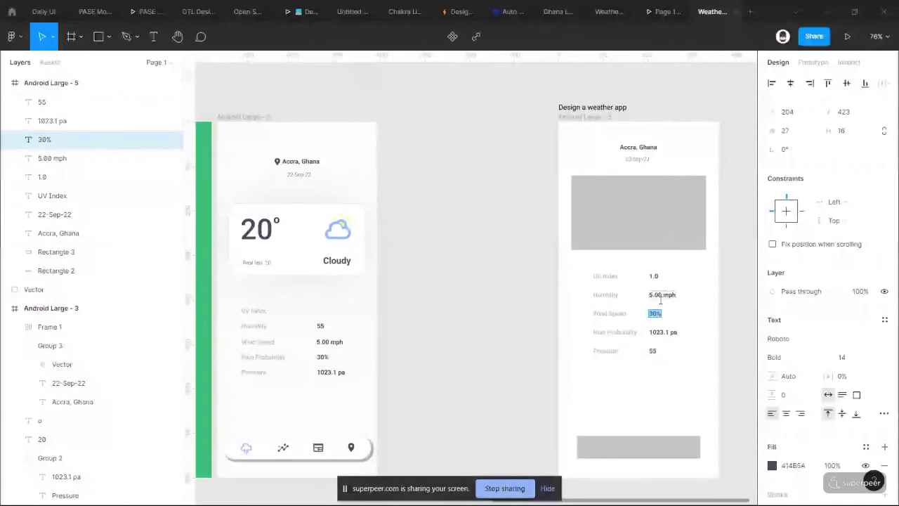
left_click(661, 295)
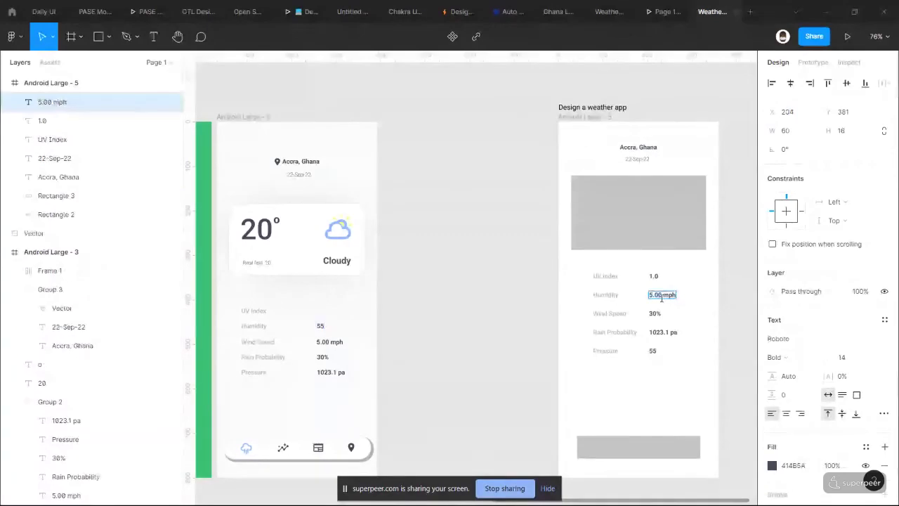
type("55")
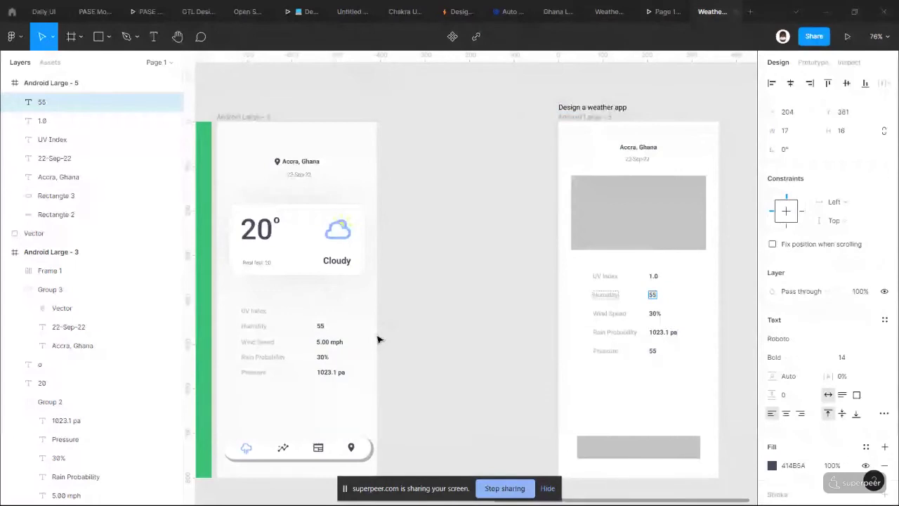
- Undo the "1023.1 pa" replacement in the Rain Probability row and set that value to "30%"
left_click(322, 357)
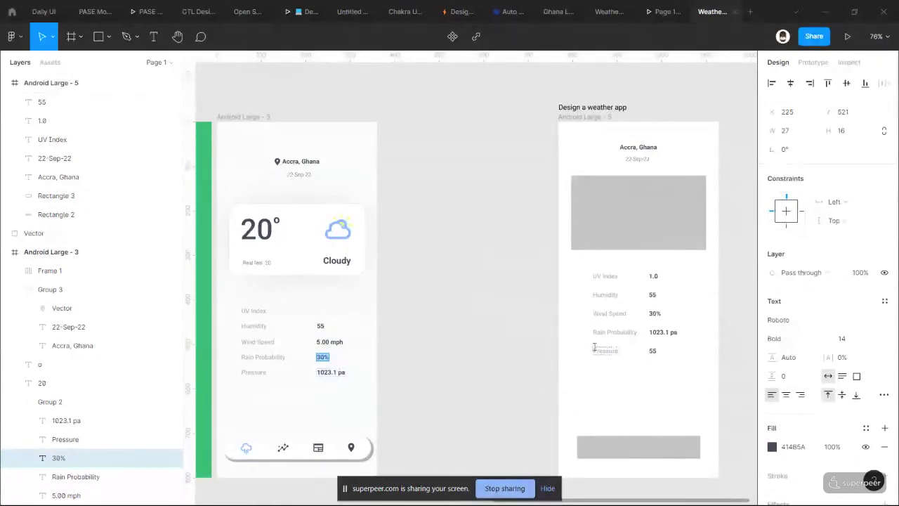
key("ctrl+z")
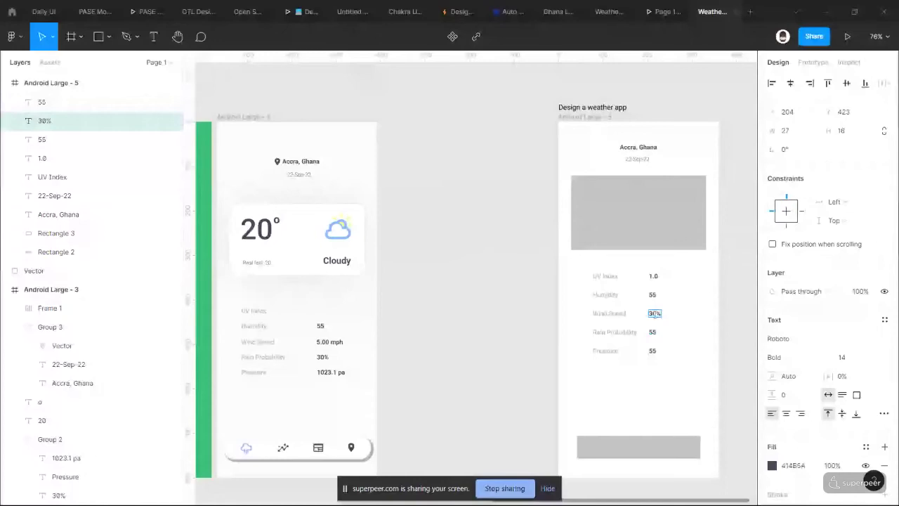
left_click(652, 331)
type("30%")
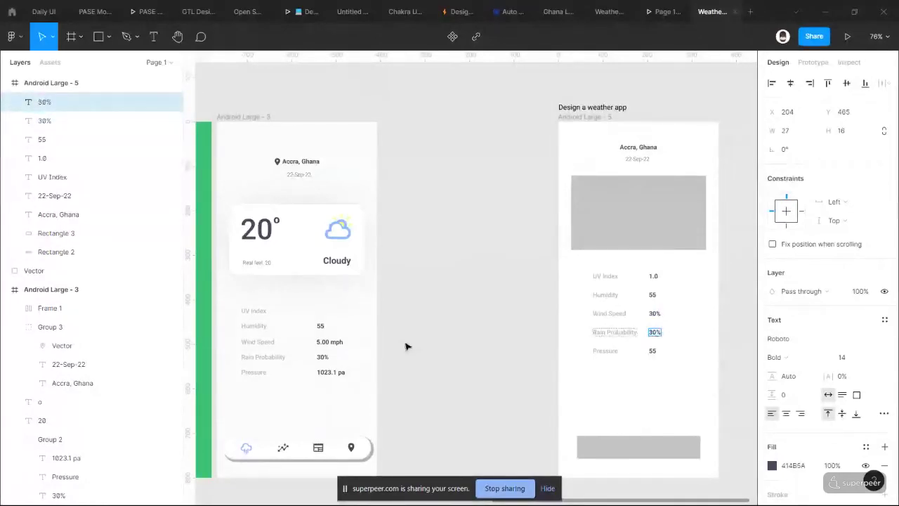
- Set the Wind Speed value to "5.00 mph" and the Pressure value to "1023.1 pa", matching Android Large - 3
left_click(330, 341)
left_click(654, 314)
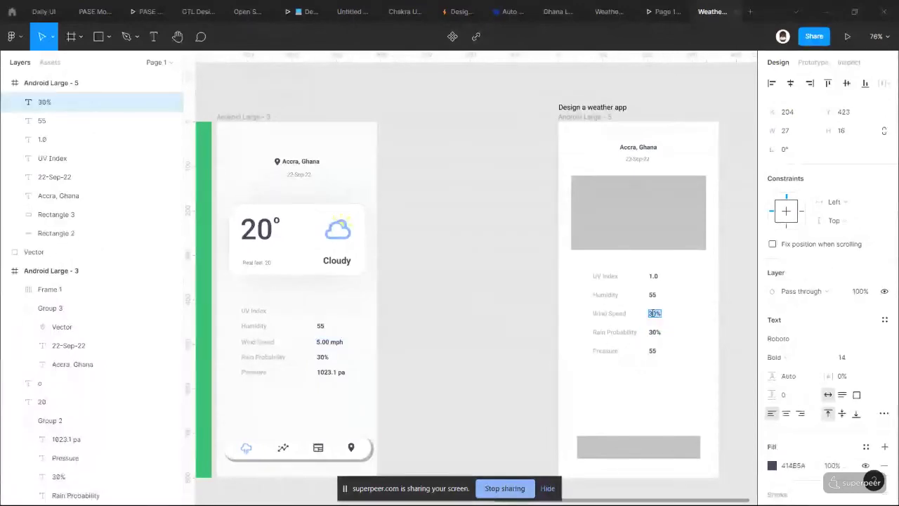
type("5.00 mph")
double_click(338, 372)
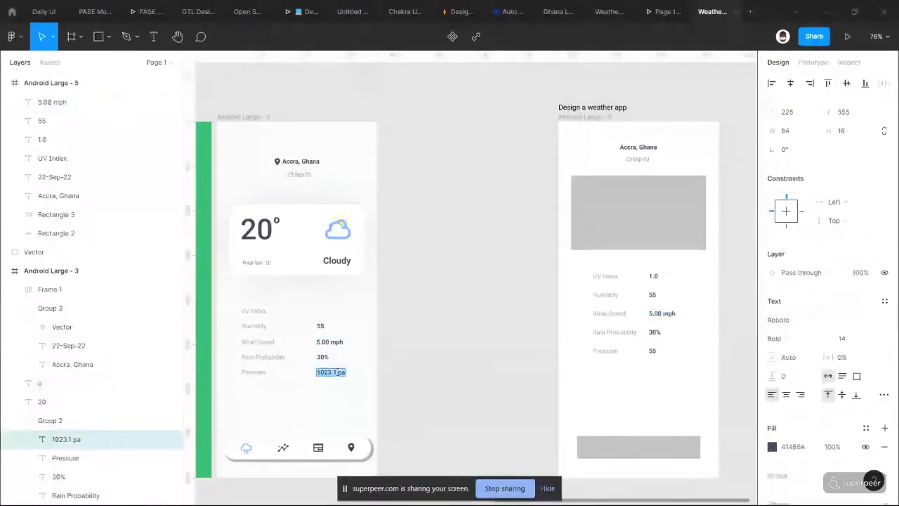
double_click(653, 350)
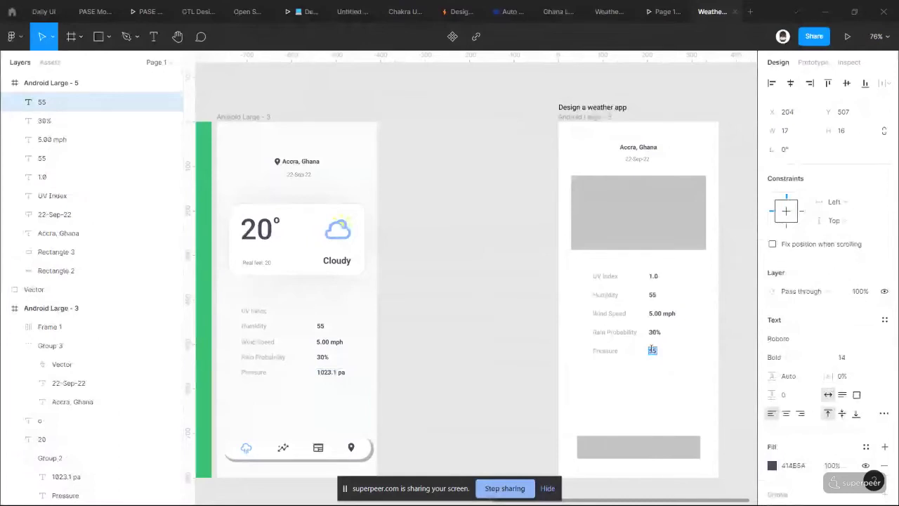
type("1023.1 pa")
left_click(676, 343)
- Compare the filled Android Large - 5 layout with the finished weather screen in the WeatherApp prototype preview
scroll(676, 342, "right", 2)
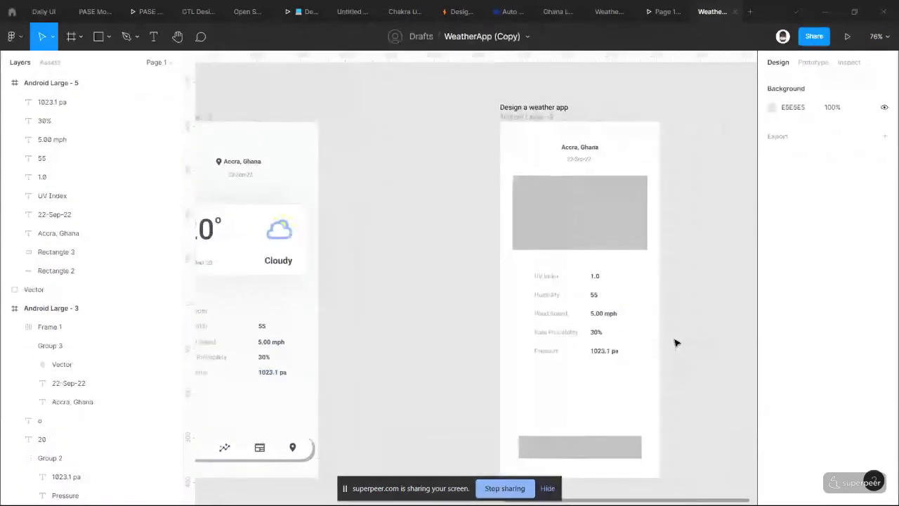
scroll(676, 343, "right", 2)
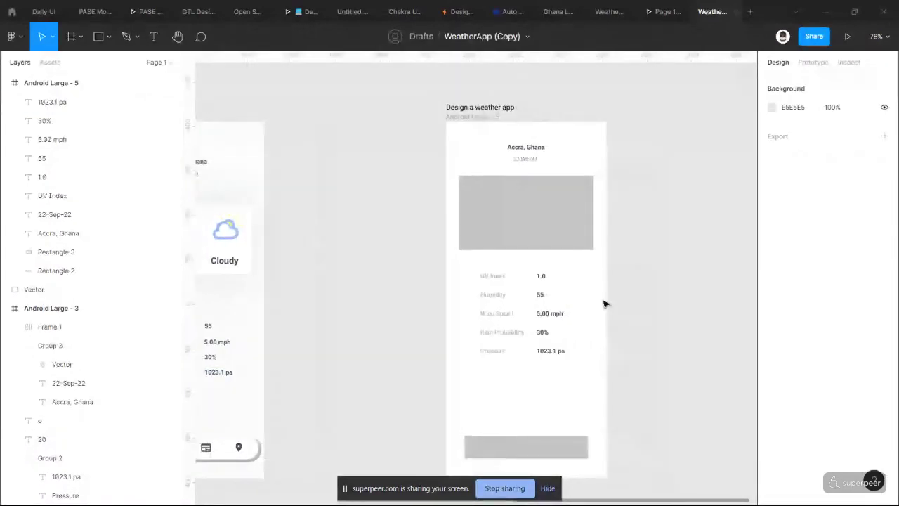
scroll(606, 304, "down", 1)
scroll(605, 303, "right", 2)
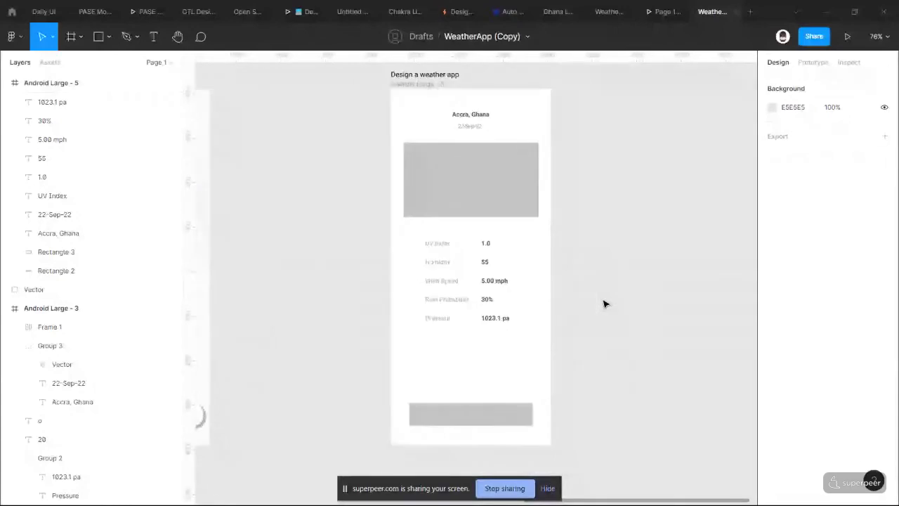
scroll(606, 303, "down", 2)
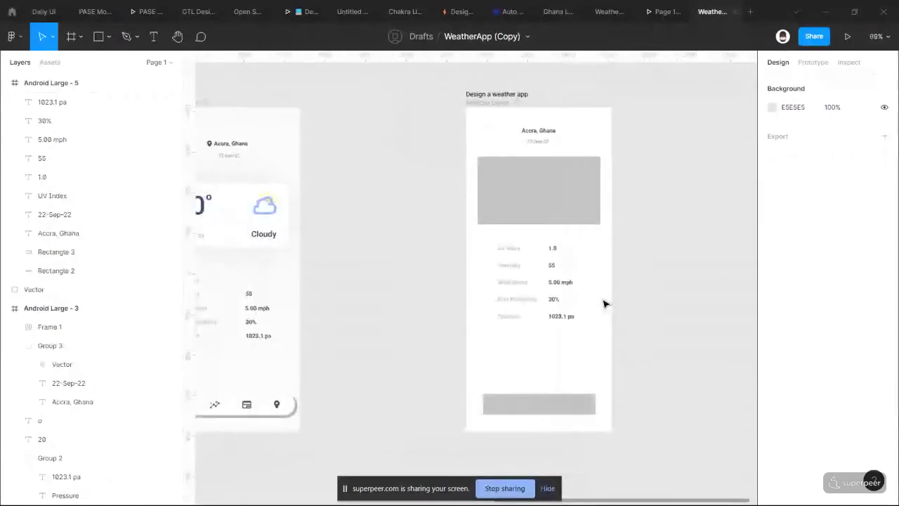
key("ctrl+shift+Tab")
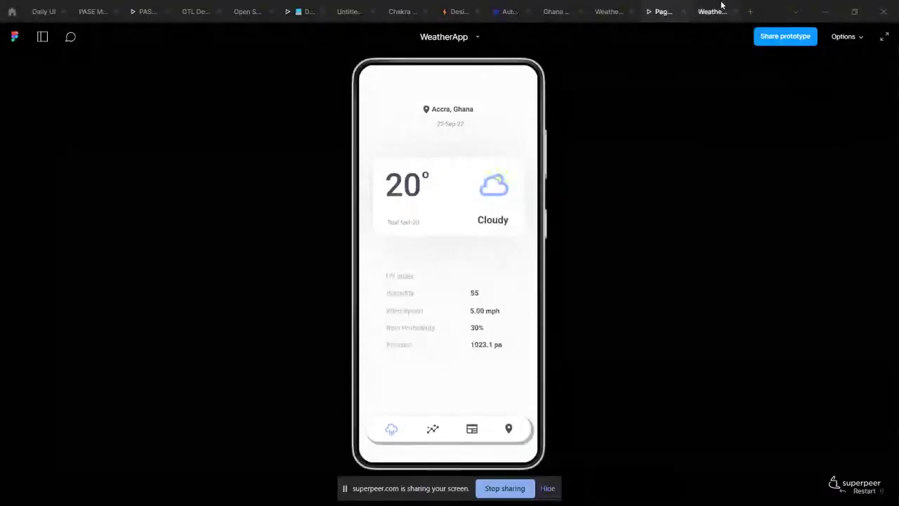
left_click(717, 9)
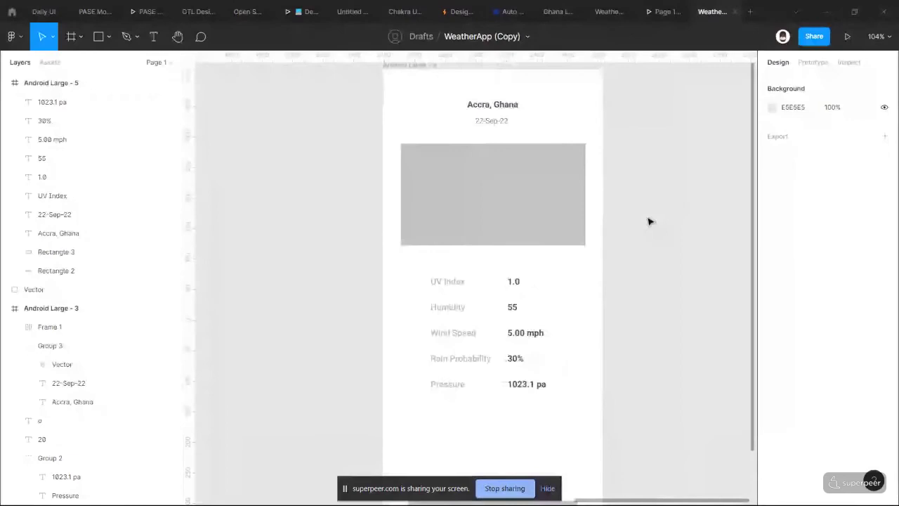
- Try a lighter font weight on the five weather row labels, from UV Index to Pressure, in Android Large - 5
scroll(649, 222, "down", 1)
left_click_drag(417, 277, 510, 348)
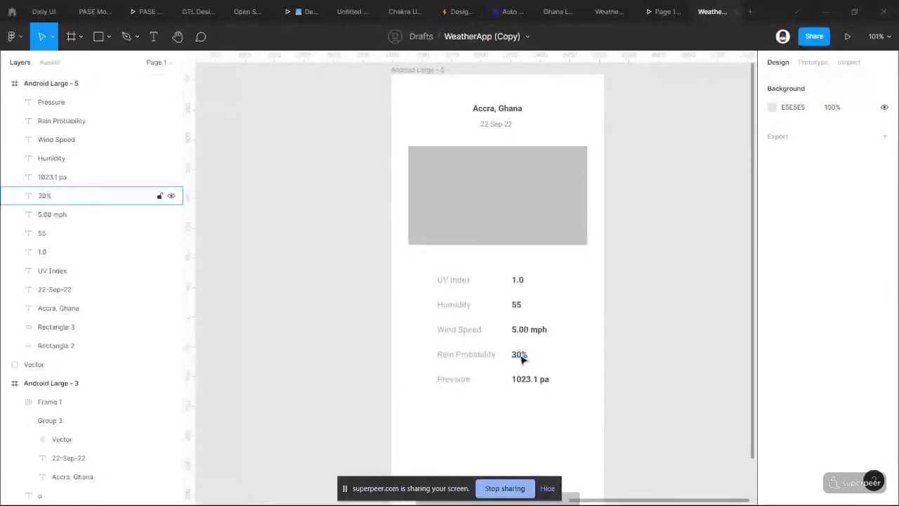
left_click(468, 283)
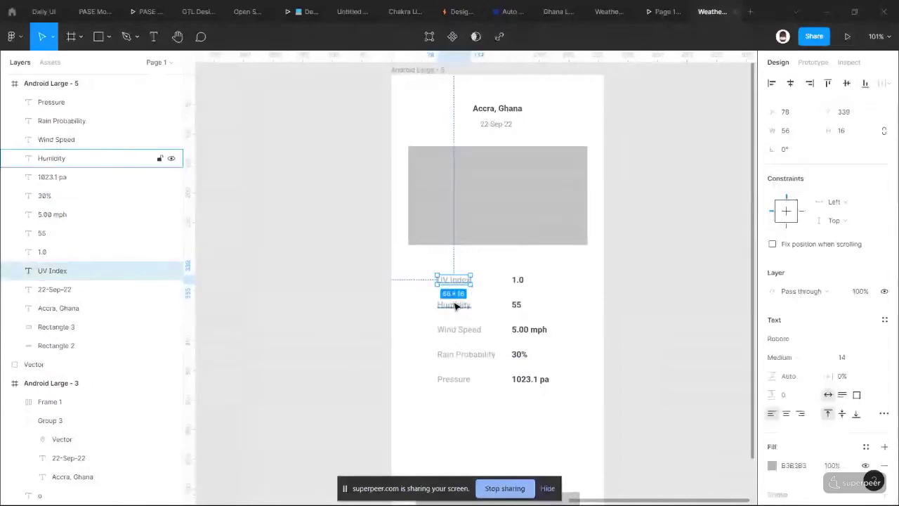
left_click(456, 306, "shift")
left_click(460, 329, "shift")
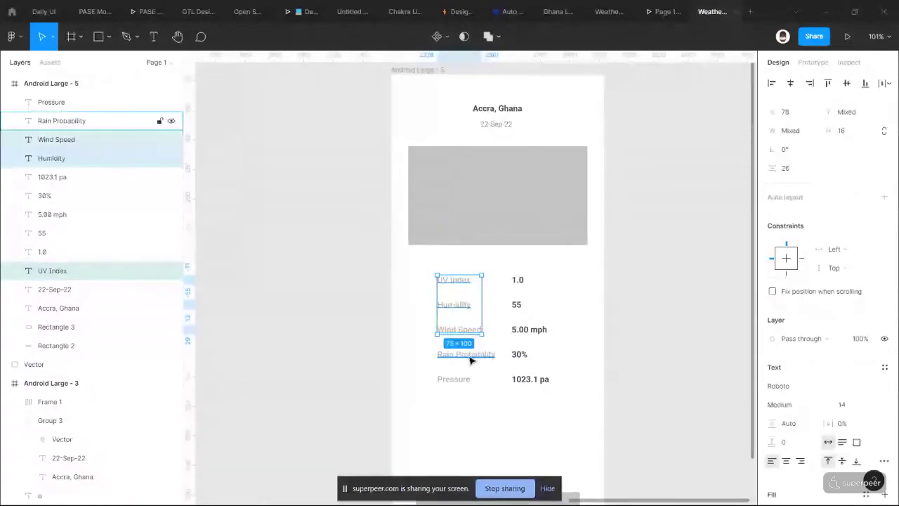
left_click(471, 360, "shift")
left_click(465, 380, "shift")
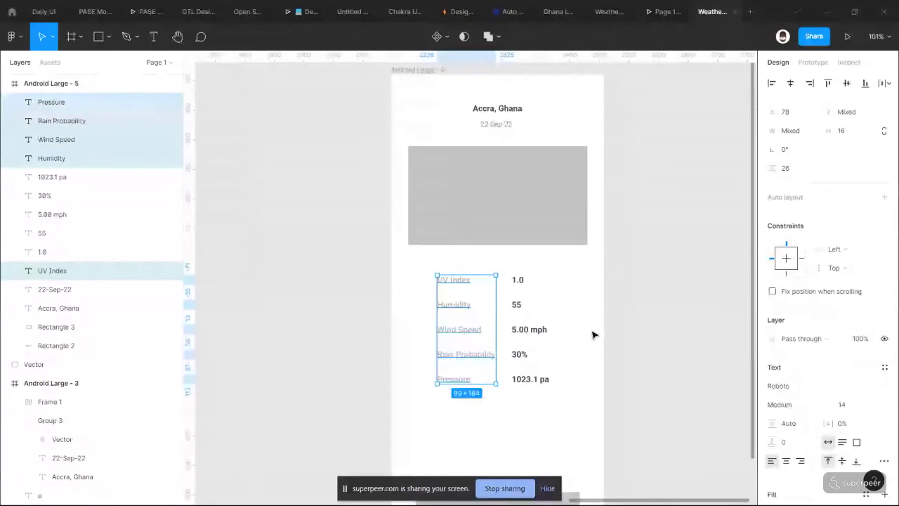
left_click(809, 413)
left_click(806, 257)
left_click(793, 405)
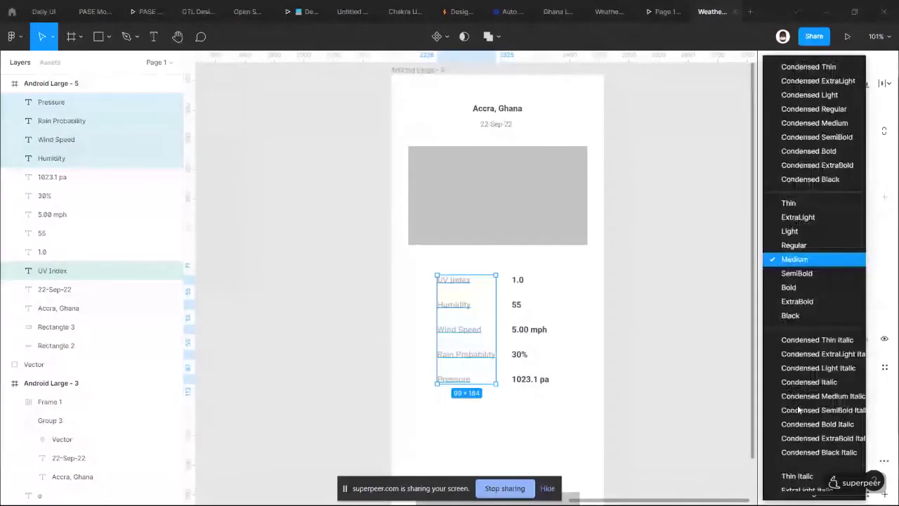
left_click(799, 410)
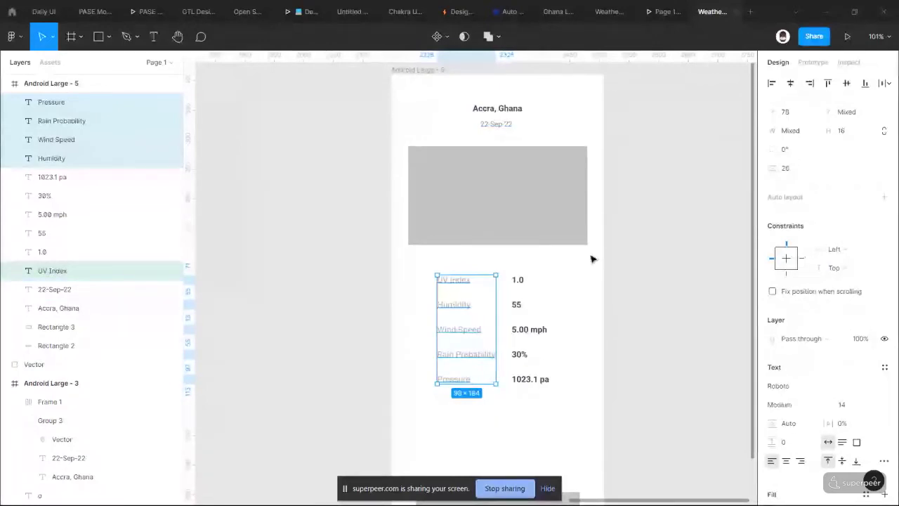
- Set the font weight of the five weather values, from 1.0 to 1023.1 pa, to SemiBold
left_click(516, 277)
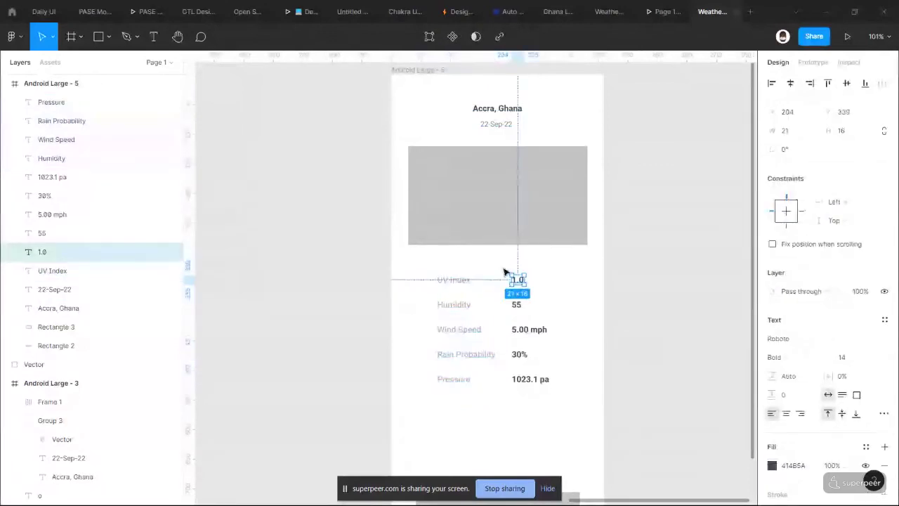
left_click_drag(504, 269, 555, 389)
left_click(820, 406)
left_click(824, 247)
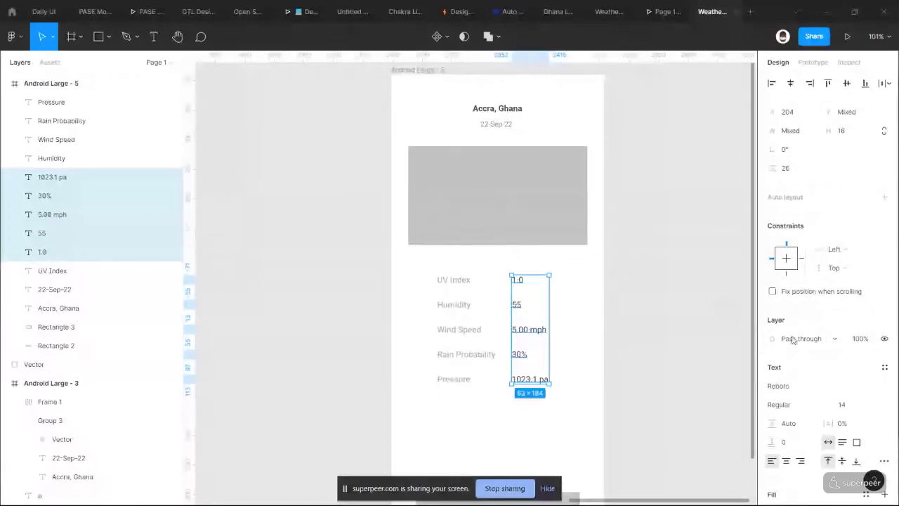
left_click(784, 404)
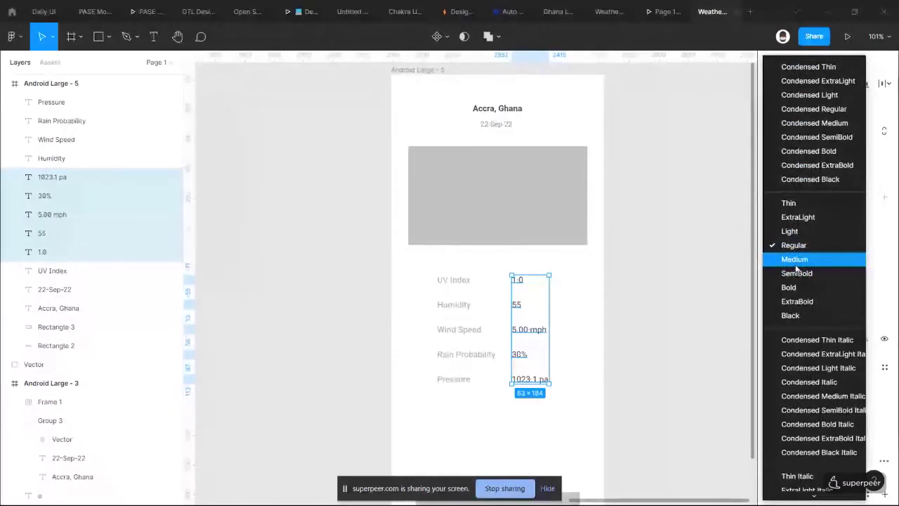
left_click(797, 272)
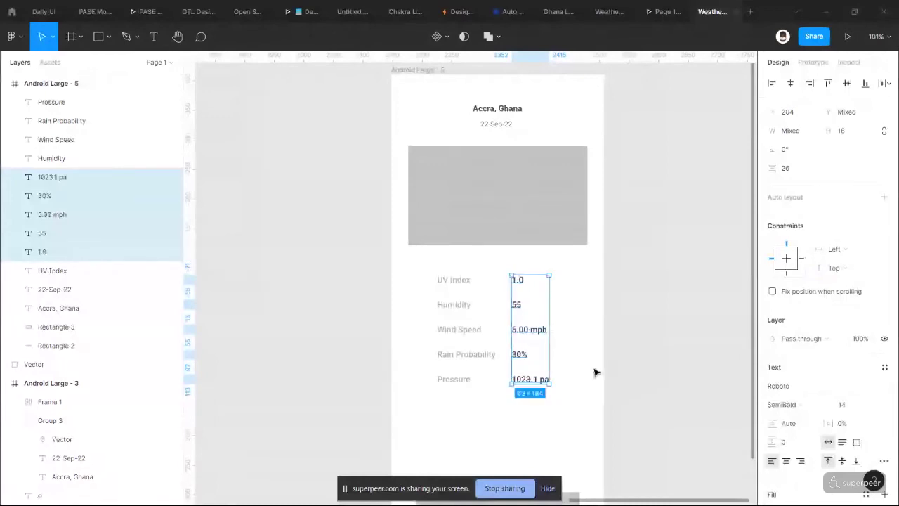
- Give the UV Index, Humidity, Wind Speed, Rain Probability and Pressure labels a font weight lighter than Medium
left_click(454, 279)
left_click(458, 304, "shift")
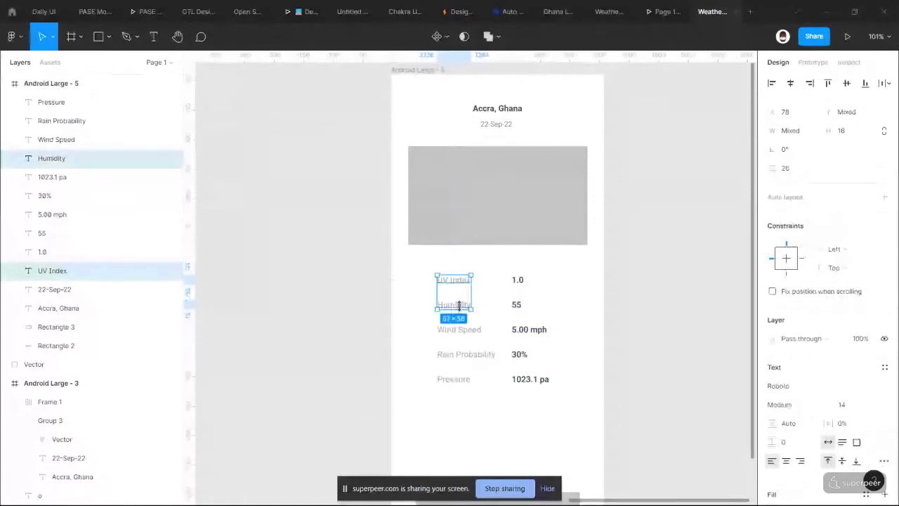
left_click(459, 330, "shift")
left_click(466, 354, "shift")
left_click(454, 378, "shift")
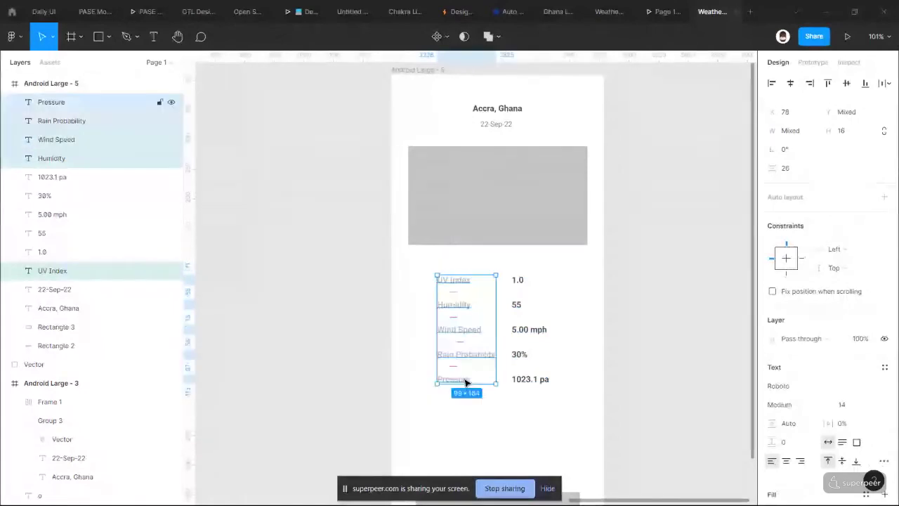
left_click(785, 406)
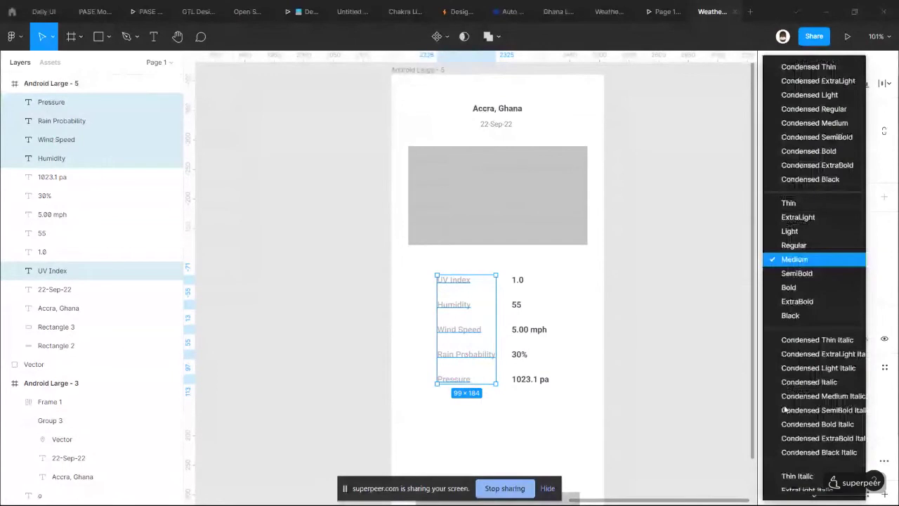
left_click(547, 298)
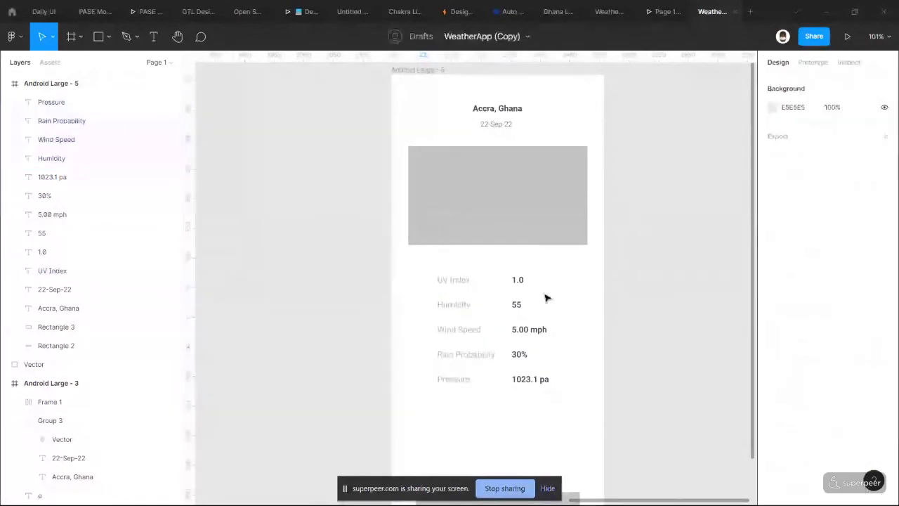
- Move all the weather labels and values together slightly to the right and up within the frame
left_click_drag(421, 271, 564, 400)
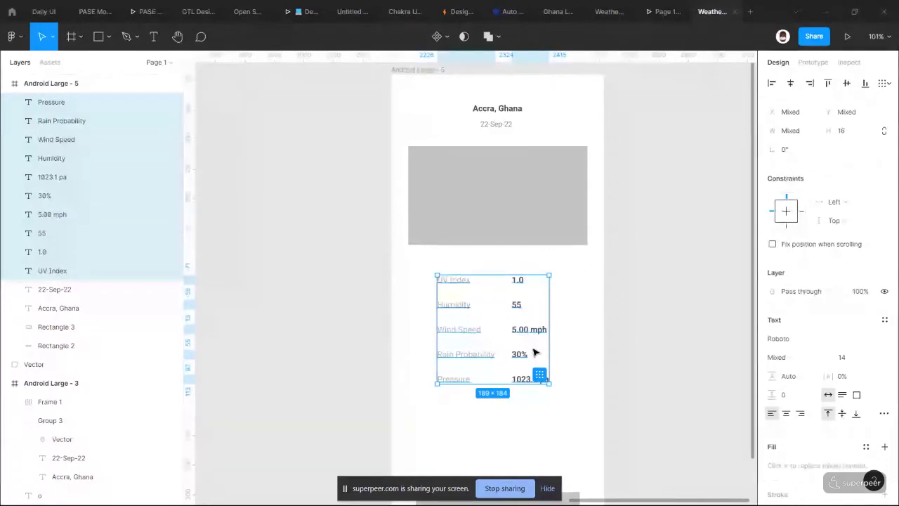
left_click_drag(534, 353, 551, 347)
left_click(552, 347)
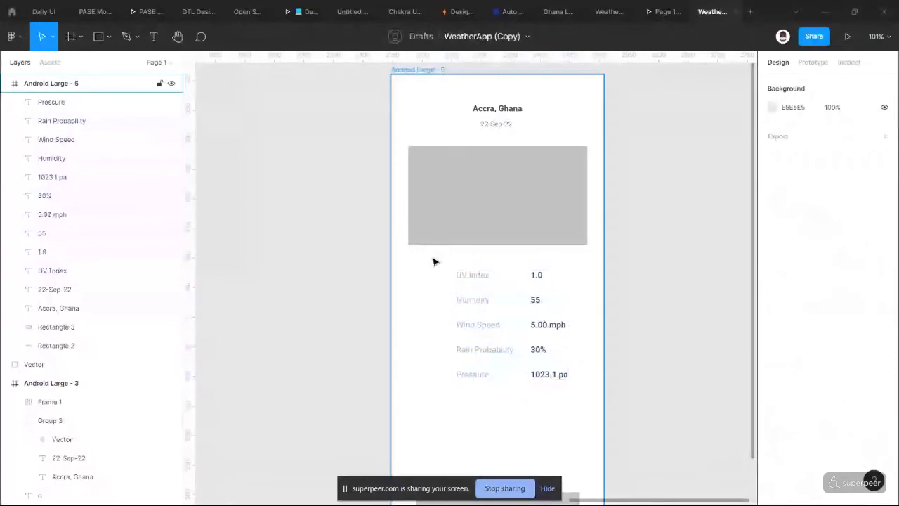
- Group the five weather labels and align the group with the left edge of the large gray rectangle, at X 29
left_click_drag(434, 262, 482, 263)
key("ctrl+g")
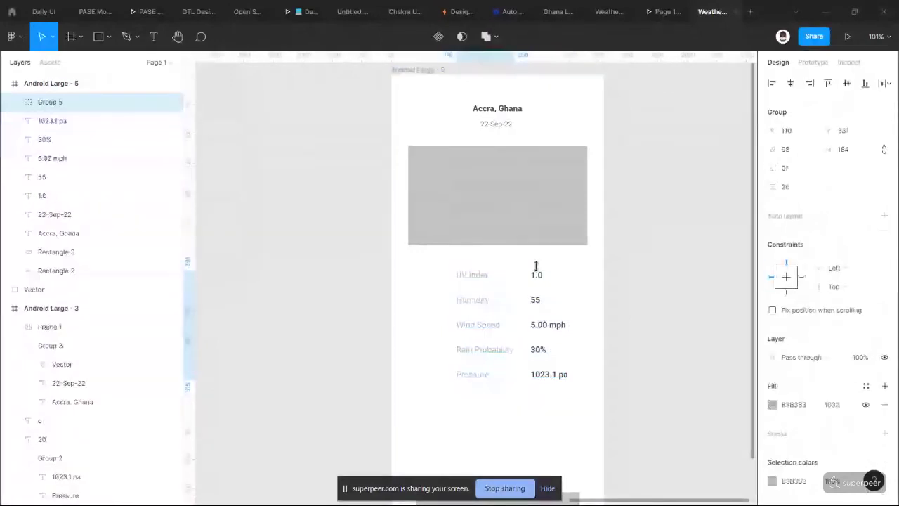
left_click_drag(487, 325, 457, 337)
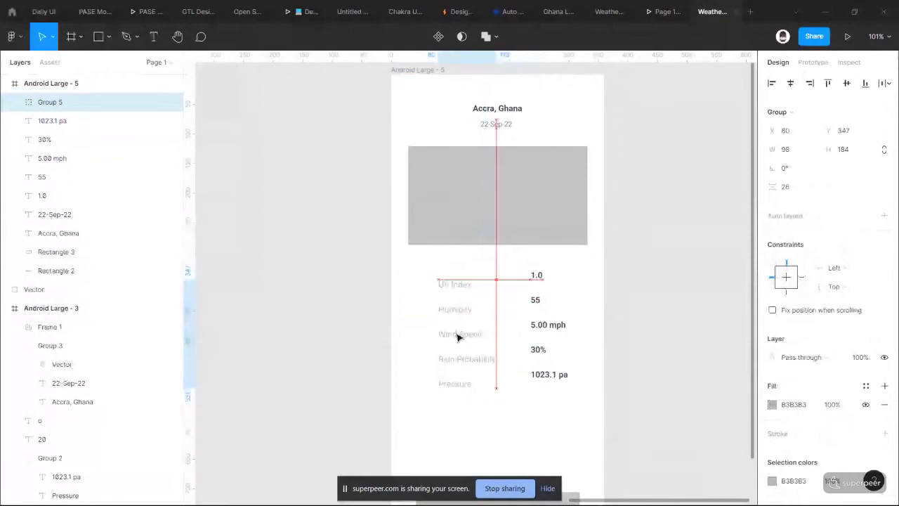
left_click_drag(458, 337, 427, 335)
- Group the five weather values and move the group down to Y 352
left_click_drag(520, 265, 570, 383)
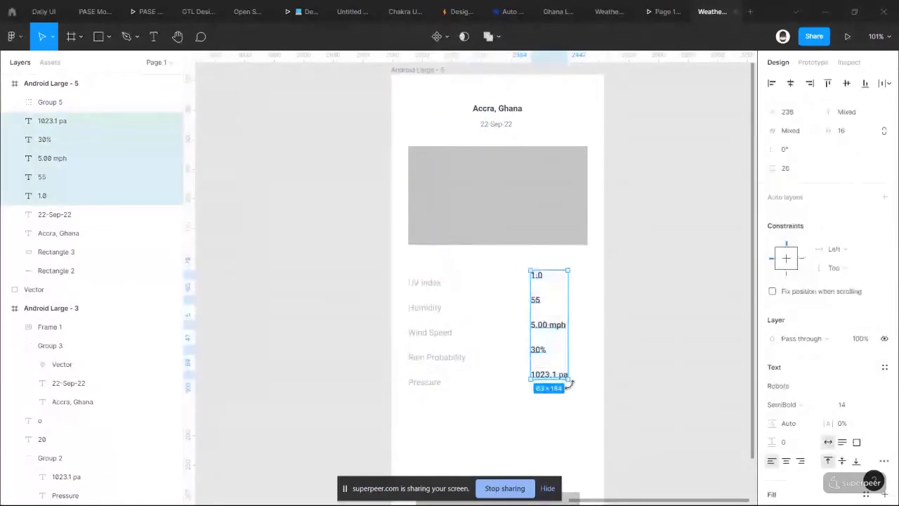
key("ctrl+g")
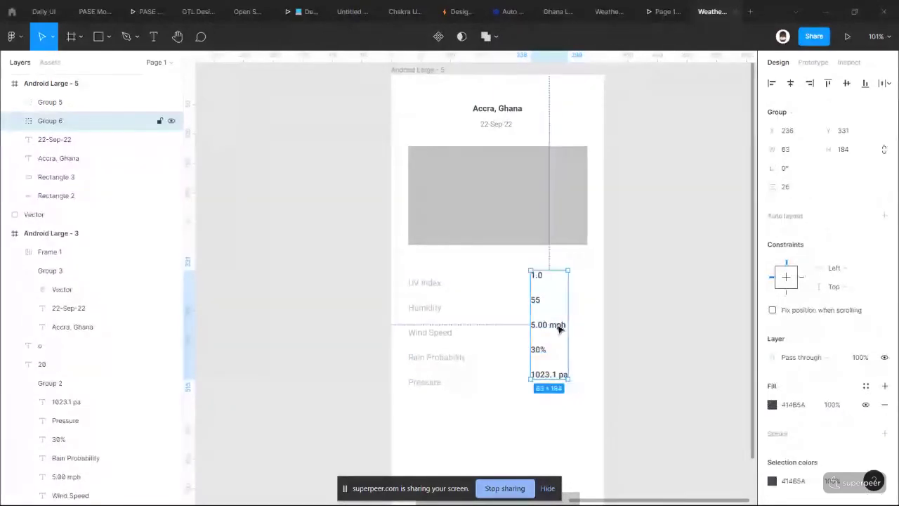
left_click_drag(560, 329, 560, 339)
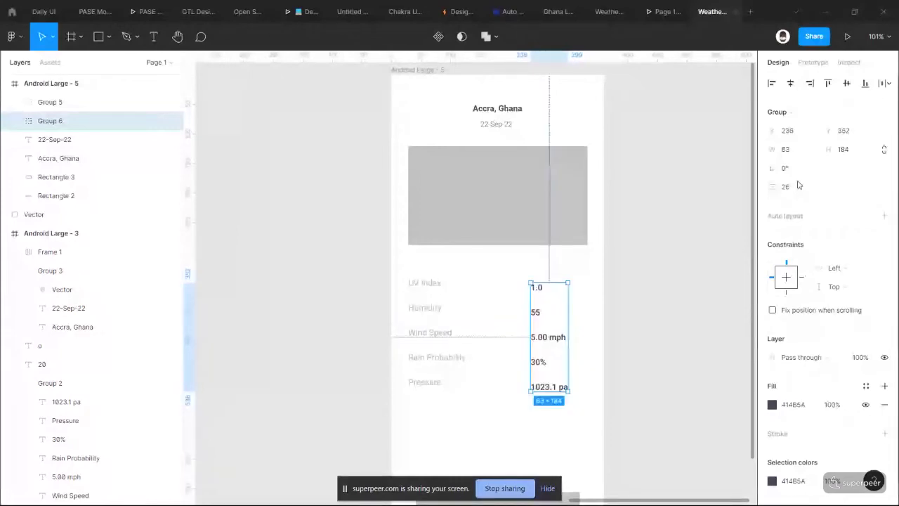
- Set the vertical spacing within the values group to 16 and shift the group slightly left to X 231
left_click(794, 187)
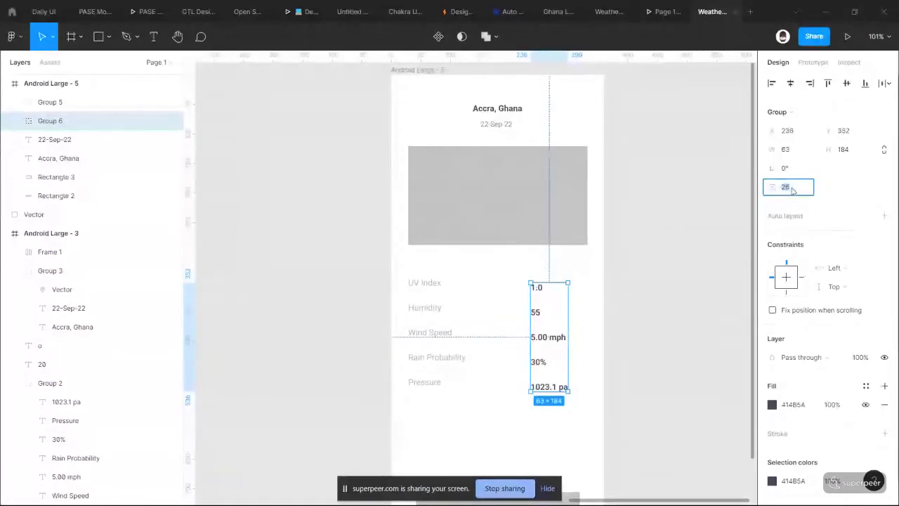
type("16")
key("Return")
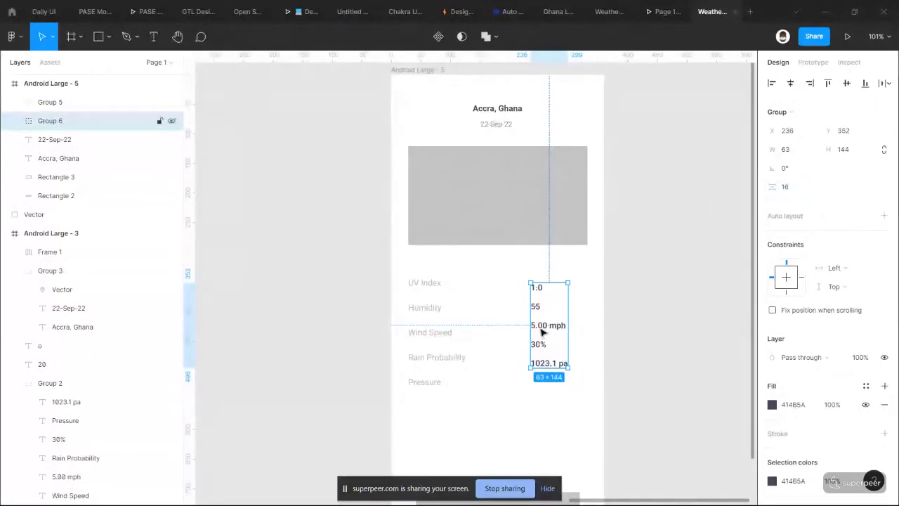
left_click_drag(542, 331, 539, 331)
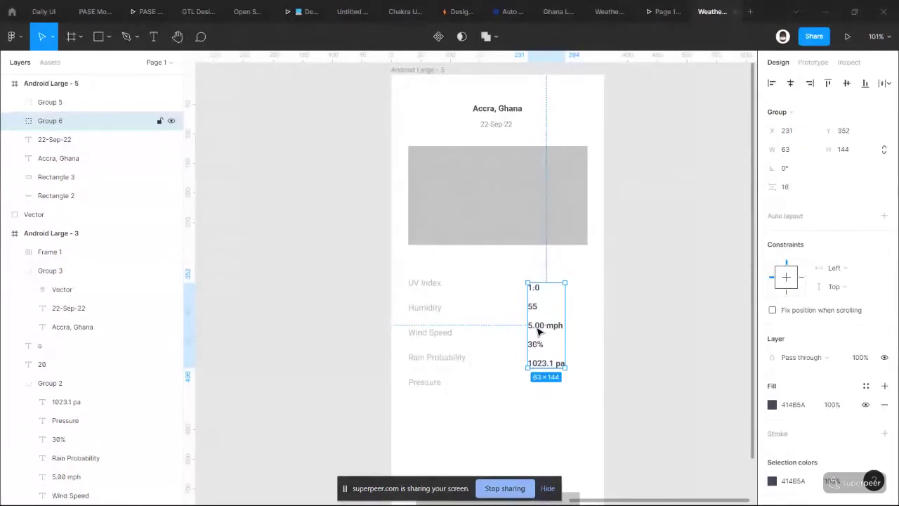
key("Escape")
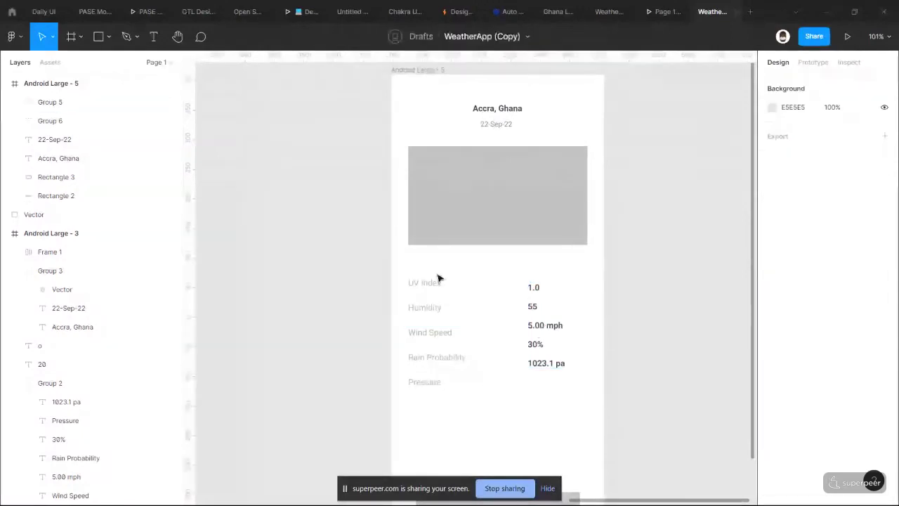
- Set the vertical spacing within the labels group to 16
left_click(437, 279)
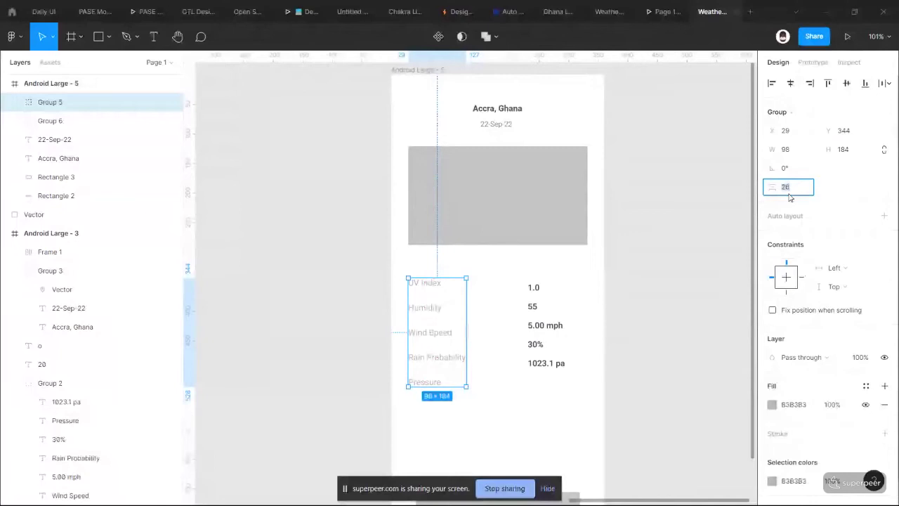
type("16")
key("Return")
left_click(578, 296)
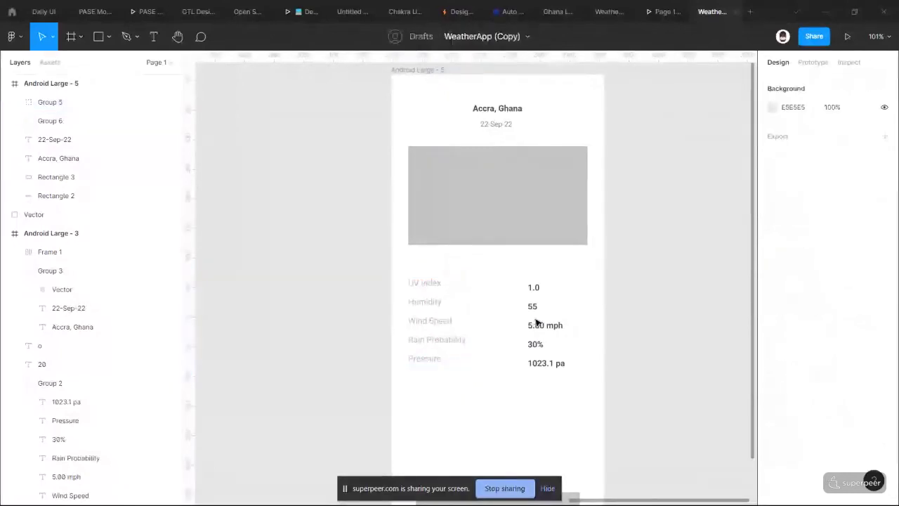
- Align the labels and values groups by their vertical centers and set the horizontal gap between them to 90
left_click(431, 305)
left_click(535, 323, "shift")
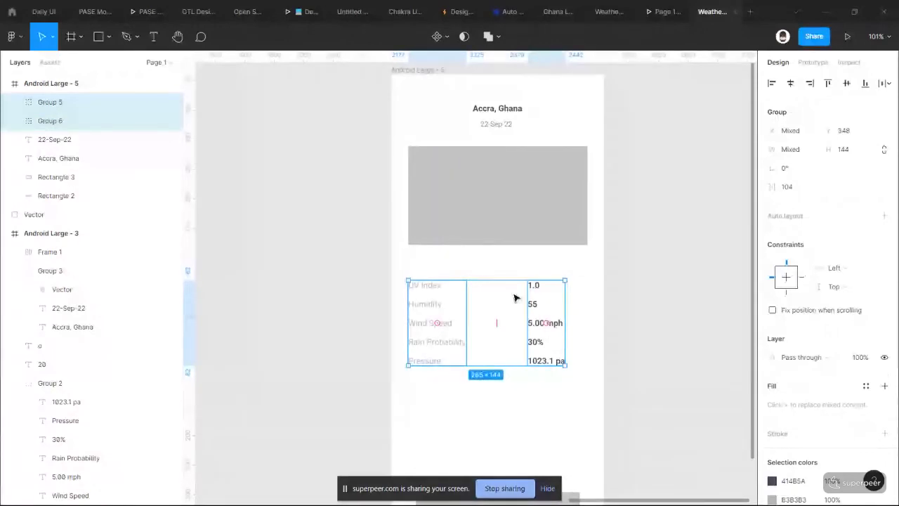
mouse_move(495, 322)
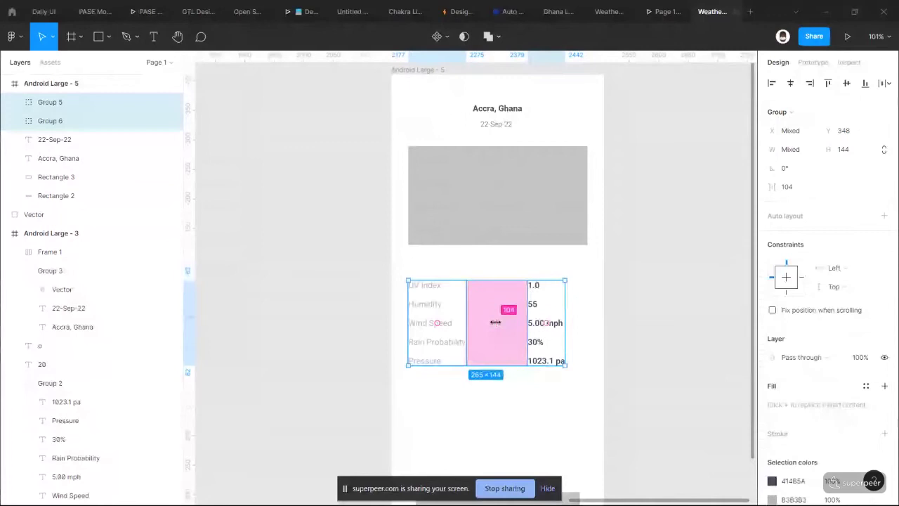
left_click_drag(496, 322, 477, 322)
type("80")
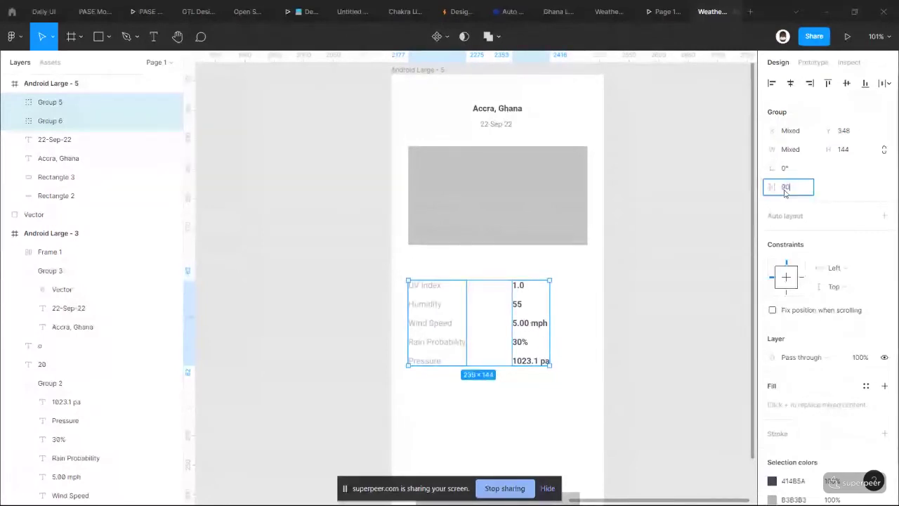
key("Return")
- Group the label and value columns together and center the combined group horizontally in Android Large - 5
key("ctrl+g")
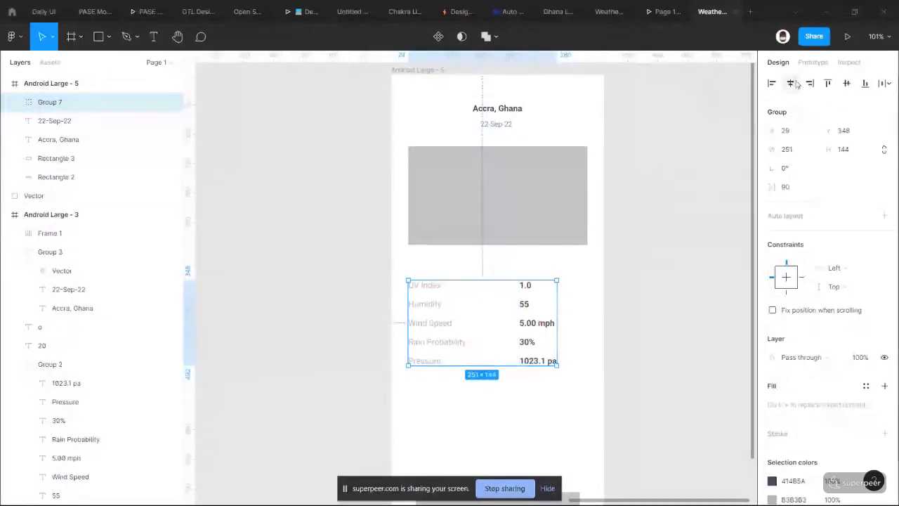
key("alt+h")
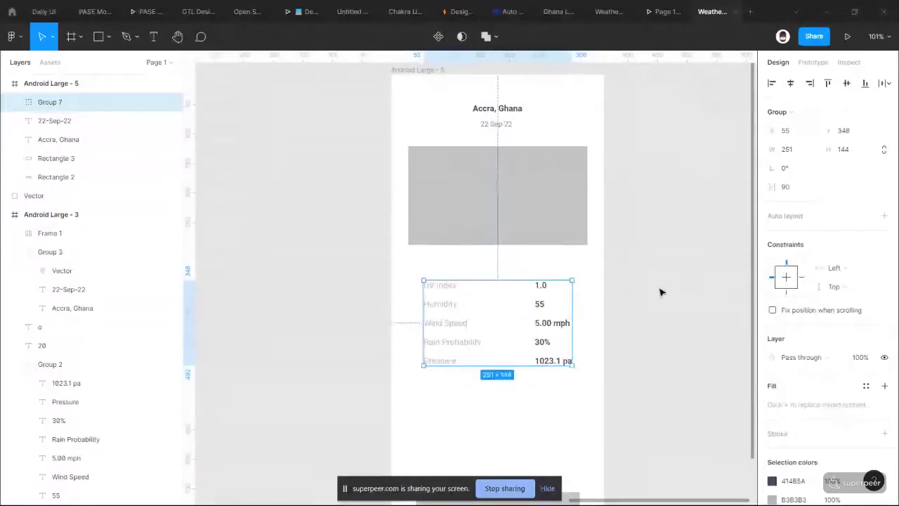
left_click(660, 293)
scroll(538, 281, "down", 3)
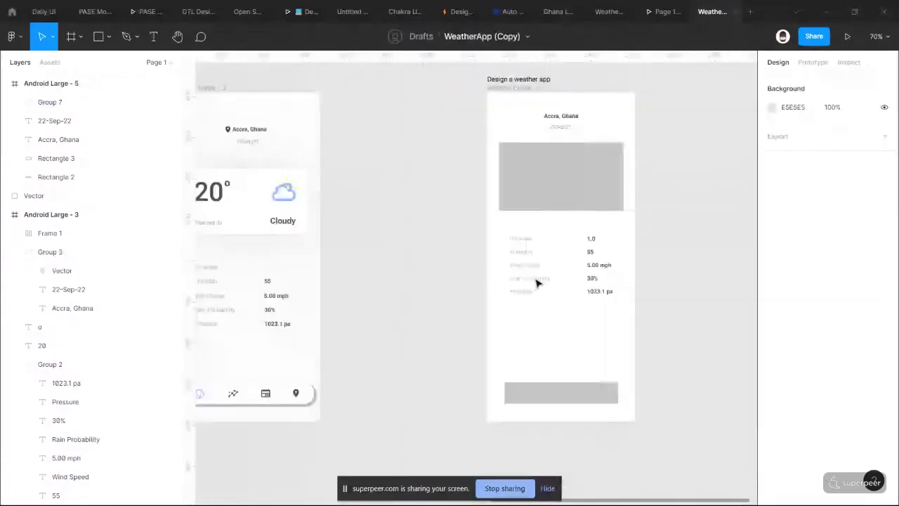
scroll(538, 282, "right", 2)
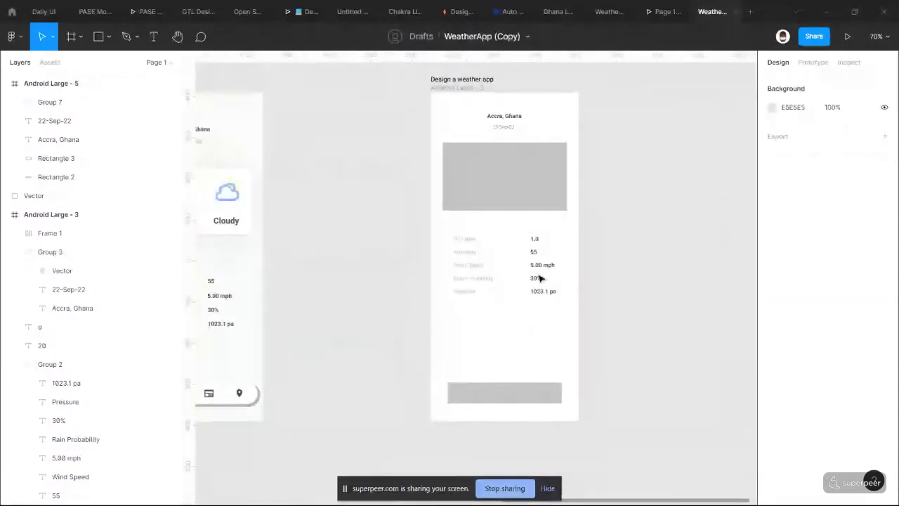
scroll(538, 279, "up", 2)
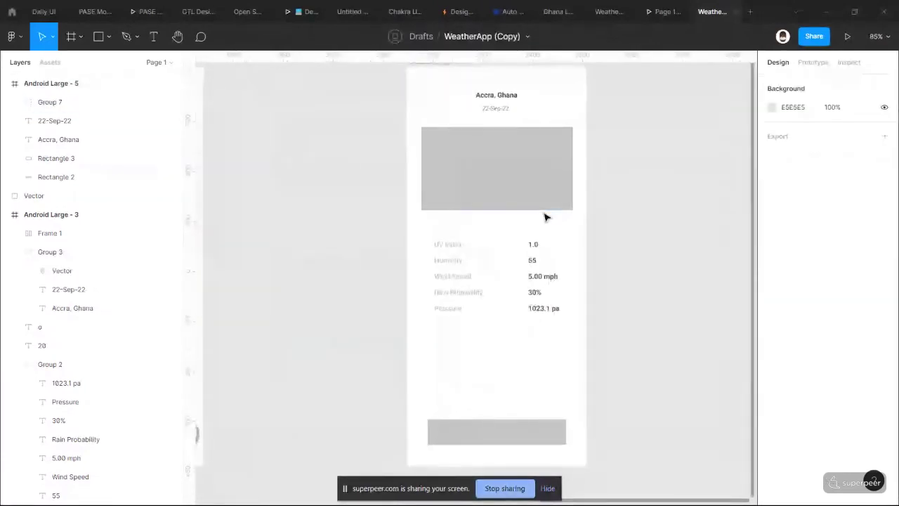
- Inspect the spacing and alignment of the label and value columns against the placeholder rectangles in Android Large - 5
scroll(547, 217, "up", 1)
scroll(534, 239, "right", 1)
scroll(492, 302, "down", 2)
scroll(506, 302, "up", 3)
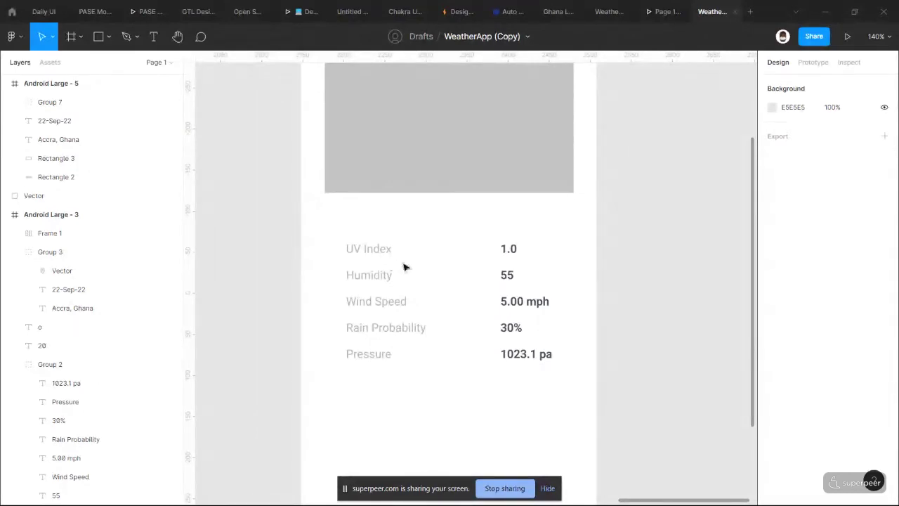
double_click(365, 307)
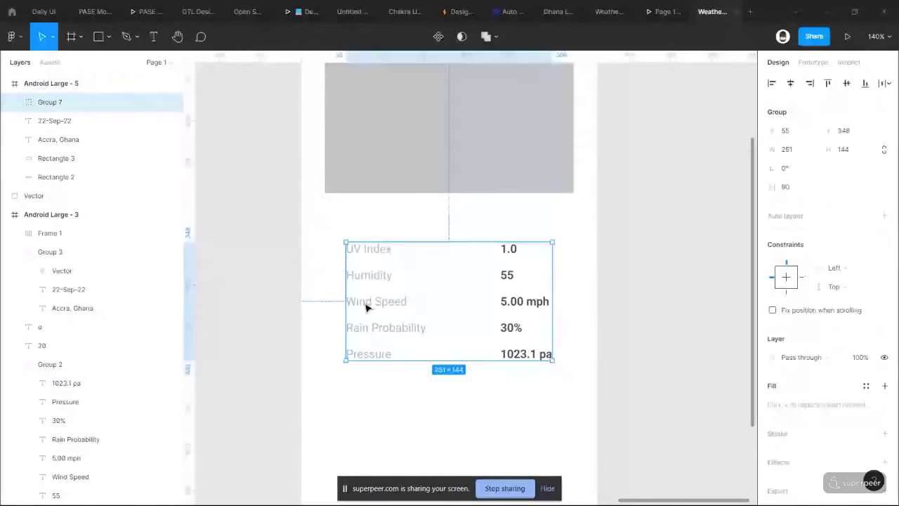
left_click(612, 231)
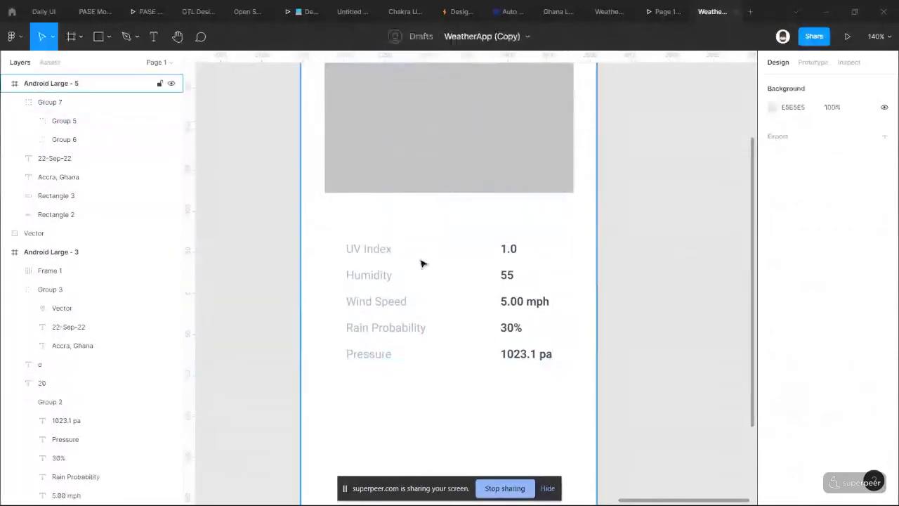
scroll(422, 260, "down", 3, "ctrl")
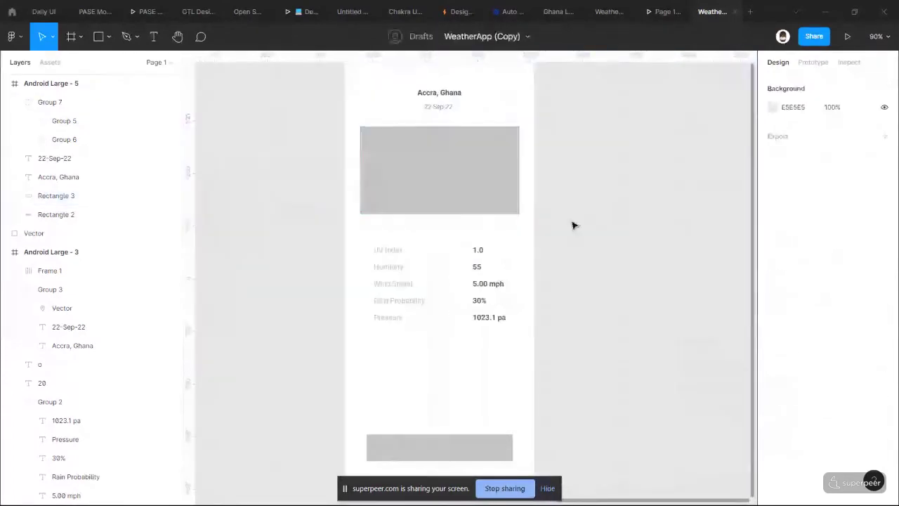
scroll(555, 267, "down", 1)
right_click(533, 312)
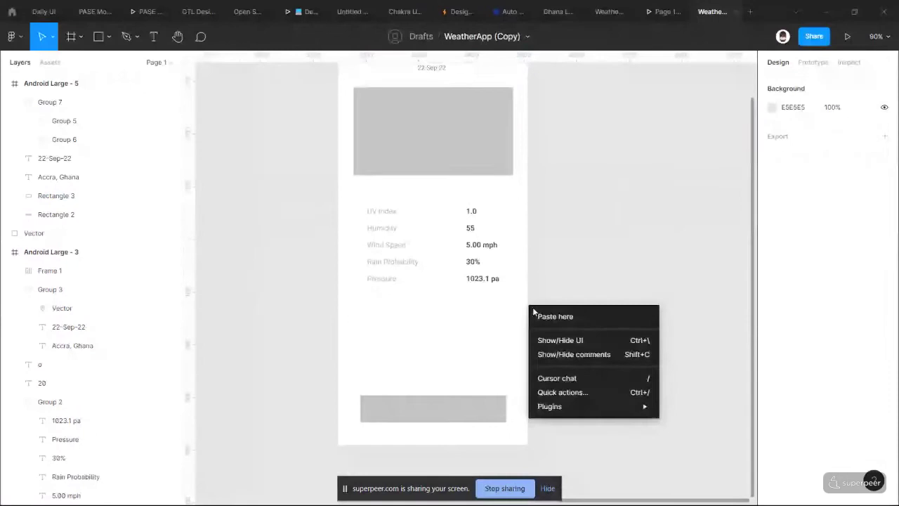
left_click(552, 279)
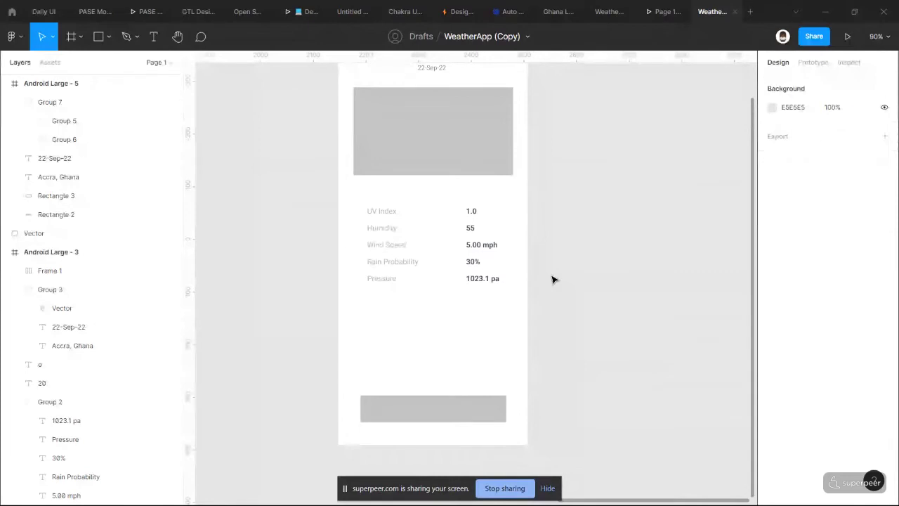
right_click(553, 279)
mouse_move(608, 373)
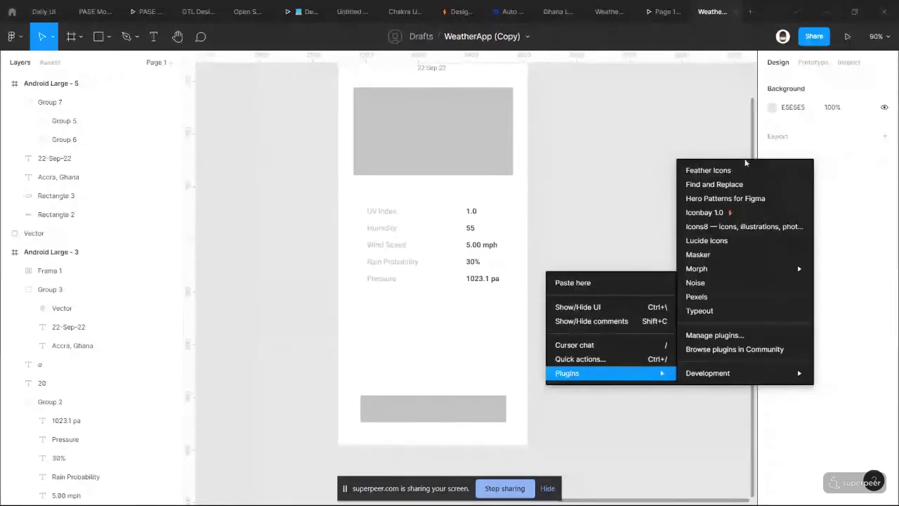
left_click(553, 170)
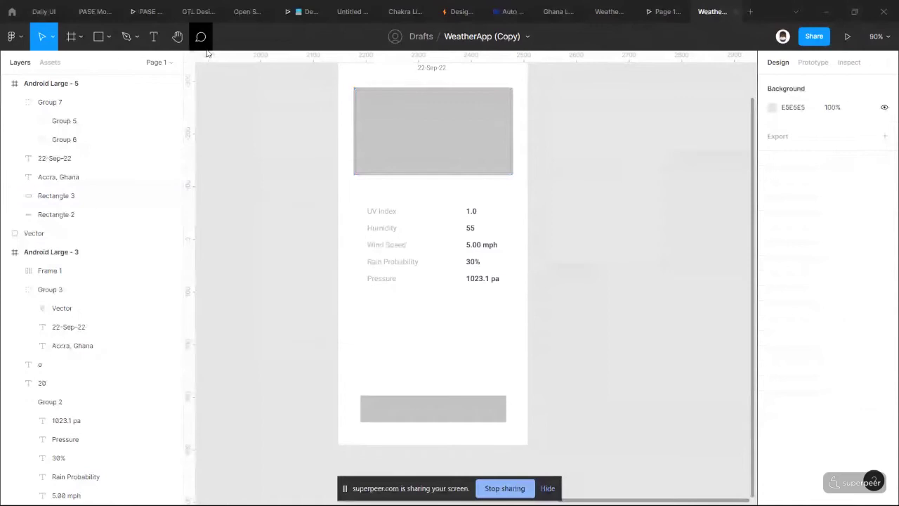
- Search the Figma Community for "feather" and return to the WeatherApp (Copy) file
left_click(12, 12)
left_click(224, 45)
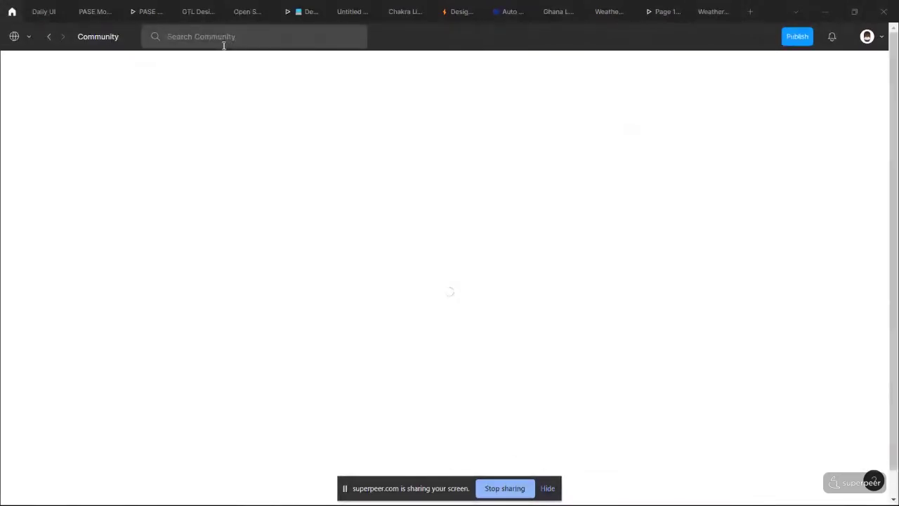
type("fesathe")
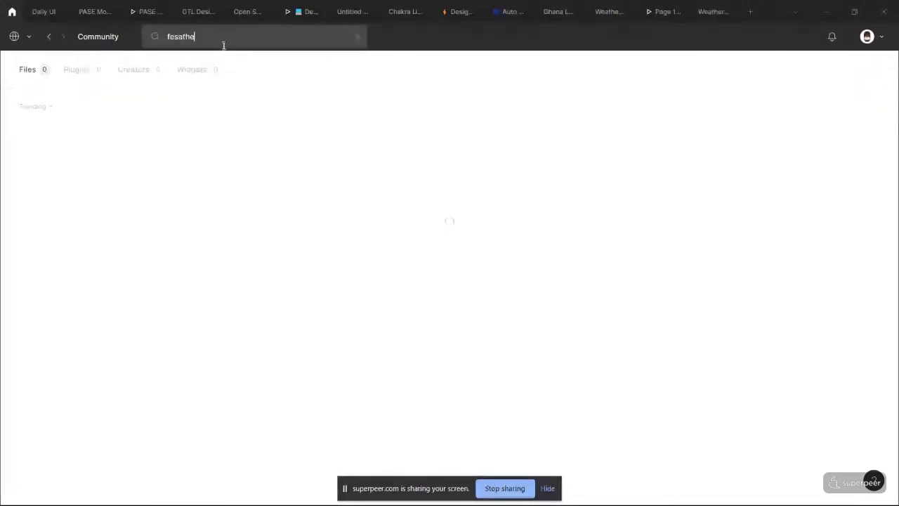
key("BackSpace")
key("BackSpace")
type("ather")
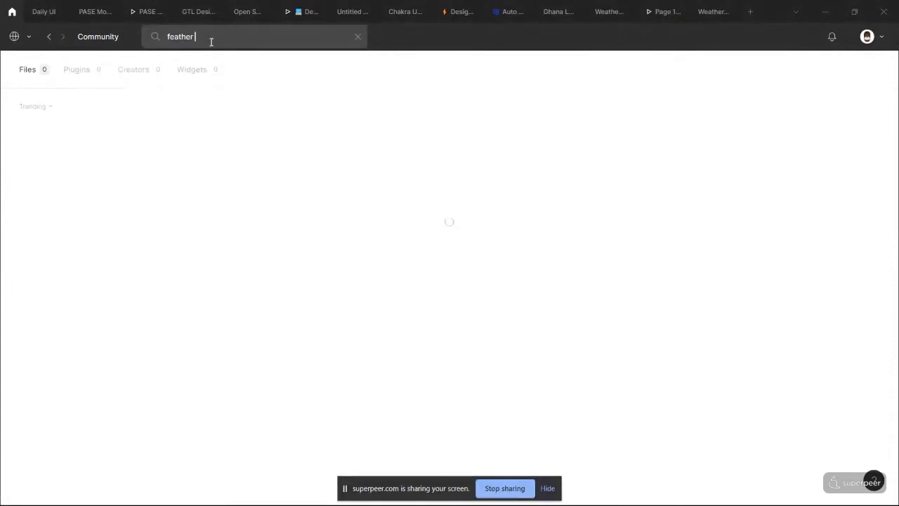
left_click(358, 37)
left_click(711, 12)
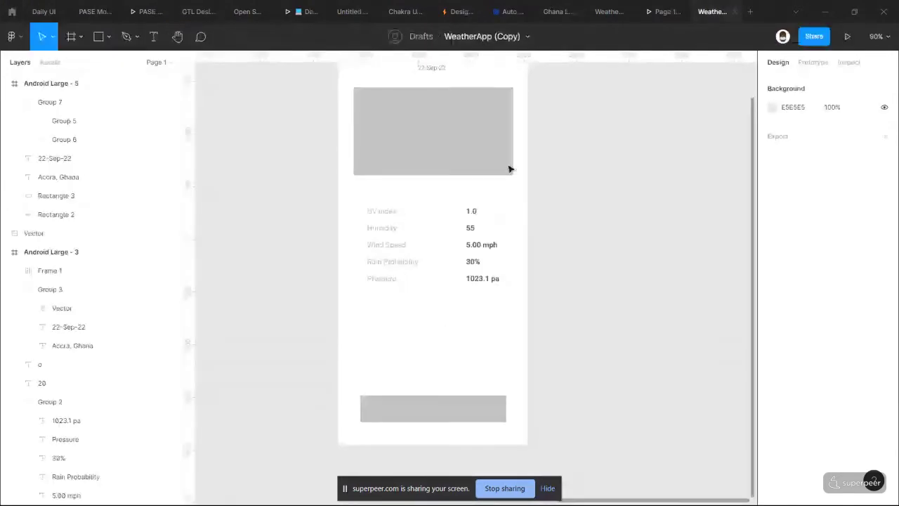
- Launch the Iconbay 1.0 plugin in the WeatherApp (Copy) file
right_click(579, 227)
mouse_move(675, 321)
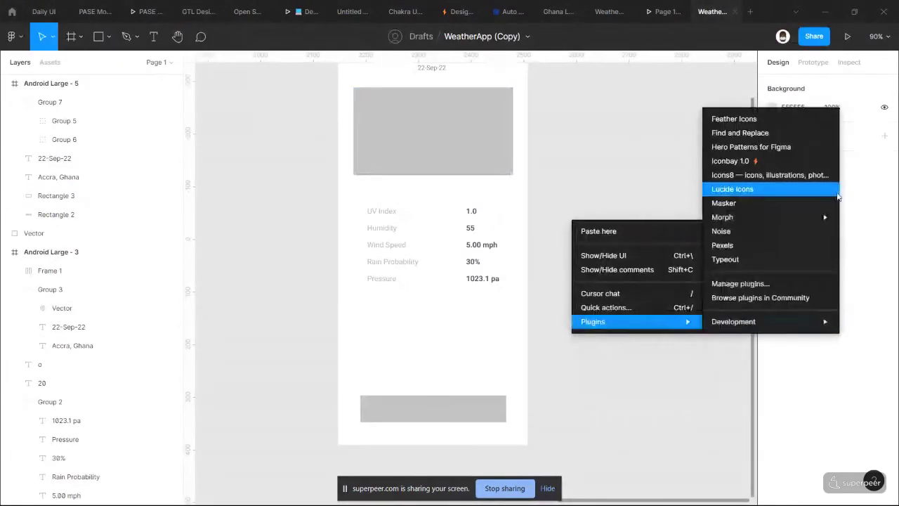
left_click(783, 163)
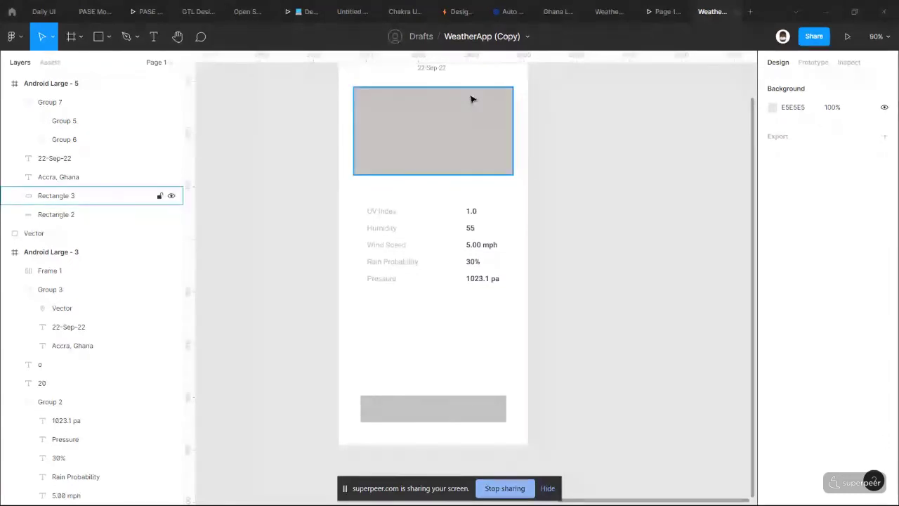
scroll(492, 126, "up", 3)
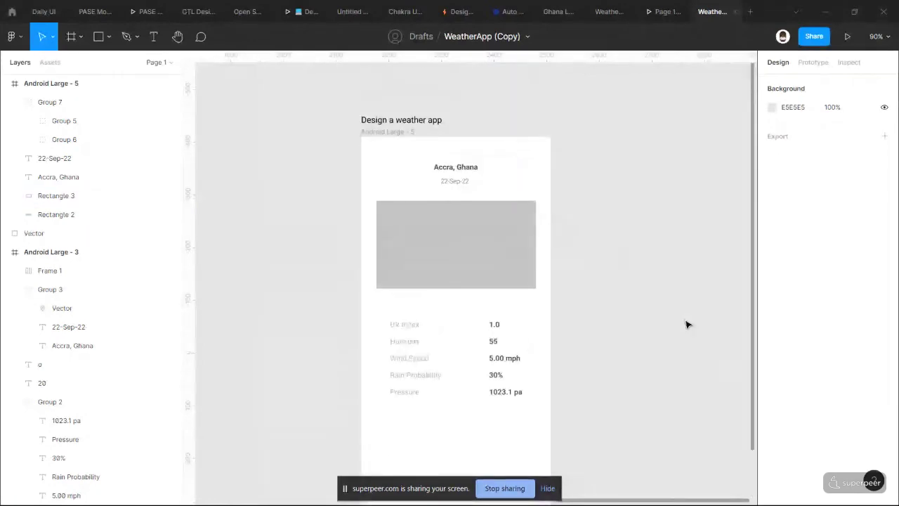
key("super")
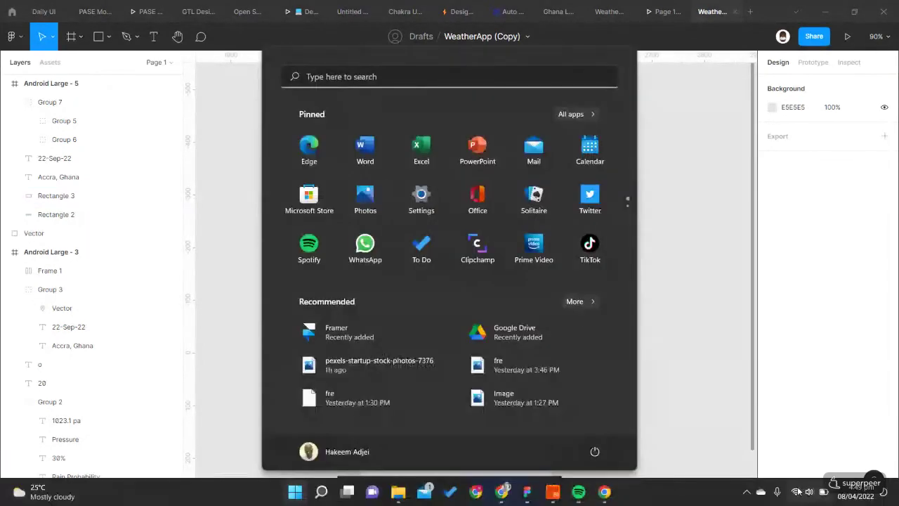
left_click(671, 312)
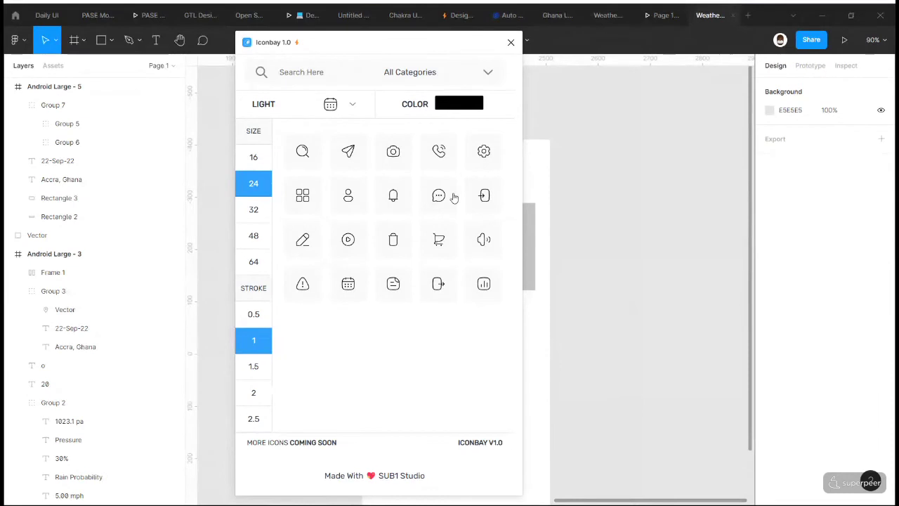
- Review the icon style options in Iconbay, keeping Light, and close the plugin
left_click(354, 102)
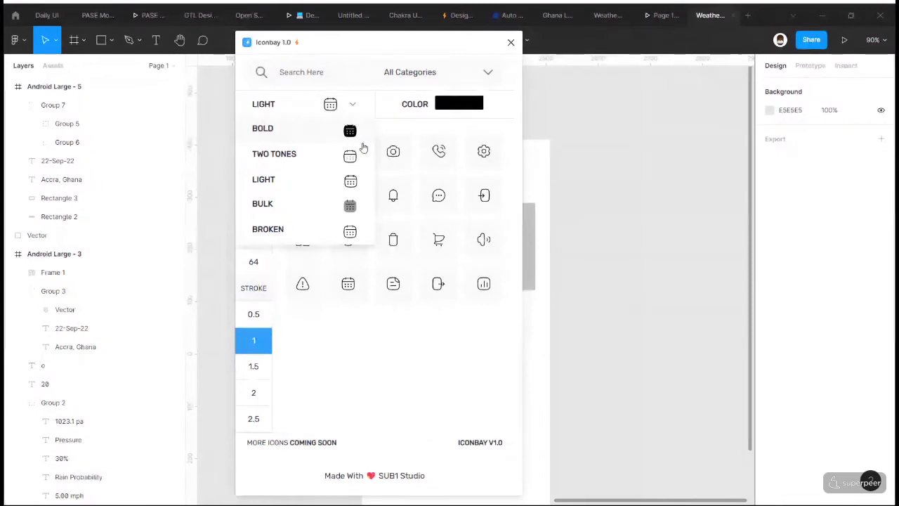
left_click(347, 178)
left_click(354, 104)
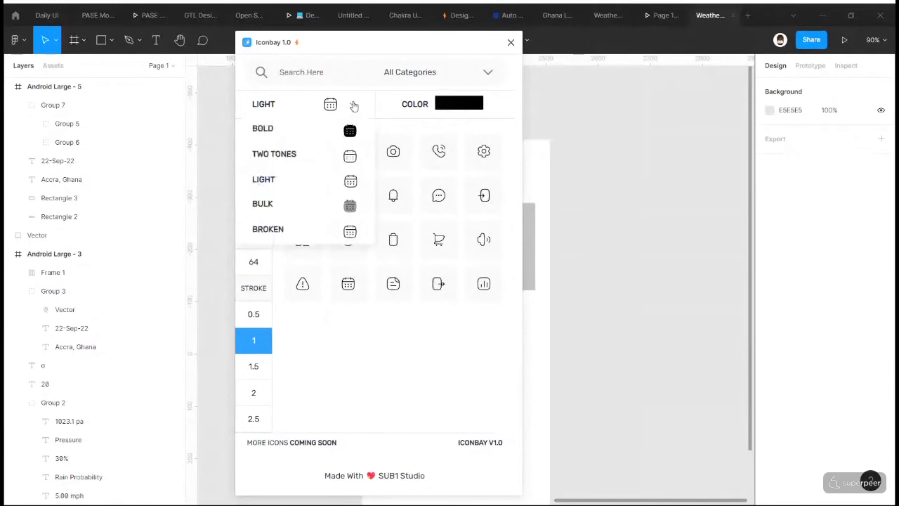
left_click(384, 133)
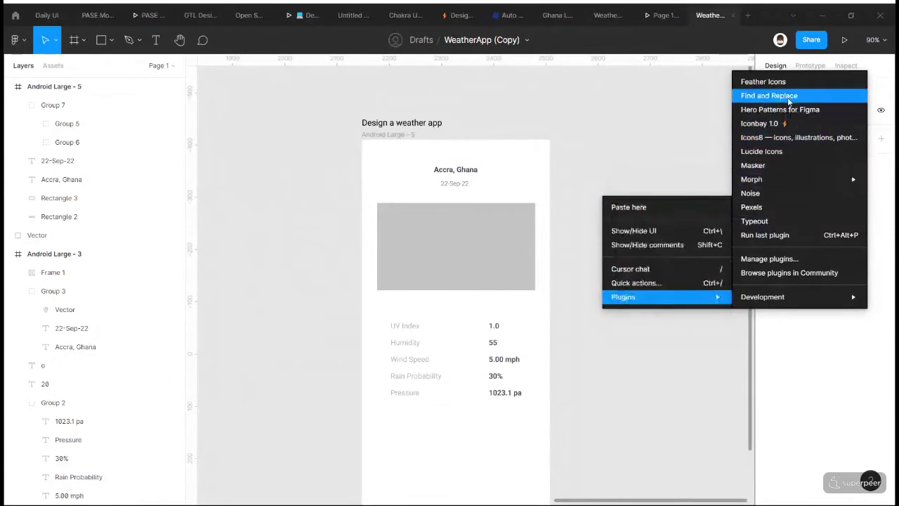
- Launch the Feather Icons plugin and place its window beside the Android Large - 5 frame
left_click(672, 150)
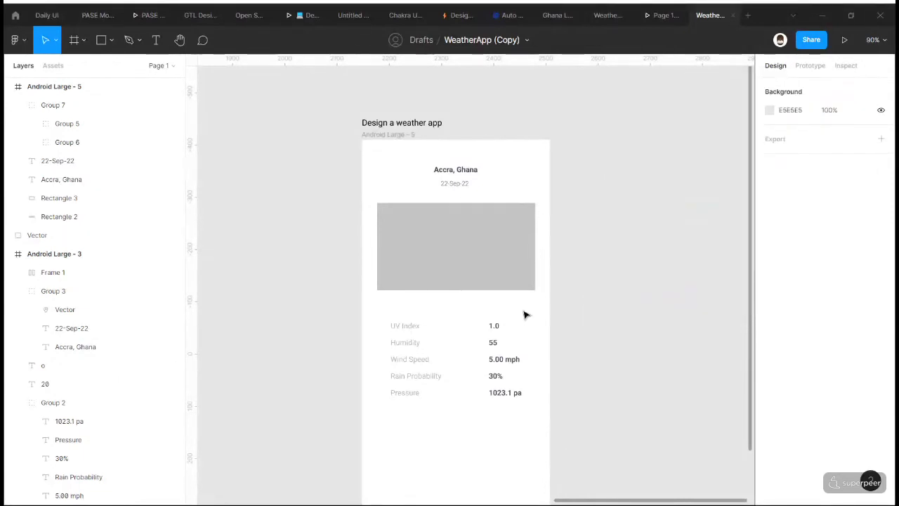
scroll(503, 327, "left", 5)
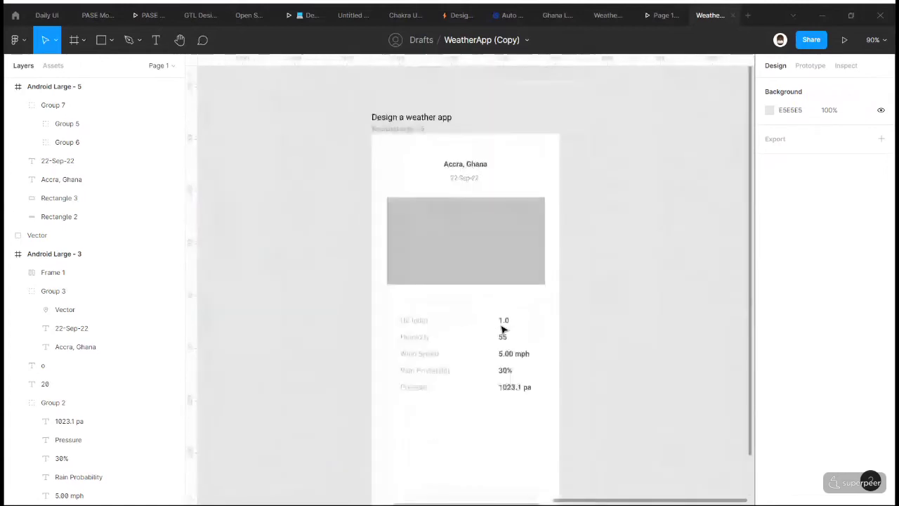
scroll(503, 329, "right", 2)
scroll(503, 329, "down", 2)
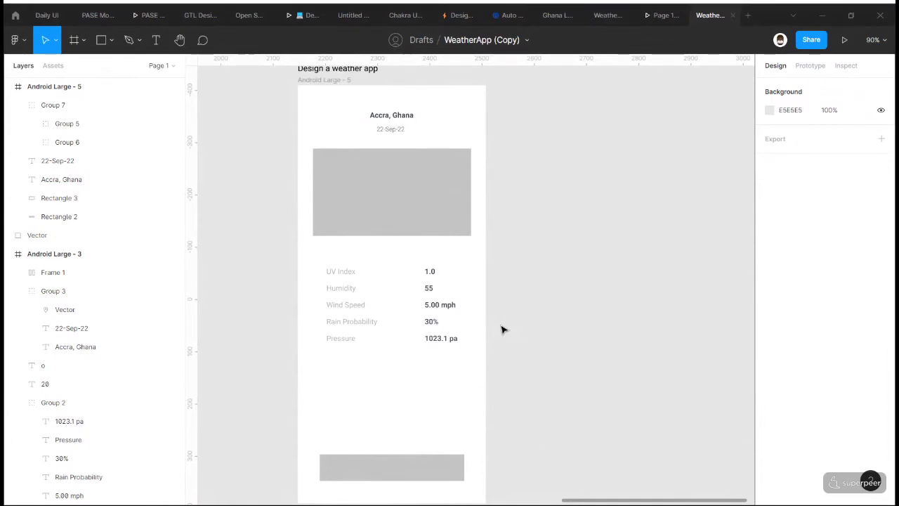
key("ctrl+alt+p")
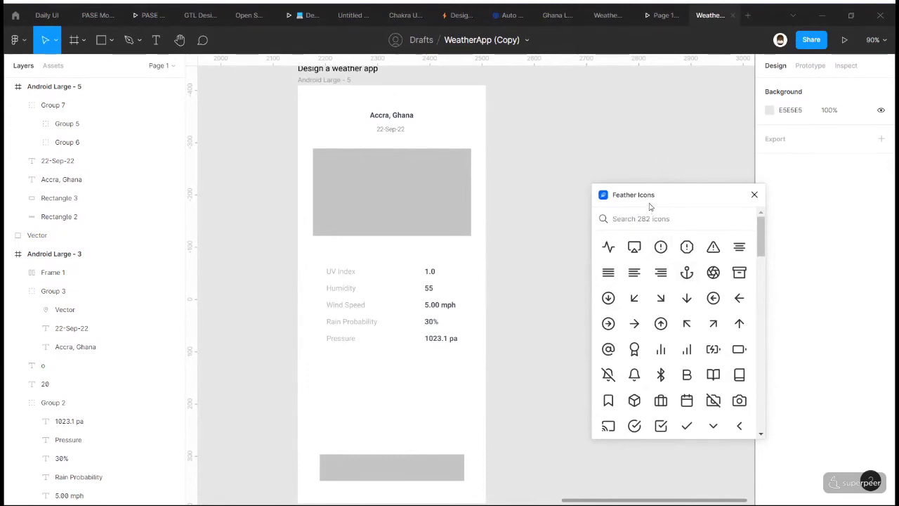
left_click_drag(651, 206, 560, 128)
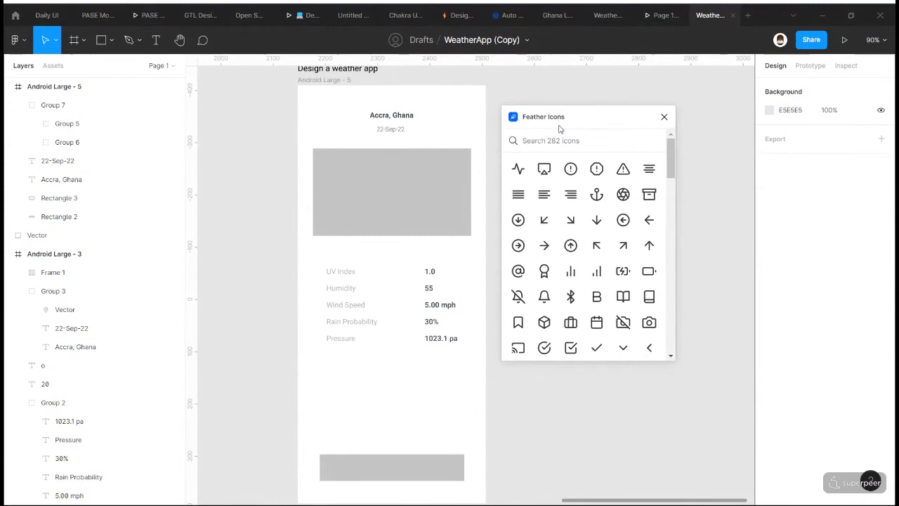
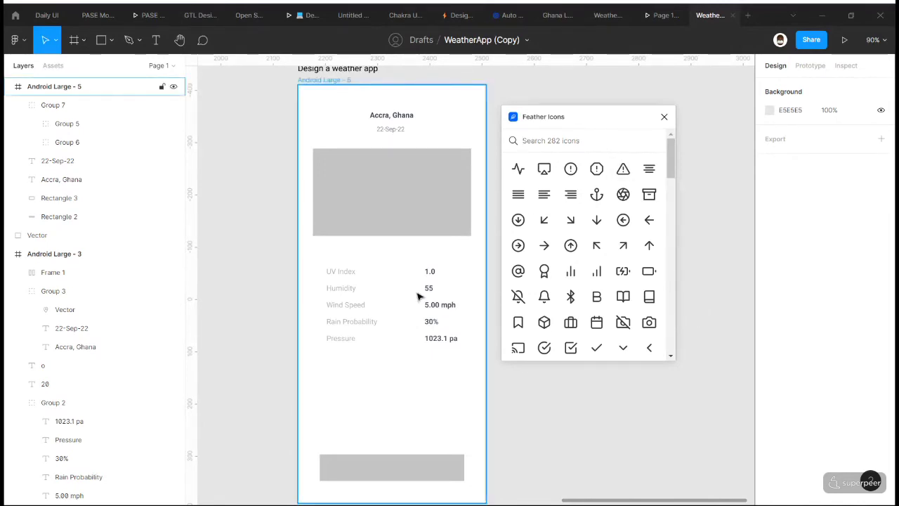
- Find "cloud" in Feather Icons and insert the cloud-drizzle icon onto the canvas beside Android Large - 3
scroll(418, 297, "down", 3)
scroll(418, 297, "left", 10)
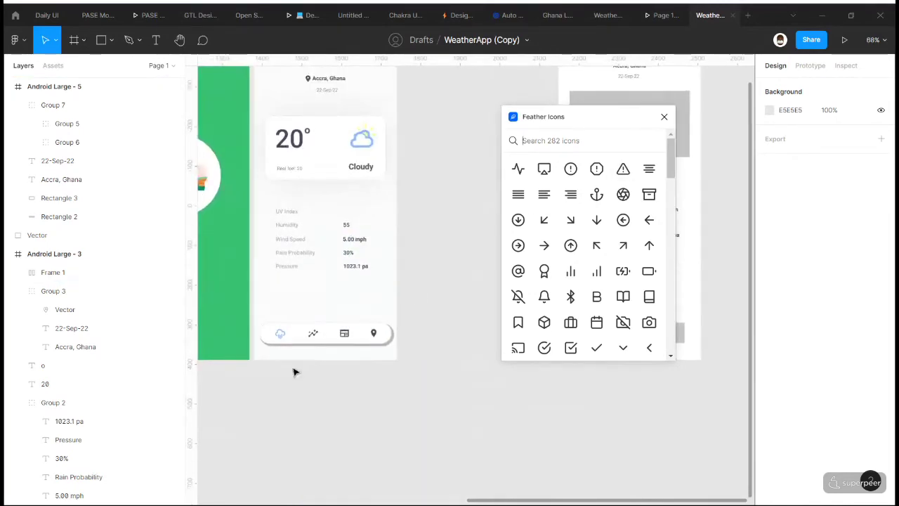
scroll(295, 372, "up", 3)
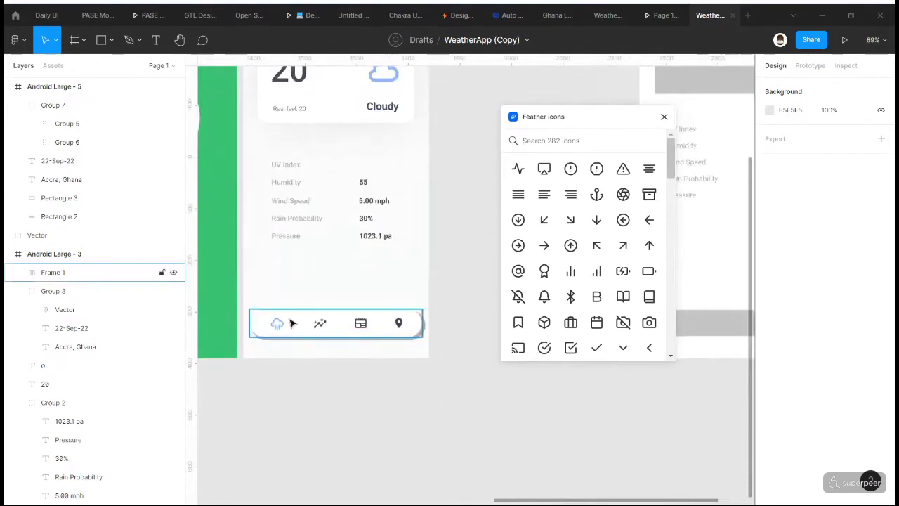
left_click(586, 140)
type("cloud")
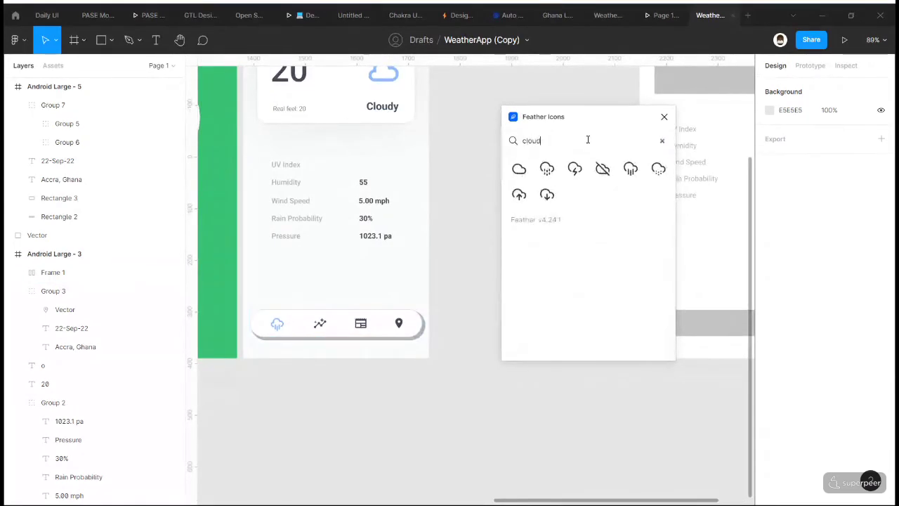
left_click(547, 169)
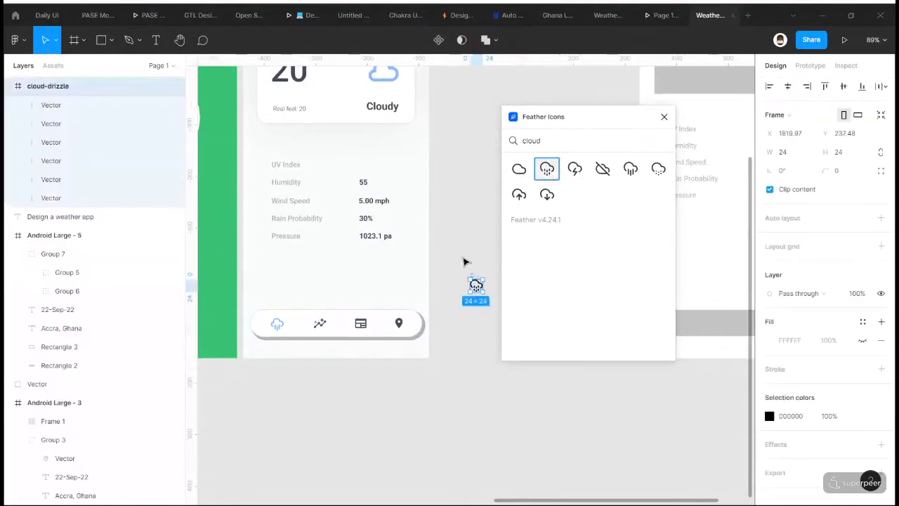
key("Escape")
- Insert the activity icon from Feather Icons and place it above the cloud-drizzle icon at X 1820, Y 150
double_click(558, 148)
type("anal")
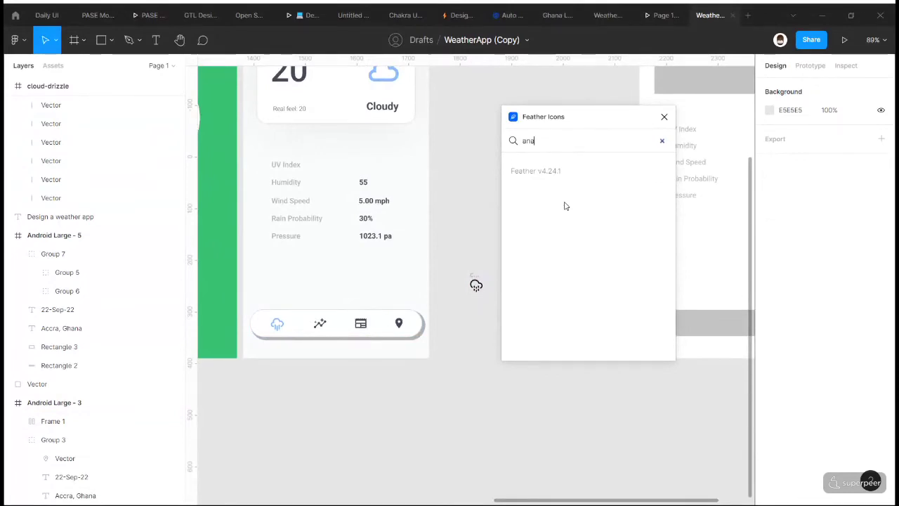
key("BackSpace")
key("BackSpace")
left_click(573, 170)
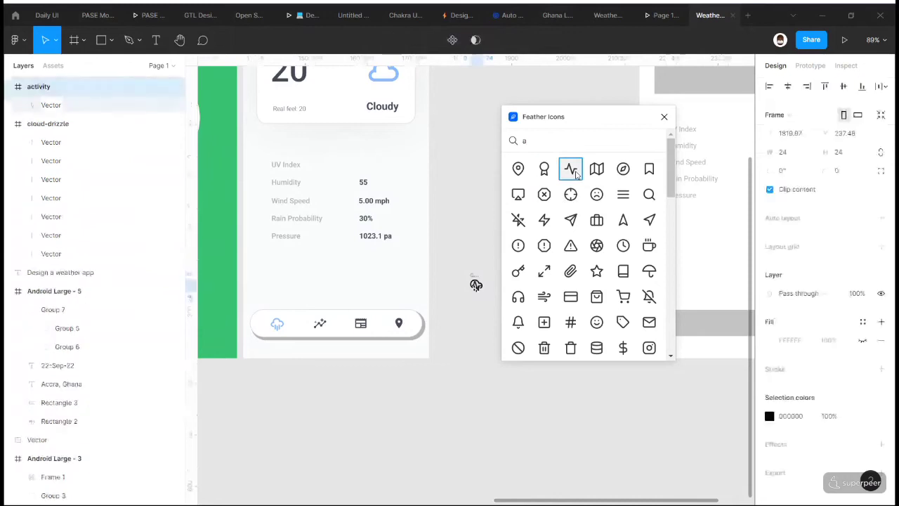
left_click_drag(477, 284, 477, 246)
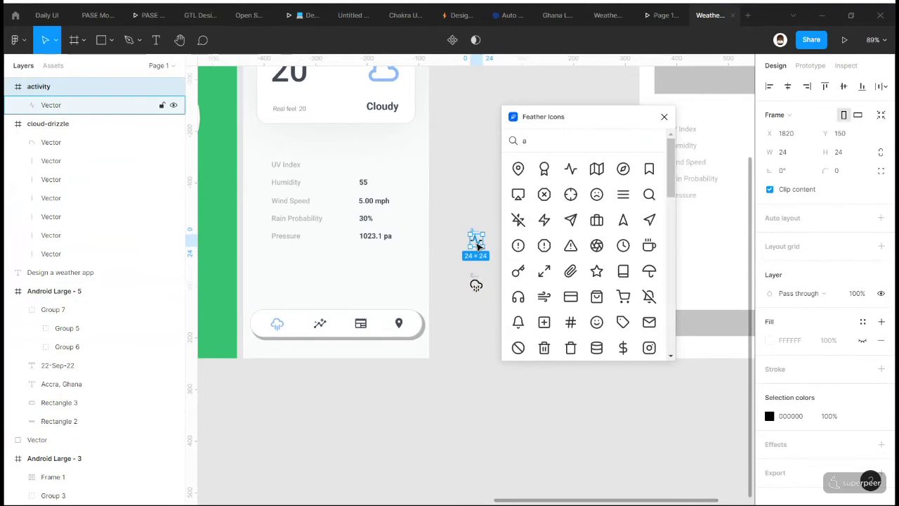
left_click(497, 271)
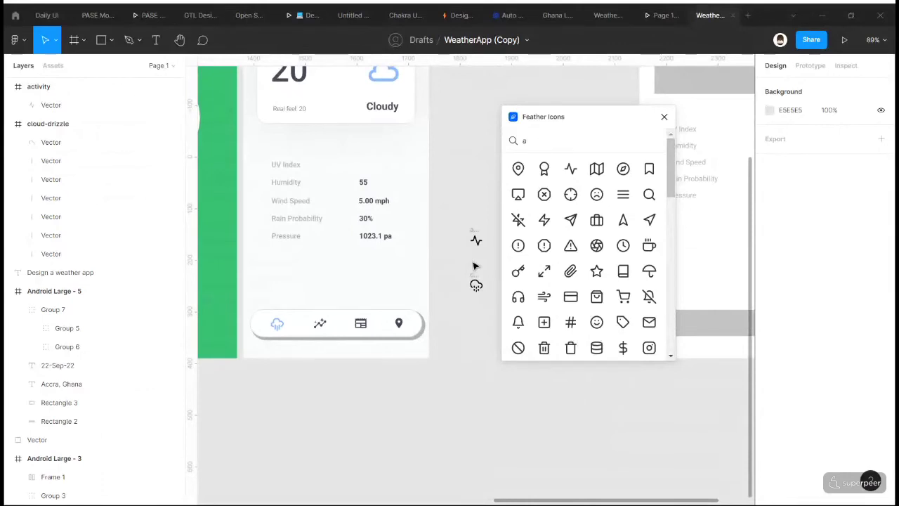
scroll(474, 265, "right", 5)
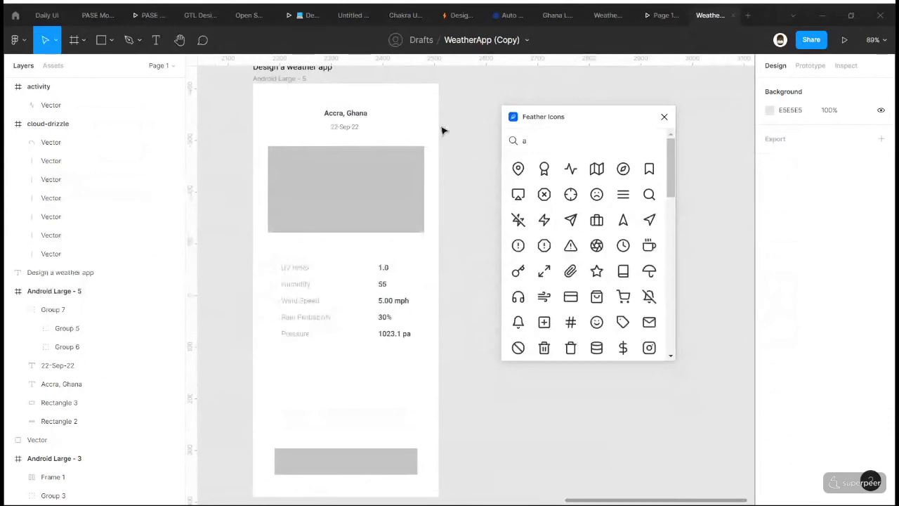
- Search Feather Icons for "locat", insert the map-pin icon and place it above the activity icon at X 1820, Y 81
scroll(410, 211, "down", 4)
scroll(409, 211, "left", 3)
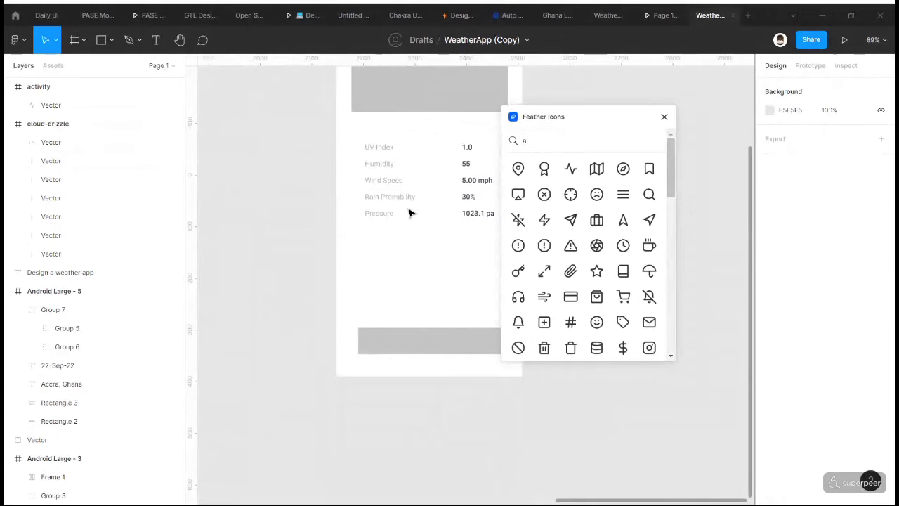
scroll(410, 213, "left", 6)
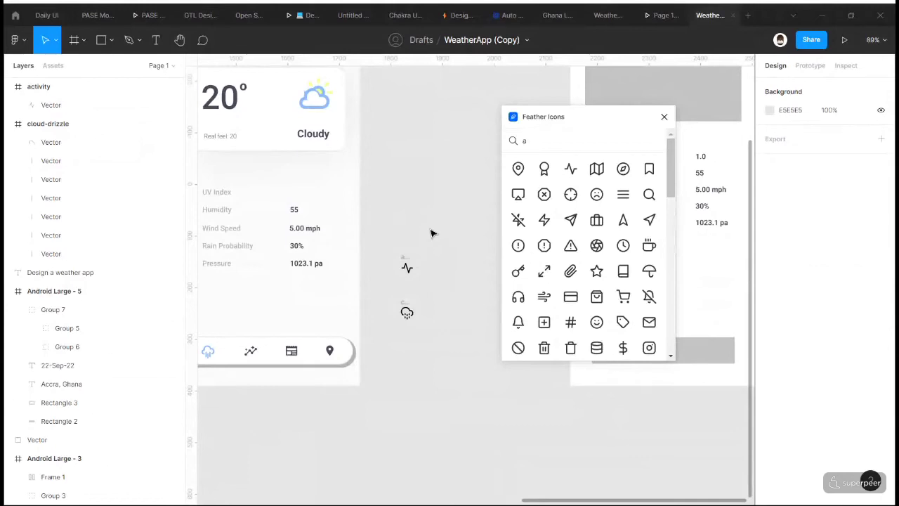
scroll(432, 233, "left", 3)
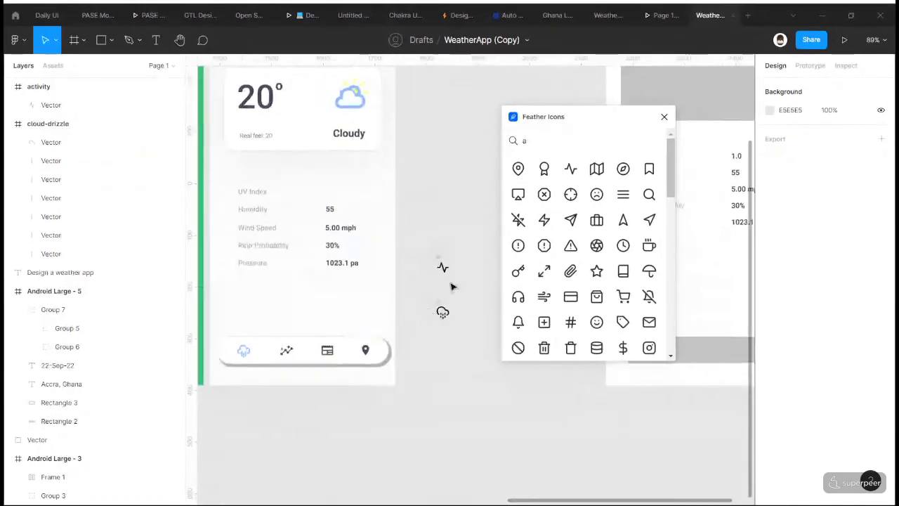
scroll(451, 286, "up", 3)
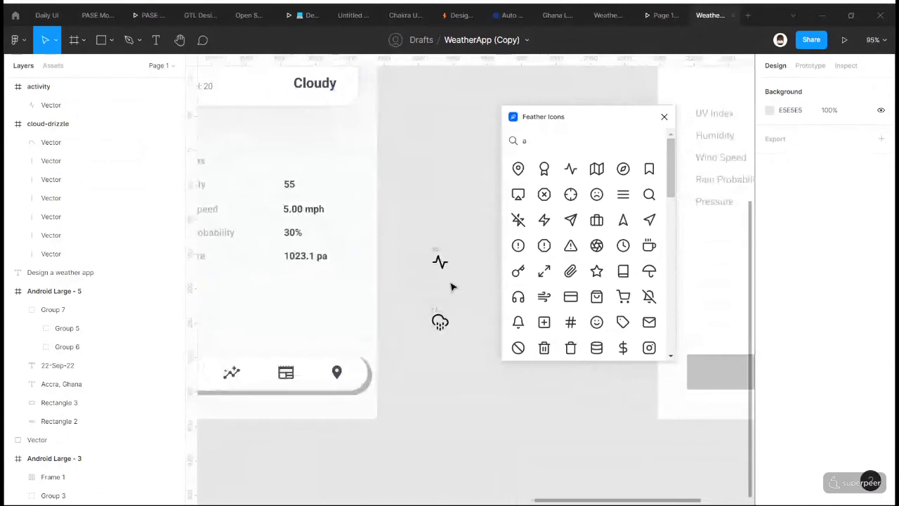
scroll(452, 287, "up", 2)
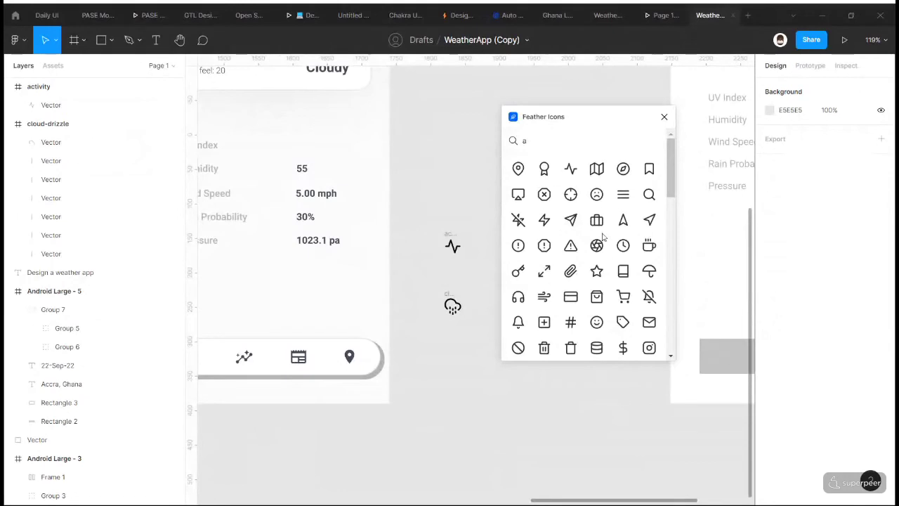
key("BackSpace")
type("locat")
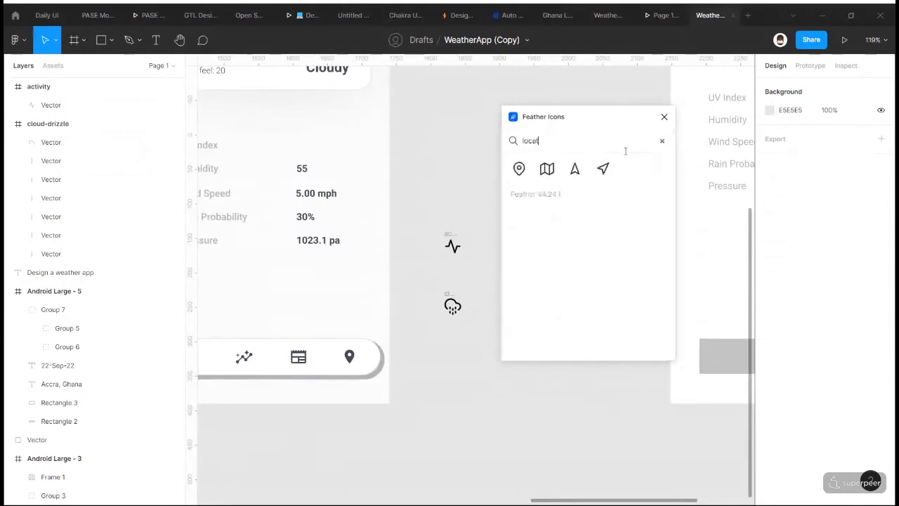
left_click(519, 169)
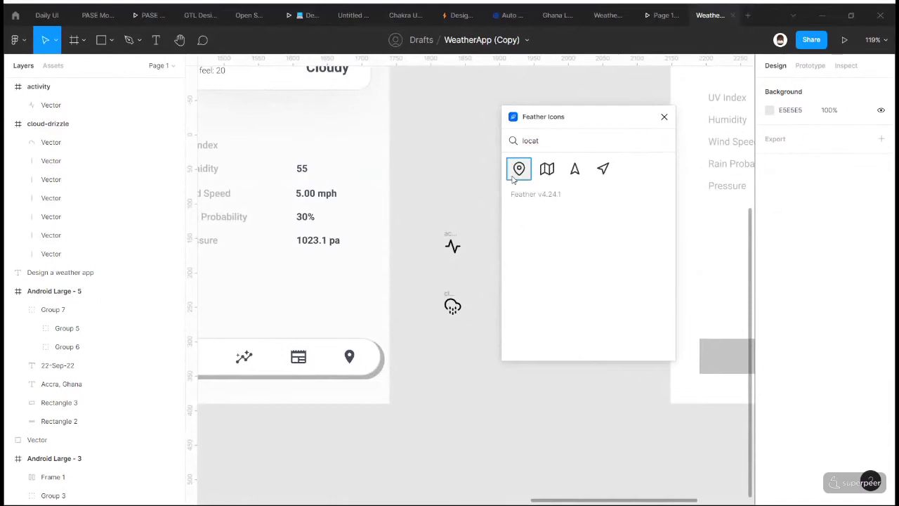
left_click_drag(476, 280, 448, 189)
- Search Feather Icons for a news or explore icon using "new" and "exp", and clear the search
double_click(570, 140)
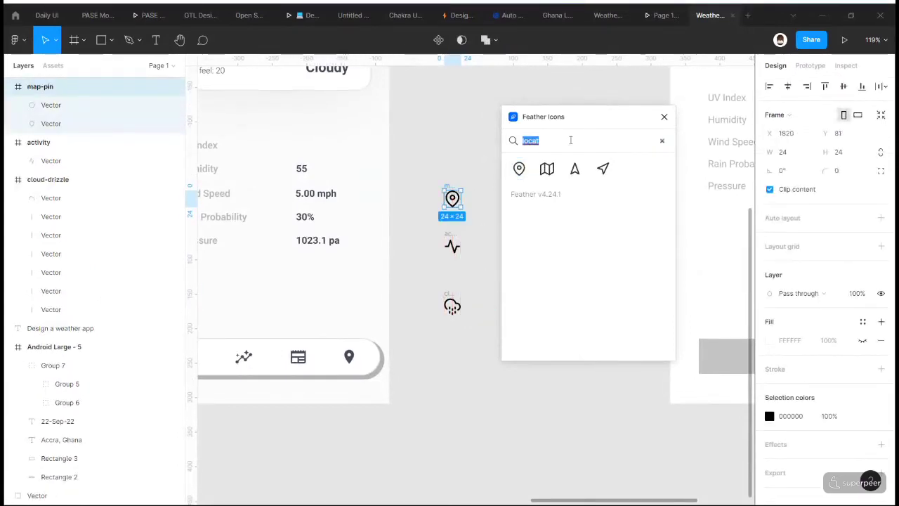
key("BackSpace")
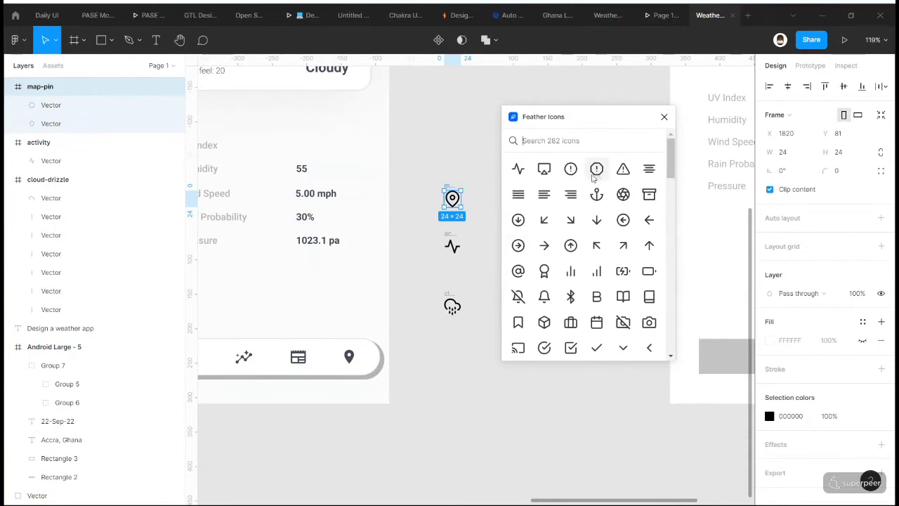
type("new")
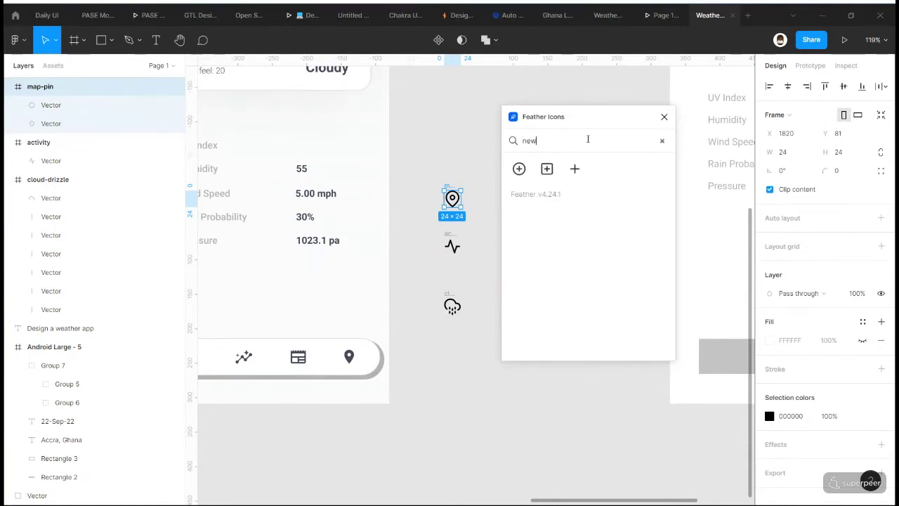
key("BackSpace")
key("BackSpace")
type("exp")
key("BackSpace")
type("o")
key("BackSpace")
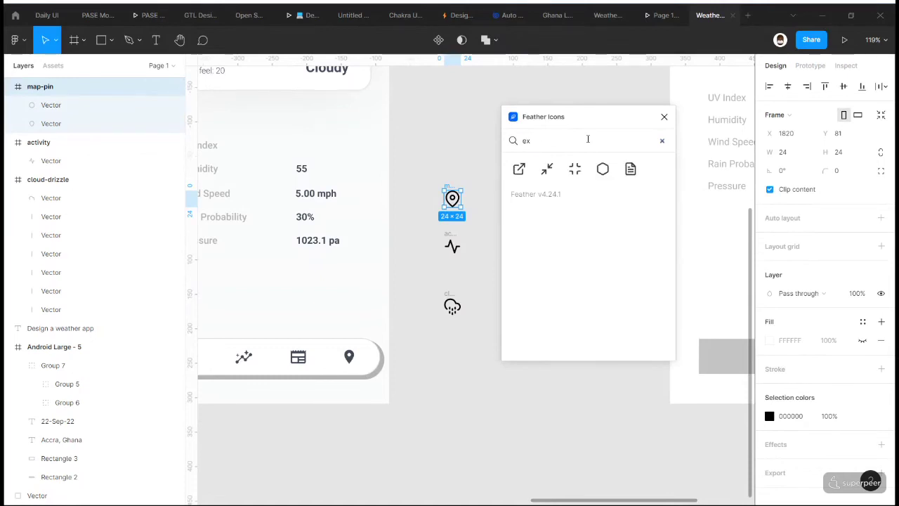
type("p")
key("BackSpace")
key("BackSpace")
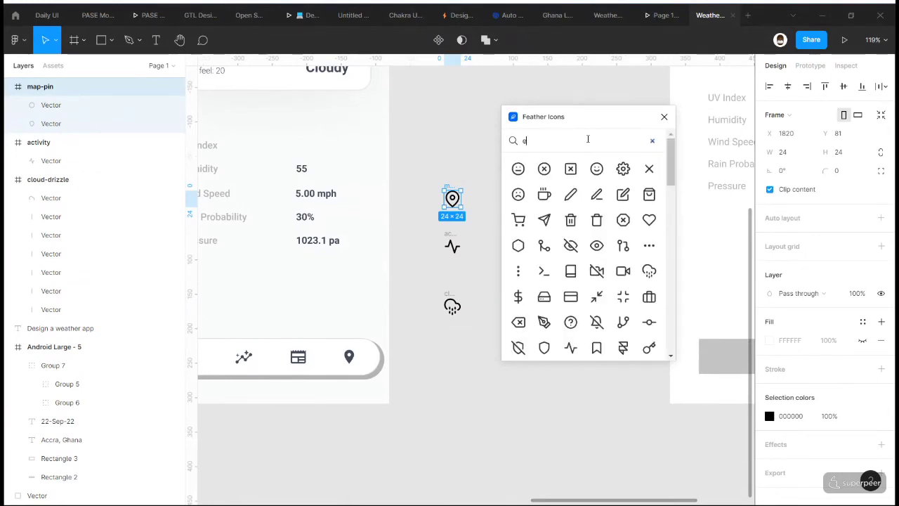
key("BackSpace")
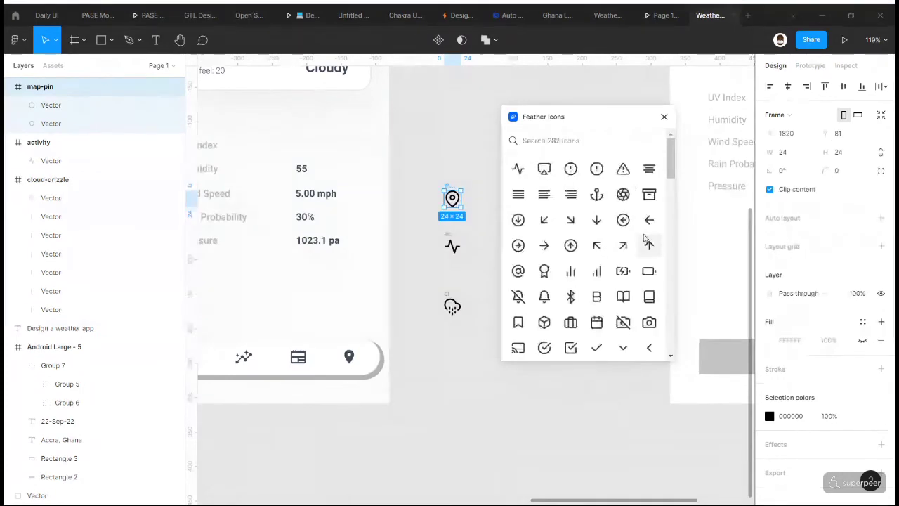
- Browse the full Feather Icons list and insert the layout icon onto the canvas near the cloud-drizzle icon
scroll(645, 239, "down", 3)
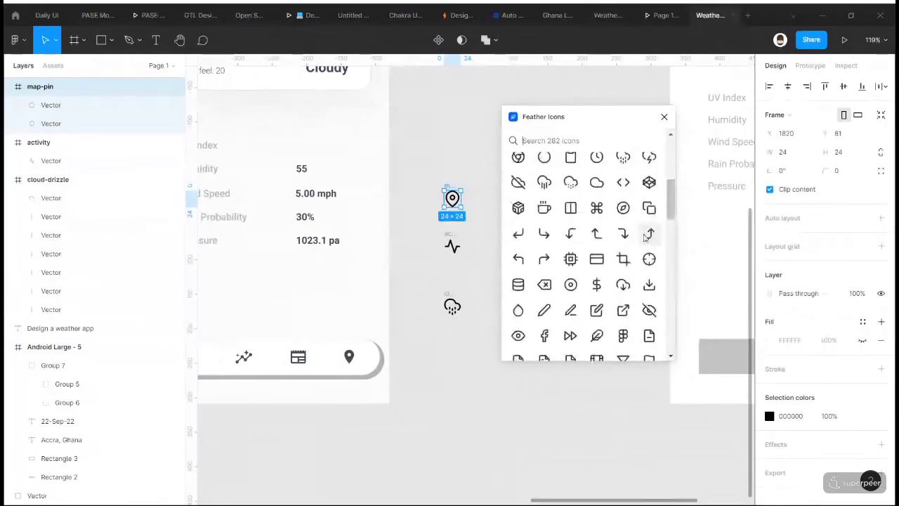
scroll(645, 238, "down", 6)
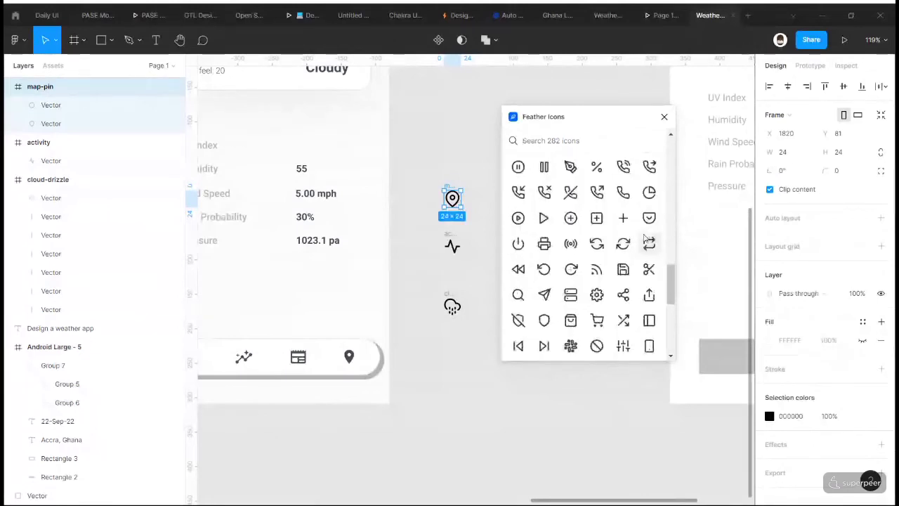
scroll(646, 238, "down", 3)
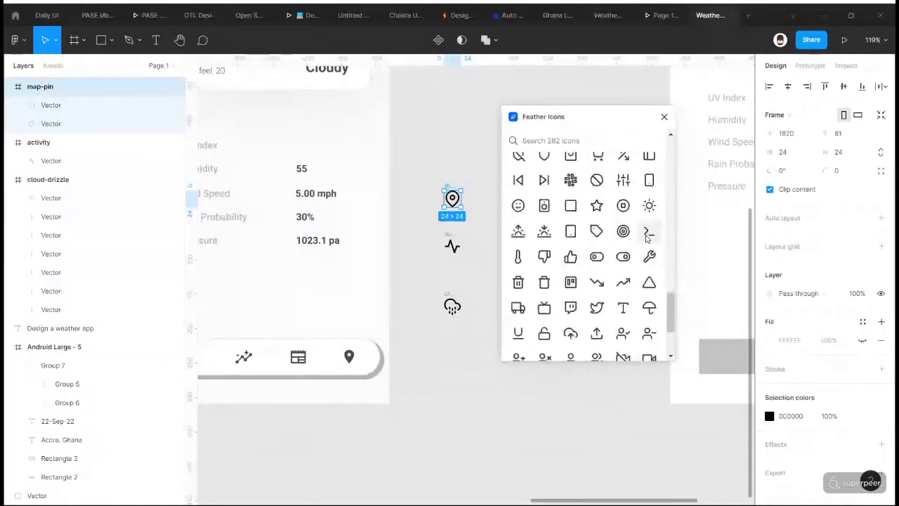
scroll(647, 238, "down", 3)
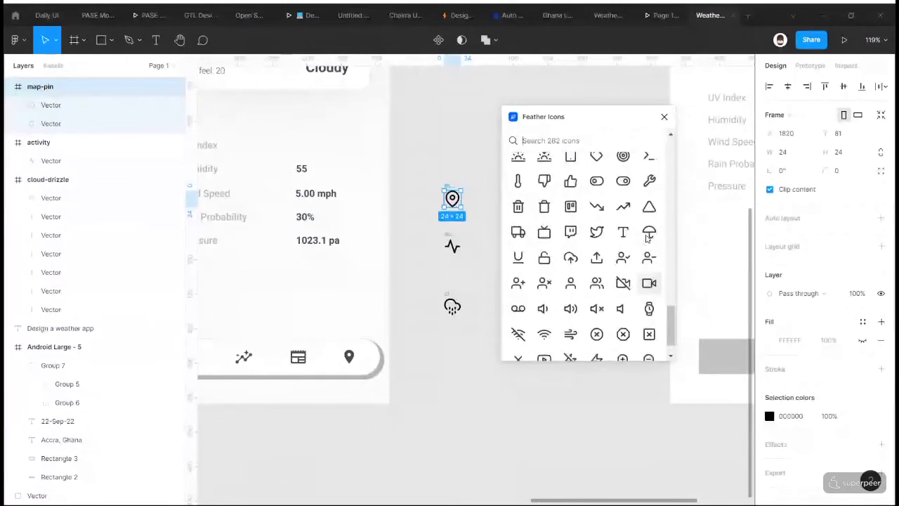
scroll(648, 238, "up", 3)
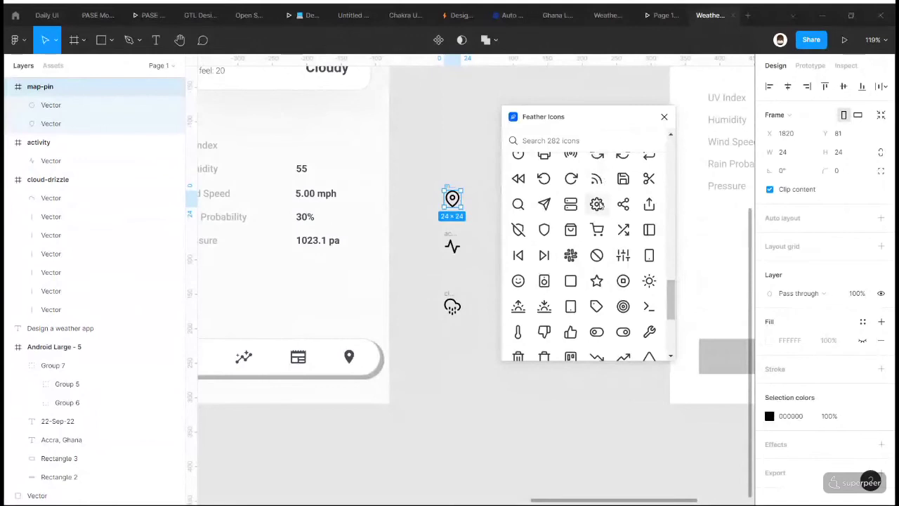
scroll(598, 211, "up", 3)
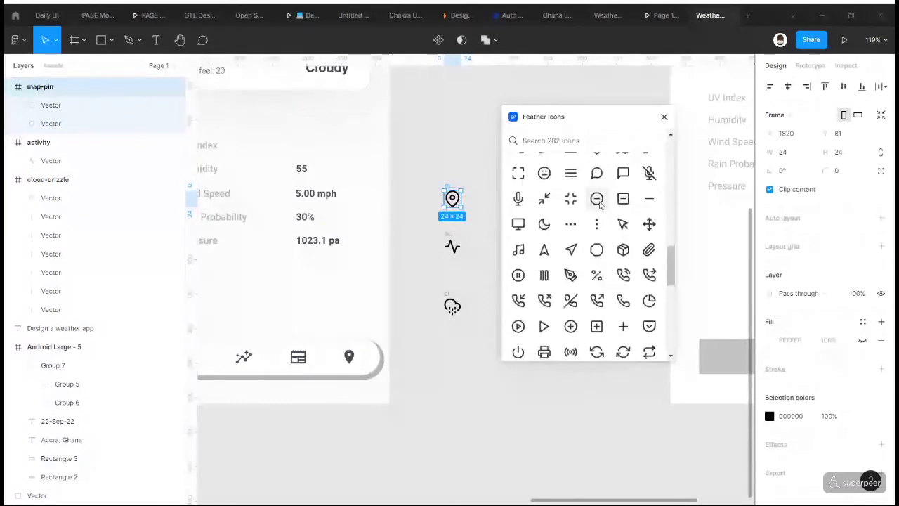
scroll(600, 203, "up", 2)
scroll(599, 203, "up", 2)
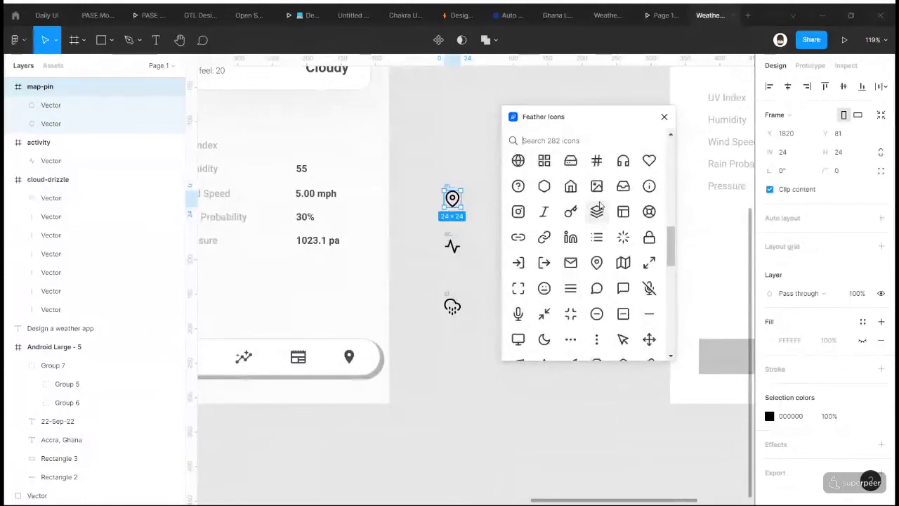
scroll(623, 223, "up", 1)
left_click(623, 223)
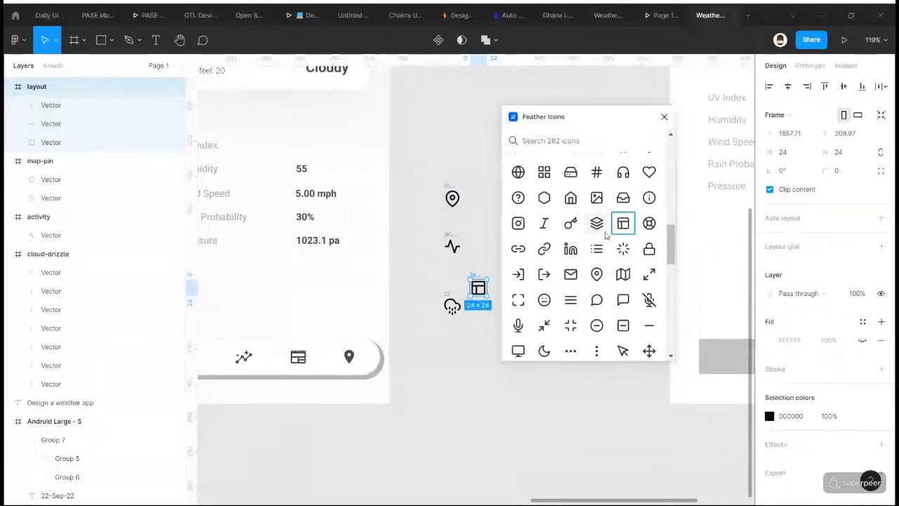
- Insert the bell icon from the full Feather Icons list into the empty canvas between Android Large - 3 and Android Large - 5
scroll(639, 241, "up", 1)
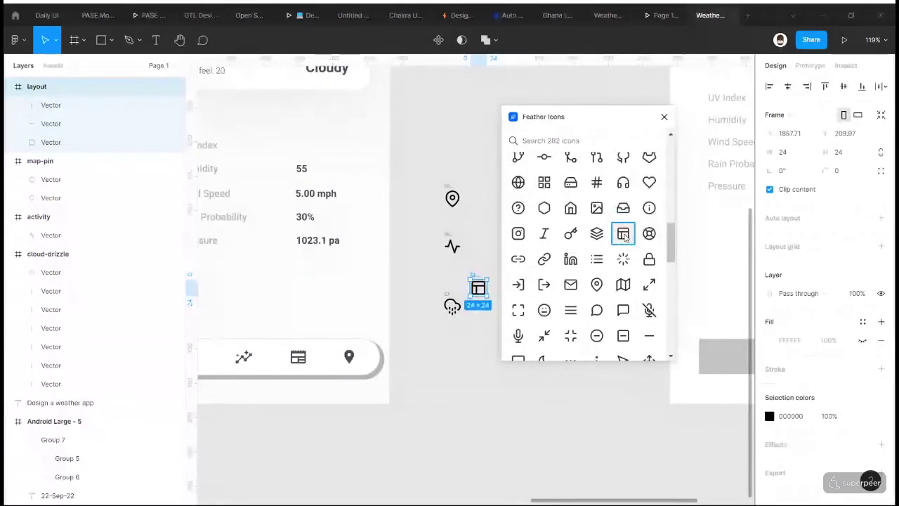
scroll(574, 241, "up", 1)
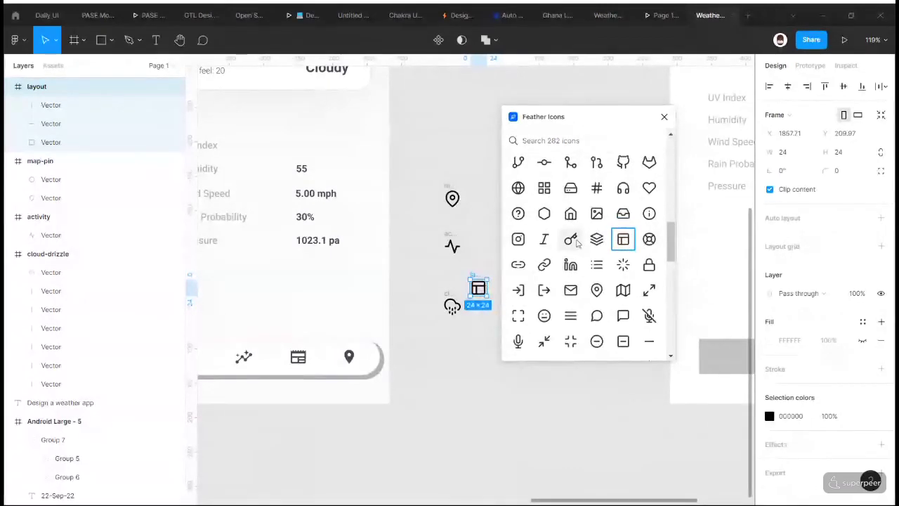
scroll(576, 242, "up", 2)
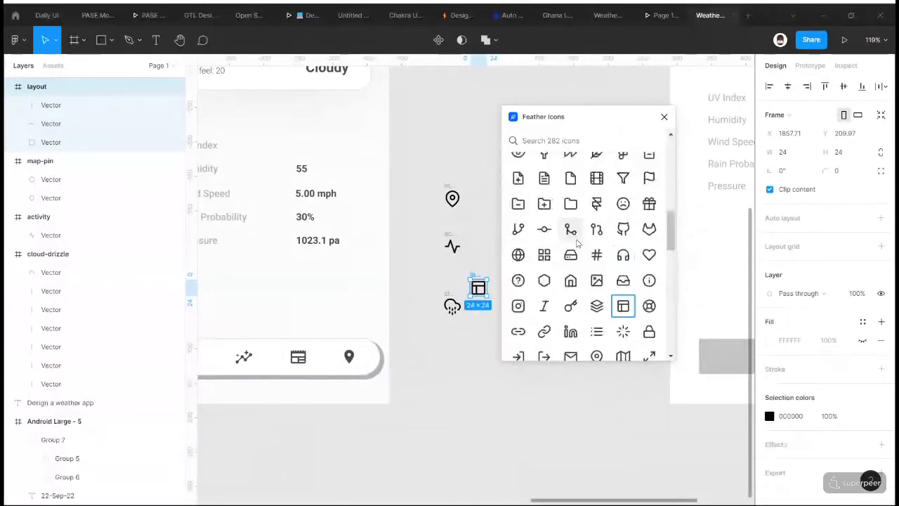
scroll(576, 242, "up", 10)
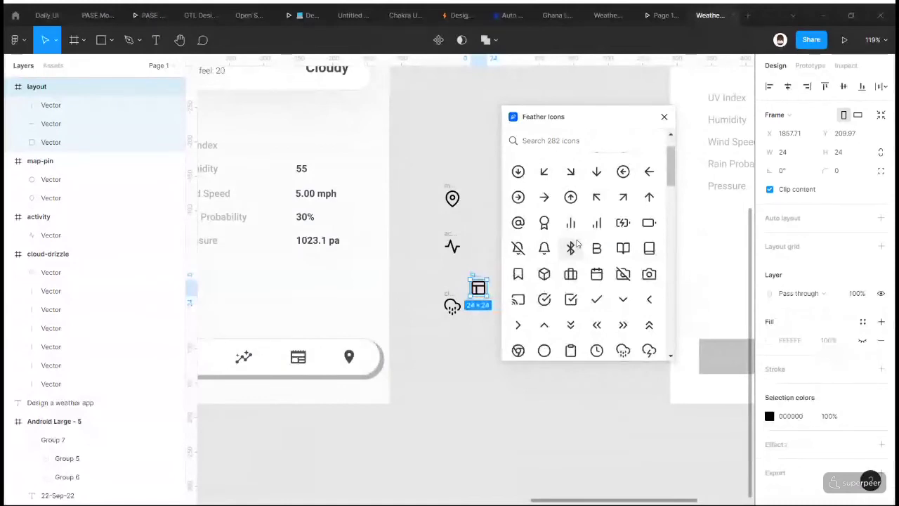
scroll(576, 242, "up", 2)
scroll(398, 161, "up", 6)
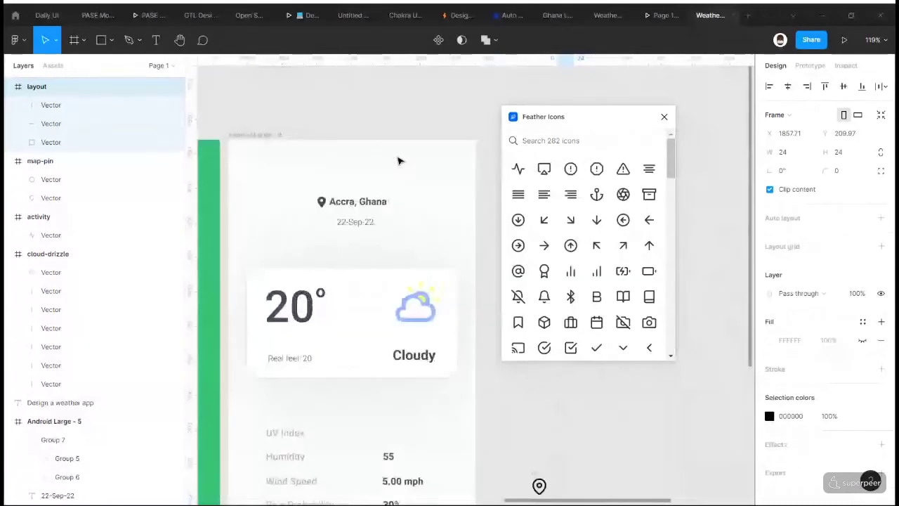
scroll(398, 162, "down", 2)
scroll(397, 161, "right", 2)
right_click(397, 161)
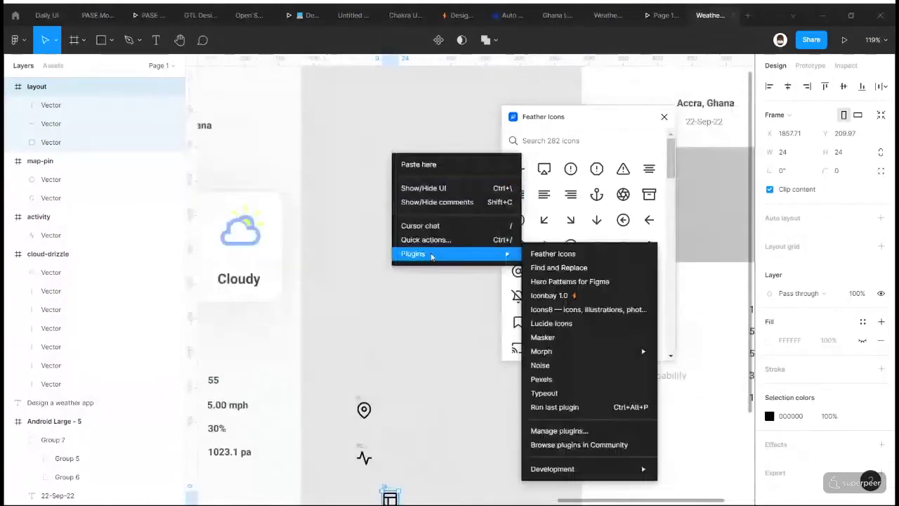
left_click(641, 219)
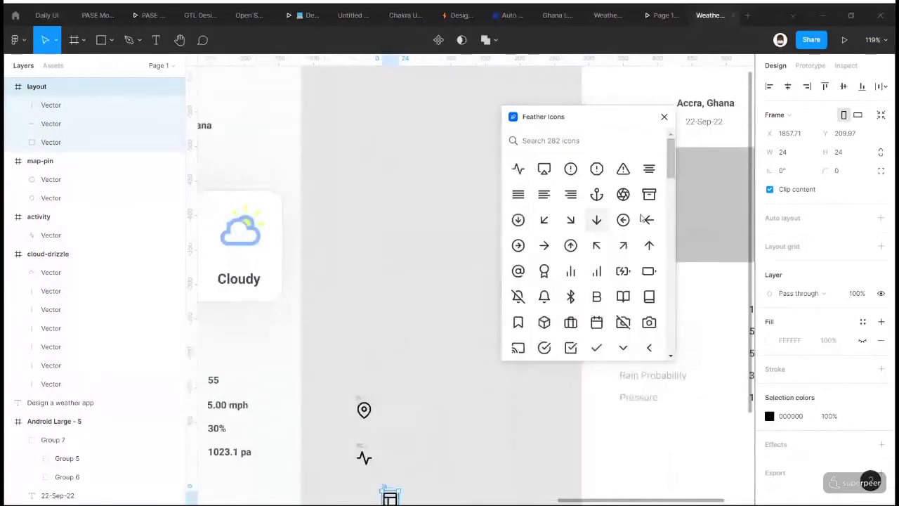
left_click(544, 298)
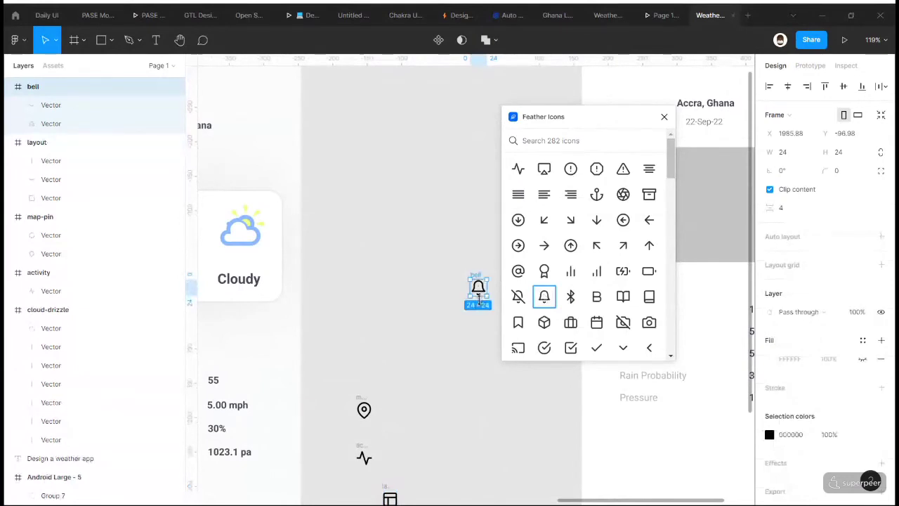
- Search Feather Icons for "clo", insert a second cloud-drizzle icon next to the bell icon, and deselect it
scroll(421, 291, "left", 3)
scroll(295, 287, "up", 2)
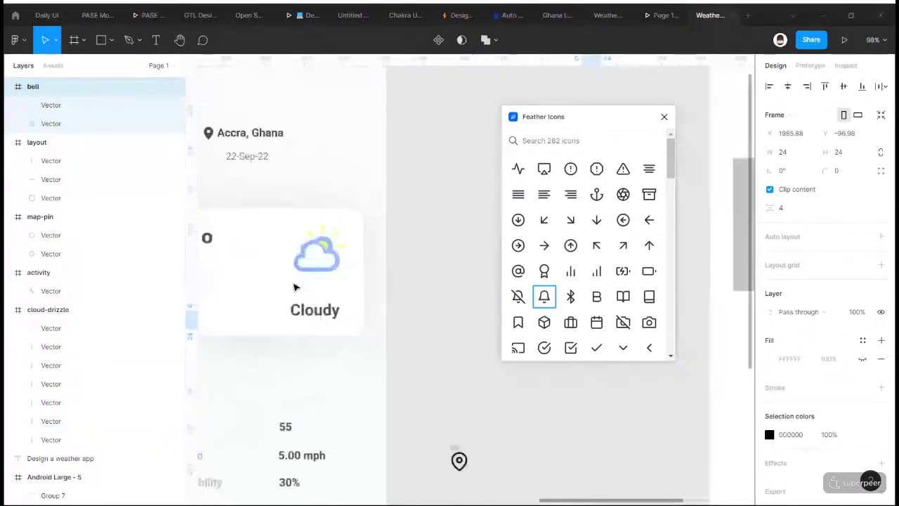
left_click(323, 260)
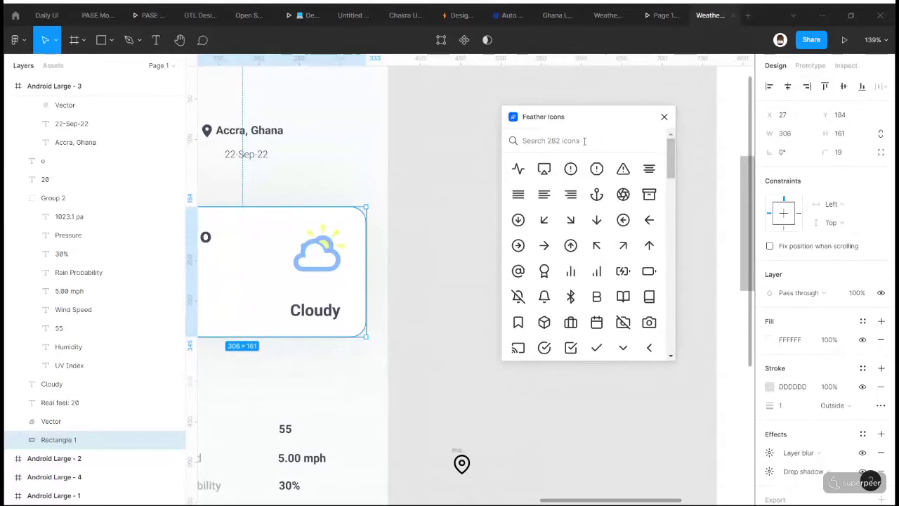
type("clo")
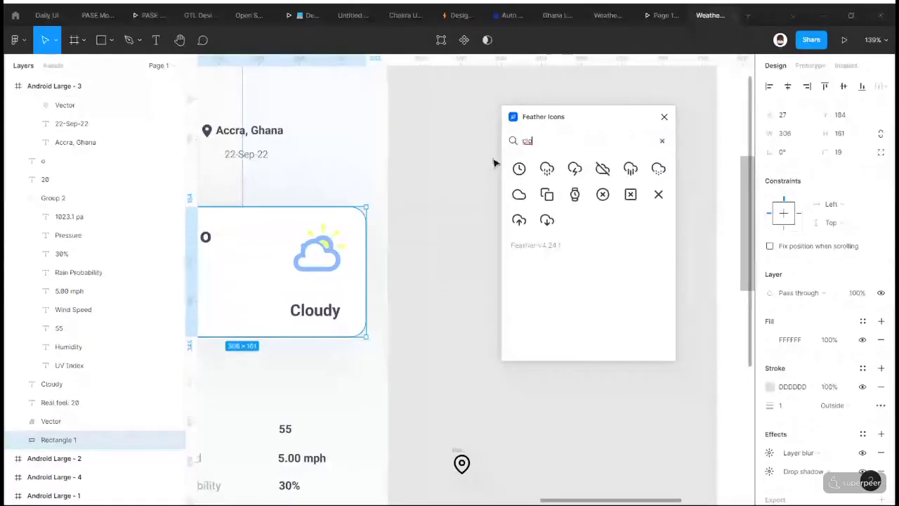
scroll(494, 163, "right", 3)
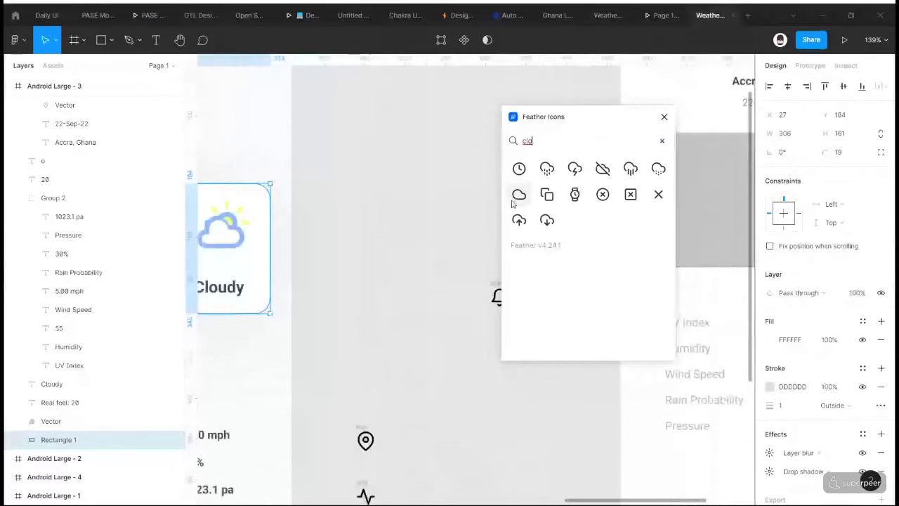
left_click(551, 179)
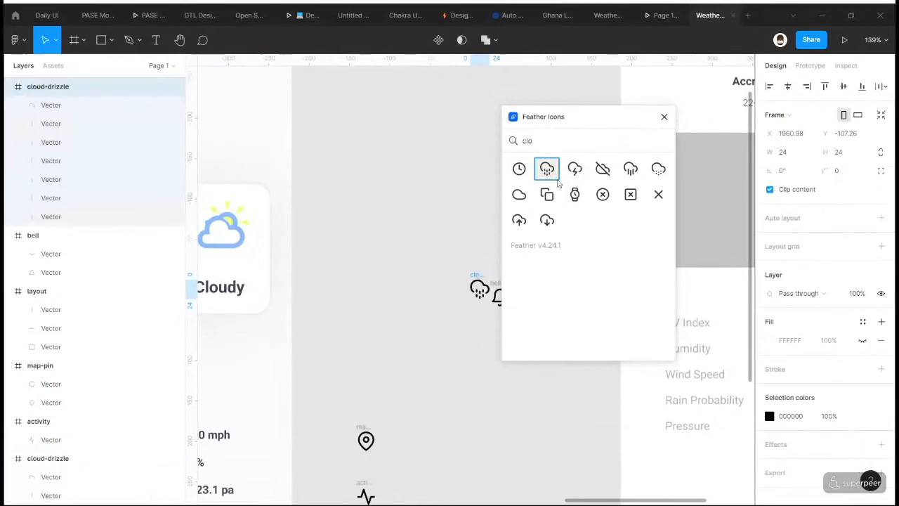
left_click(449, 240)
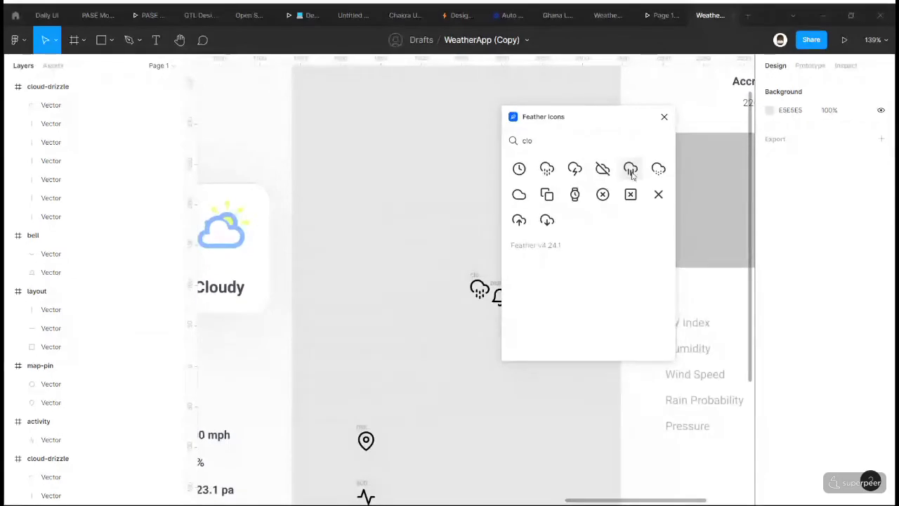
- Insert the cloud icon from the Feather Icons results, place it above the second cloud-drizzle icon, and close the plugin
left_click(520, 196)
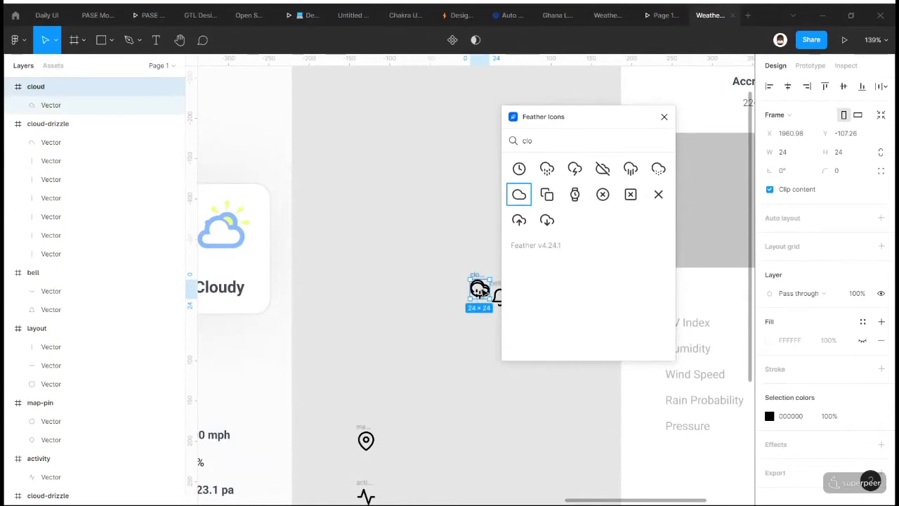
left_click_drag(479, 289, 478, 235)
left_click(479, 287)
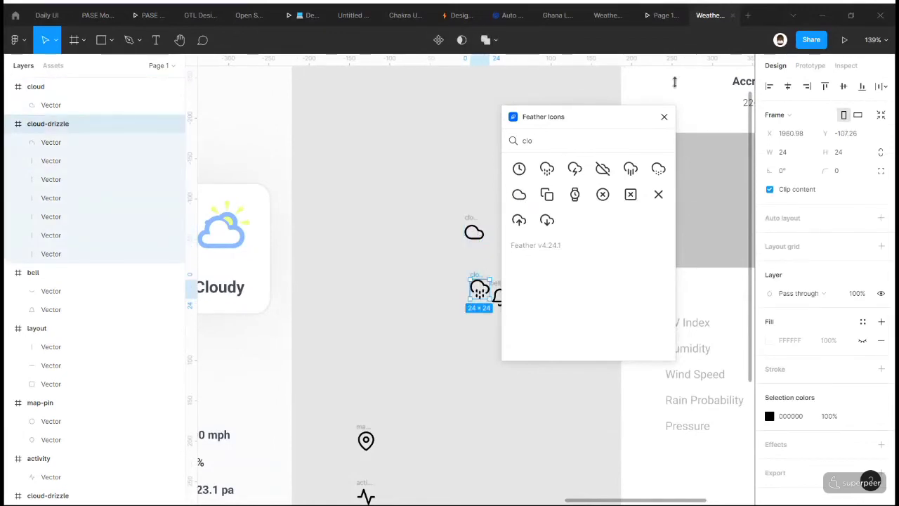
left_click(663, 117)
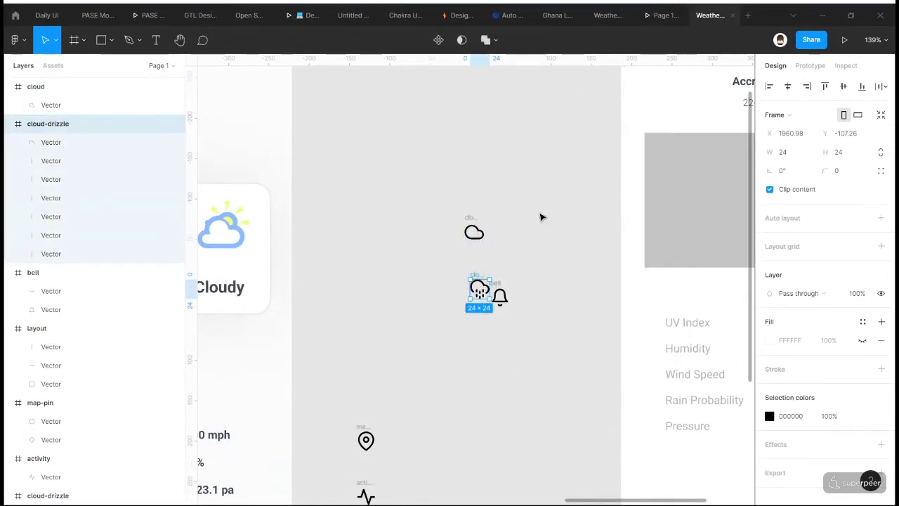
- Move the second cloud-drizzle icon just above the map-pin icon, and place the cloud icon on Android Large - 5's grey card at about X 259, Y 166
scroll(541, 217, "down", 3)
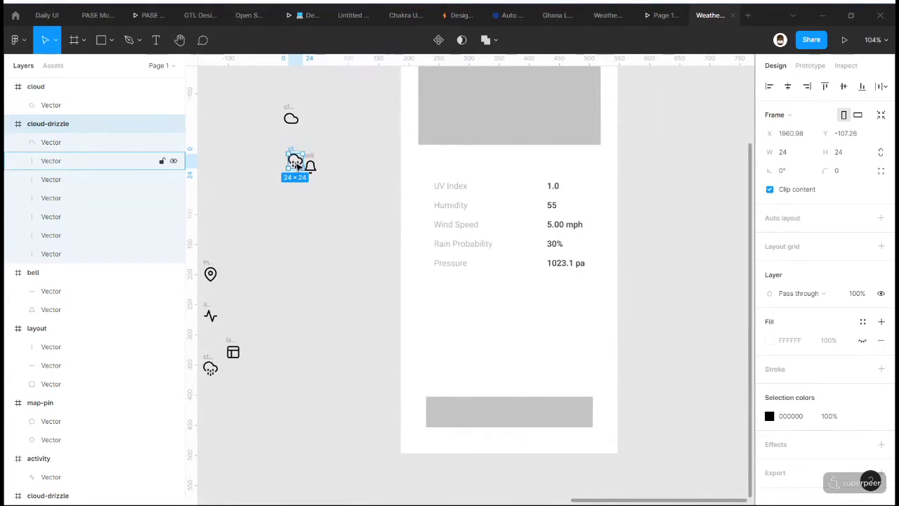
key("ctrl+z")
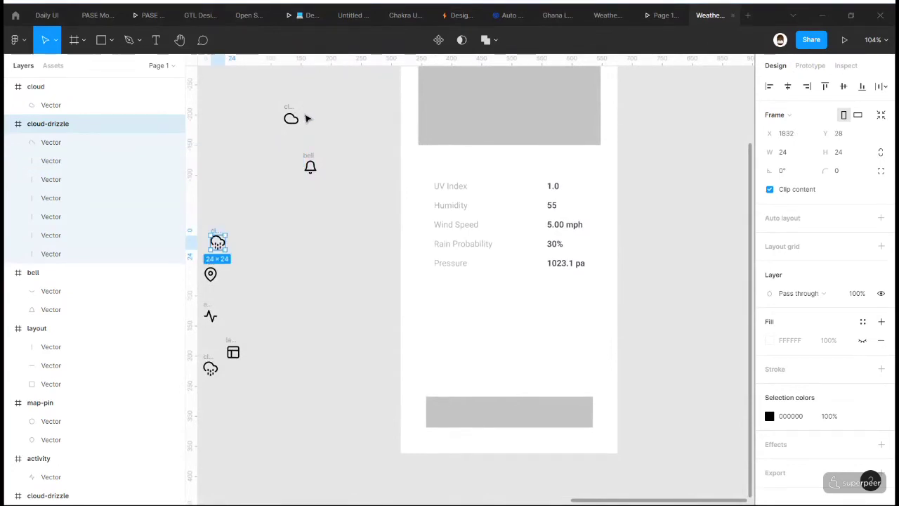
scroll(511, 196, "up", 2)
left_click_drag(307, 118, 565, 159)
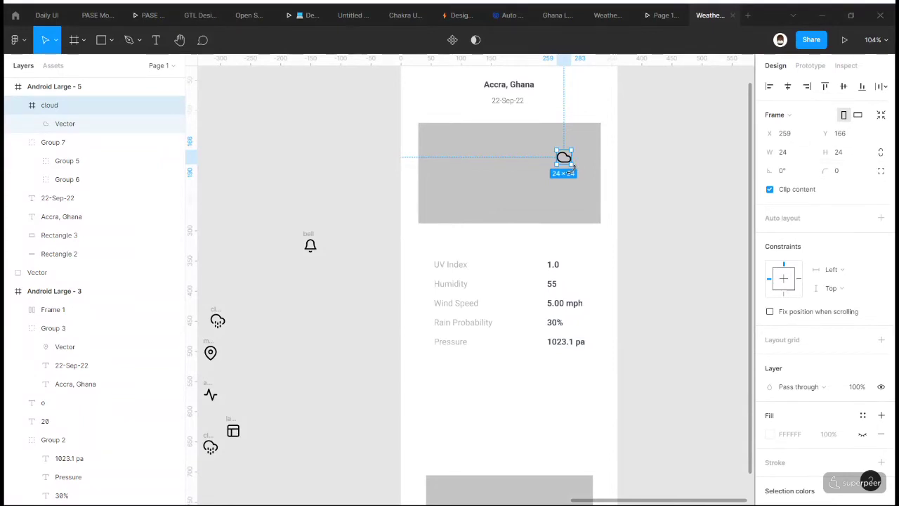
- Lock the proportions of the cloud icon on the weather card and open its height for editing
scroll(568, 163, "up", 5)
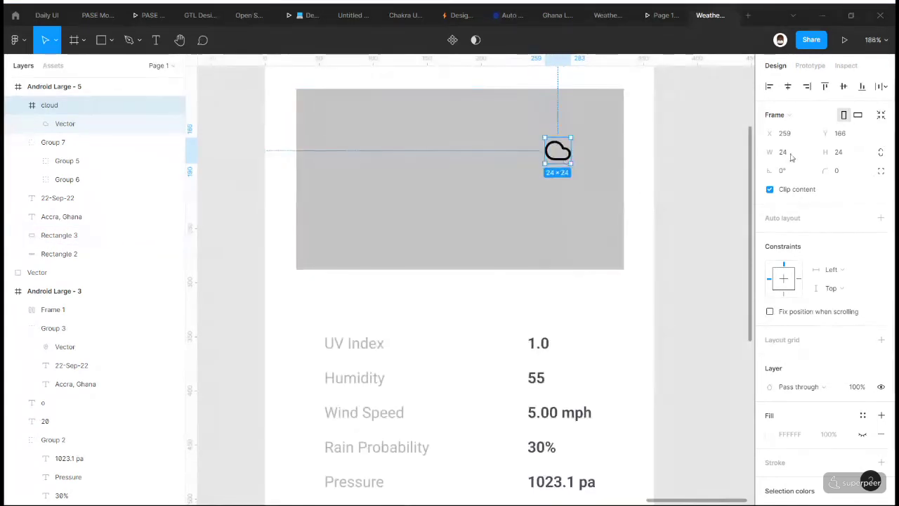
left_click(884, 152)
left_click(839, 156)
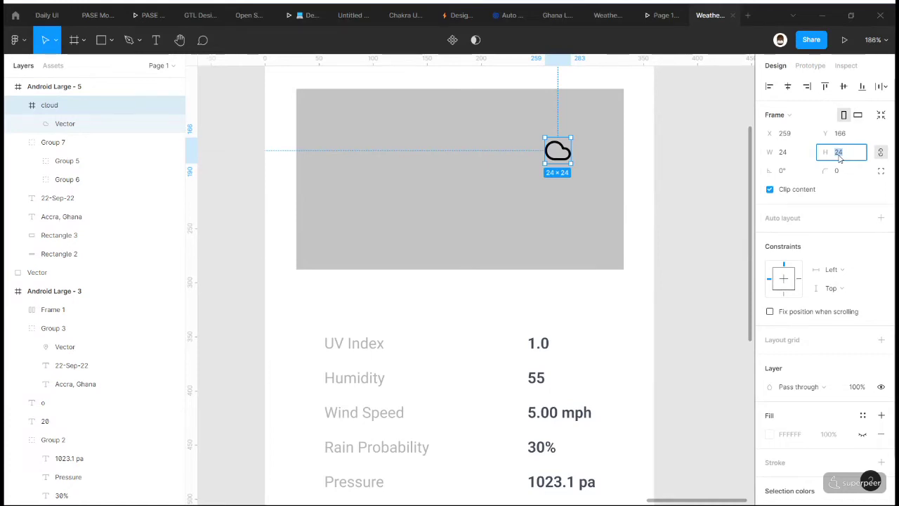
- Compare the cloud icon with the one in the prototype preview and resize it to 64 × 64
type("48")
key("Return")
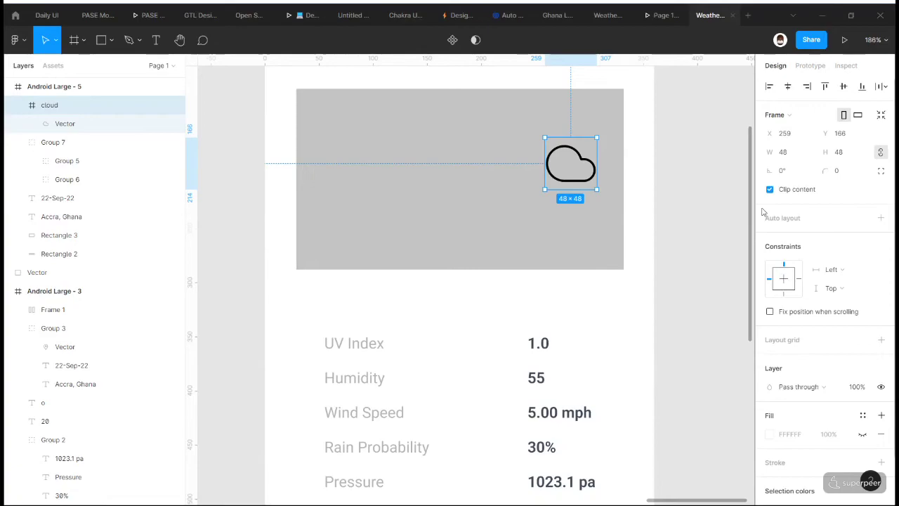
key("ctrl+shift+Tab")
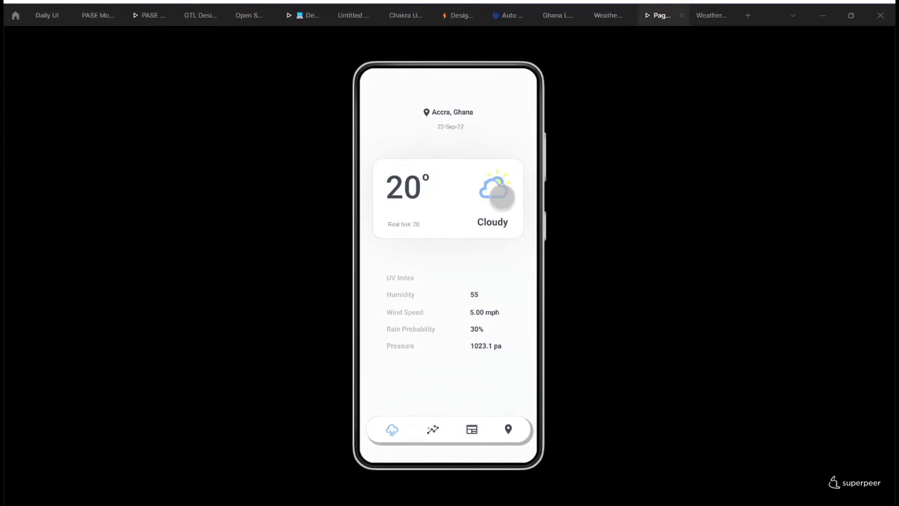
key("ctrl+Tab")
left_click(843, 152)
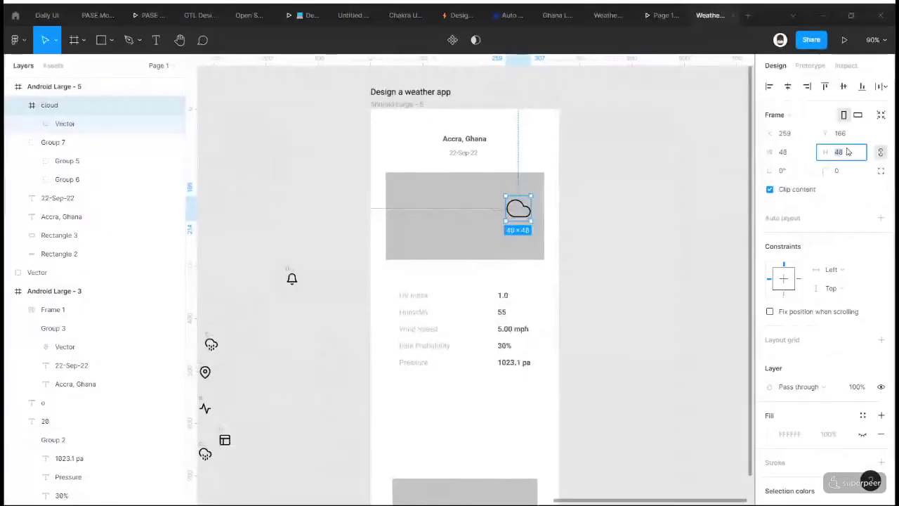
type("64")
key("Return")
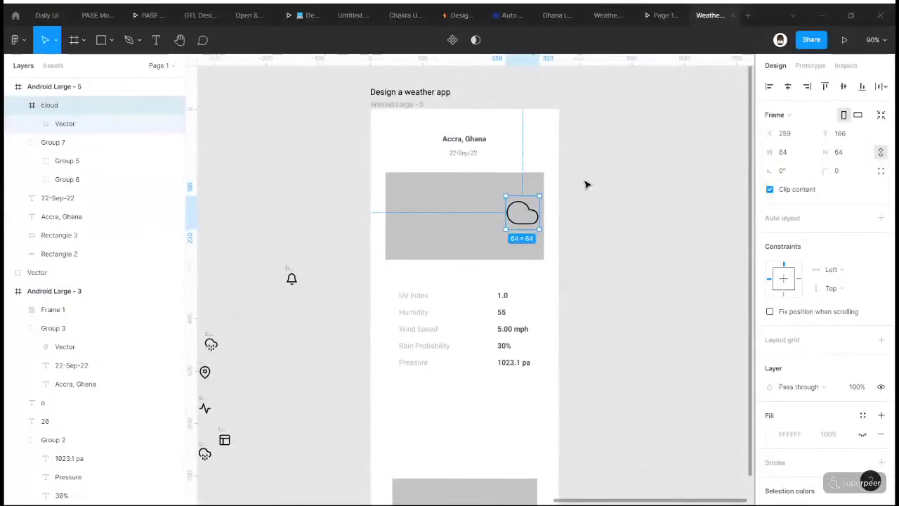
- Shift the cloud icon slightly to the left inside the grey card
mouse_move(526, 219)
left_mouse_down()
mouse_move(514, 216)
mouse_move(519, 222)
left_mouse_up()
left_click(523, 219)
left_click(608, 221)
scroll(421, 288, "left", 1)
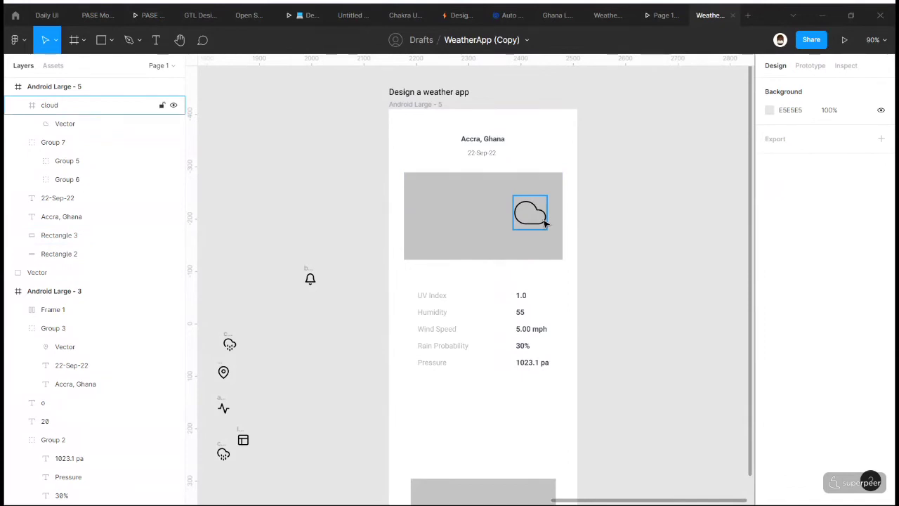
- Draw a text box about 46 × 26 on the left part of the grey card and set its font size to 40
scroll(541, 281, "down", 1)
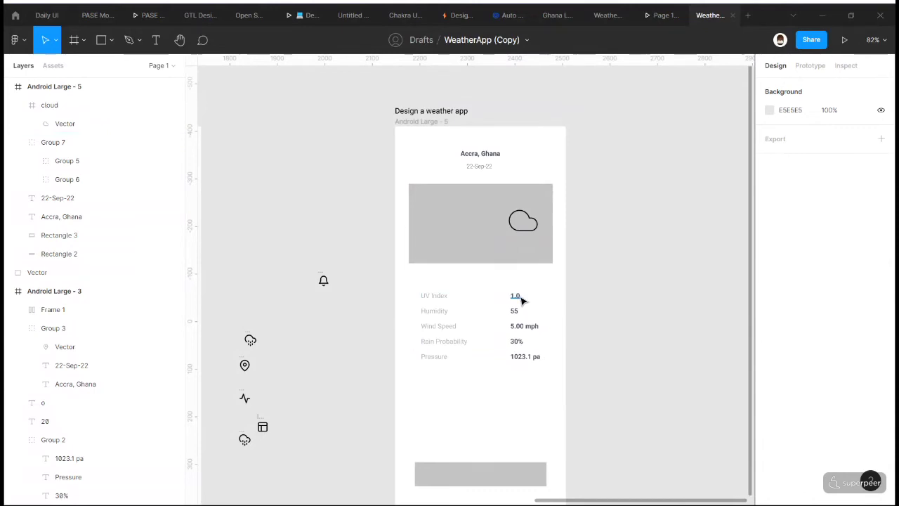
key("t")
left_click_drag(422, 208, 445, 221)
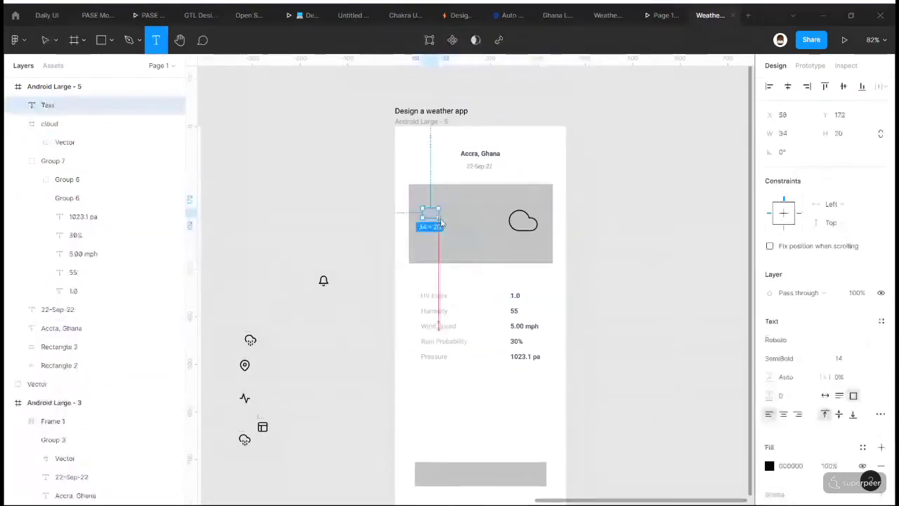
left_click(847, 357)
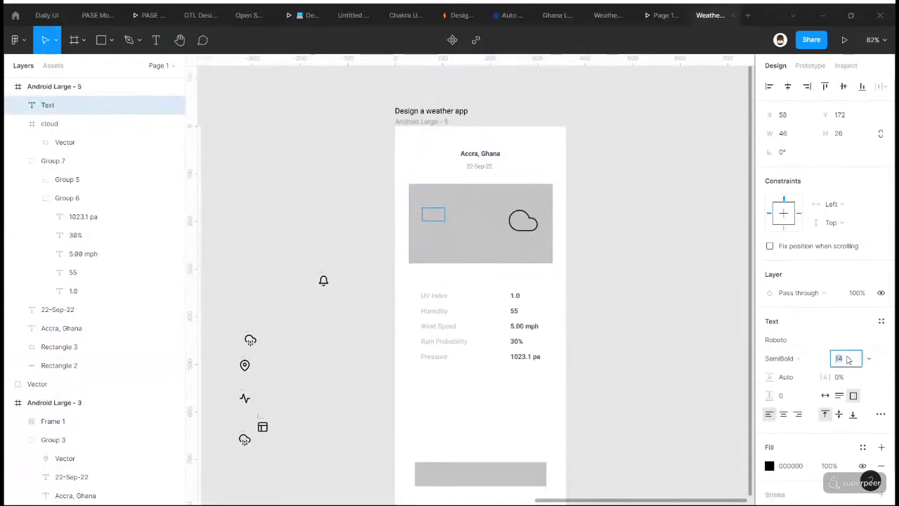
left_click(869, 359)
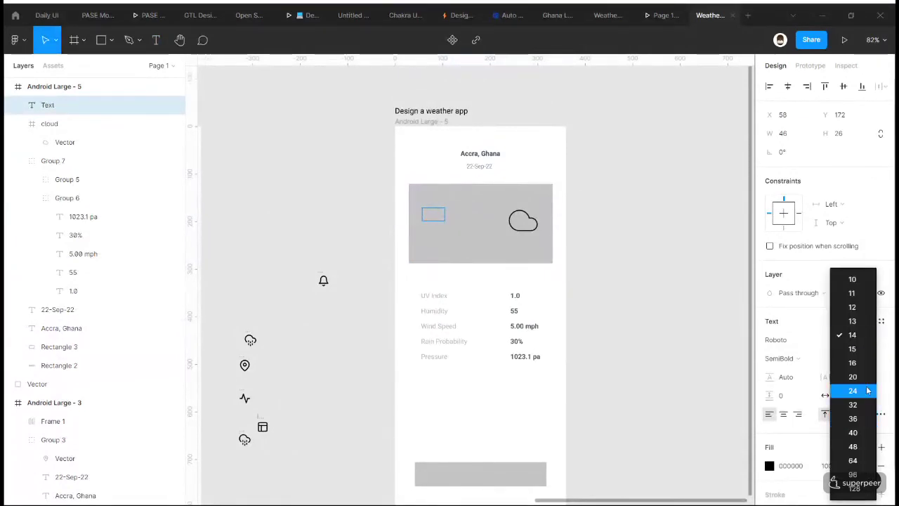
left_click(863, 460)
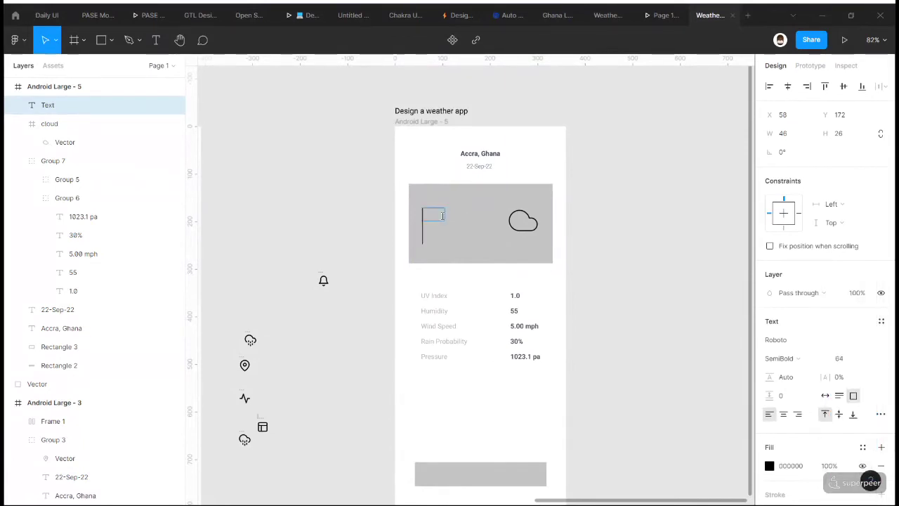
left_click(872, 361)
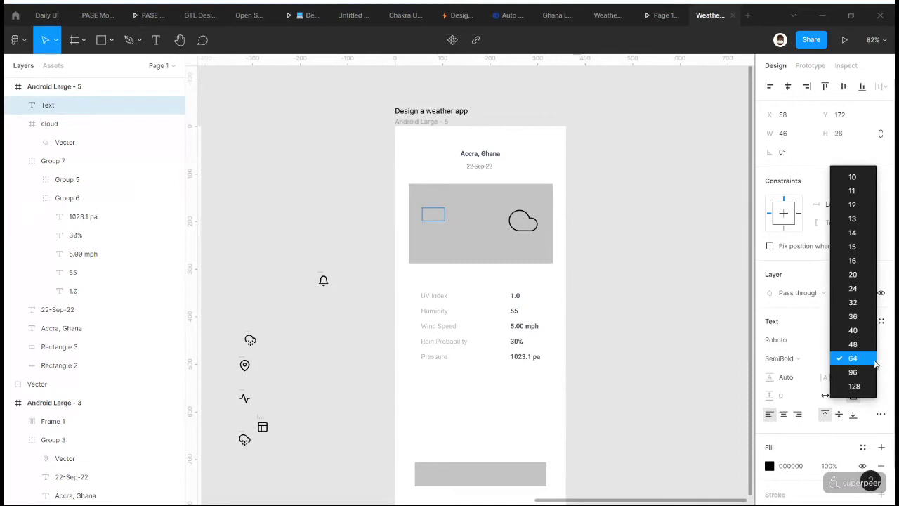
left_click(854, 335)
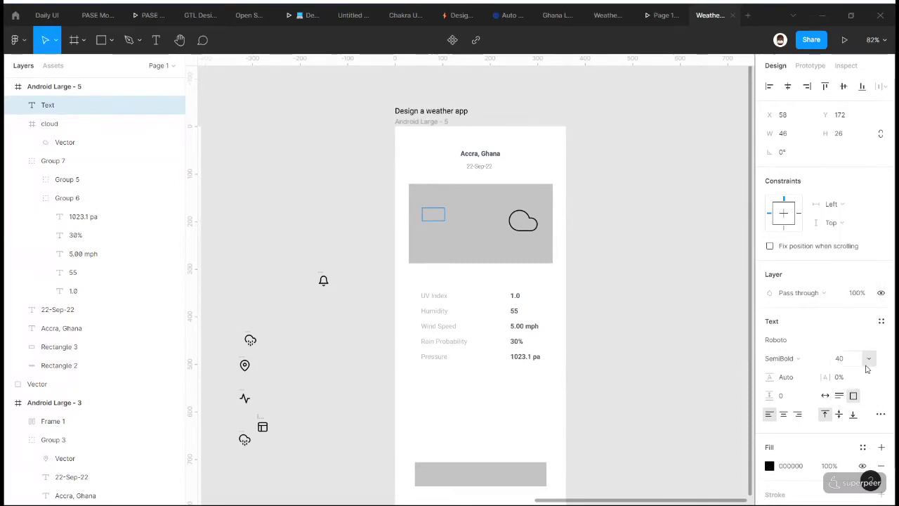
- Enter 20 in the empty text box and move it slightly right and down within the grey card
double_click(431, 212)
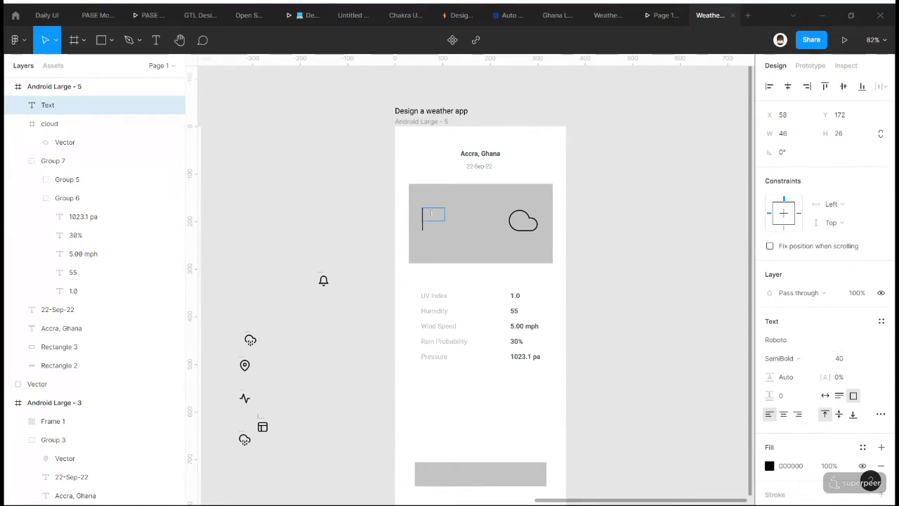
type("20")
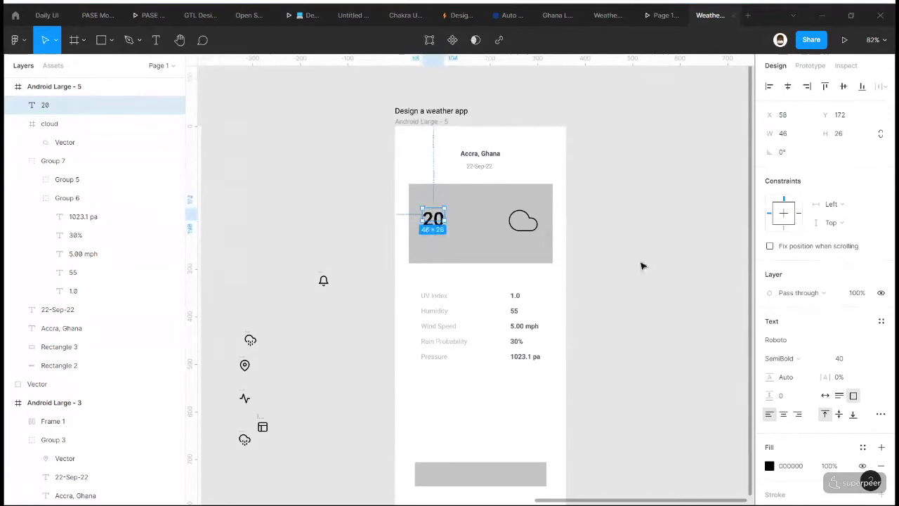
key("Escape")
left_click(592, 209)
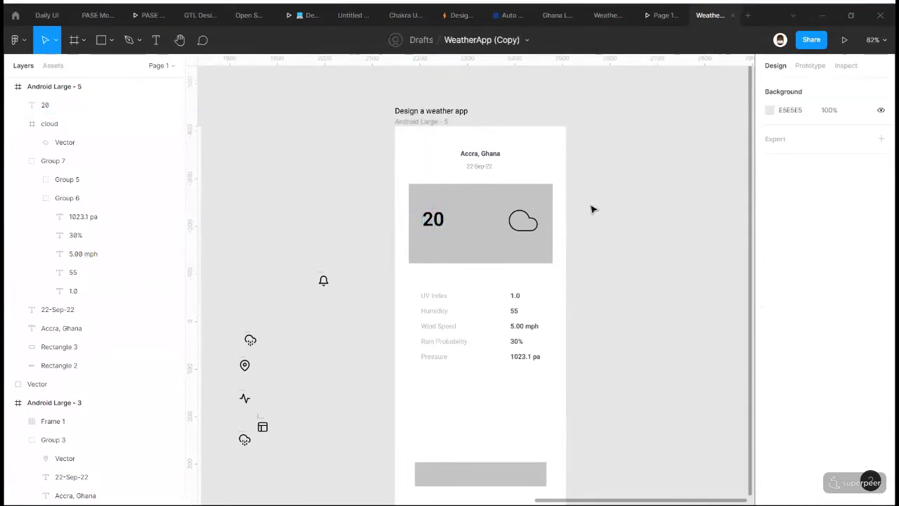
left_click_drag(441, 220, 452, 225)
left_click(361, 243)
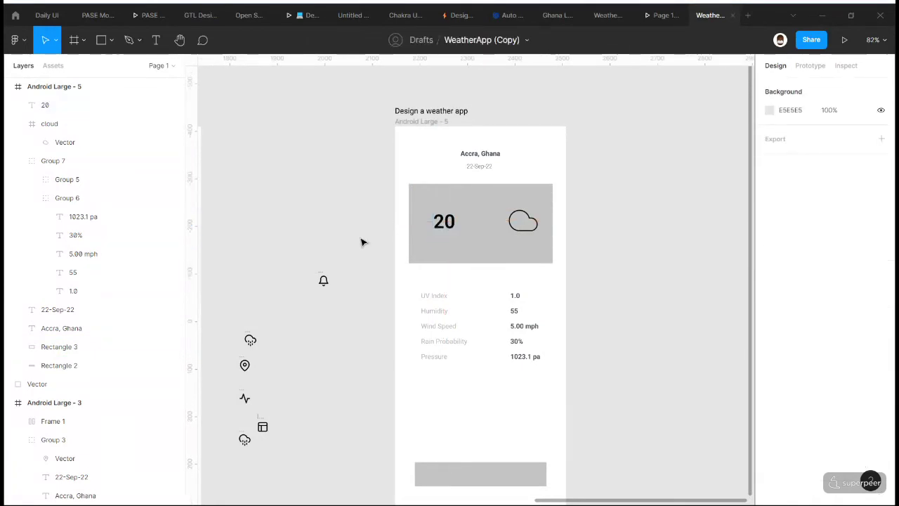
- Check the text style of the 20 on the Android Large - 3 screen and set the new 20's weight to Black
scroll(361, 243, "left", 5)
left_click(377, 242)
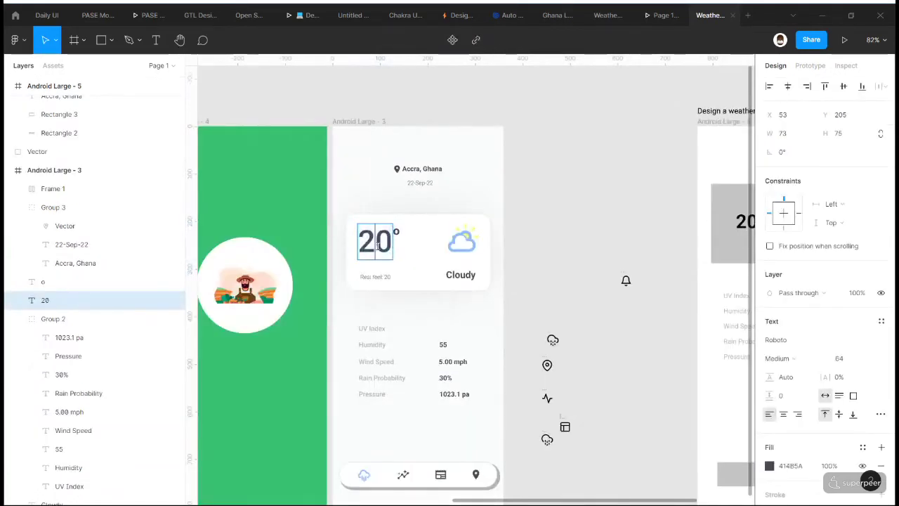
double_click(380, 243)
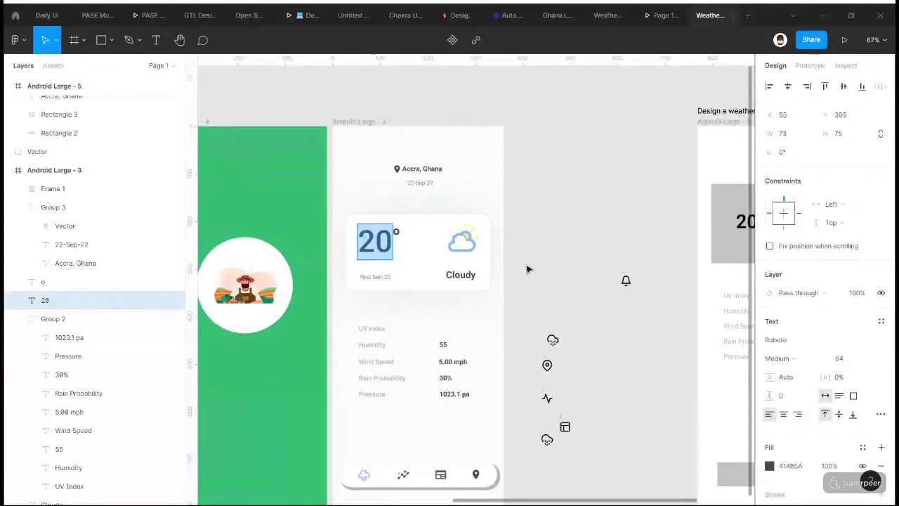
scroll(528, 269, "right", 5)
left_click(499, 224)
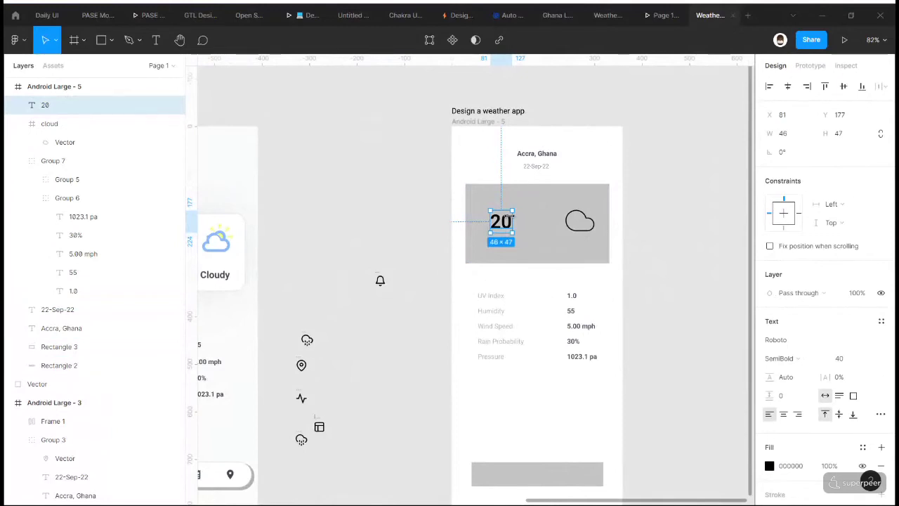
scroll(713, 261, "left", 1)
left_click(704, 260)
left_click(520, 218)
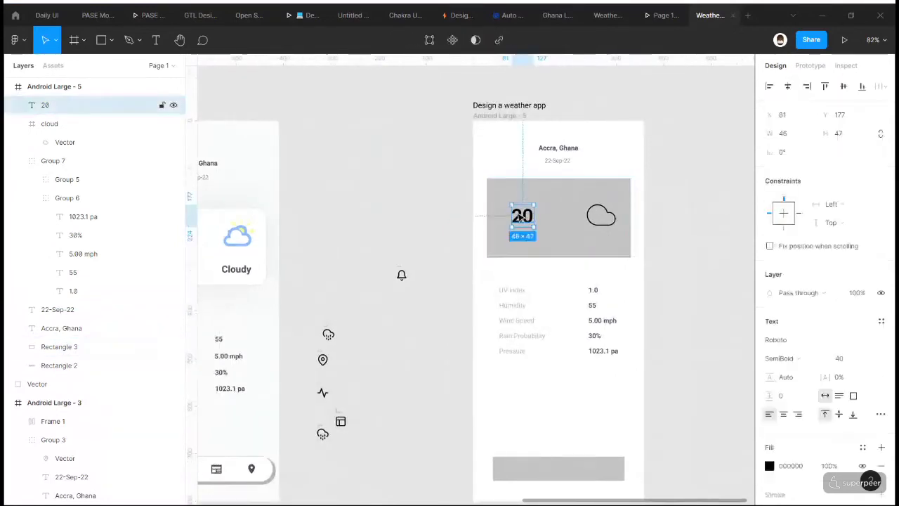
left_click(786, 359)
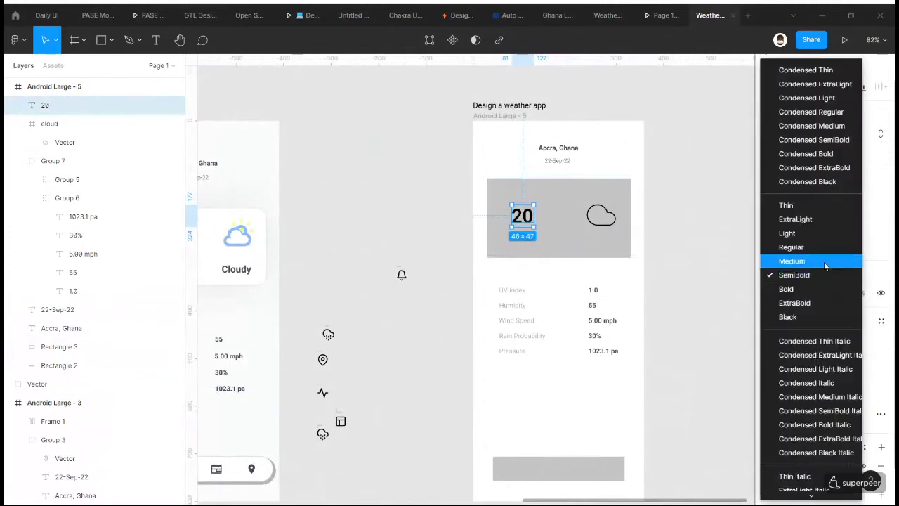
left_click(701, 252)
left_click(663, 254)
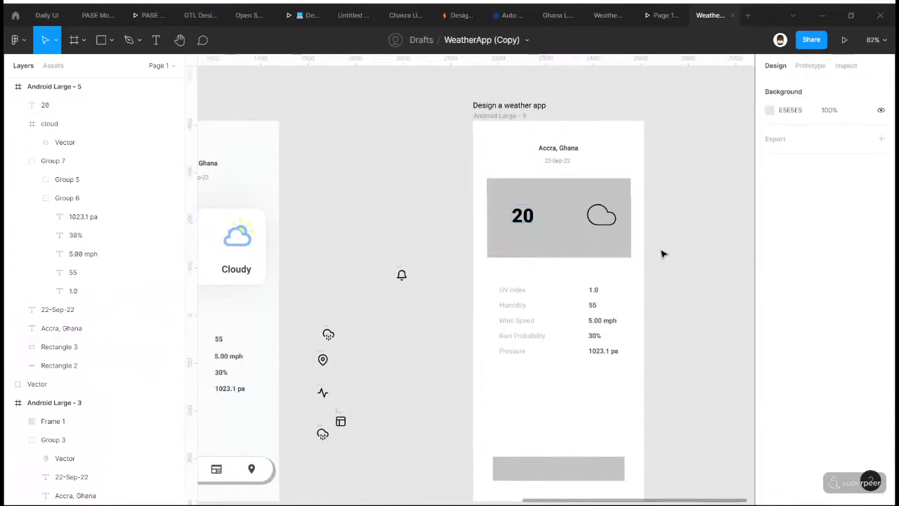
double_click(526, 219)
left_click(455, 204)
left_click(526, 303)
double_click(520, 295)
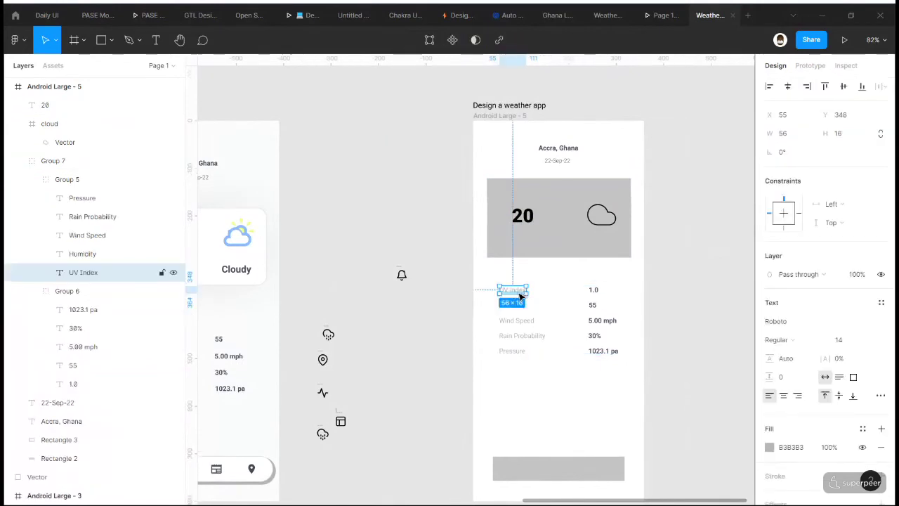
left_click(521, 300)
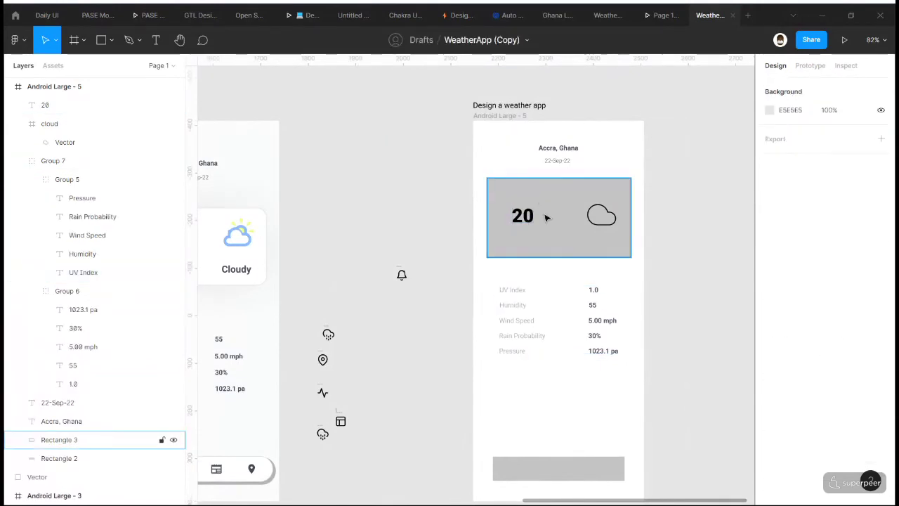
- Duplicate the 20 text to the upper left of the grey card and set the copy's weight to Regular
left_click(528, 218)
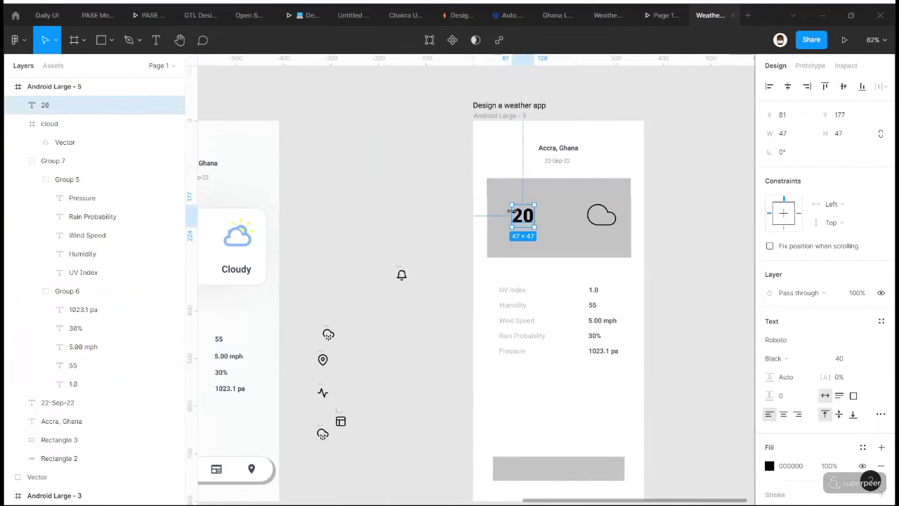
left_click_drag(532, 219, 515, 202, "alt")
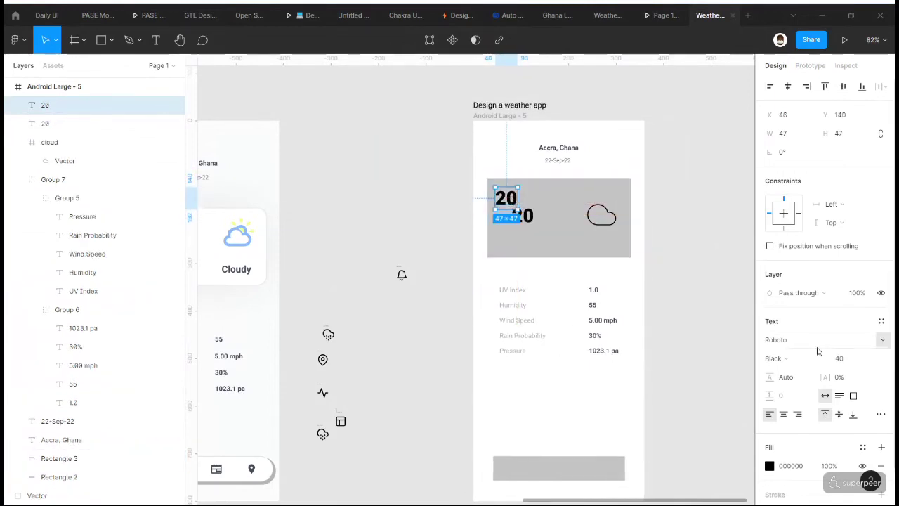
left_click(783, 359)
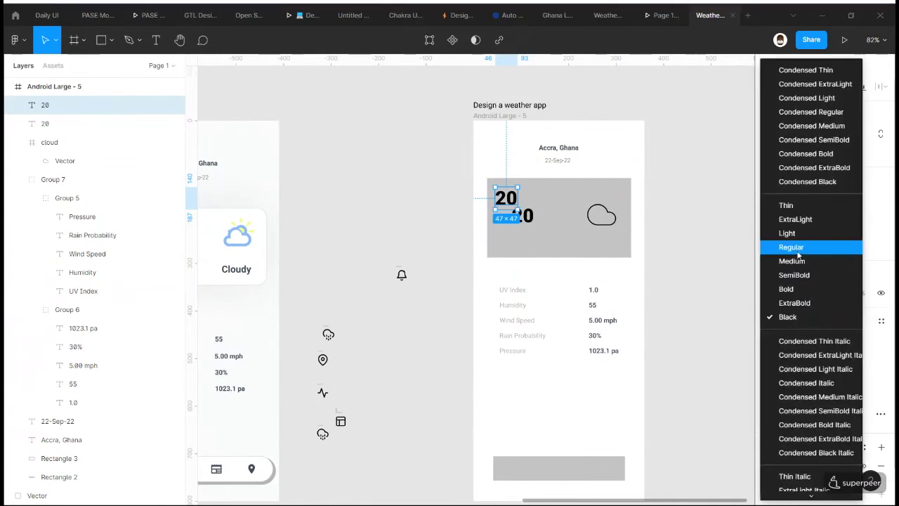
left_click(798, 253)
left_click(794, 359)
left_click(831, 245)
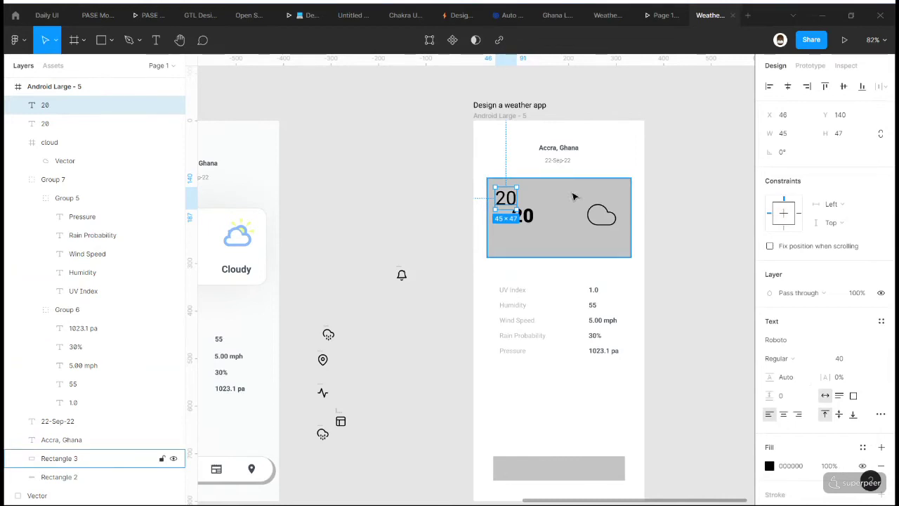
- Replace the text of the duplicated 20 with TEMPERATURE
double_click(503, 198)
key("BackSpace")
type("TEMPERAT")
type("IURE")
key("BackSpace")
key("BackSpace")
key("BackSpace")
key("BackSpace")
type("R")
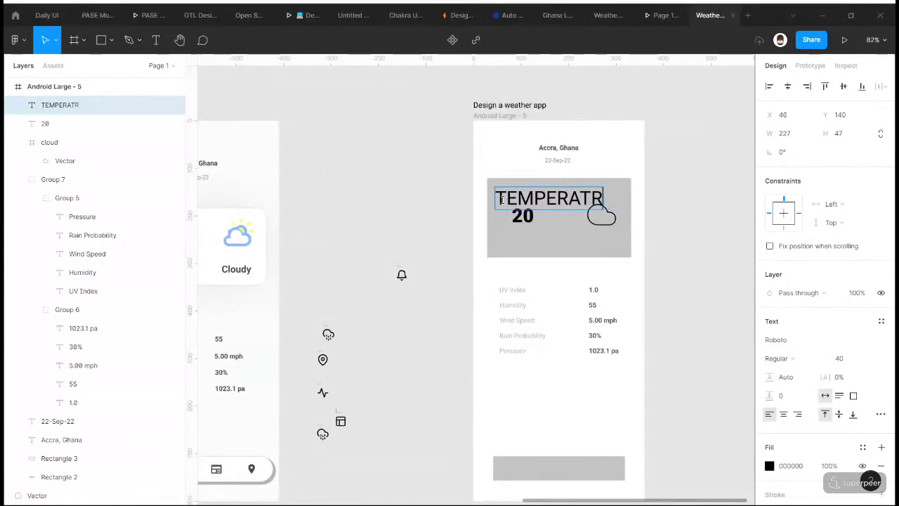
key("BackSpace")
type("URE")
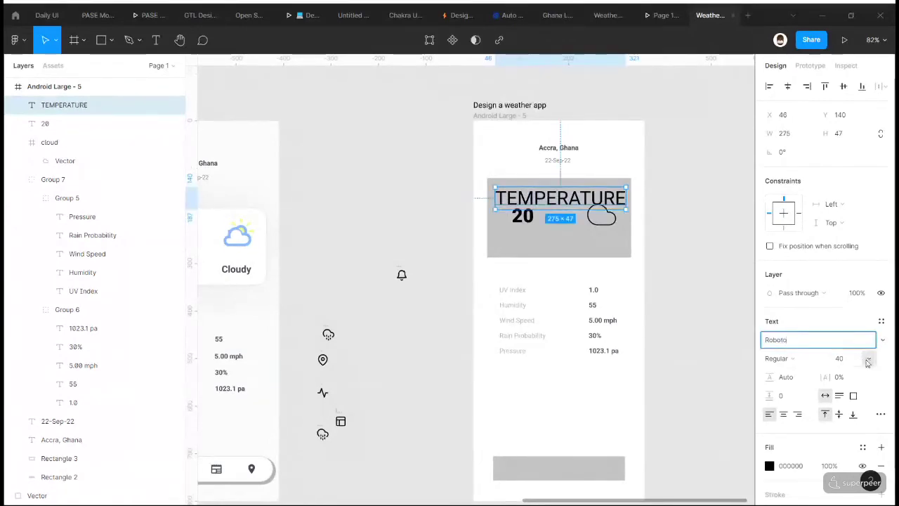
- Set the font size of the TEMPERATURE label to 12
left_click(869, 358)
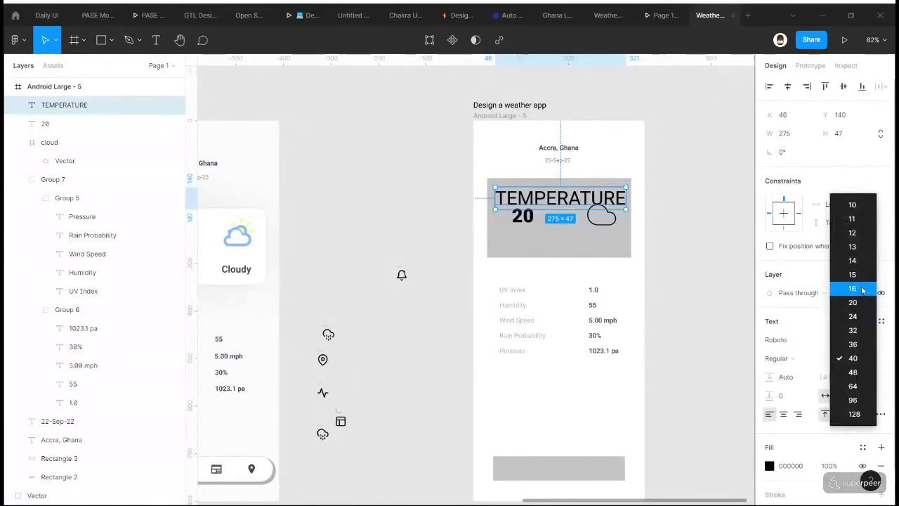
left_click(858, 233)
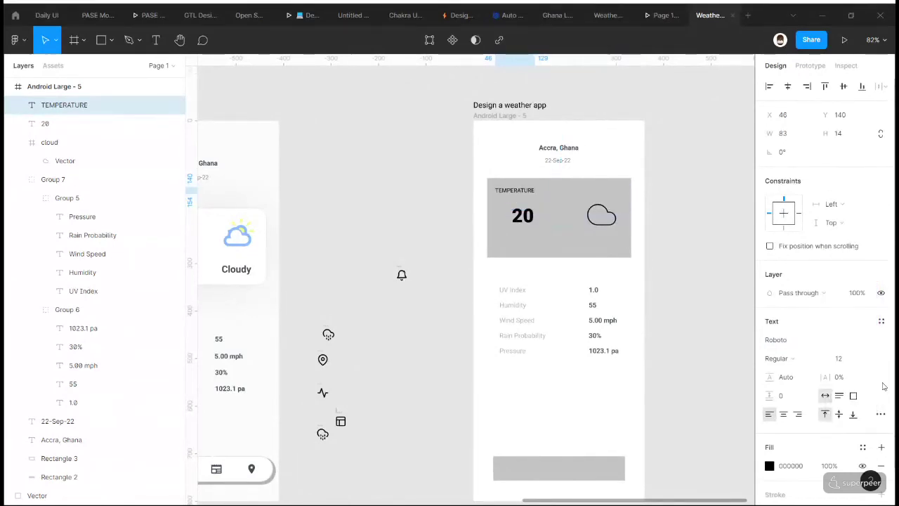
left_click(853, 359)
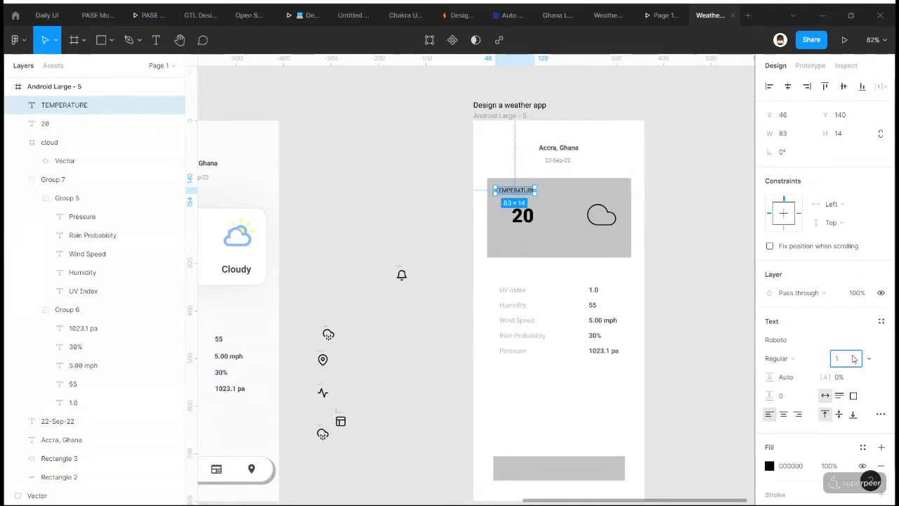
- Line up the TEMPERATURE label and the 20 at X 45 in the grey card and move the cloud icon to X 243, Y 164
scroll(556, 192, "up", 5)
left_click_drag(496, 193, 495, 198)
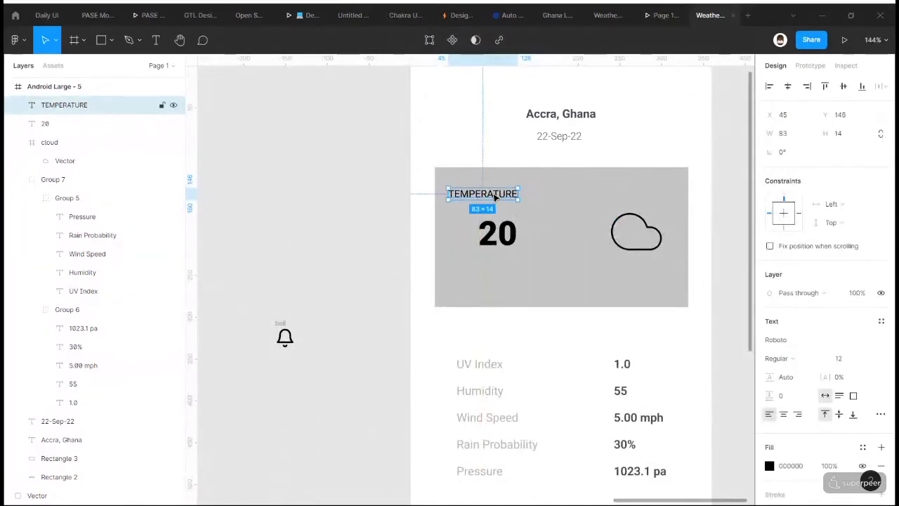
left_click(498, 238)
left_click_drag(498, 241, 469, 242)
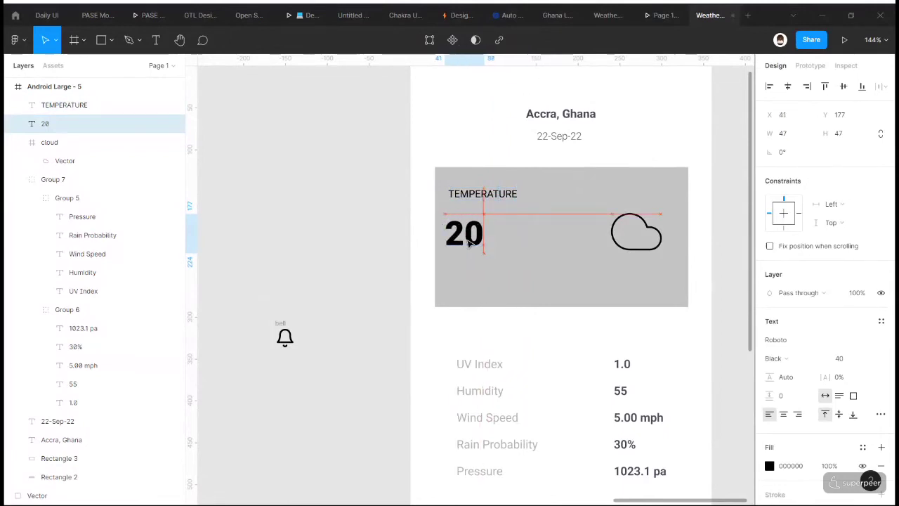
left_click_drag(469, 242, 468, 242)
left_click_drag(639, 237, 646, 239)
- Duplicate the Cloudy text from the Android Large - 3 screen and place the copy under the cloud icon in the grey card
scroll(465, 282, "down", 3)
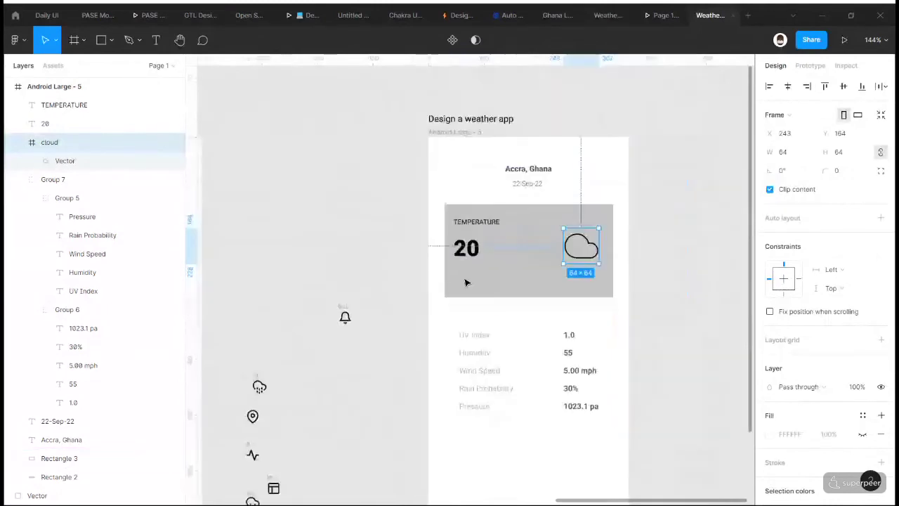
scroll(465, 282, "left", 10)
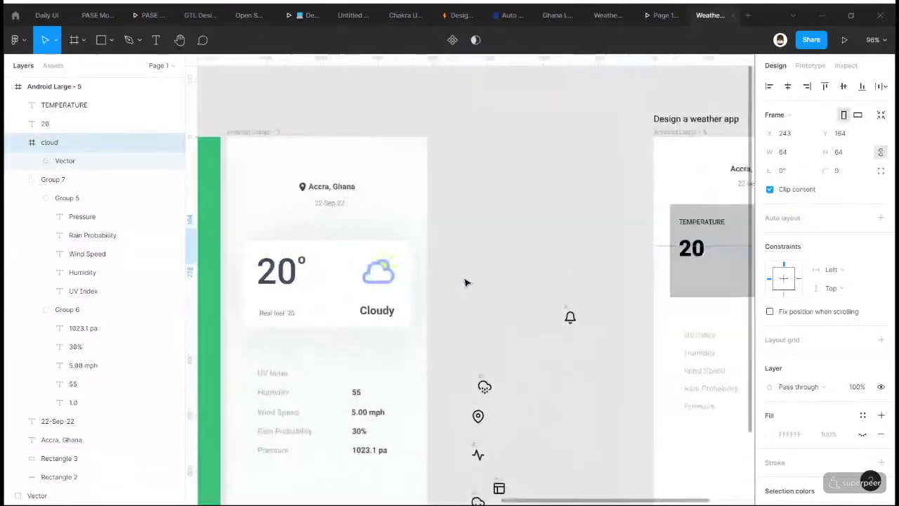
left_click(389, 314)
scroll(391, 319, "right", 2)
left_click_drag(329, 311, 685, 284)
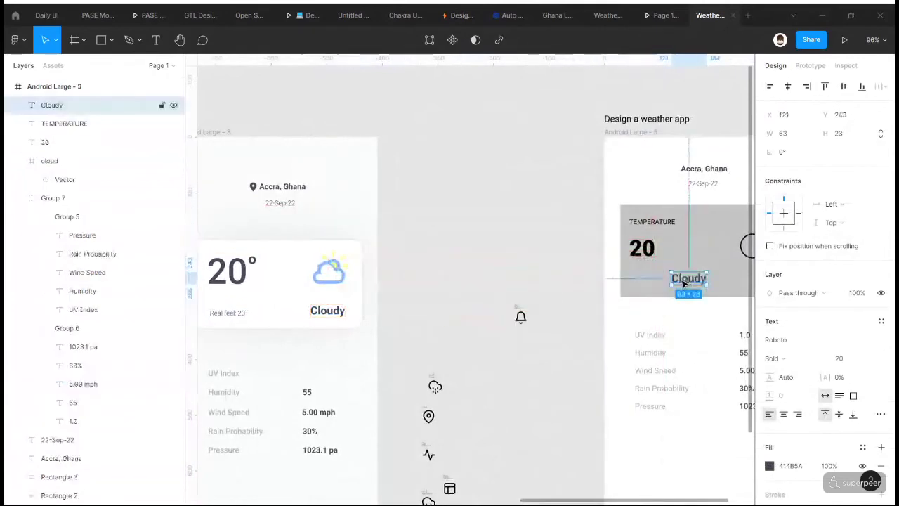
scroll(685, 283, "right", 3)
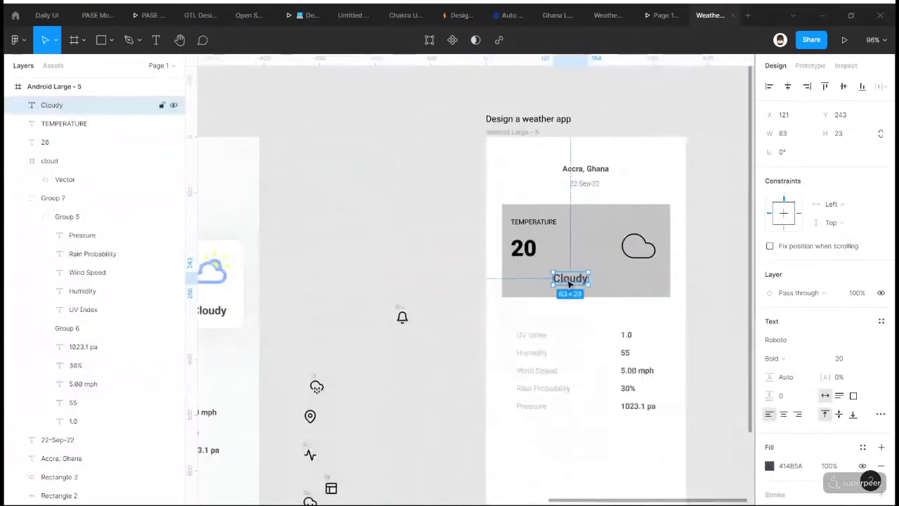
left_click_drag(570, 283, 638, 280)
- Copy the Real feel: 20 text from Android Large - 3 into Android Large - 5 and place it under the 20 in the grey card
scroll(389, 309, "left", 3)
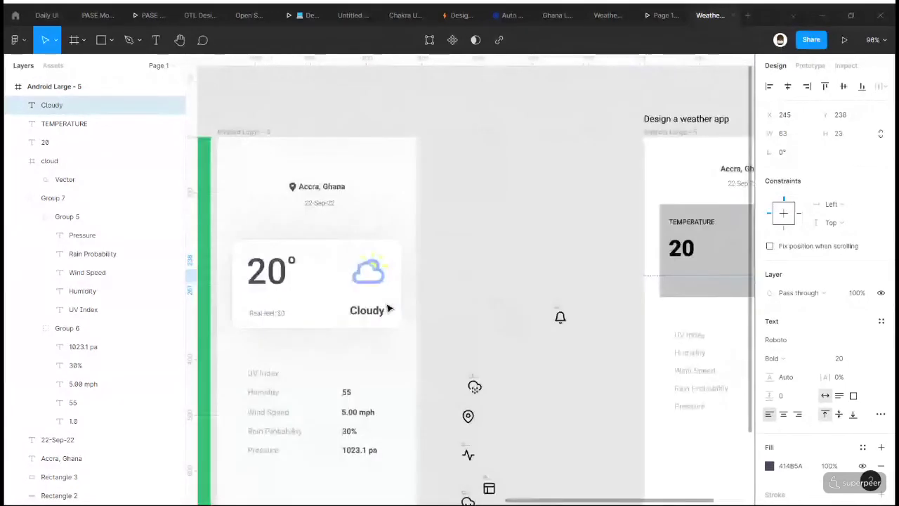
left_click(256, 313)
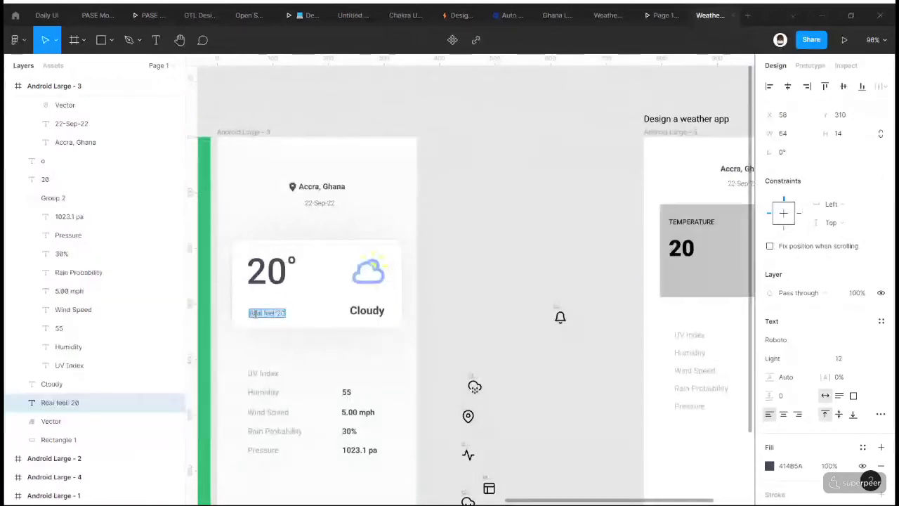
scroll(705, 317, "right", 3)
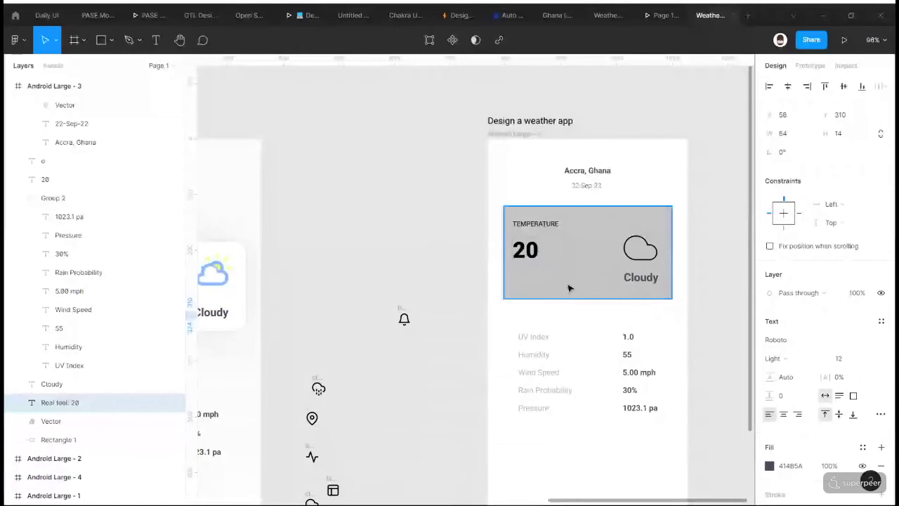
scroll(569, 288, "left", 3)
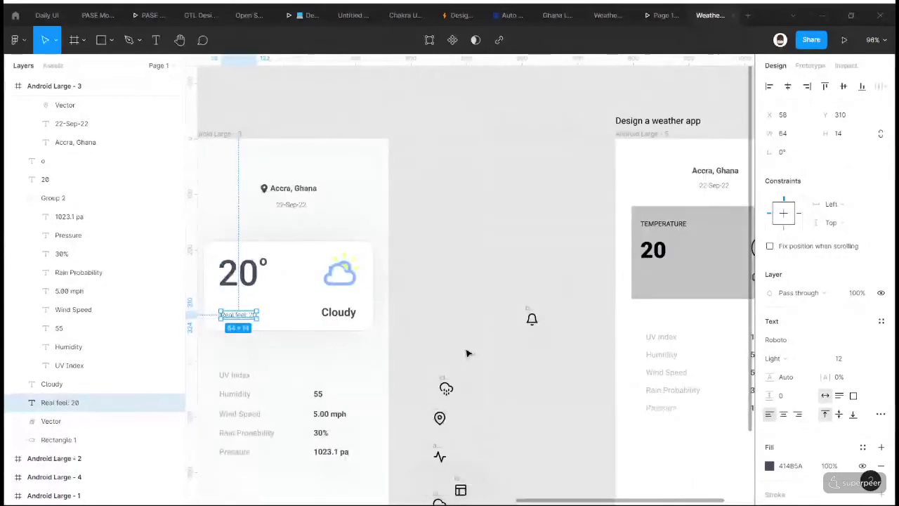
scroll(467, 354, "right", 5)
left_click(416, 134)
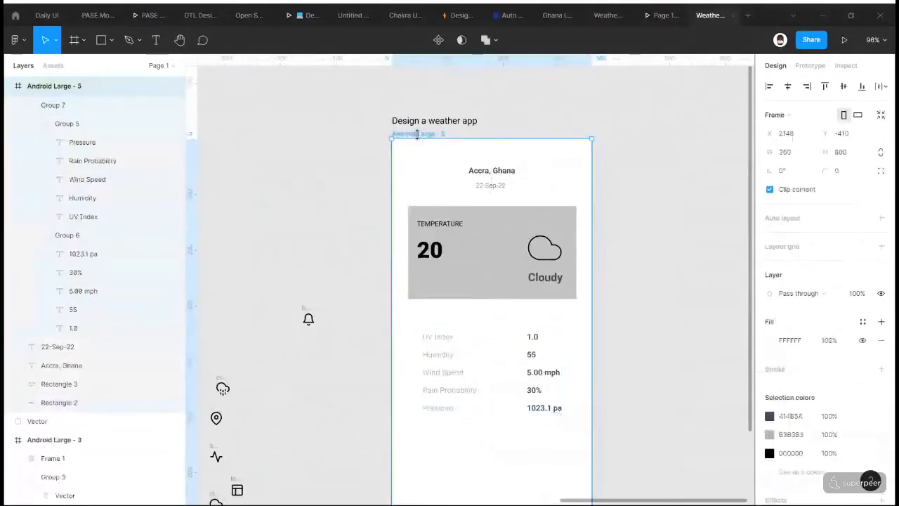
key("ctrl+v")
left_click_drag(450, 313, 441, 284)
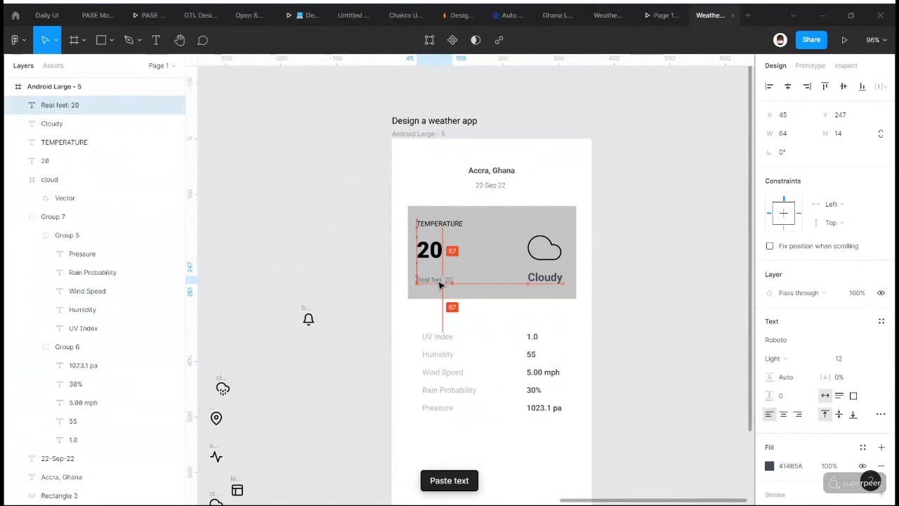
left_click(569, 174)
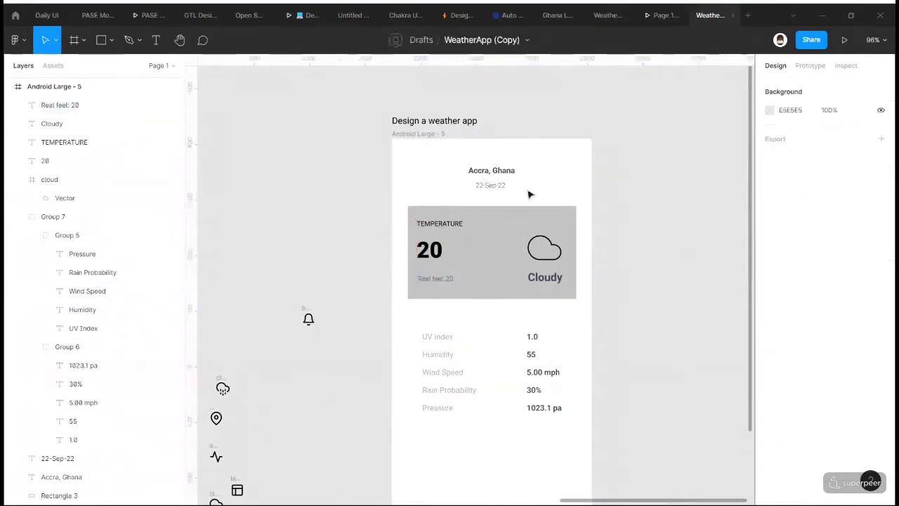
- Set the font weight of the 20 in the grey card to Bold
left_click(439, 256)
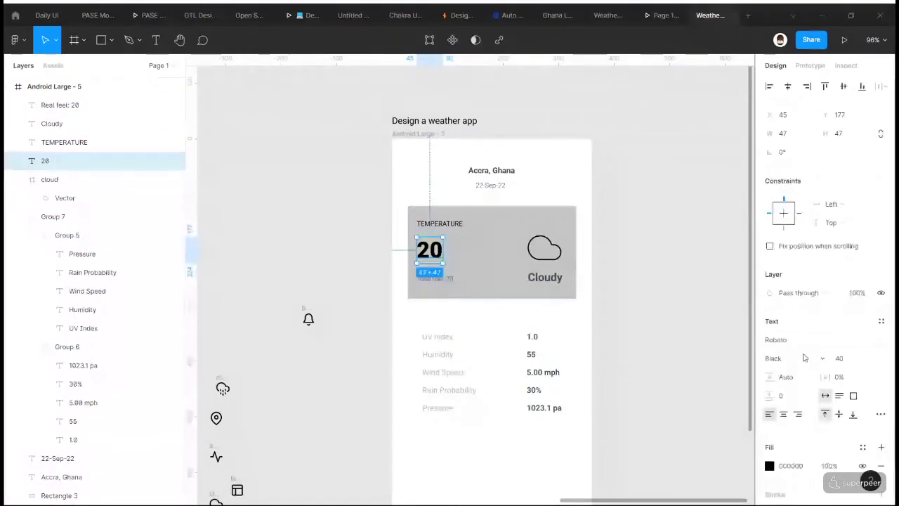
left_click(805, 357)
left_click(786, 316)
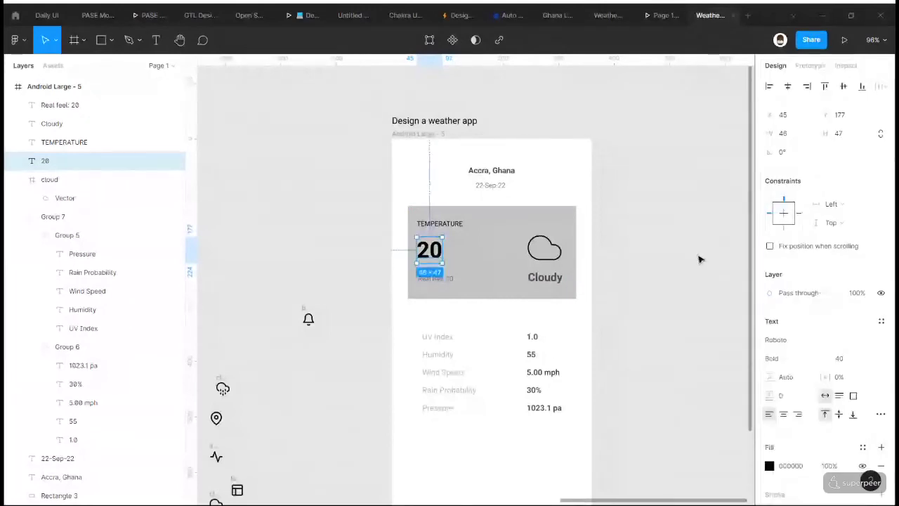
left_click(699, 259)
- Set the weight of the Cloudy text in the grey card to Medium and check the text style of Accra, Ghana
key("ctrl+z")
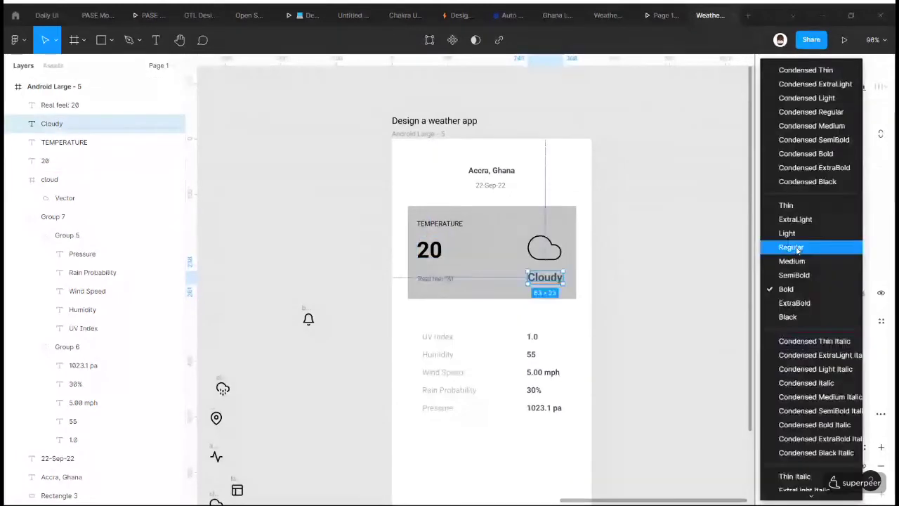
key("Escape")
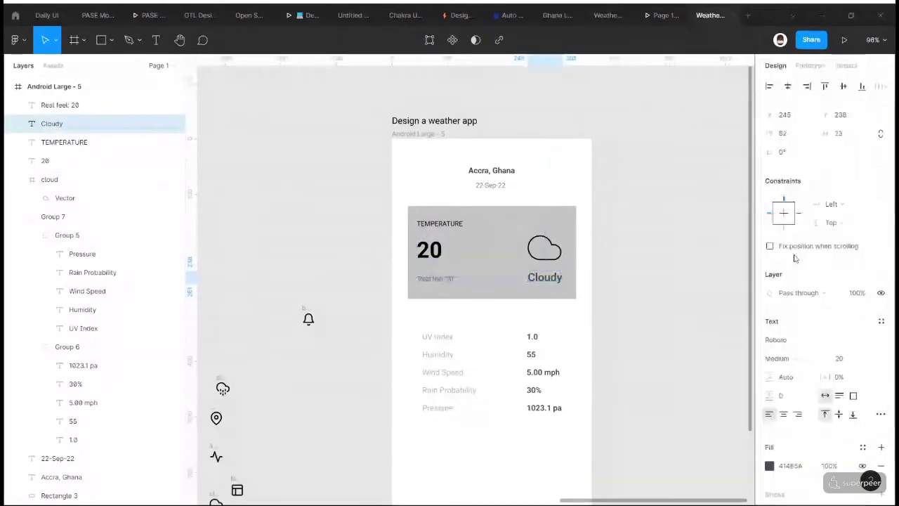
left_click(582, 349)
left_click(559, 277)
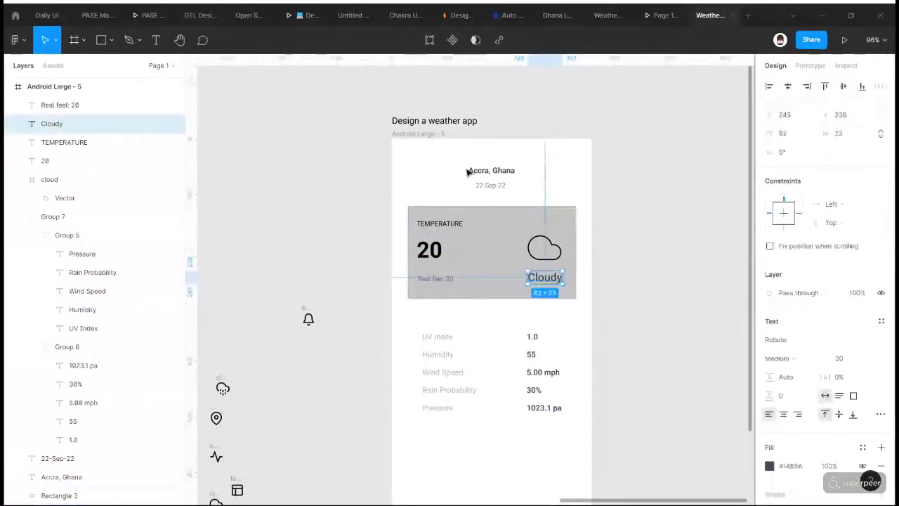
left_click(483, 172)
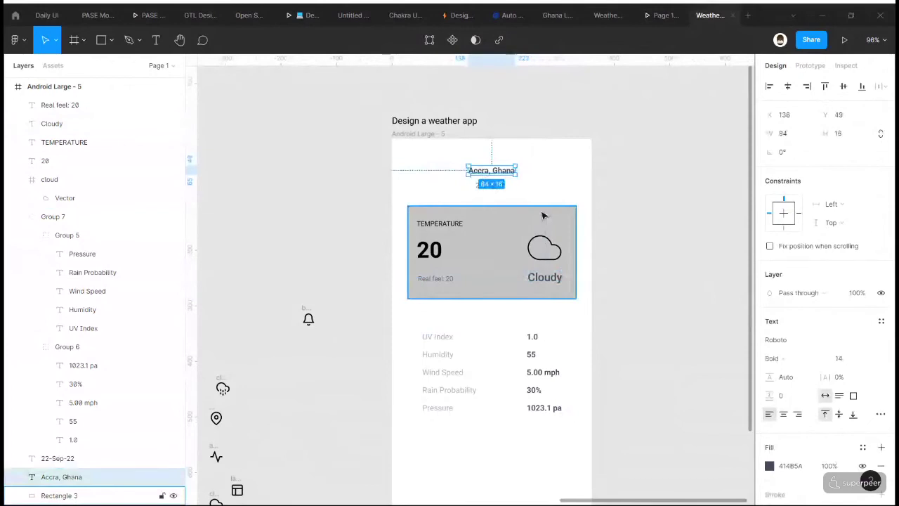
left_click(542, 246)
left_click(616, 309)
- Move the cloud-drizzle icon onto the left end of the grey bar at the bottom of the Android Large - 5 screen
scroll(554, 327, "down", 1)
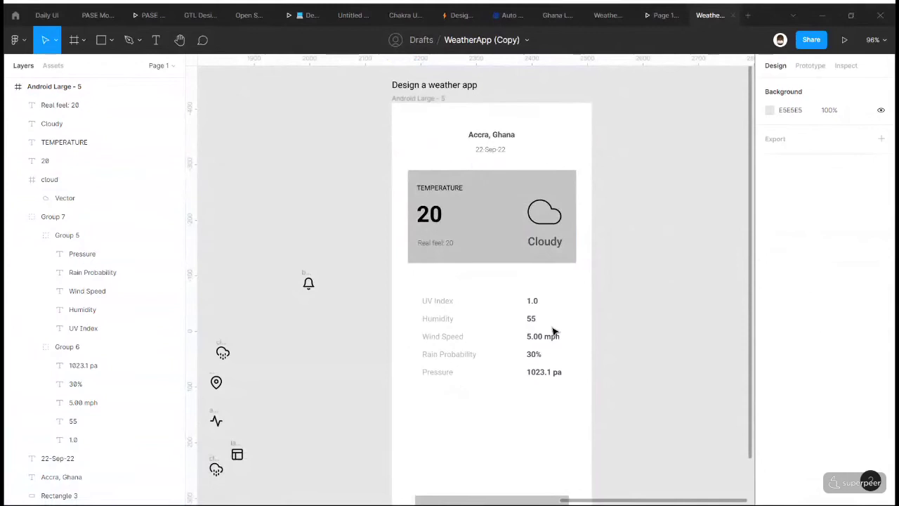
scroll(554, 331, "down", 1)
scroll(392, 326, "down", 3)
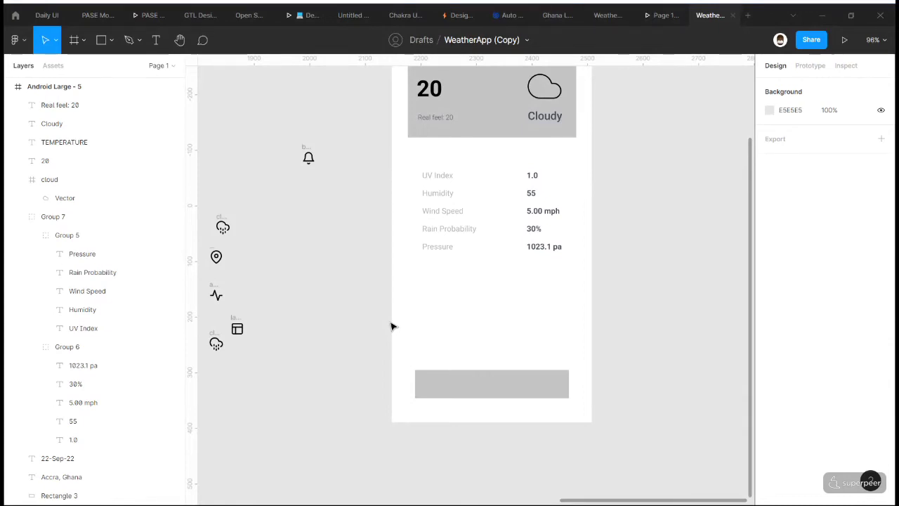
left_click(223, 223)
left_click_drag(223, 219, 434, 379)
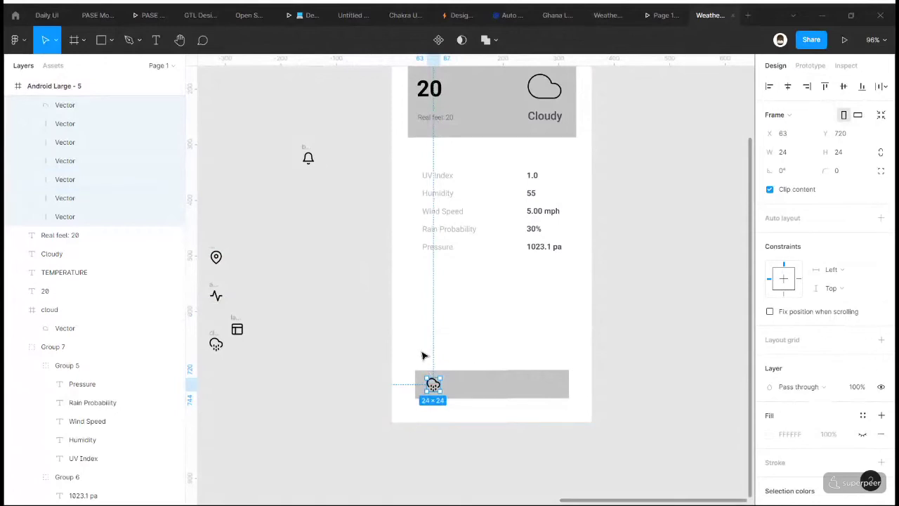
- Place the activity, layout and map-pin icons on the grey bottom bar, in that order after the cloud-drizzle icon
scroll(422, 355, "left", 5)
left_click(378, 294)
left_click_drag(378, 294, 630, 385)
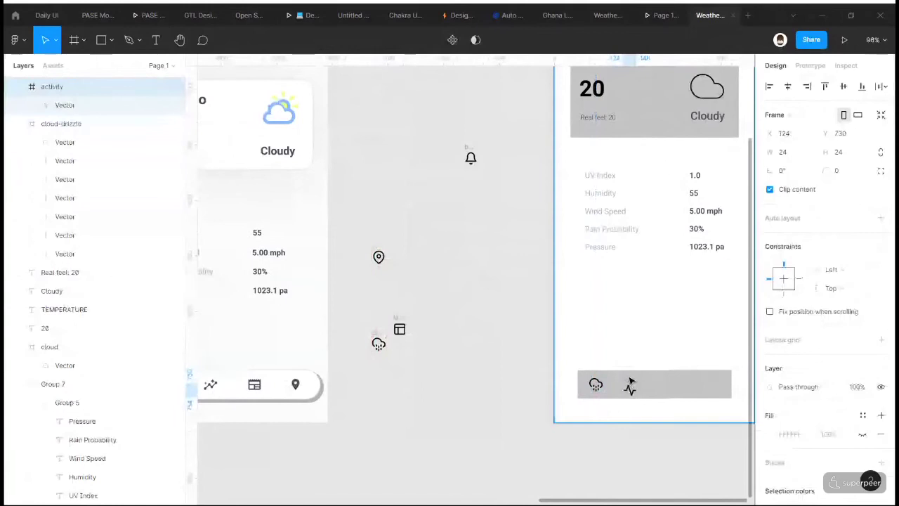
left_click_drag(379, 256, 718, 381)
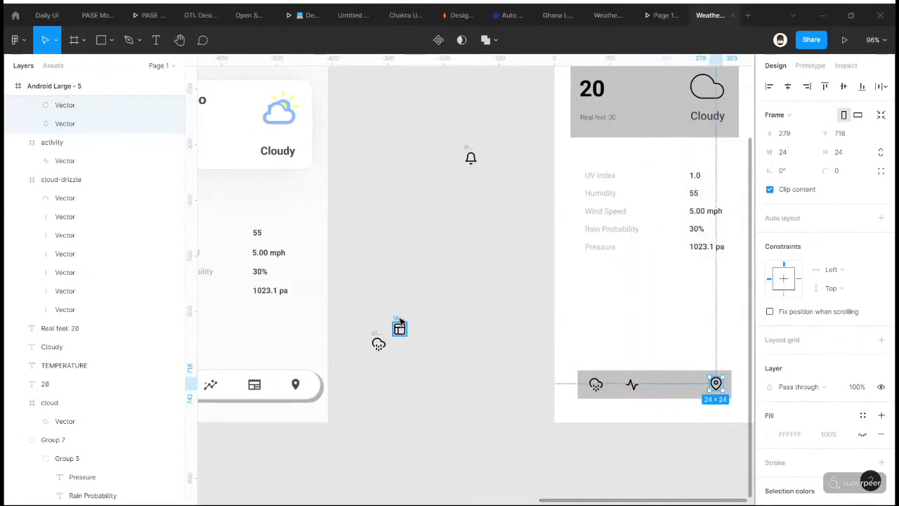
left_click_drag(398, 321, 677, 372)
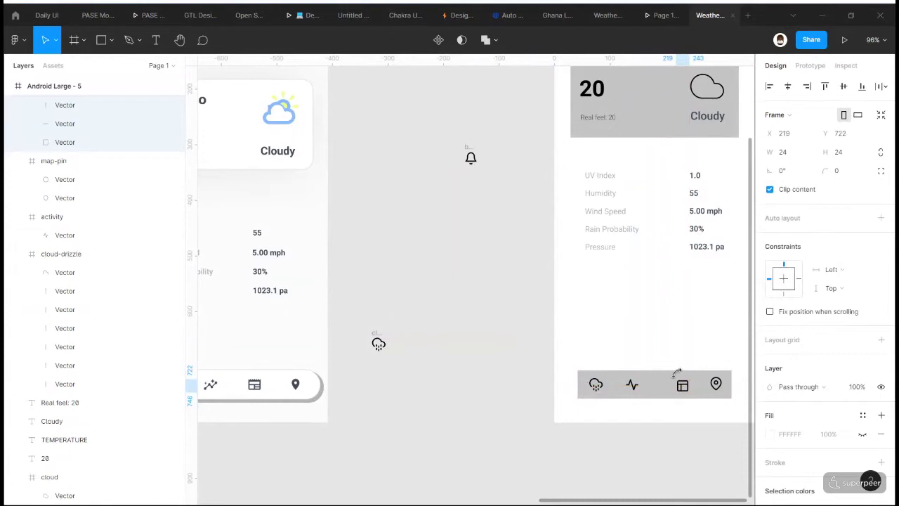
- Combine the four icons on the bottom bar into a horizontal auto layout row
scroll(632, 380, "right", 5)
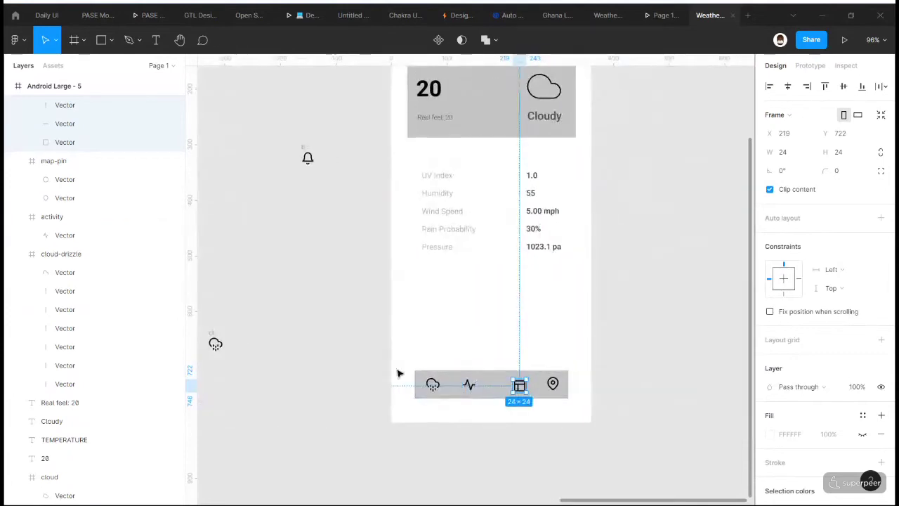
left_click(433, 384)
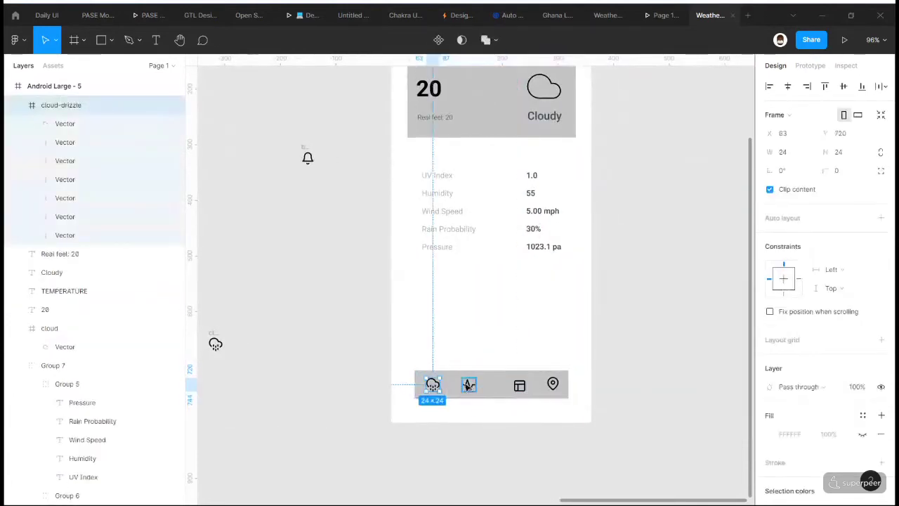
left_click(469, 385, "shift")
left_click(520, 386, "shift")
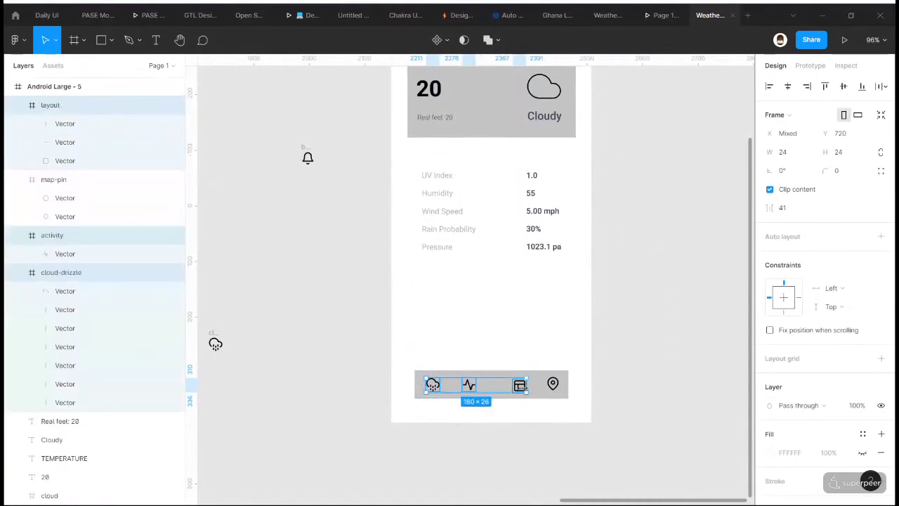
left_click(553, 384, "shift")
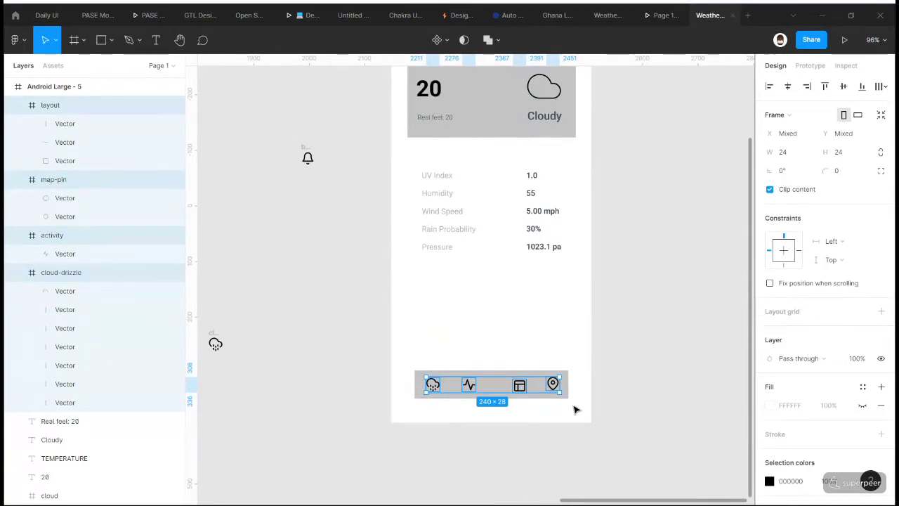
key("shift+a")
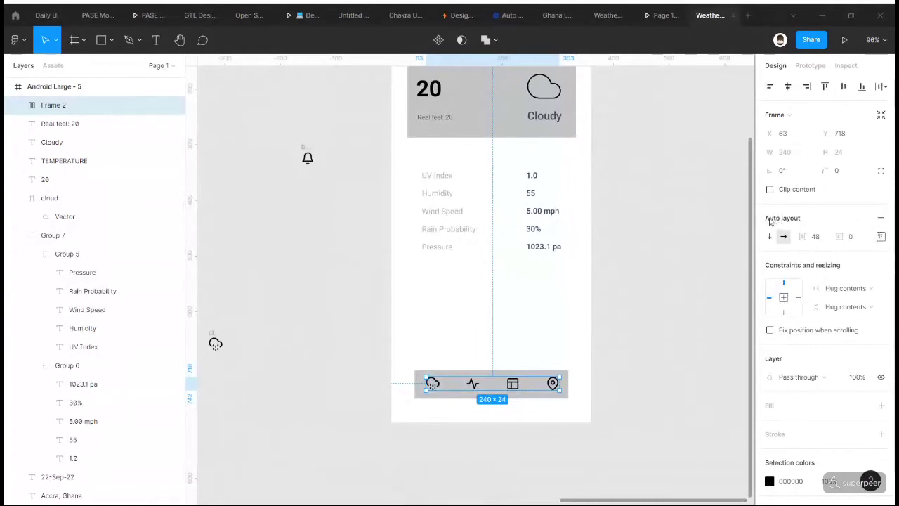
- Set the spacing between the icons in the auto layout row to 72 and centre the row horizontally on the screen
left_click(816, 238)
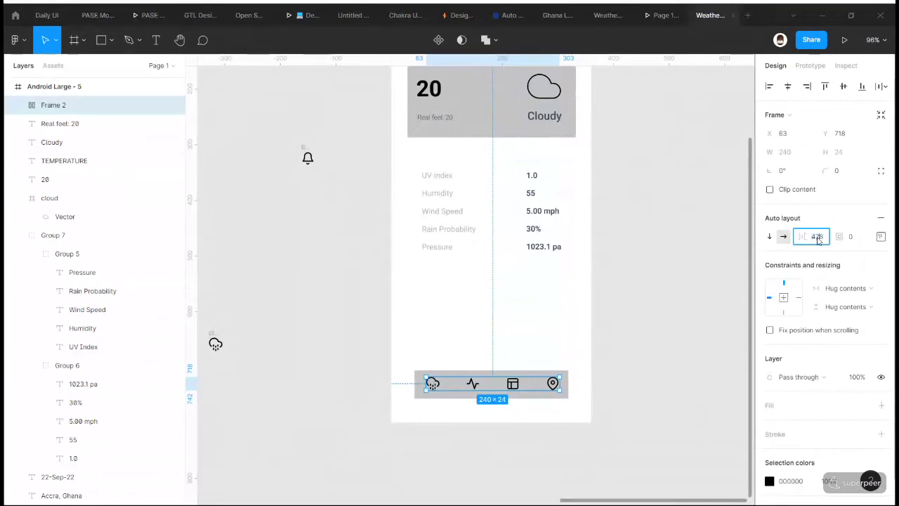
type("72")
key("Return")
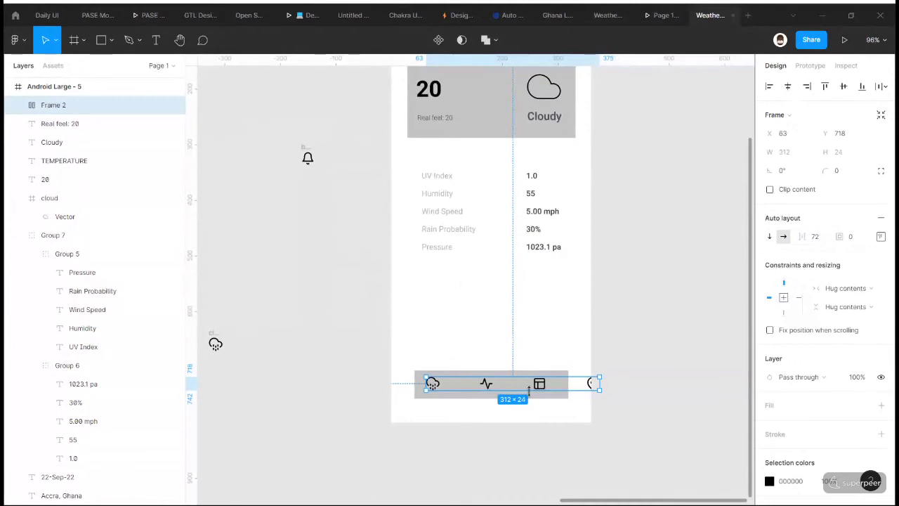
left_click_drag(529, 392, 520, 383)
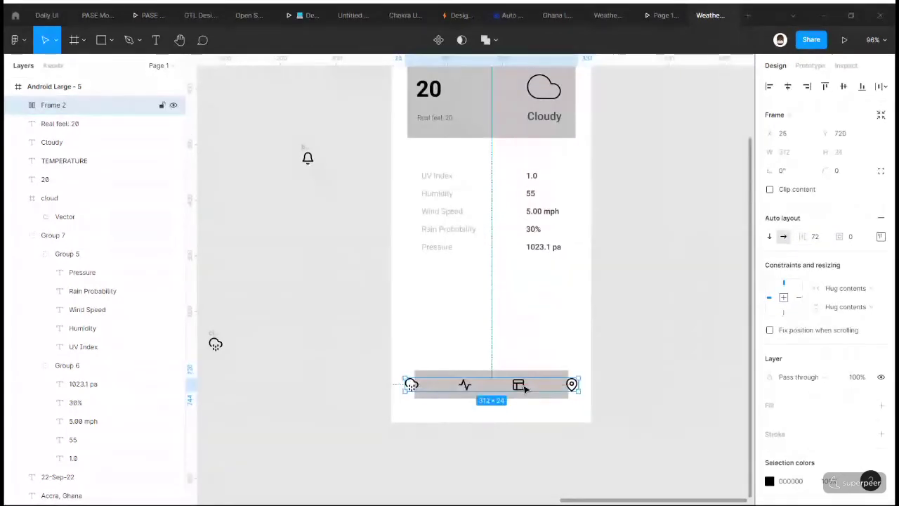
- Open the alignment and padding settings of the bottom icon row's auto layout
left_click(881, 234)
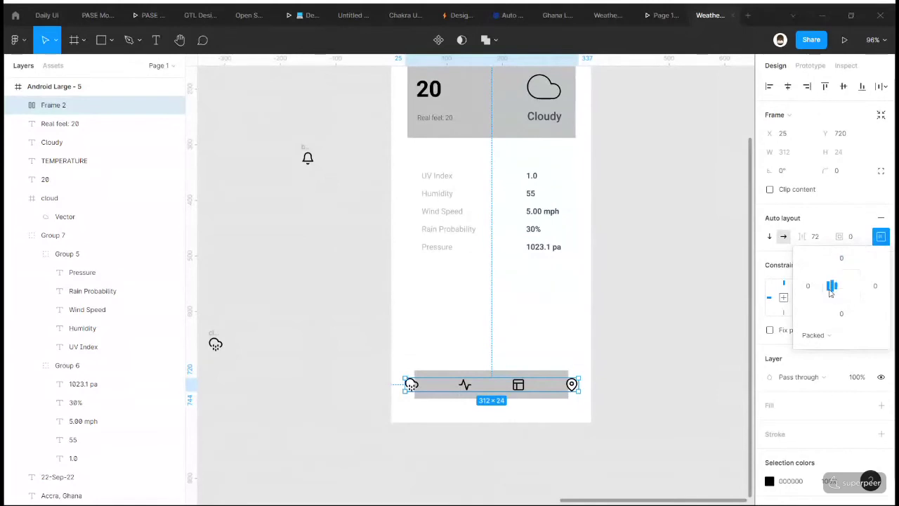
left_click(858, 237)
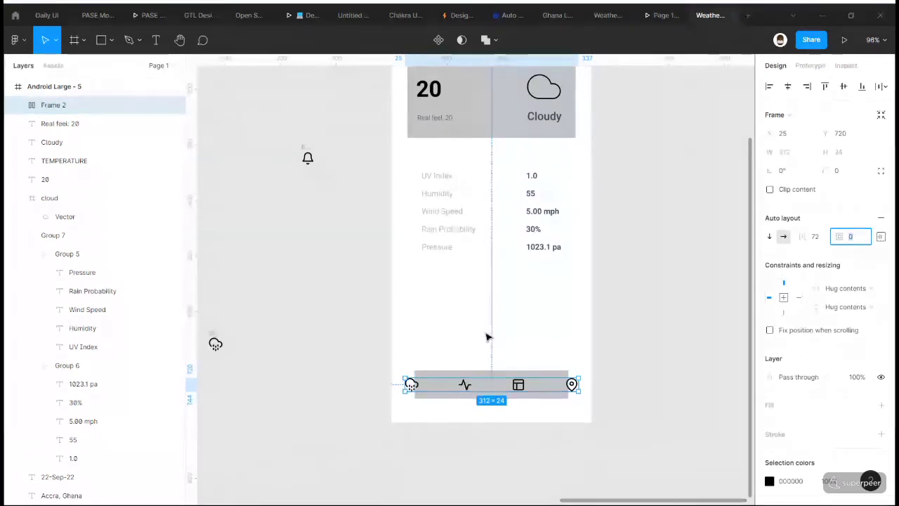
- Move the loose bell icon beside the spare cloud-drizzle icon outside the Android Large - 5 screen
scroll(313, 184, "up", 1)
left_click(307, 180)
left_click_drag(303, 175, 241, 366)
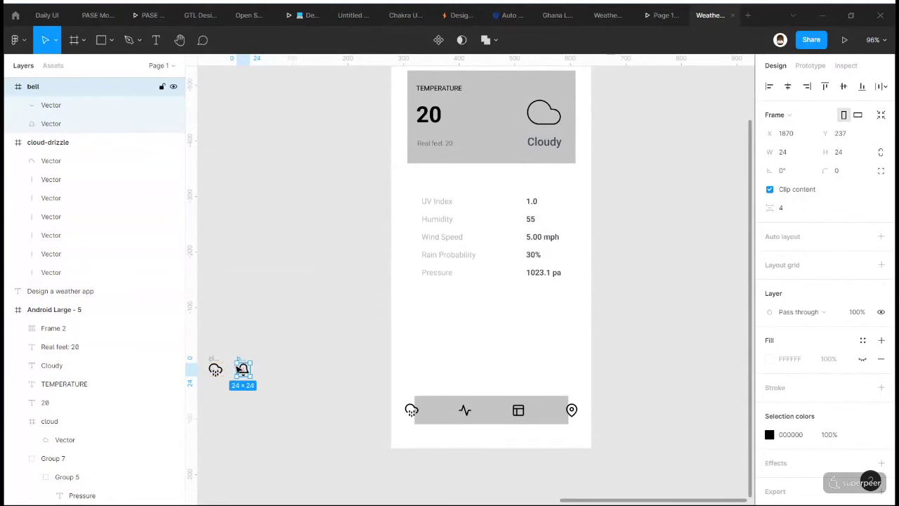
- Draw a grey rectangle about 106 × 39 over the spare cloud-drizzle and bell icons and send it behind them
scroll(240, 368, "up", 3)
key("r")
mouse_move(253, 362)
left_mouse_down()
mouse_move(292, 383)
mouse_move(349, 388)
left_mouse_up()
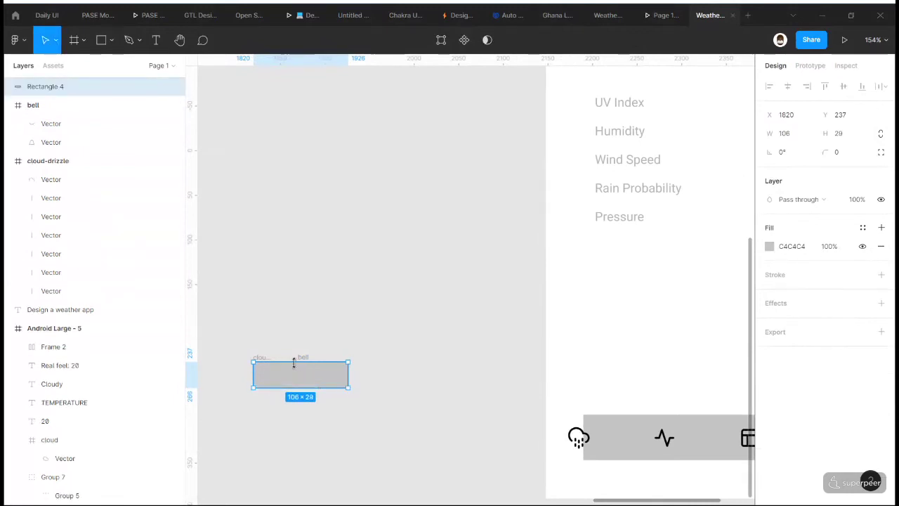
left_click_drag(289, 361, 286, 353)
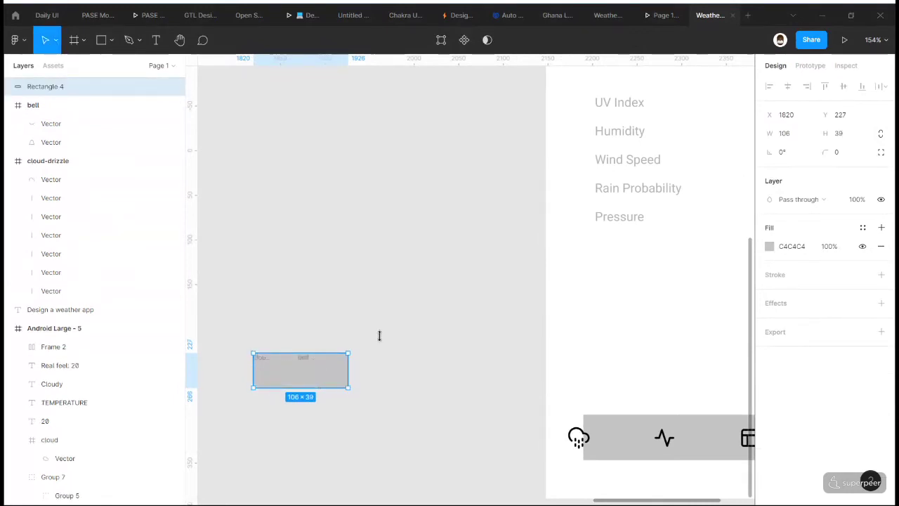
key("bracketleft")
left_click(357, 391)
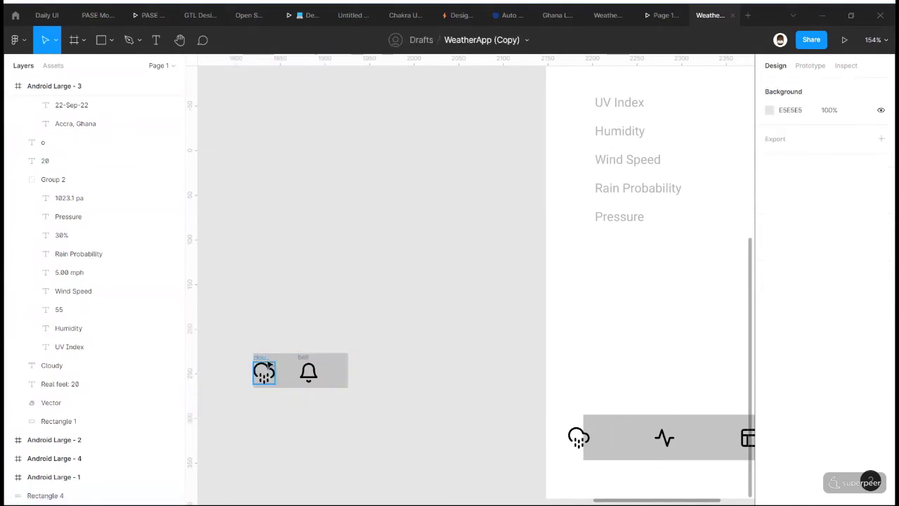
- Group the spare cloud-drizzle and bell icons and centre the group on the small grey rectangle
left_click(264, 370)
left_click(307, 362, "shift")
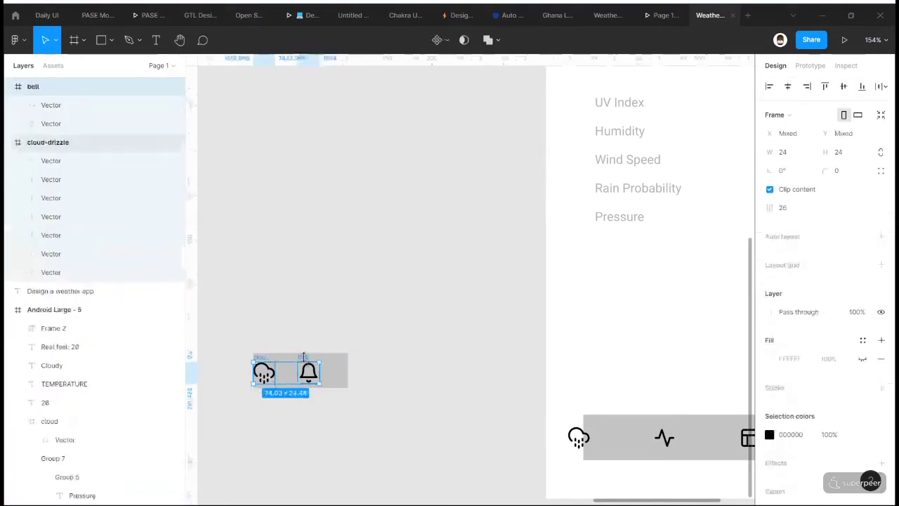
mouse_move(277, 375)
left_mouse_down()
mouse_move(291, 375)
mouse_move(284, 377)
left_mouse_up()
key("ctrl+g")
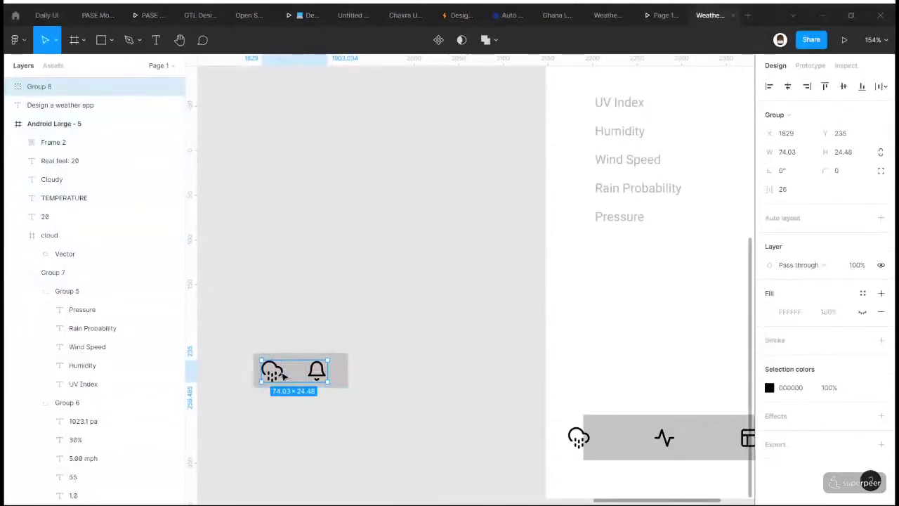
left_click(344, 373, "shift")
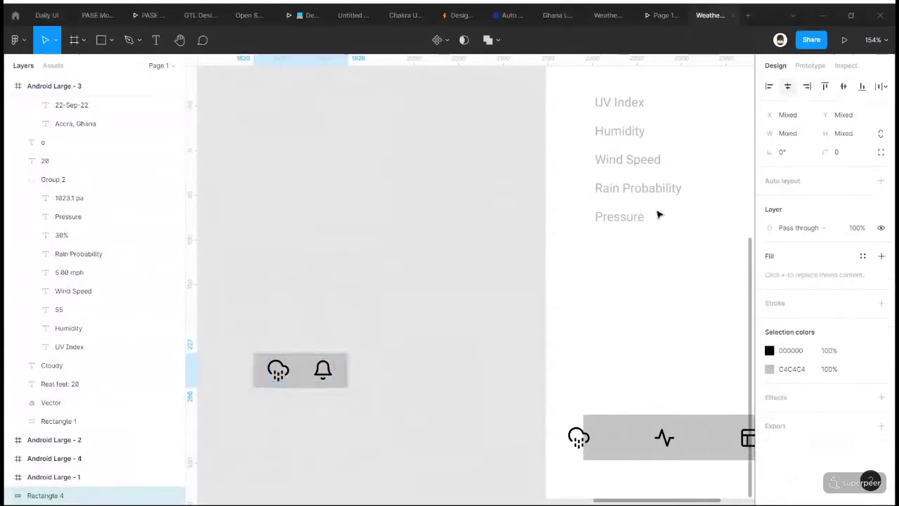
left_click(495, 355)
- Widen the small grey rectangle on both sides to about 176
scroll(496, 355, "left", 3)
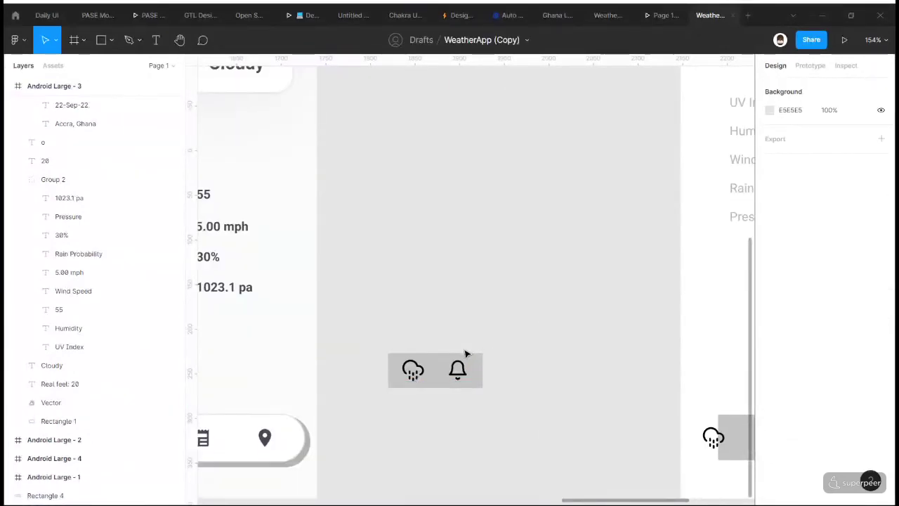
left_click(484, 366)
left_click_drag(484, 367, 510, 368)
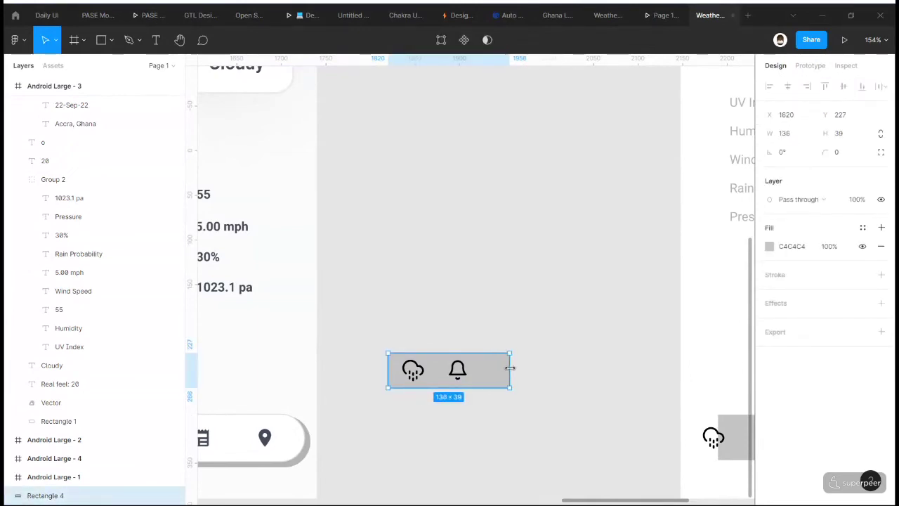
left_click(595, 367)
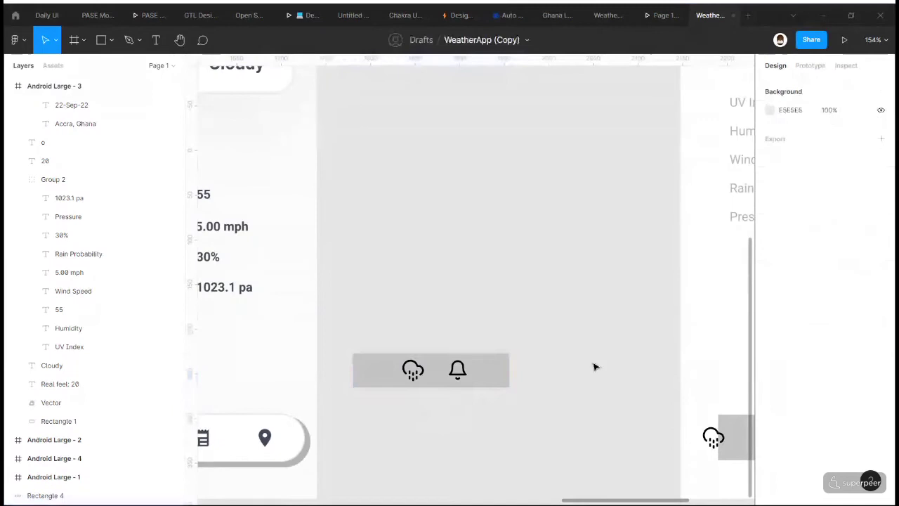
- Centre the two-icon group on the widened rectangle and group the icons and rectangle together
left_click(418, 370)
left_click(492, 373, "shift")
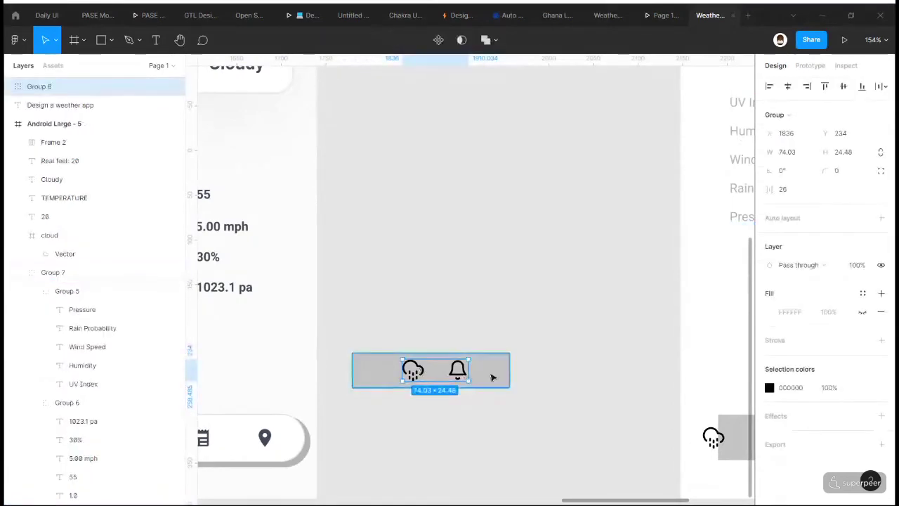
left_click(452, 392)
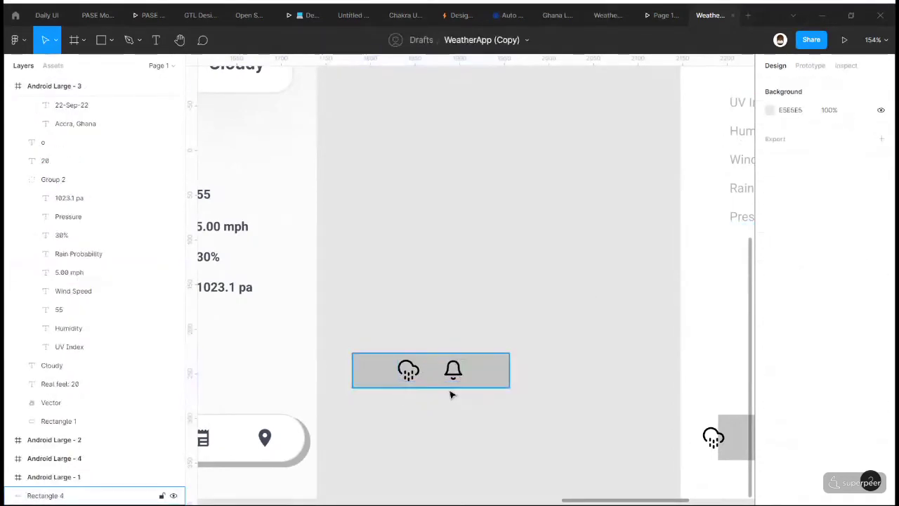
left_click(430, 371)
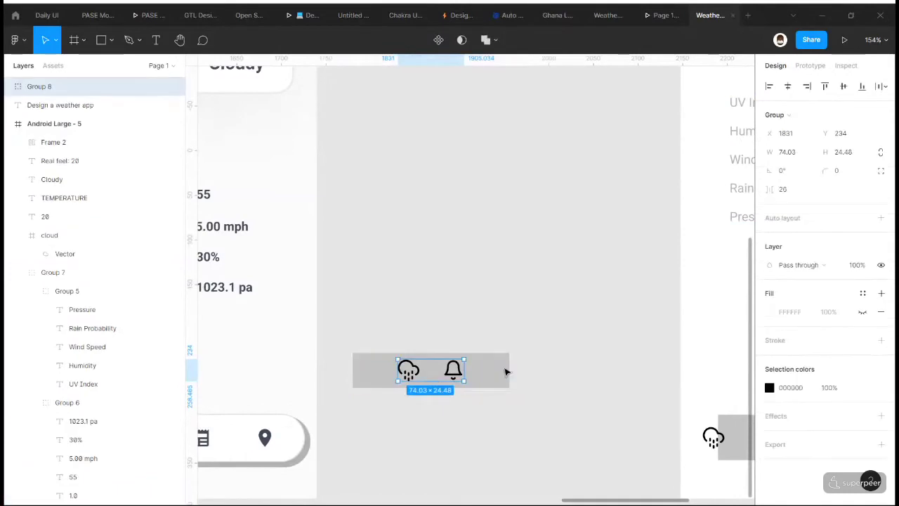
left_click(368, 345)
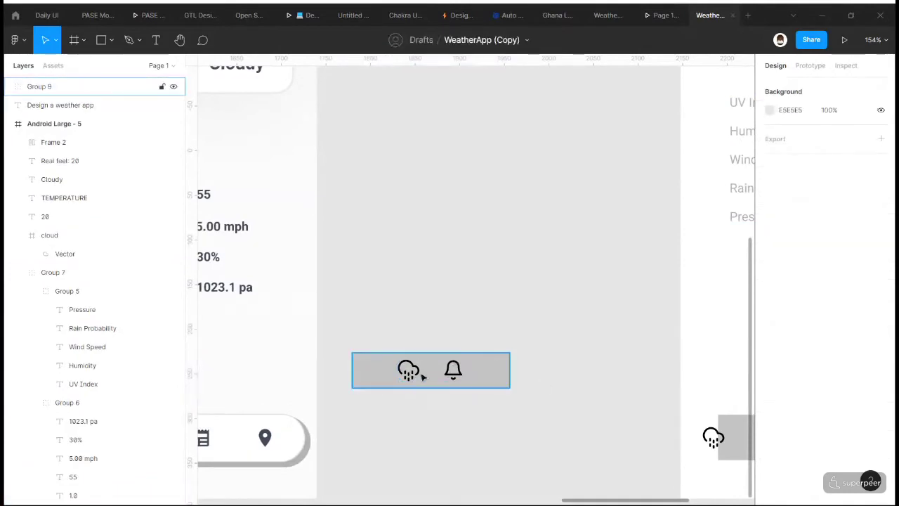
left_click(423, 377)
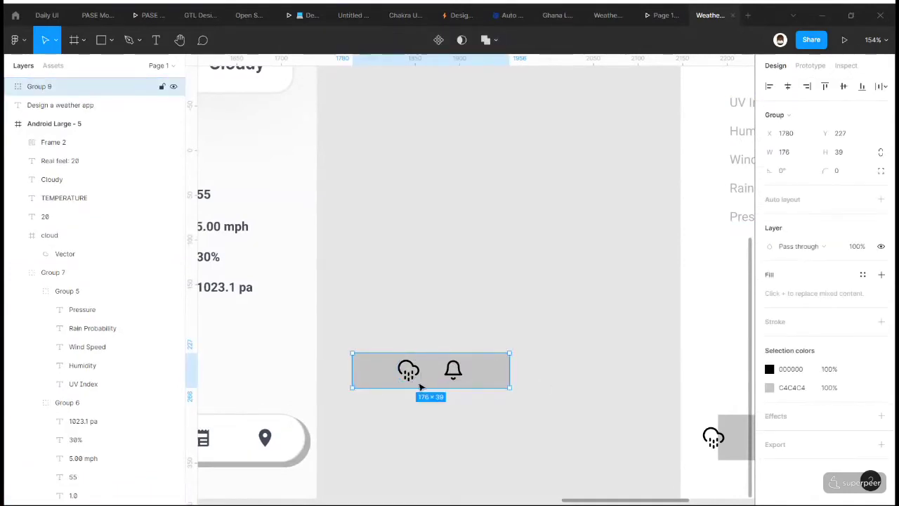
- Move the bell and cloud-drizzle icons apart towards opposite ends of the sample bar, leaving a gap of about 91 between them
double_click(408, 372)
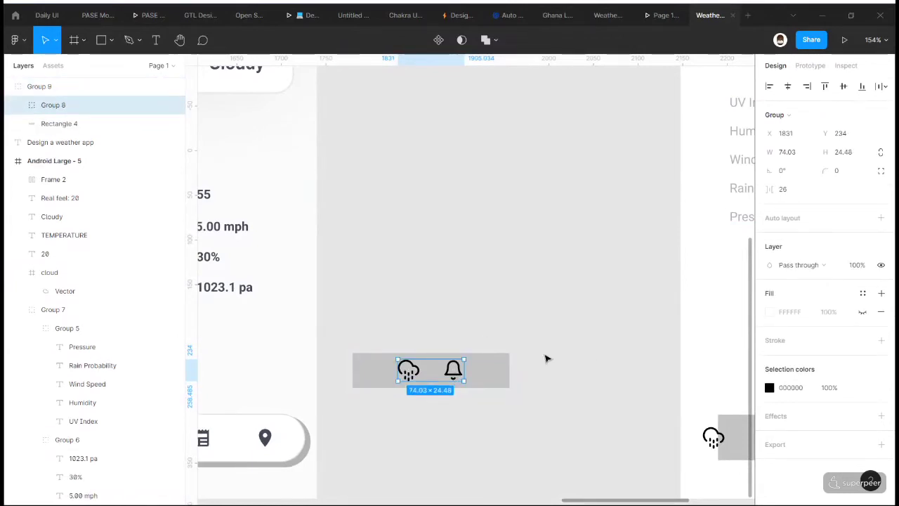
double_click(453, 370)
left_click_drag(453, 370, 482, 372)
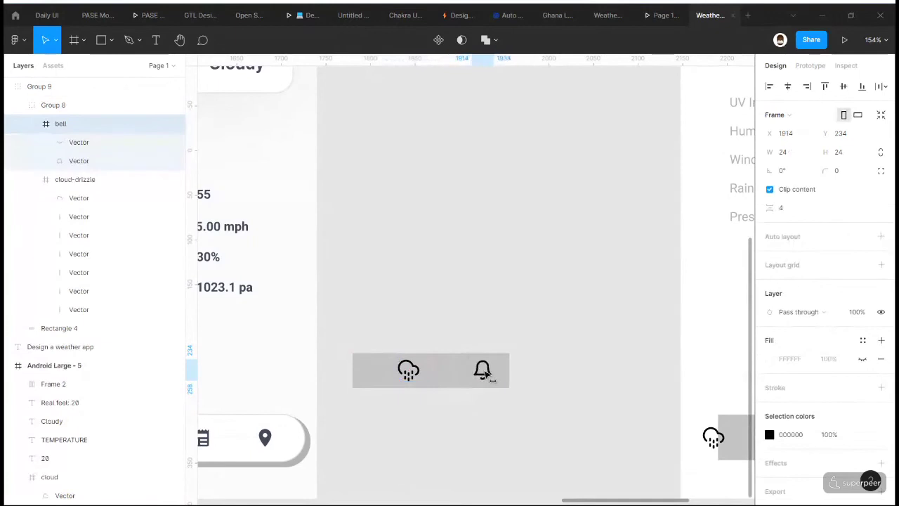
left_click(418, 379)
left_click_drag(418, 380, 390, 384)
left_click(453, 405)
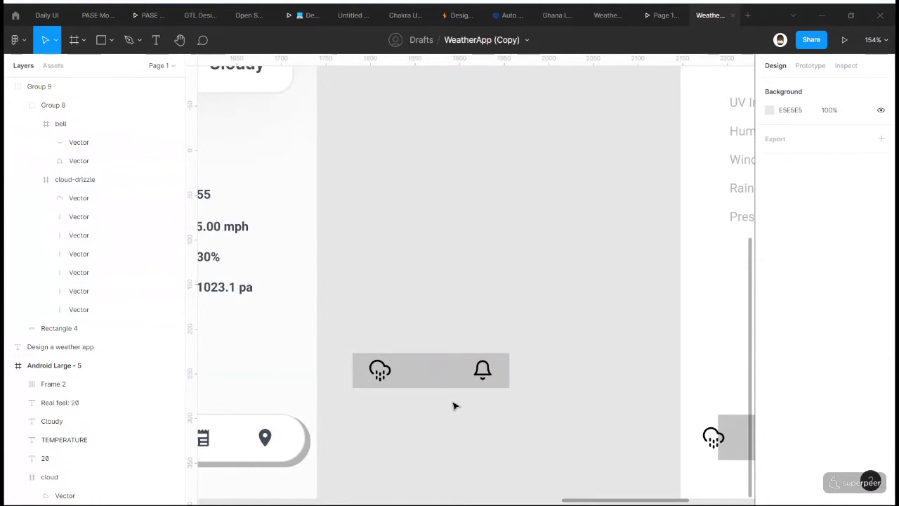
- Compare the space around the icons in the sample bar with the bottom bar on the Android Large - 5 screen
scroll(531, 378, "right", 3)
scroll(532, 378, "down", 3)
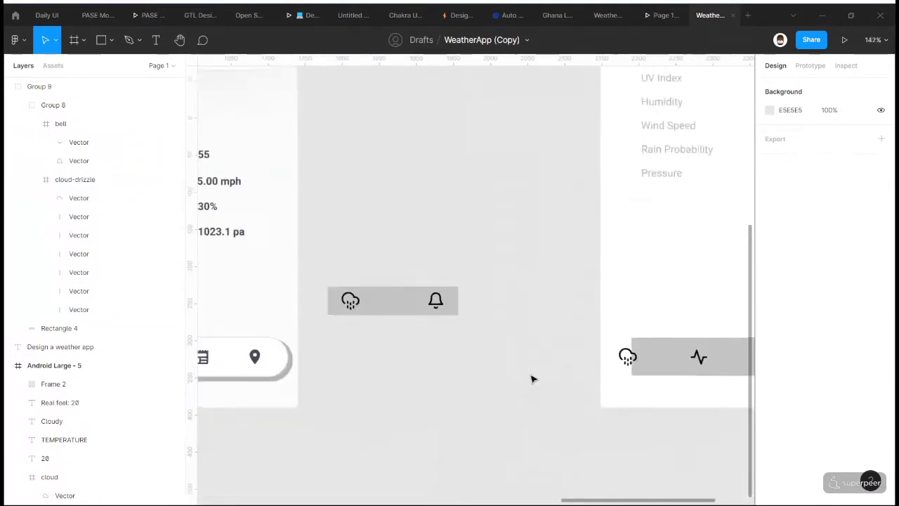
scroll(532, 377, "right", 4)
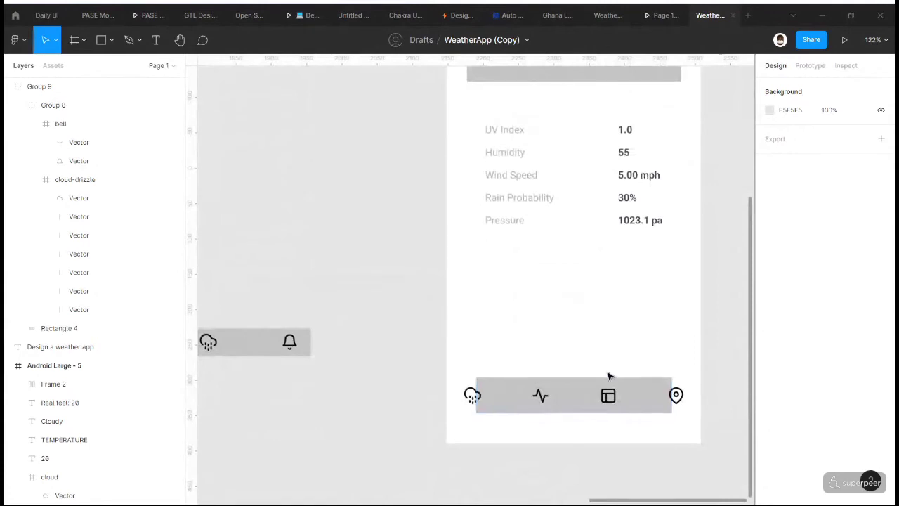
scroll(367, 405, "left", 2)
left_click(330, 344)
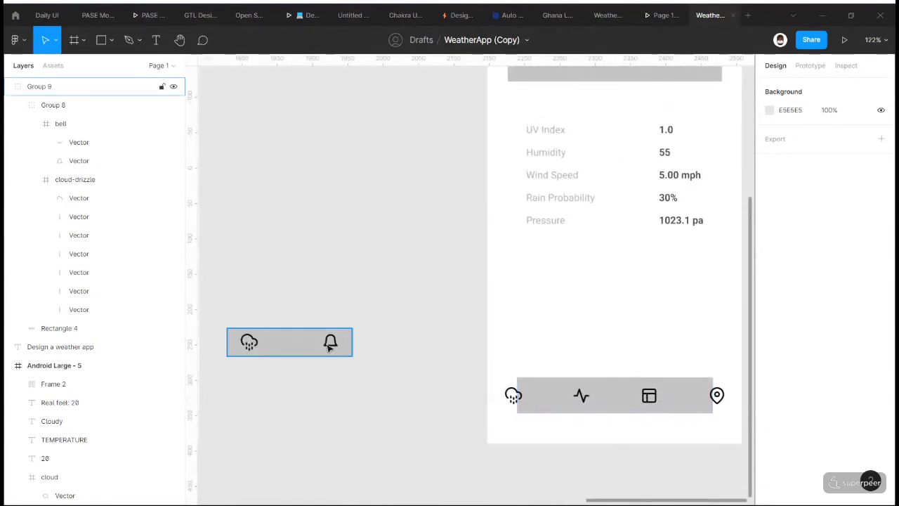
left_click(330, 344)
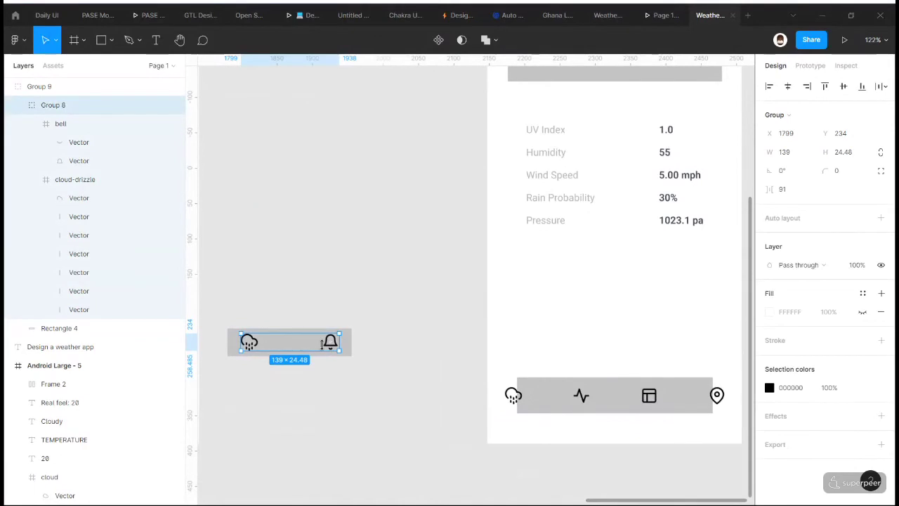
scroll(322, 343, "up", 5)
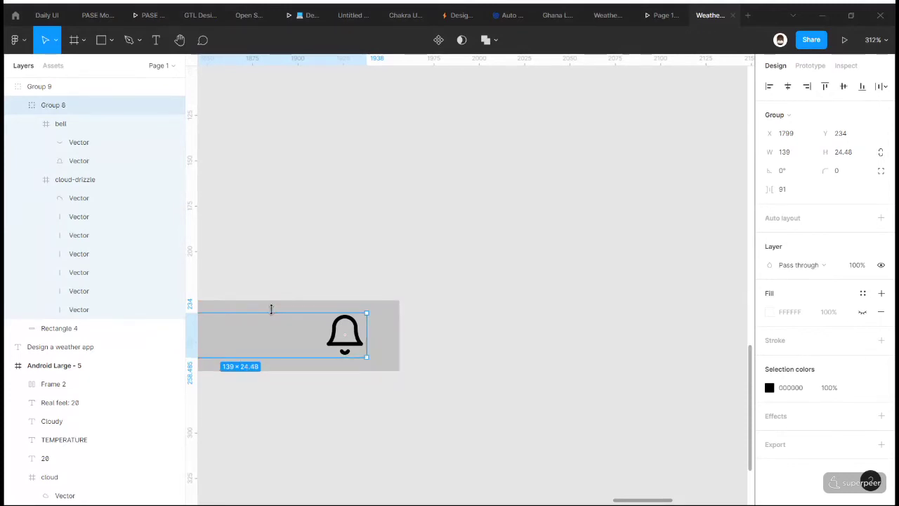
scroll(211, 337, "down", 5)
- Delete the grey rectangle behind the icon row at the bottom of the Android Large - 5 screen
left_click(53, 383)
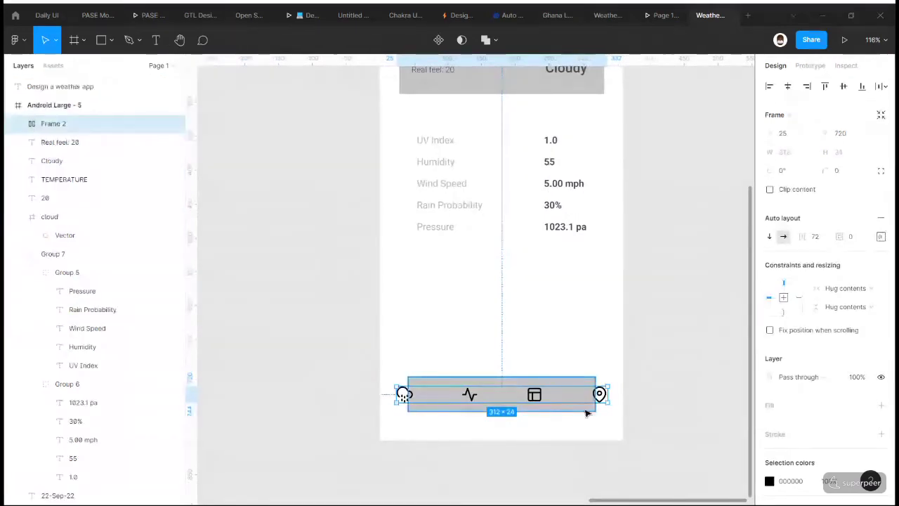
left_click(586, 409)
key("Delete")
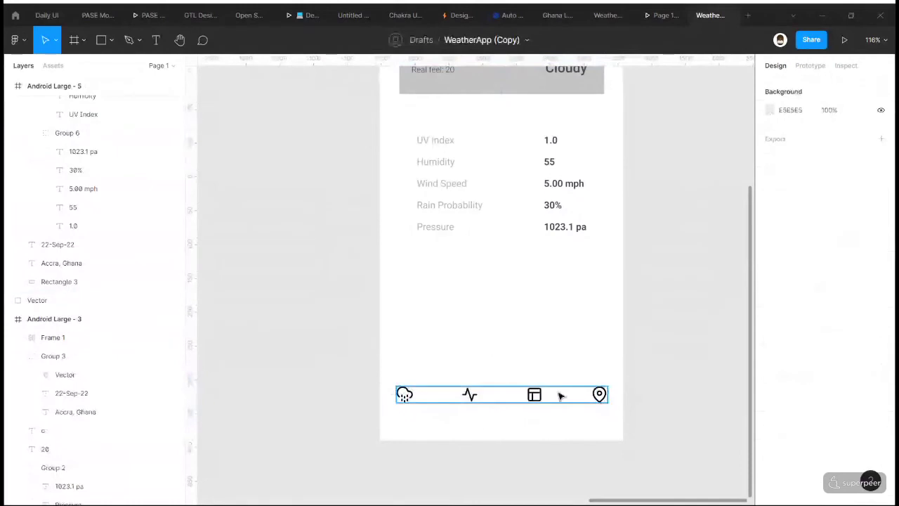
- Open the auto layout padding value of the bottom icon row and leave it as it is
left_click(562, 395)
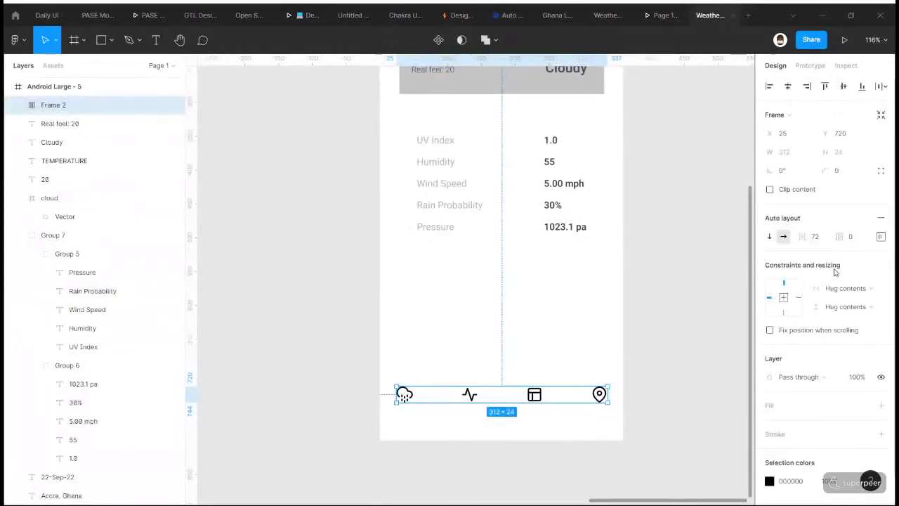
left_click(858, 242)
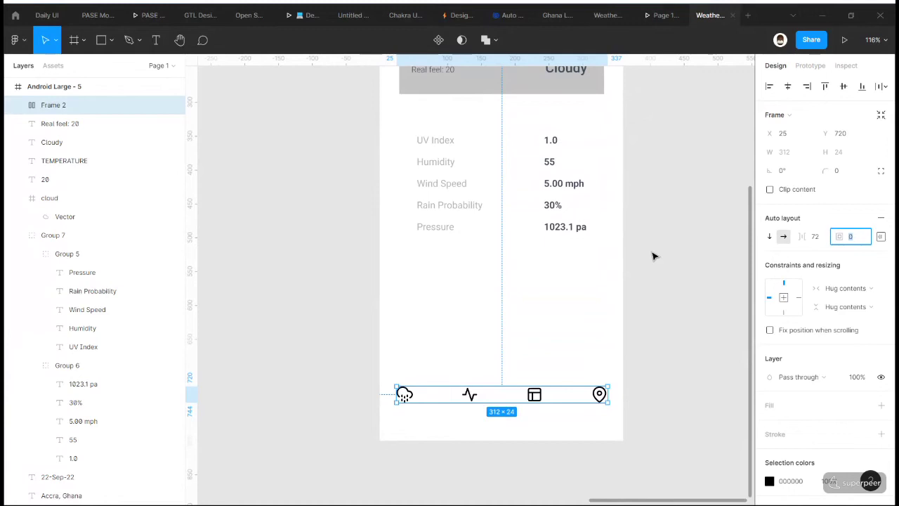
key("Escape")
- Add a layout grid to the Android Large - 5 frame and change it to 4 columns
scroll(653, 256, "up", 5)
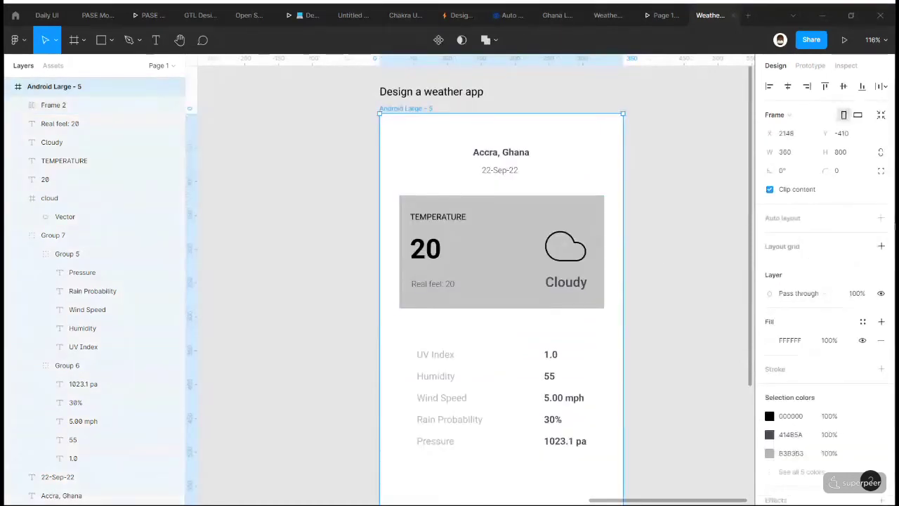
left_click(880, 247)
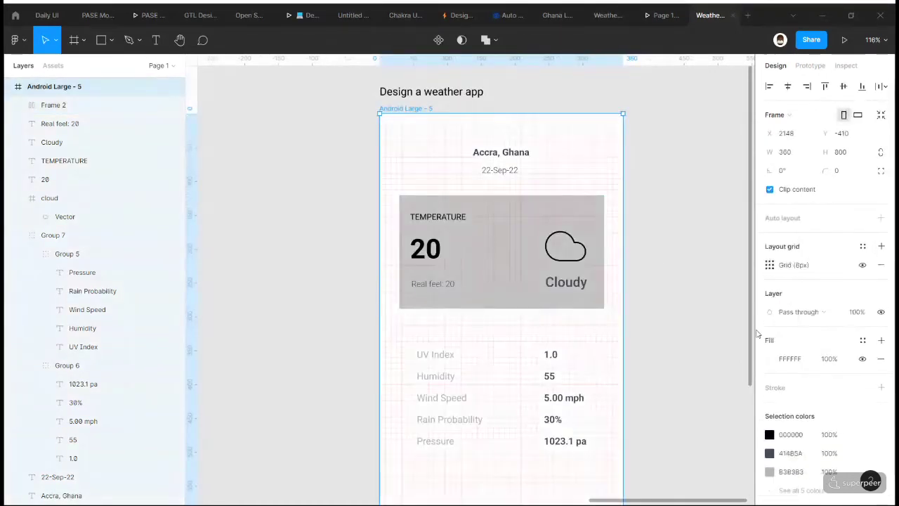
left_click(770, 265)
left_click(668, 267)
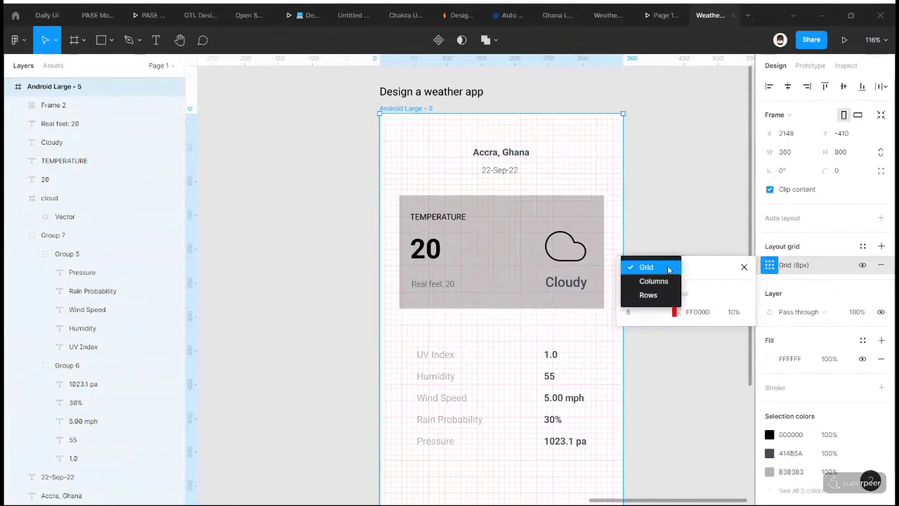
left_click(653, 281)
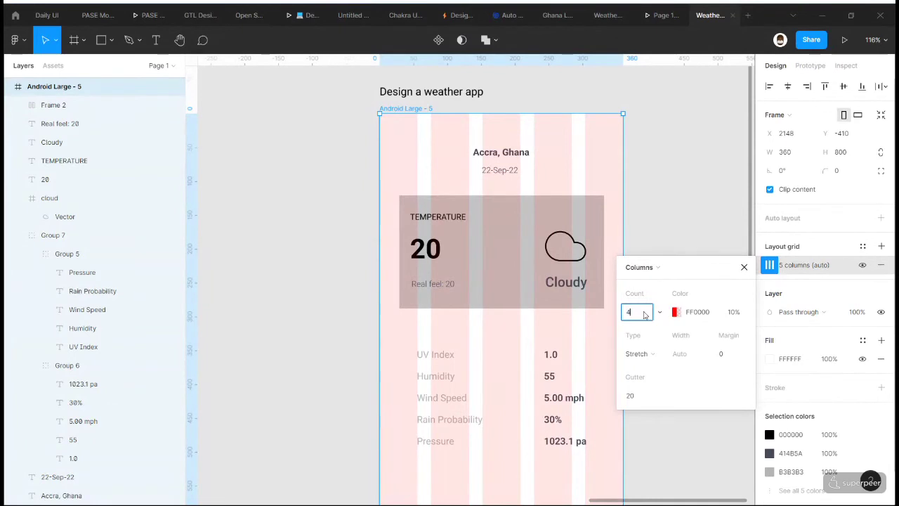
- Set the margin of the column grid to 16, keeping the Stretch type and the gutter of 20
left_click(639, 354)
left_click(643, 353)
left_click(720, 353)
type("16")
left_click(658, 394)
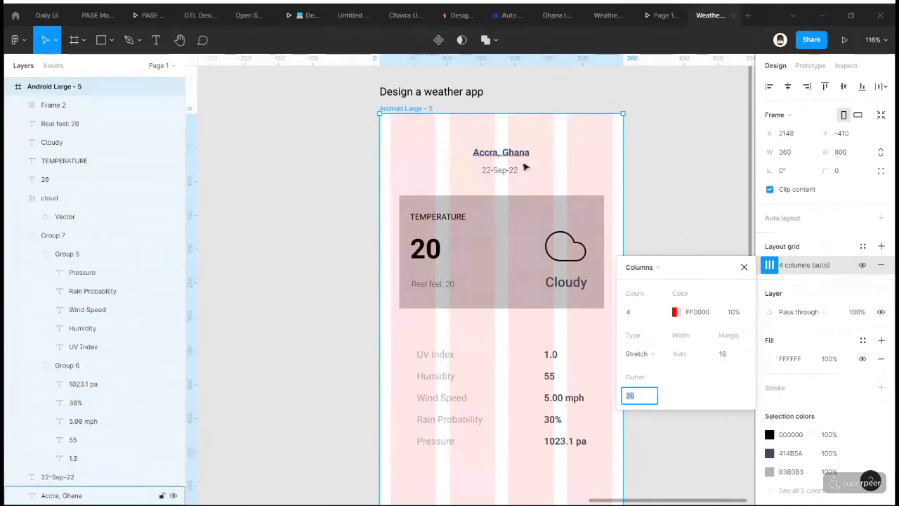
left_click(722, 354)
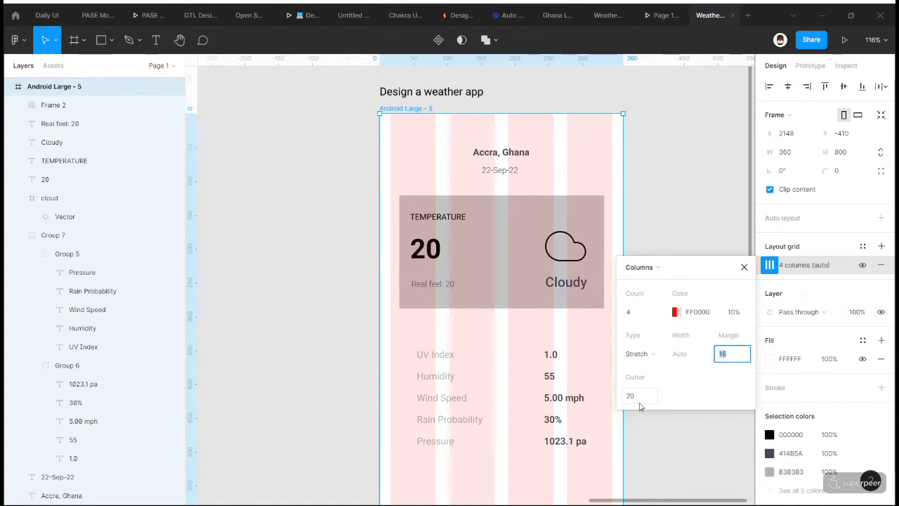
- Try widening the gap between the labels and values of the weather details group to 127
key("Escape")
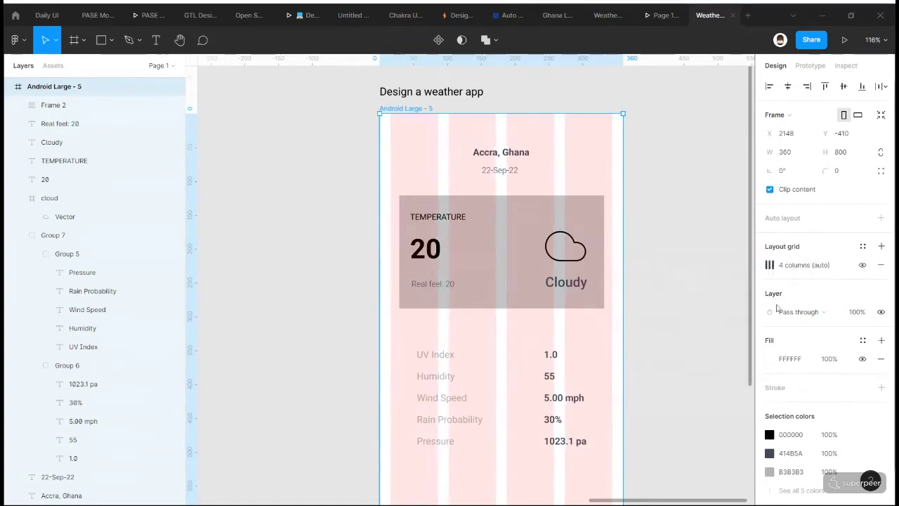
left_click(661, 266)
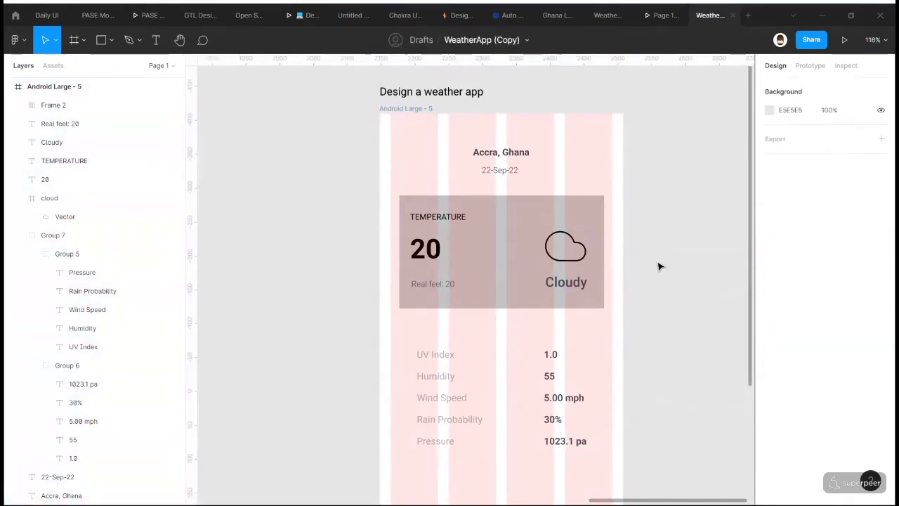
scroll(660, 267, "down", 2)
scroll(560, 273, "right", 2)
scroll(503, 274, "down", 3)
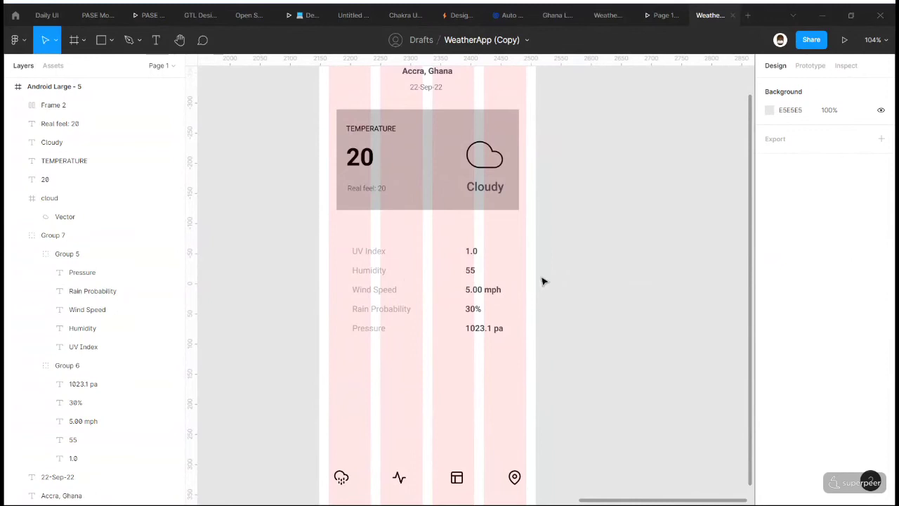
left_click(397, 275)
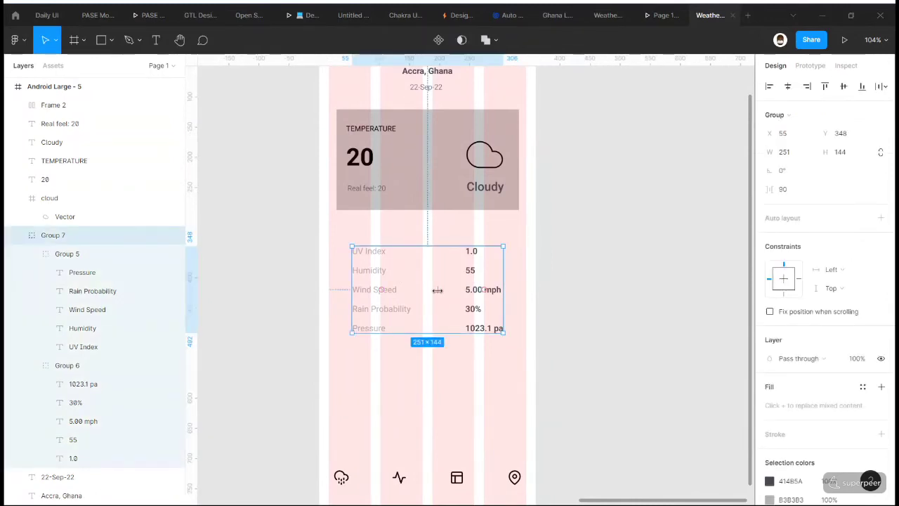
left_click_drag(437, 290, 460, 290)
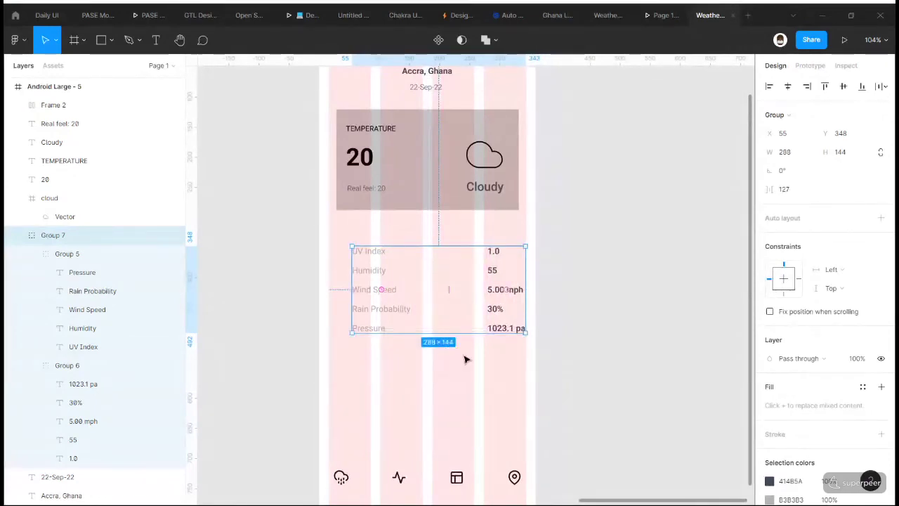
left_click(490, 336)
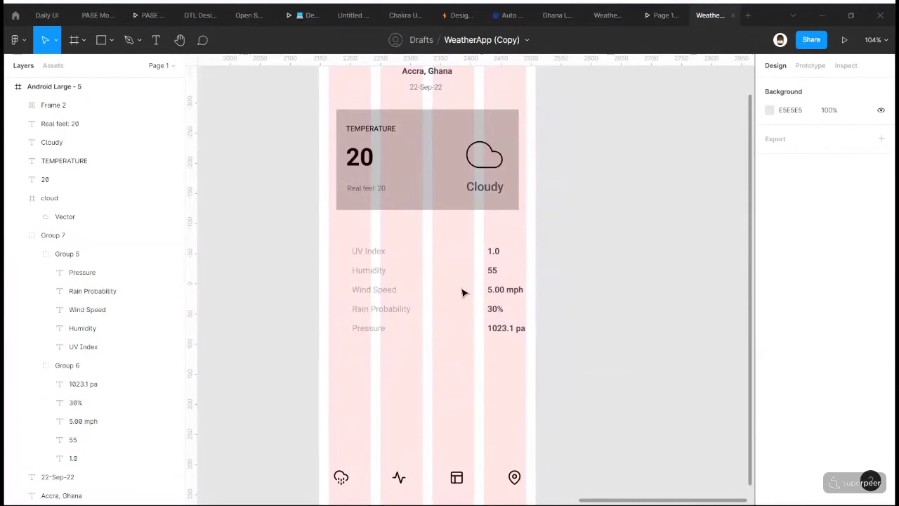
- Return the gap between the labels and values of the weather details group to 90
left_click(371, 288)
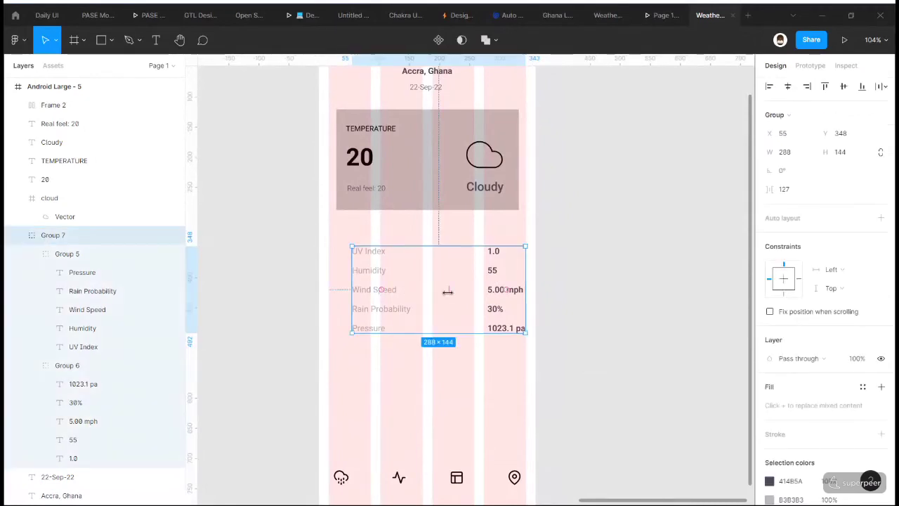
left_click_drag(448, 290, 427, 289)
key("ctrl+z")
key("ctrl+z")
key("ctrl+shift+z")
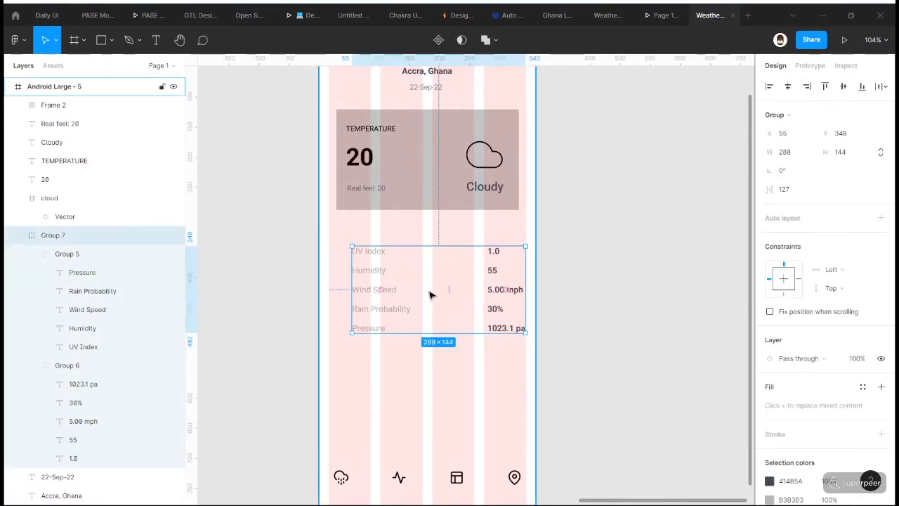
left_click_drag(432, 295, 405, 295)
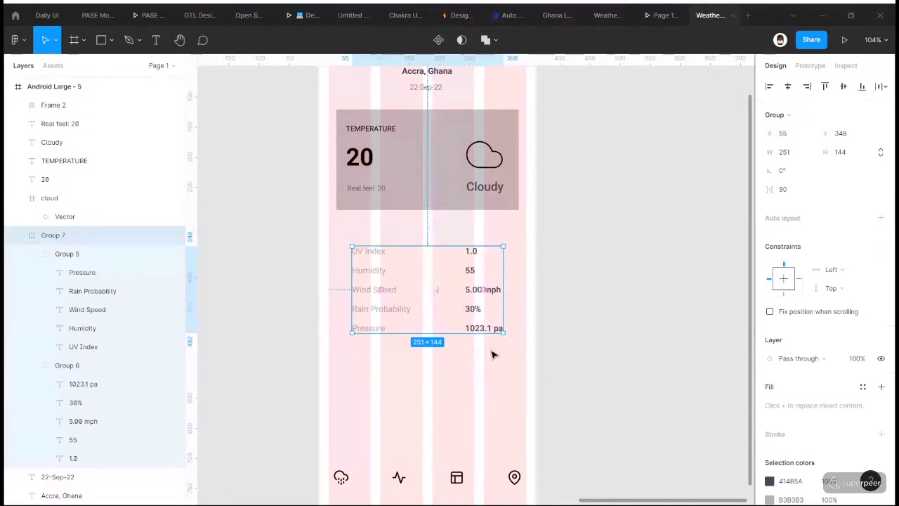
- Move the weather details group down, closer to the bottom icon row
left_click_drag(477, 315, 476, 324)
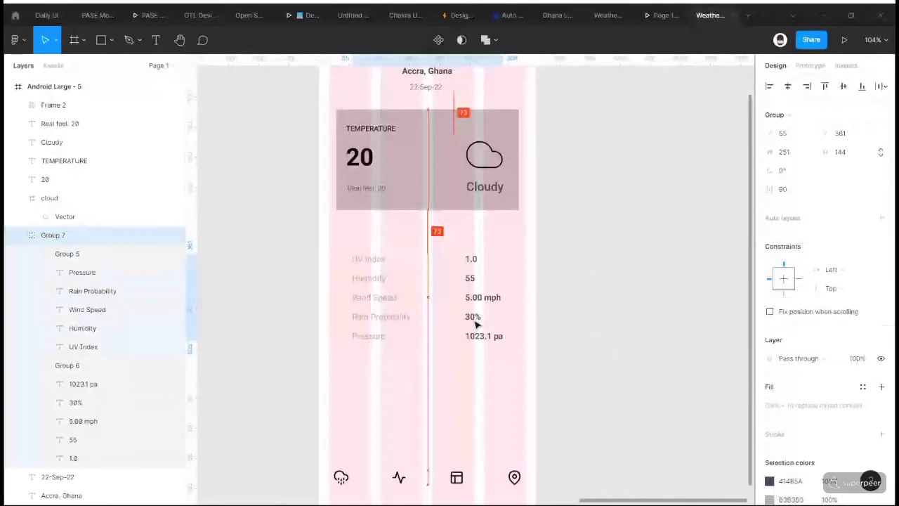
left_click_drag(476, 324, 481, 374)
left_click(554, 350)
- Try auto layout padding values of 32, 16 and 12 on the bottom icon row
scroll(558, 353, "down", 2)
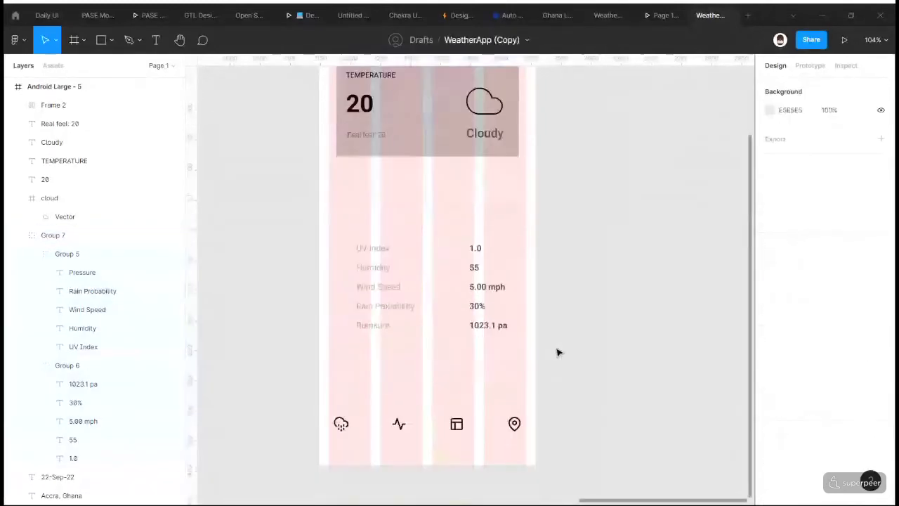
left_click(458, 423)
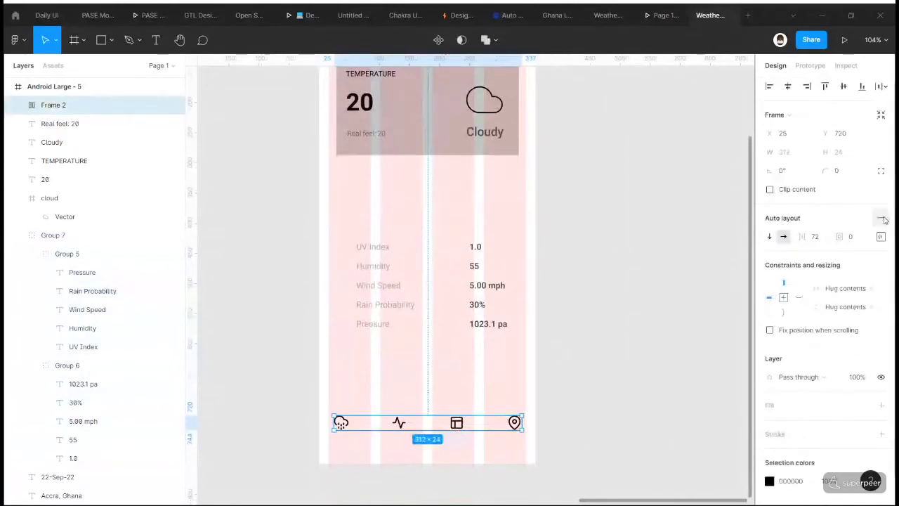
left_click(881, 237)
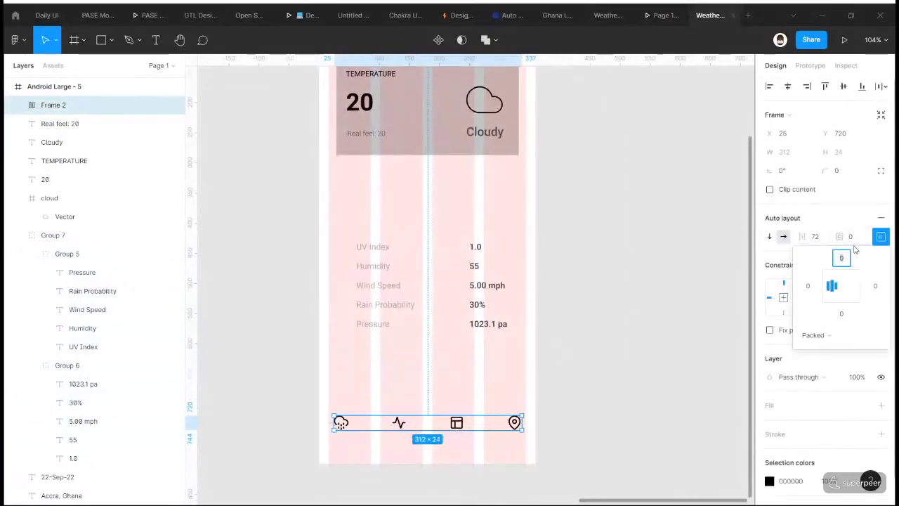
left_click(863, 237)
type("3")
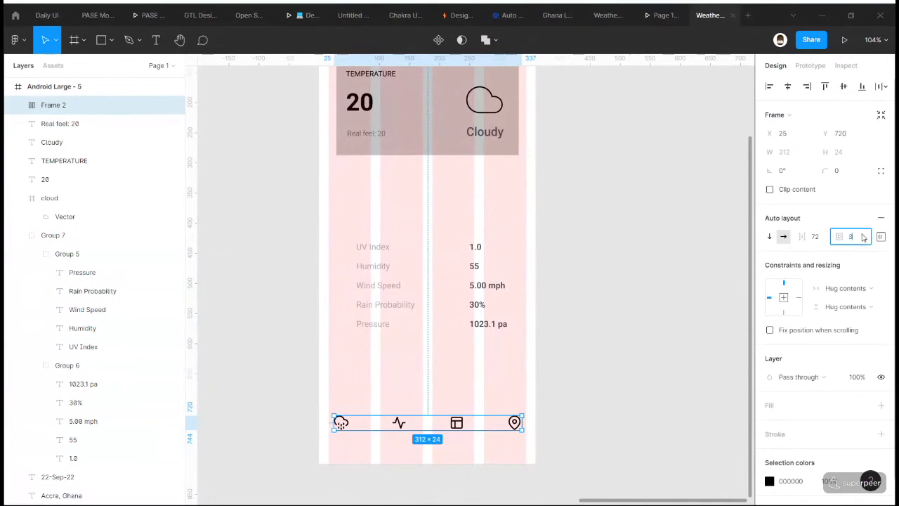
type("2")
key("Return")
type("16")
key("Return")
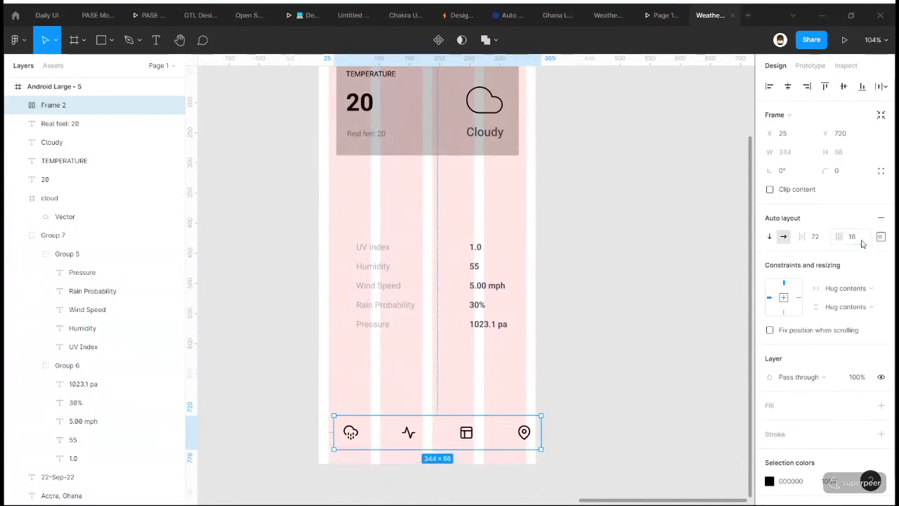
type("12")
key("Return")
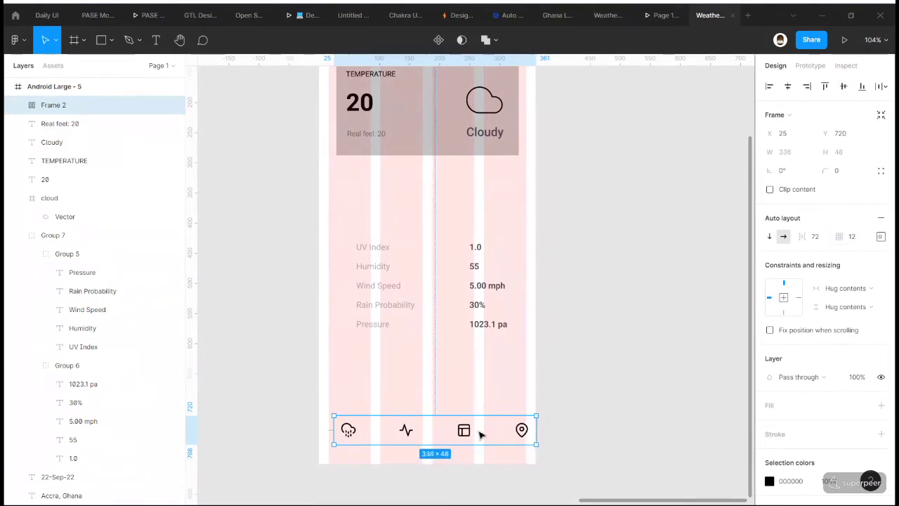
- Nudge the bottom icon row left to X 16 so it starts at the edge of the first grid column
key("Left")
key("Left")
key("Left")
key("Left")
key("Left")
key("Left")
key("Left")
key("Left")
key("Left")
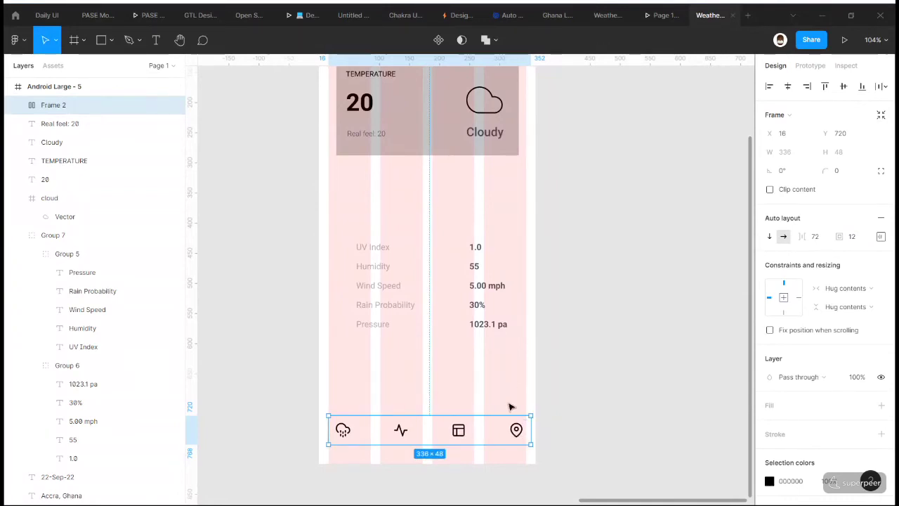
- Set the auto layout padding of the bottom icon row to 8
left_click(862, 234)
type("8")
key("Return")
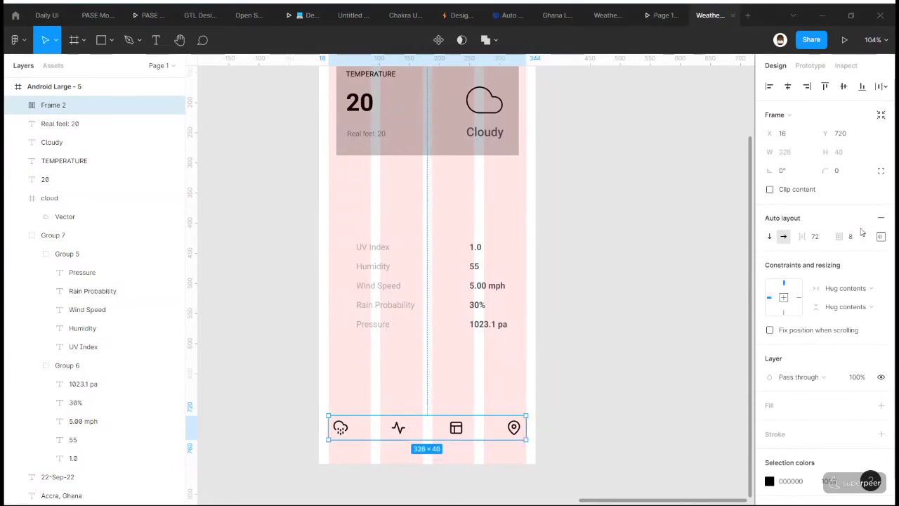
- Examine the spacing between the icons in the bottom row and the padding around the rain cloud icon
scroll(394, 435, "up", 5)
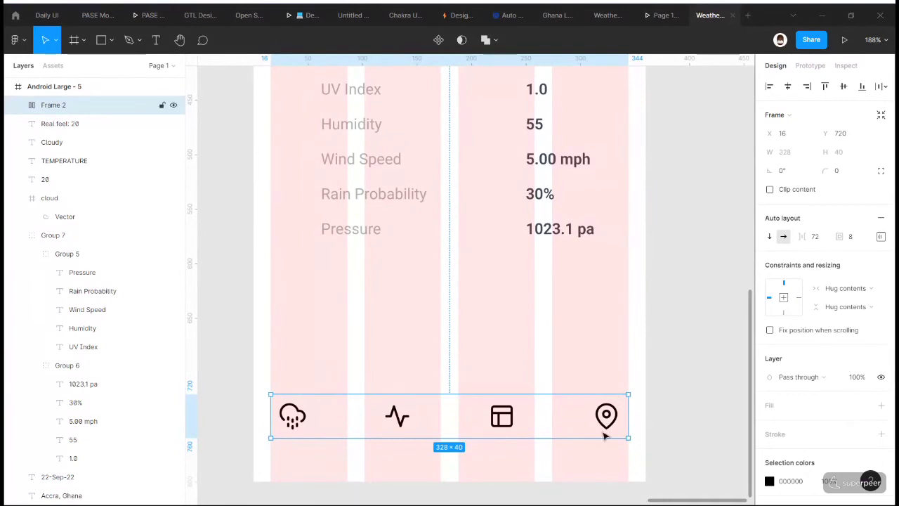
left_click(603, 429)
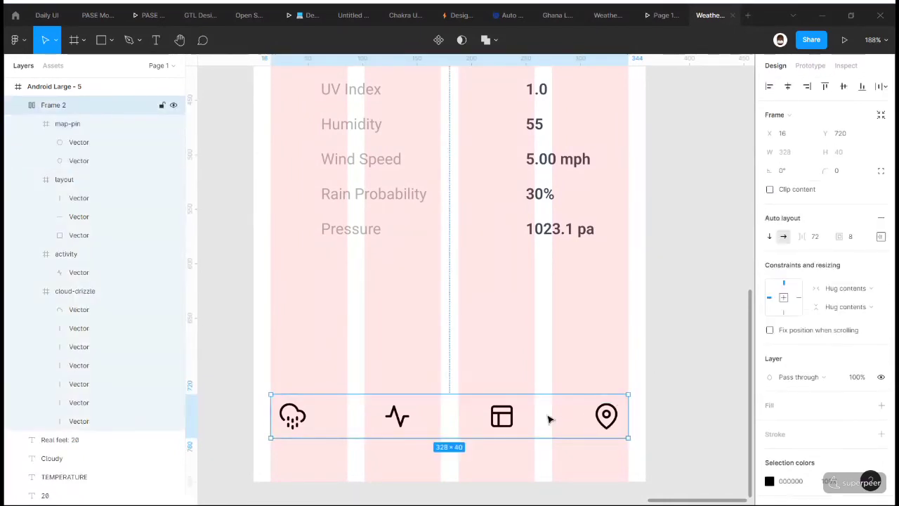
left_click(502, 417)
left_click(606, 415, "shift")
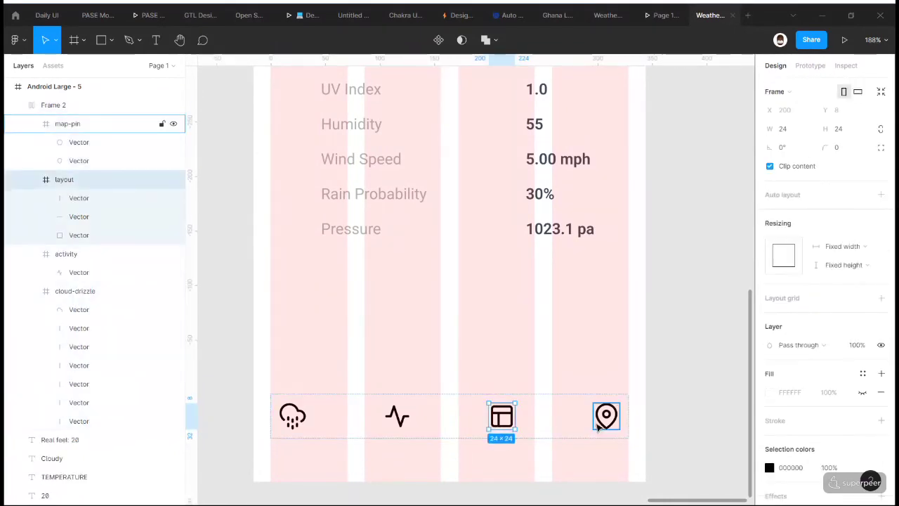
left_click(502, 417, "shift")
left_click(292, 416)
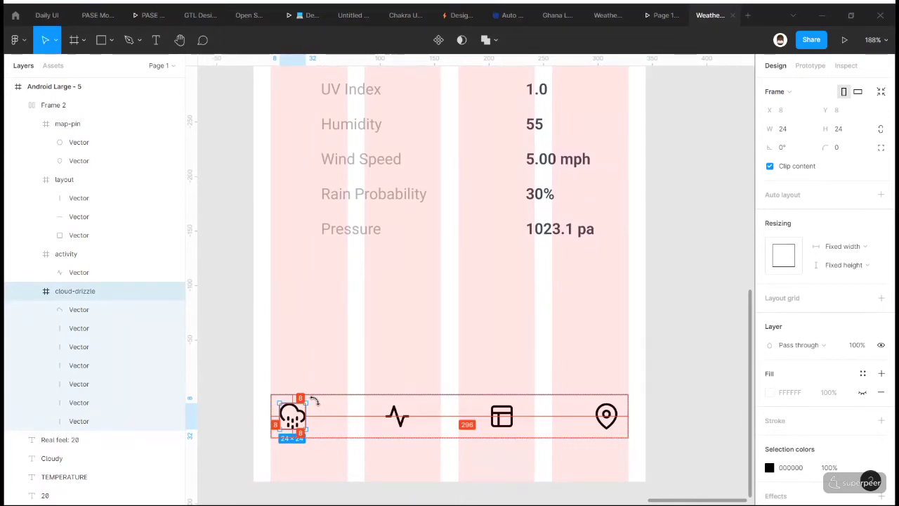
- Set the corner radius of the whole bottom icon row frame to 64
left_click(655, 392)
left_click(605, 427)
scroll(603, 428, "down", 2)
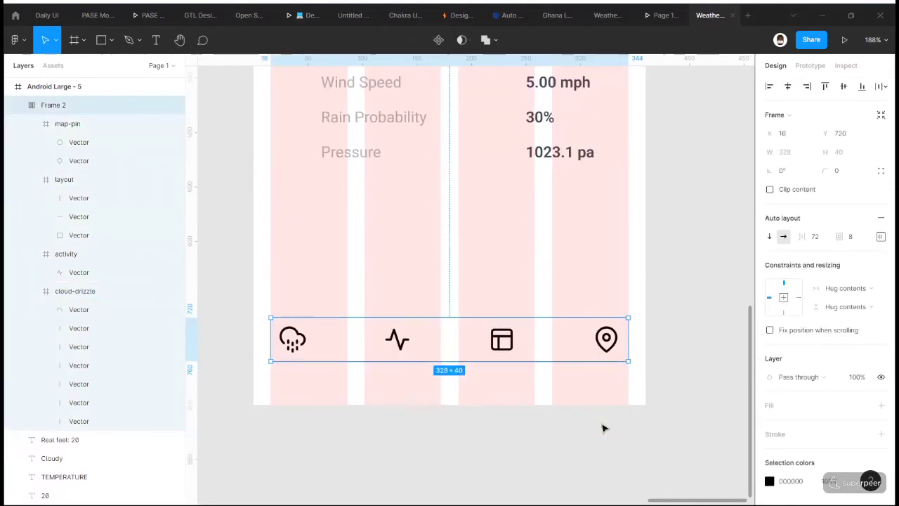
left_click(858, 176)
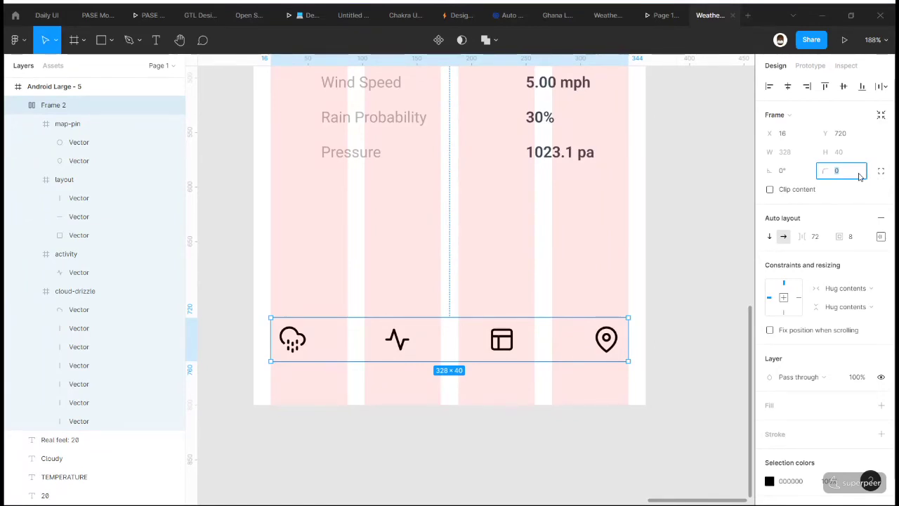
type("64")
key("Return")
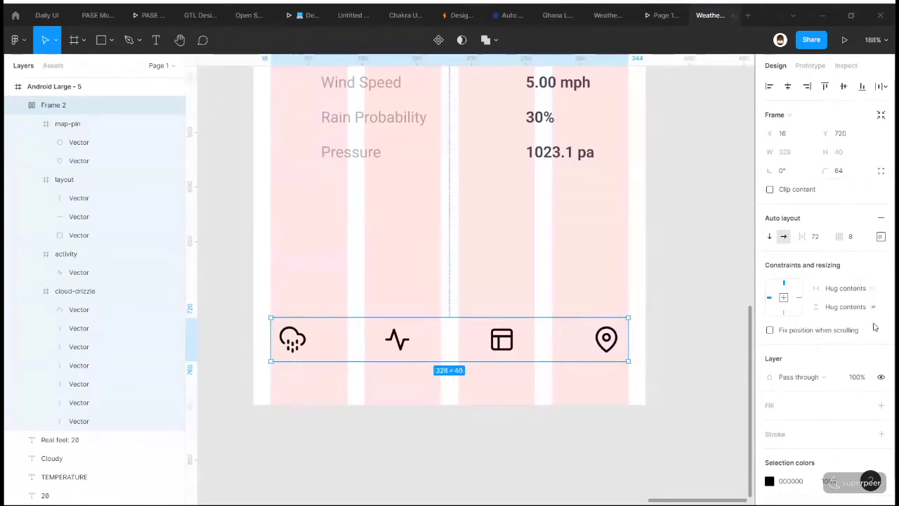
- Add a white FFFFFF fill and a drop shadow effect to the bottom icon row frame
left_click(767, 405)
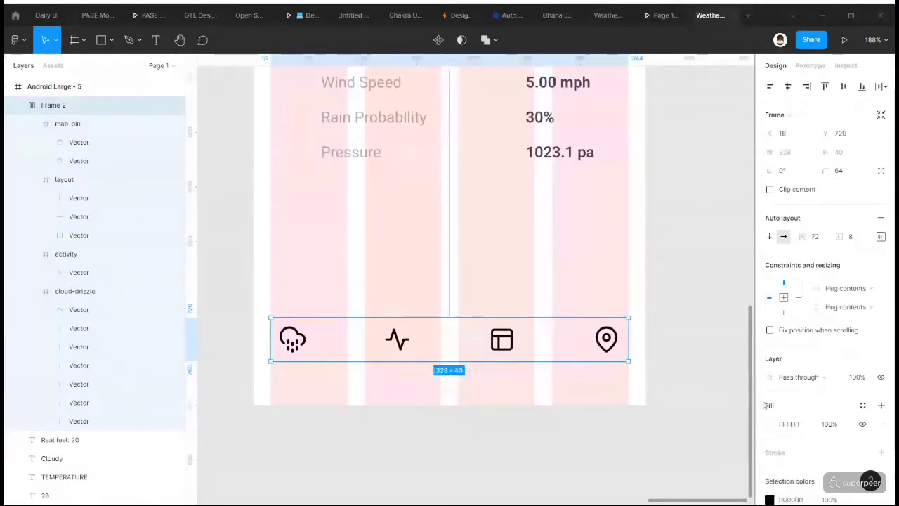
scroll(780, 407, "down", 2)
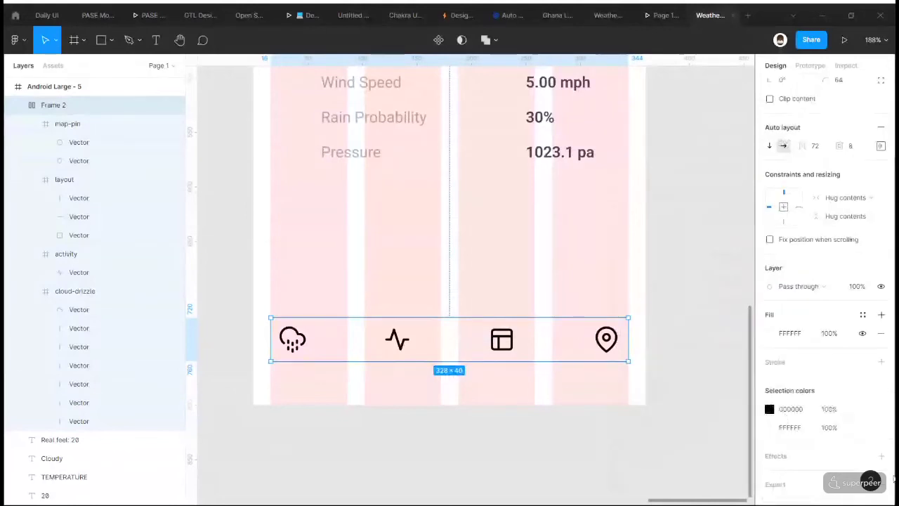
left_click(881, 456)
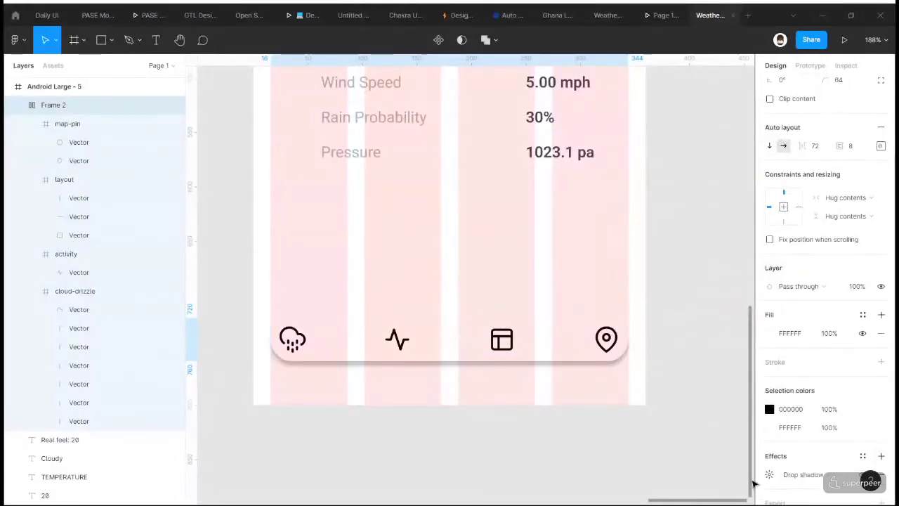
- Set the icon row's drop shadow to a blur of 10 and a Y offset of 3
left_click(808, 475)
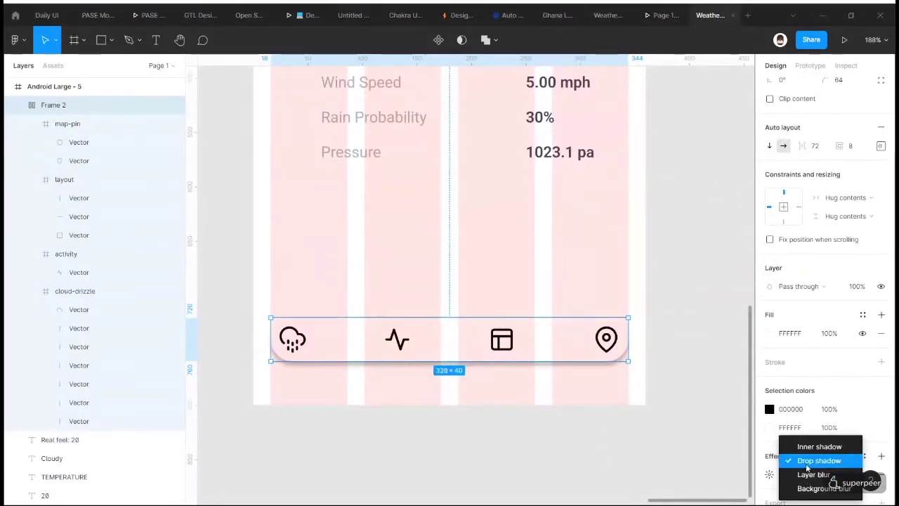
left_click(806, 461)
left_click(716, 445)
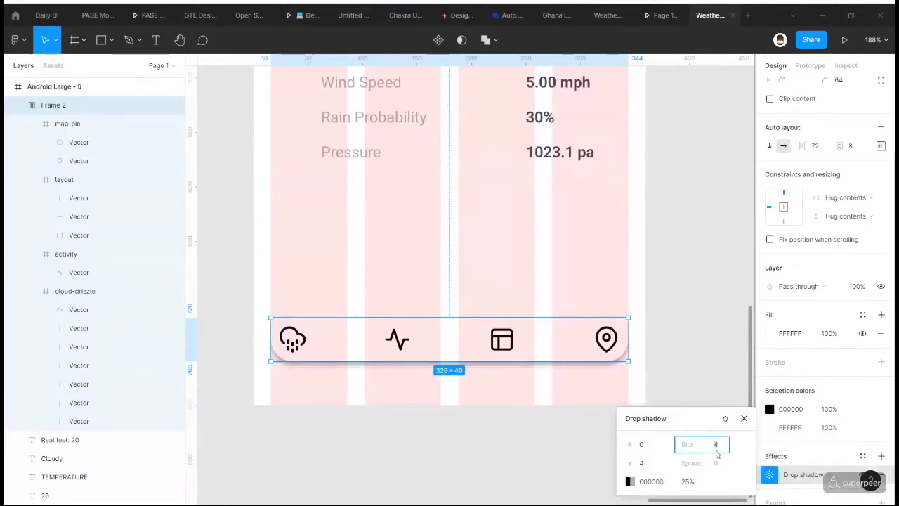
type("10")
left_click(643, 463)
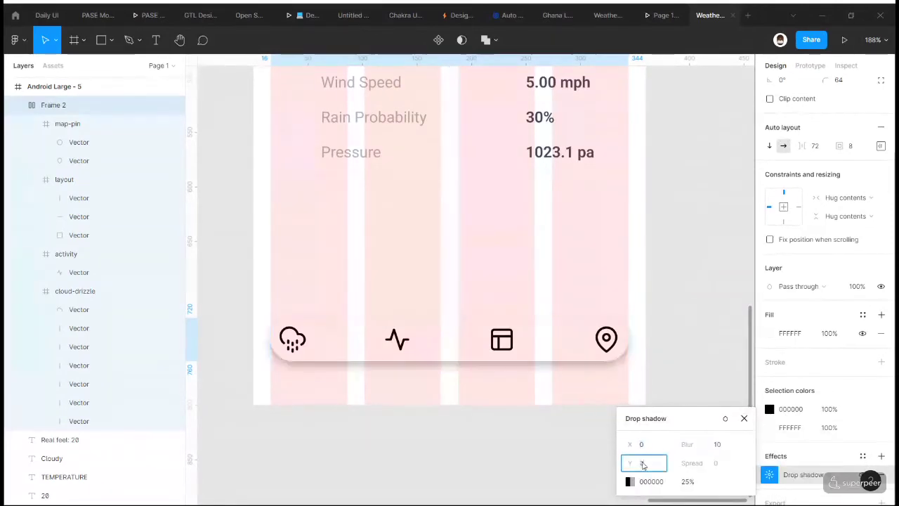
type("3")
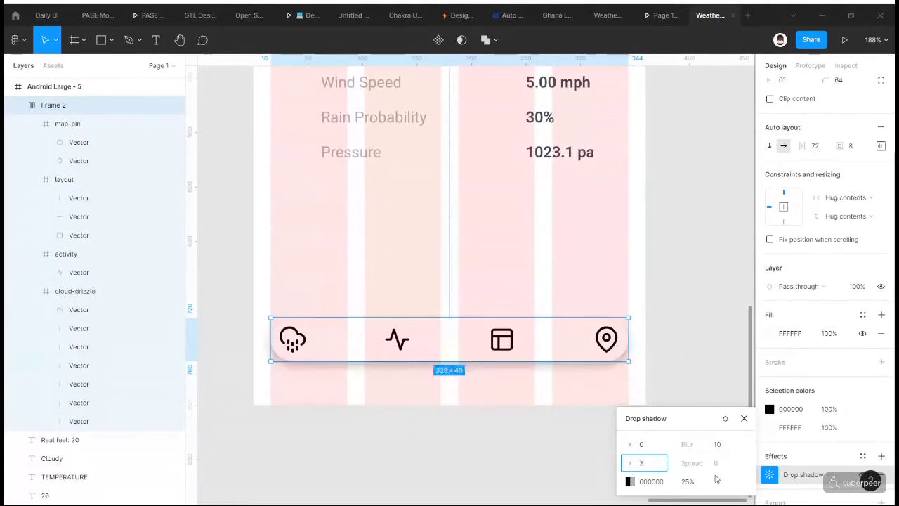
key("Escape")
key("Escape")
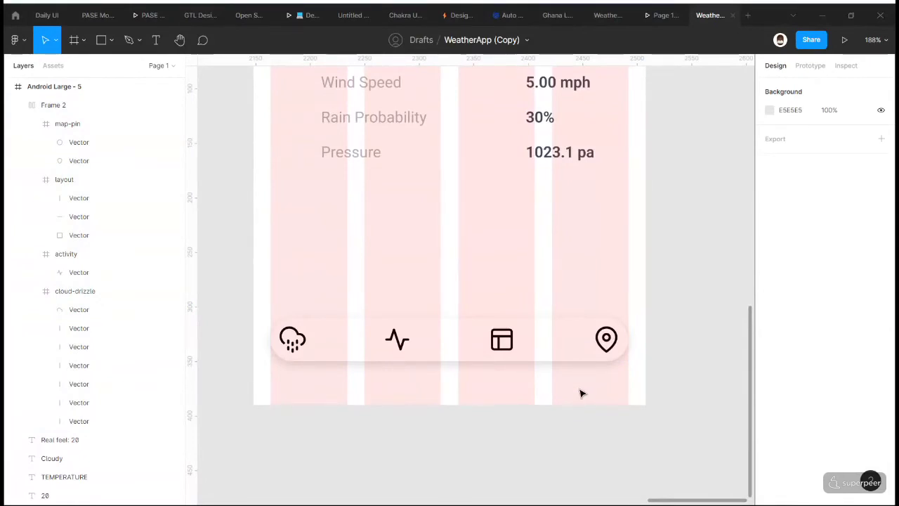
- Examine the bottom icon bar's rounded end and the space around the rain cloud icon
scroll(581, 393, "down", 3)
left_click(590, 359)
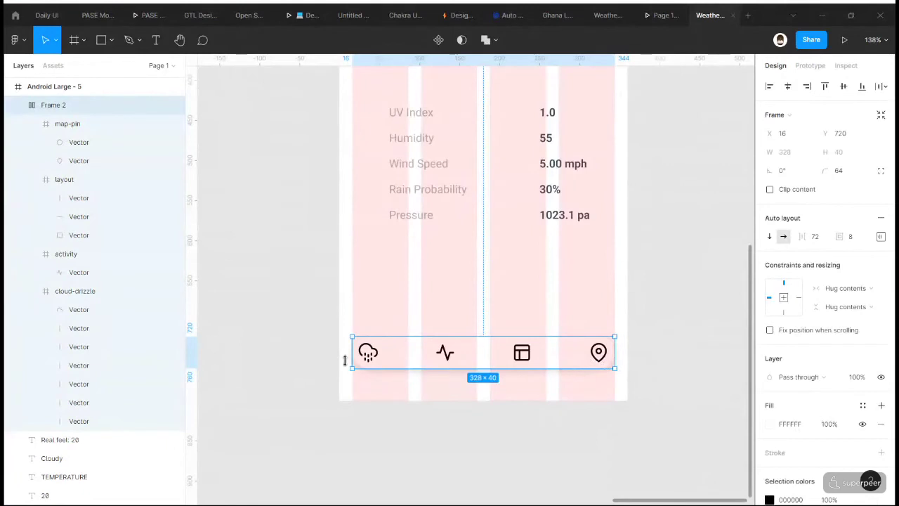
scroll(365, 358, "up", 2)
scroll(355, 344, "up", 8)
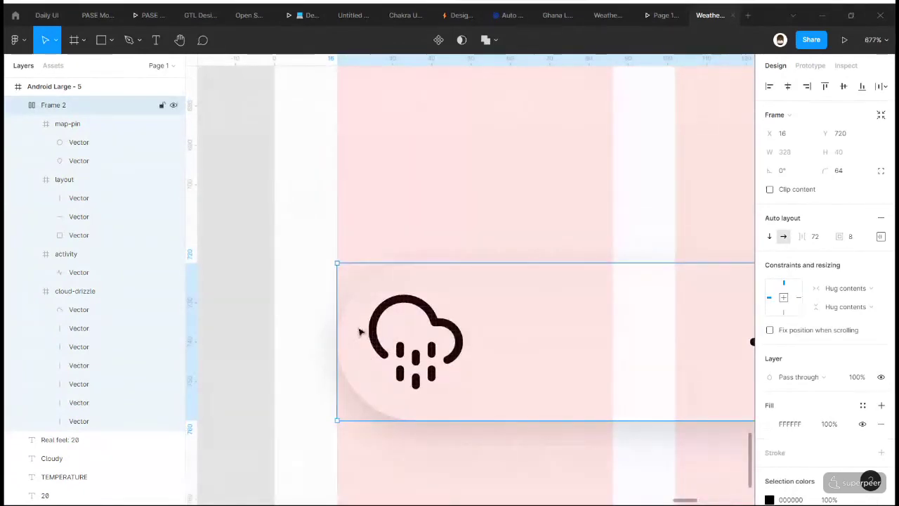
scroll(391, 370, "down", 3)
scroll(391, 371, "down", 3)
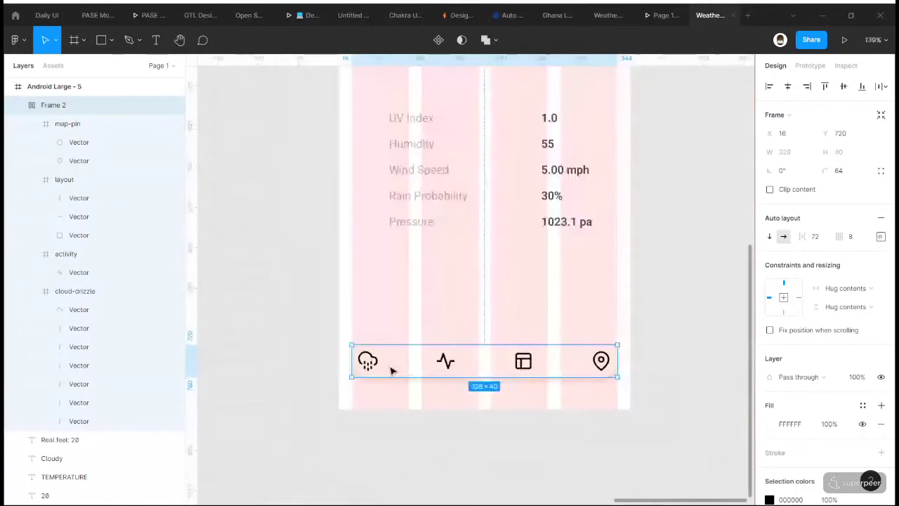
left_click(528, 420)
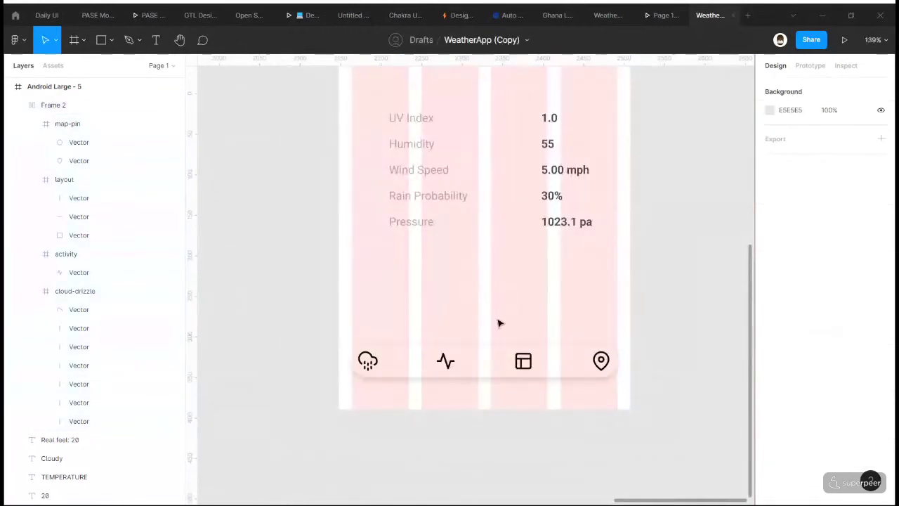
- Wrap the rain cloud, activity, layout and map pin icons together in a nested auto layout frame inside the bottom bar
double_click(367, 362)
left_click(445, 361, "shift")
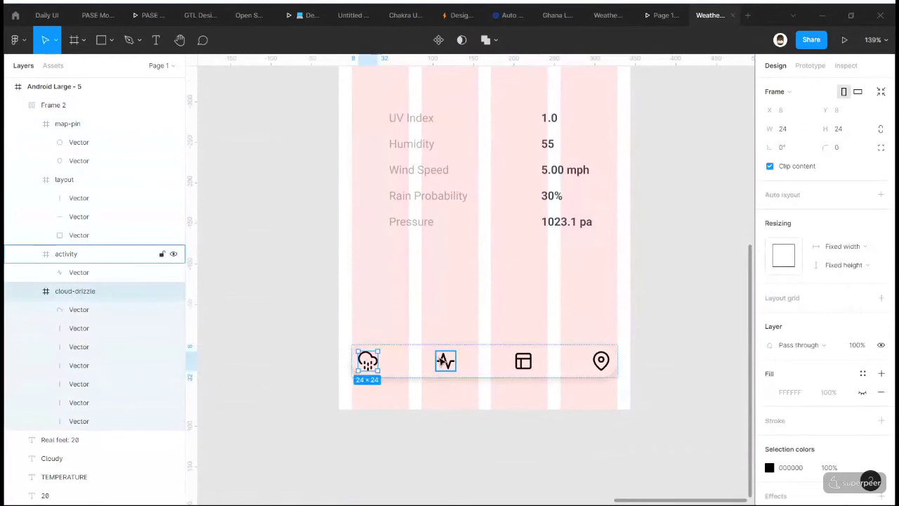
left_click(525, 362, "shift")
left_click(602, 363, "shift")
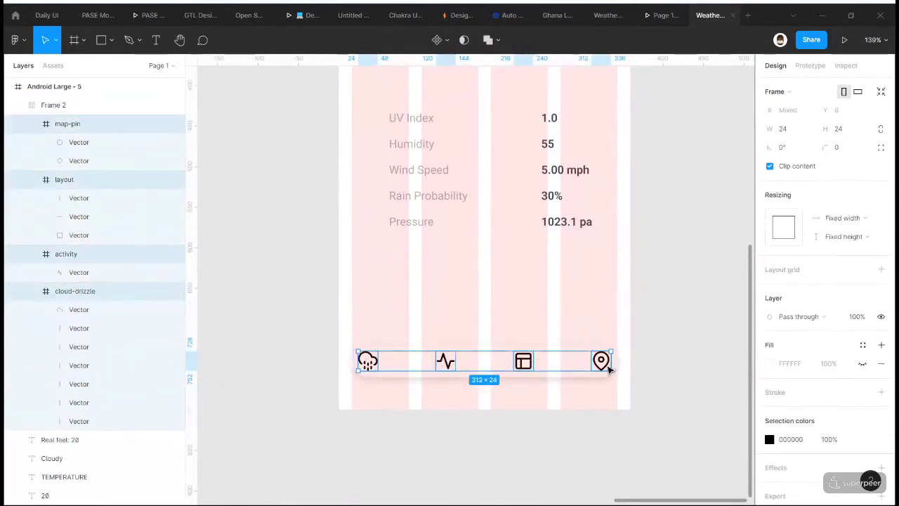
key("shift+a")
- Set the spacing between the icons in the nested auto layout frame to 64
left_click(821, 217)
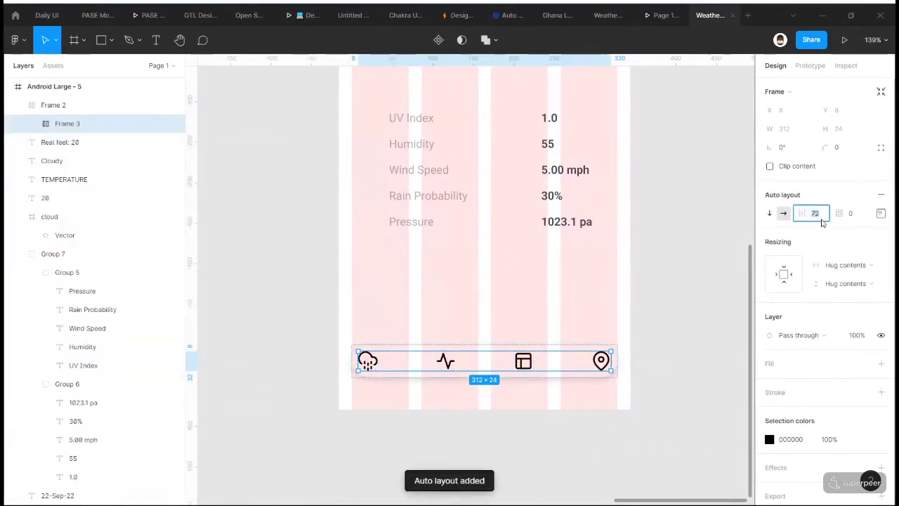
type("64")
key("Return")
key("ctrl+z")
left_click(822, 218)
type("64")
key("Return")
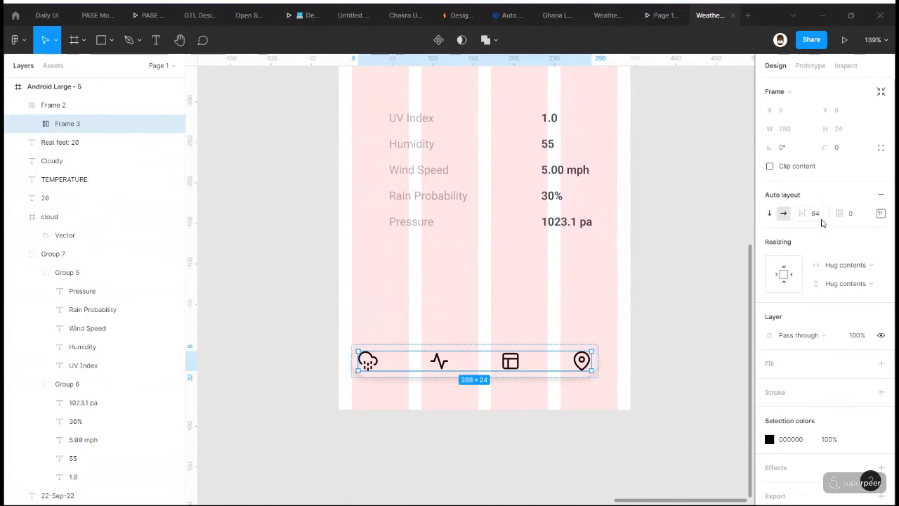
- Widen the outer bar frame back to 328 to match the grid columns and center-align the nested icon row in it
left_click(602, 369)
left_click_drag(598, 361, 619, 362)
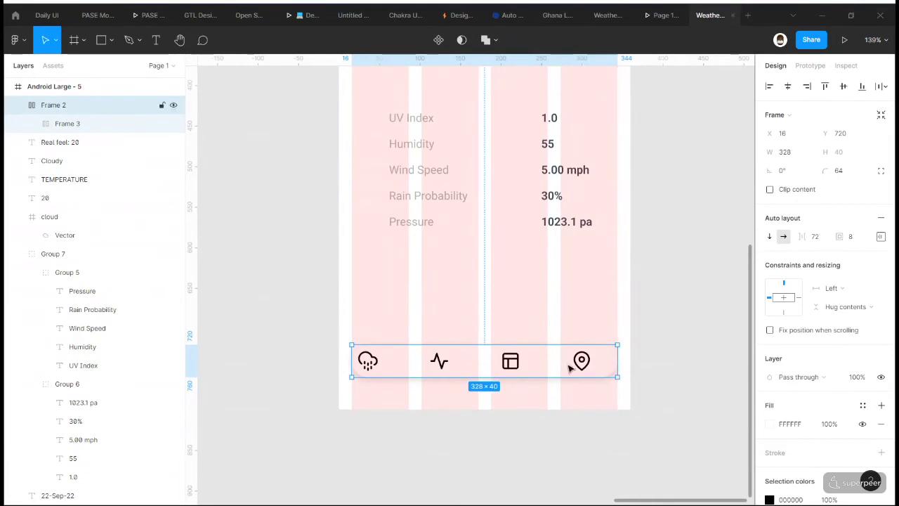
left_click(570, 369)
left_click(881, 213)
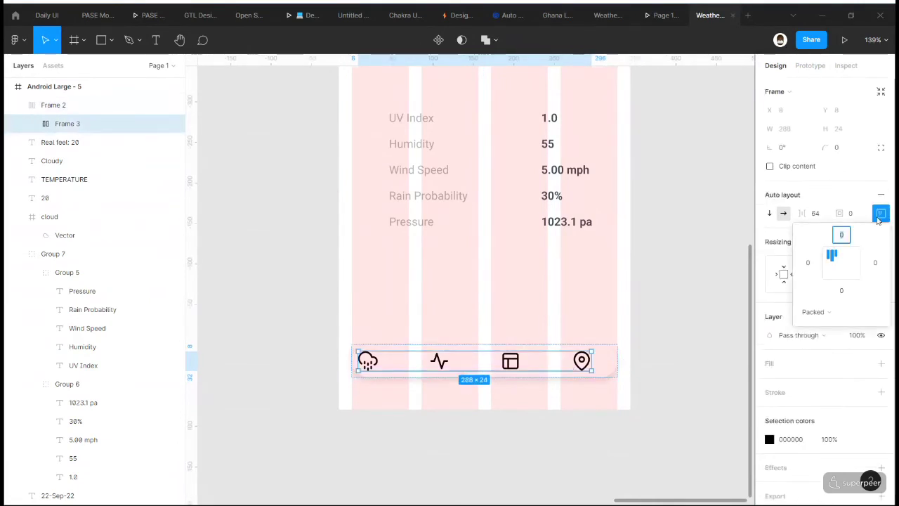
left_click(843, 269)
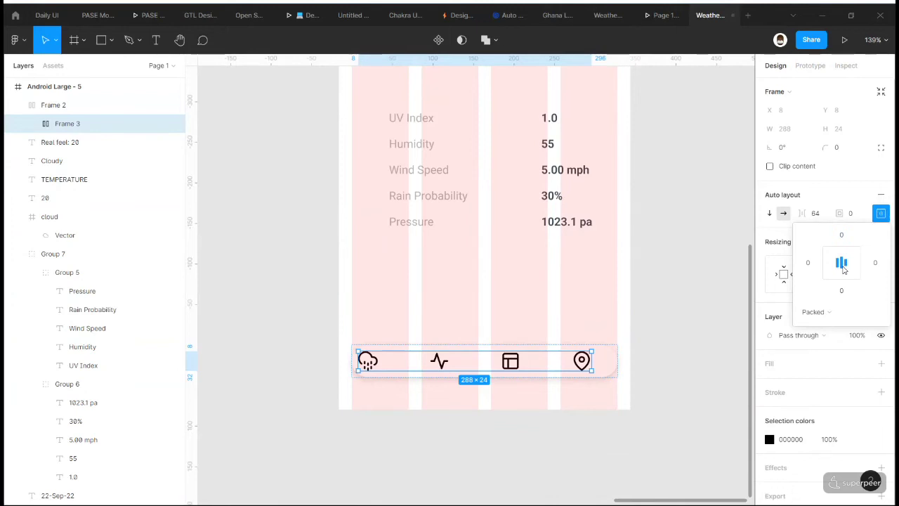
left_click(544, 419)
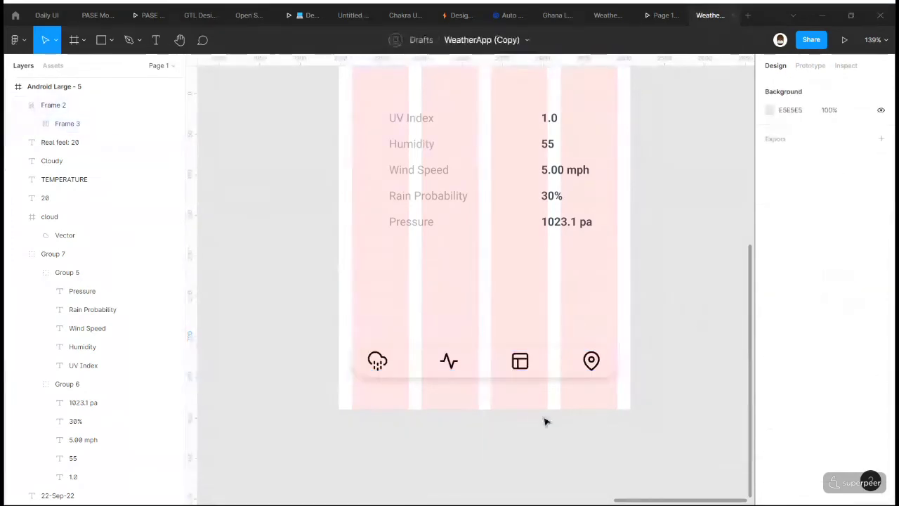
- Examine the space between the map pin icon and the rounded end of the bottom bar
scroll(603, 384, "up", 5)
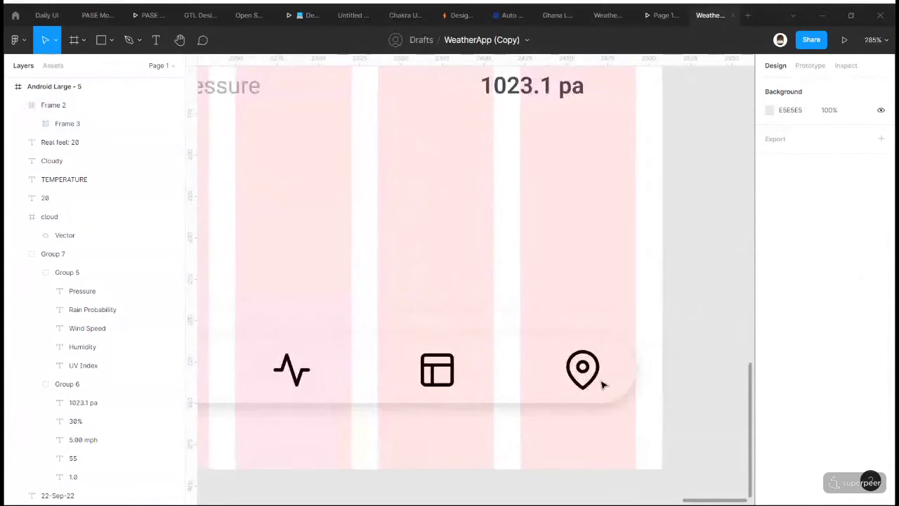
left_click(602, 383)
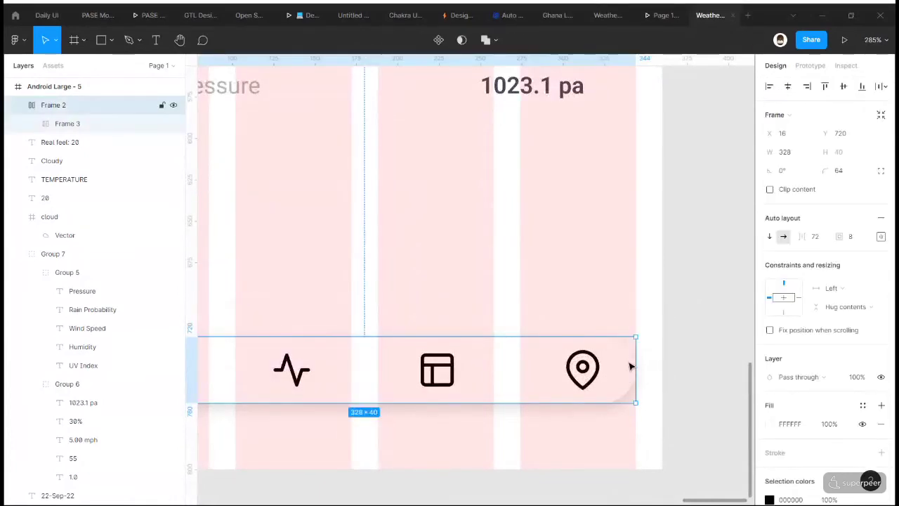
key("Escape")
scroll(595, 398, "down", 3)
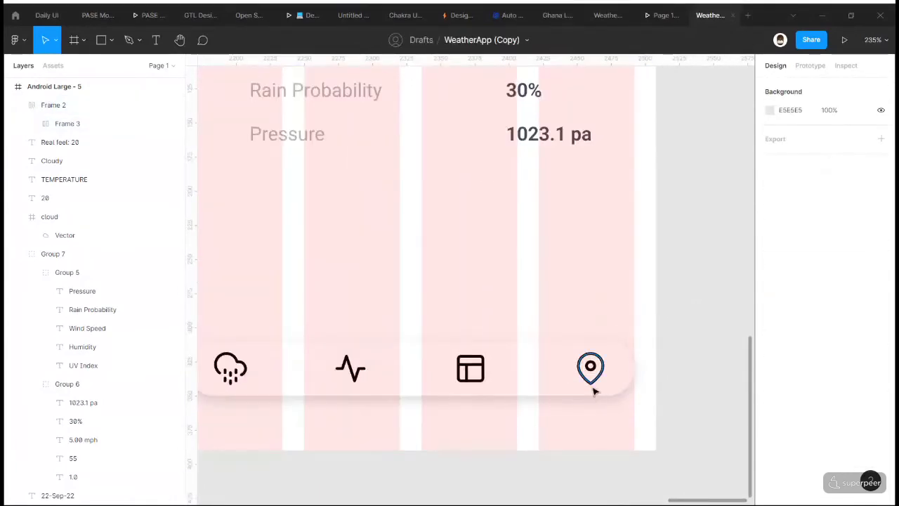
scroll(594, 387, "up", 5)
scroll(576, 397, "up", 5)
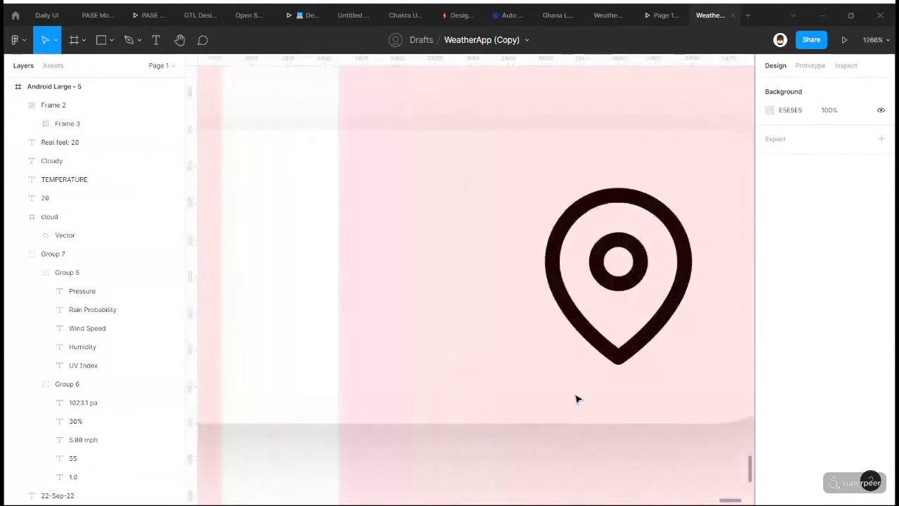
scroll(576, 398, "down", 3)
scroll(576, 400, "down", 5)
- Set the auto layout padding of the outer bottom bar frame to 16
left_click(578, 386)
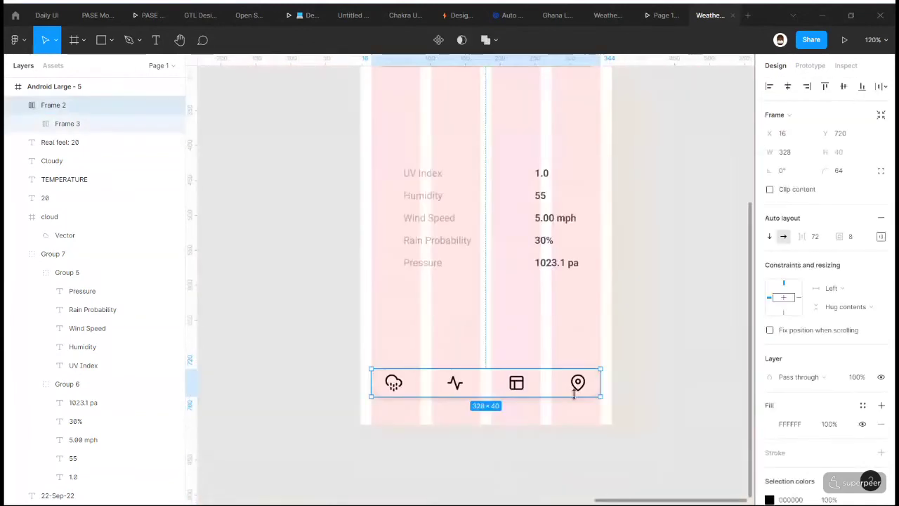
left_click(882, 241)
left_click(858, 244)
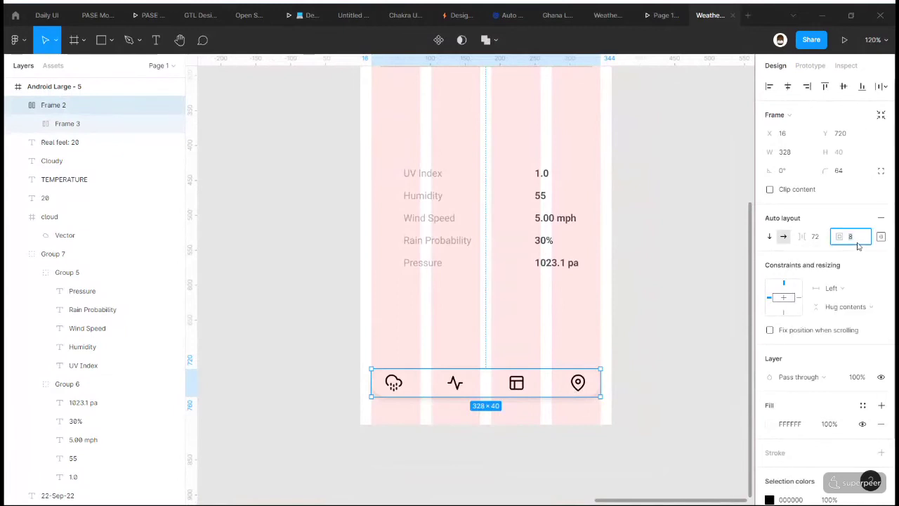
type("16")
key("Return")
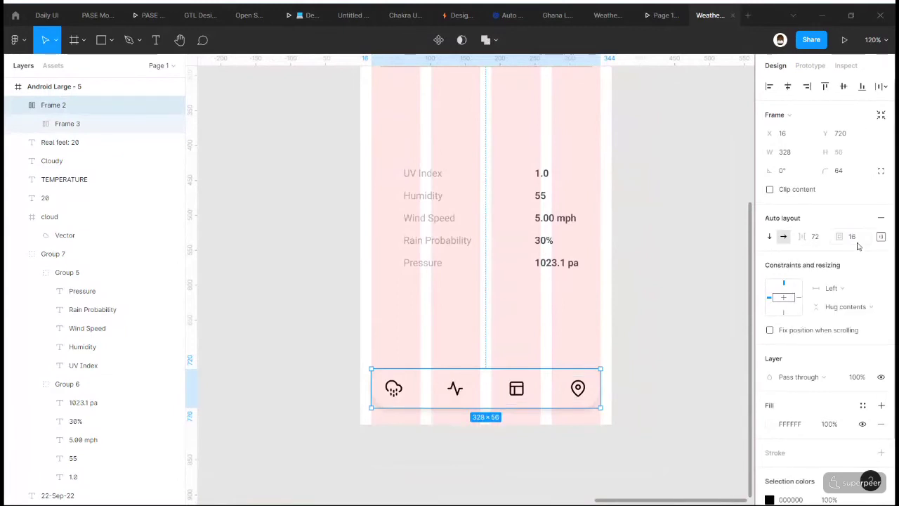
left_click(635, 373)
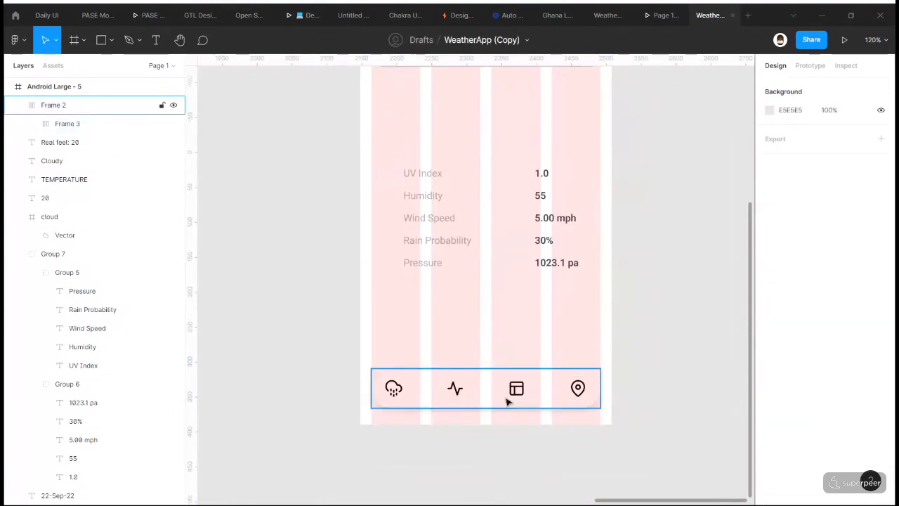
- Measure the gaps between the nested icon row and the edges of the outer bar
double_click(506, 401)
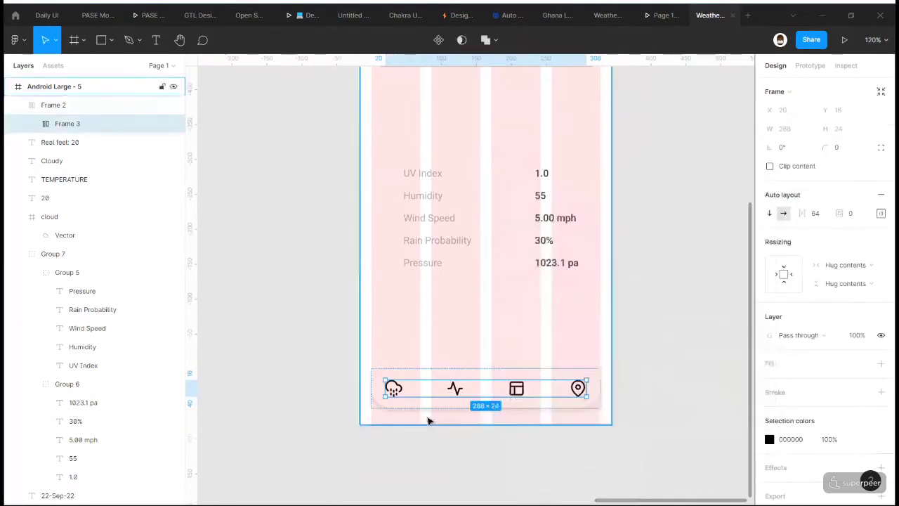
scroll(429, 420, "up", 5)
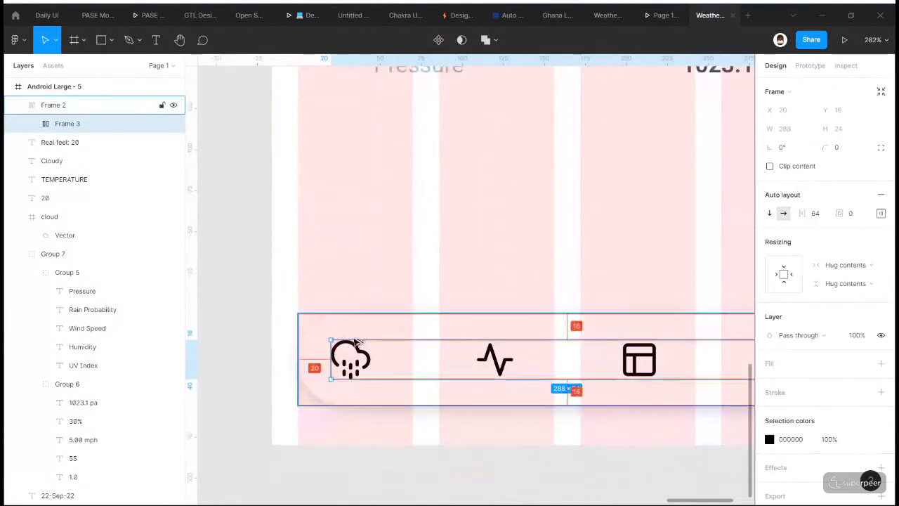
scroll(362, 327, "up", 2)
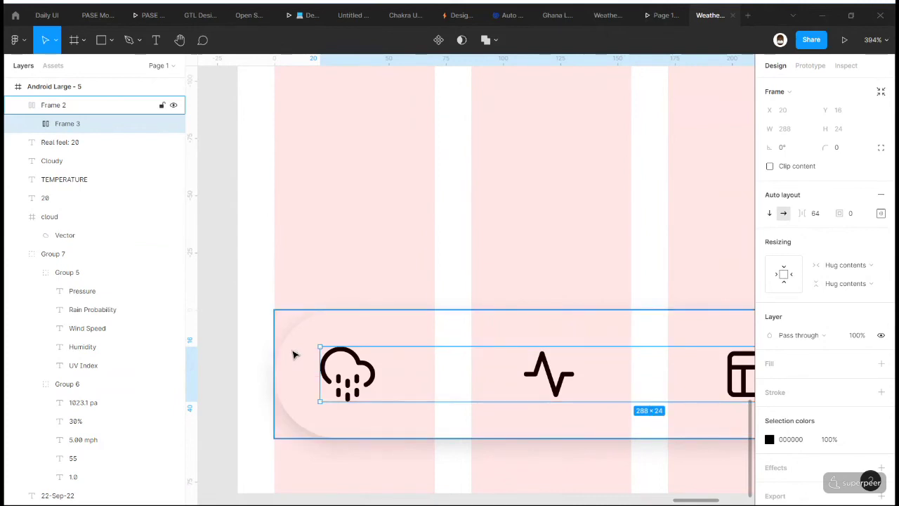
scroll(295, 355, "down", 3)
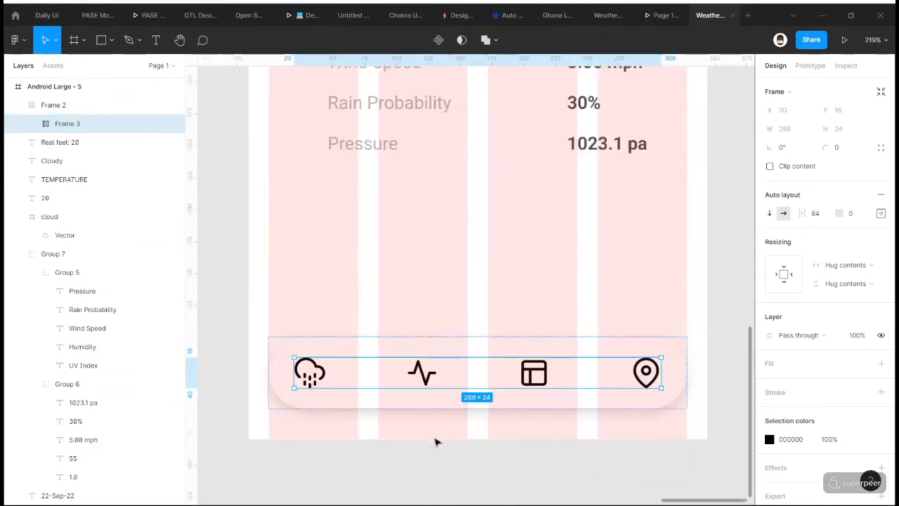
- Move the whole bottom bar up within the screen frame to a Y position of 704
left_click(436, 440)
left_click(527, 376)
left_click_drag(519, 390, 527, 371)
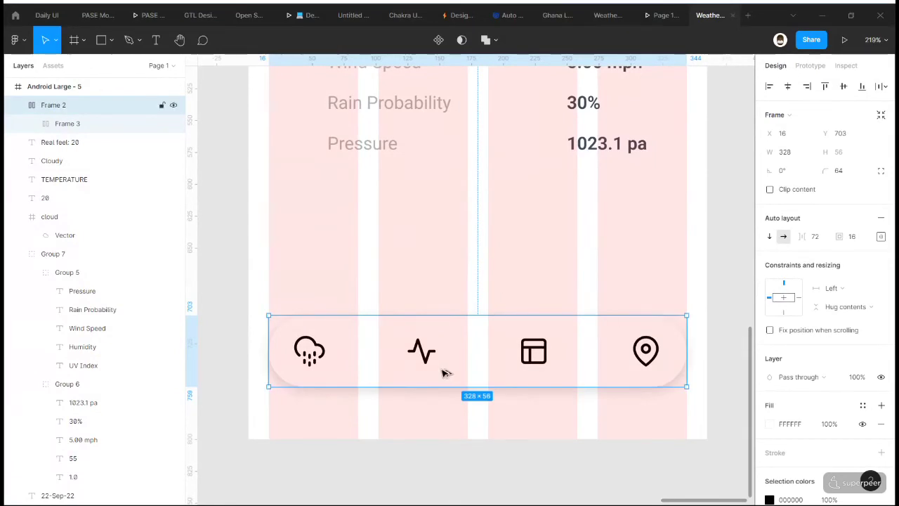
key("Down")
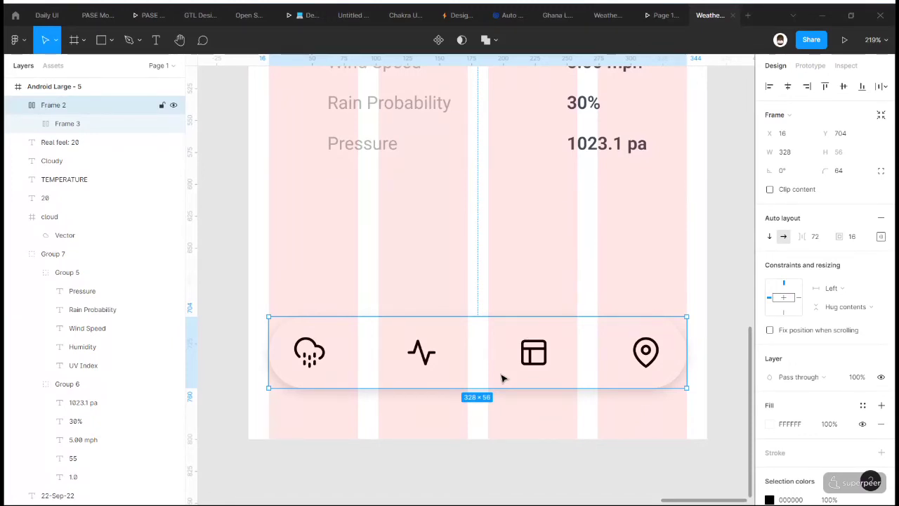
- Recolor the rain cloud icon in the bottom bar from its selection colors to purple 552FC2
double_click(304, 353)
double_click(304, 354)
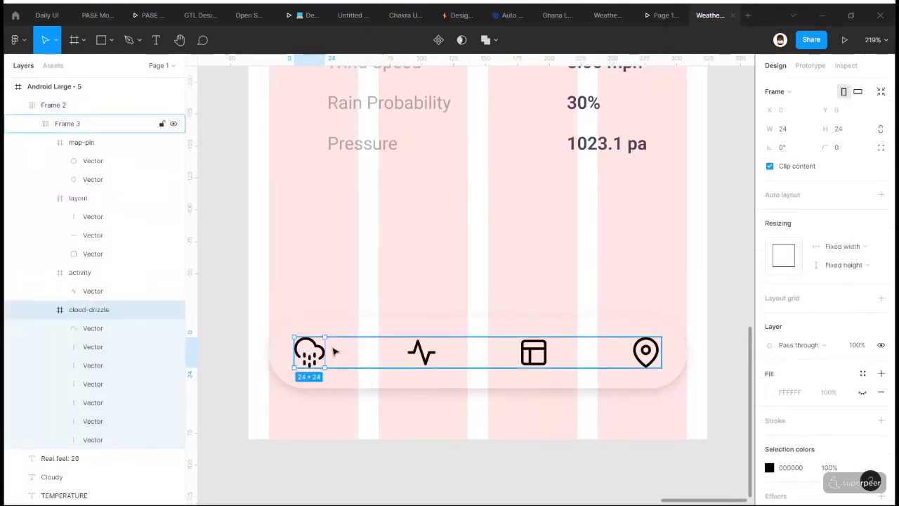
left_click(770, 469)
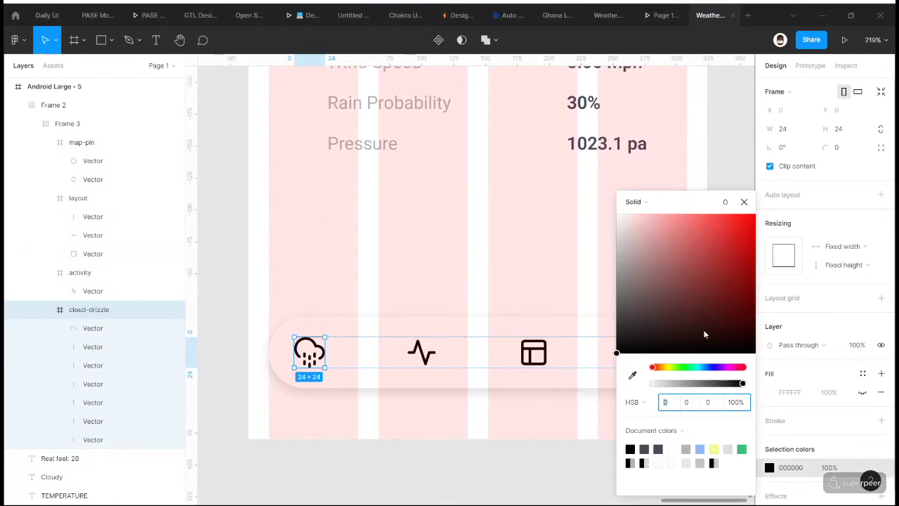
mouse_move(618, 355)
left_mouse_down()
mouse_move(712, 262)
mouse_move(670, 256)
mouse_move(723, 246)
left_mouse_up()
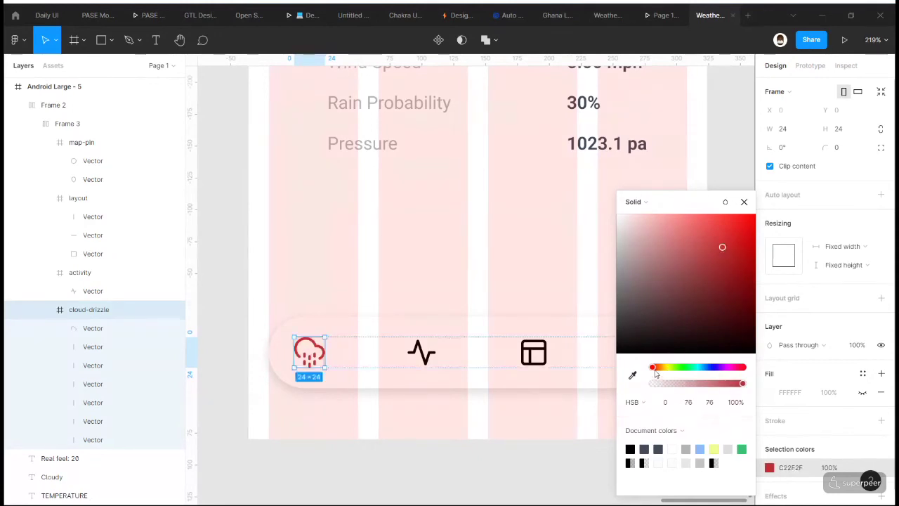
left_click_drag(653, 368, 718, 368)
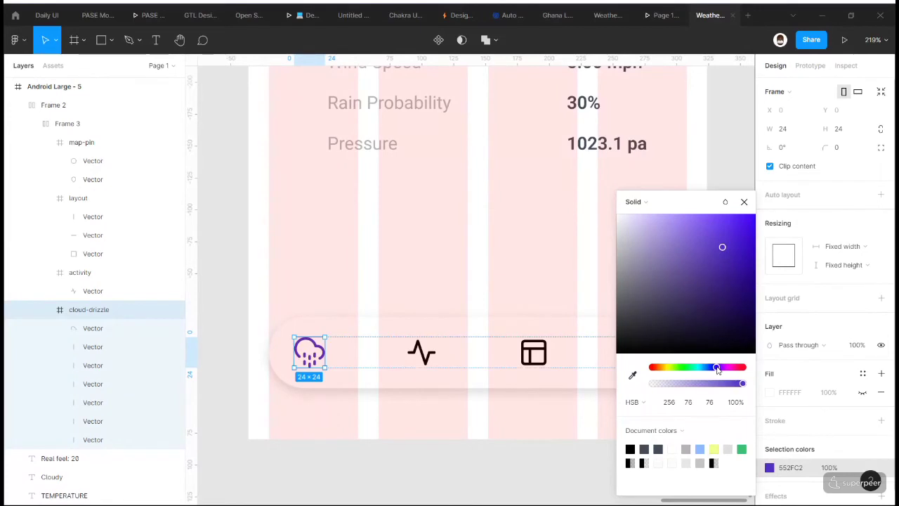
- Switch the color format to Hex and copy the rain cloud icon's color code
left_click(643, 406)
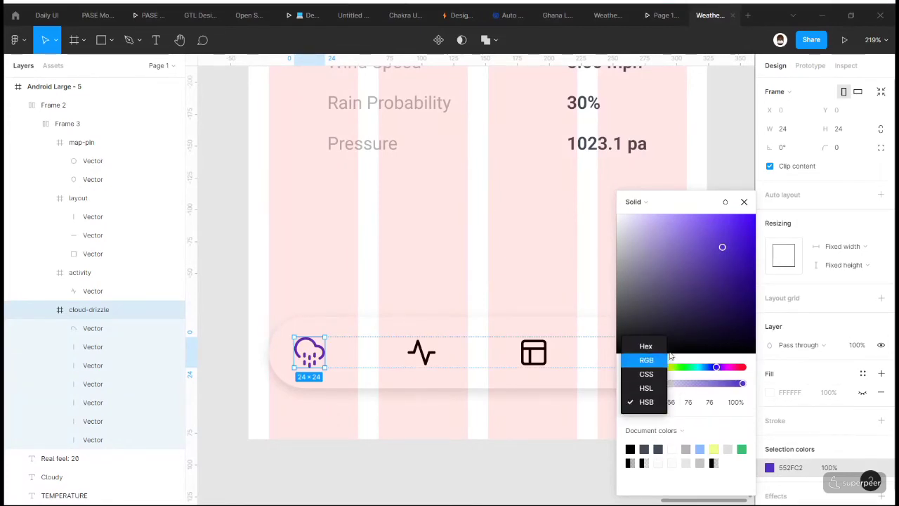
left_click(642, 359)
left_click(708, 402)
key("ctrl+c")
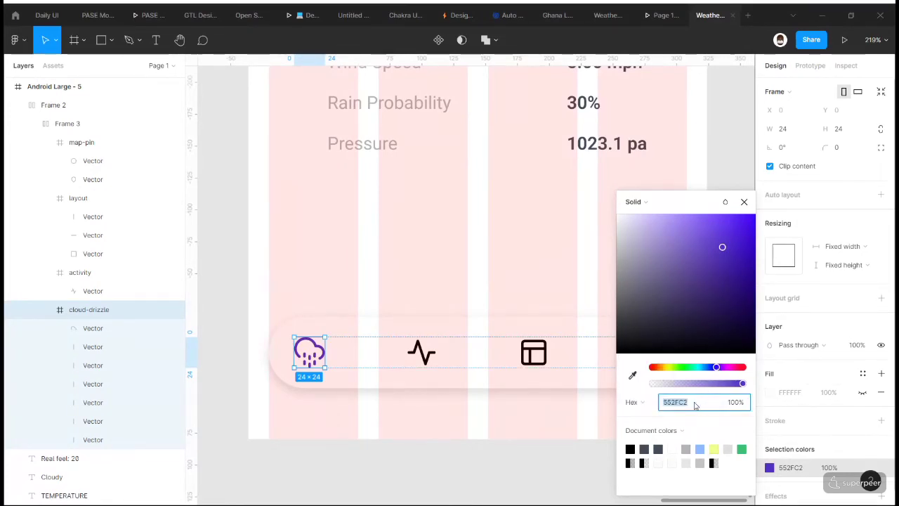
- Paste the color code 552FC2 as a text note on the empty canvas beside the weather screen
scroll(422, 400, "down", 5)
left_click(316, 347)
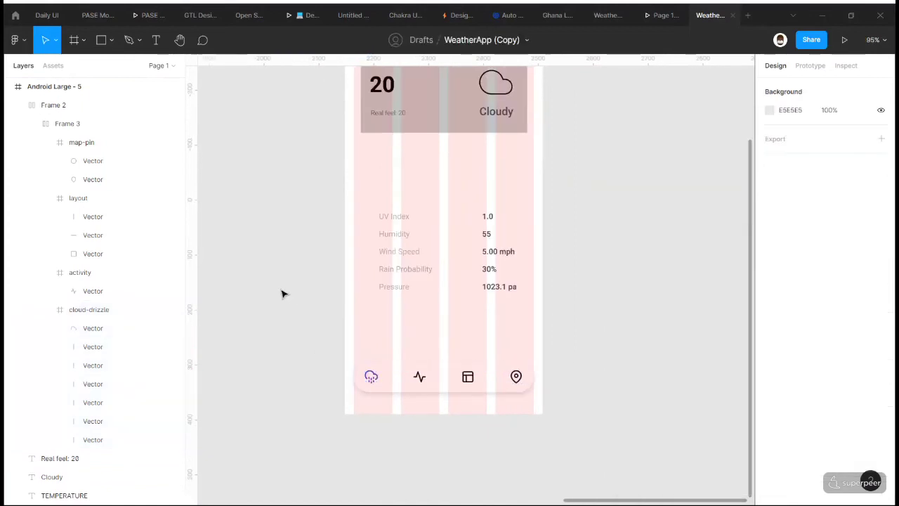
scroll(680, 203, "right", 3)
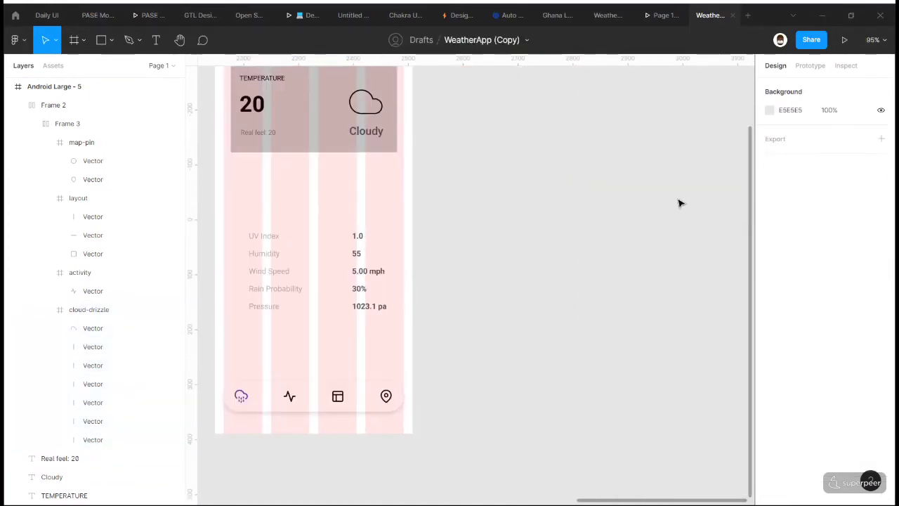
scroll(679, 203, "right", 2)
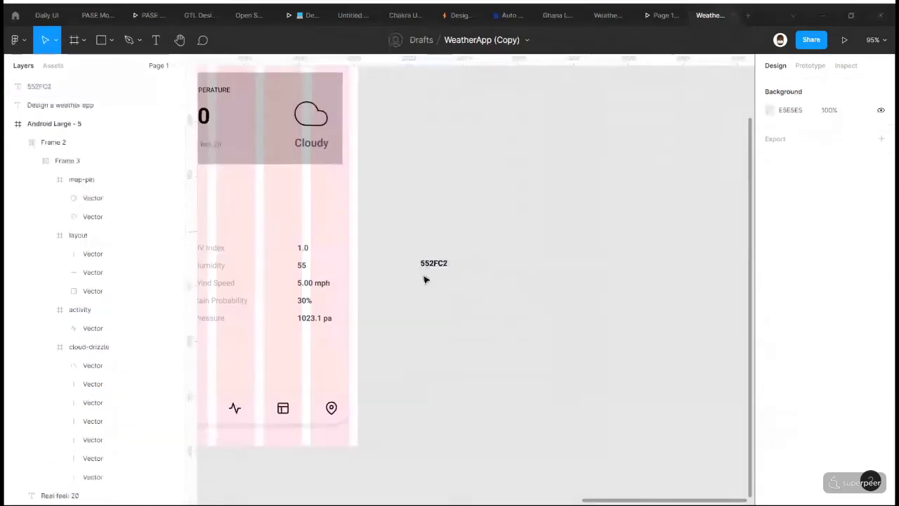
- Replace the color code note beside the weather screen with a 99 × 36 rectangle swatch filled with 552FC2
key("r")
left_click_drag(420, 275, 474, 295)
left_click(803, 247)
key("ctrl+v")
key("Return")
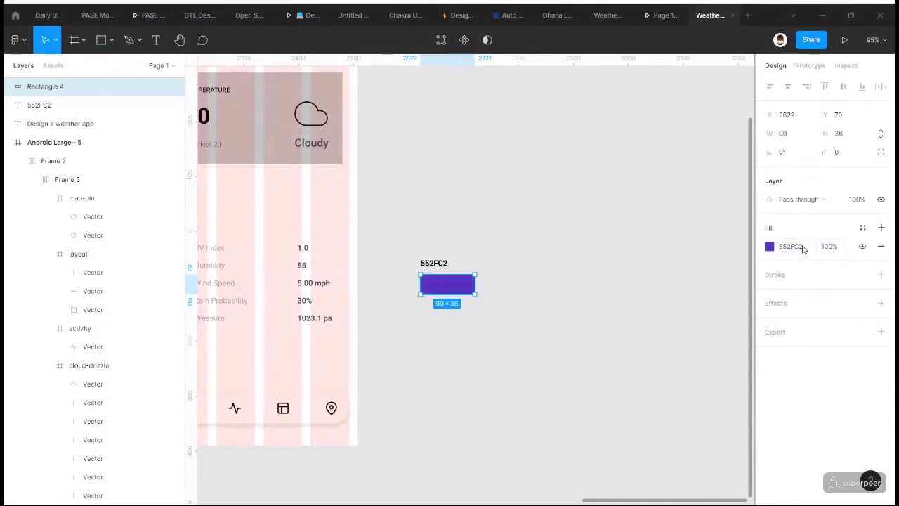
left_click(444, 266)
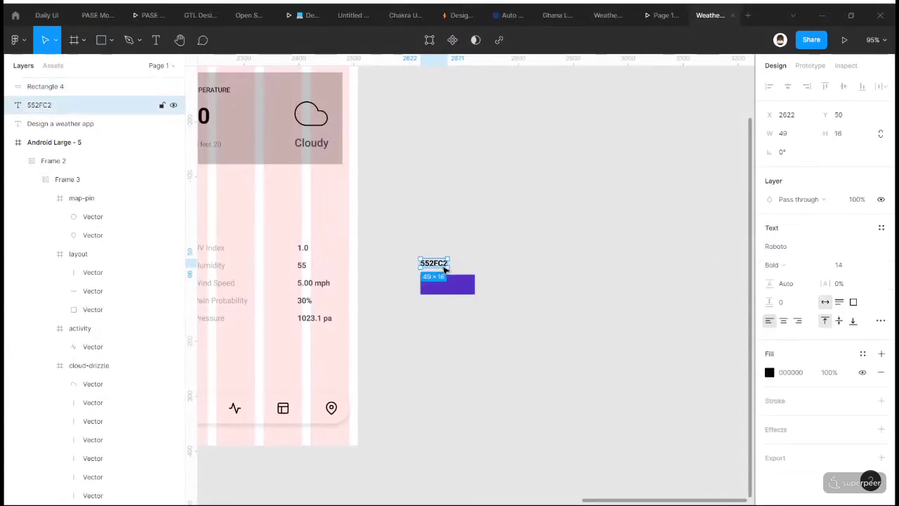
key("Delete")
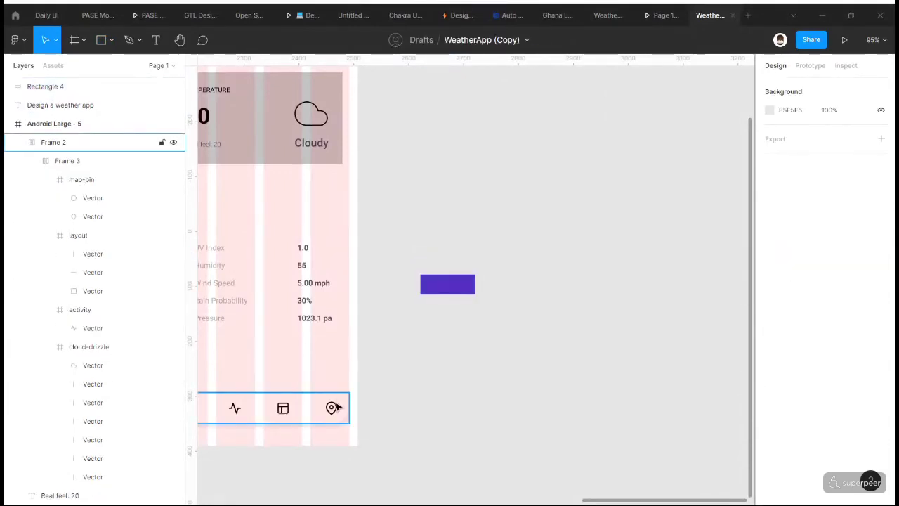
- Try applying the swatch's purple to the map pin icon in the bottom bar with the eyedropper, and undo it
left_click(335, 407)
key("i")
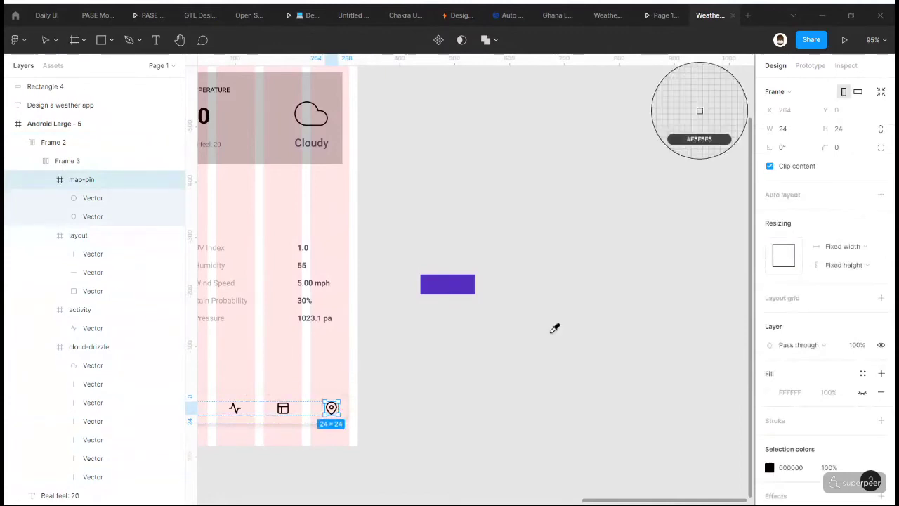
left_click(443, 280)
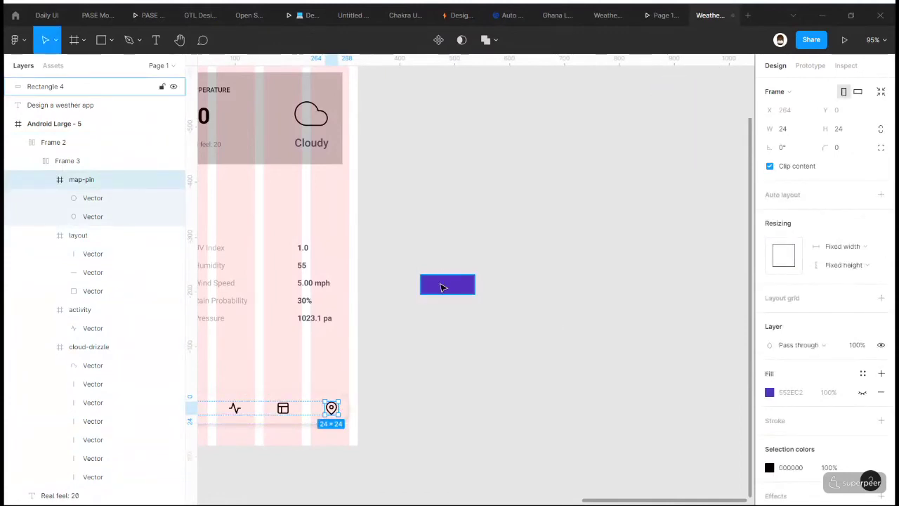
left_click(485, 378)
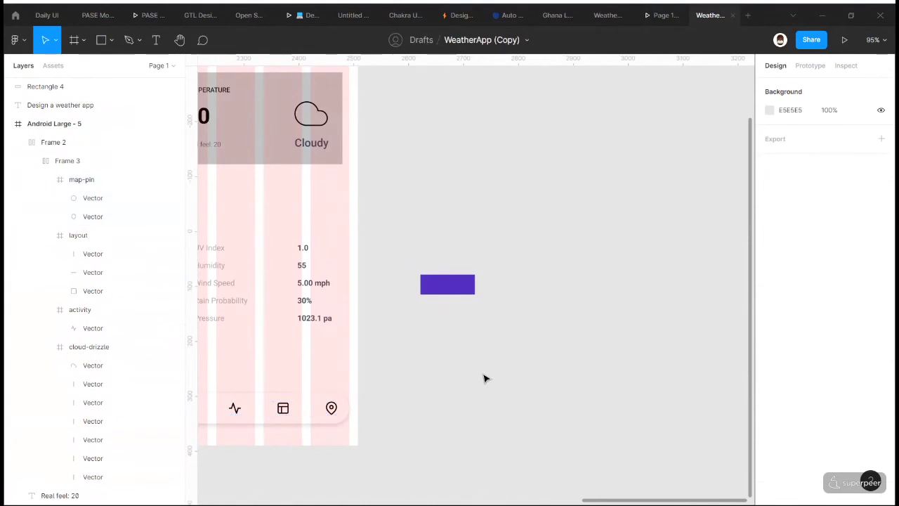
key("ctrl+z")
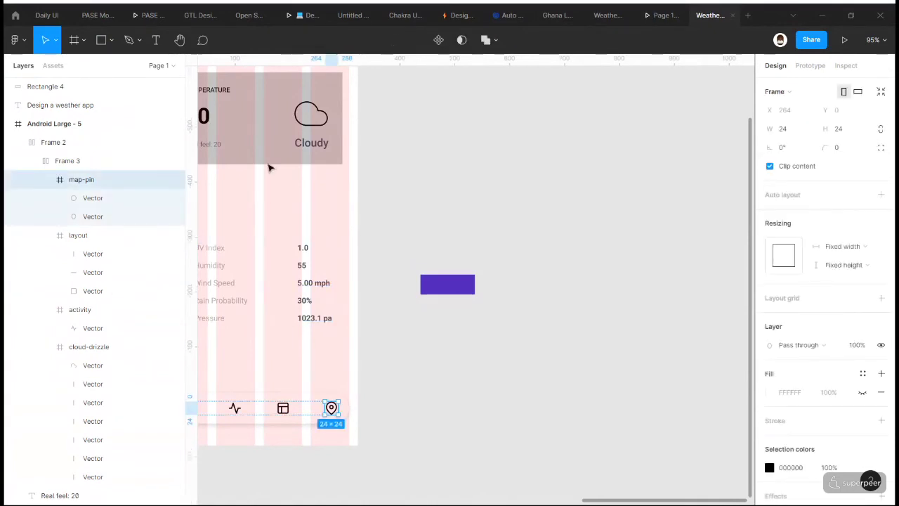
- Try filling the temperature card's background with the purple sampled from the swatch, and undo the fill
left_click(270, 159)
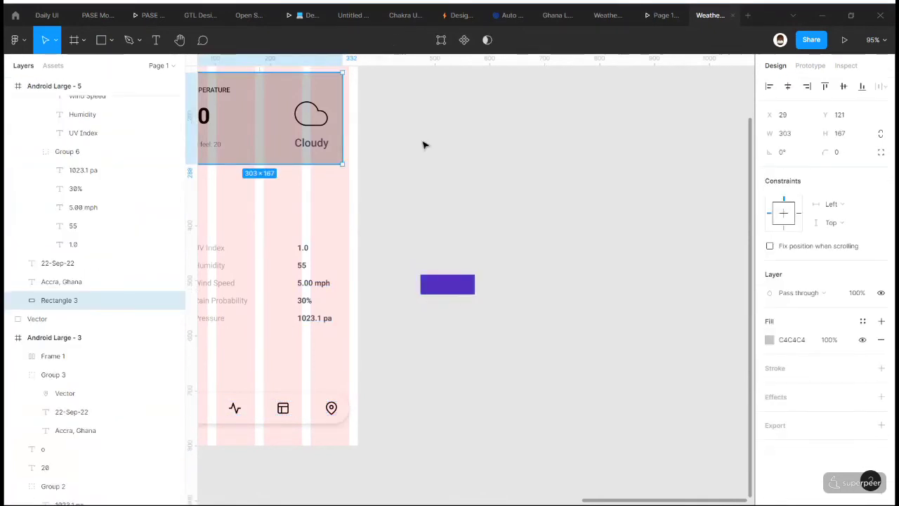
key("i")
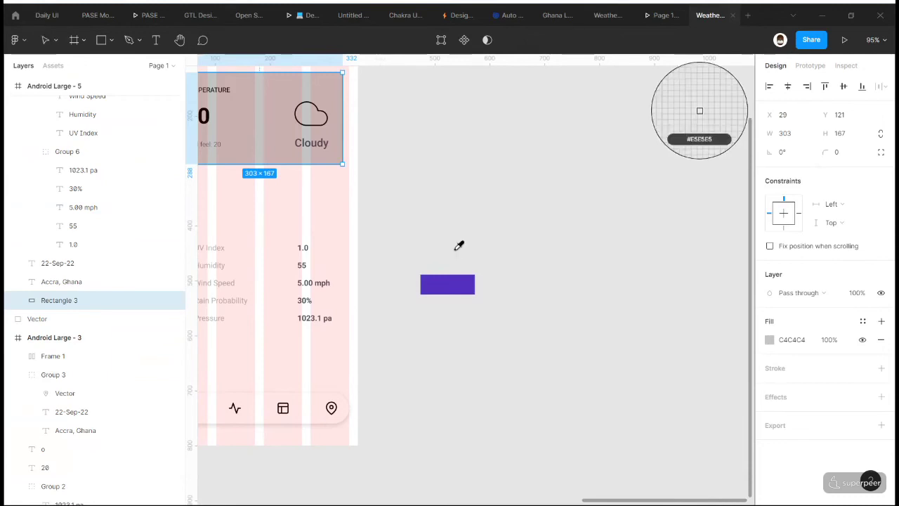
left_click(447, 288)
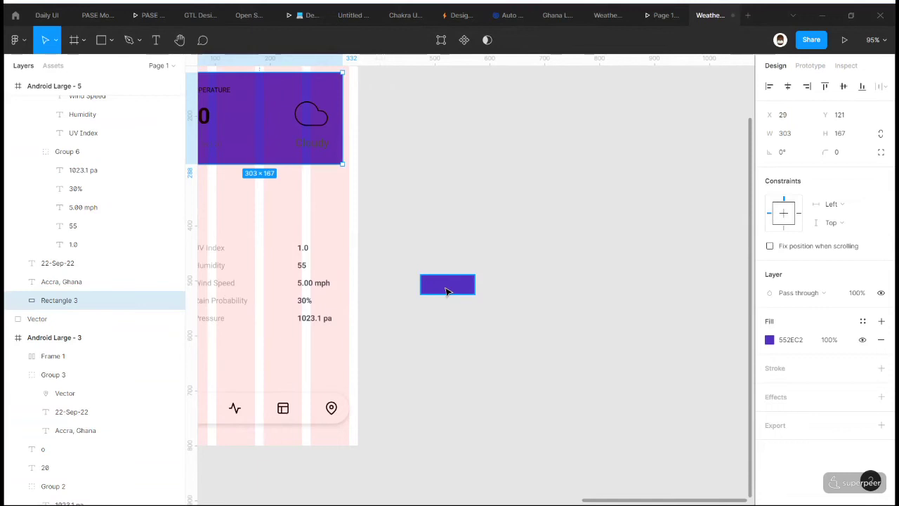
key("ctrl+z")
- Widen the temperature card's background on both sides to the outer grid column edges, with X 16 and width 328
scroll(540, 272, "up", 1)
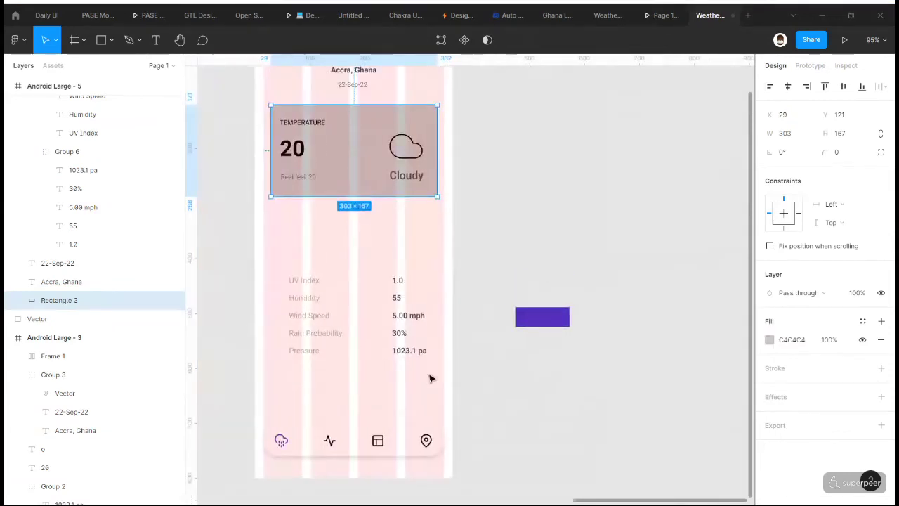
scroll(431, 378, "up", 2)
scroll(431, 378, "left", 1)
scroll(431, 378, "up", 2)
scroll(431, 379, "down", 1)
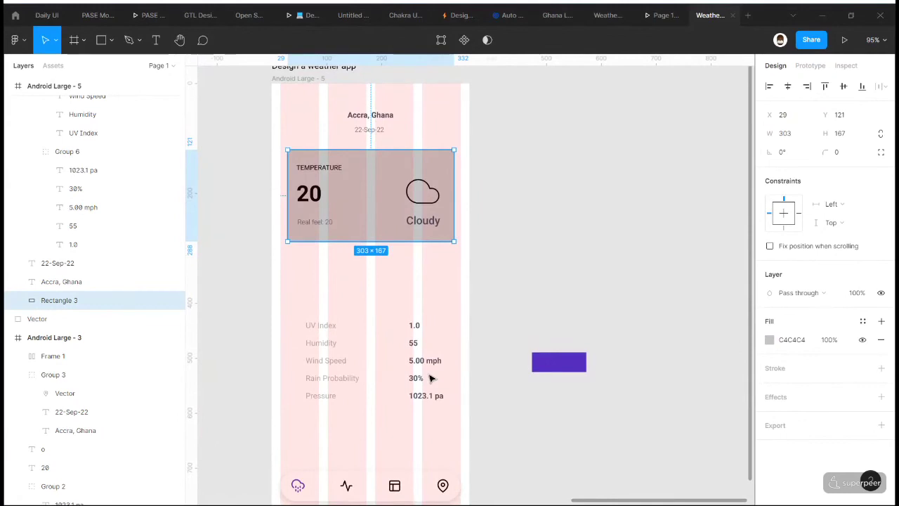
scroll(431, 378, "down", 5)
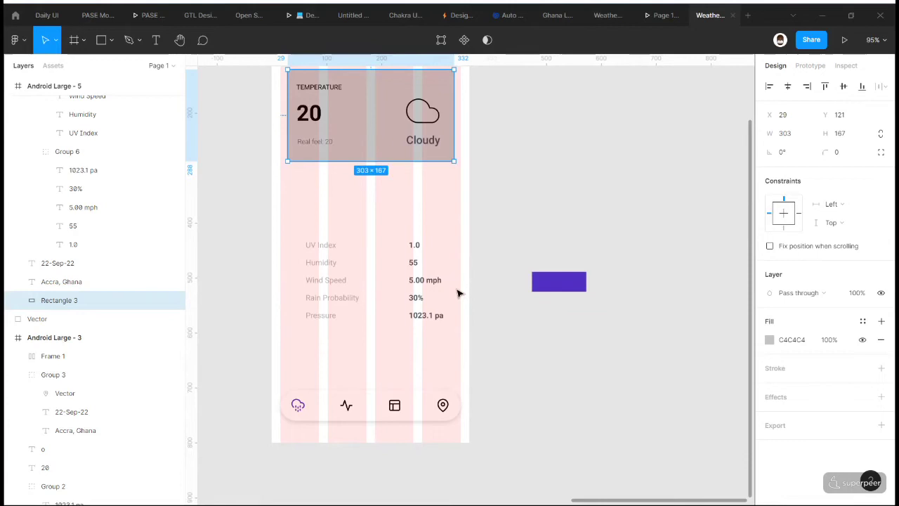
scroll(457, 293, "up", 3, "ctrl")
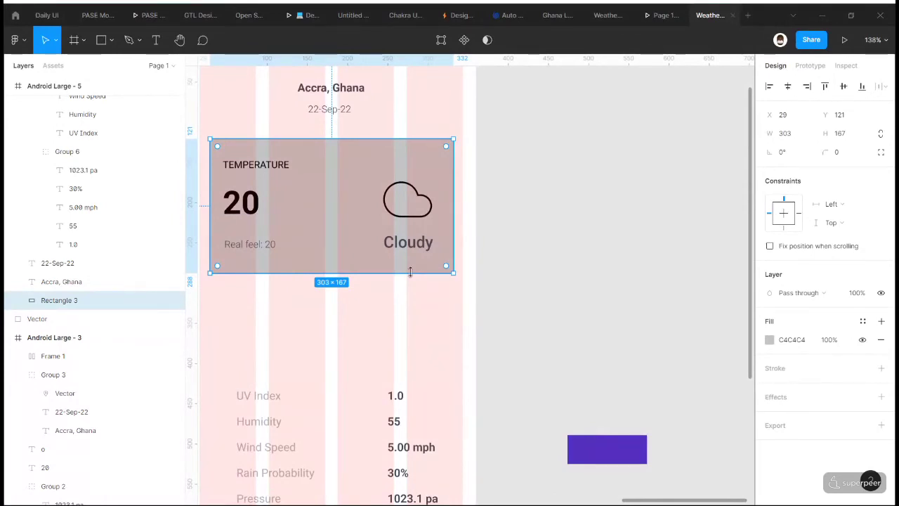
scroll(410, 272, "down", 2)
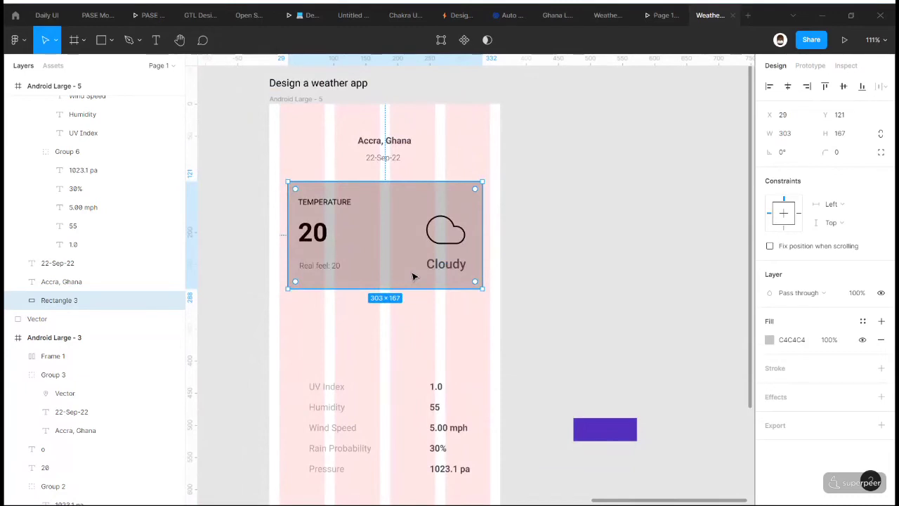
left_click_drag(289, 227, 280, 226)
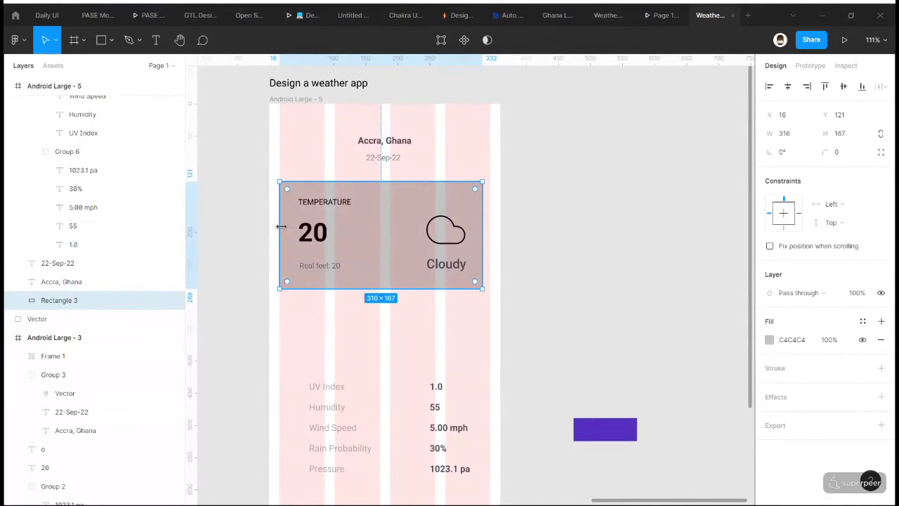
left_click_drag(483, 246, 490, 246)
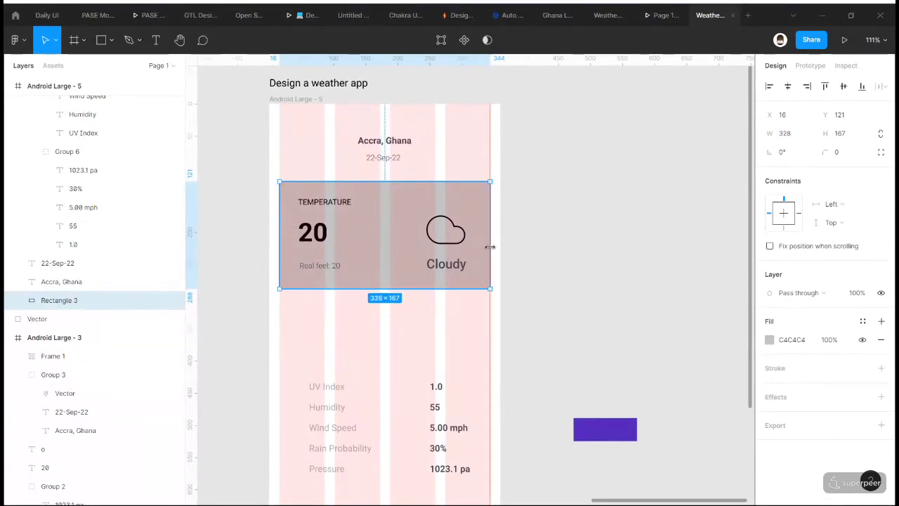
left_click(556, 246)
- Nudge the TEMPERATURE label left inside the card to an X position of about 40
left_click(337, 204)
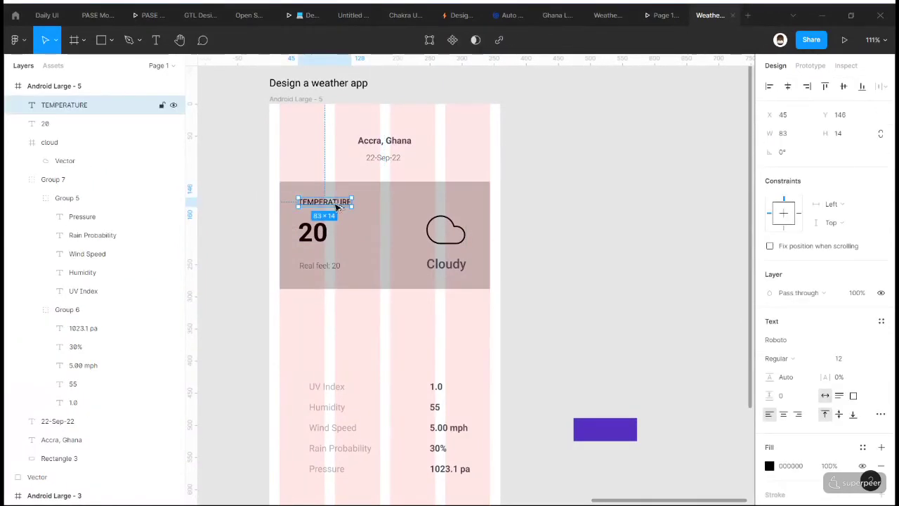
scroll(329, 186, "up", 5)
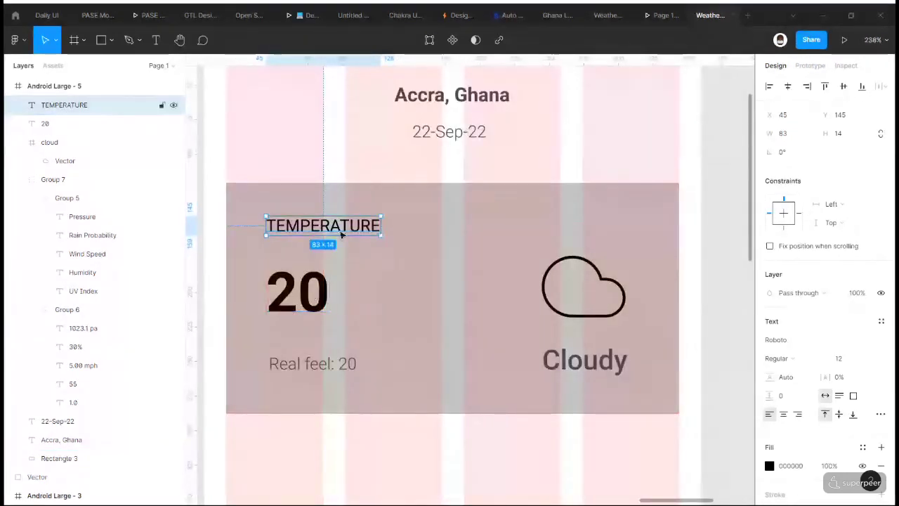
key("Left")
key("Left")
key("Left")
key("Left")
key("Left")
key("Left")
key("Left")
key("Left")
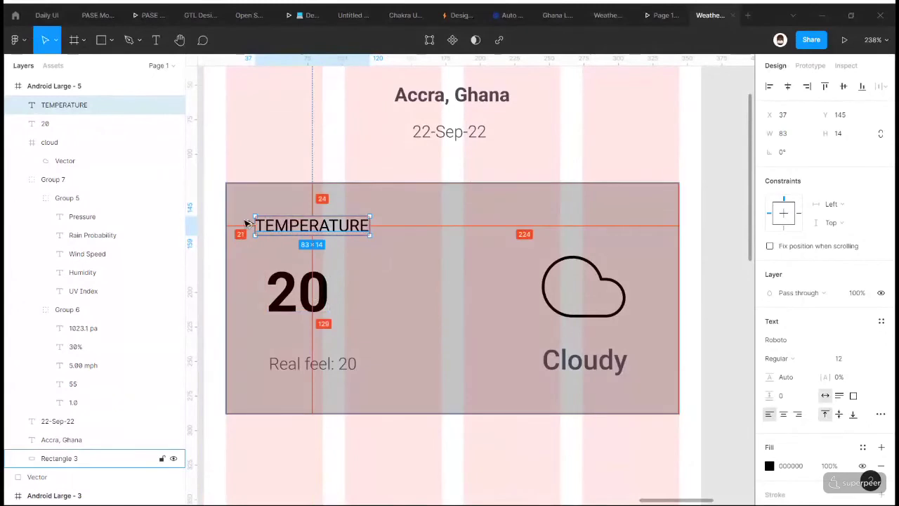
key("Right")
key("Right")
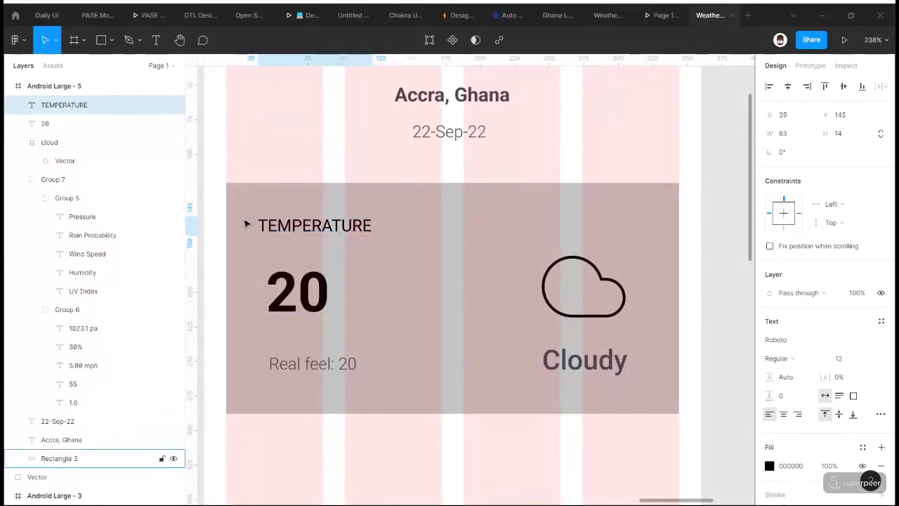
- Move the large 20 and the "Real feel: 20" text left, aligning both with the TEMPERATURE label's left edge
left_click_drag(300, 301, 294, 301)
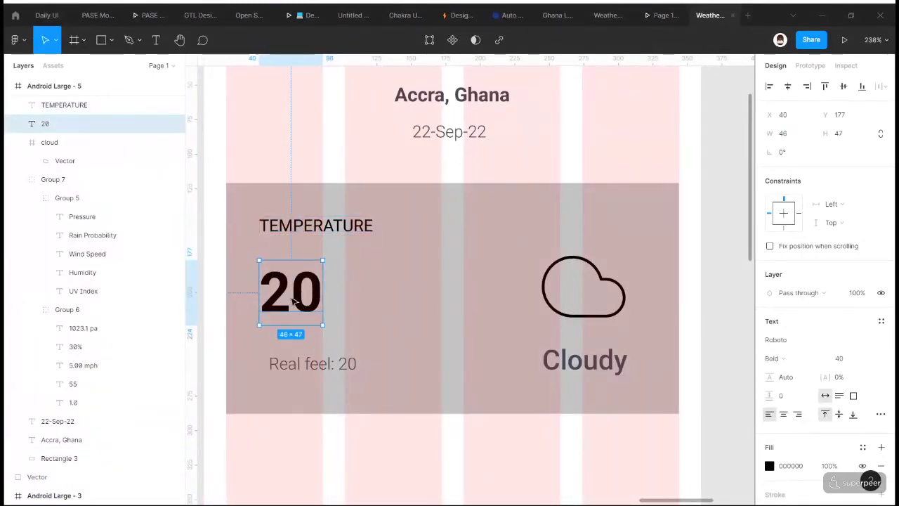
left_click(313, 356)
key("Left")
key("Left")
key("Left")
key("Left")
key("Left")
key("Left")
key("Left")
- Move the cloud icon in the temperature card up and to the right, to X 254 and Y 156
left_click(595, 318)
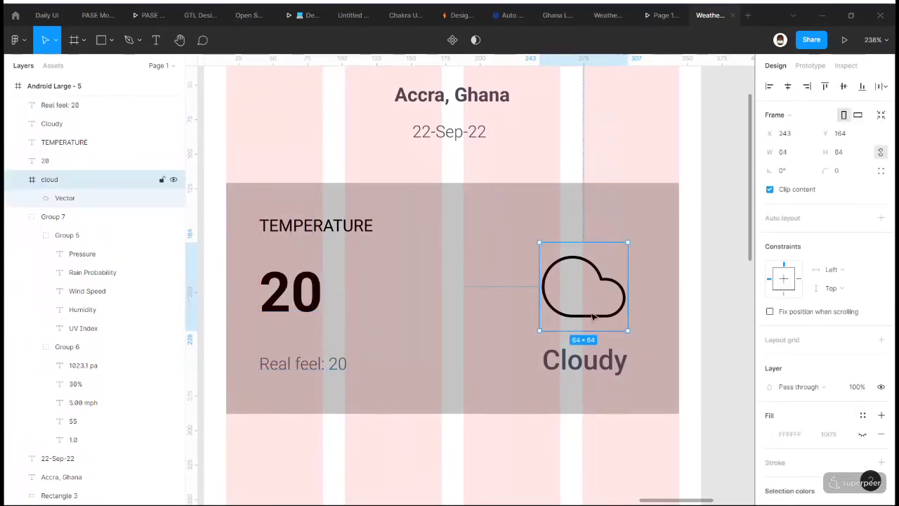
key("Escape")
left_click_drag(608, 312, 626, 294)
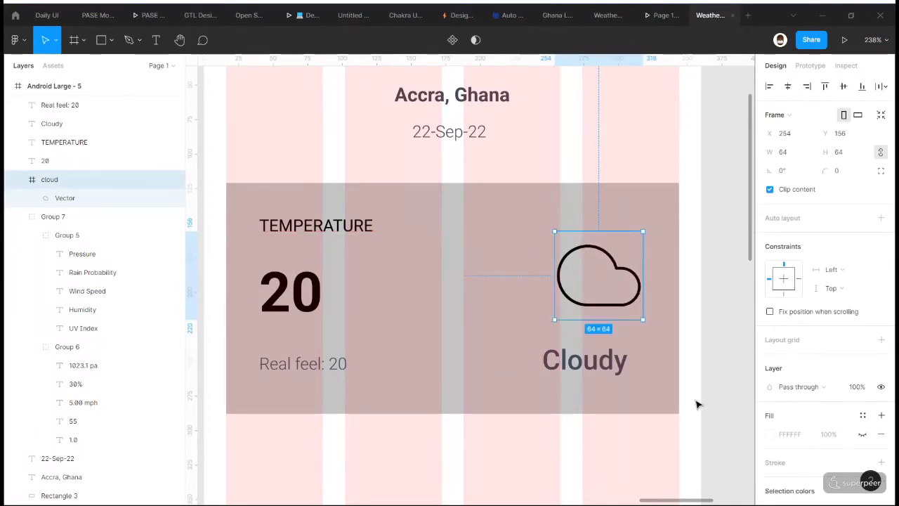
- Swap the cloud vector's stroke for a fill and make it a linear gradient fading from black 000000 to transparent
left_click(121, 205)
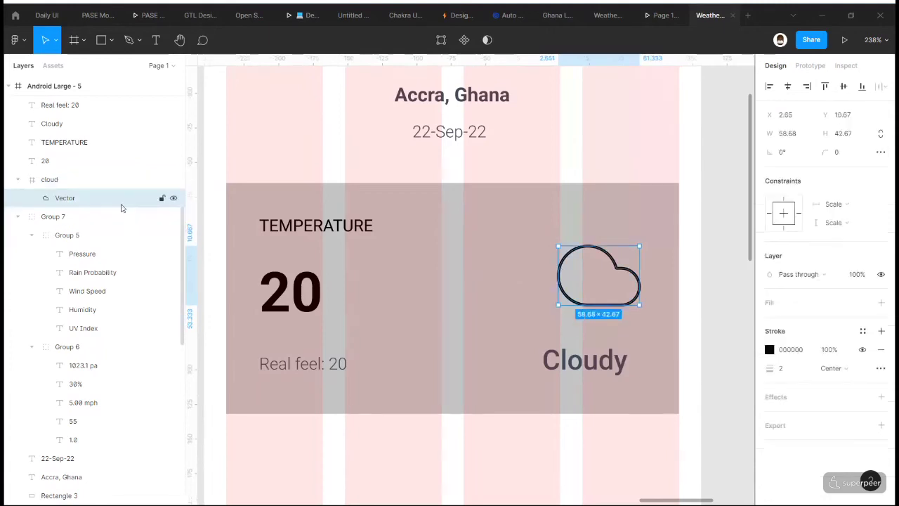
key("shift+x")
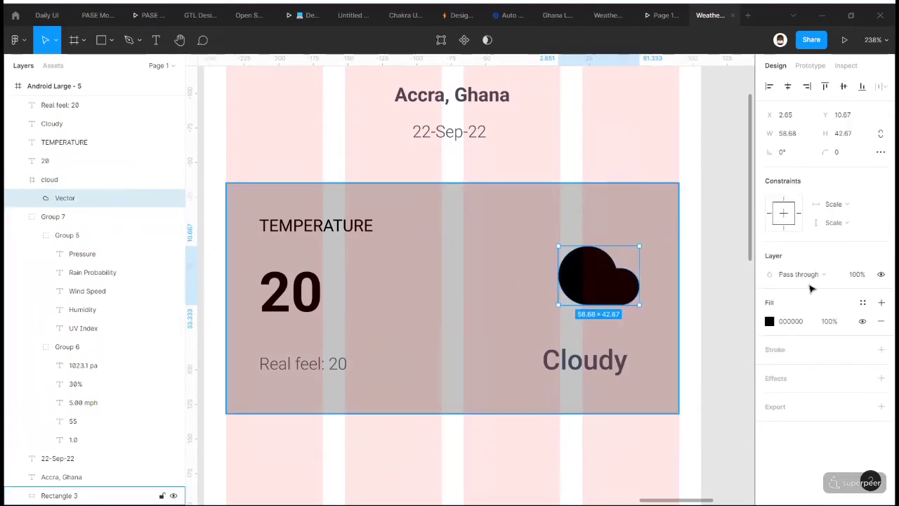
left_click(769, 322)
left_click(638, 202)
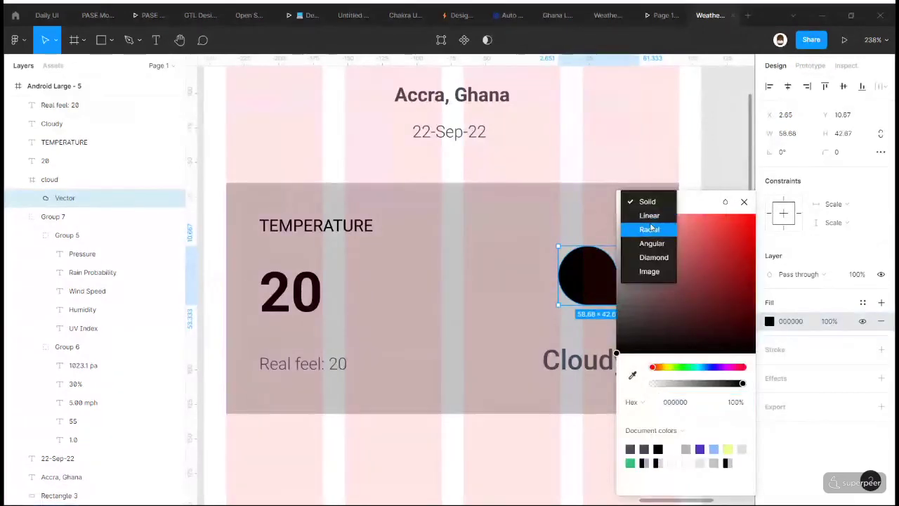
left_click(648, 217)
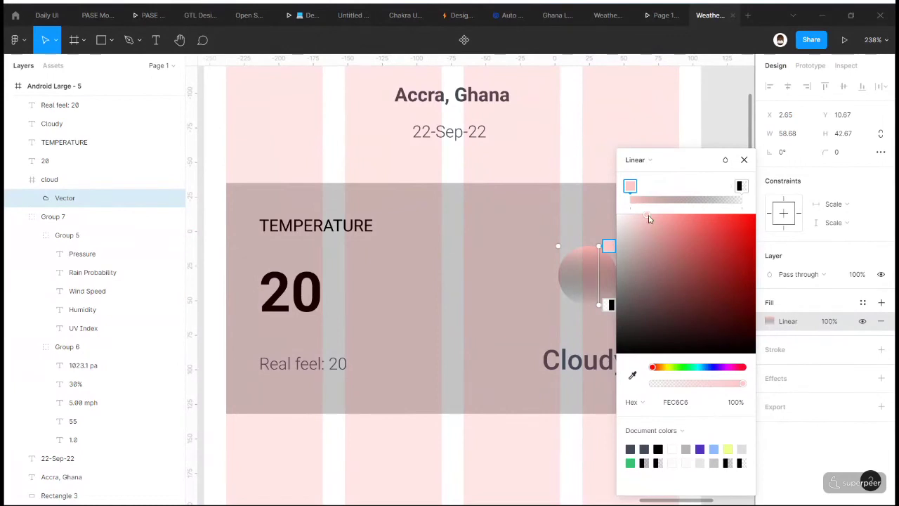
mouse_move(649, 219)
left_mouse_down()
mouse_move(648, 239)
mouse_move(634, 226)
left_mouse_up()
left_click_drag(636, 225, 631, 372)
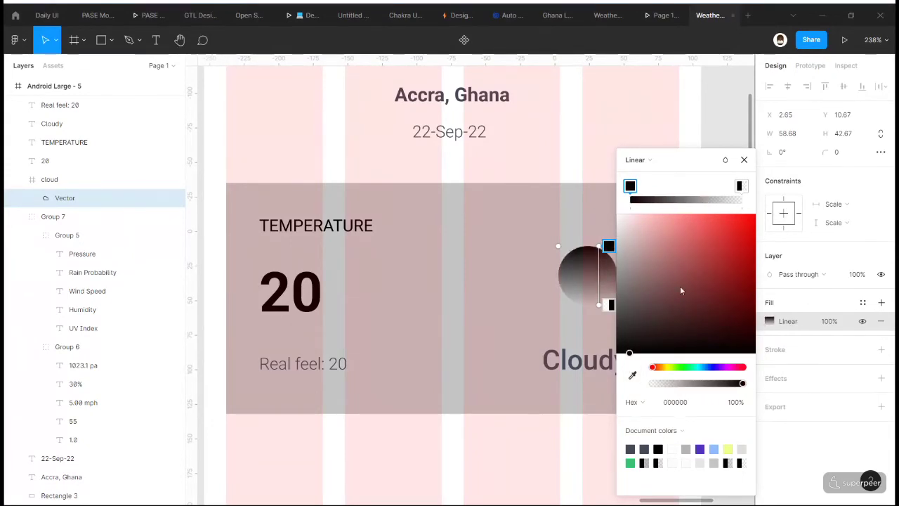
left_click(744, 159)
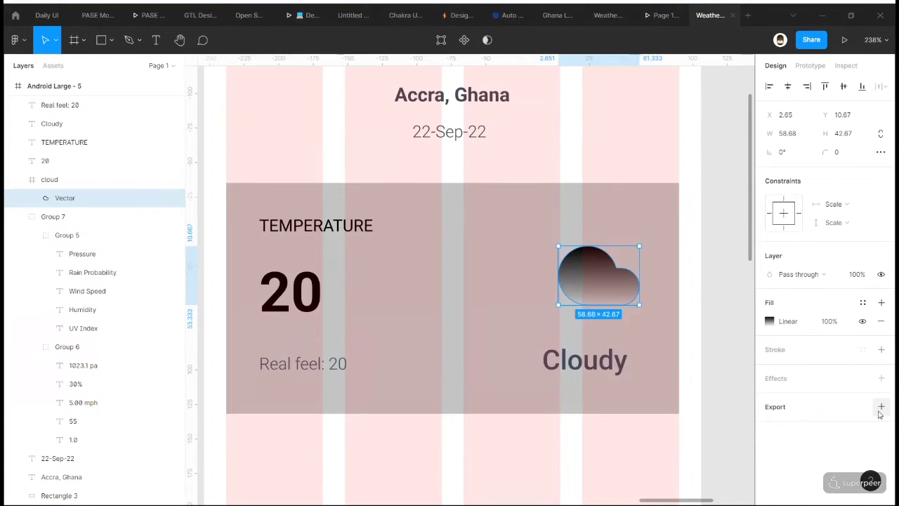
- Add an inner shadow effect to the cloud vector
left_click(882, 378)
left_click(825, 398)
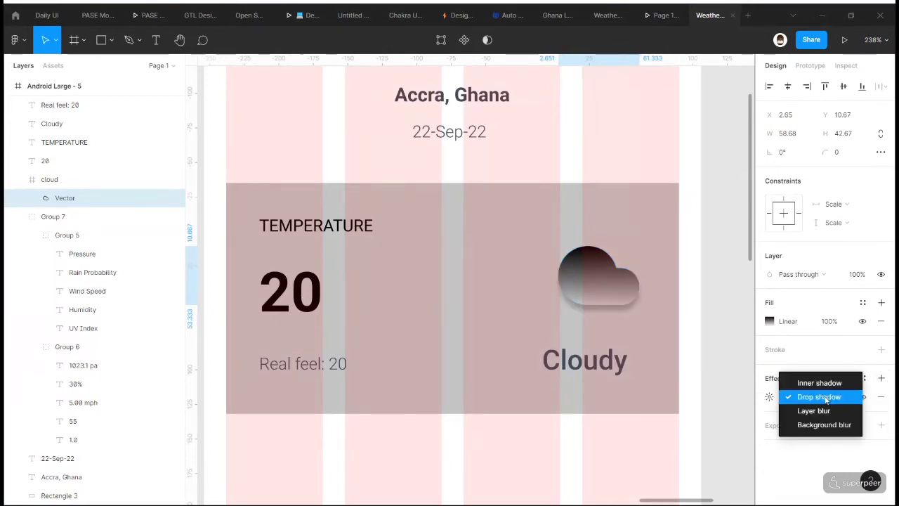
left_click(822, 384)
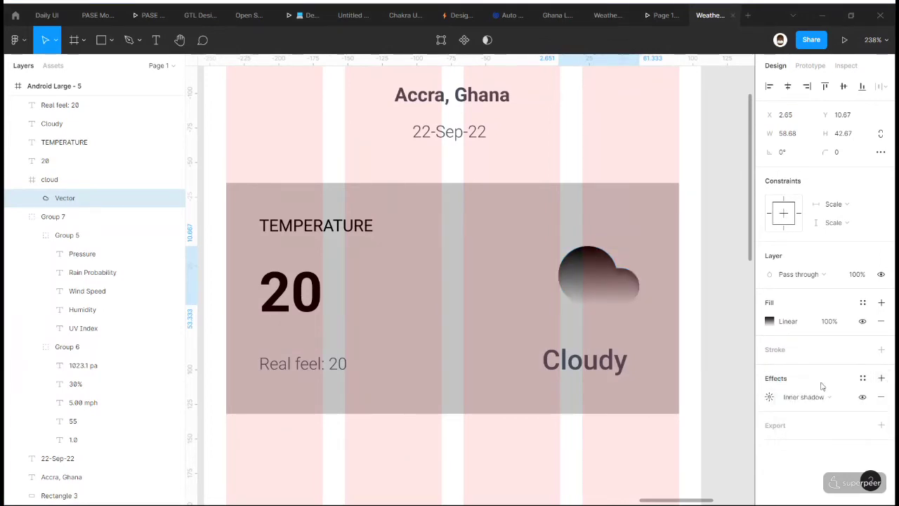
left_click(713, 331)
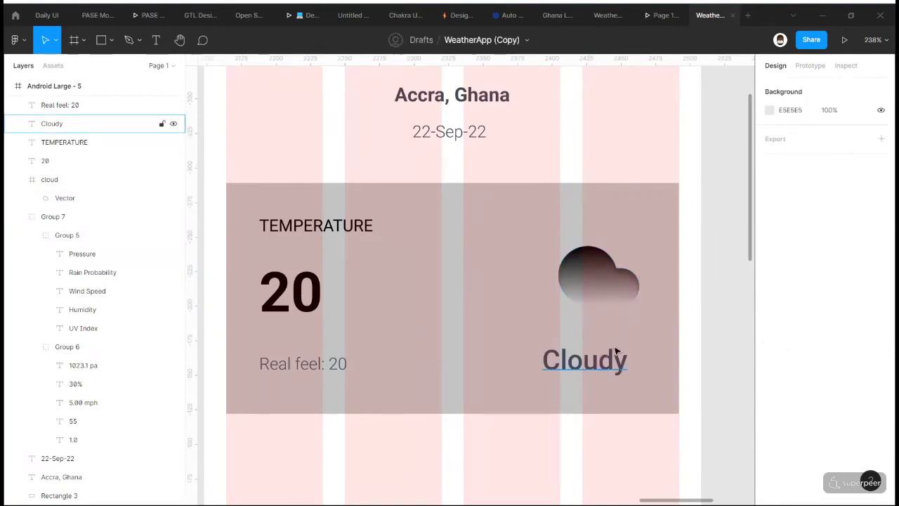
left_click(632, 348)
scroll(626, 357, "down", 5)
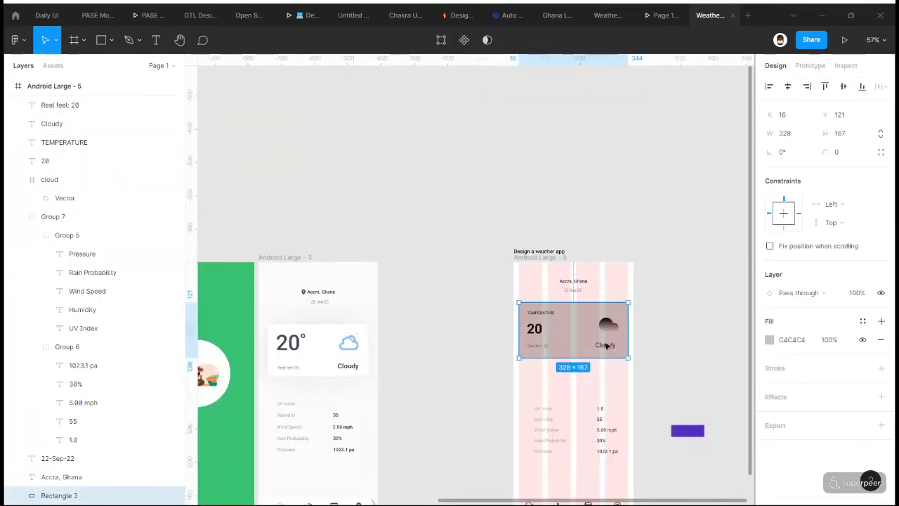
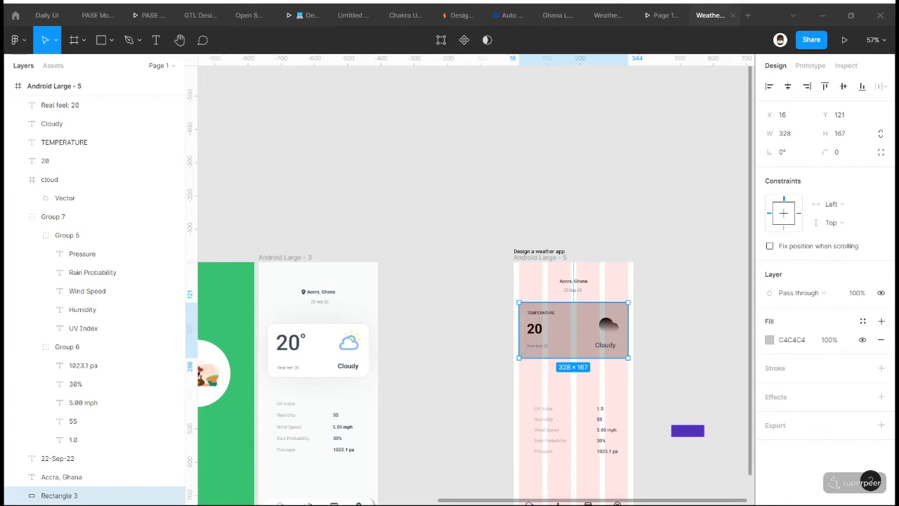
scroll(546, 263, "right", 3)
scroll(546, 263, "down", 1)
left_click(562, 288)
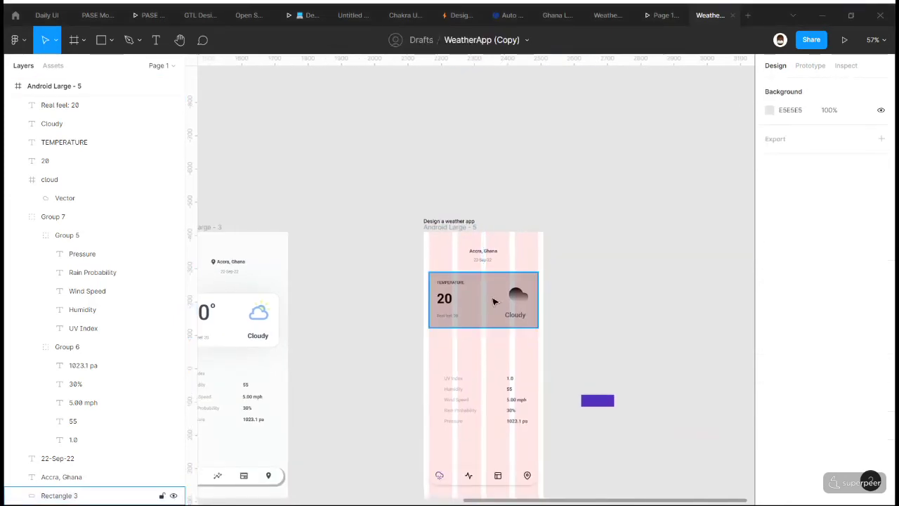
scroll(494, 302, "up", 5)
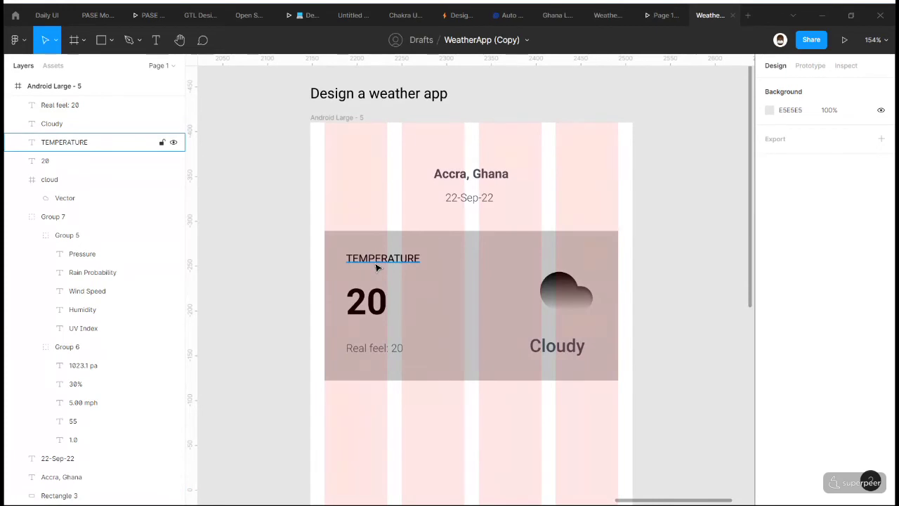
left_click_drag(389, 183, 562, 172)
left_click(406, 144)
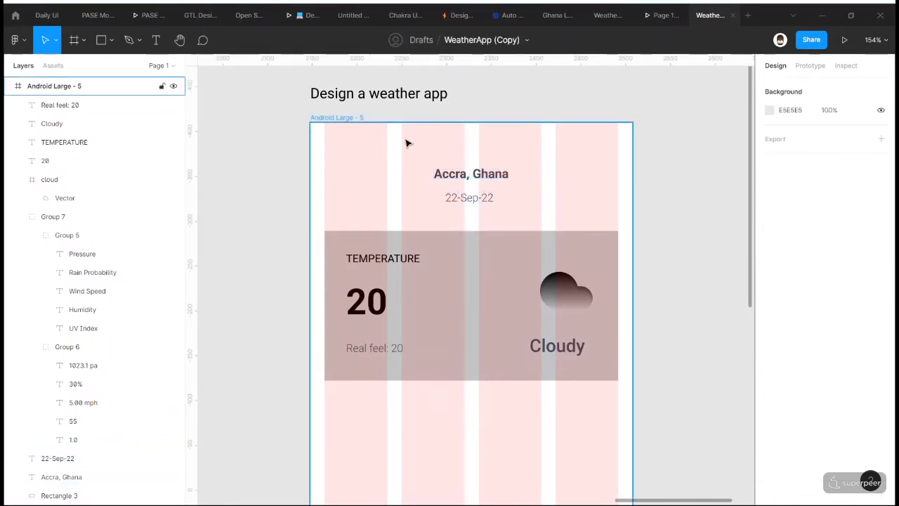
left_click_drag(405, 144, 543, 238)
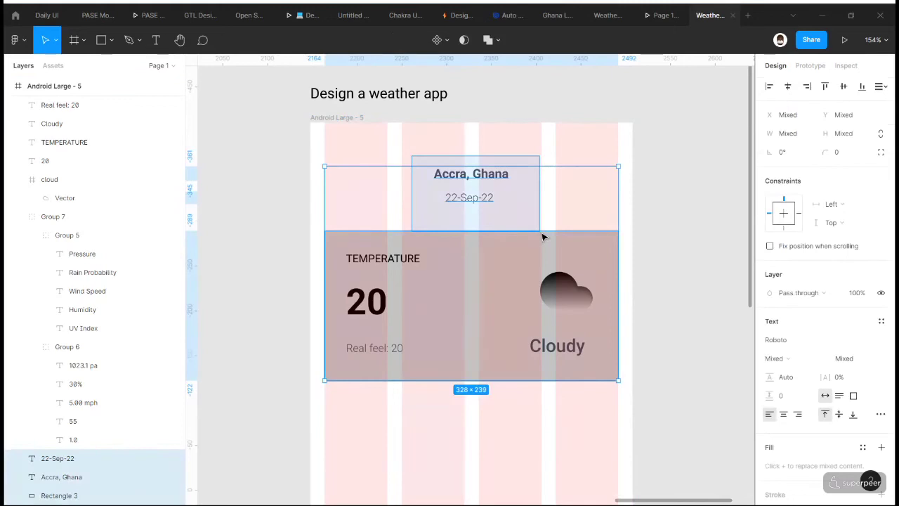
left_click(532, 225, "shift")
left_click(548, 216)
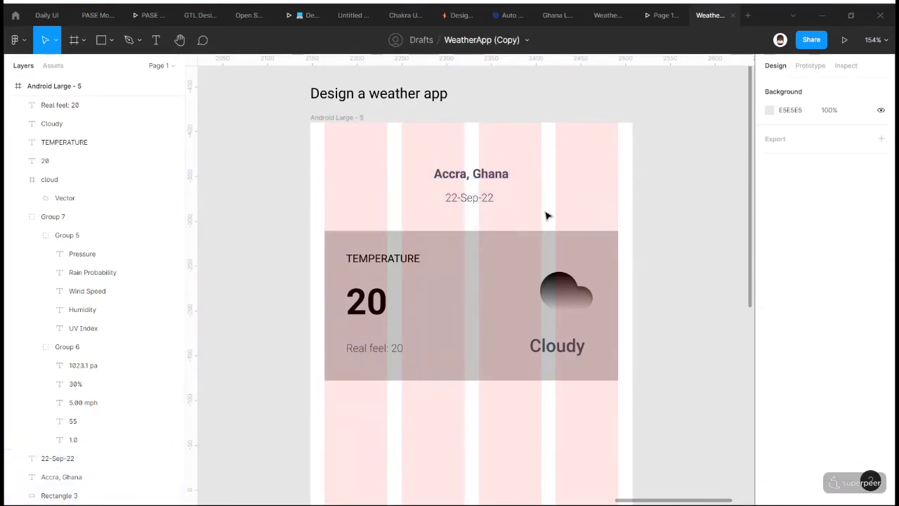
left_click(364, 358)
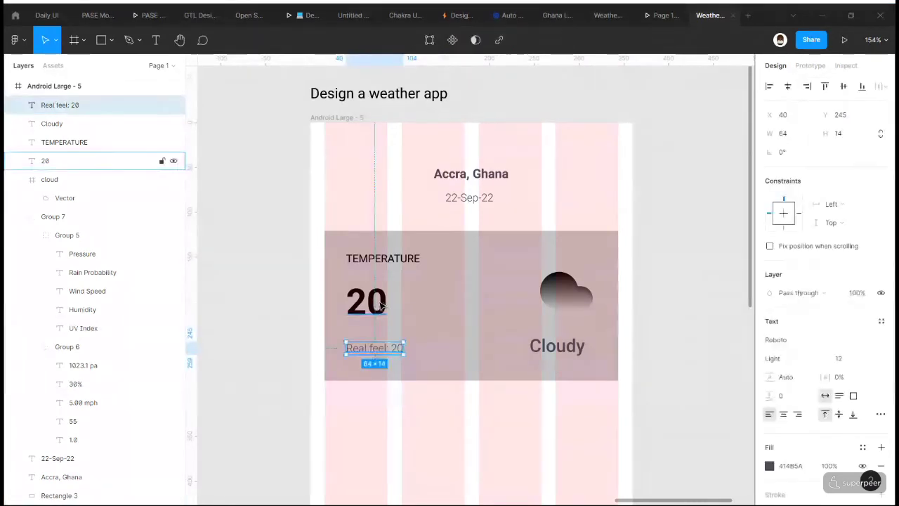
left_click(382, 303, "shift")
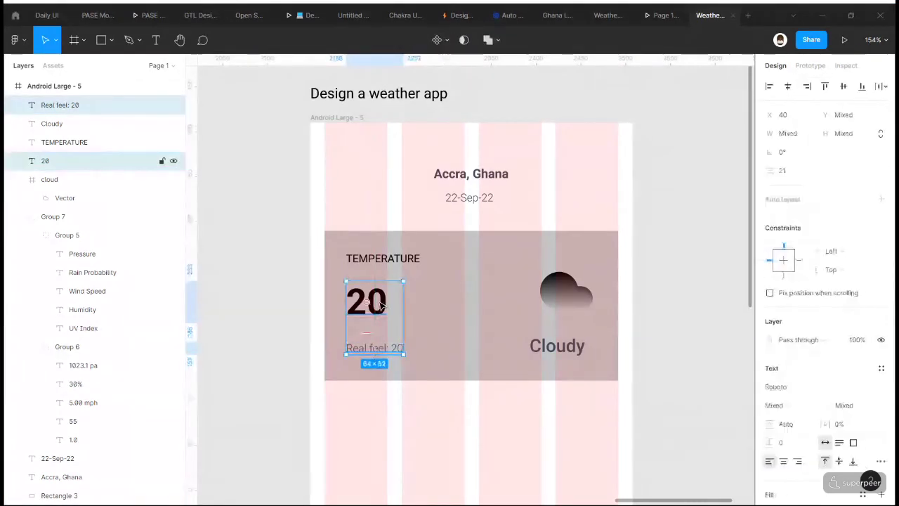
left_click(405, 260, "shift")
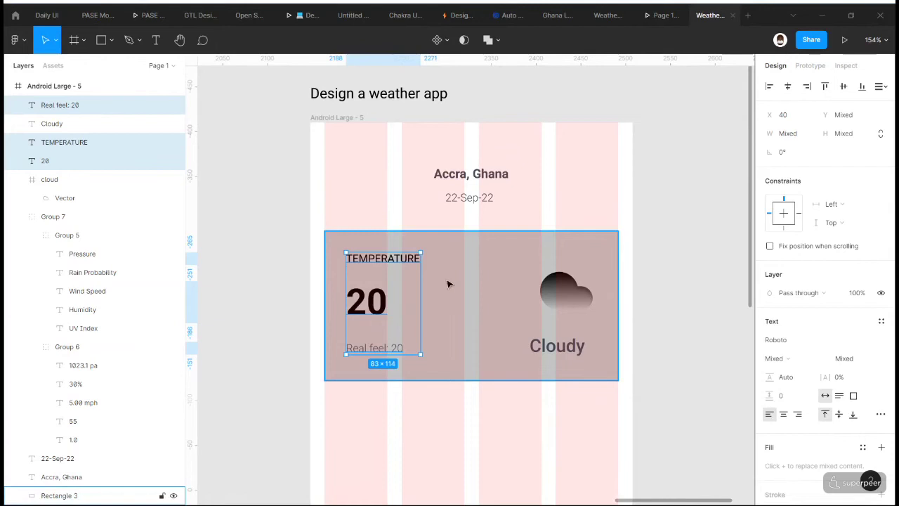
scroll(419, 273, "up", 5)
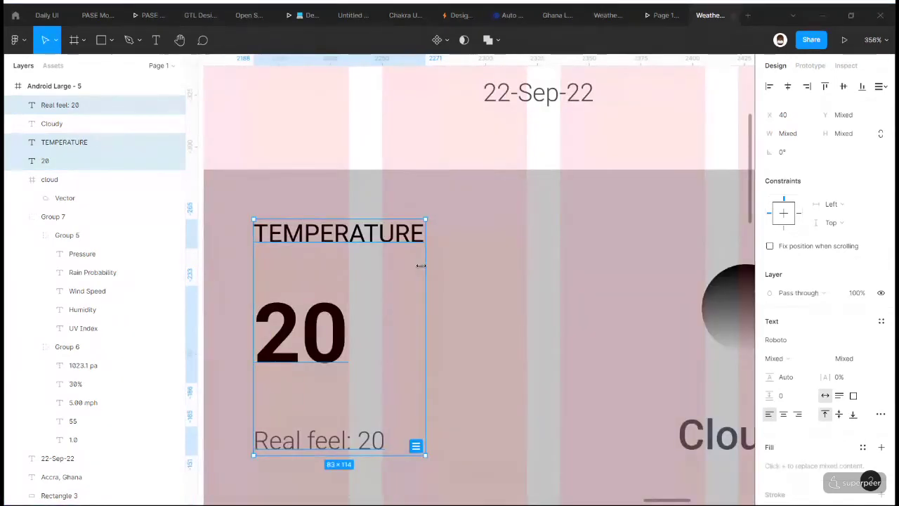
scroll(421, 266, "down", 5)
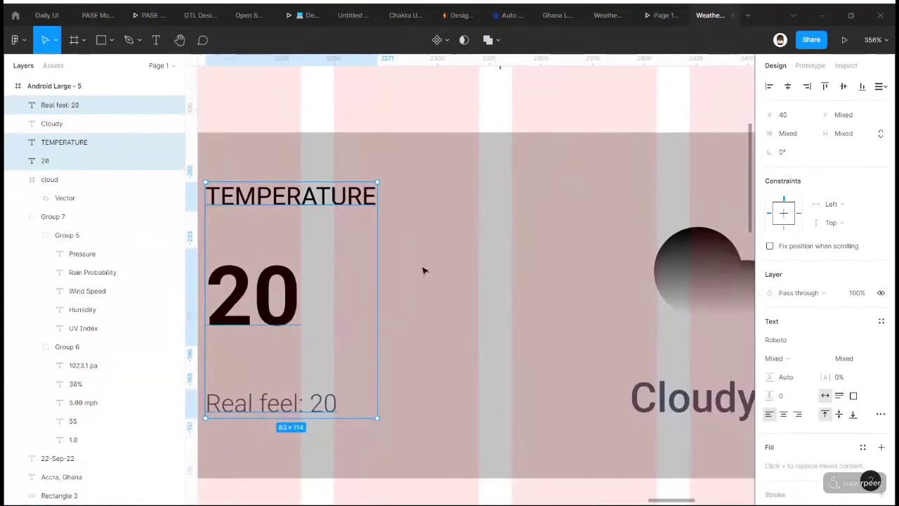
left_click(634, 294)
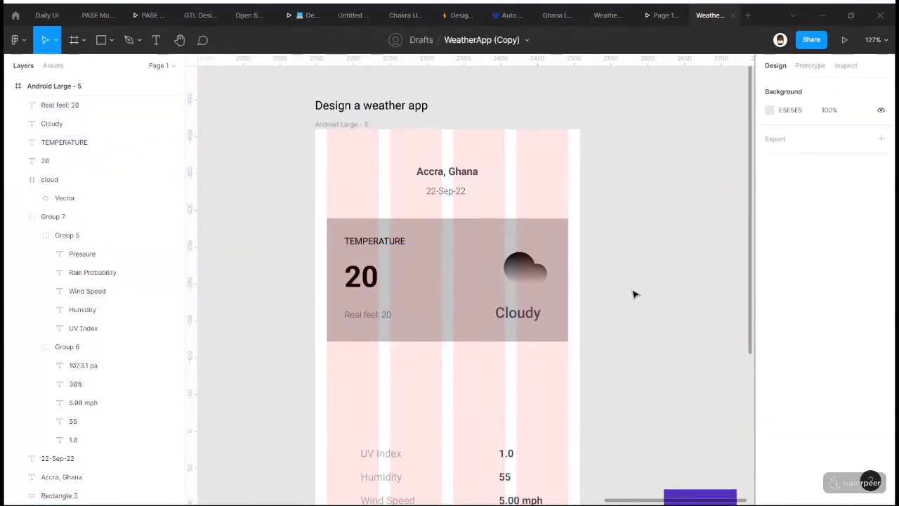
- Set the temperature card rectangle's fill colour to white FFFFFF
left_click(518, 302)
left_click(434, 311)
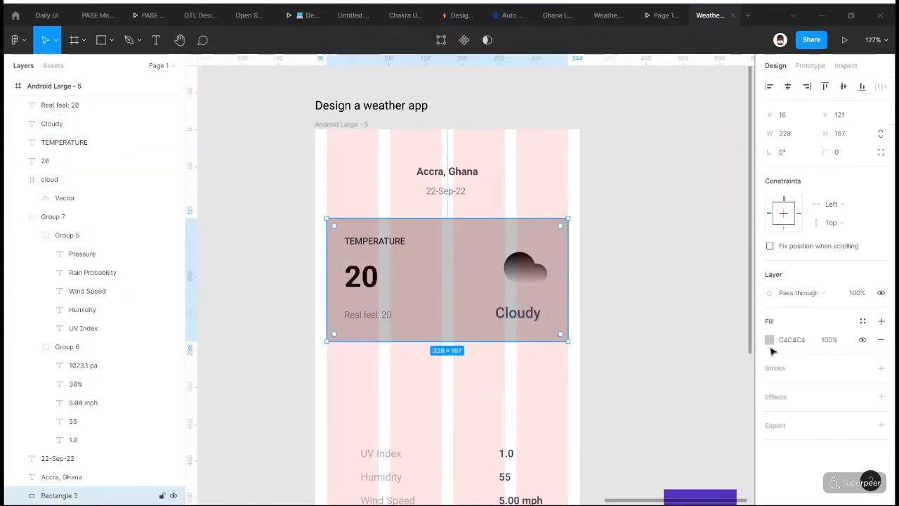
left_click(864, 323)
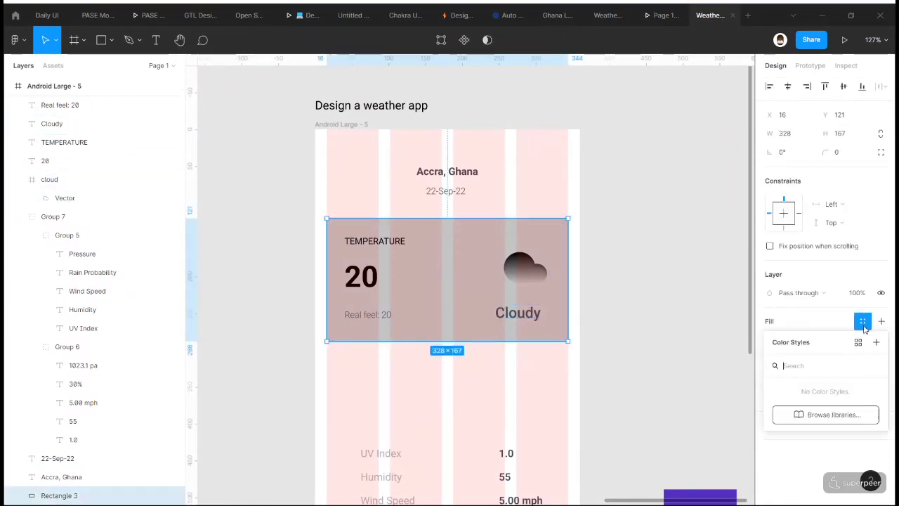
left_click(822, 330)
left_click(794, 344)
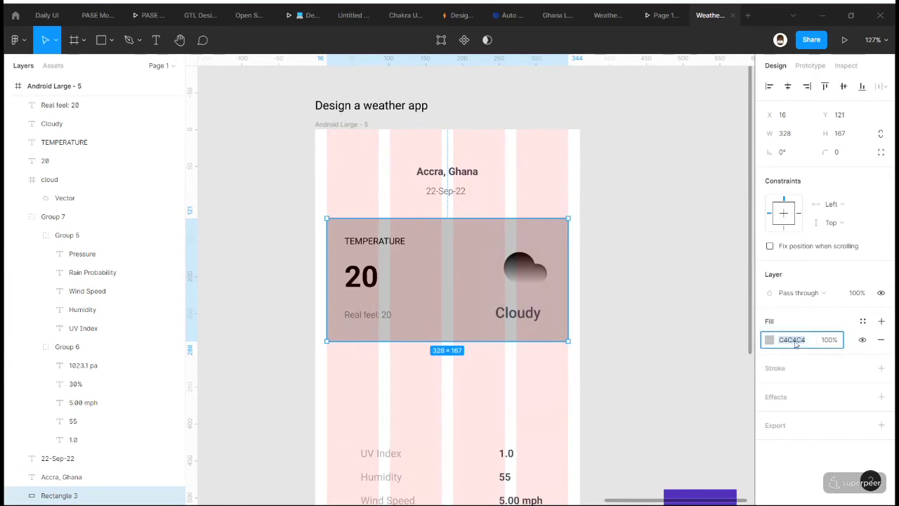
type("fff")
key("Return")
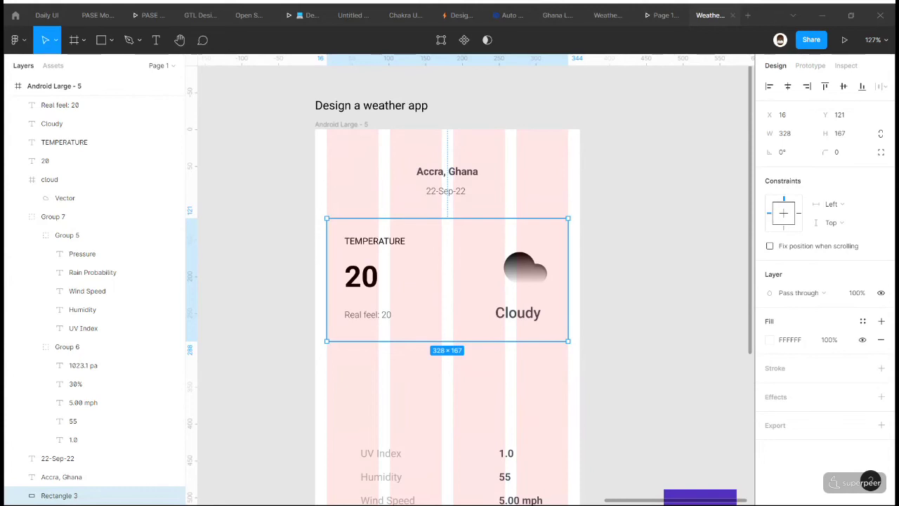
left_click(791, 340)
left_click(652, 307)
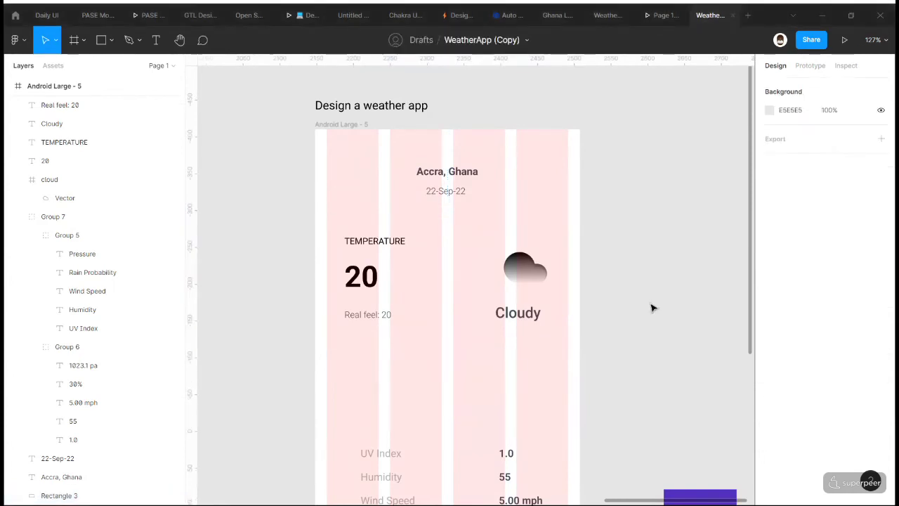
- Try a black 000000 fill on the temperature card and undo it
left_click(457, 251)
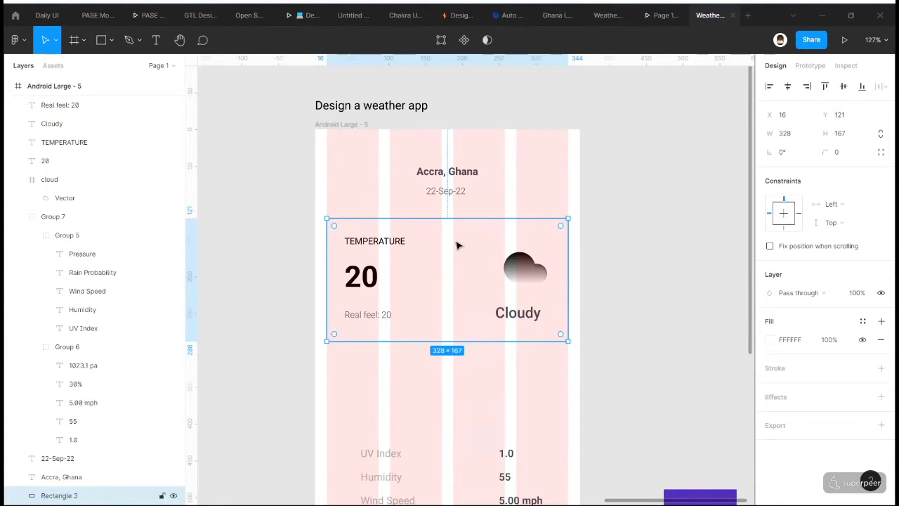
left_click(778, 345)
type("000000")
key("Return")
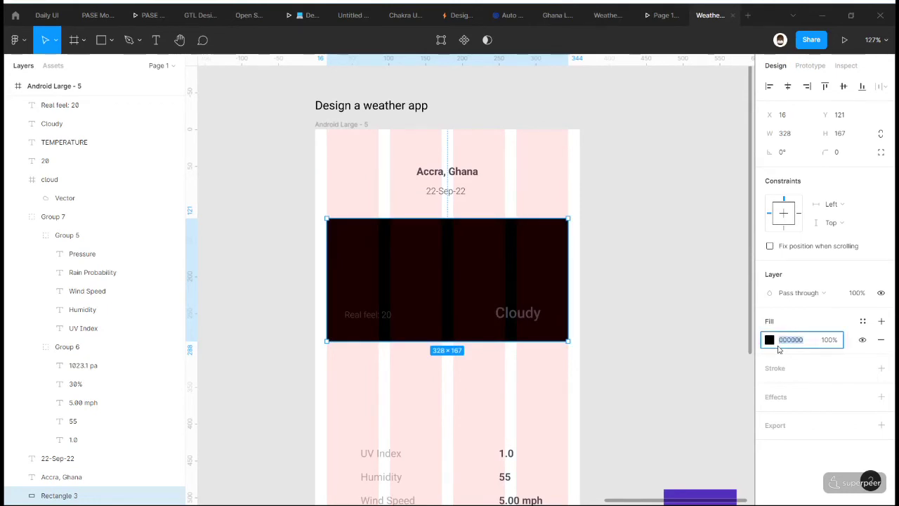
key("ctrl+z")
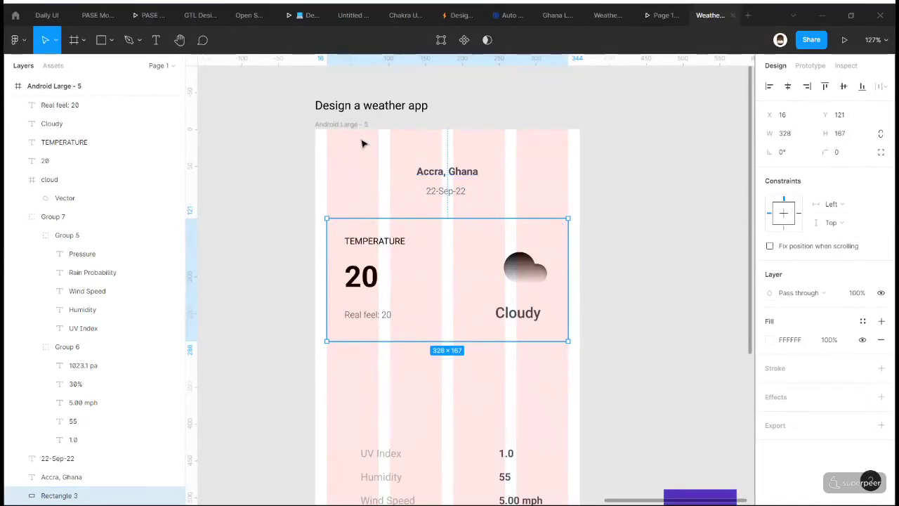
- Change the Android Large - 5 frame's fill to a light grey in HSB with hue 360, saturation 0 and brightness 92
left_click(344, 125)
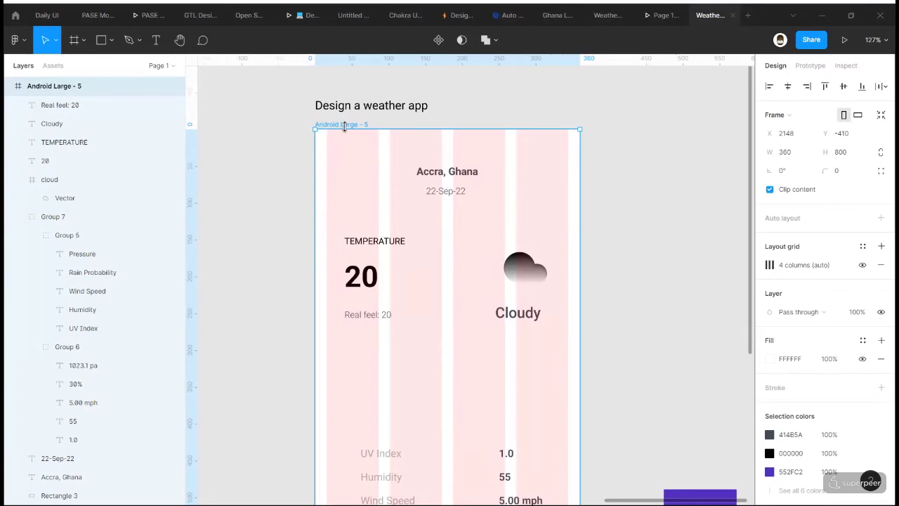
left_click(772, 360)
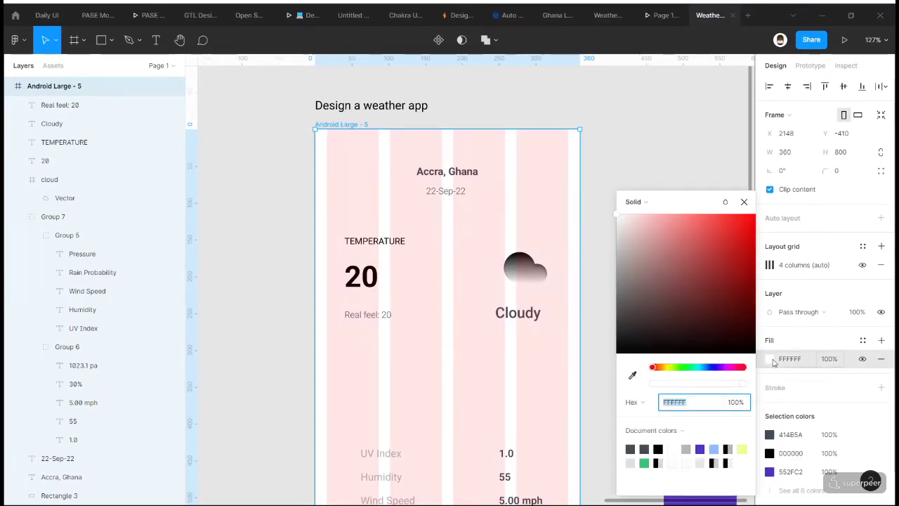
left_click(710, 402)
type("90")
key("Return")
left_click(707, 409)
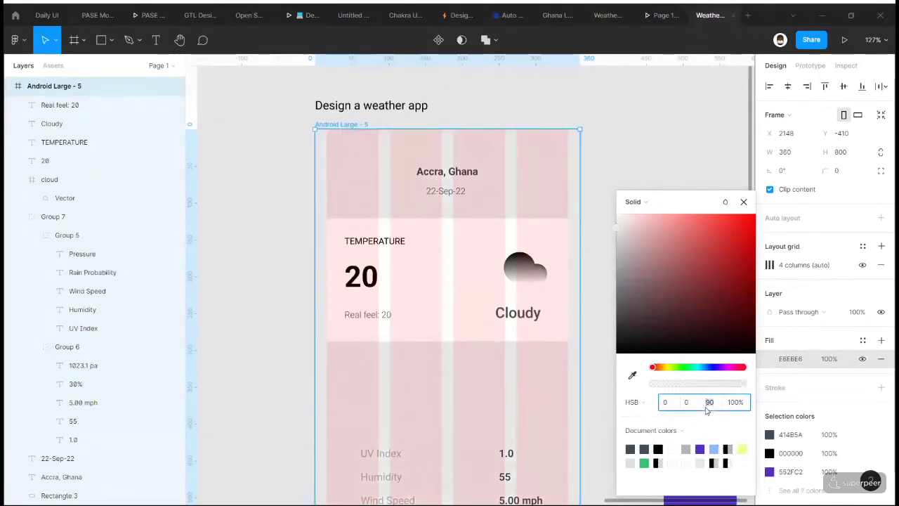
type("99")
type("2")
left_click_drag(652, 367, 746, 367)
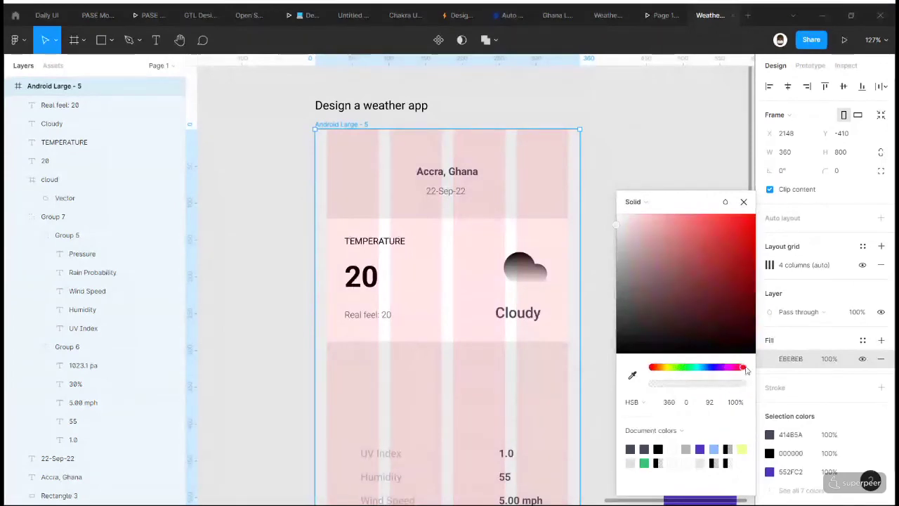
- Hide the frame's four-column layout grid, keep the fill hue at 360 and close the colour picker
left_click(863, 265)
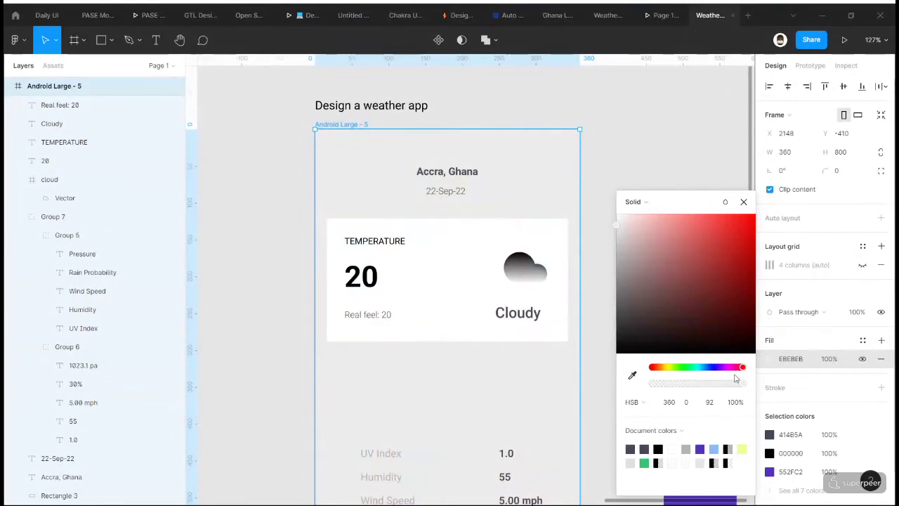
left_click_drag(736, 376, 681, 375)
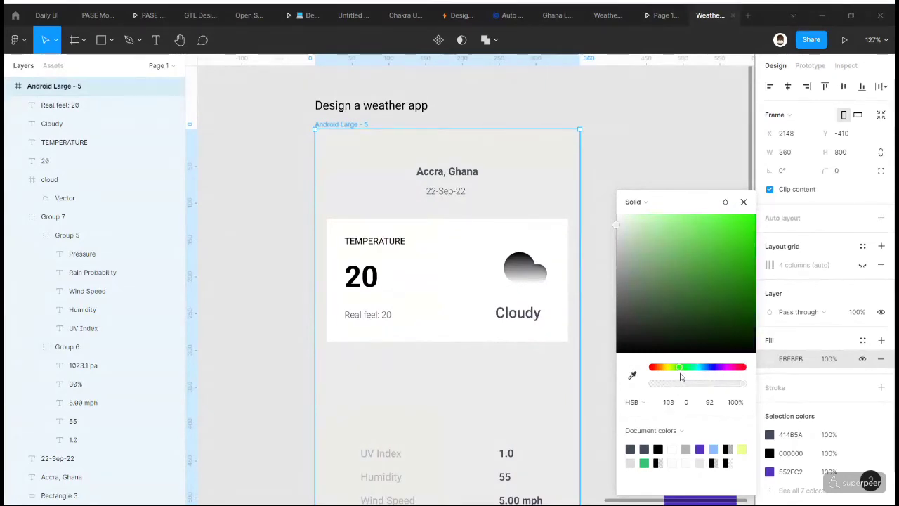
left_click_drag(682, 377, 746, 379)
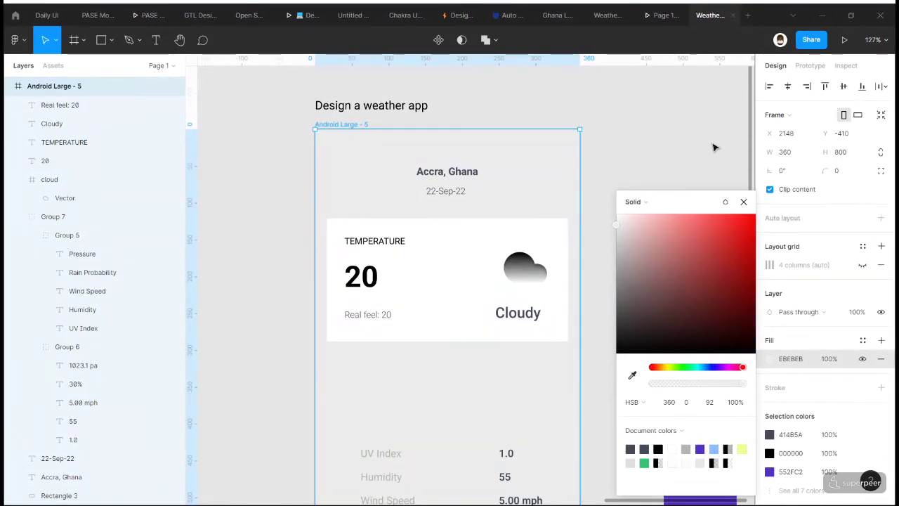
left_click(744, 202)
left_click(653, 235)
- Set the temperature card rectangle's fill to the off-white FDFDFD
scroll(653, 234, "down", 3)
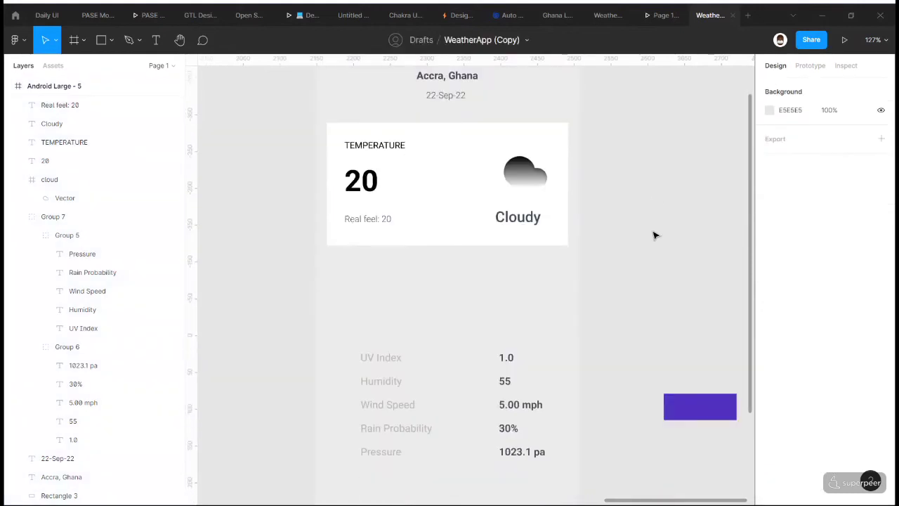
scroll(654, 234, "right", 2)
scroll(653, 235, "down", 3)
left_click(492, 218)
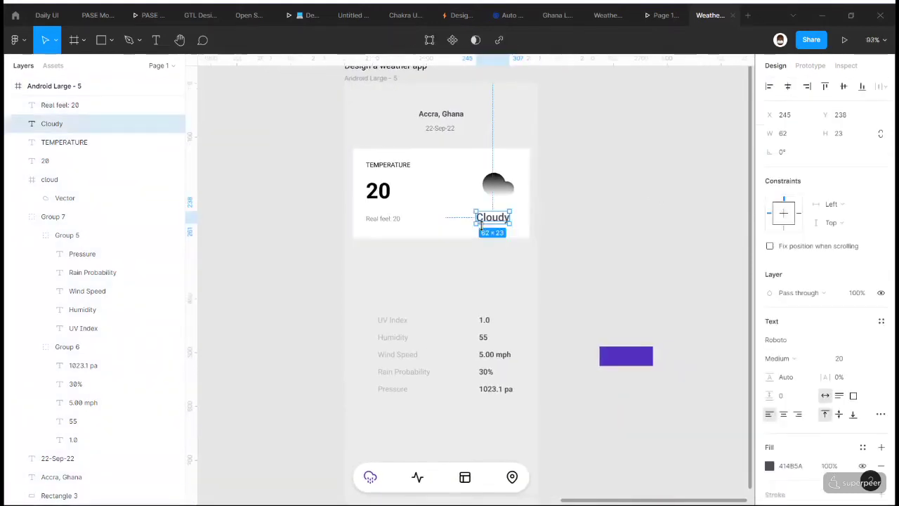
left_click(449, 220)
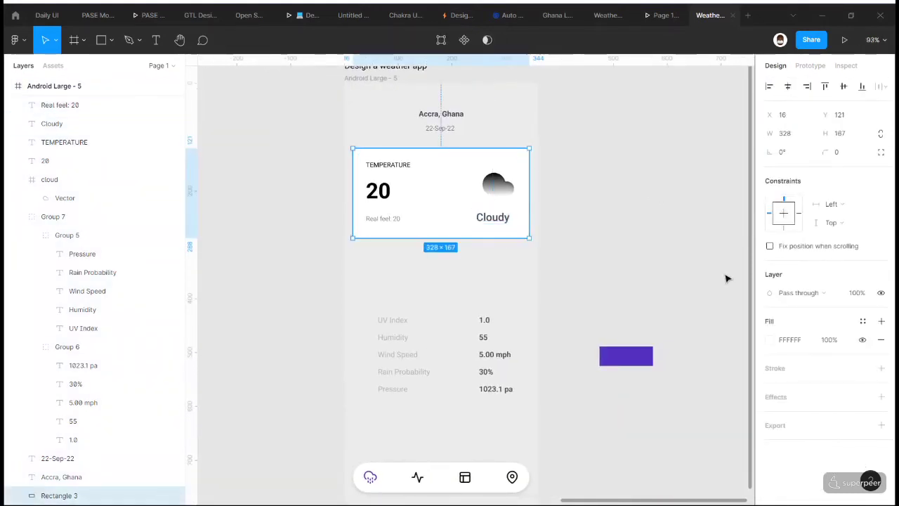
left_click(773, 341)
left_click(805, 343)
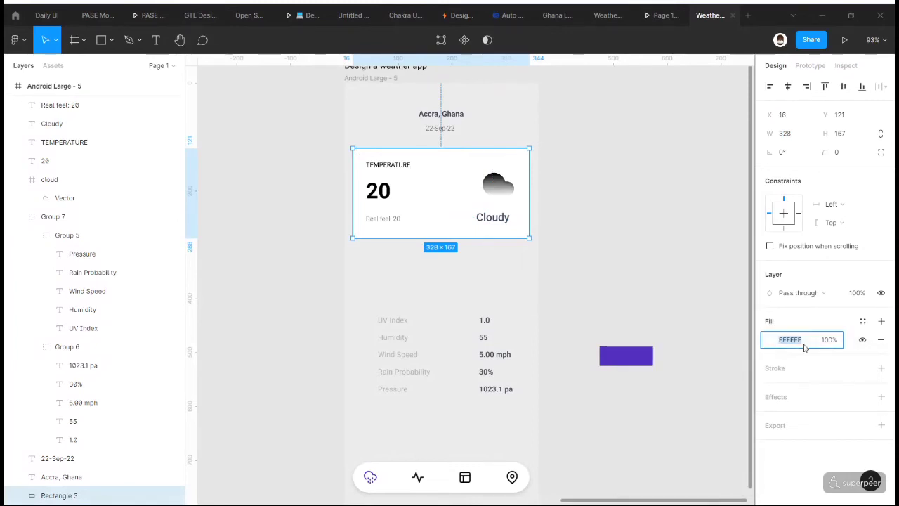
key("BackSpace")
type("fdfdfdfd")
key("Return")
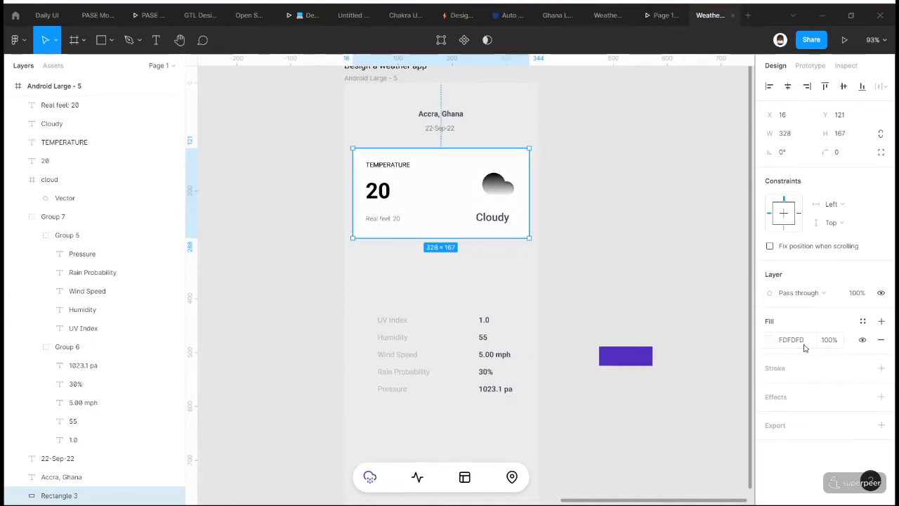
left_click(685, 272)
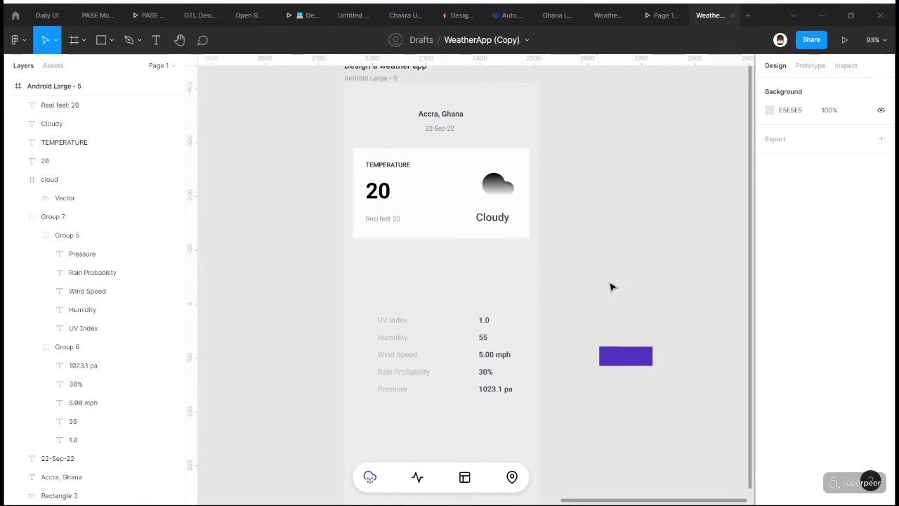
left_click(421, 191)
scroll(488, 367, "down", 3)
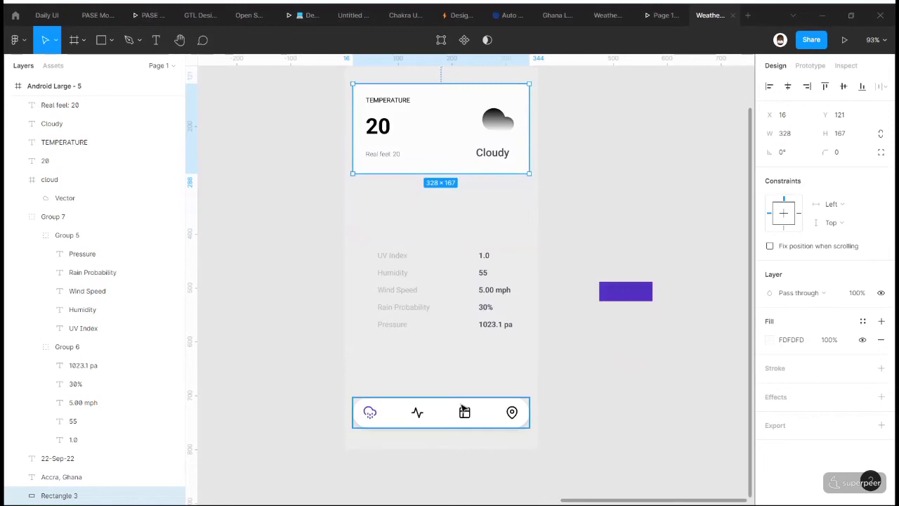
- Set the fill of the navigation bar at the foot of the phone frame to the off-white FDFDFD
left_click(462, 410)
left_click(802, 426)
type("fdfdfd")
key("Return")
left_click(568, 380)
- Review the recoloured weather screen as a whole and beside the neighbouring design, including the temperature card and weather details
scroll(499, 285, "up", 3)
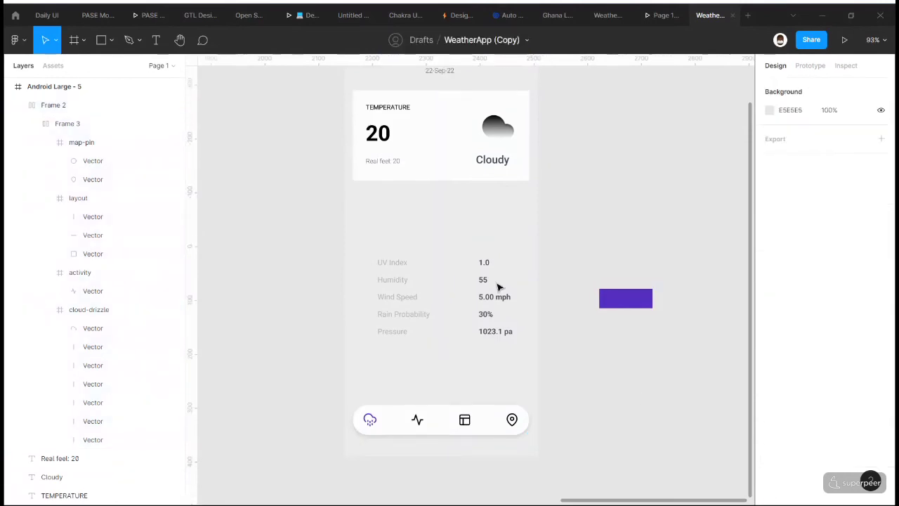
left_click(517, 195)
left_click(572, 203)
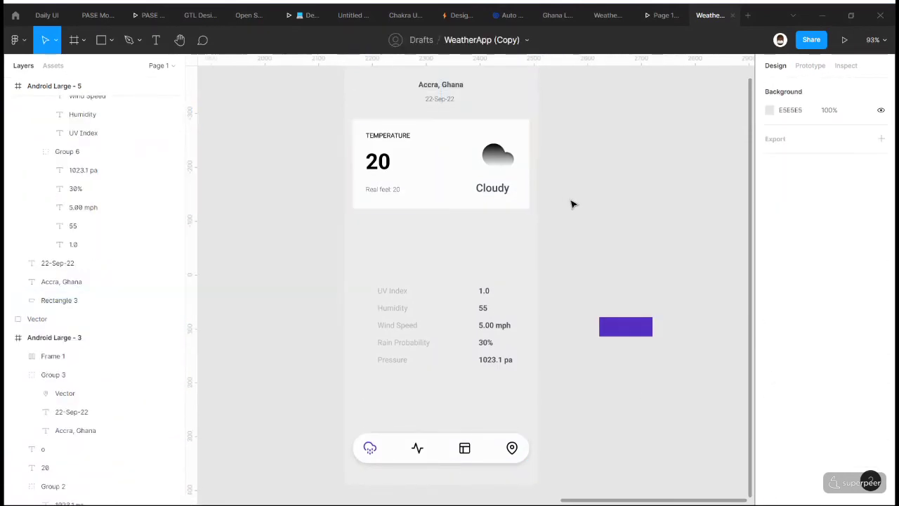
scroll(572, 203, "right", 3)
scroll(571, 203, "up", 2)
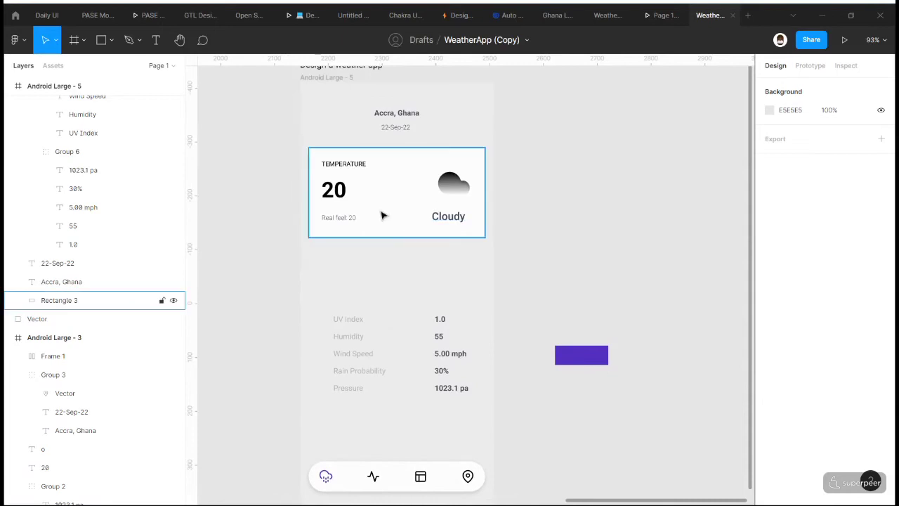
scroll(382, 215, "left", 5)
scroll(382, 215, "up", 2)
scroll(383, 215, "down", 1)
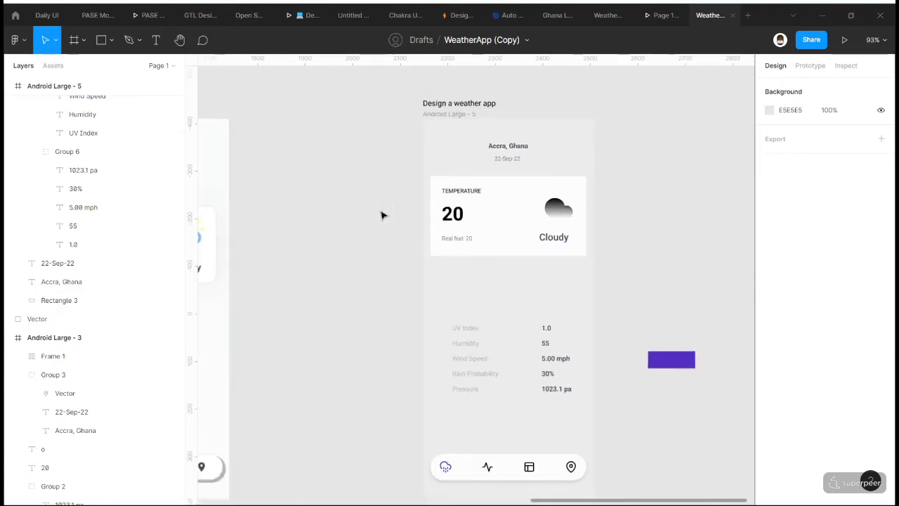
scroll(382, 215, "down", 4)
scroll(383, 214, "left", 3)
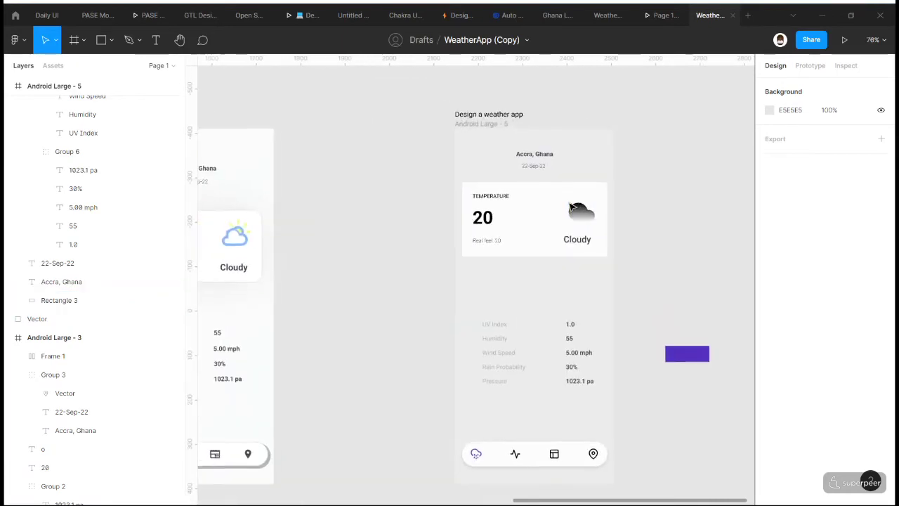
scroll(474, 283, "up", 5)
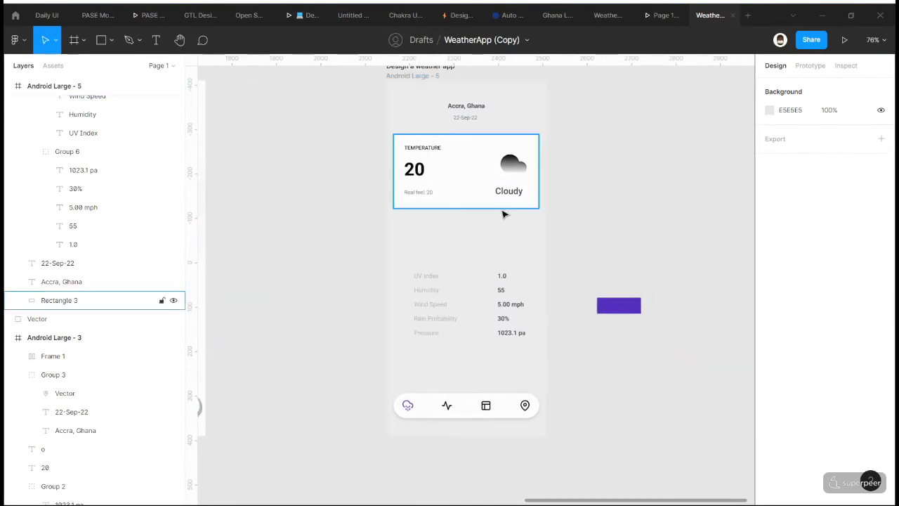
scroll(493, 197, "up", 5)
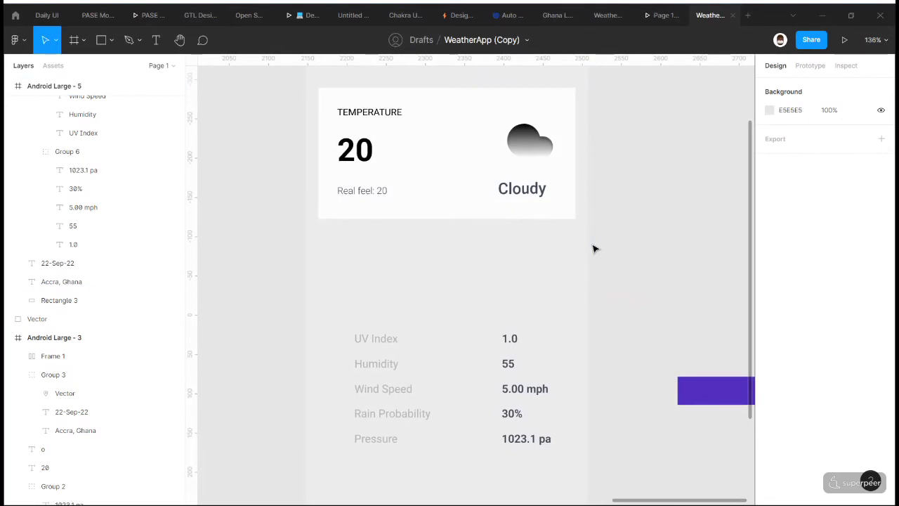
scroll(594, 248, "down", 2)
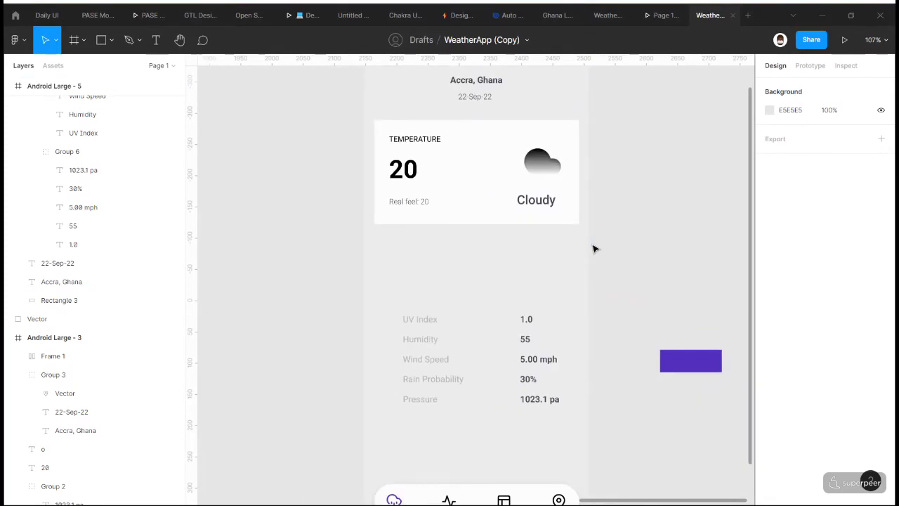
- Duplicate the "Real feel: 20" text to below the temperature card and change the copy's wording to "Show full weather report"
left_click(418, 202)
left_click_drag(418, 202, 481, 249)
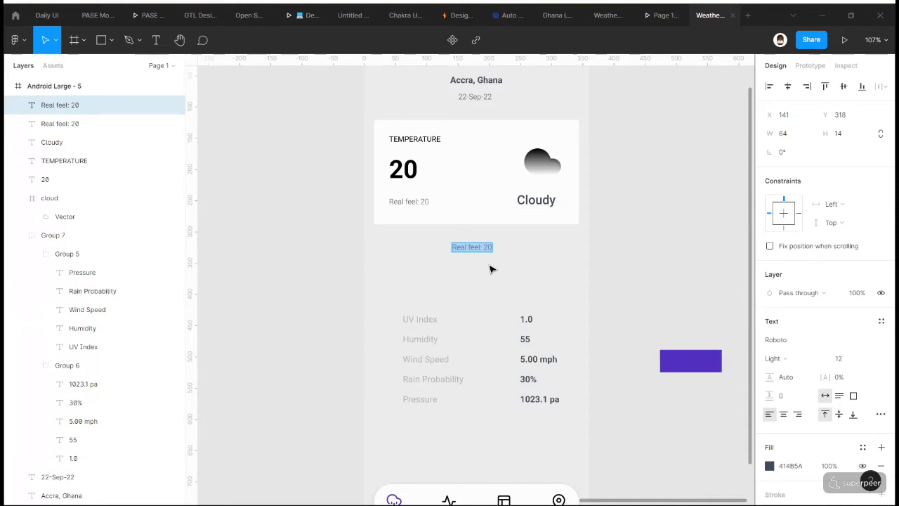
type("Show")
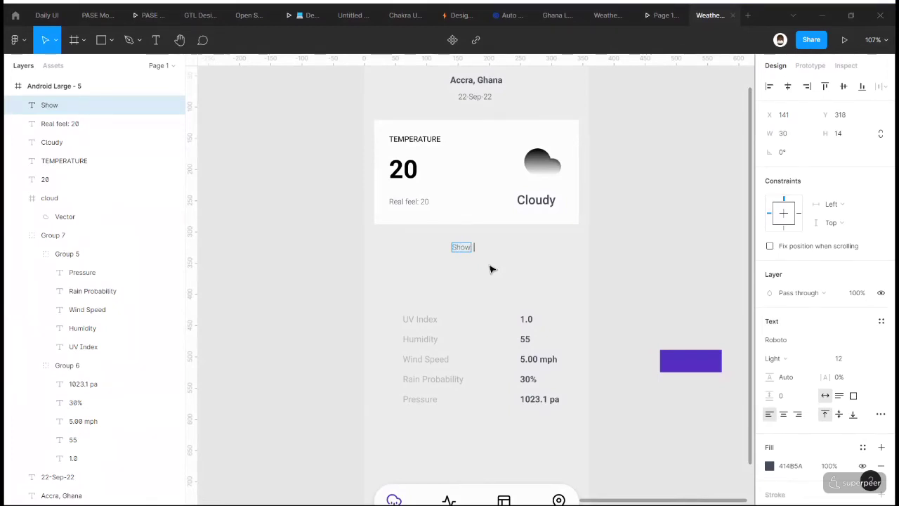
type("anly")
key("BackSpace")
key("BackSpace")
key("BackSpace")
type("weat")
key("BackSpace")
key("BackSpace")
key("BackSpace")
key("BackSpace")
type("weather reort")
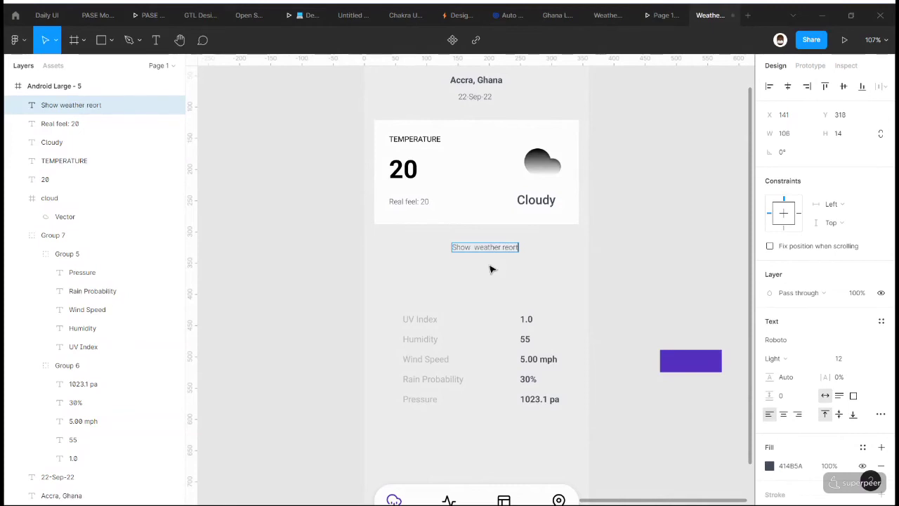
type("full")
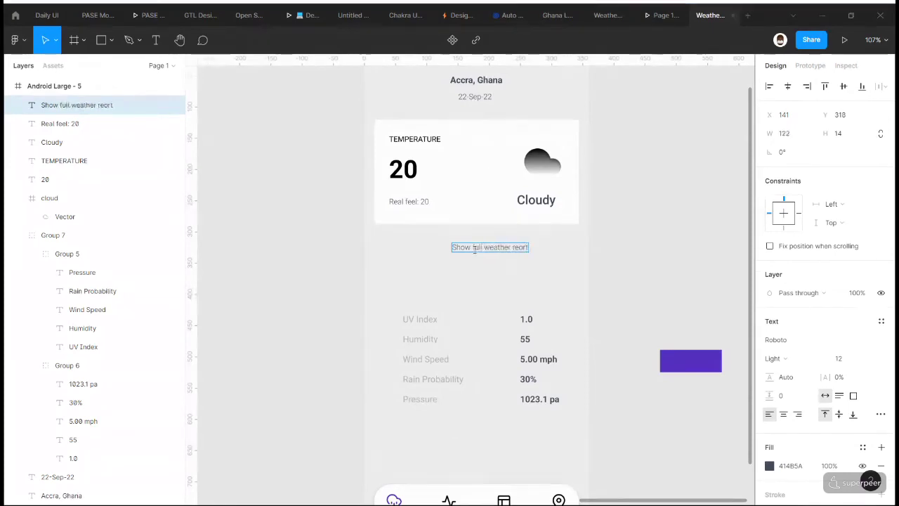
left_click(521, 248)
type("p")
key("Escape")
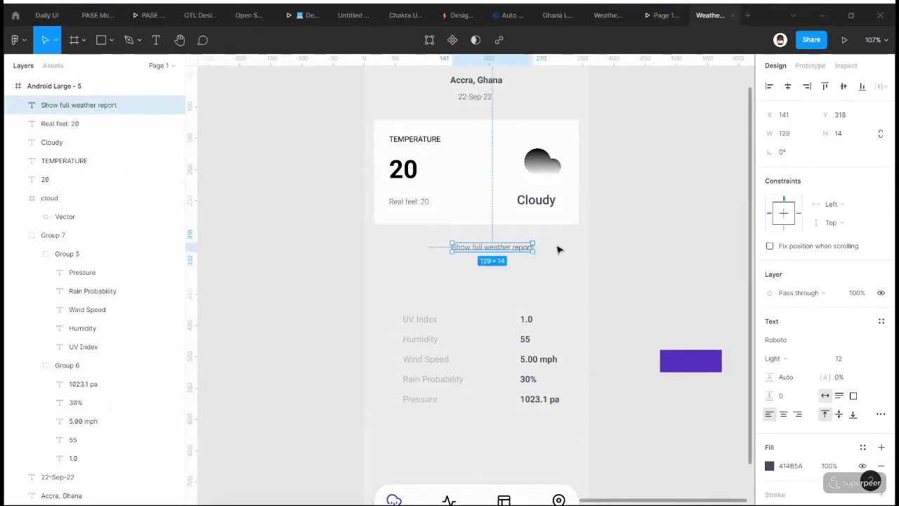
- Centre the "Show full weather report" text horizontally in the frame and give it the purple sampled from the swatch rectangle beside the frame
left_click(788, 88)
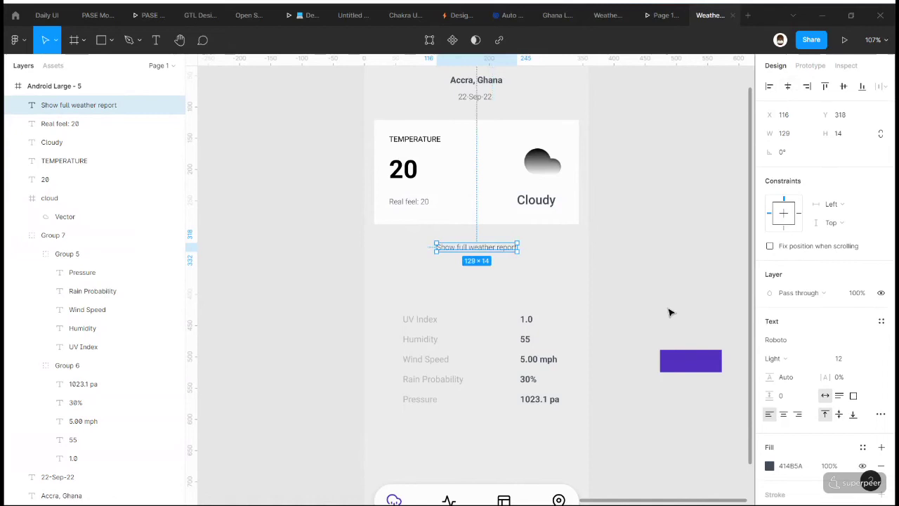
key("i")
left_click(689, 358)
left_click(617, 297)
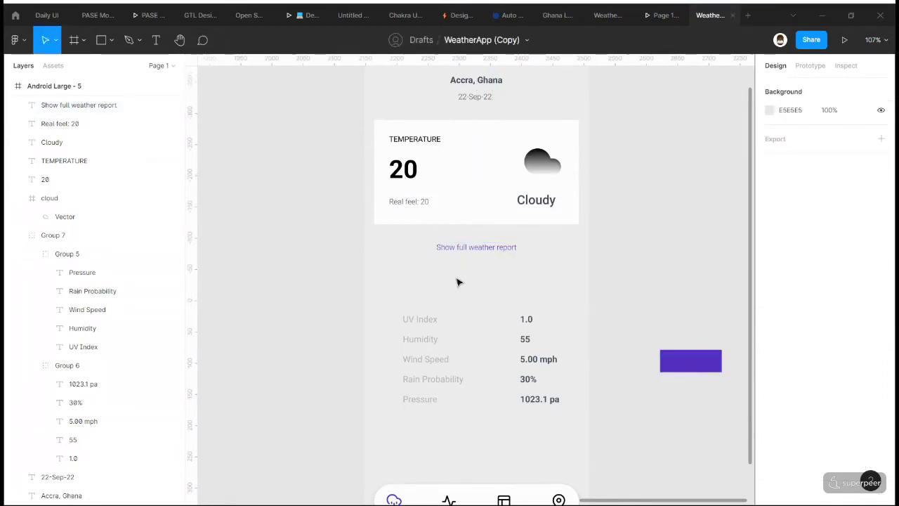
- Try a font size of 20 on the "Show full weather report" text and re-centre it horizontally
left_click(490, 254)
left_click(846, 362)
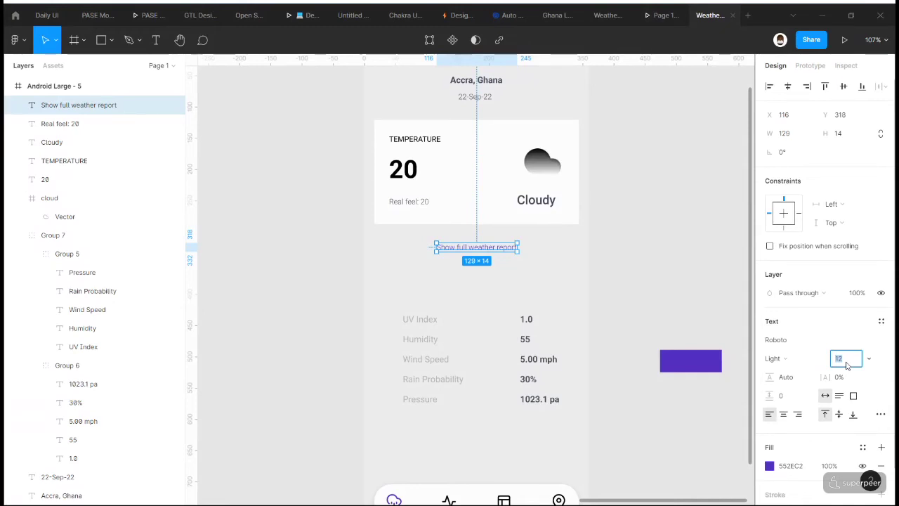
type("20")
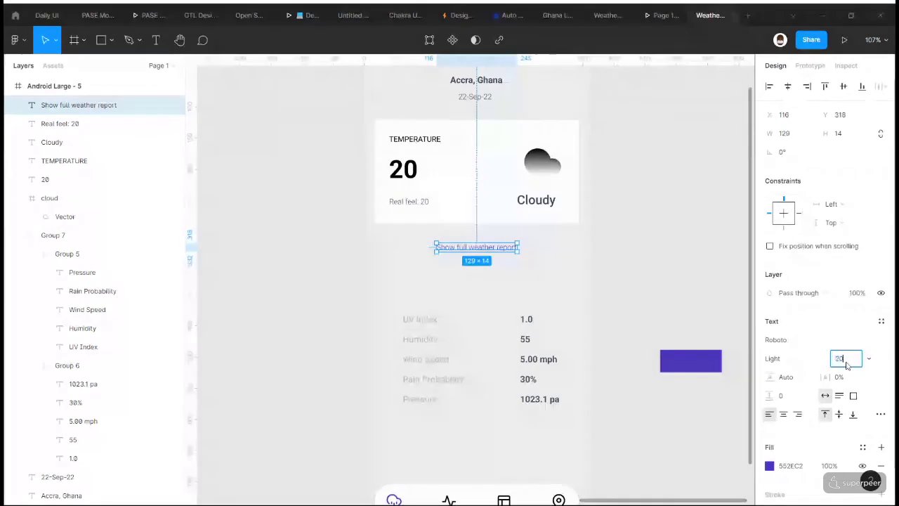
key("Return")
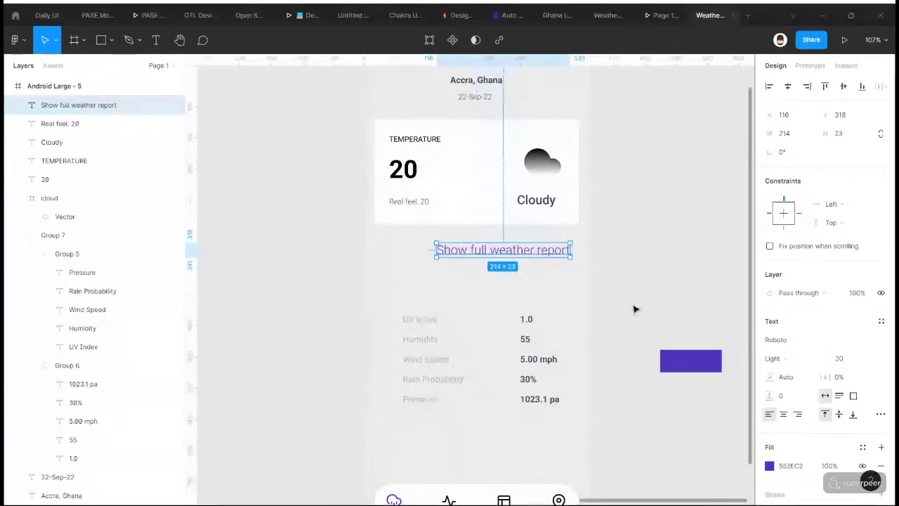
left_click(794, 133)
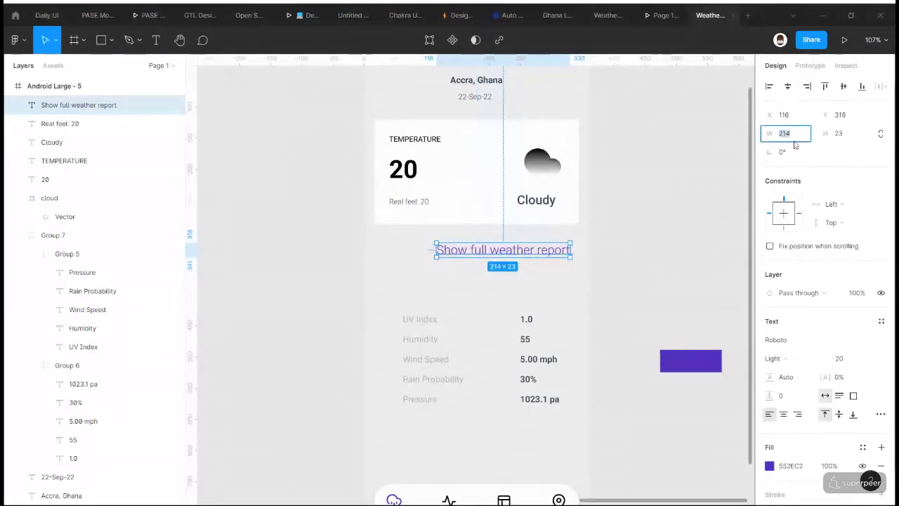
left_click(787, 86)
left_click(632, 203)
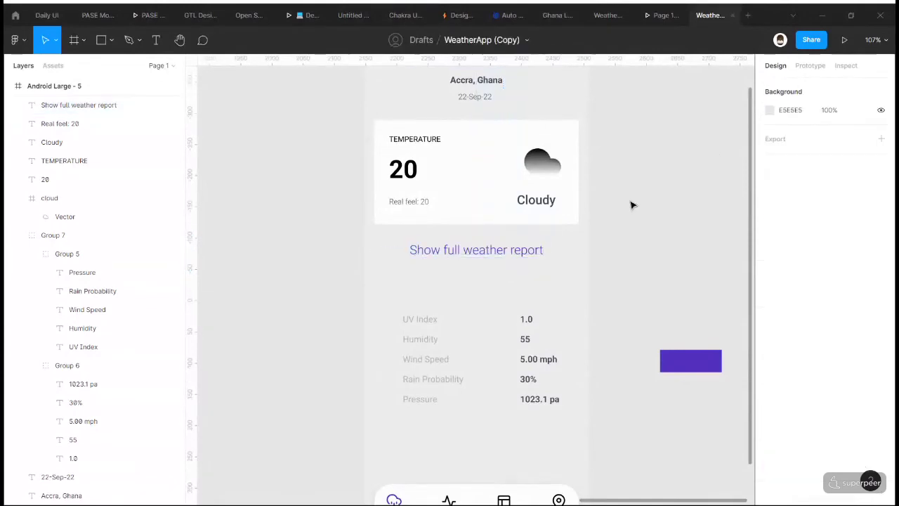
- Set the "Show full weather report" text's font size to 16 and centre it horizontally in the frame
scroll(507, 278, "down", 3)
left_click(491, 257)
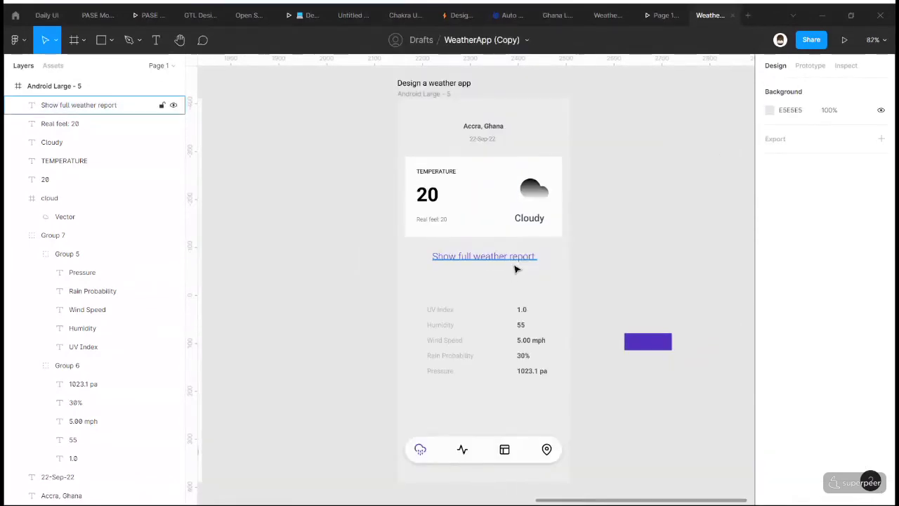
left_click(843, 359)
type("16")
key("Return")
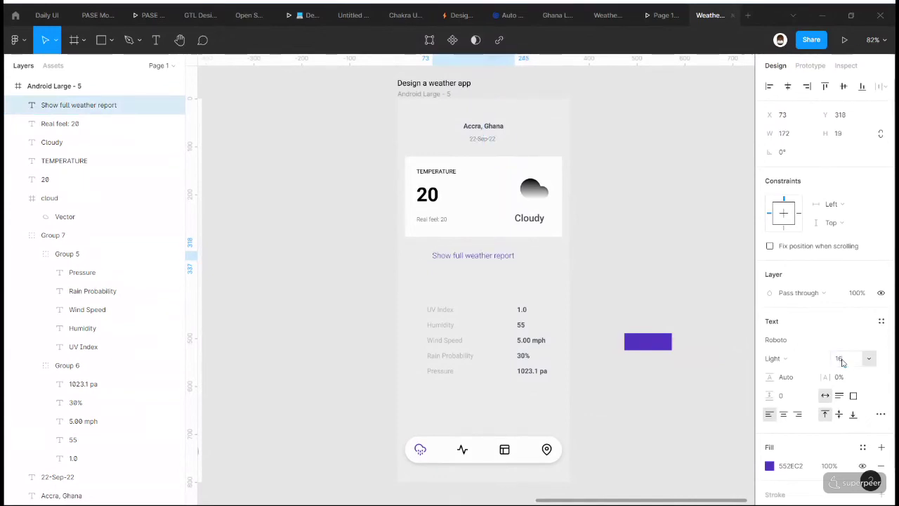
left_click(787, 86)
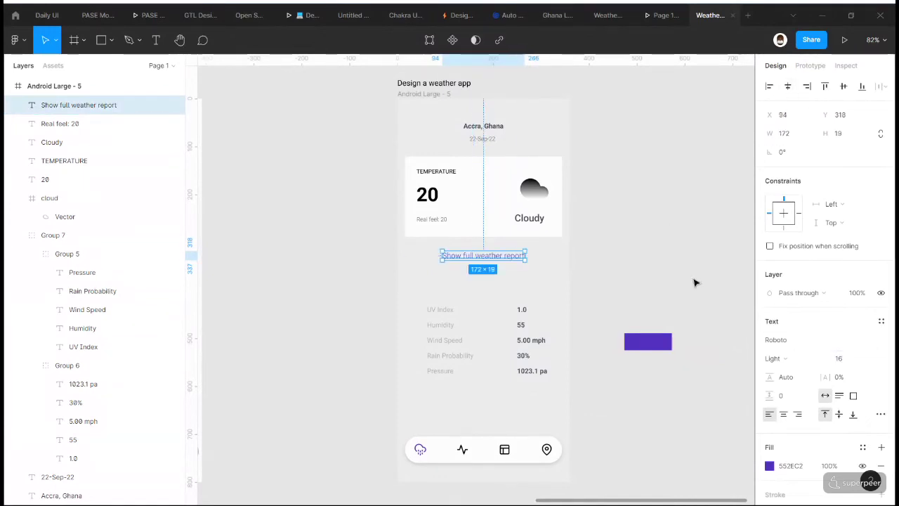
left_click(767, 369)
left_click(803, 265)
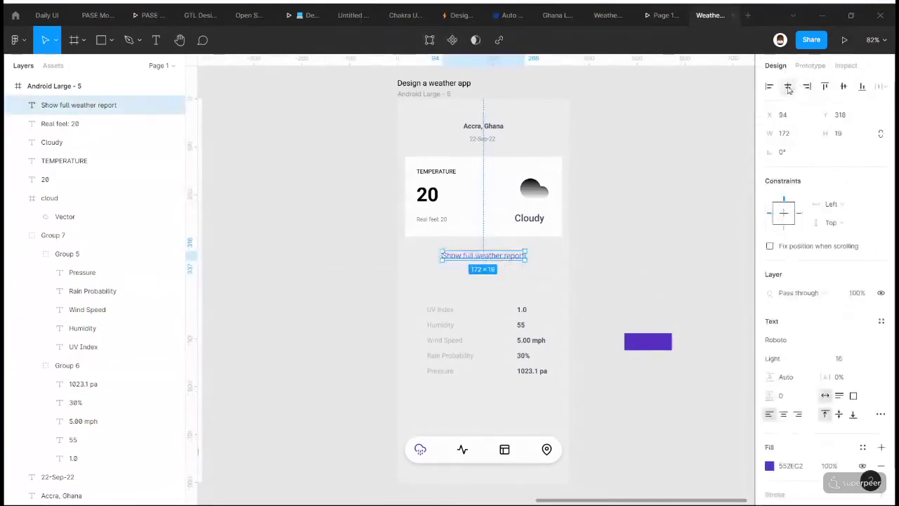
key("Escape")
- Try a dark grey 262626 fill on the TEMPERATURE label in the card
scroll(520, 219, "up", 5)
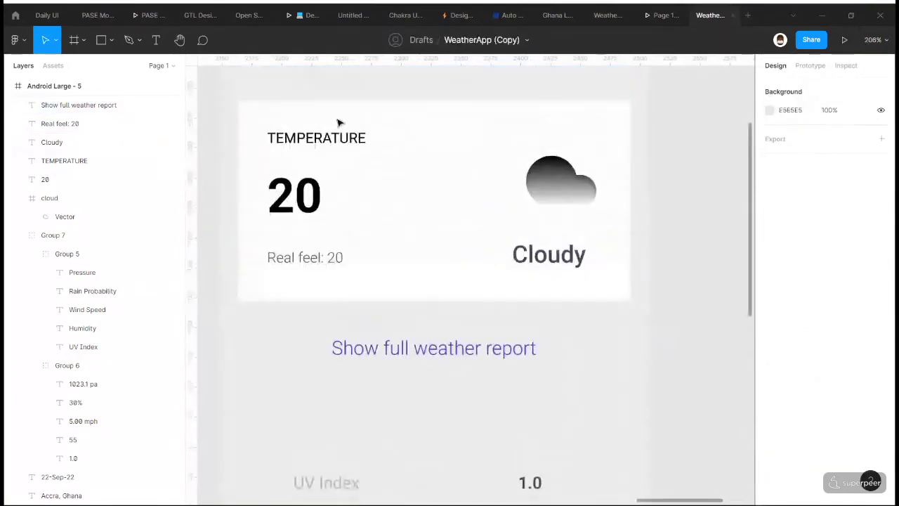
left_click(336, 134)
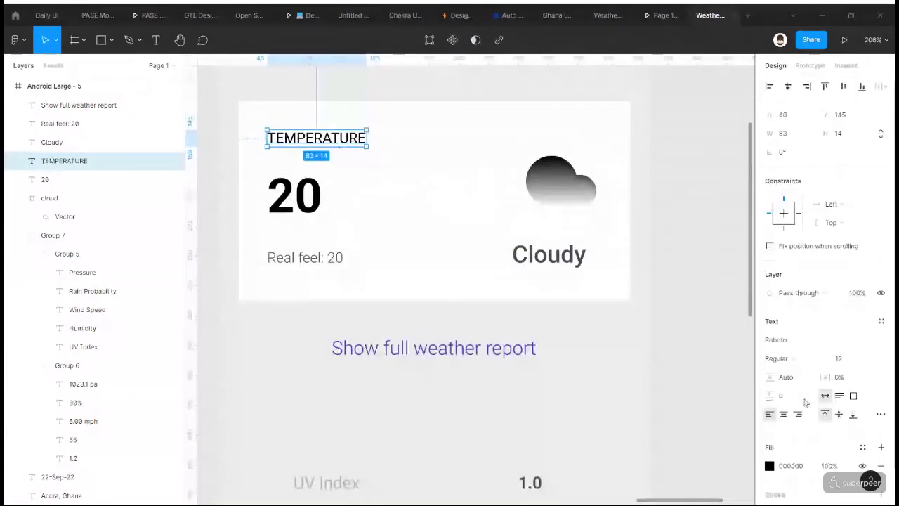
left_click(803, 469)
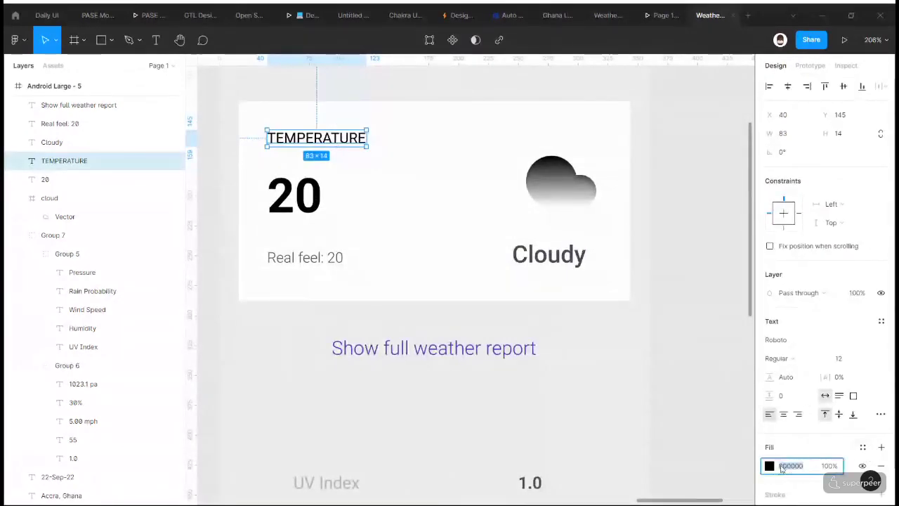
left_click(769, 466)
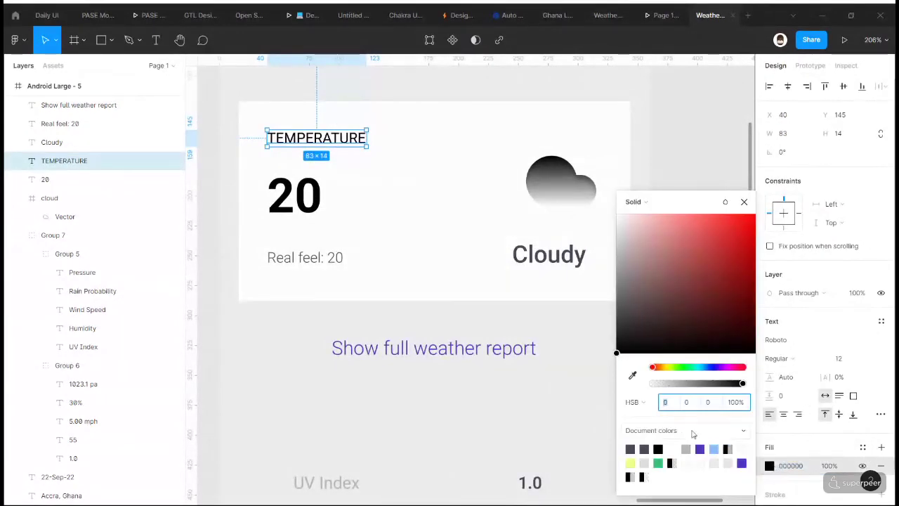
left_click(715, 402)
left_click(571, 387)
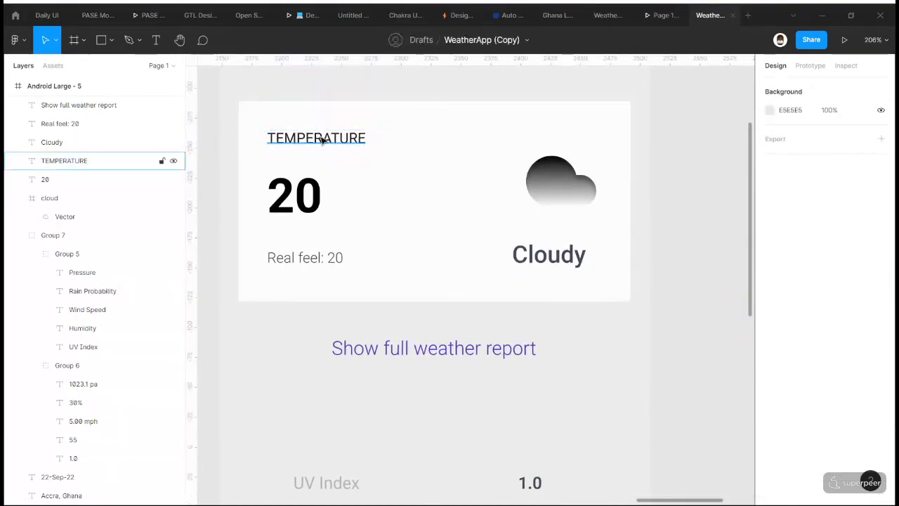
- Lighten the TEMPERATURE label's fill to a mid grey by setting its HSB brightness to 50, and close the colour picker
left_click(321, 138)
left_click(770, 466)
left_click(713, 400)
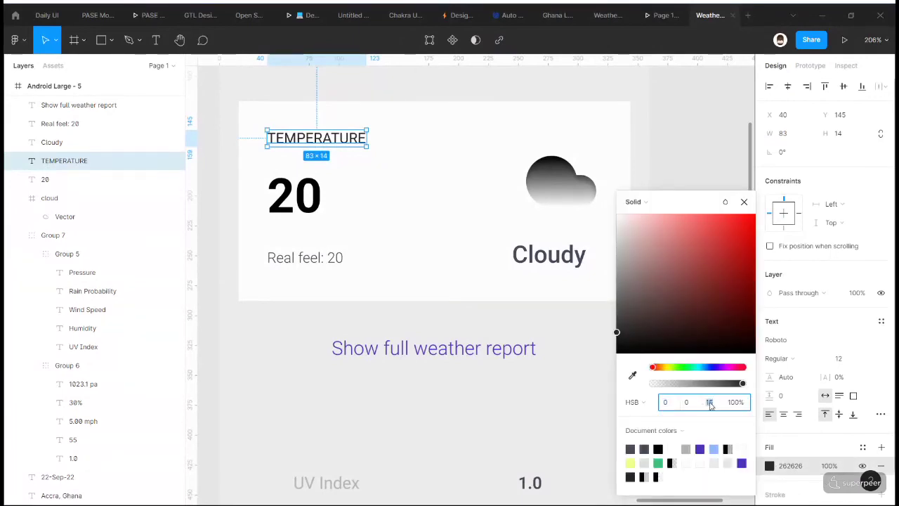
type("50")
key("Return")
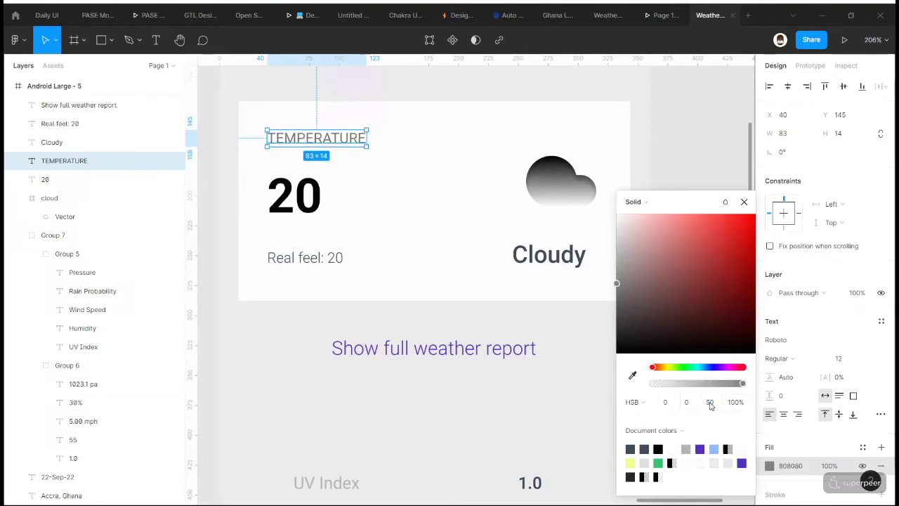
left_click(744, 202)
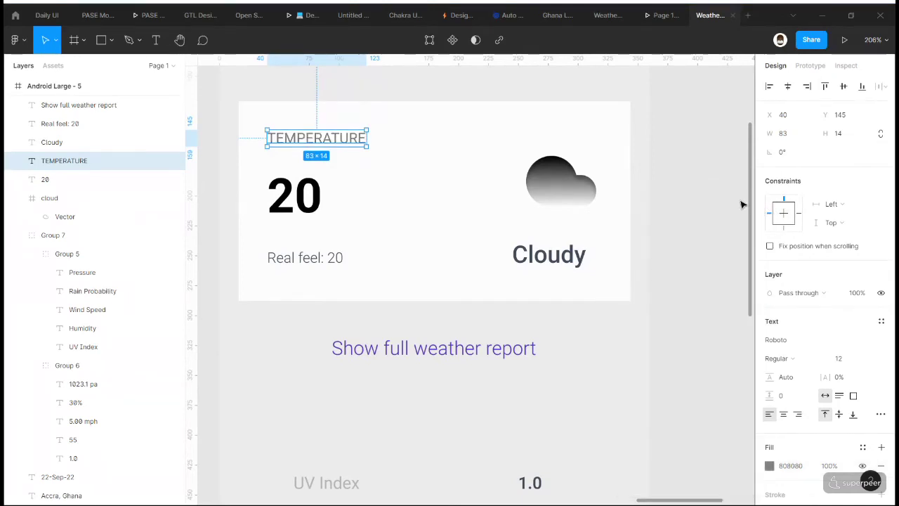
left_click(682, 171)
left_click(319, 203)
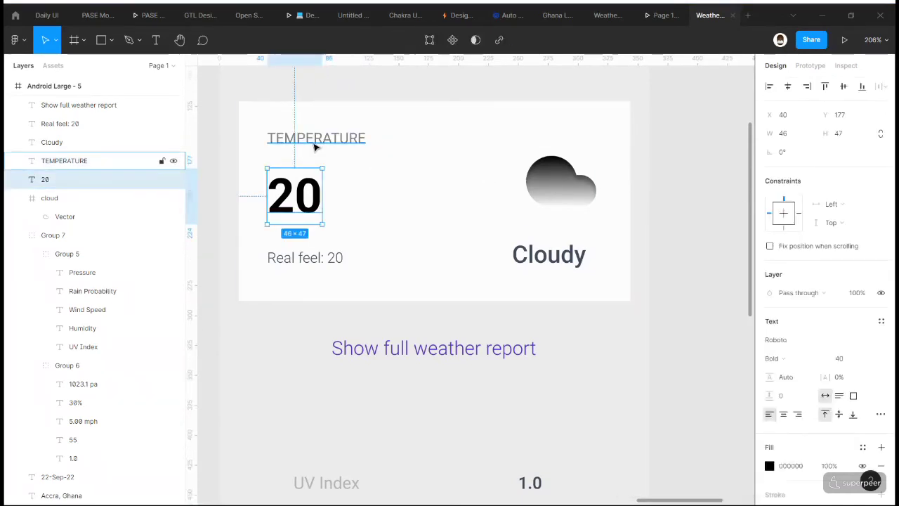
left_click(351, 139)
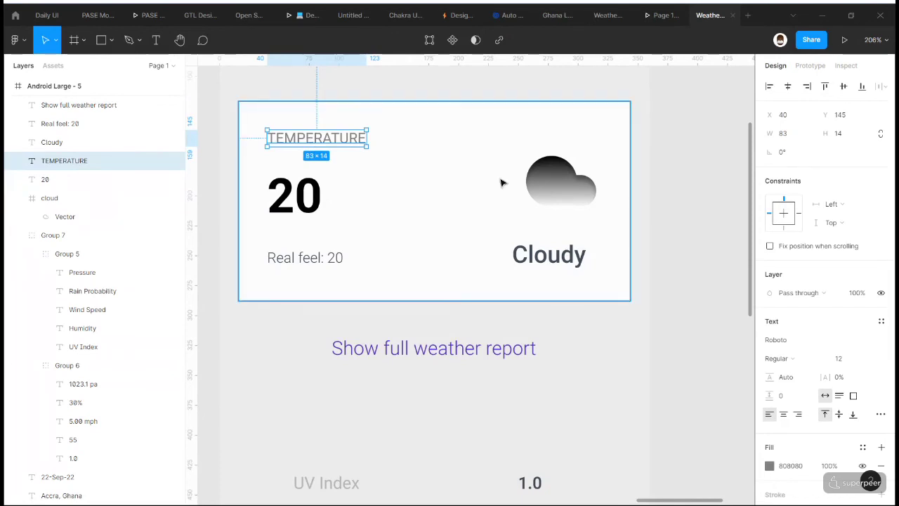
scroll(344, 148, "down", 5)
left_click(554, 204)
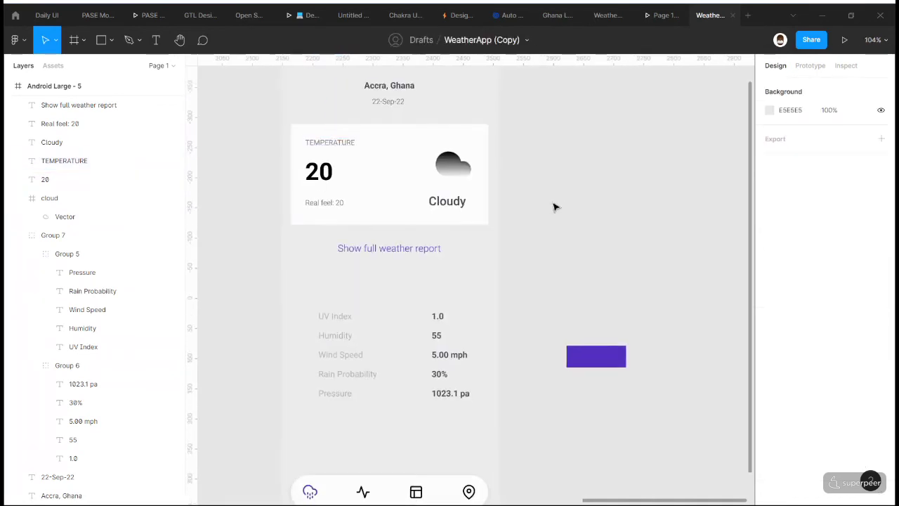
- Move the "Cloudy" text to X 251, Y 241 in the card, centred beneath the cloud icon
left_click(463, 206)
left_click_drag(450, 208, 454, 211)
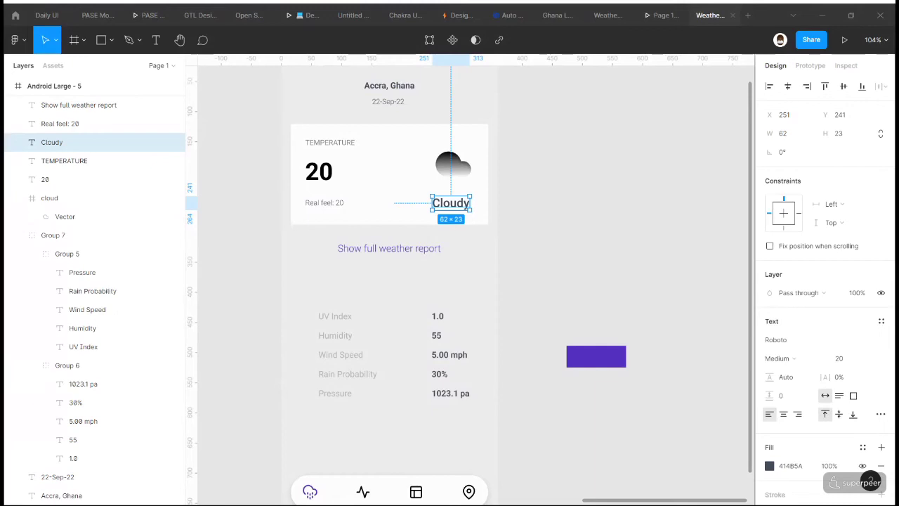
left_click(512, 233)
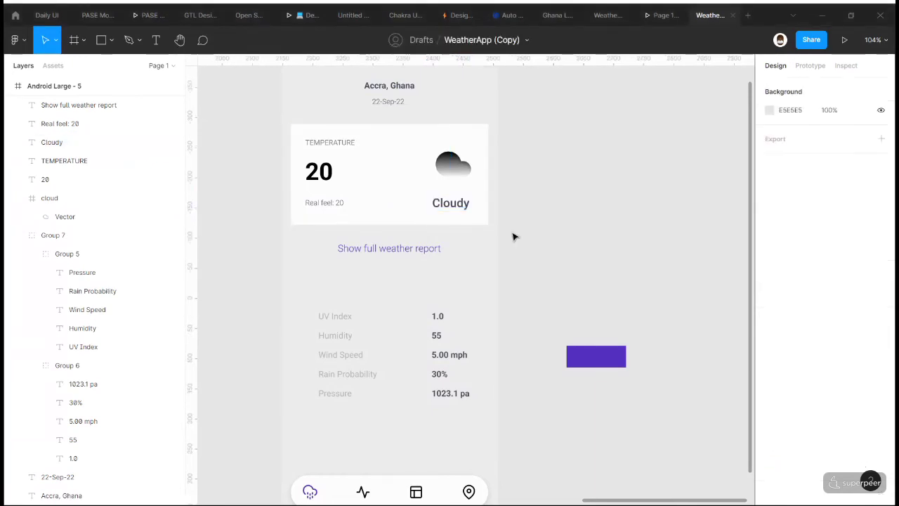
- Try a black 000000 fill on the "Real feel: 20" text in the card
left_click(311, 201)
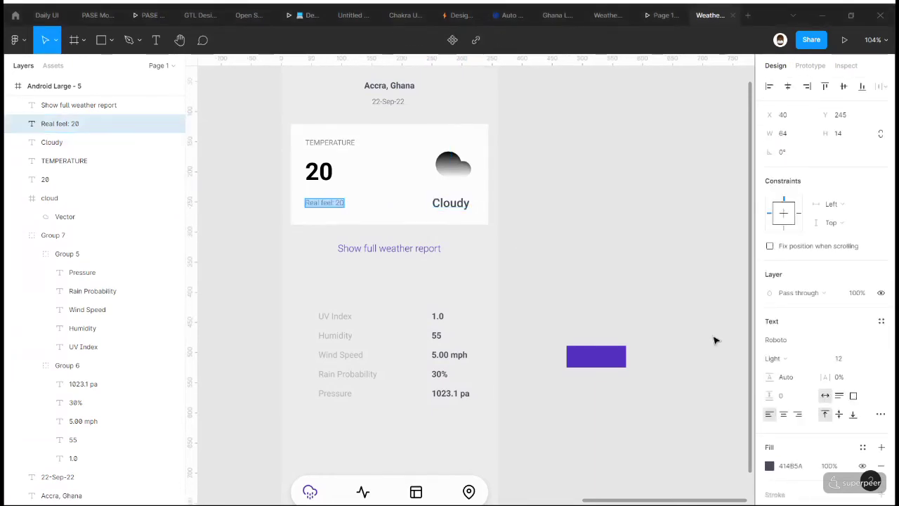
key("Escape")
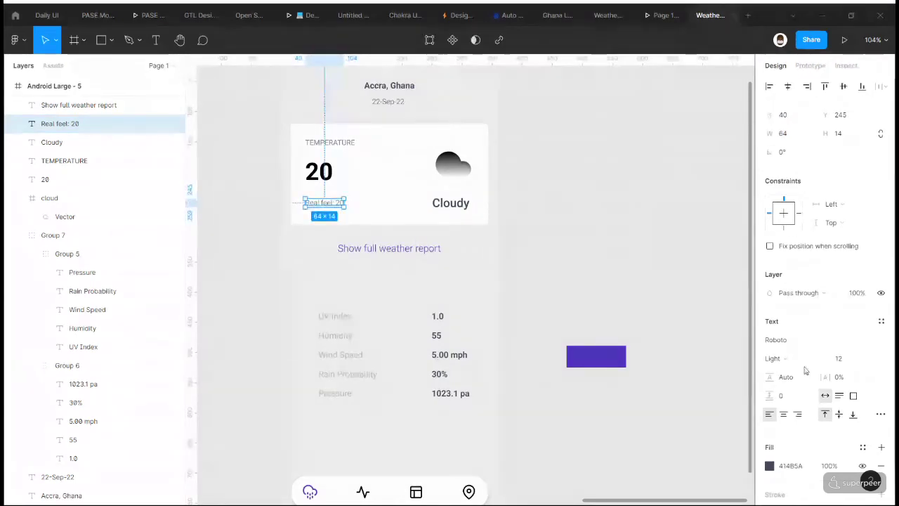
left_click(790, 466)
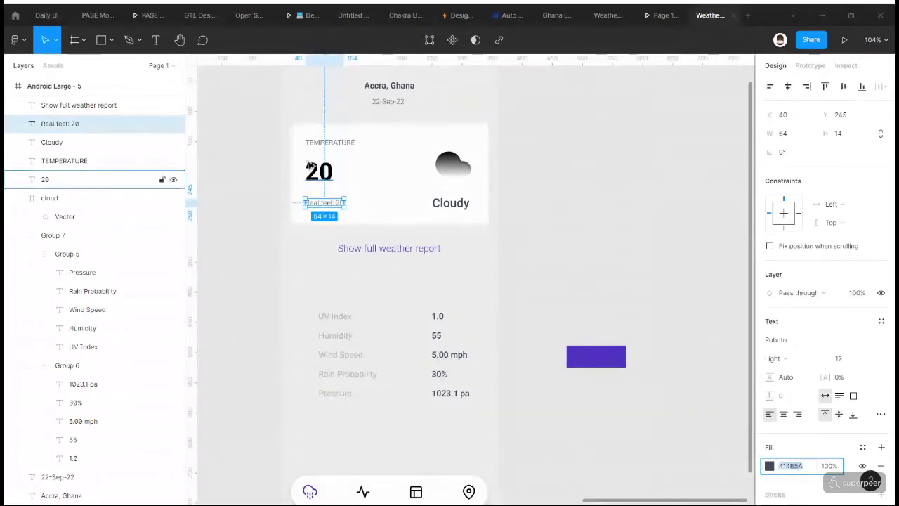
left_click(308, 165)
left_click(321, 207)
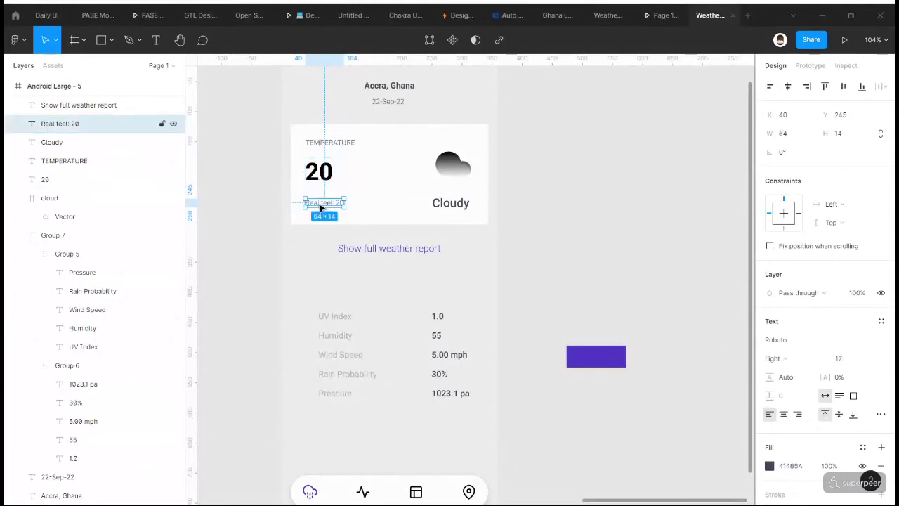
left_click(794, 466)
type("0000")
key("Return")
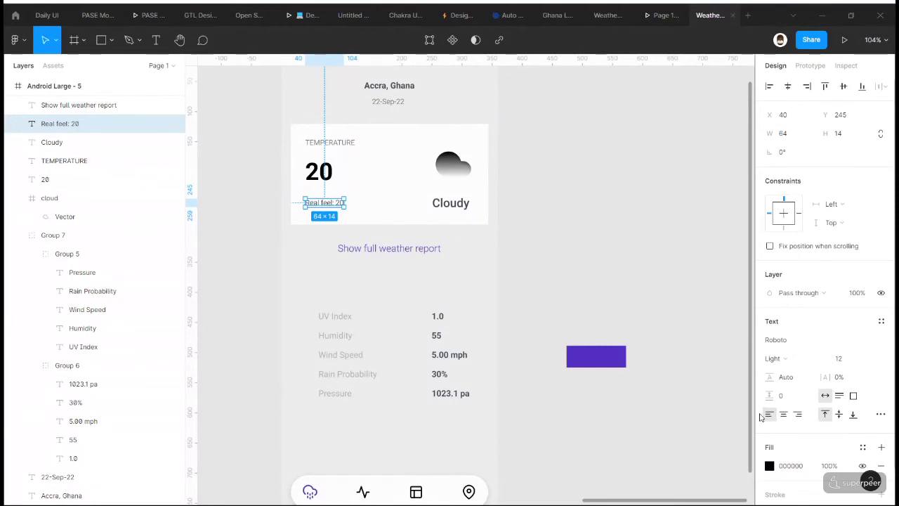
- Replace the black 000000 colour throughout the Android Large - 5 frame with 414B5A and expand the full list of its selection colours
key("Escape")
left_click(790, 390)
key("ctrl+c")
left_click(791, 372)
left_click(802, 374)
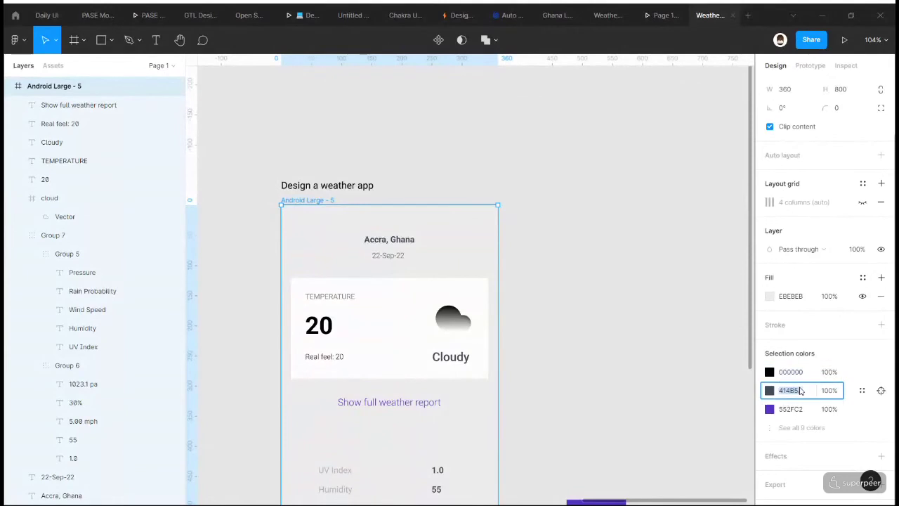
key("ctrl+a")
key("ctrl+v")
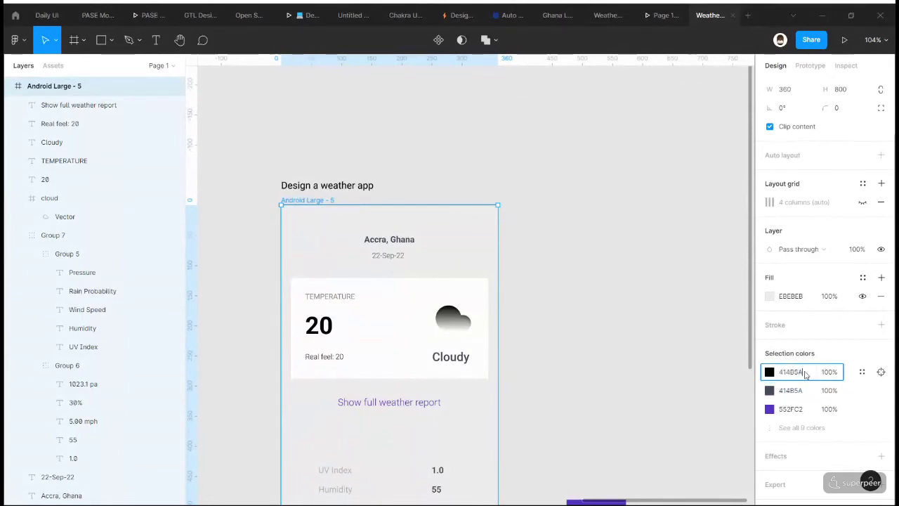
key("Return")
left_click(805, 428)
left_click(801, 426)
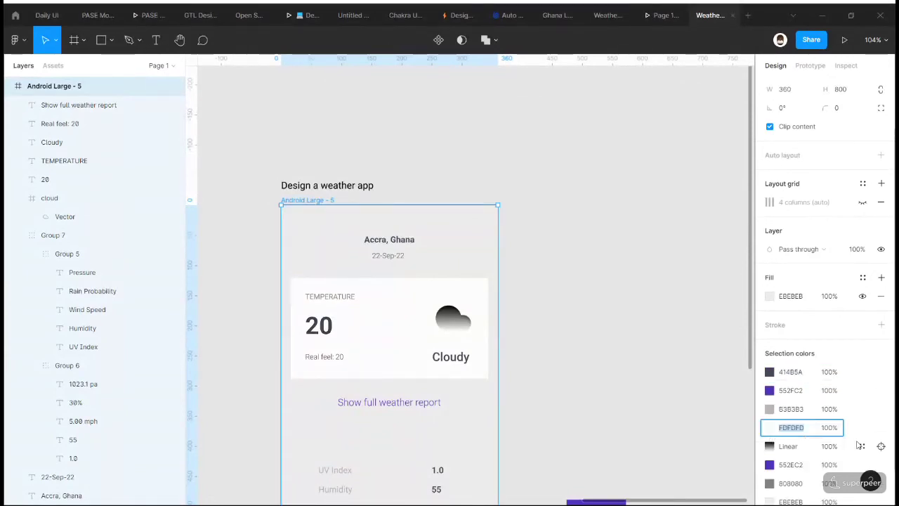
- Convert the weather details group into a horizontal auto layout frame with Space between spacing
scroll(801, 422, "down", 1)
left_click(731, 416)
scroll(482, 431, "down", 3)
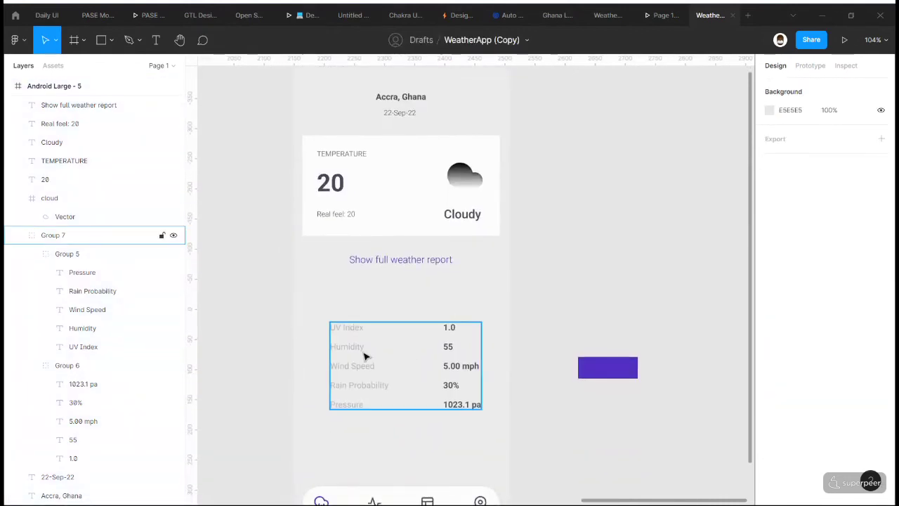
left_click(368, 358)
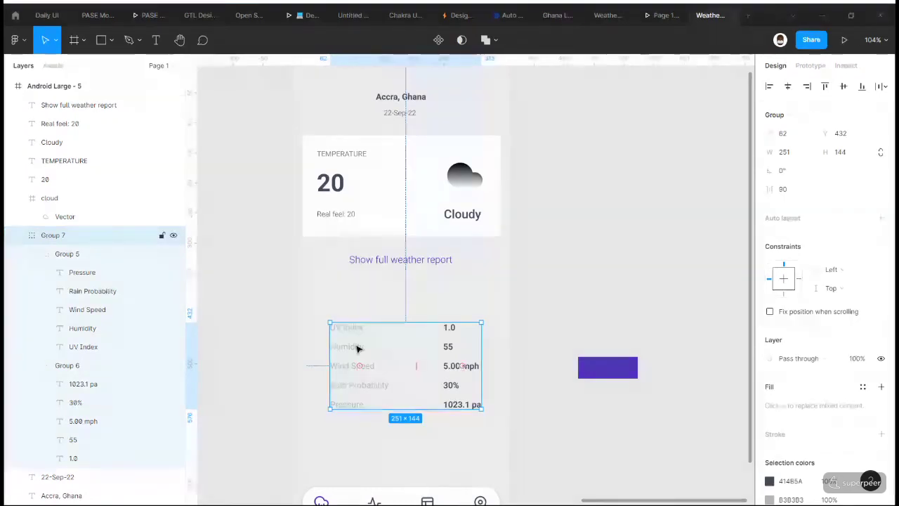
key("shift+a")
left_click(881, 236)
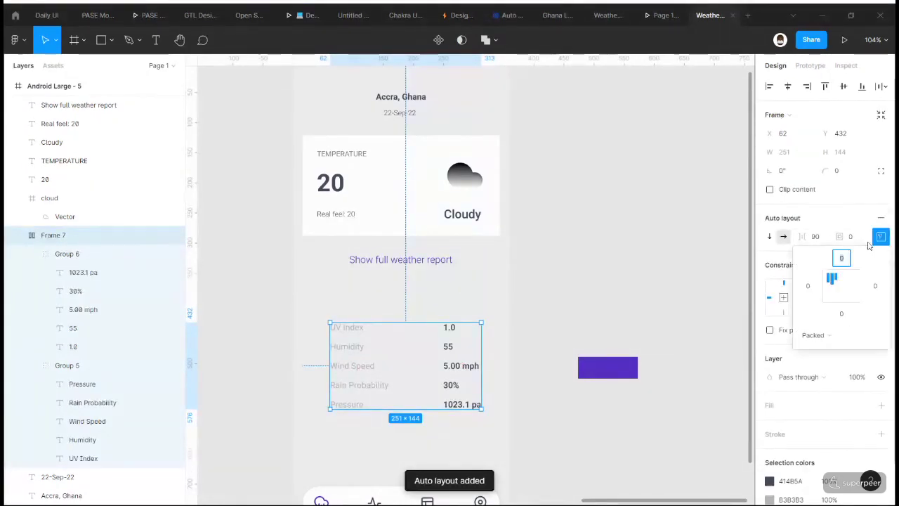
left_click(829, 335)
left_click(826, 340)
left_click(828, 340)
left_click(836, 349)
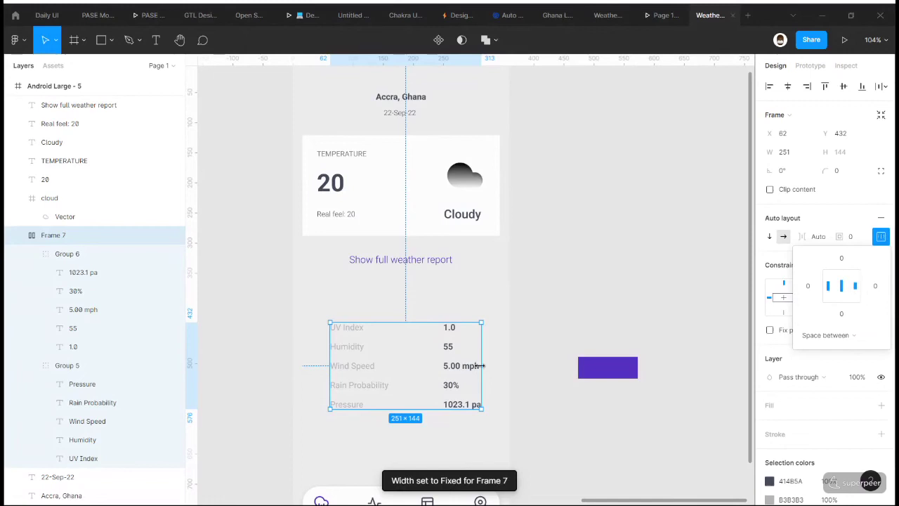
- Show the Android Large - 5 layout grid and stretch the weather details frame across all four columns, to a width of 328
left_click_drag(482, 366, 495, 366)
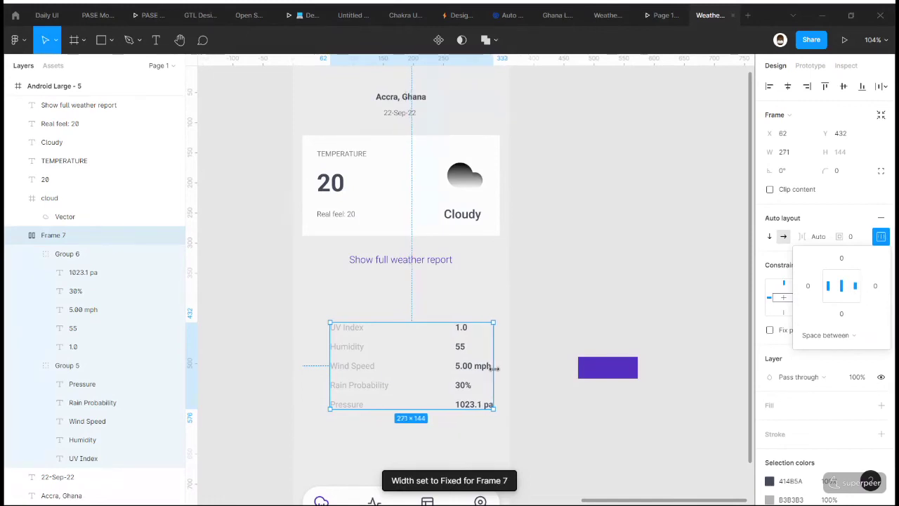
scroll(362, 150, "up", 1)
scroll(361, 149, "up", 1)
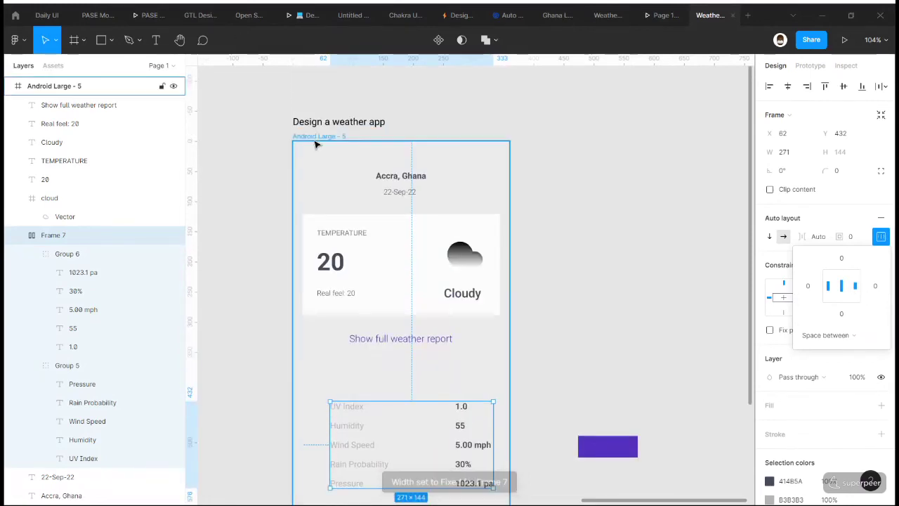
left_click(318, 136)
left_click(863, 265)
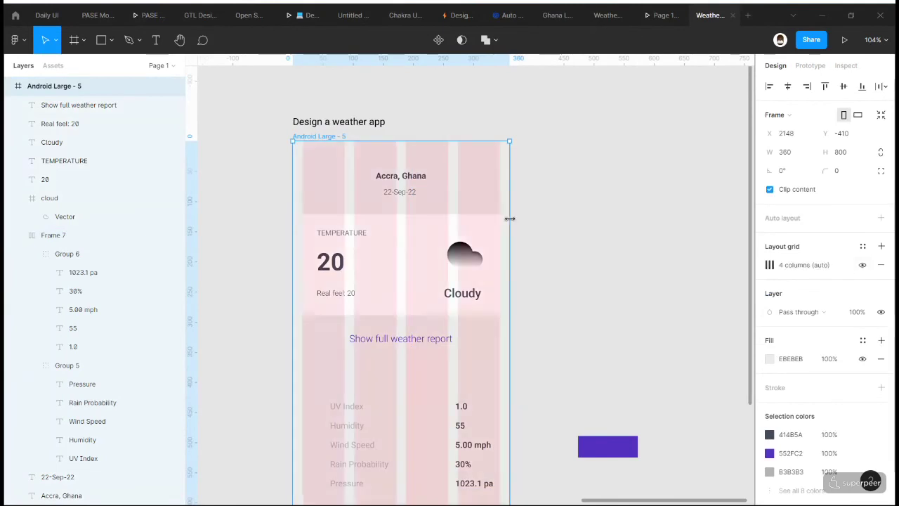
scroll(505, 349, "down", 2)
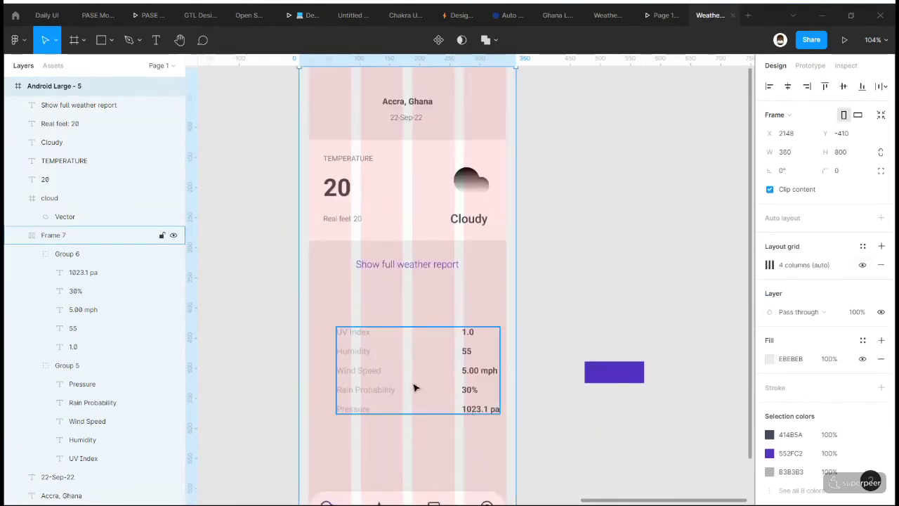
left_click(401, 383)
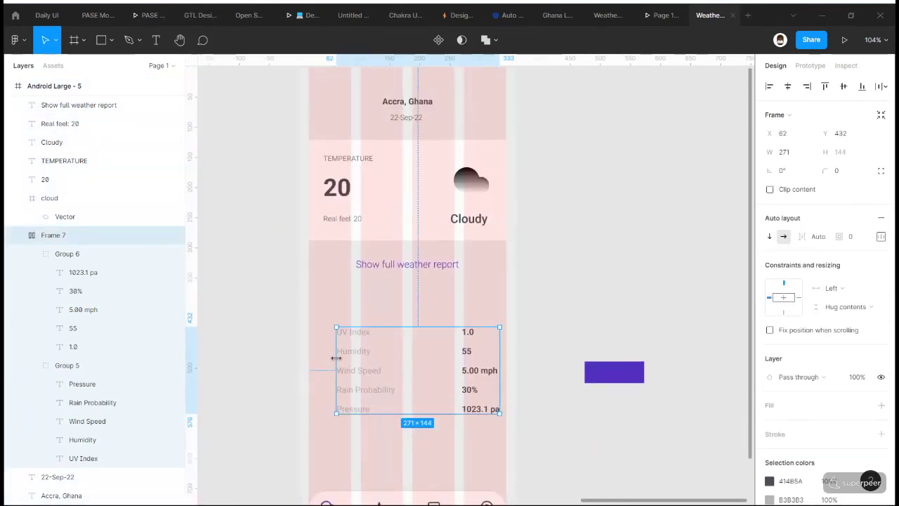
left_click_drag(337, 358, 308, 360)
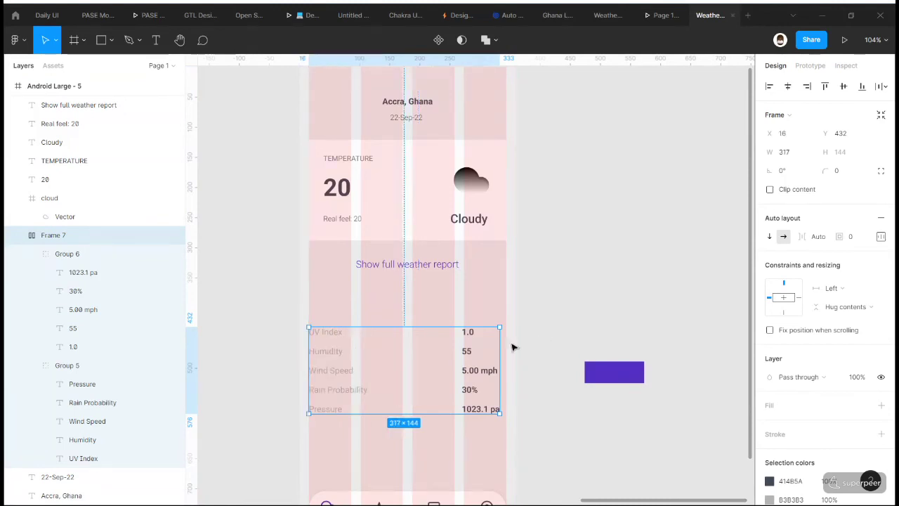
left_click_drag(500, 359, 509, 359)
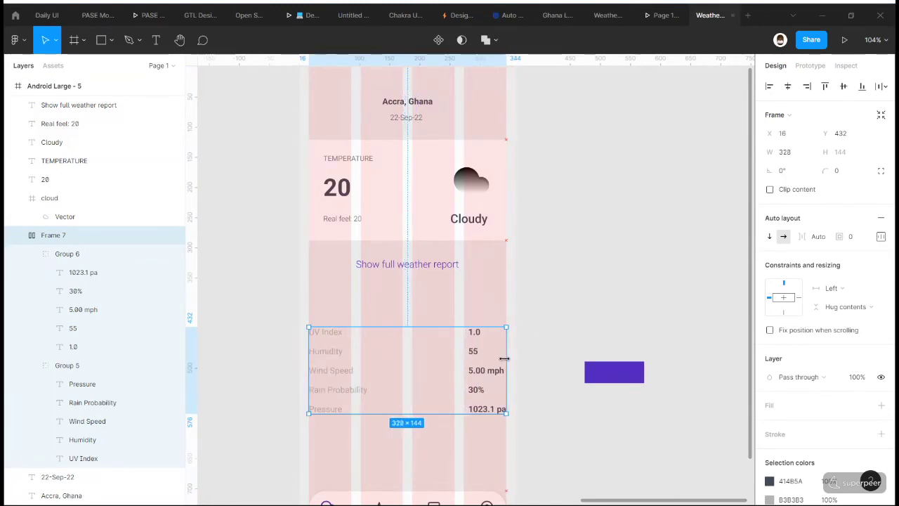
left_click(582, 354)
- Hide the four-column layout grid of the Android Large - 5 frame
scroll(497, 361, "down", 1)
scroll(392, 169, "up", 3)
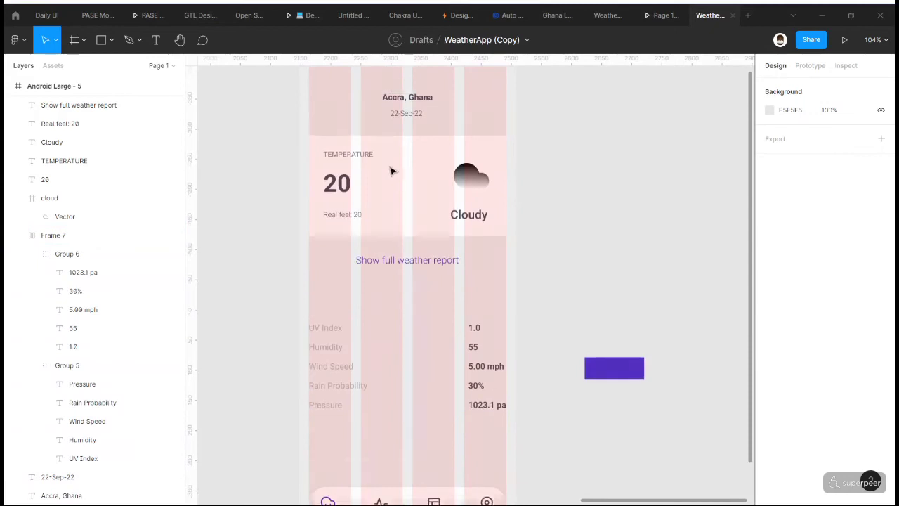
left_click(307, 136)
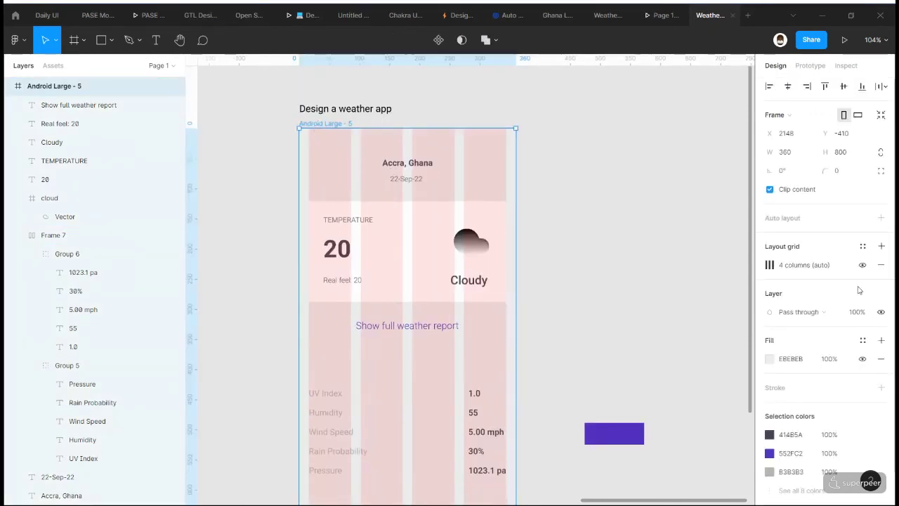
left_click(863, 265)
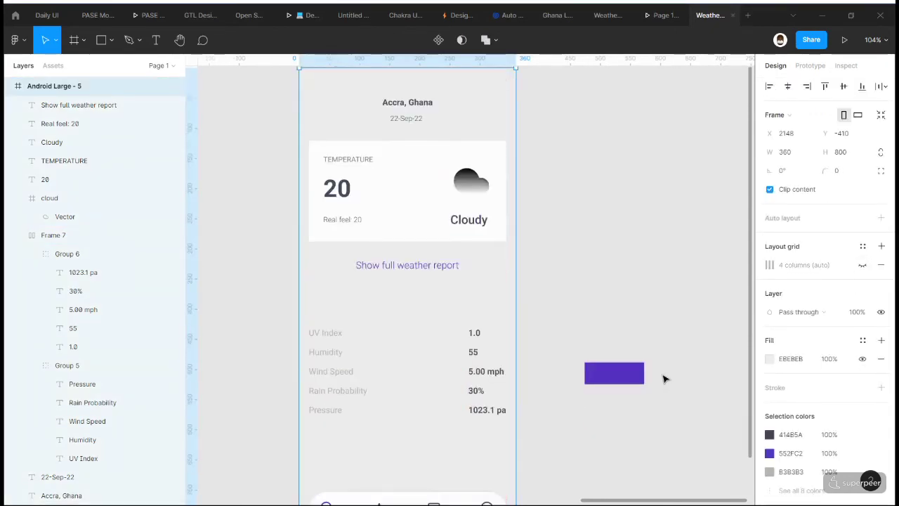
- Narrow the weather details frame to a width of about 281
scroll(666, 377, "down", 2)
left_click(426, 344)
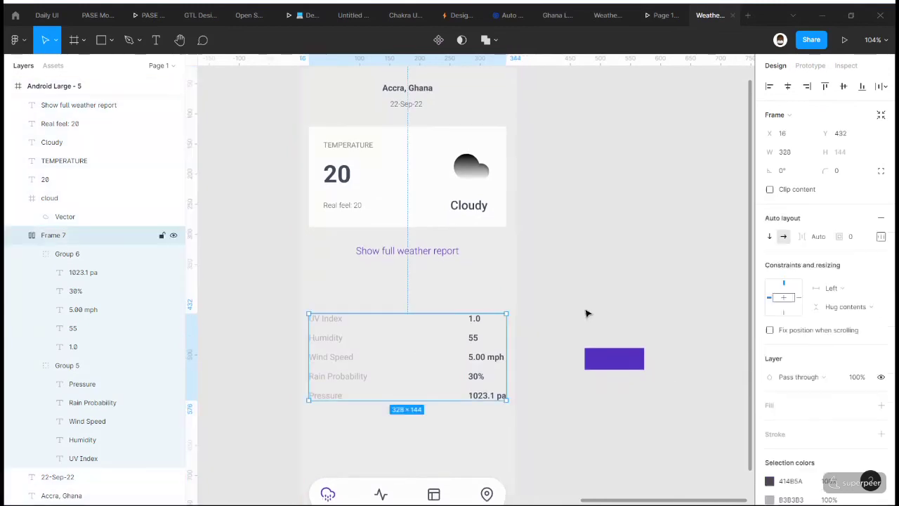
left_click(679, 293)
left_click(460, 348)
left_click_drag(507, 357, 478, 358)
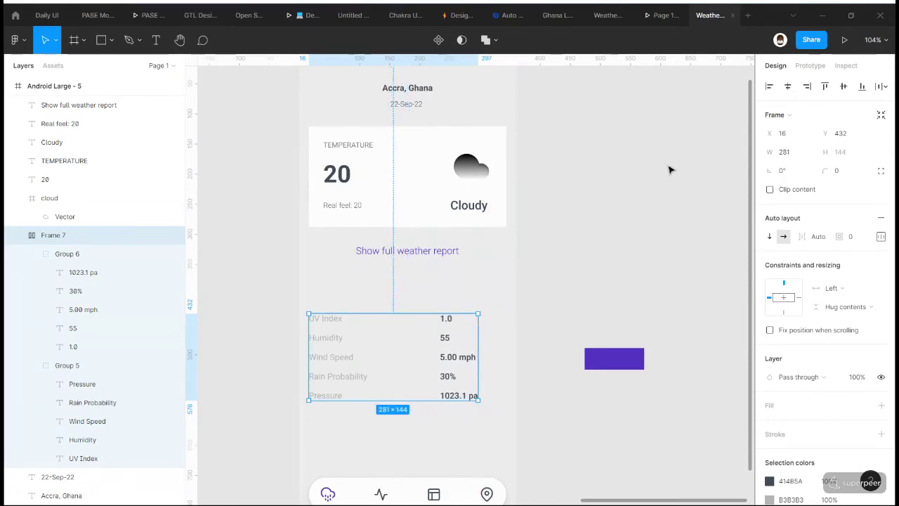
- Show the Android Large - 5 layout grid and narrow the weather details frame to a width of about 235
scroll(415, 118, "up", 5)
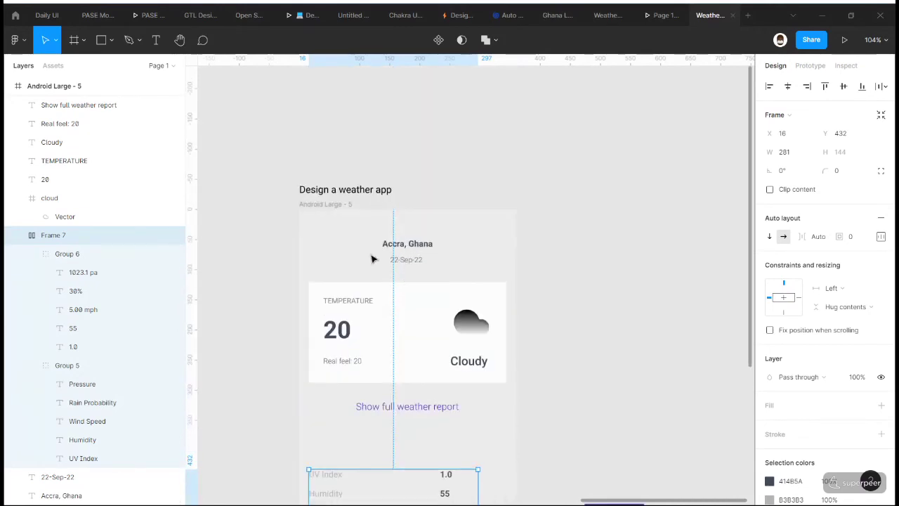
left_click(351, 207)
left_click(863, 265)
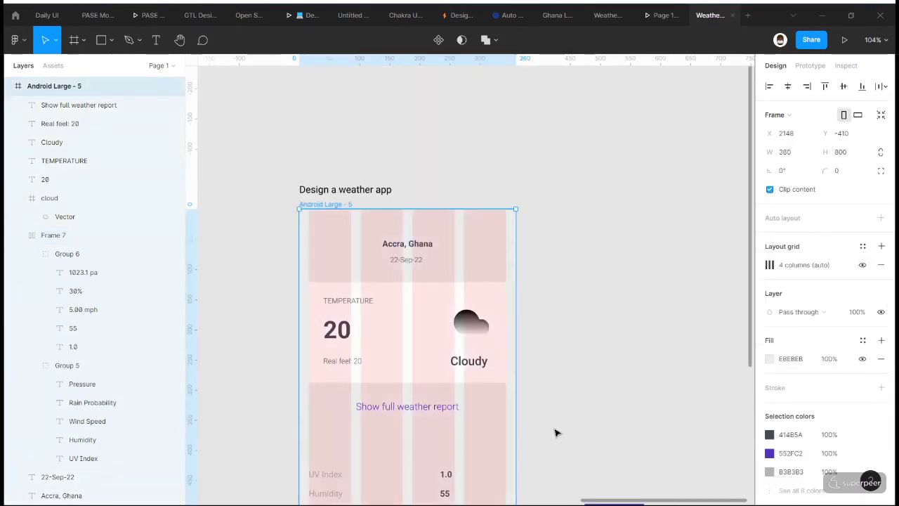
scroll(556, 432, "down", 2)
left_click(458, 422)
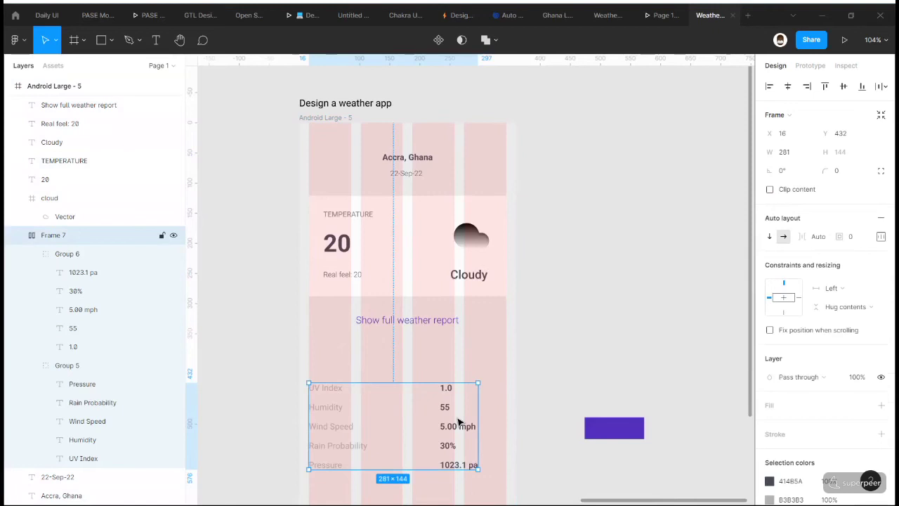
left_click_drag(478, 417, 450, 420)
left_click(574, 402)
scroll(573, 402, "down", 2)
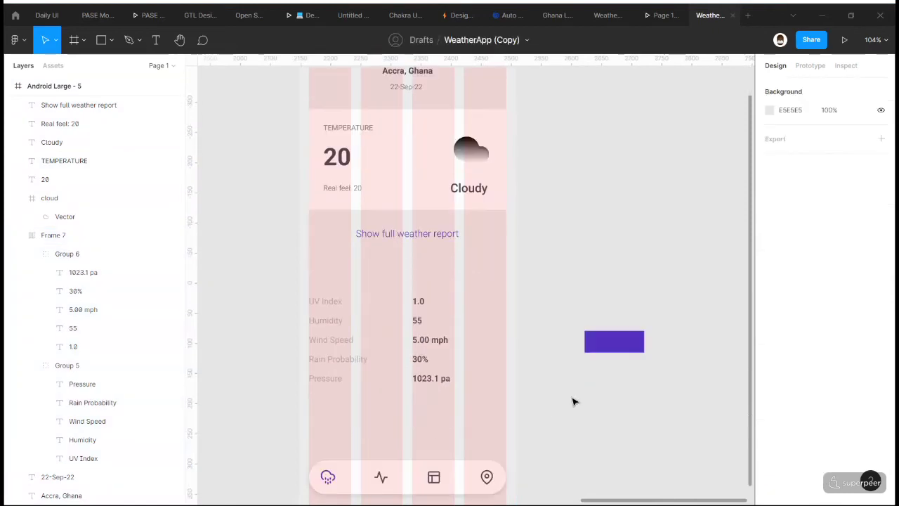
- Centre the weather details frame horizontally on the Android Large - 5 screen
left_click(414, 239)
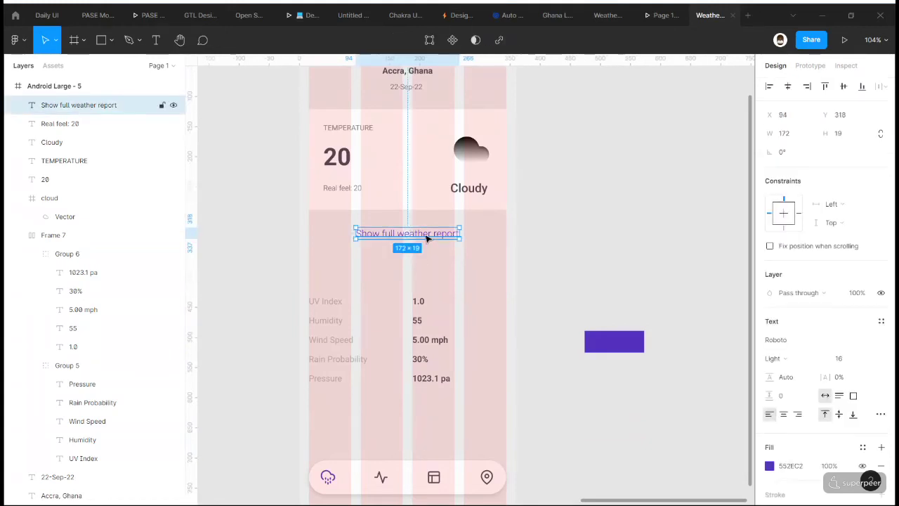
left_click(426, 304)
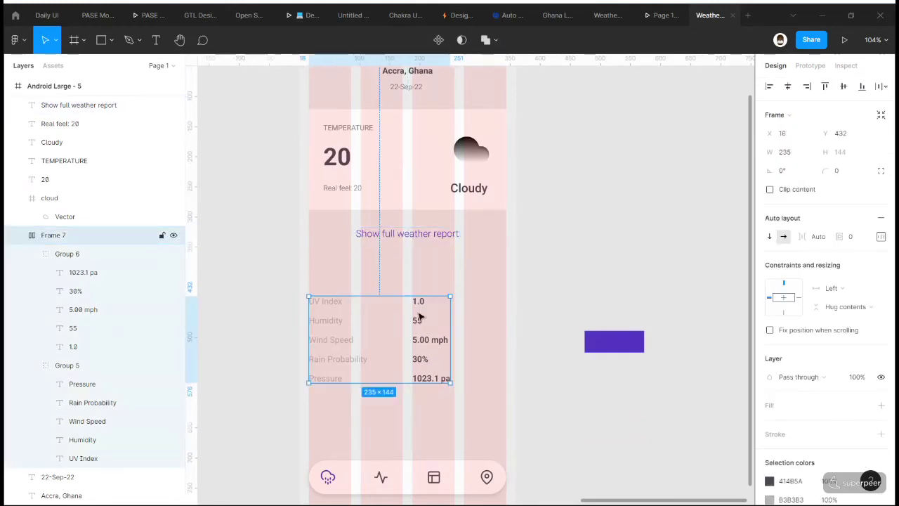
left_click(788, 86)
left_click(611, 243)
- Move the icon navigation bar slightly up from the lower edge of the weather screen
scroll(453, 413, "down", 2)
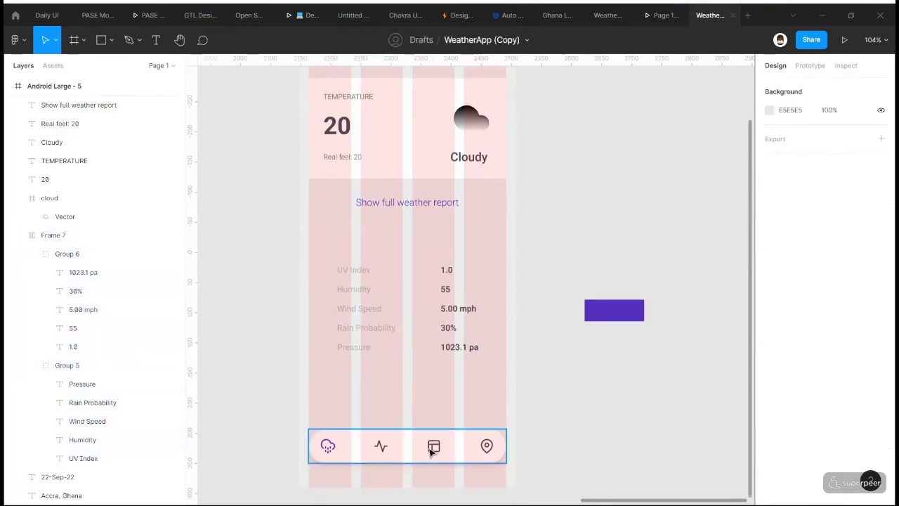
left_click(432, 452)
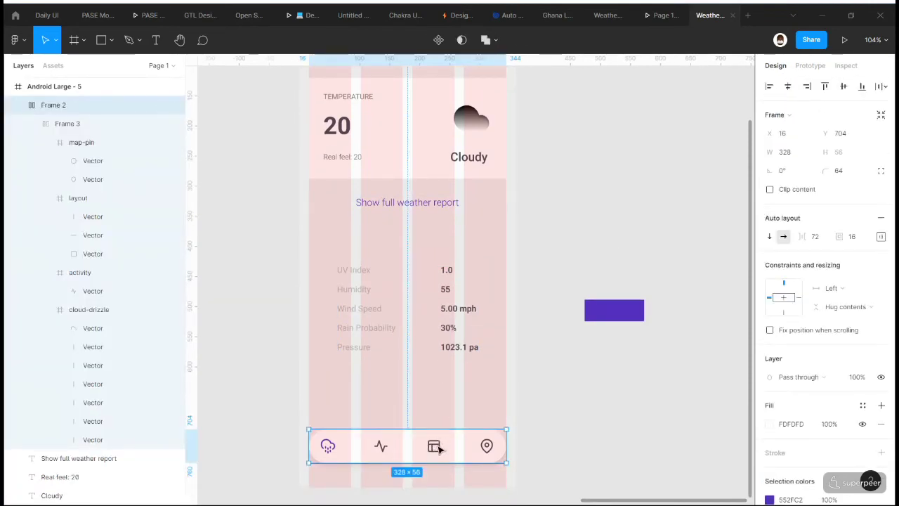
left_click_drag(438, 442, 438, 435)
left_click(552, 398)
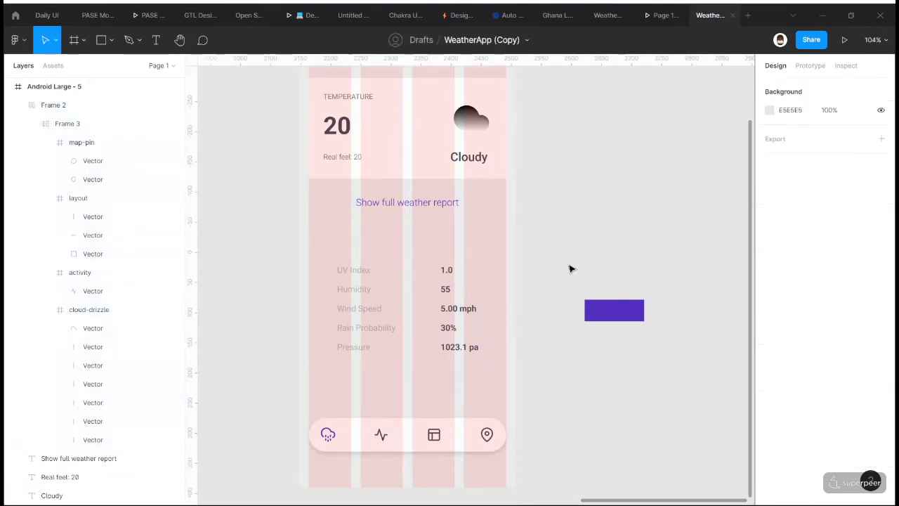
left_click(658, 10)
left_click(699, 15)
scroll(522, 279, "down", 1)
- Append a degree symbol to the large temperature value in the card so it reads 20°
scroll(518, 303, "up", 4)
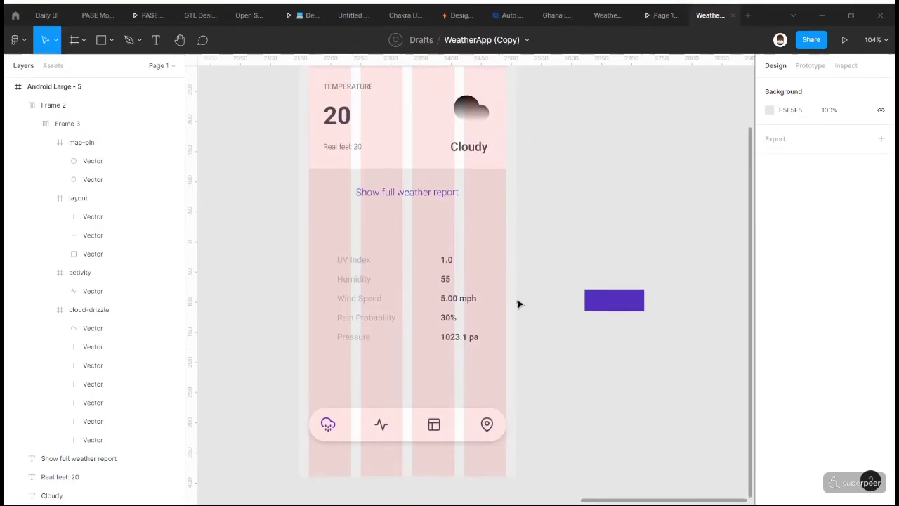
left_click(334, 234, "ctrl")
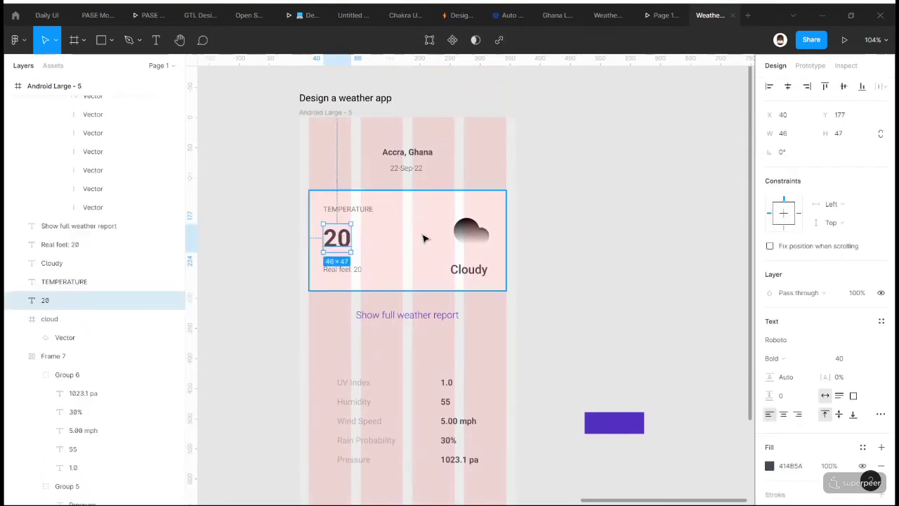
scroll(338, 225, "up", 3)
double_click(338, 239)
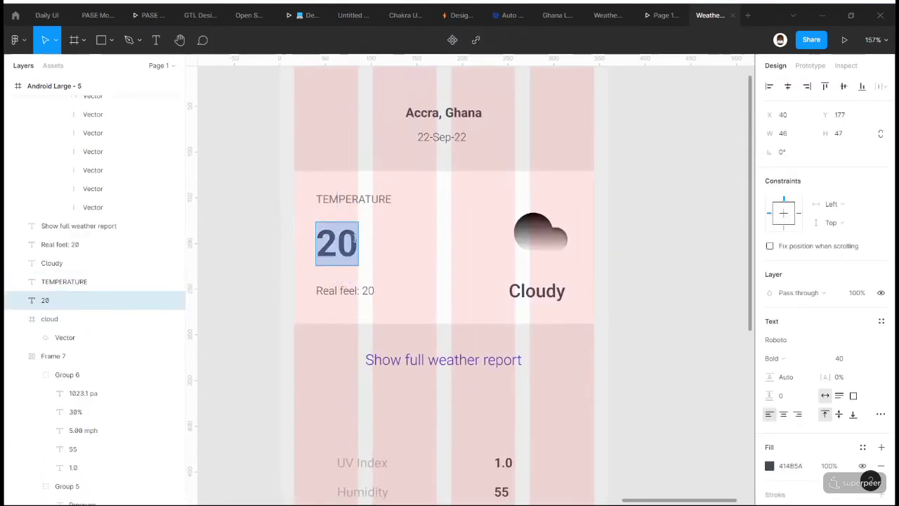
left_click(354, 239)
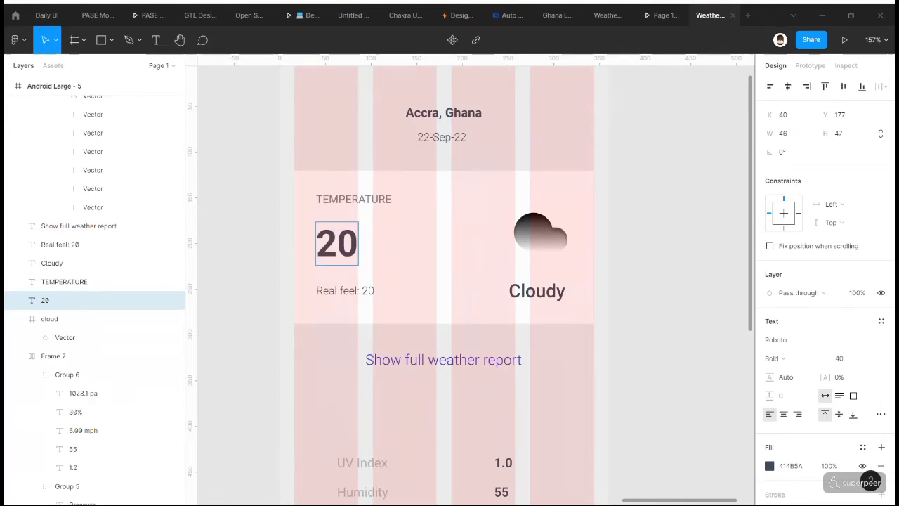
type("°")
key("Escape")
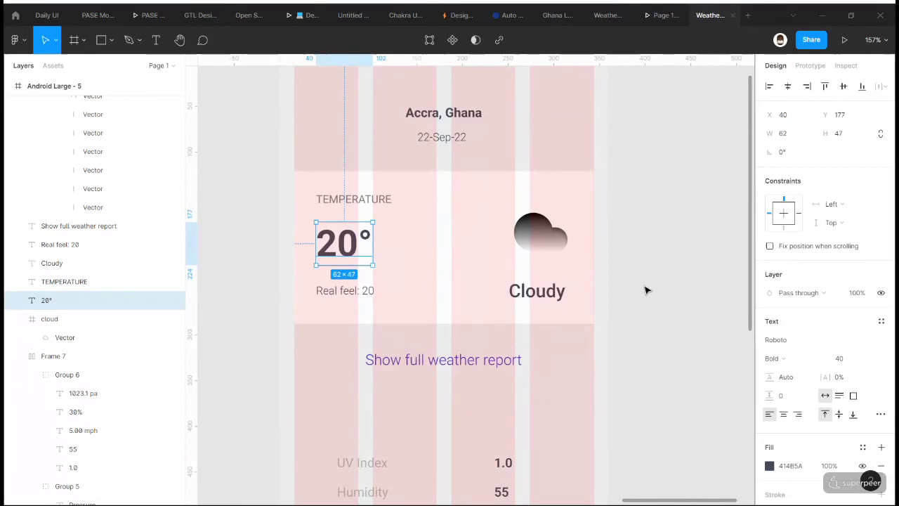
- Reorient the linear gradient of the cloud icon diagonally, with the solid black end beyond its lower-right edge
left_click(646, 285)
left_click(536, 246)
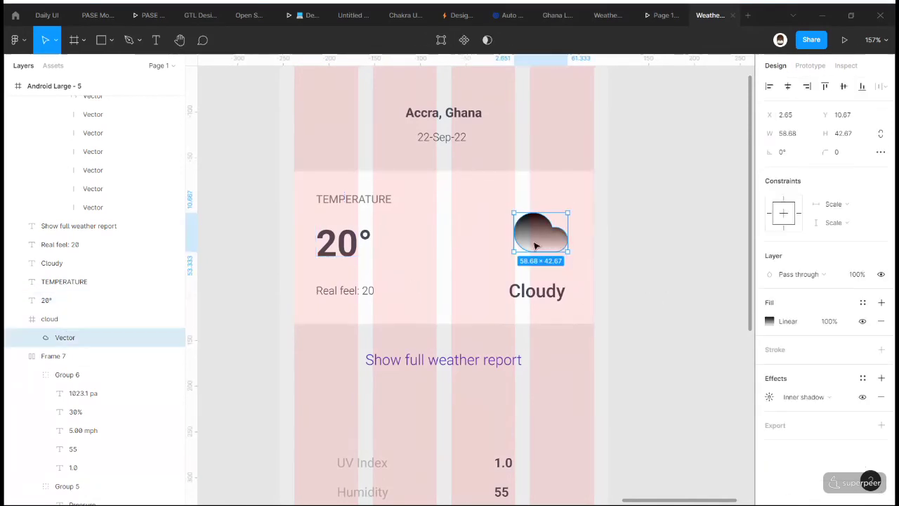
left_click(770, 321)
left_click_drag(545, 212, 474, 178)
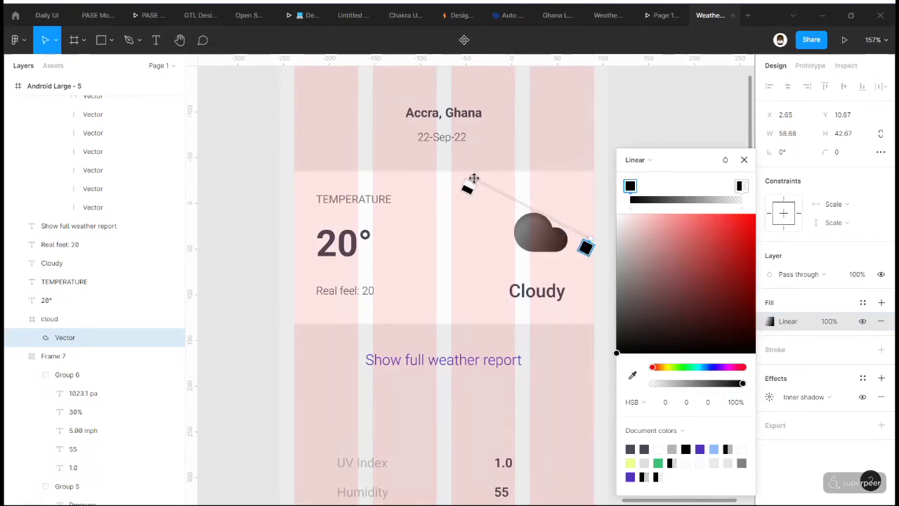
left_click_drag(586, 247, 571, 260)
- Set the opacity of the cloud icon's inner shadow to 15%
left_click(769, 397)
left_click(696, 465)
key("Return")
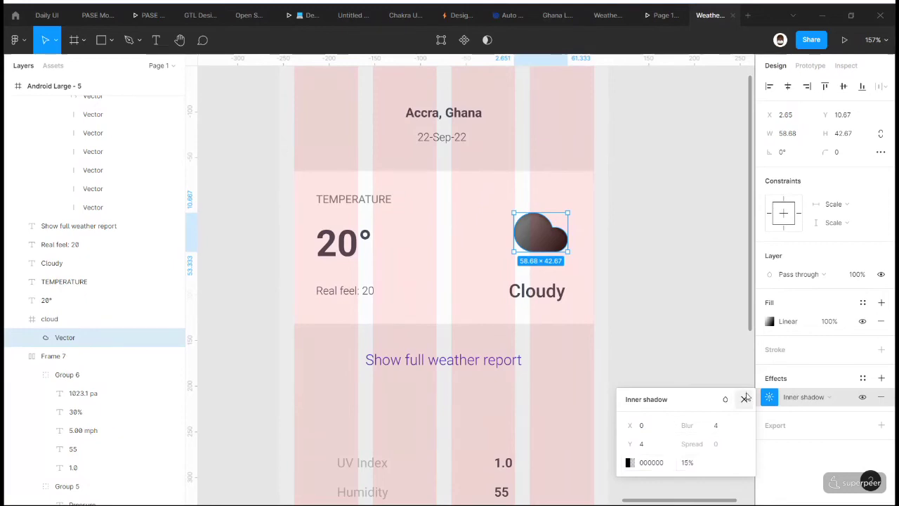
left_click(668, 327)
- Round the corners of the temperature card rectangle with a radius of 16
mouse_move(527, 205)
left_mouse_down()
mouse_move(544, 189)
mouse_move(536, 197)
left_mouse_up()
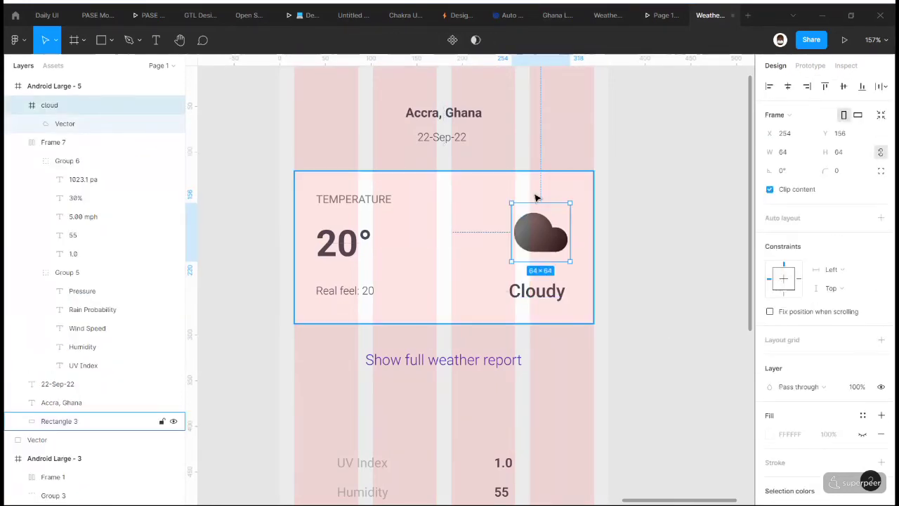
left_click(536, 197)
left_click(847, 154)
type("16")
key("Return")
left_click(671, 176)
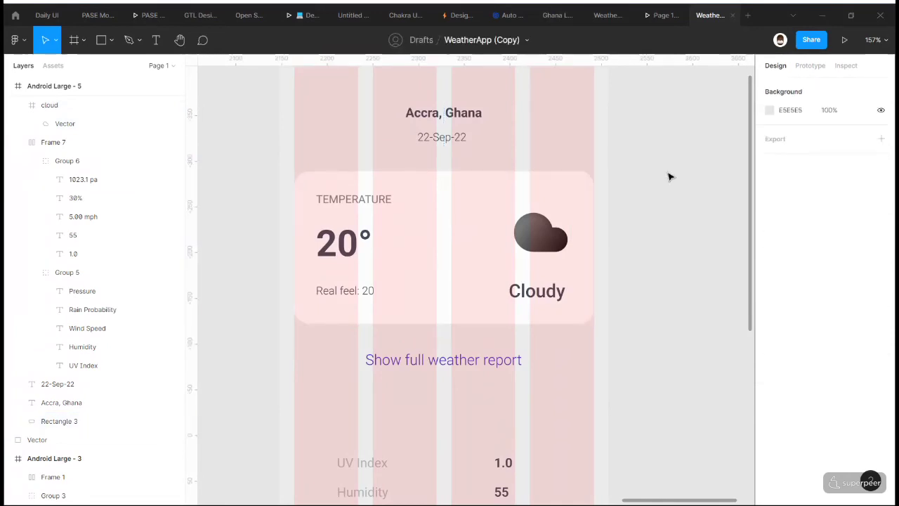
- Add a 1-pixel grey stroke with colour 808080 to the temperature card rectangle
scroll(464, 283, "down", 2)
left_click(494, 211)
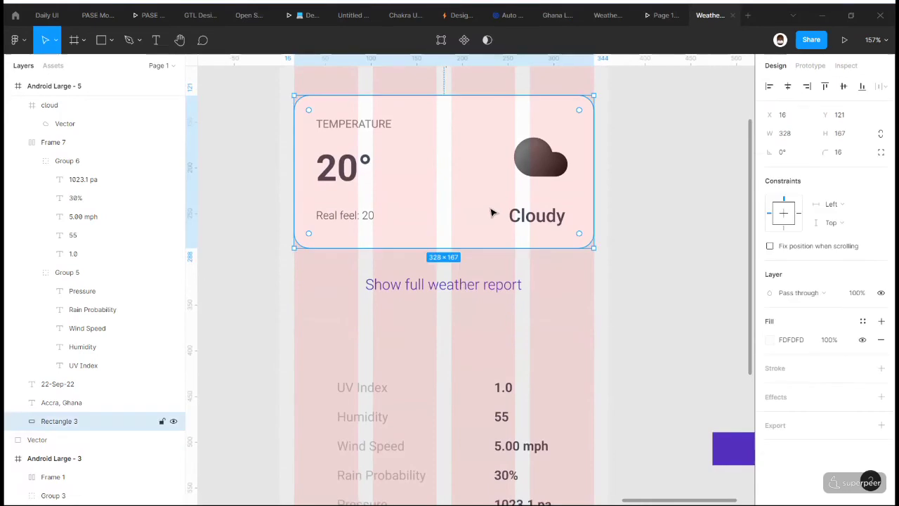
left_click(881, 366)
left_click(804, 388)
type("8020")
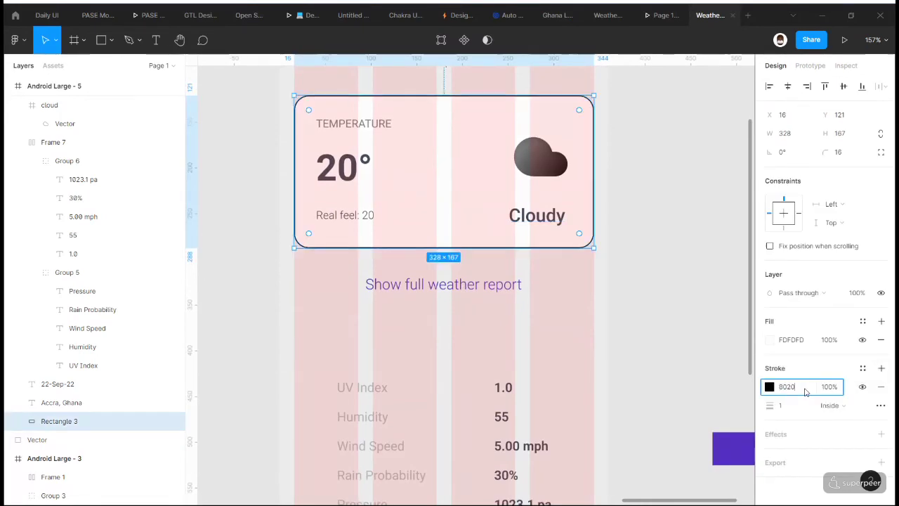
key("Return")
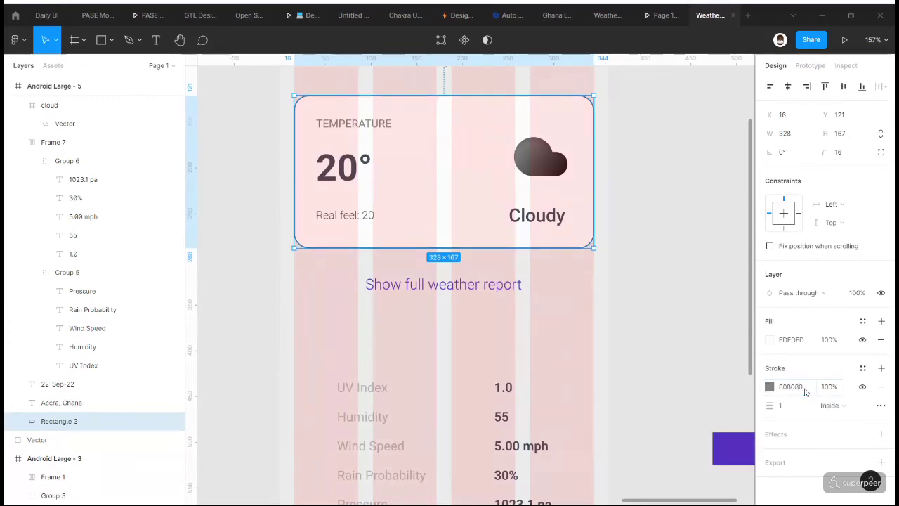
left_click(642, 294)
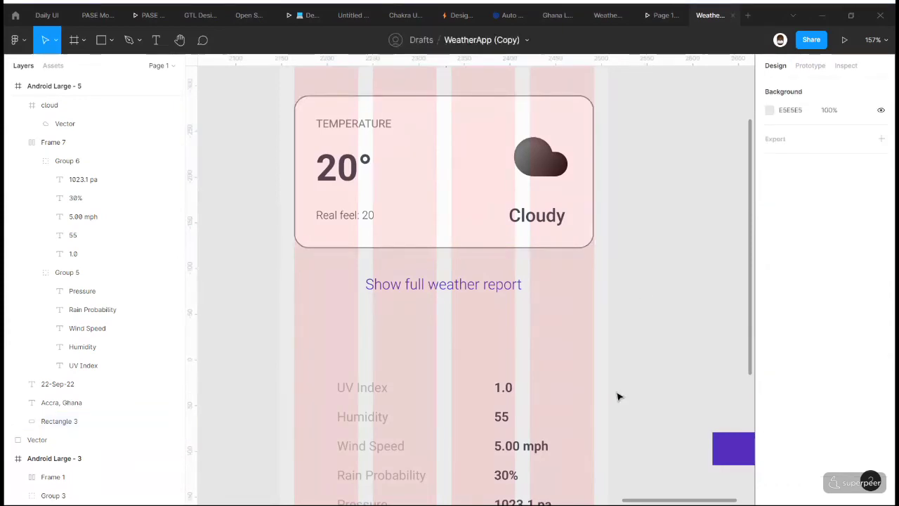
- Position the temperature card's stroke outside the rectangle's edge
left_click(576, 235)
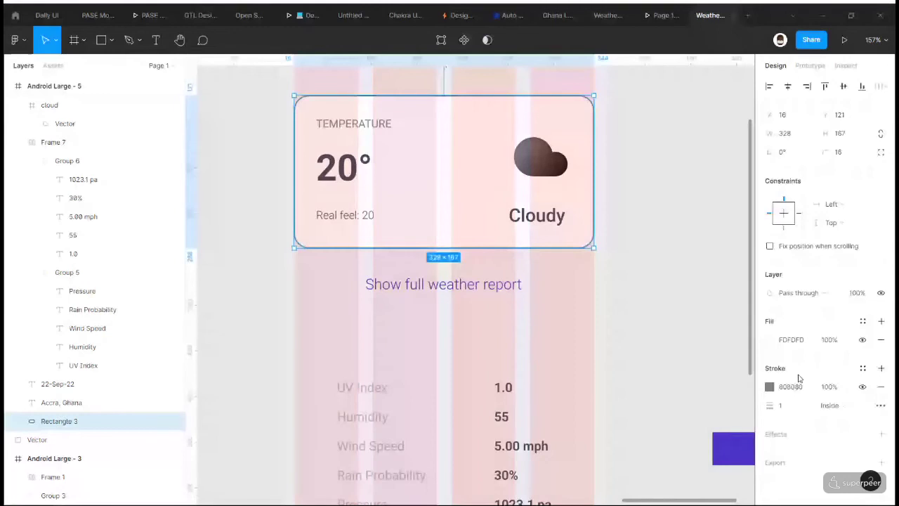
left_click(769, 387)
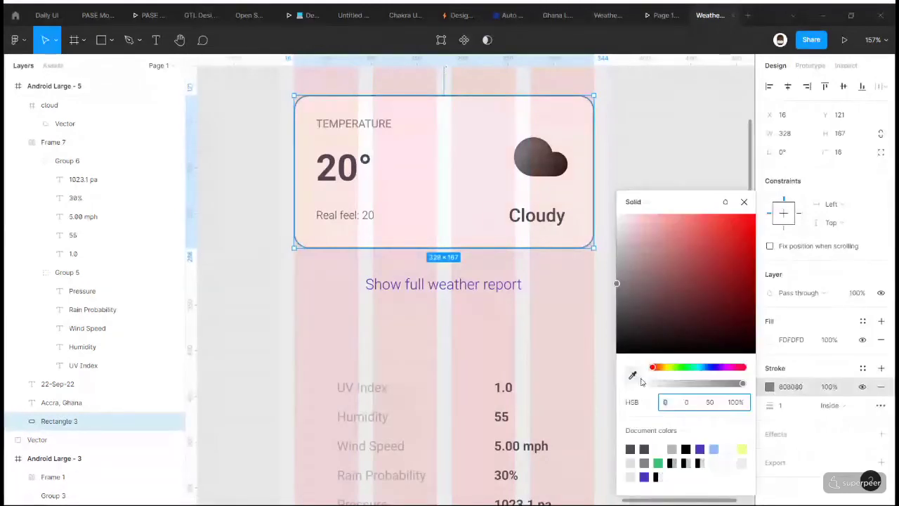
left_click(830, 405)
left_click(833, 422)
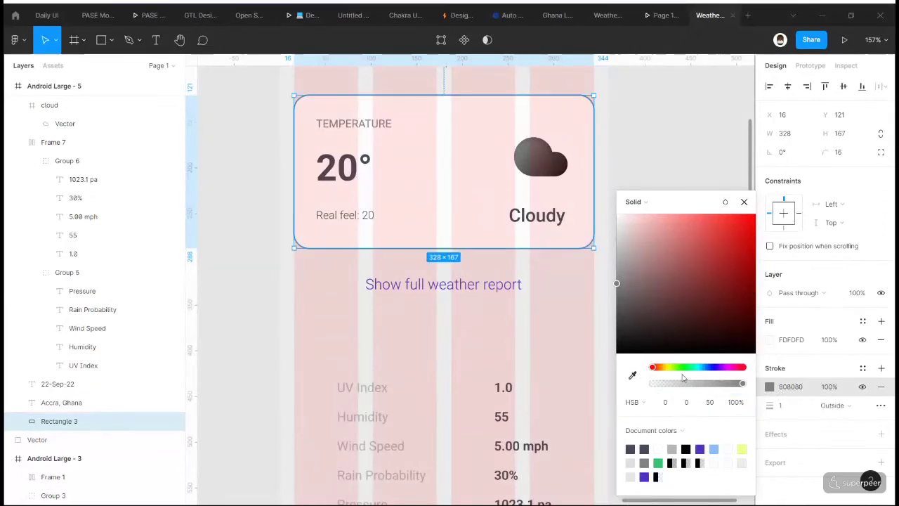
- Sample a light grey from the canvas for the card's stroke and set its brightness to 99
left_click(632, 375)
left_click(566, 343)
left_click(711, 402)
type("9")
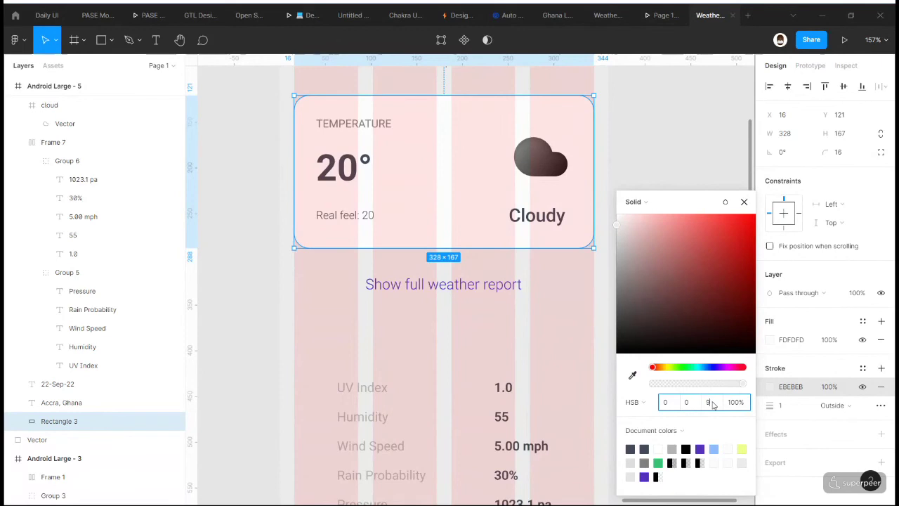
type("9")
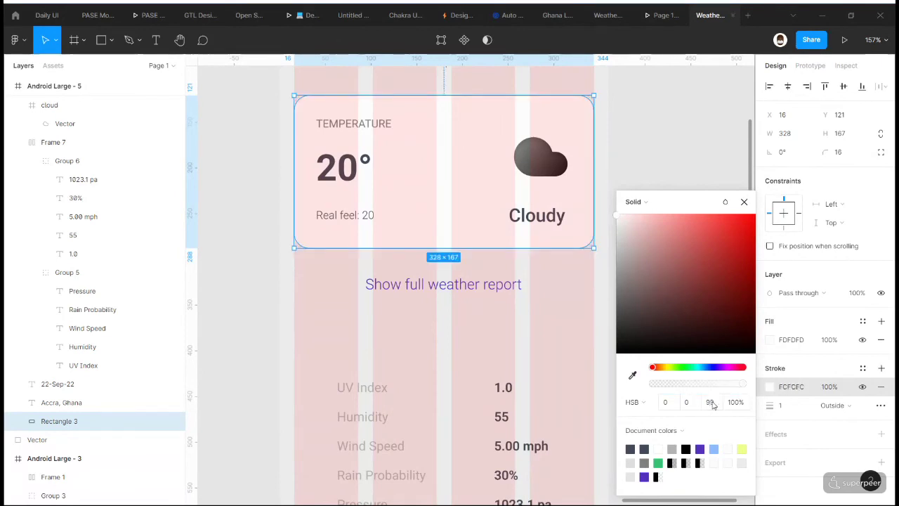
left_click(744, 202)
left_click(677, 171)
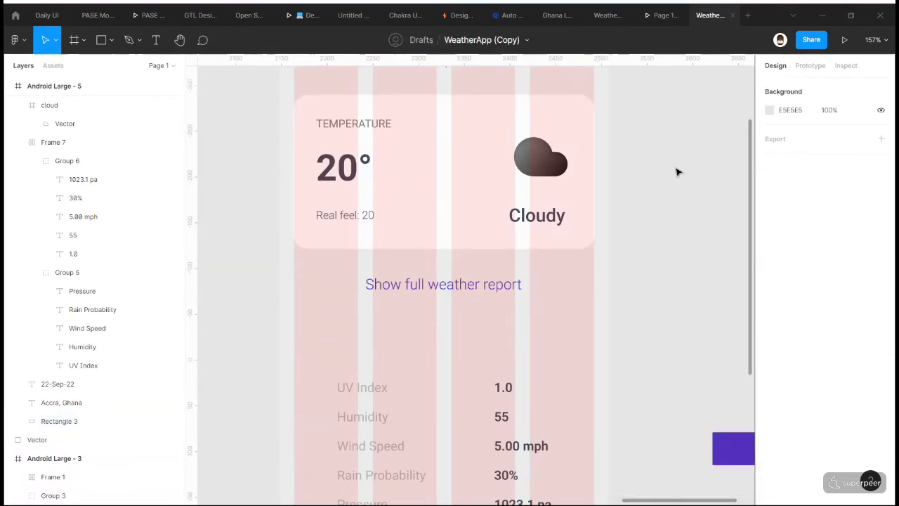
- Try brightness values of 94, 92, 90 and 80 for the temperature card's stroke colour
left_click(545, 161)
left_click(572, 231)
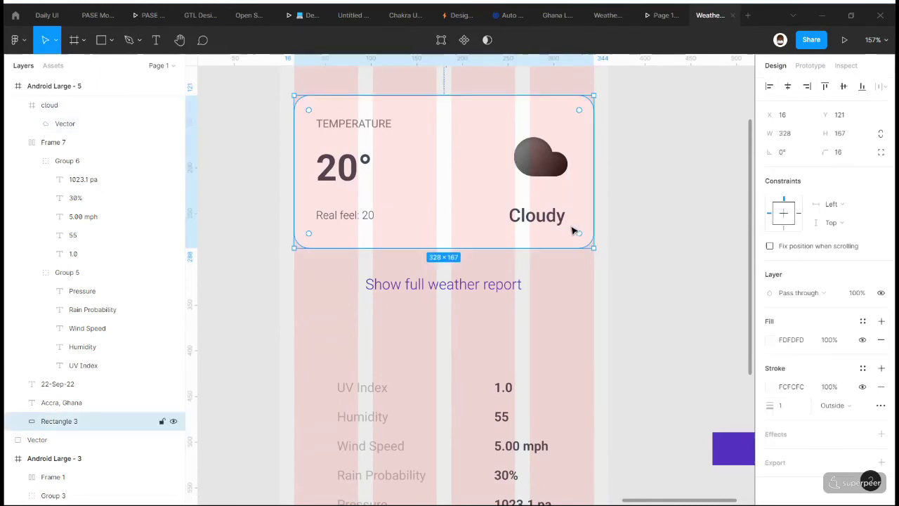
left_click(772, 390)
left_click(711, 405)
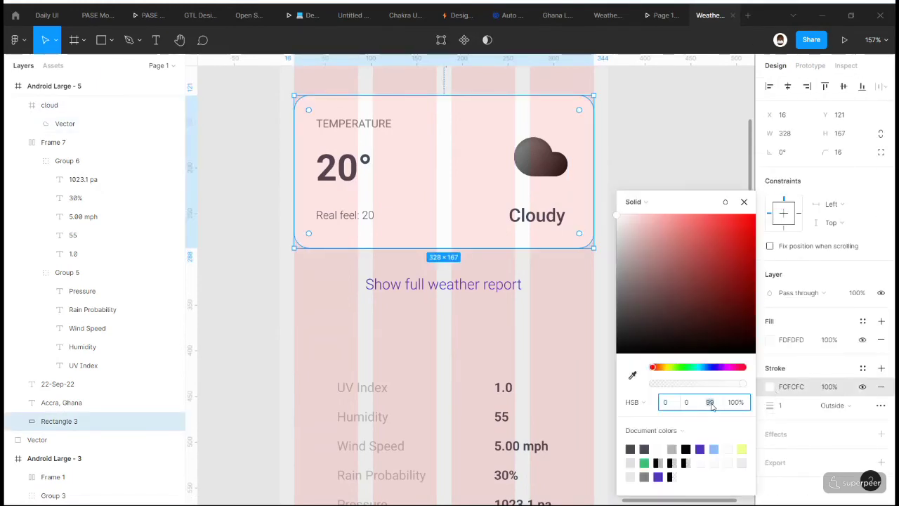
type("94")
key("Return")
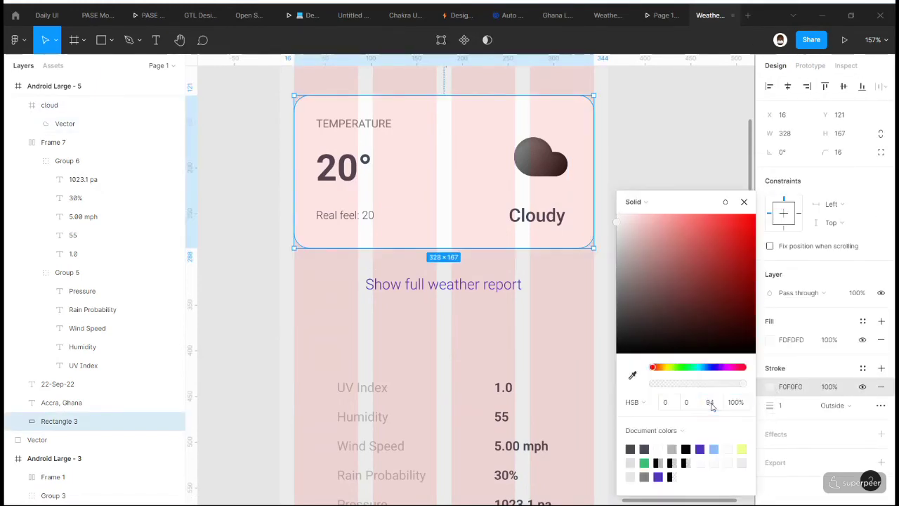
left_click(710, 405)
type("92")
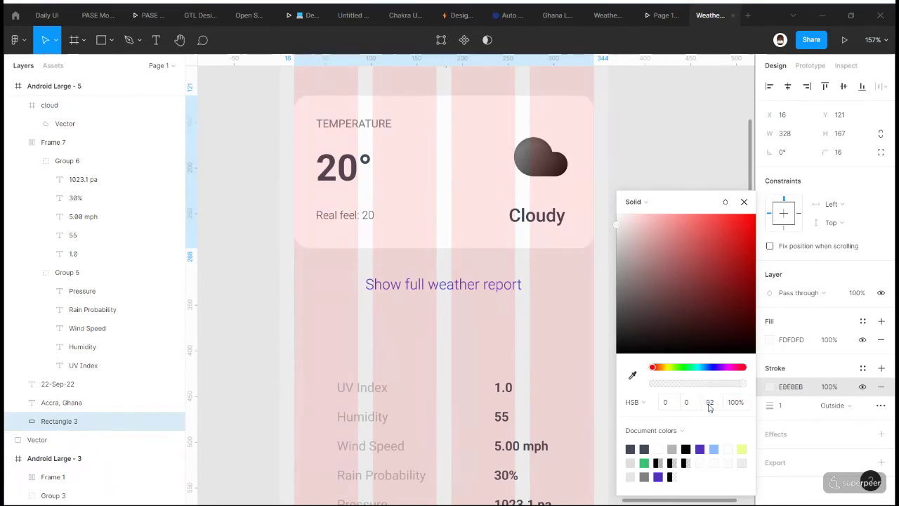
key("Return")
left_click(709, 405)
type("90")
key("Return")
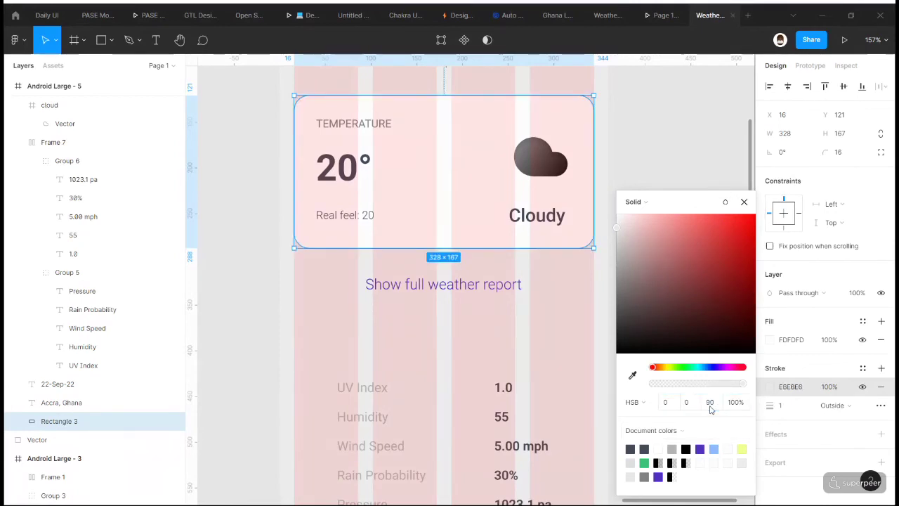
left_click(710, 407)
type("80")
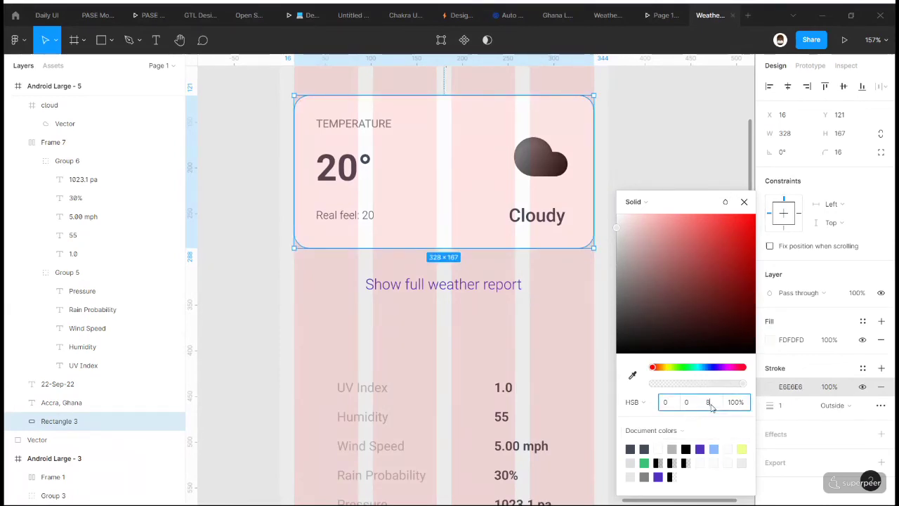
key("Return")
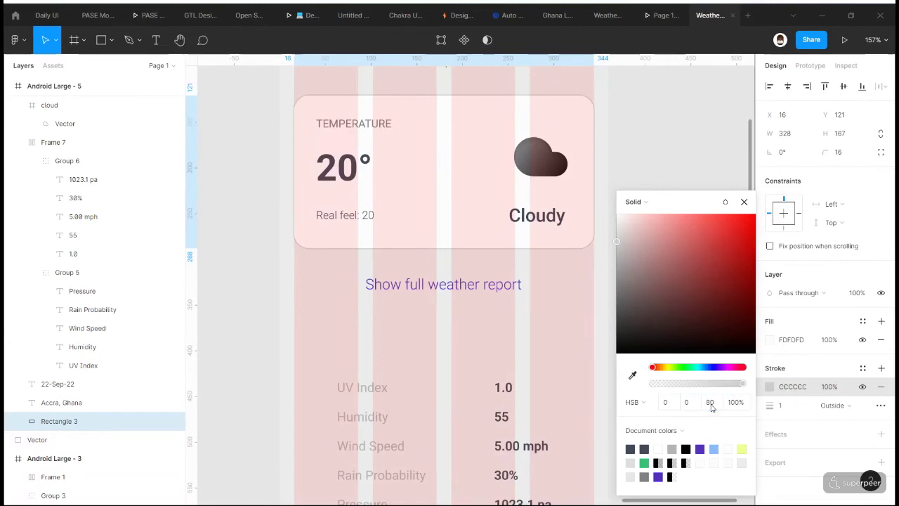
- Set the brightness of the temperature card's stroke colour to 88
left_click(710, 406)
type("8")
type("5")
type("8")
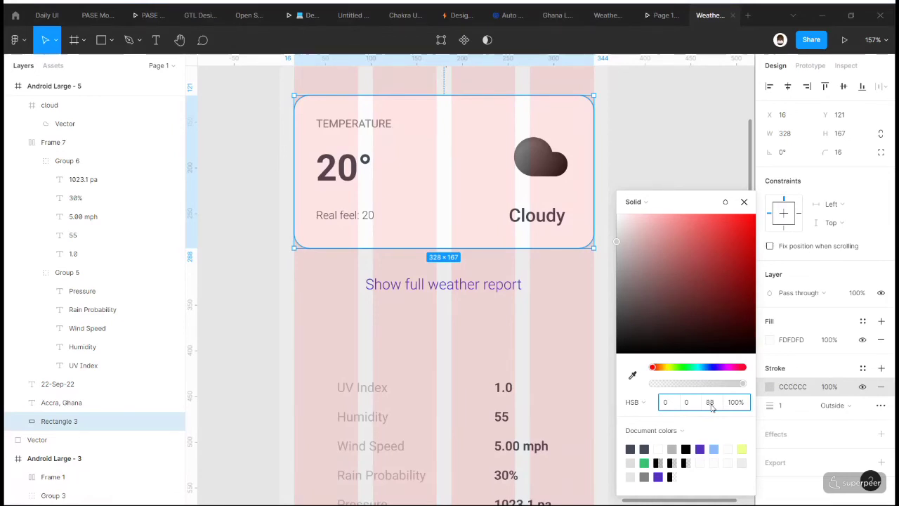
- Move the cloud icon down, closer to the Cloudy label in the temperature card
left_click(538, 215)
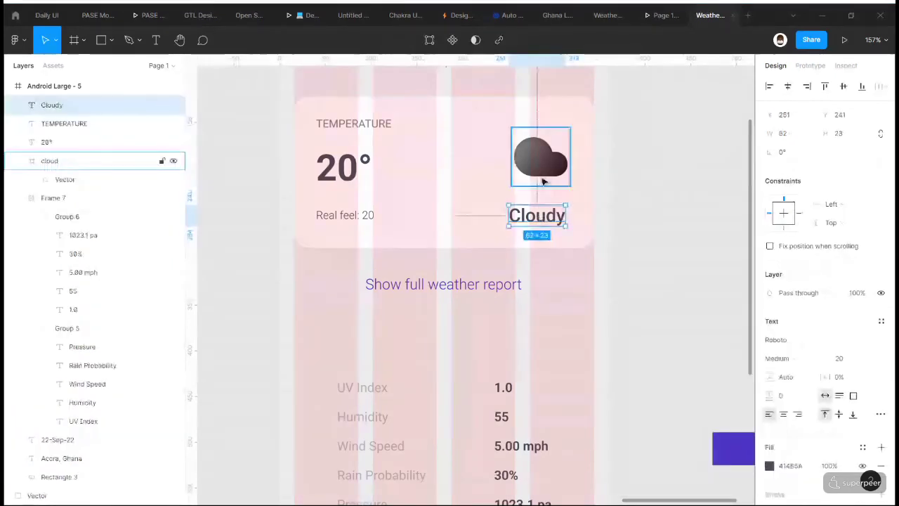
left_click_drag(542, 181, 542, 194)
- Set the Cloudy label's font size to 16 and centre it beneath the cloud icon
left_click(70, 105)
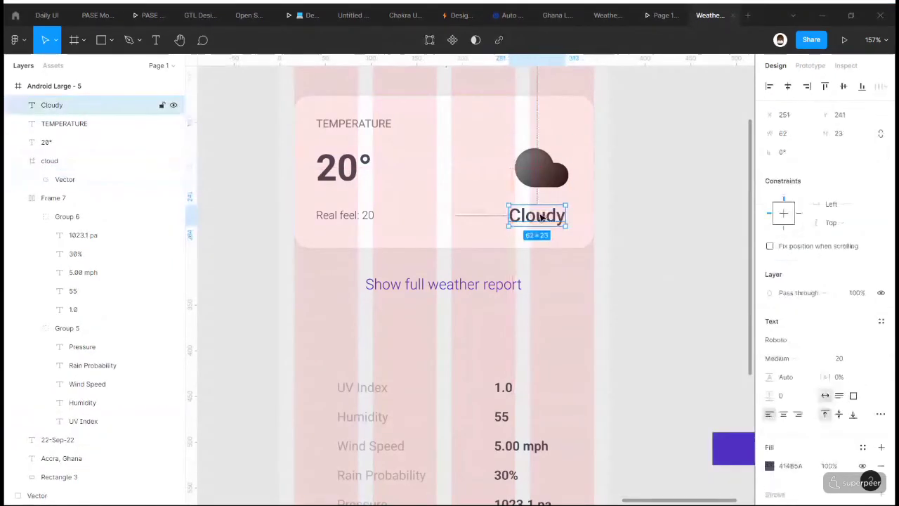
left_click(844, 358)
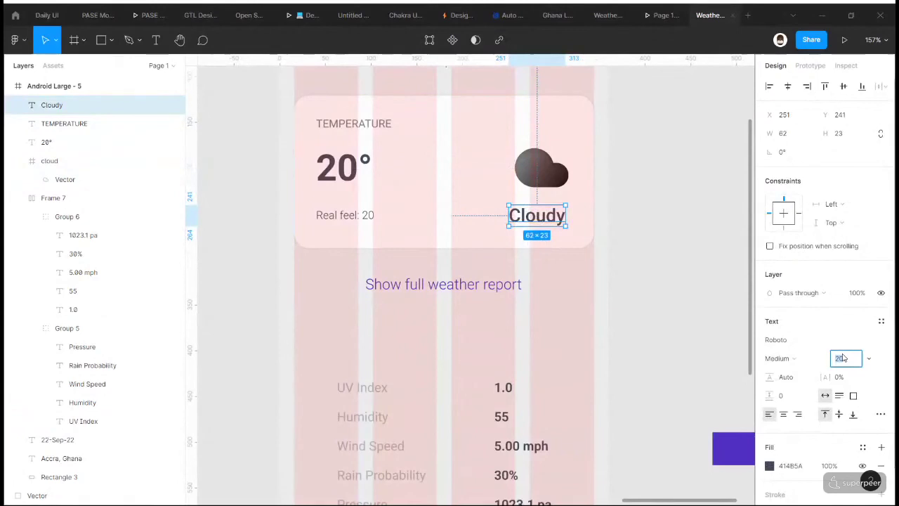
type("16")
key("Return")
left_click_drag(532, 214, 549, 218)
left_click_drag(553, 184, 549, 181)
left_click(636, 194)
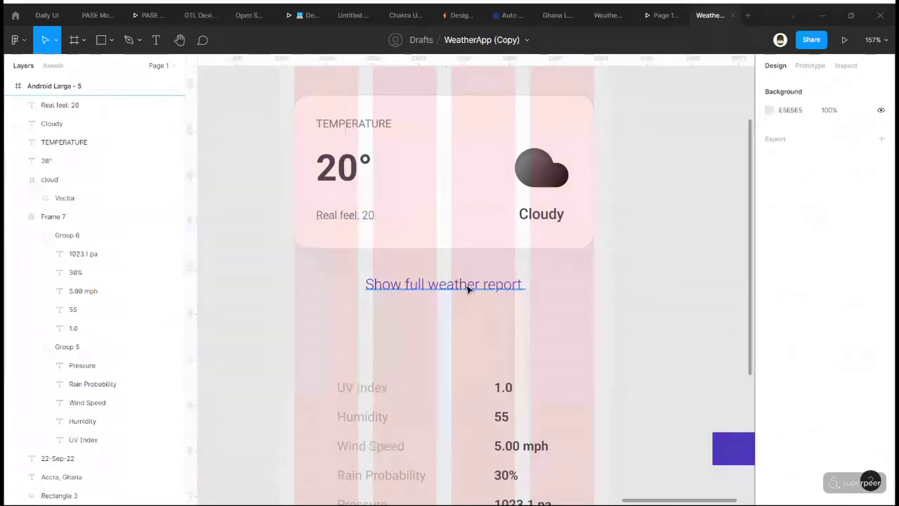
- Reduce the "Show full weather report" text to size 12 and centre it beneath the temperature card
left_click(468, 286)
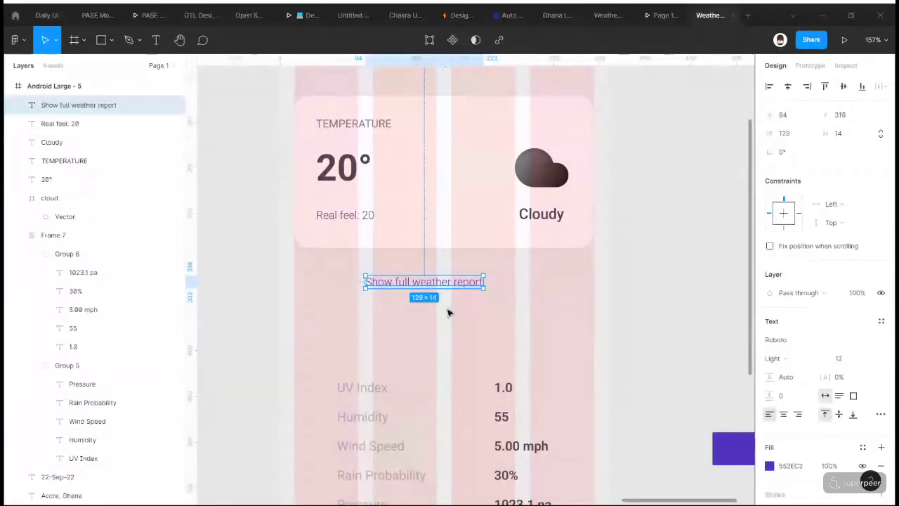
left_click_drag(448, 287, 473, 279)
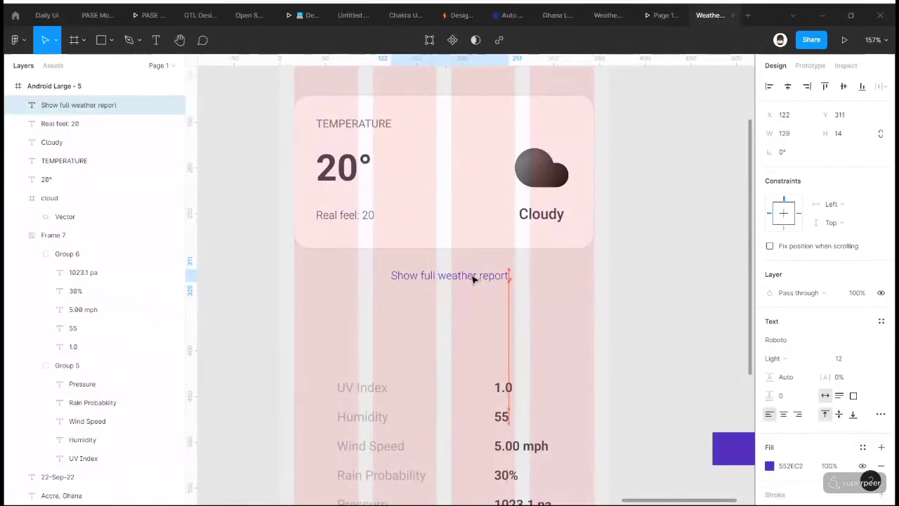
left_click_drag(473, 280, 474, 279)
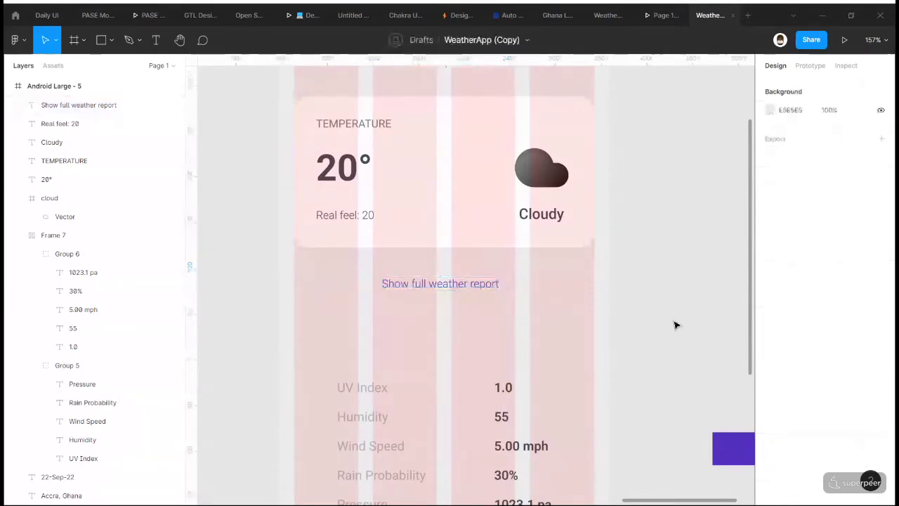
- Add a drop shadow effect to the temperature card rectangle on the Android Large - 5 frame
scroll(452, 342, "down", 5)
scroll(492, 345, "left", 1)
scroll(492, 345, "down", 2)
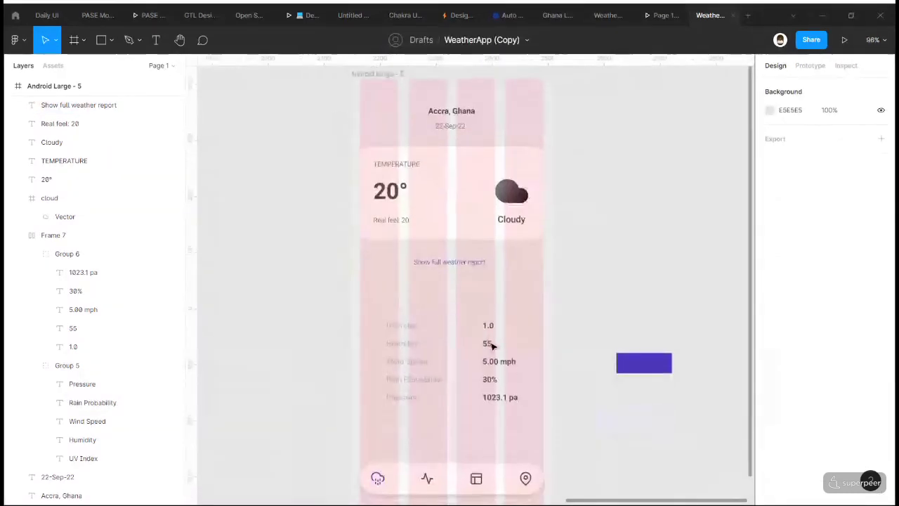
scroll(492, 345, "down", 5, "ctrl")
scroll(492, 345, "down", 2)
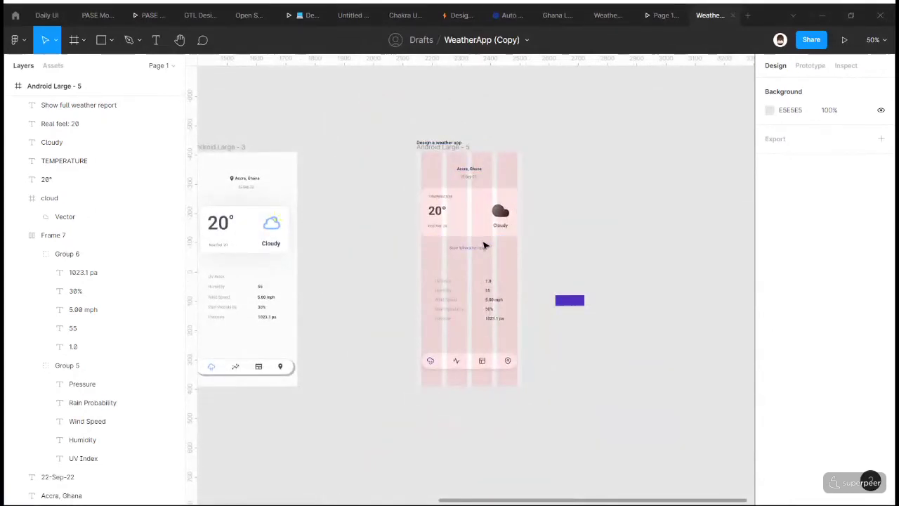
left_click(478, 237)
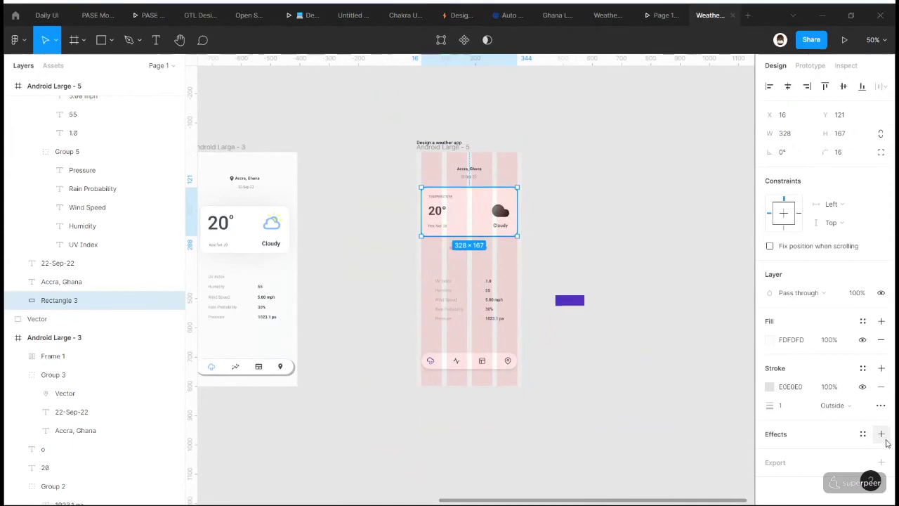
left_click(881, 434)
left_click(798, 455)
left_click(783, 453)
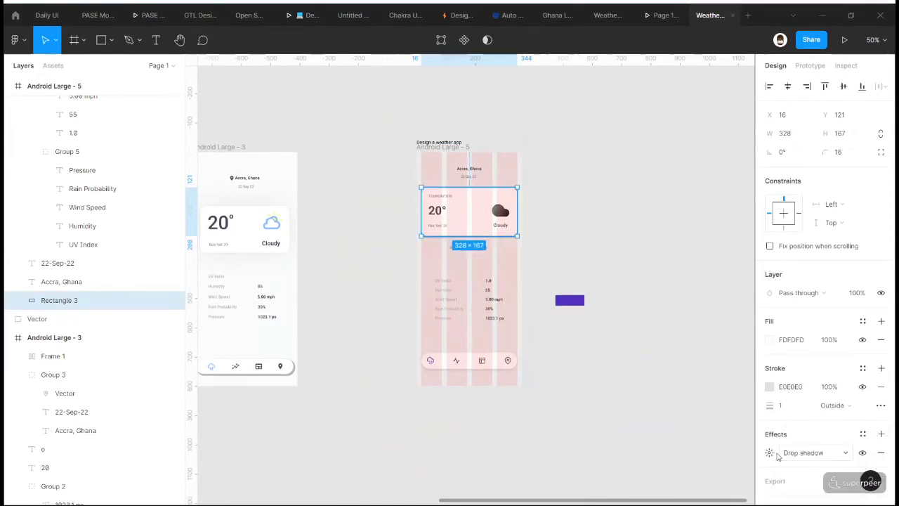
- Give the card's drop shadow a Y offset of 14 and a blur of 20
left_click(773, 454)
left_click_drag(623, 459, 735, 502)
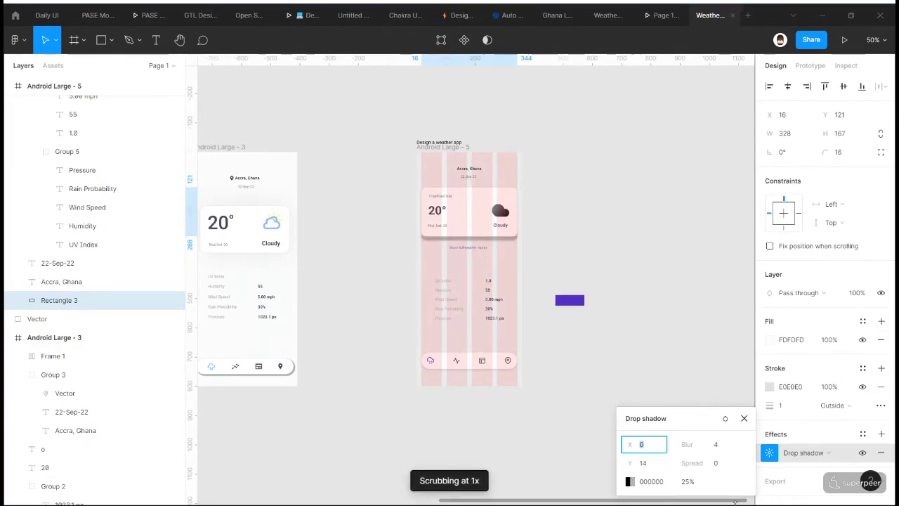
left_click_drag(686, 444, 314, 421)
left_click(720, 445)
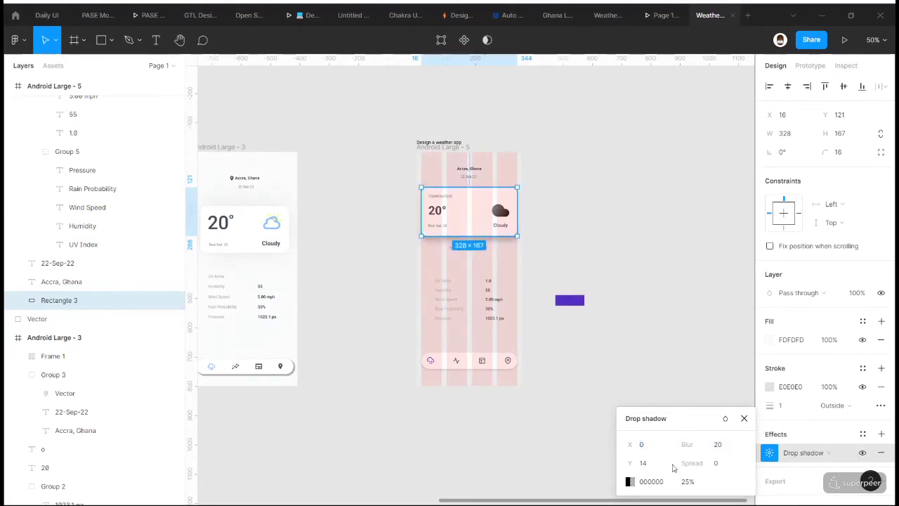
- Set the card's drop shadow offset to 2 in X and 6 in Y
left_click(648, 465)
type("7")
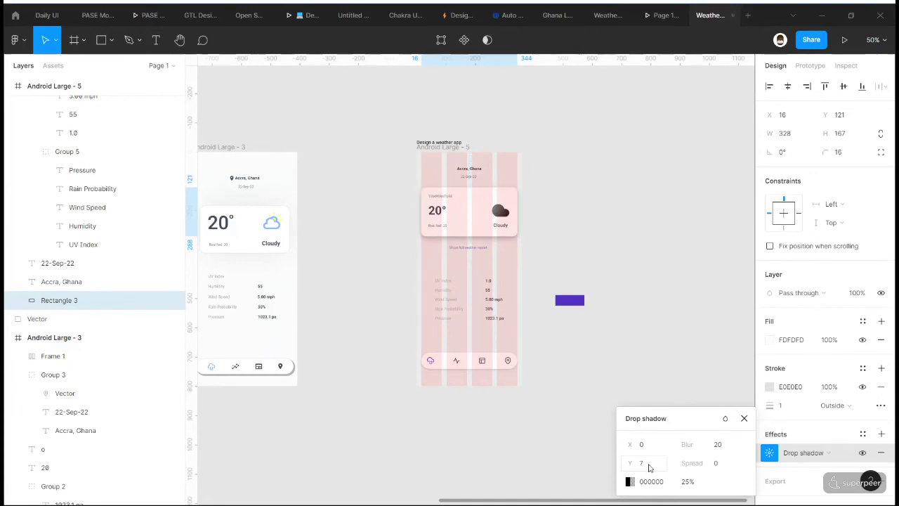
left_click(650, 449)
type("1")
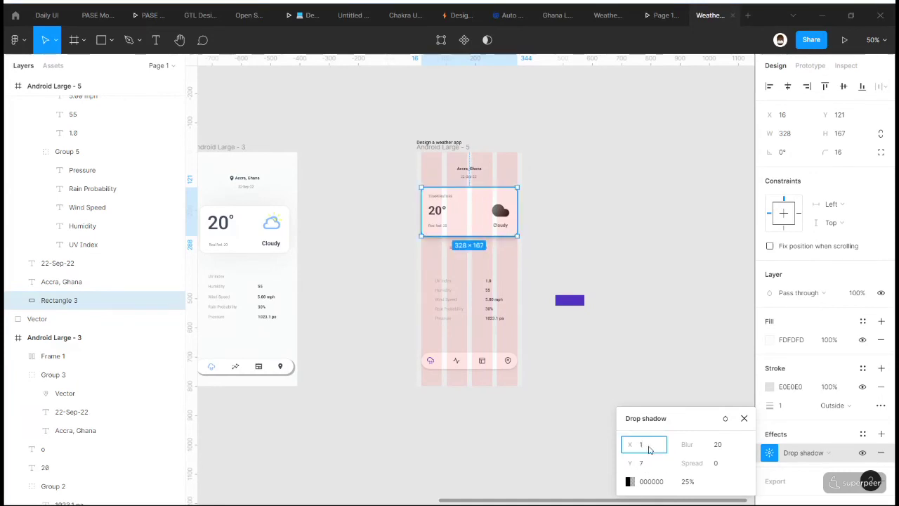
key("Up")
left_click(652, 464)
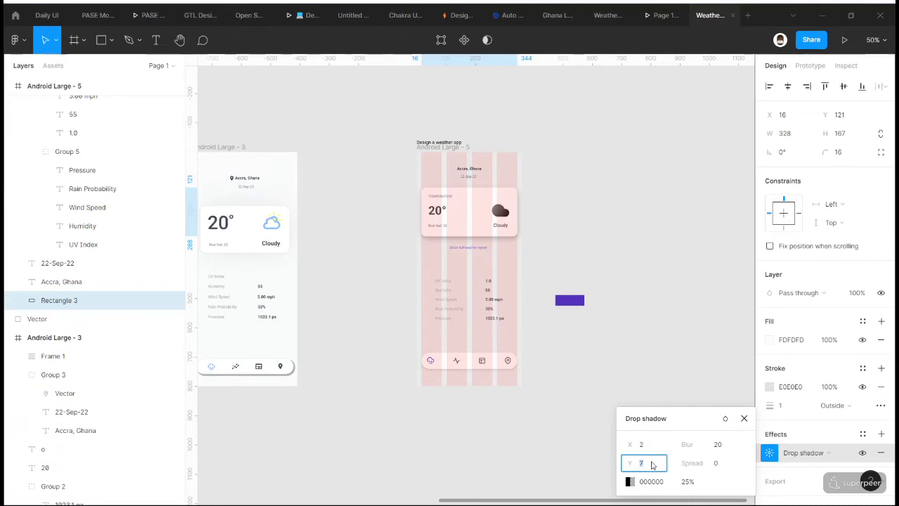
key("Down")
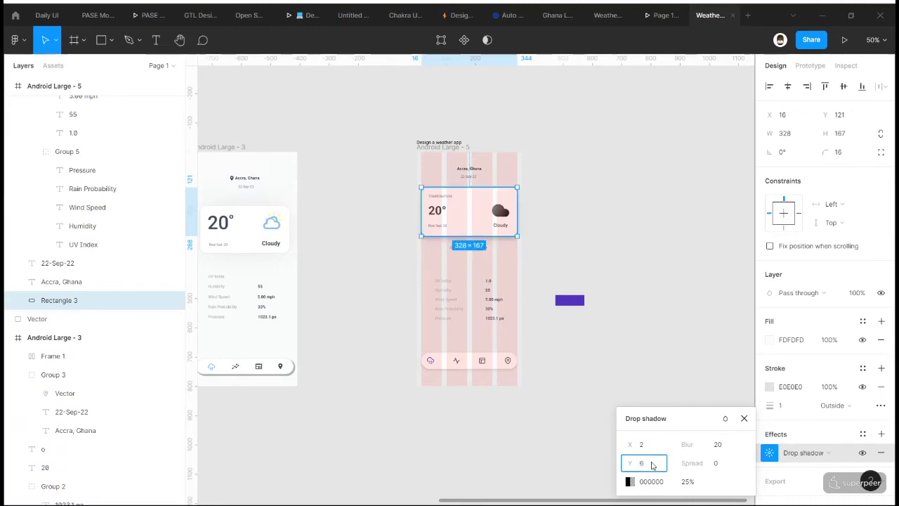
- Set the opacity of the temperature card's drop shadow to 15% and close the shadow settings
left_click(685, 482)
type("15")
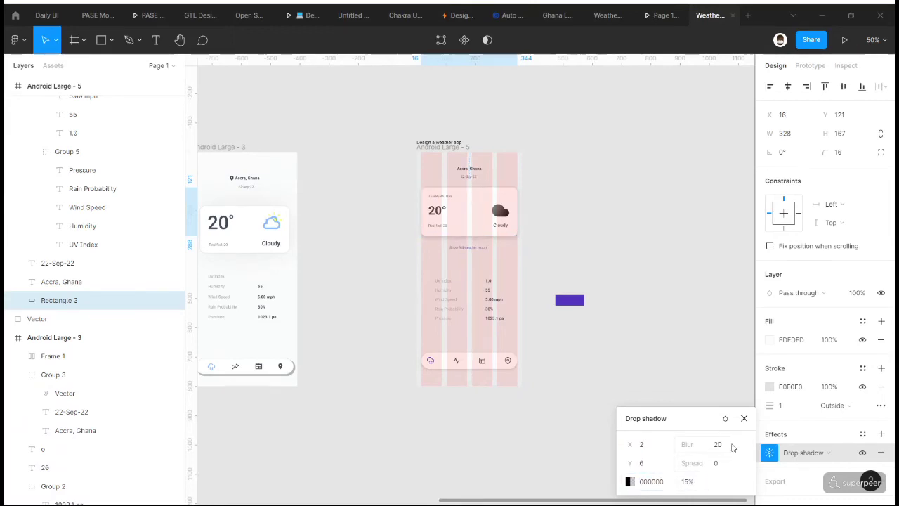
left_click(744, 418)
- Open a fresh prototype preview of the Android Large - 5 frame and return to the WeatherApp (Copy) design file
left_click(437, 156)
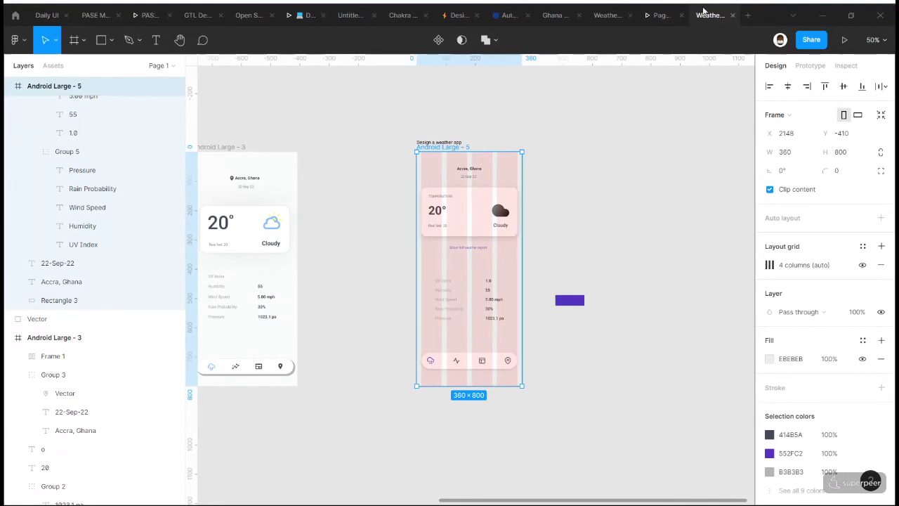
left_click(653, 14)
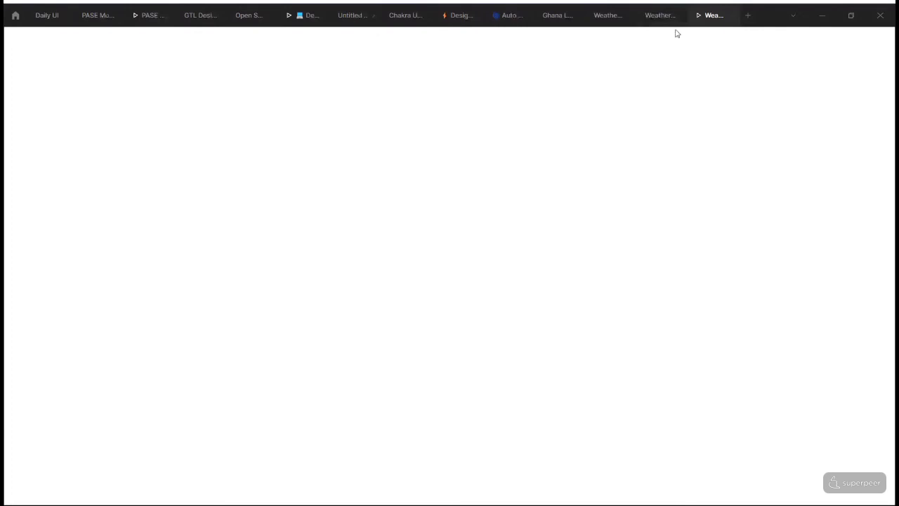
left_click(666, 16)
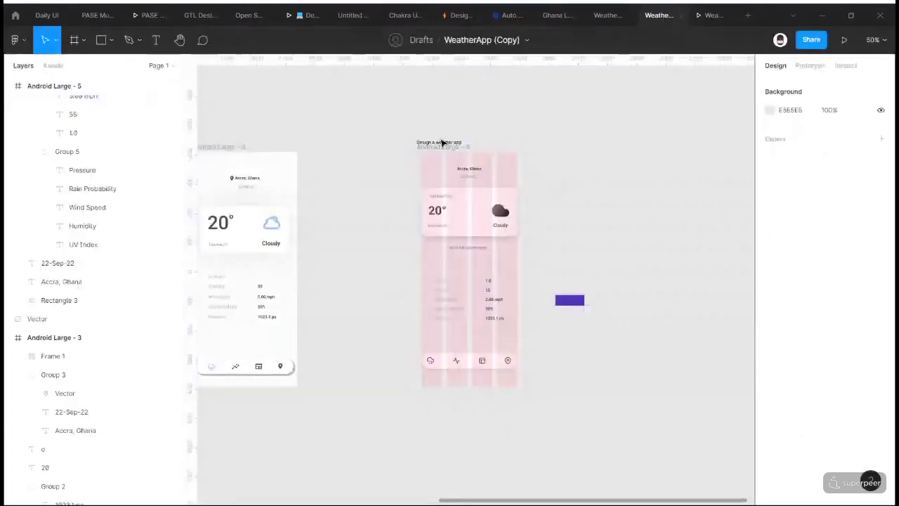
- Hide the 4-column layout grid on the Android Large - 5 frame
left_click(442, 143)
left_click(611, 267)
scroll(459, 302, "up", 3)
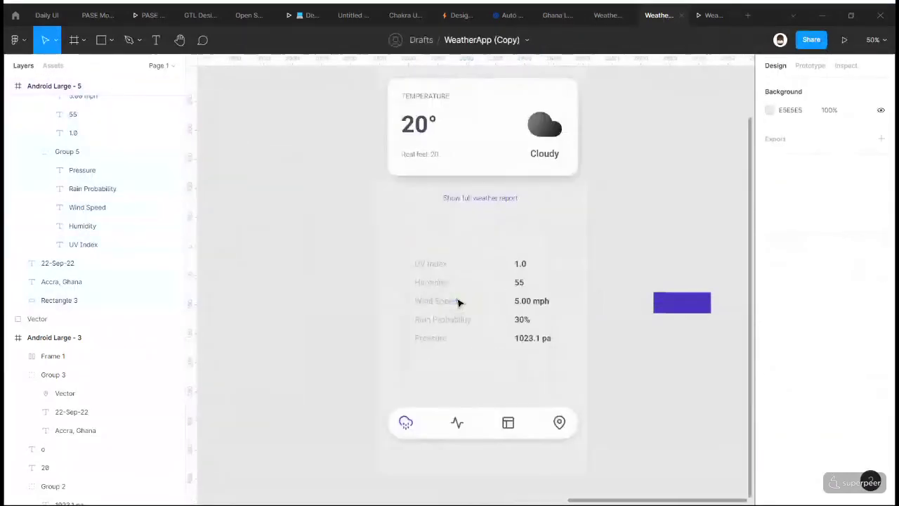
scroll(459, 302, "down", 1)
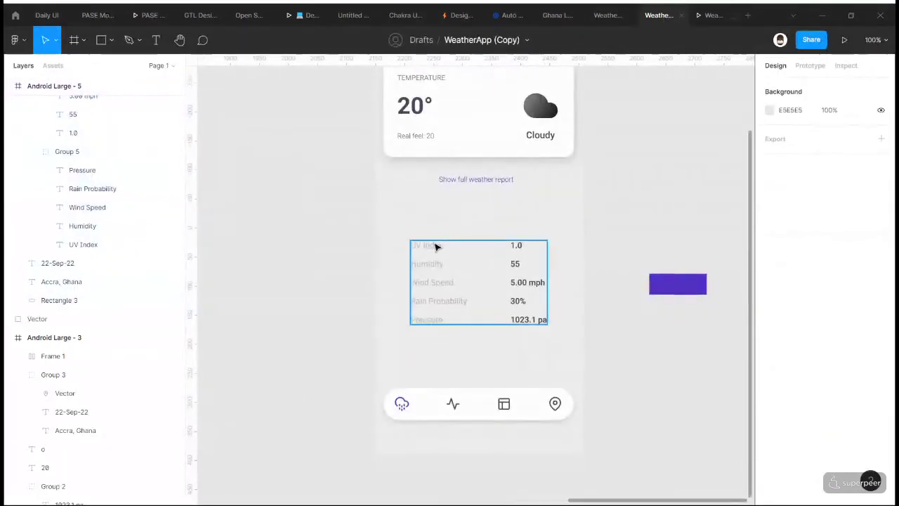
- Replace the light grey B3B3B3 used throughout the Android Large - 5 frame with 808080
left_click(433, 272)
left_click(433, 272)
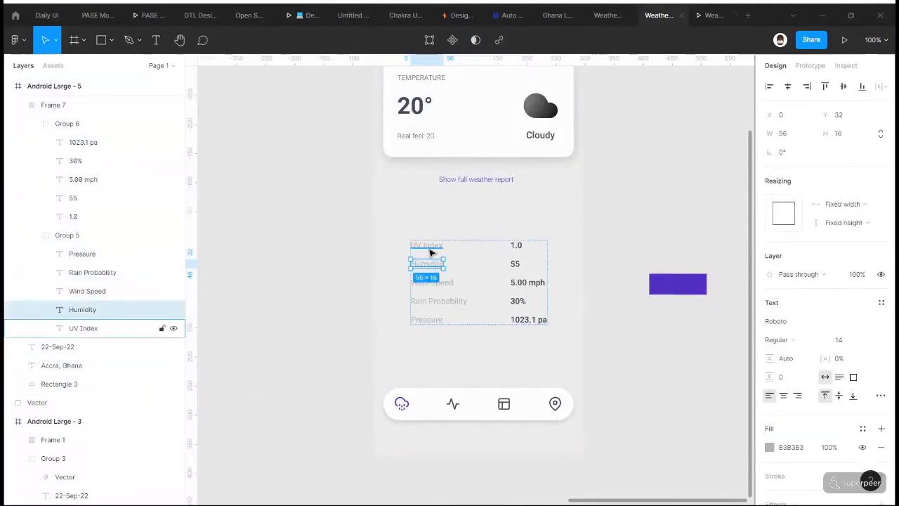
key("Escape")
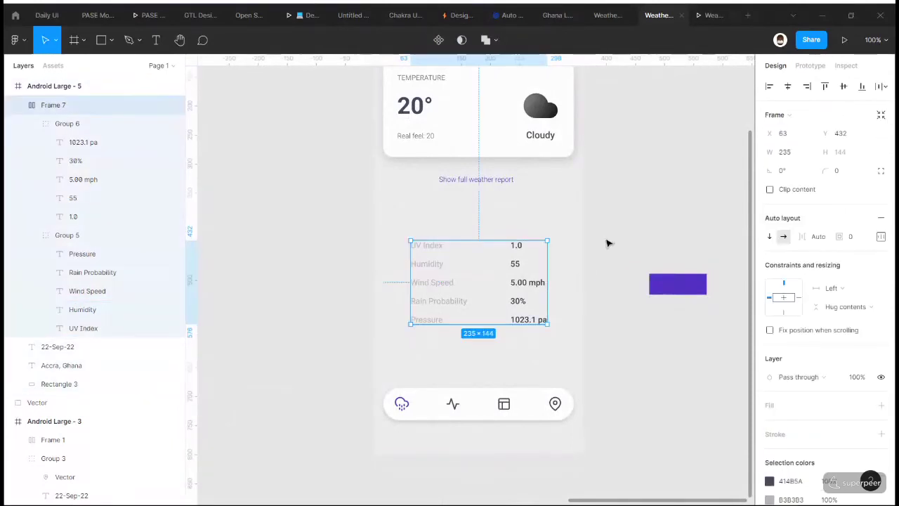
scroll(608, 243, "down", 5)
left_click(523, 122)
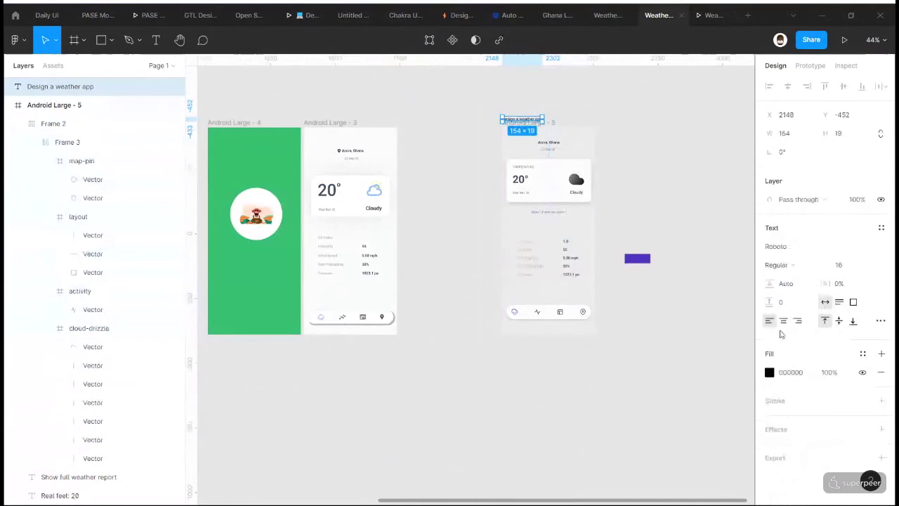
left_click(503, 105)
left_click(553, 125)
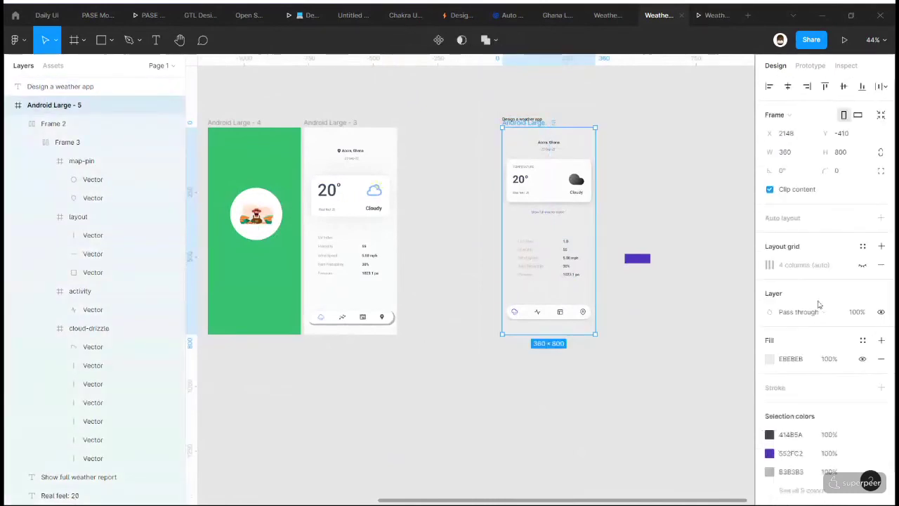
left_click(788, 472)
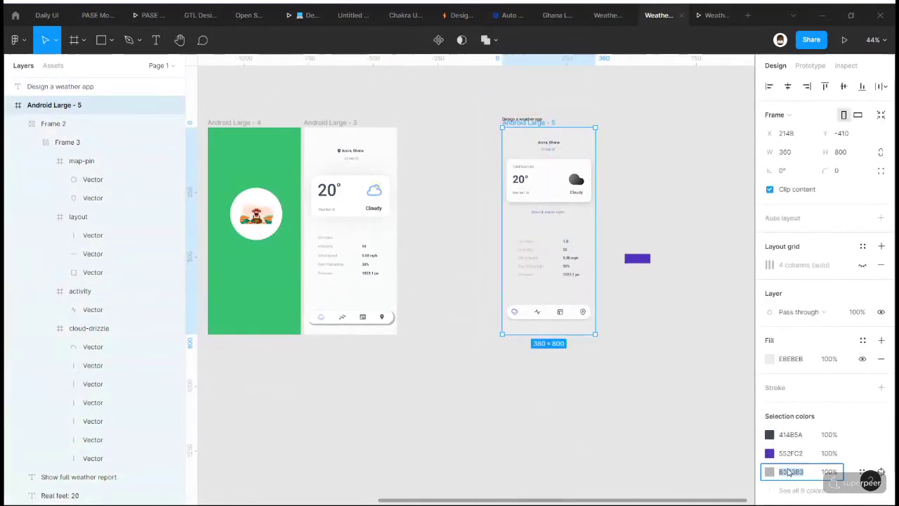
type("80D8")
key("Return")
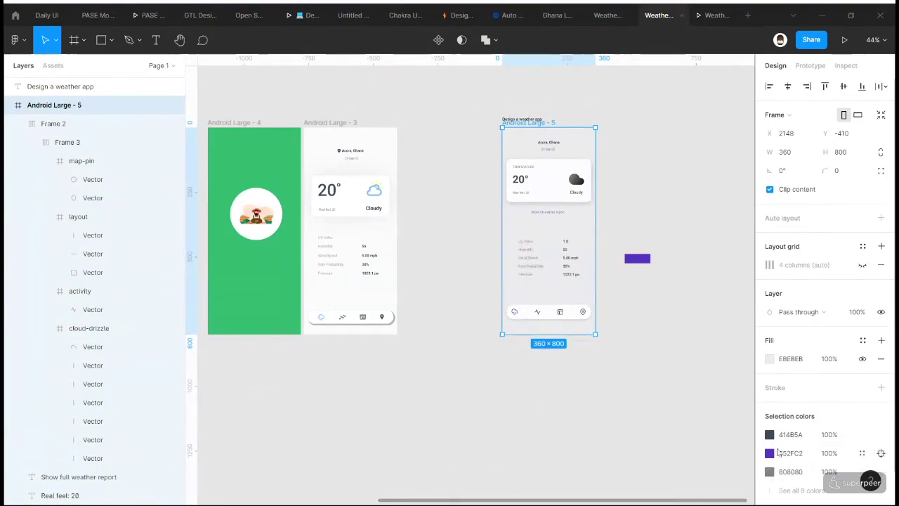
left_click(668, 351)
- Examine the recoloured text and card shadow on the weather screen, both up close on the canvas and in the prototype preview
scroll(648, 285, "up", 1)
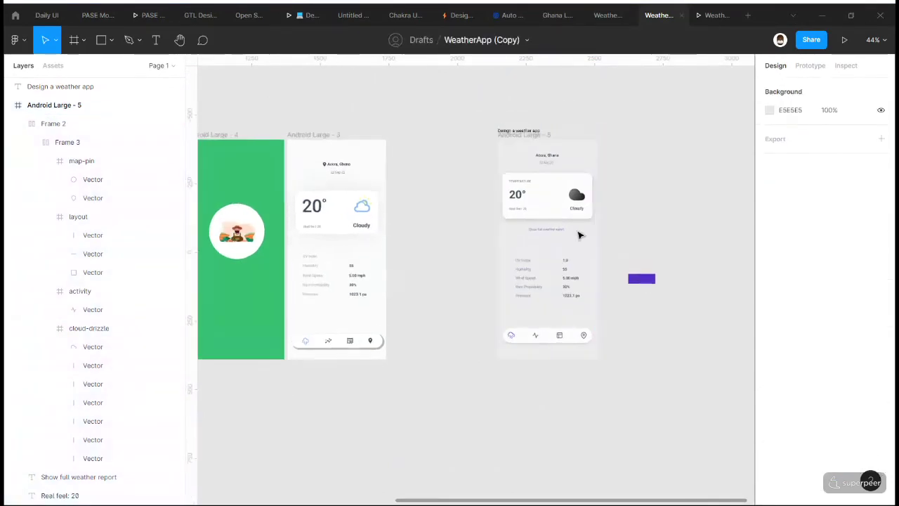
scroll(578, 235, "up", 5, "ctrl")
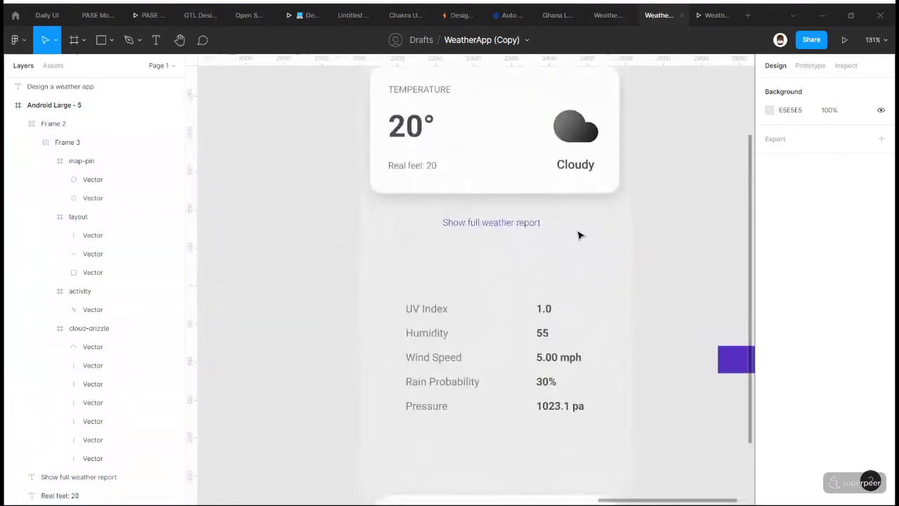
right_click(578, 234)
left_click(321, 197)
scroll(500, 255, "up", 1)
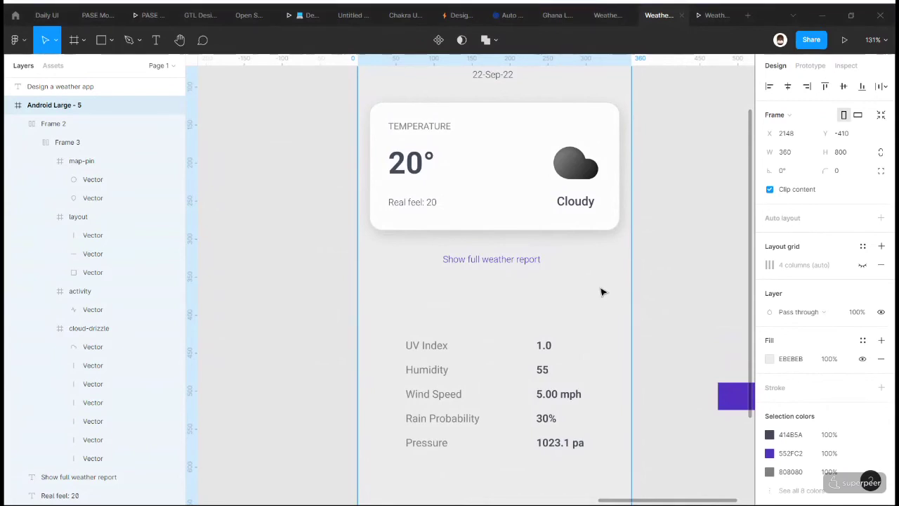
scroll(519, 375, "down", 5)
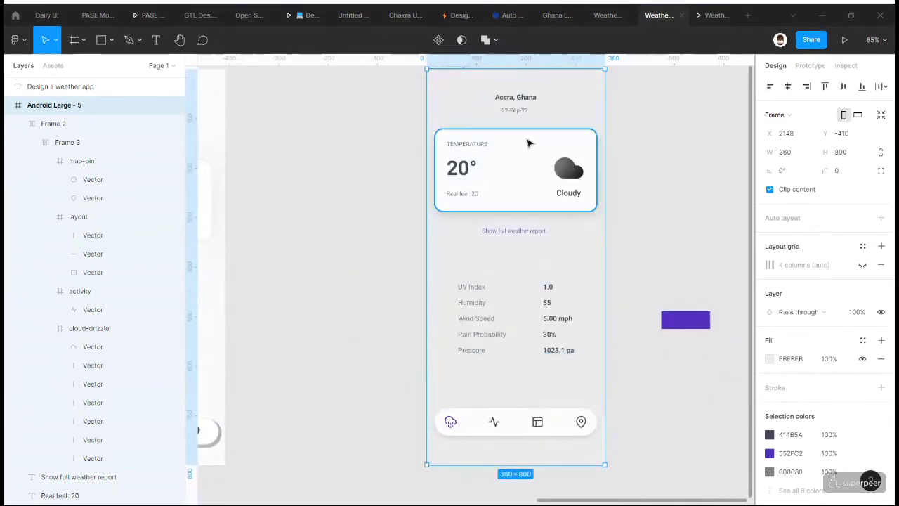
scroll(528, 142, "up", 3)
scroll(601, 181, "down", 1)
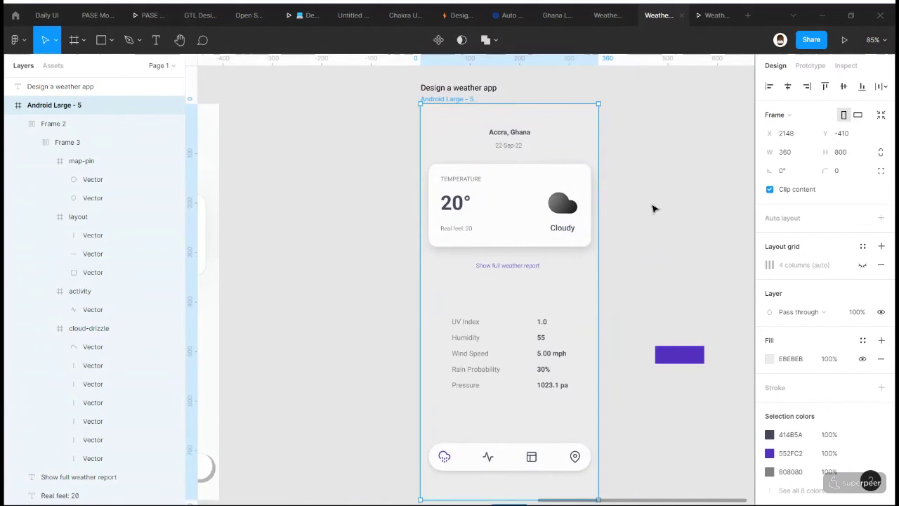
left_click(653, 206)
left_click(711, 15)
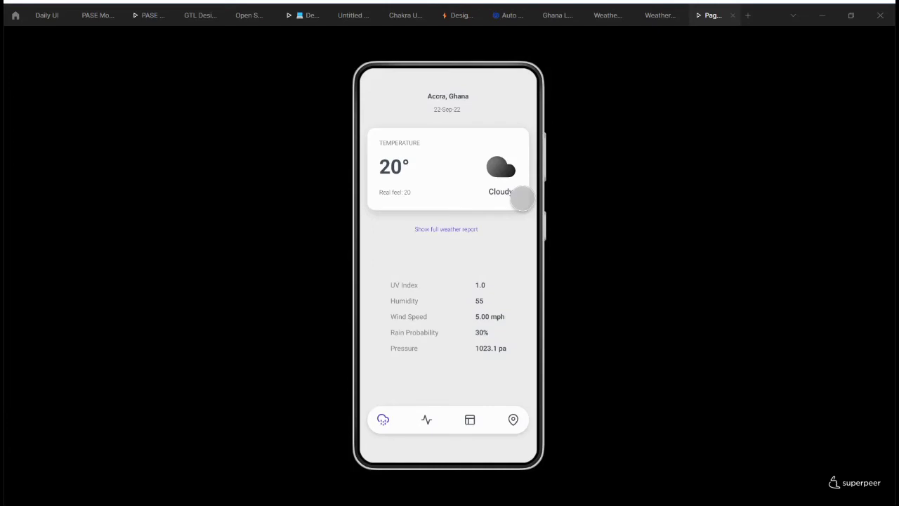
left_click(660, 15)
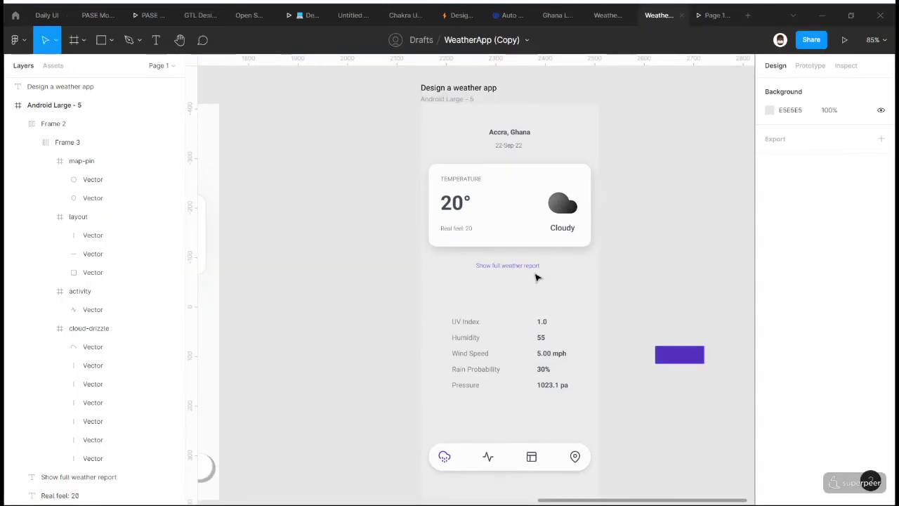
- Set the Y offset of the temperature card's drop shadow to 8
left_click(540, 216)
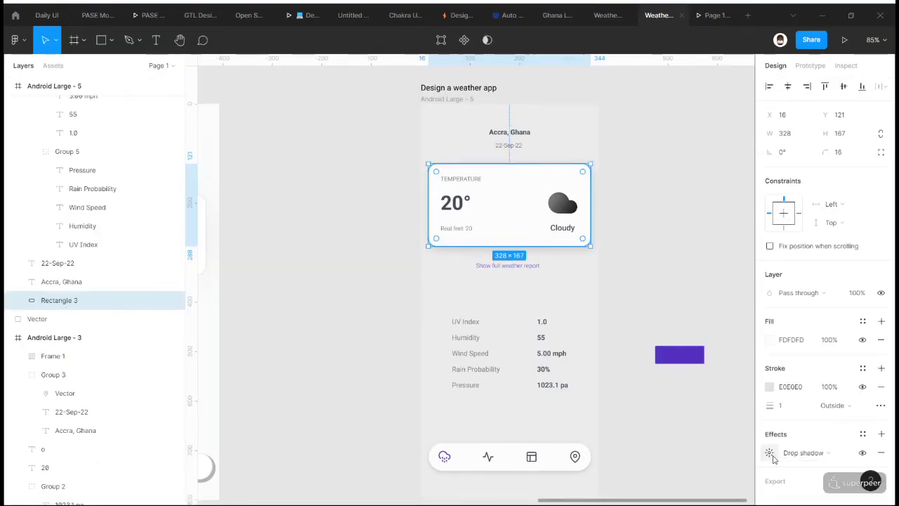
left_click(770, 452)
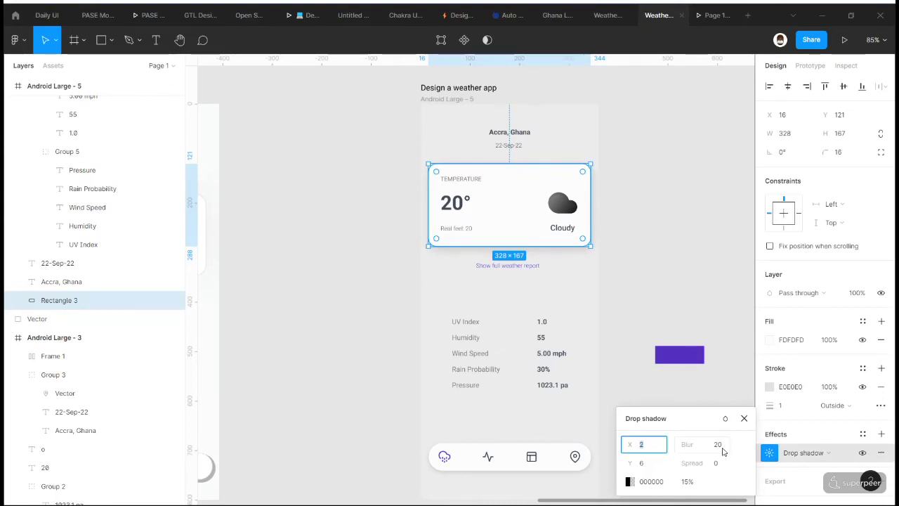
left_click(662, 466)
type("154")
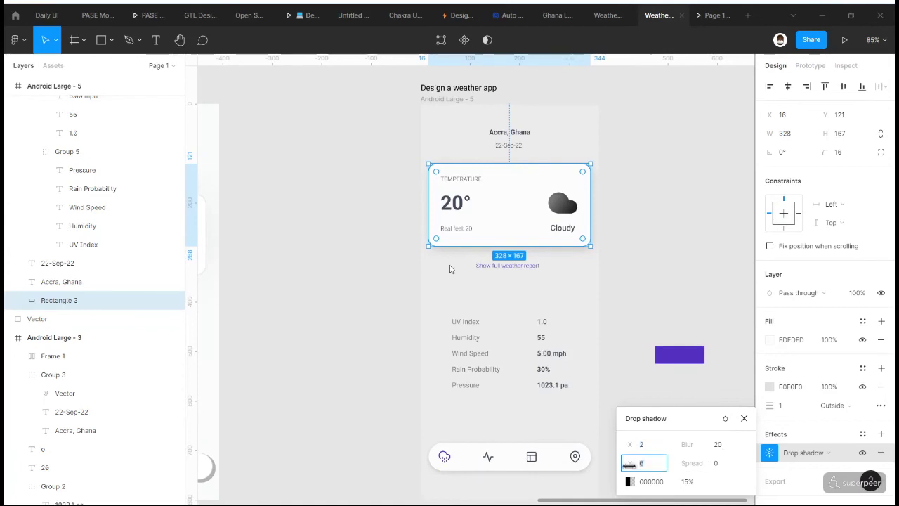
key("Return")
left_click_drag(587, 250, 641, 466)
key("Return")
left_click(643, 468)
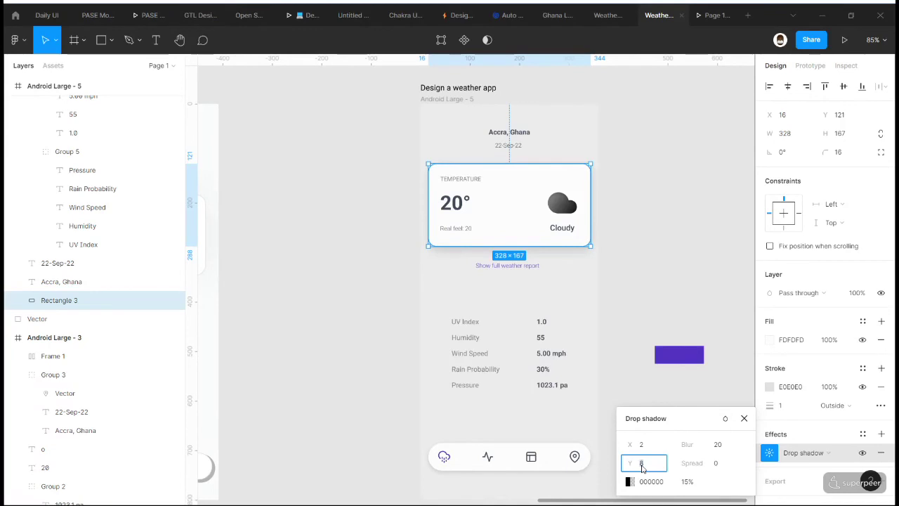
- Set the spread of the temperature card's drop shadow to -11 and deselect the card
left_click(716, 464)
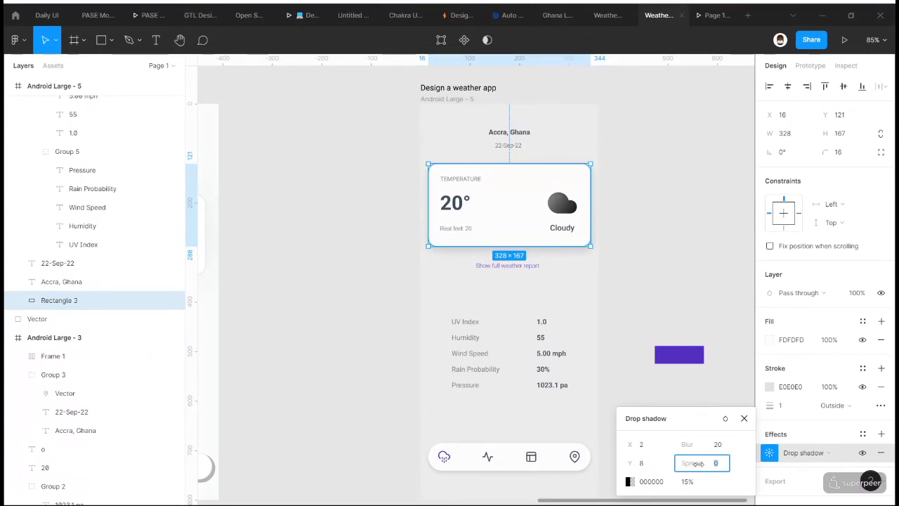
left_click_drag(699, 464, 679, 465)
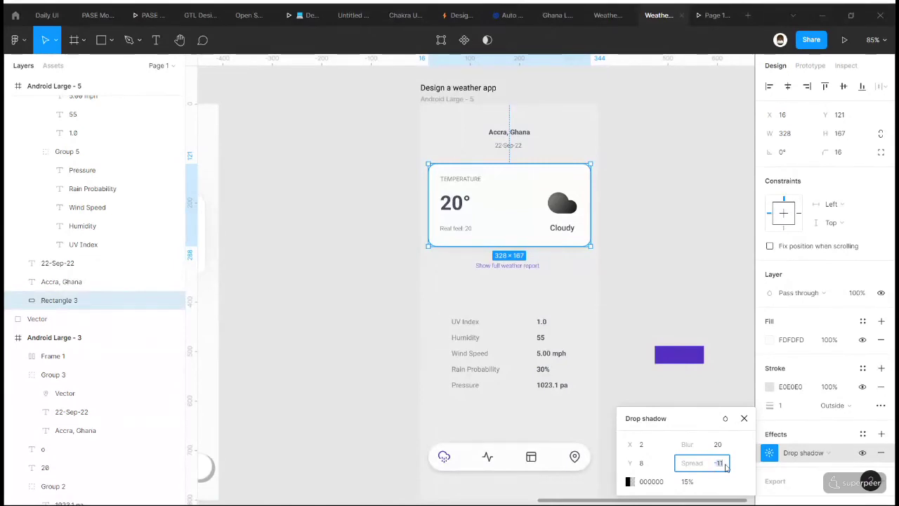
key("Return")
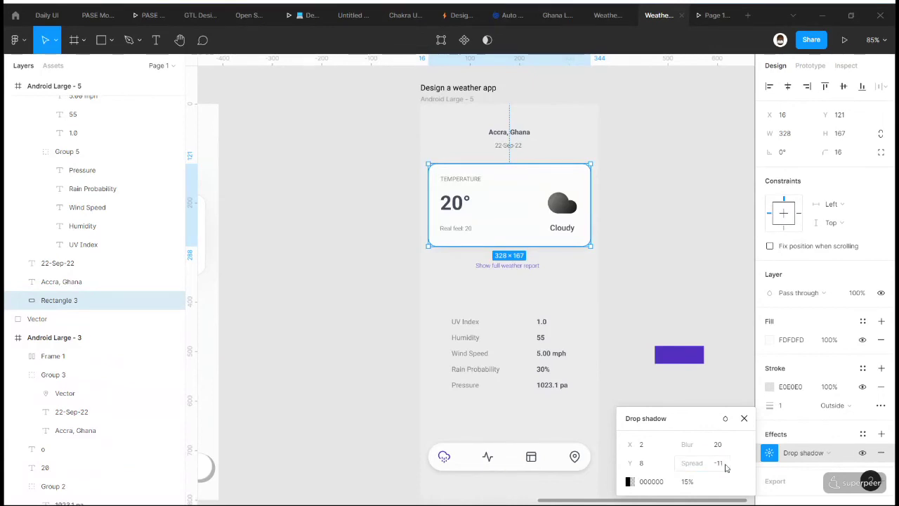
left_click(611, 414)
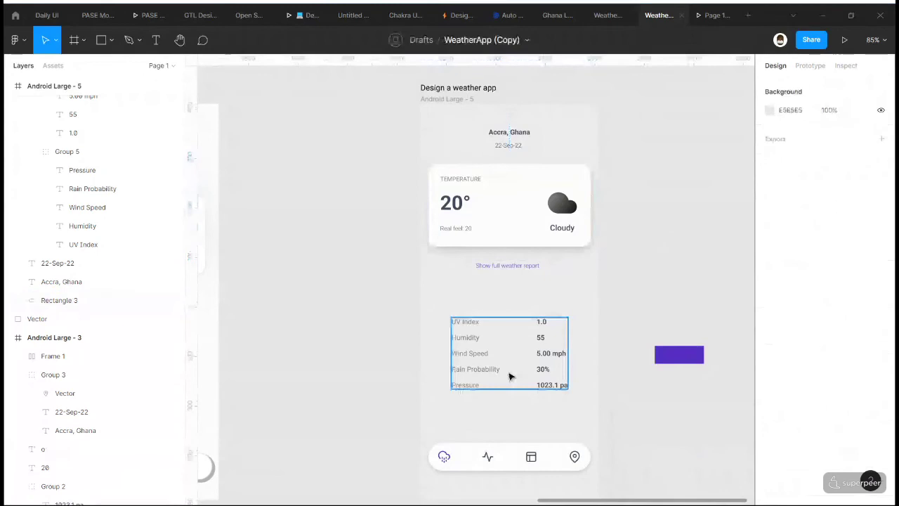
- Lighten the Android Large - 5 frame's background fill to an HSB brightness of 94
scroll(511, 377, "down", 2)
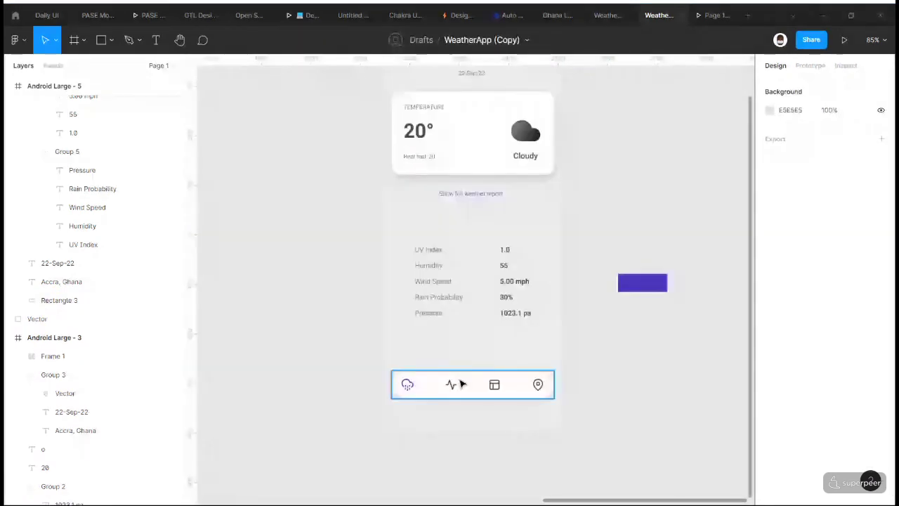
scroll(460, 384, "up", 2)
left_click(413, 92)
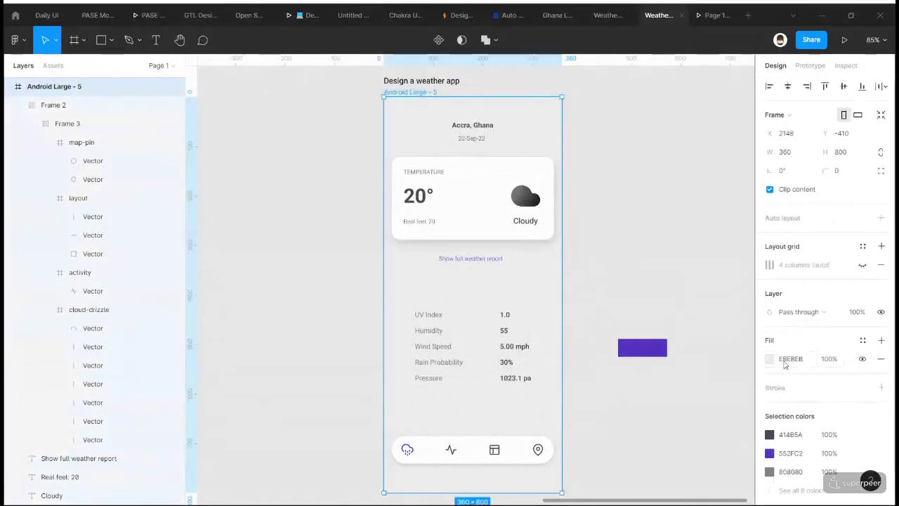
left_click(771, 364)
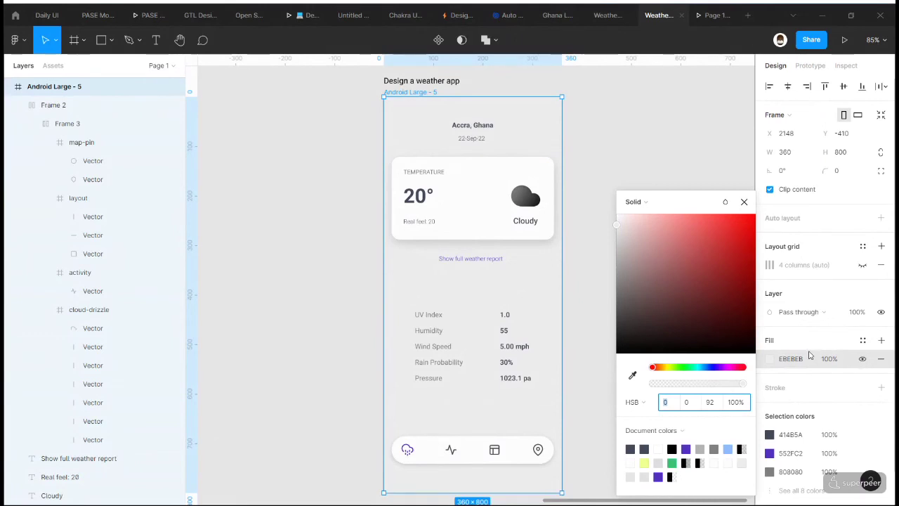
left_click(711, 402)
type("94")
left_click(744, 202)
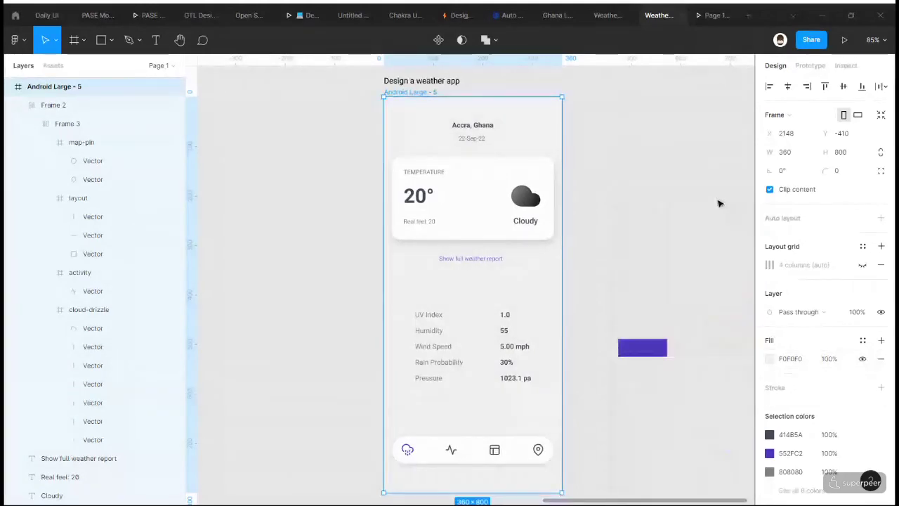
left_click(718, 204)
- Set the icon navigation bar's drop shadow to an offset of 2 in X and 2 in Y with a blur of 0
scroll(518, 393, "down", 1)
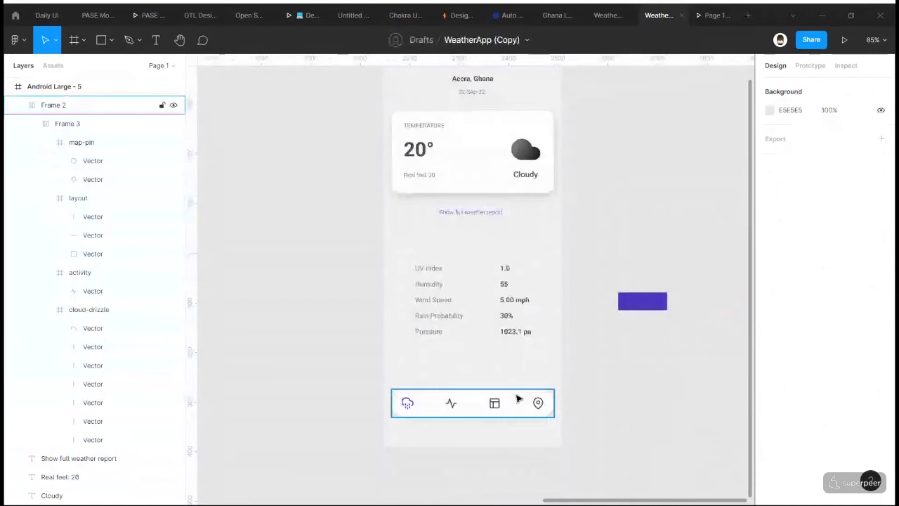
left_click(519, 399)
left_click(808, 456)
left_click(813, 460)
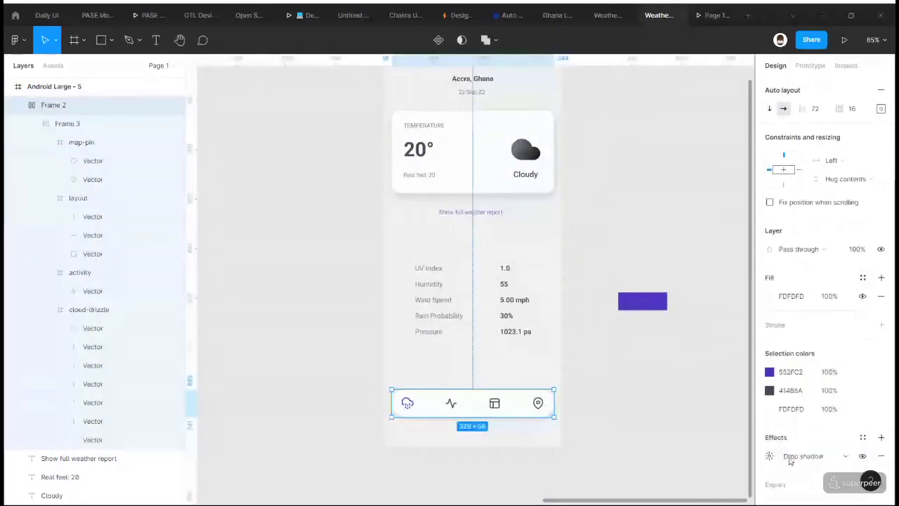
left_click(771, 457)
left_click(652, 467)
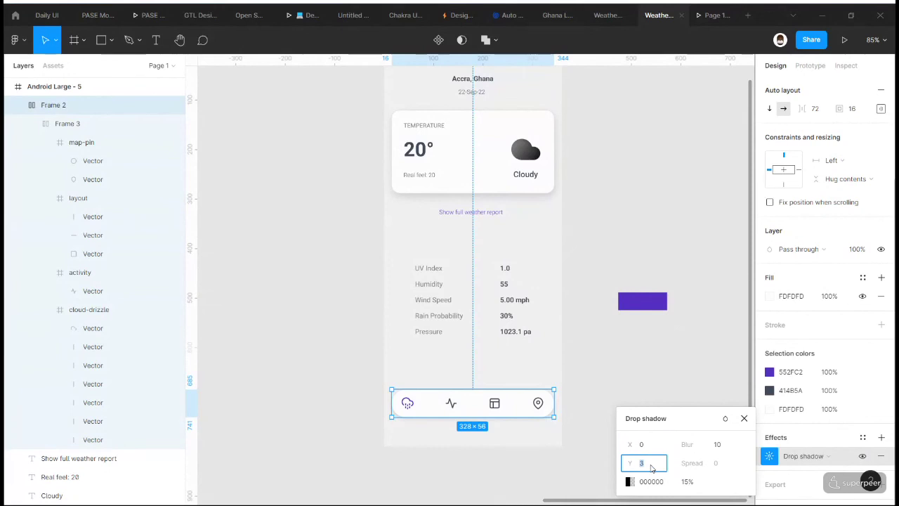
type("2")
left_click(657, 446)
type("2")
left_click(717, 445)
type("0")
key("Return")
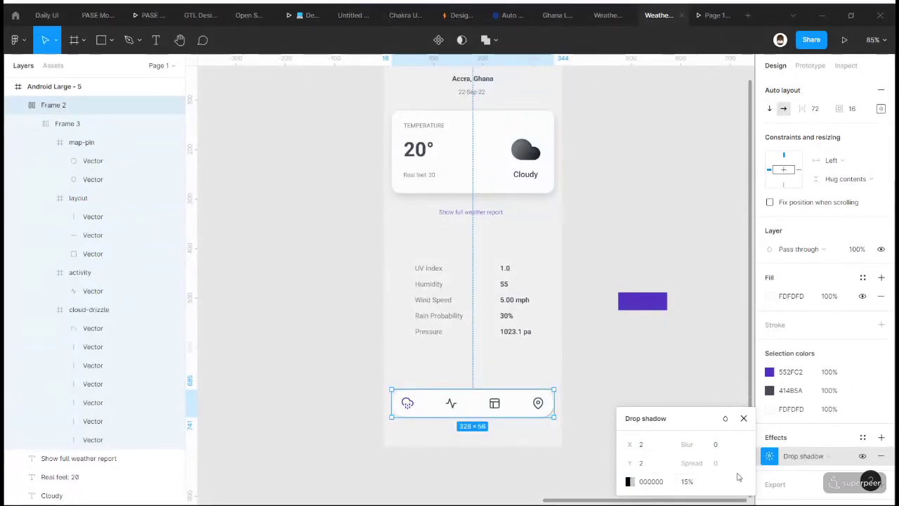
- Set the navigation bar's drop shadow offset to -2 in X and -2 in Y
type("2")
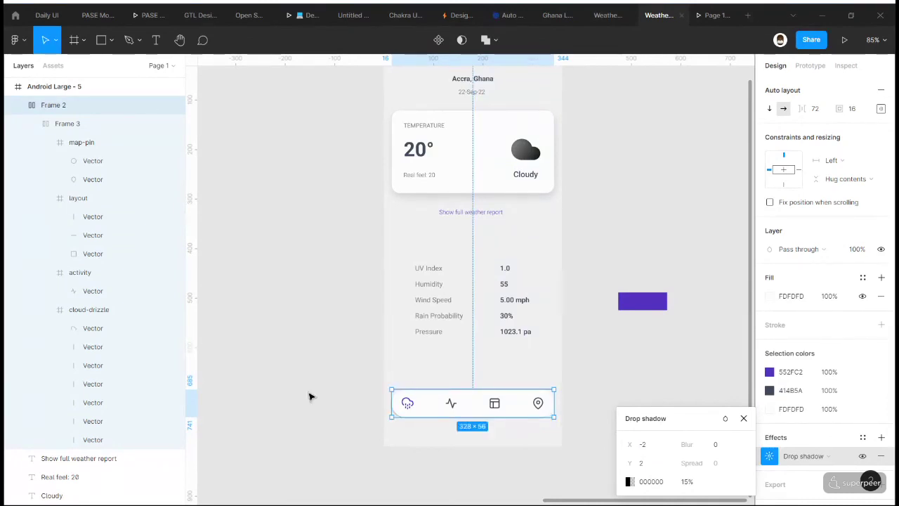
left_click(647, 463)
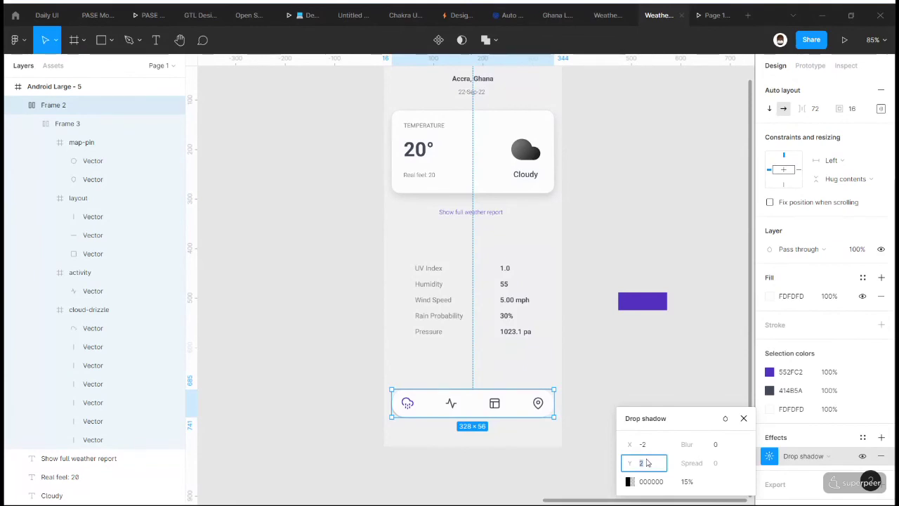
type("-2")
key("Return")
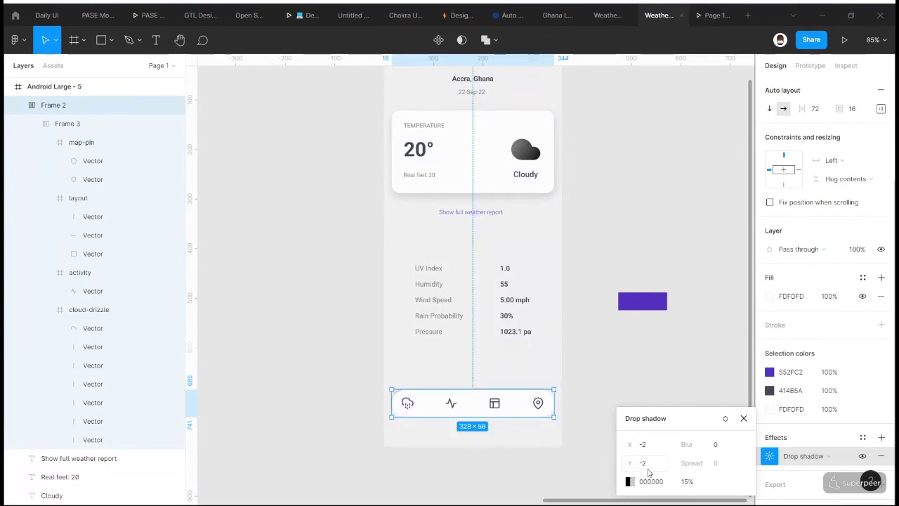
- Set the navigation bar's drop shadow offset to -4 in X and 8 in Y, and deselect the bar
left_click(648, 469)
type("8")
key("shift+Tab")
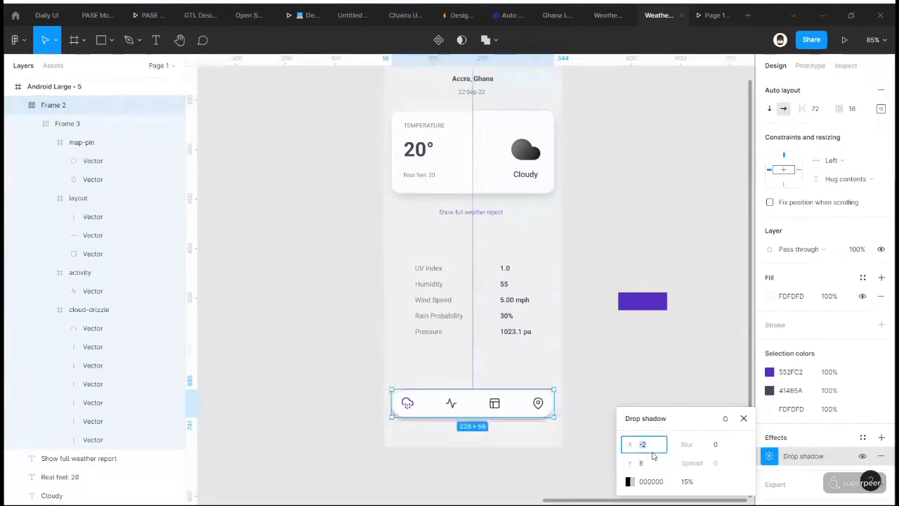
type("-4")
key("Return")
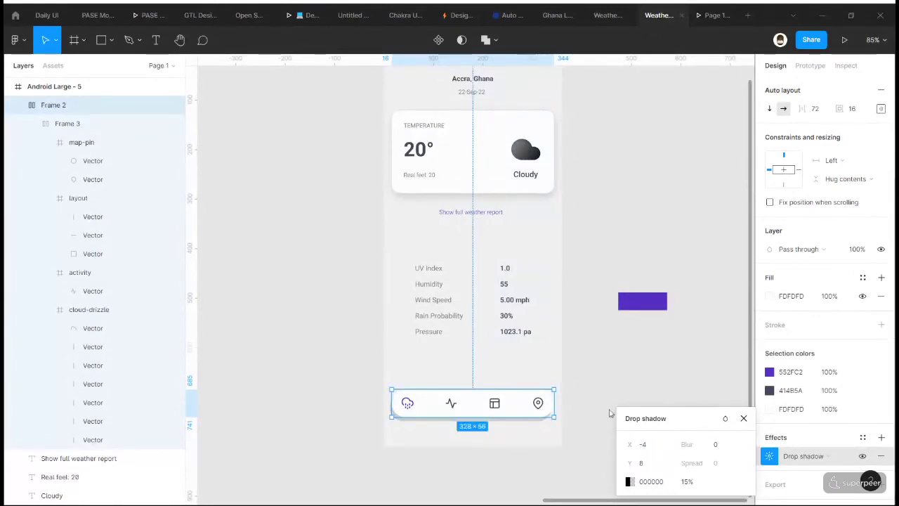
left_click(572, 424)
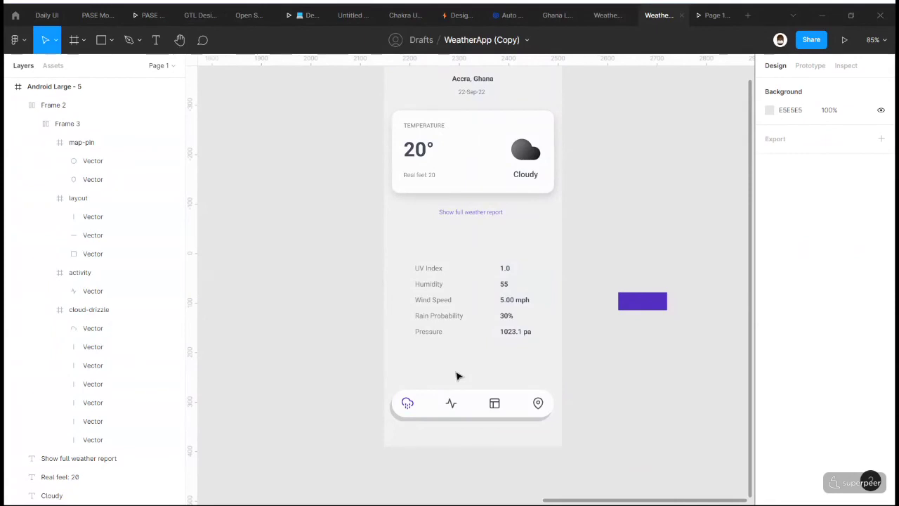
- Compare the navigation bar with the one in the earlier design, and set its drop shadow's X offset to -2
scroll(457, 377, "left", 5)
scroll(457, 377, "down", 2)
scroll(407, 358, "right", 3)
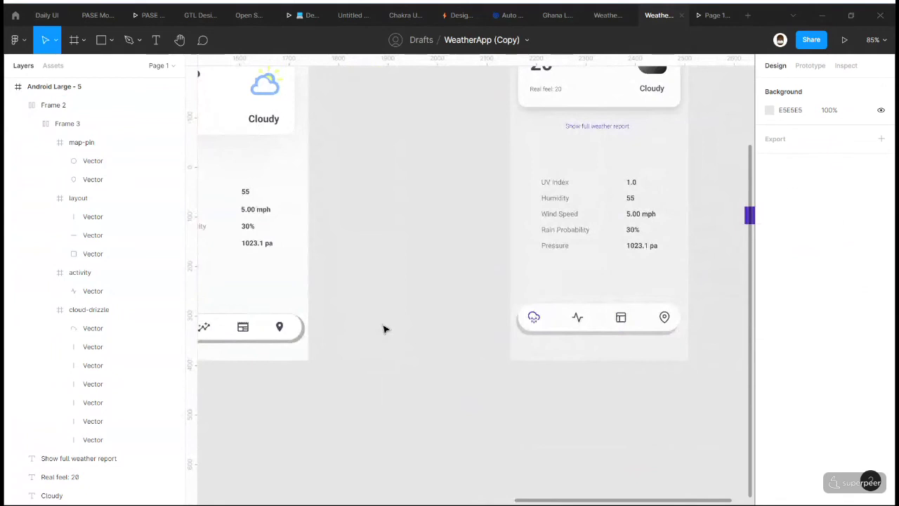
scroll(462, 401, "up", 3)
scroll(506, 310, "up", 2)
left_click(492, 336)
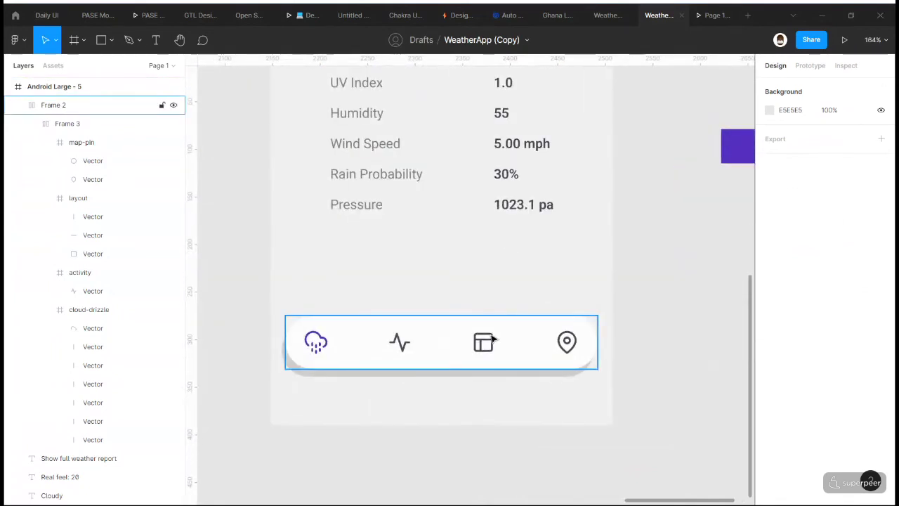
left_click(492, 340)
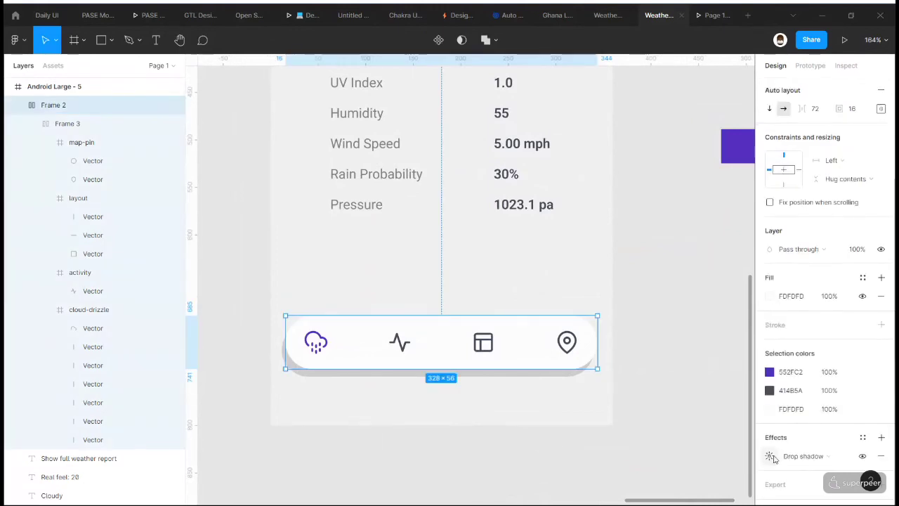
left_click(770, 456)
left_click(664, 466)
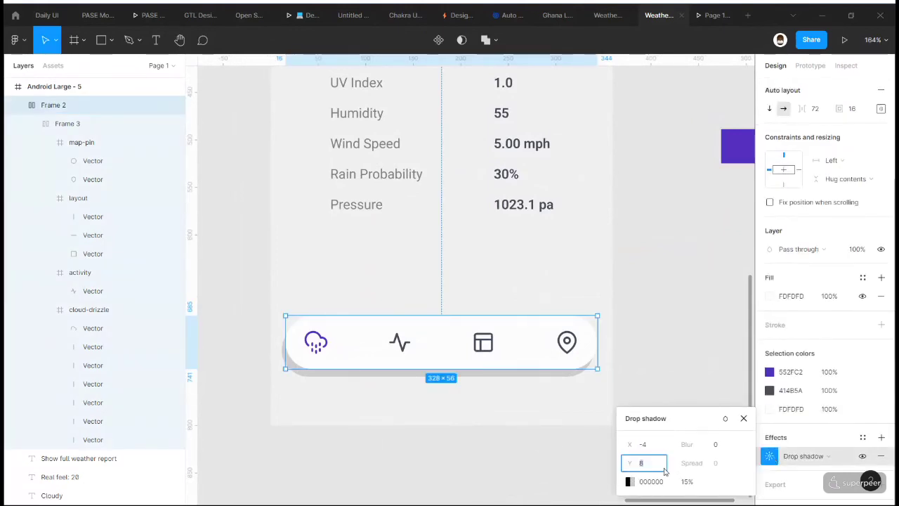
left_click(661, 447)
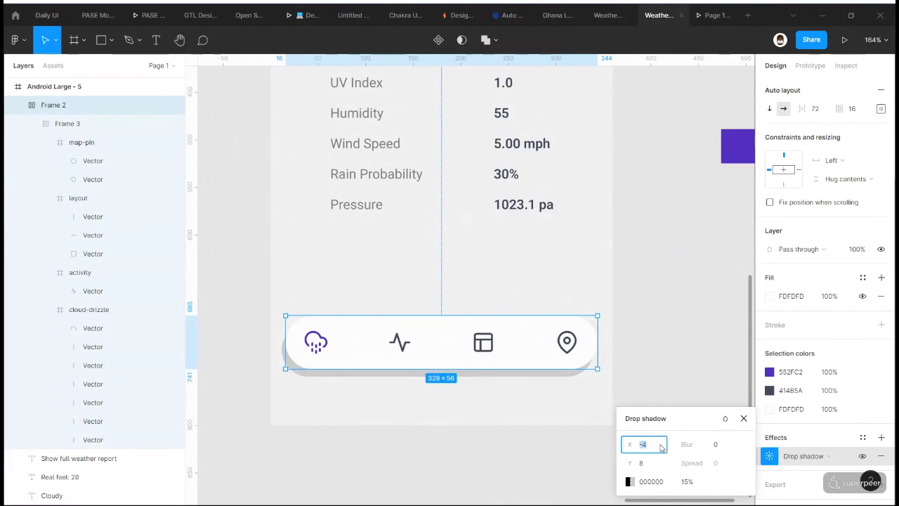
type("-2")
key("Return")
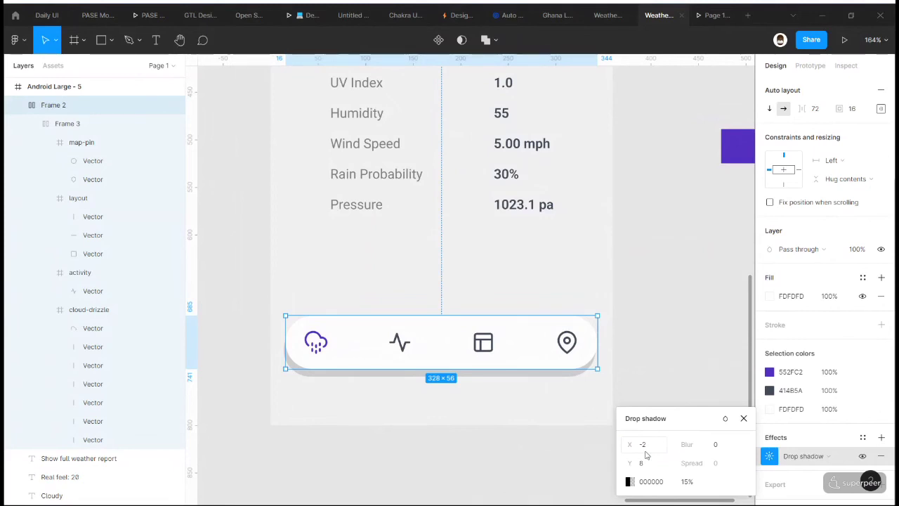
- Inspect the temperature card's drop shadow settings and the spacing between the UV Index and Humidity labels
key("shift+1")
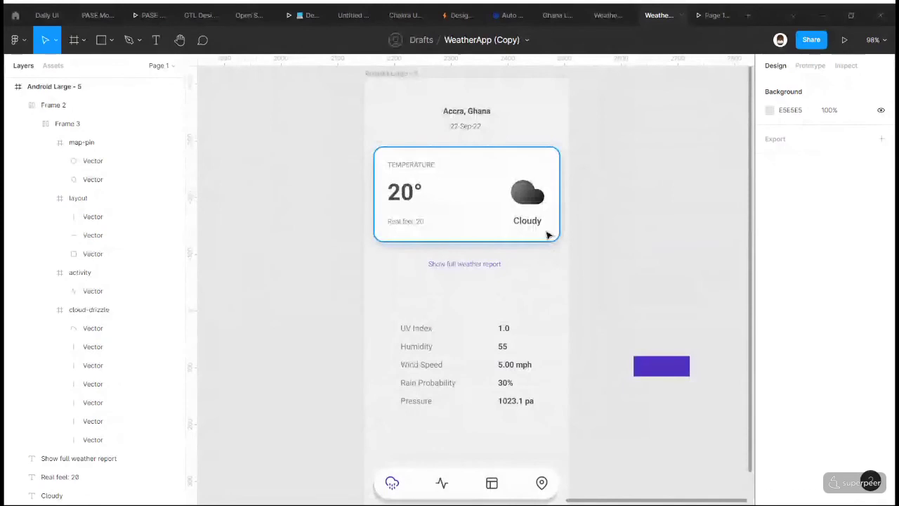
left_click(548, 234)
left_click(769, 452)
left_click(662, 463)
key("Escape")
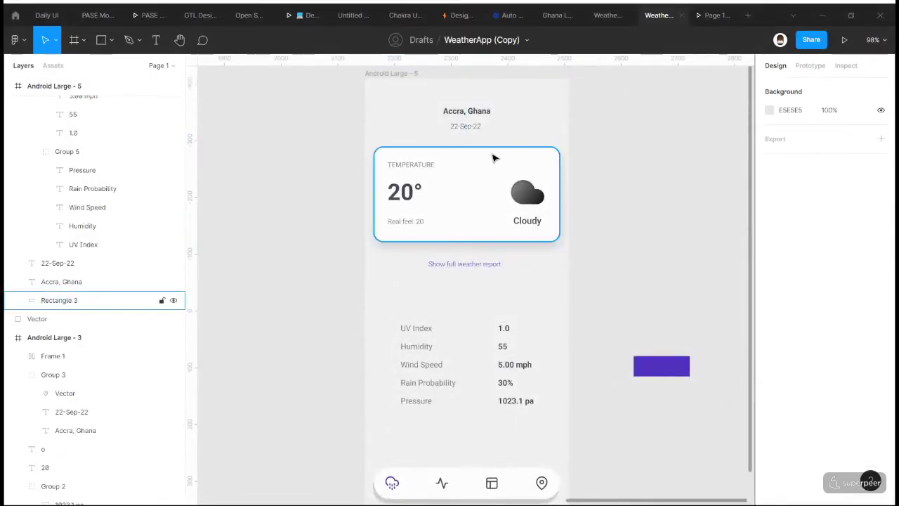
left_click_drag(583, 414, 394, 319)
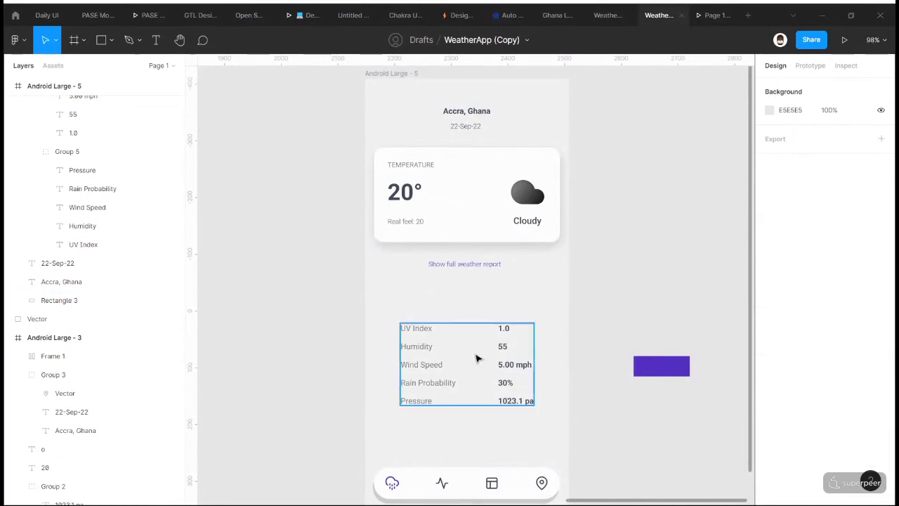
key("shift+a")
left_click(416, 328)
left_click(416, 346, "shift")
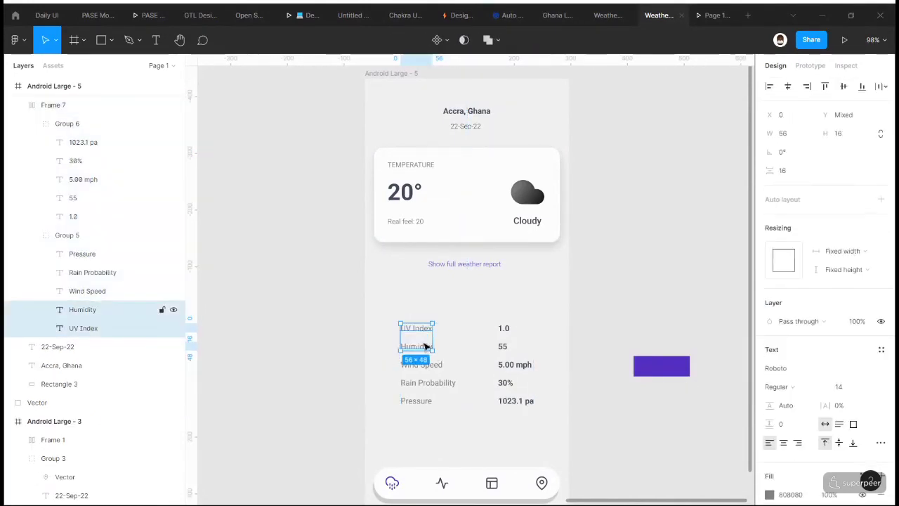
left_click(602, 320)
- Review the Android Large - 5 frame's properties and compare its layout with the Android Large - 3 design
scroll(602, 317, "up", 2)
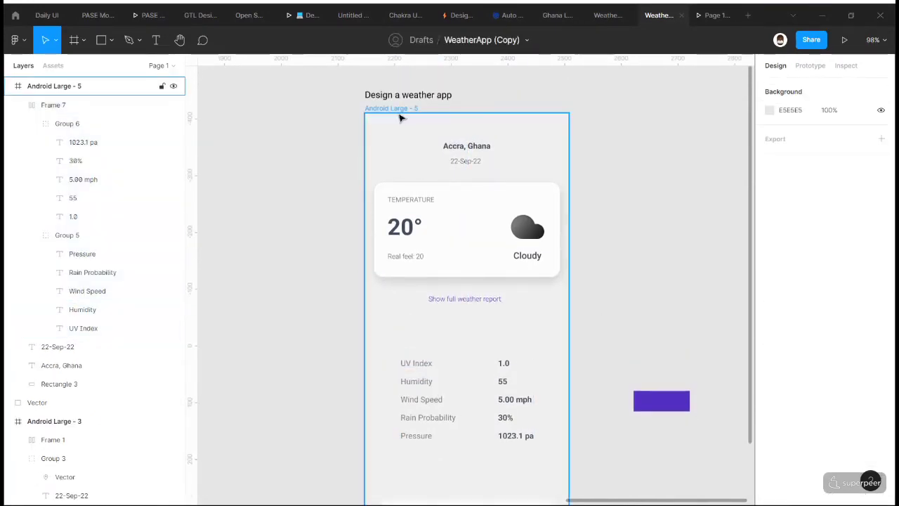
left_click(401, 117)
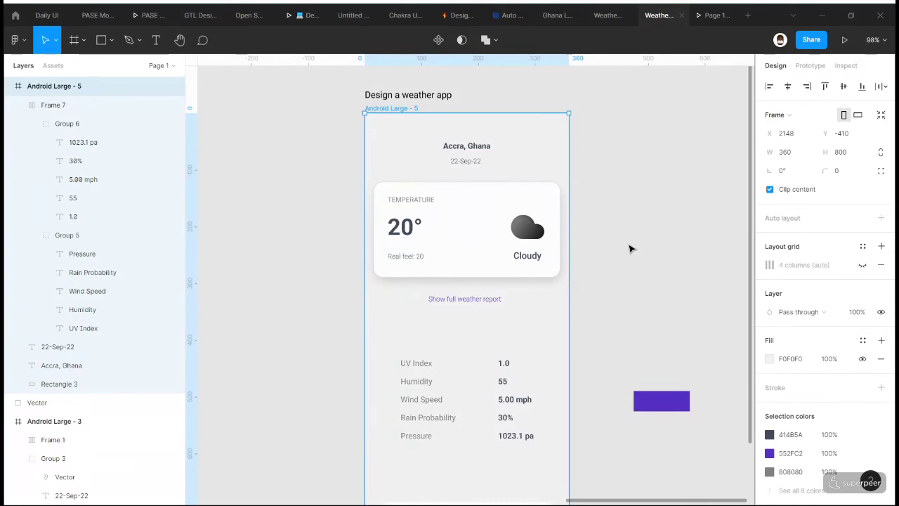
left_click(592, 188)
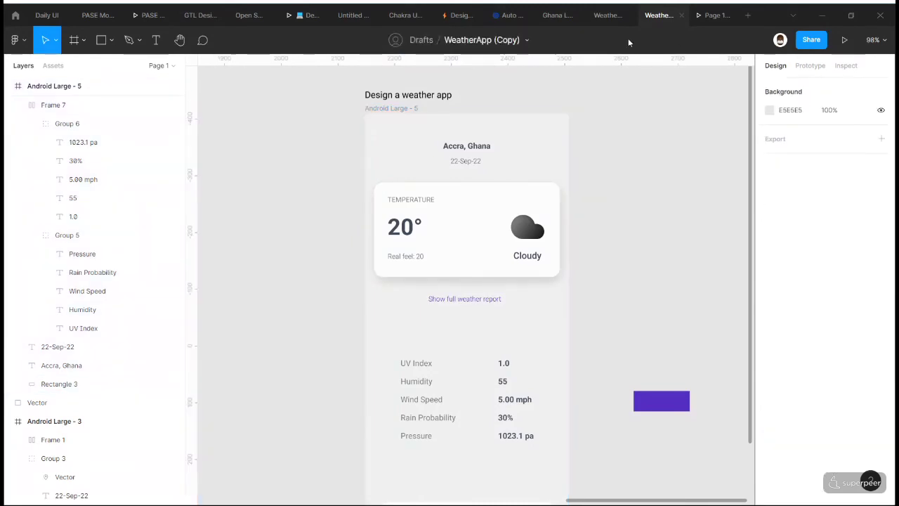
scroll(481, 290, "left", 4)
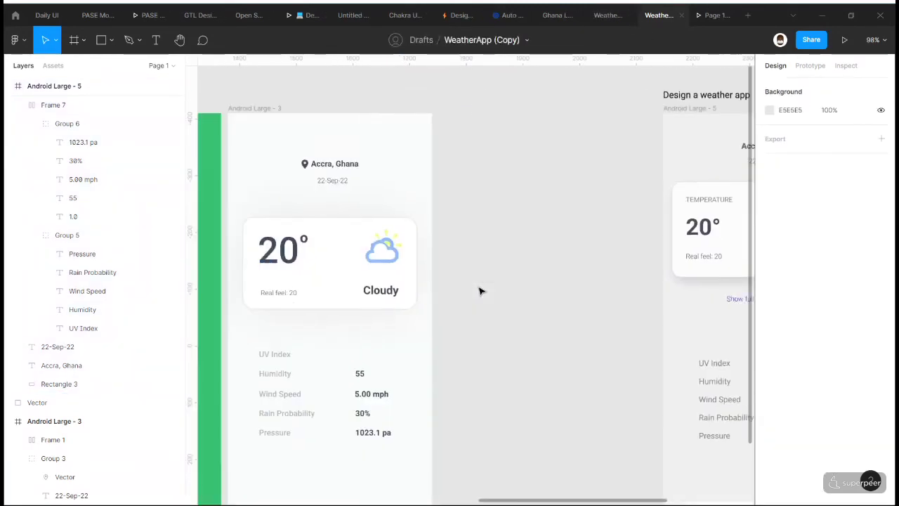
scroll(481, 291, "left", 1)
scroll(481, 291, "down", 1)
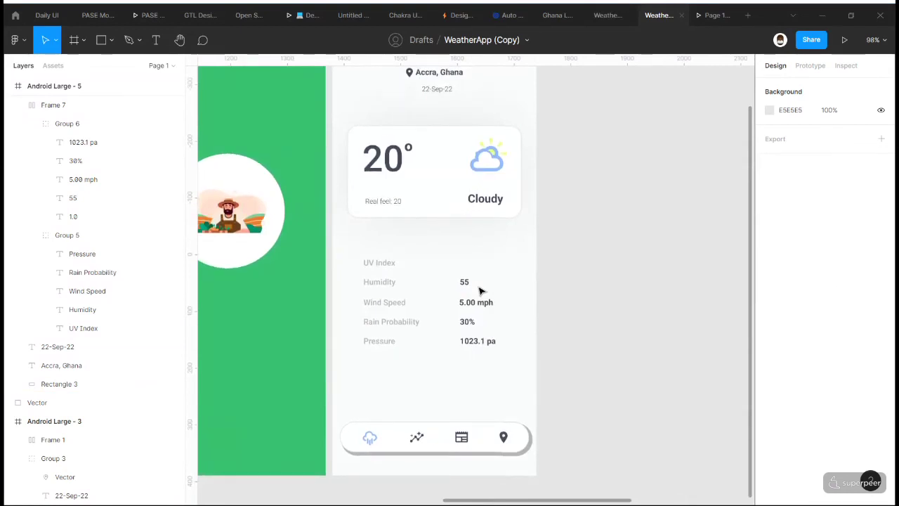
scroll(481, 291, "up", 3)
scroll(482, 291, "right", 2)
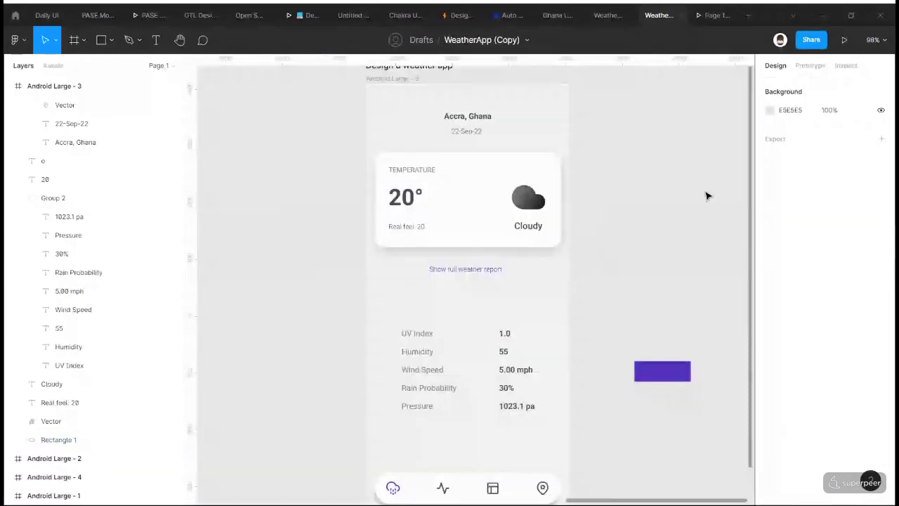
scroll(513, 229, "up", 1)
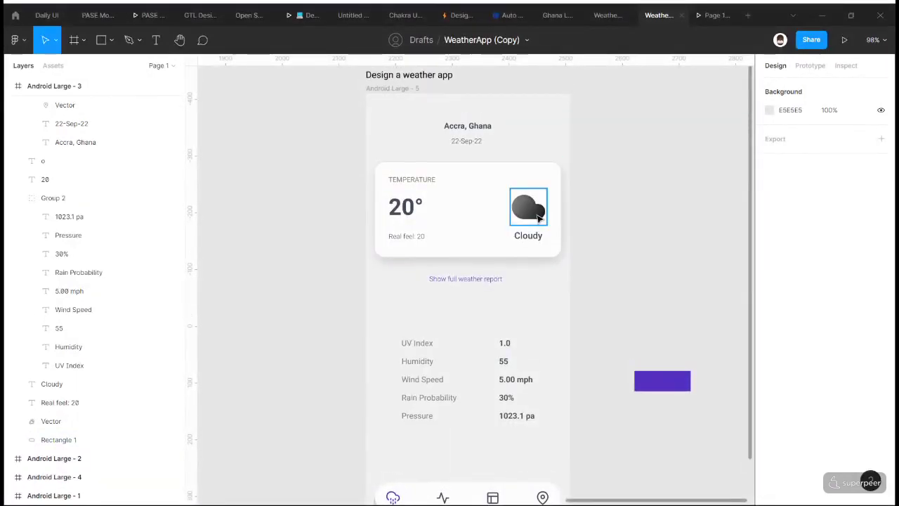
- Inspect the cloud icon on the temperature card, deselect it and look over the rest of the screen design
left_click(527, 211)
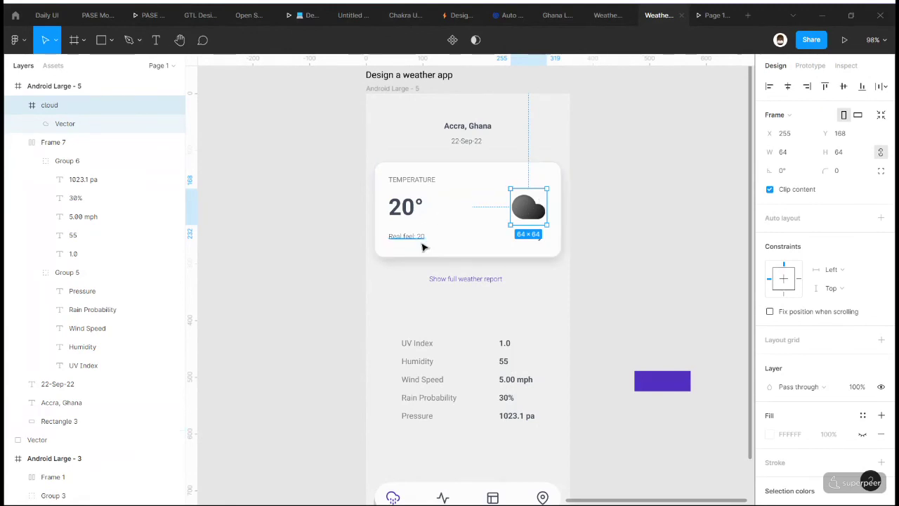
left_click(686, 205)
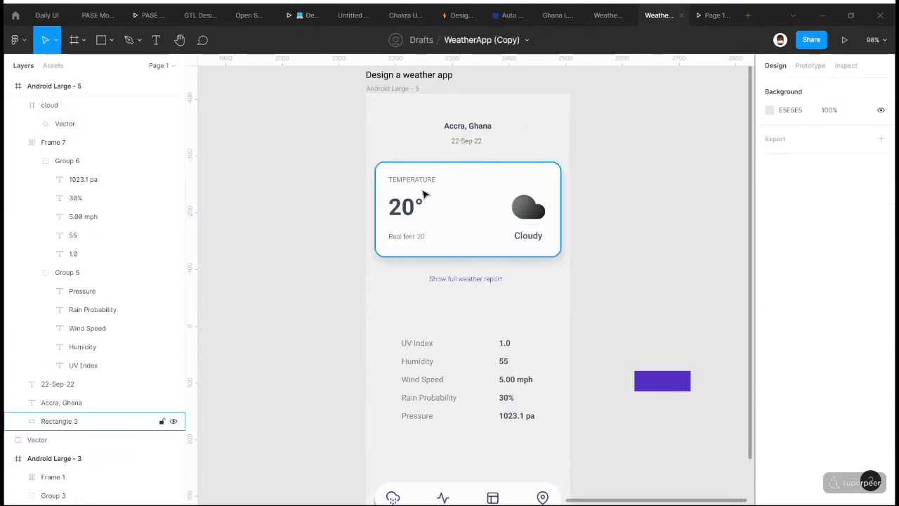
scroll(451, 301, "down", 1)
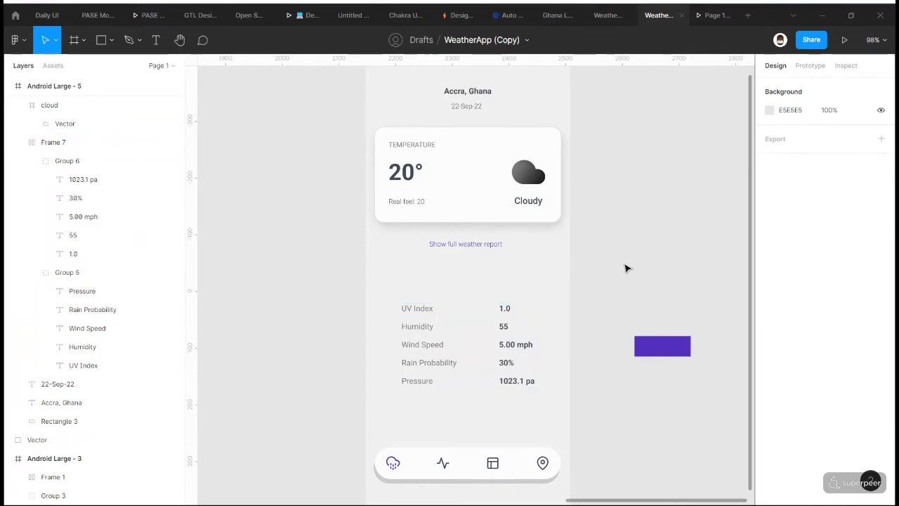
scroll(627, 268, "down", 2)
scroll(627, 267, "up", 1)
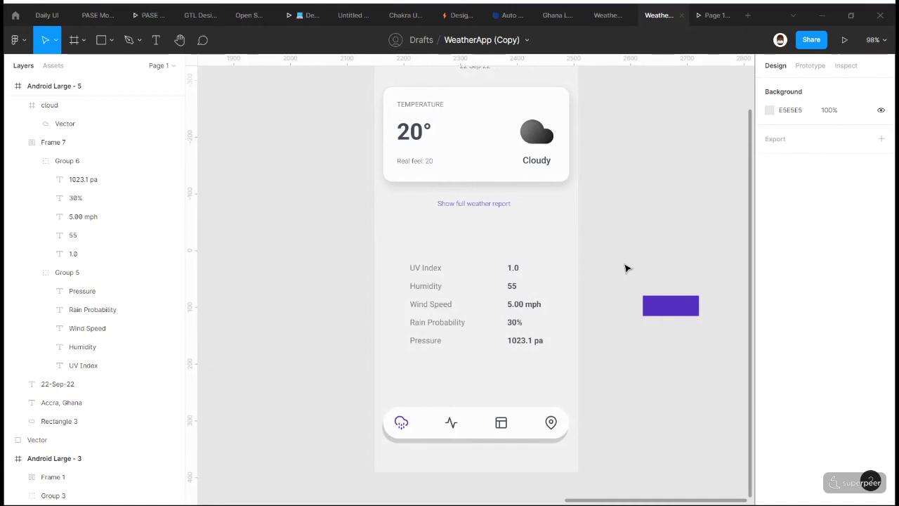
- Add a second effect to the temperature card and change its type to Layer blur
left_click(464, 140)
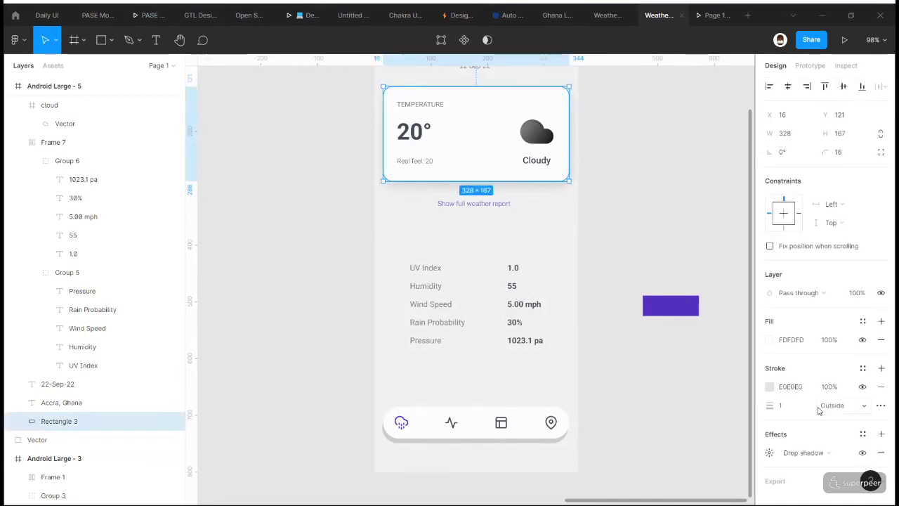
left_click(882, 434)
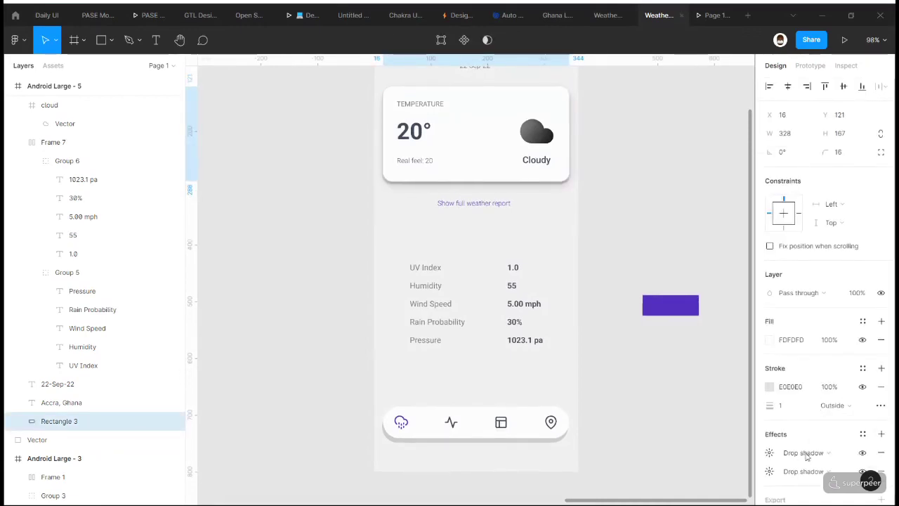
left_click(815, 453)
left_click(810, 456)
left_click(806, 457)
left_click(810, 465)
- Set the temperature card's layer blur to 2, close the effect settings and deselect the card
left_click(769, 452)
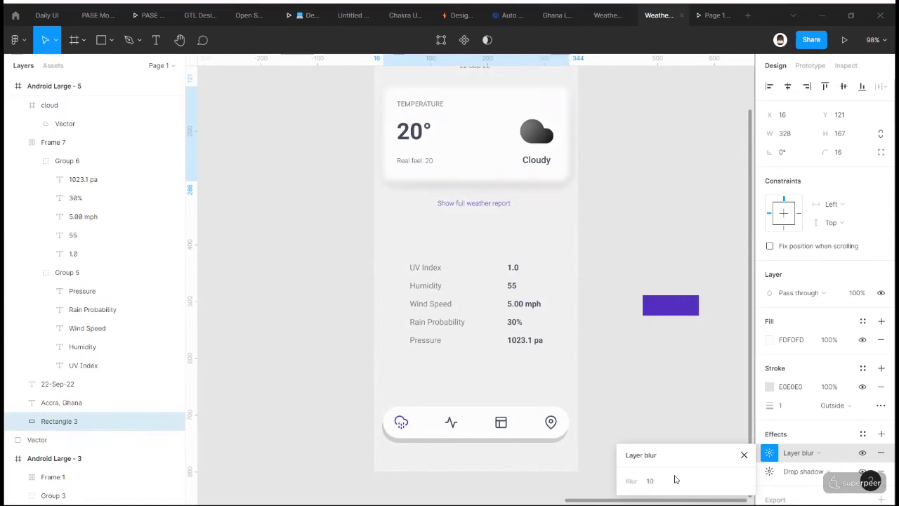
left_click(662, 480)
type("2")
key("Return")
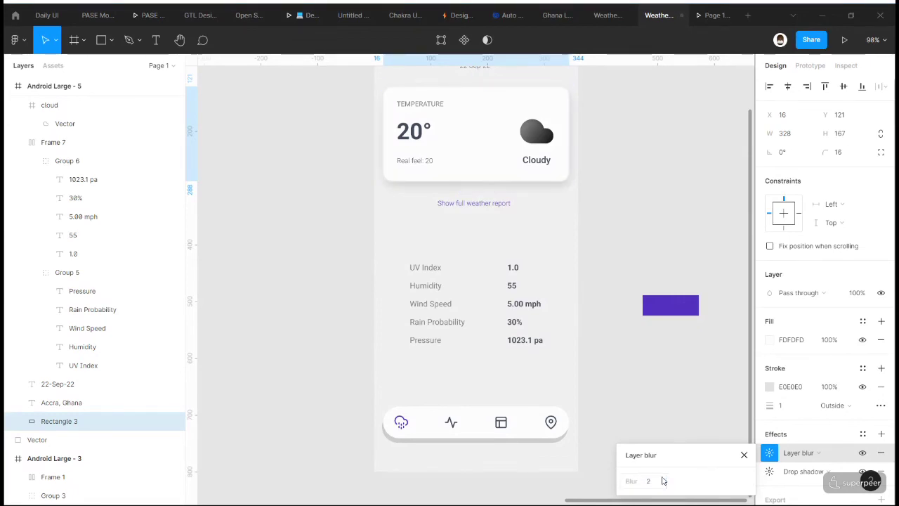
left_click(648, 482)
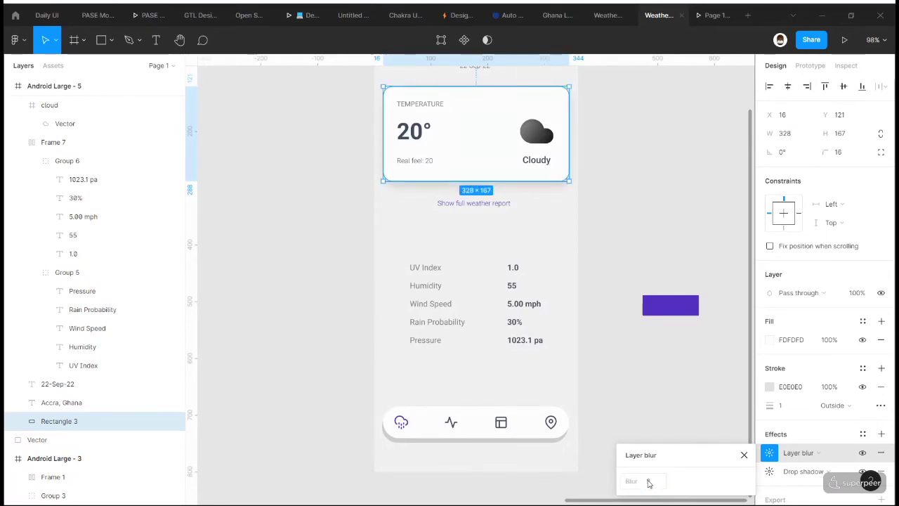
left_click(744, 455)
left_click(660, 308)
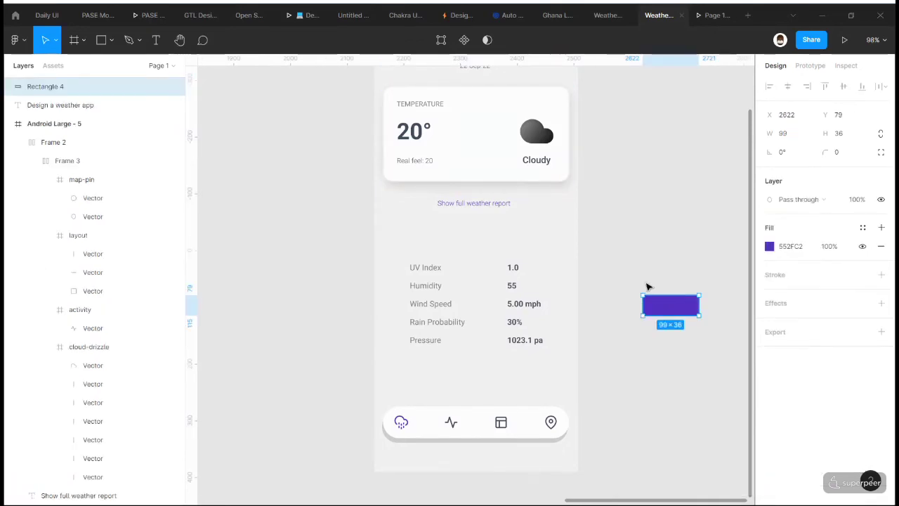
- Check the updated weather screen in the prototype preview and return to the design file
scroll(584, 253, "up", 3)
left_click(713, 15)
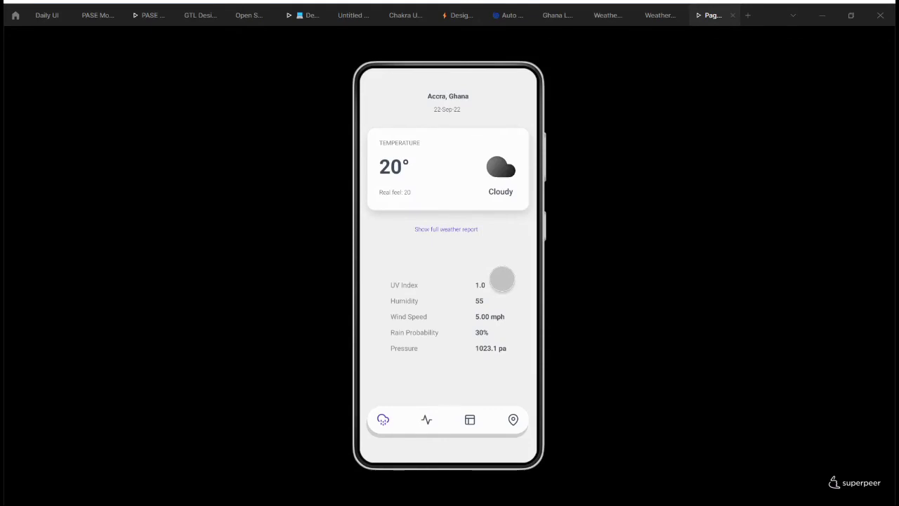
left_click(655, 16)
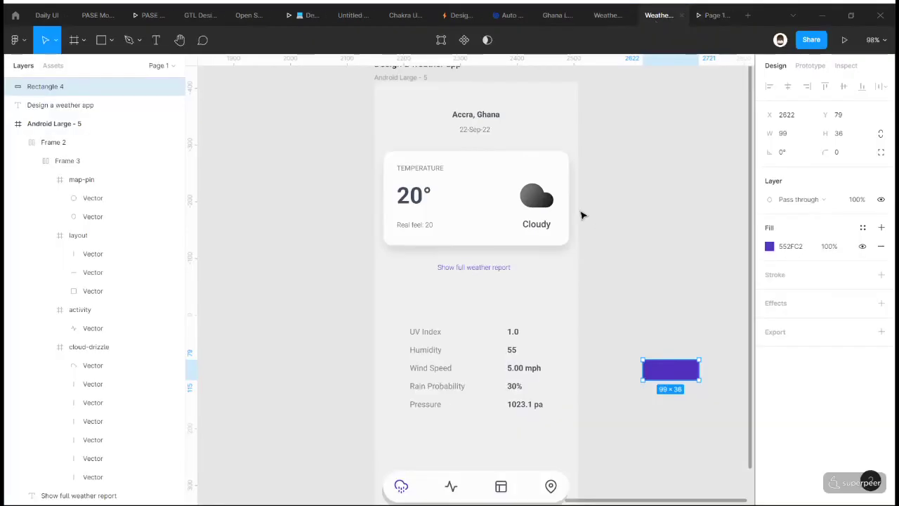
- Deselect the purple rectangle and run the Masker plugin from an empty area of the canvas
scroll(582, 218, "down", 2)
left_click(636, 222)
scroll(636, 223, "right", 8)
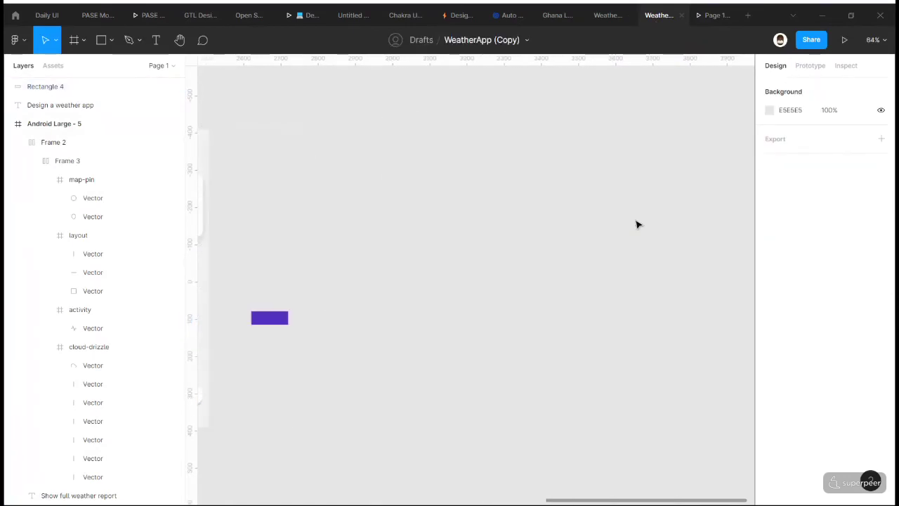
right_click(519, 209)
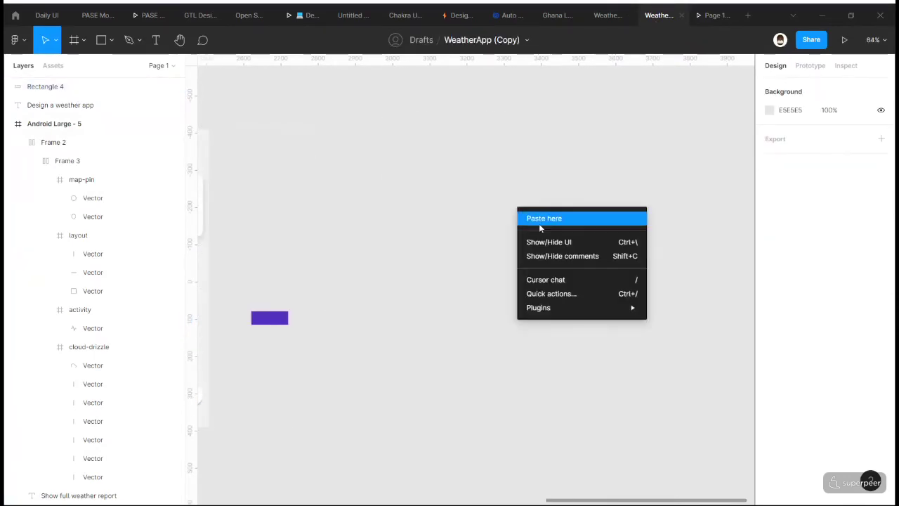
mouse_move(583, 308)
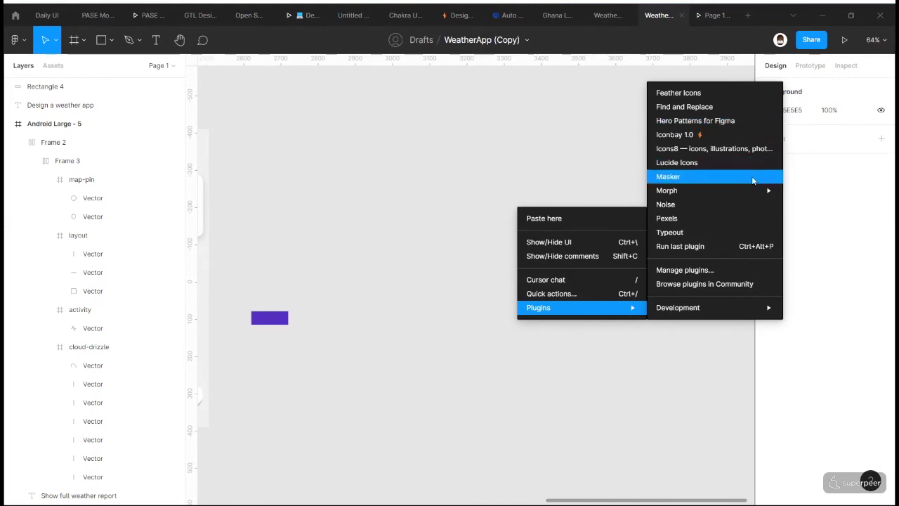
left_click(755, 179)
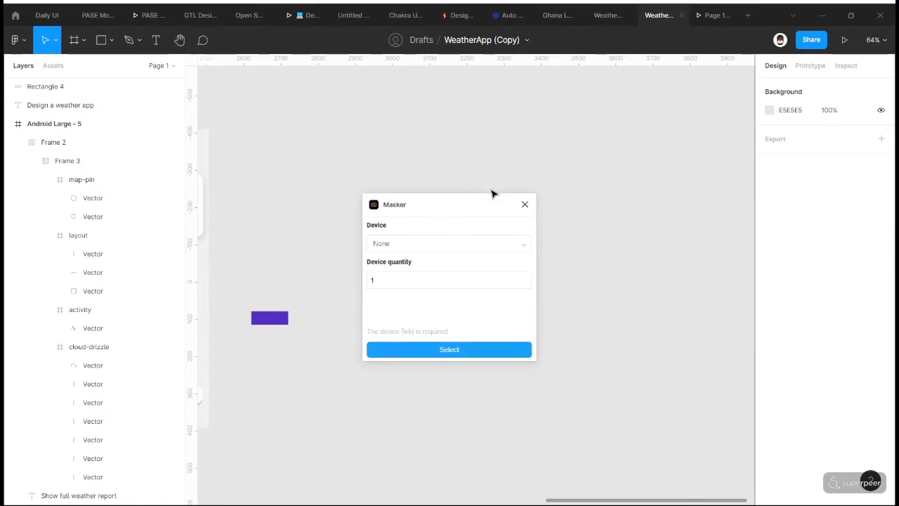
- Choose the Google Pixel 2 XL device with a quantity of 1 in Masker and insert the mockup
left_click(470, 247)
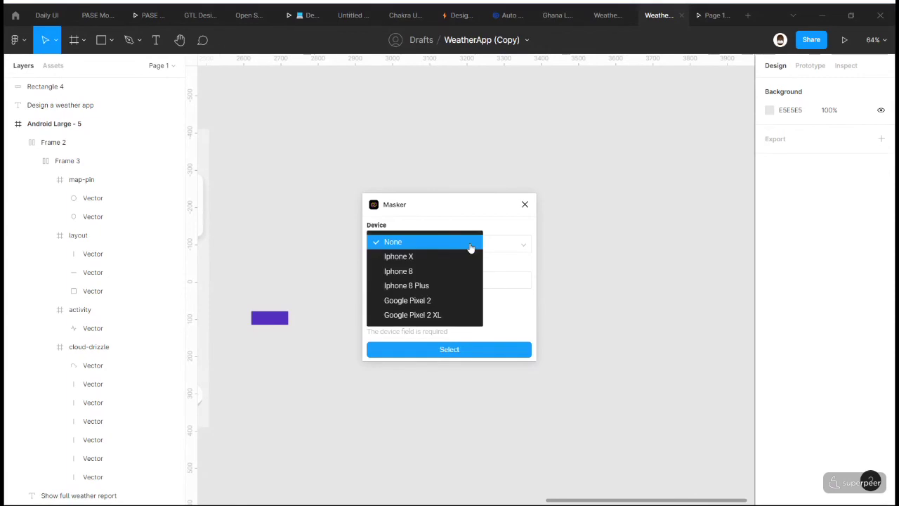
left_click(455, 314)
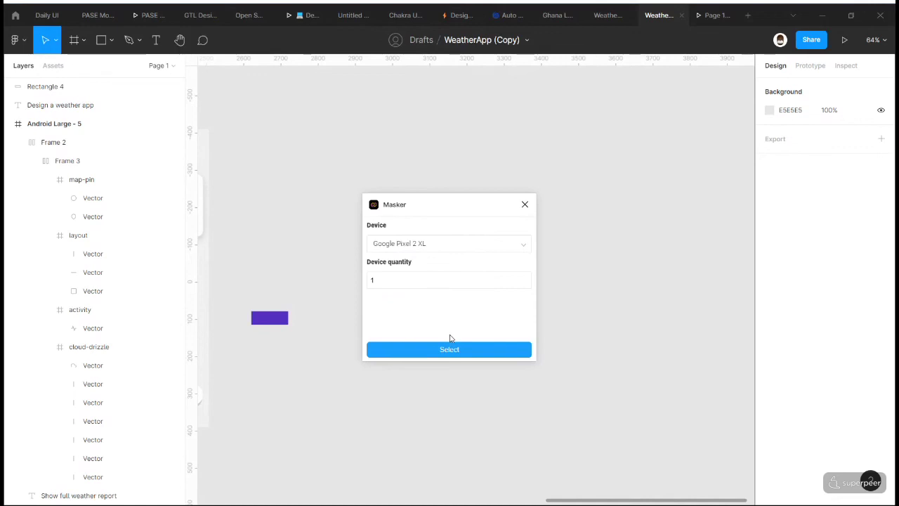
left_click_drag(400, 203, 514, 146)
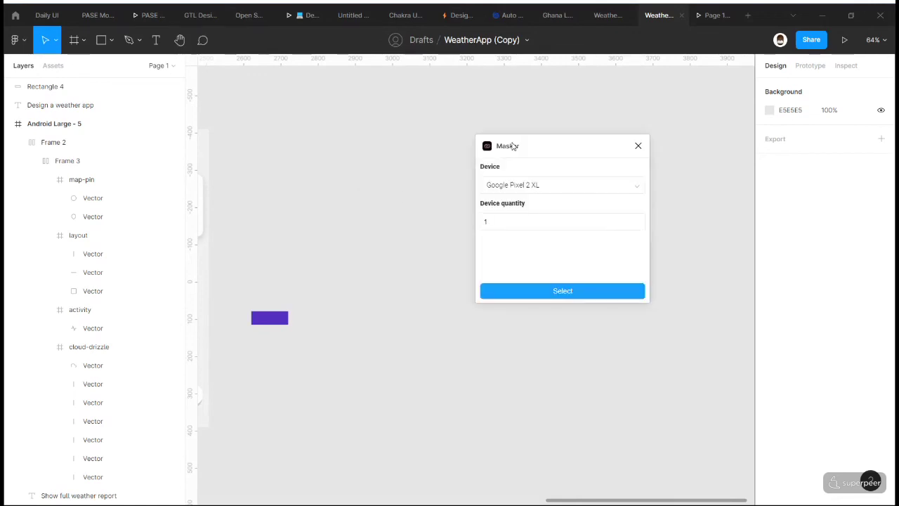
scroll(404, 195, "left", 5)
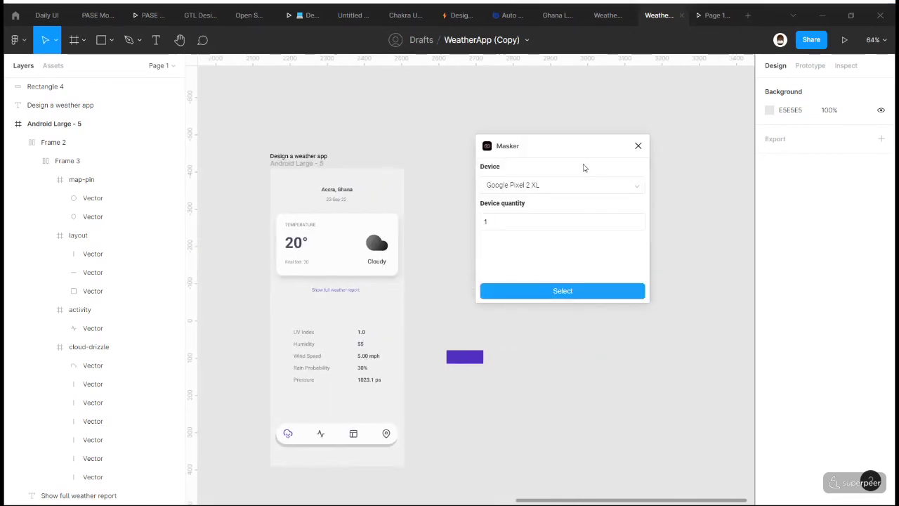
left_click(537, 291)
- Move the whole Google Pixel 2 XL mockup frame beside the weather screen, to about X 3050 and Y -464, and deselect it
left_click_drag(488, 334, 569, 211)
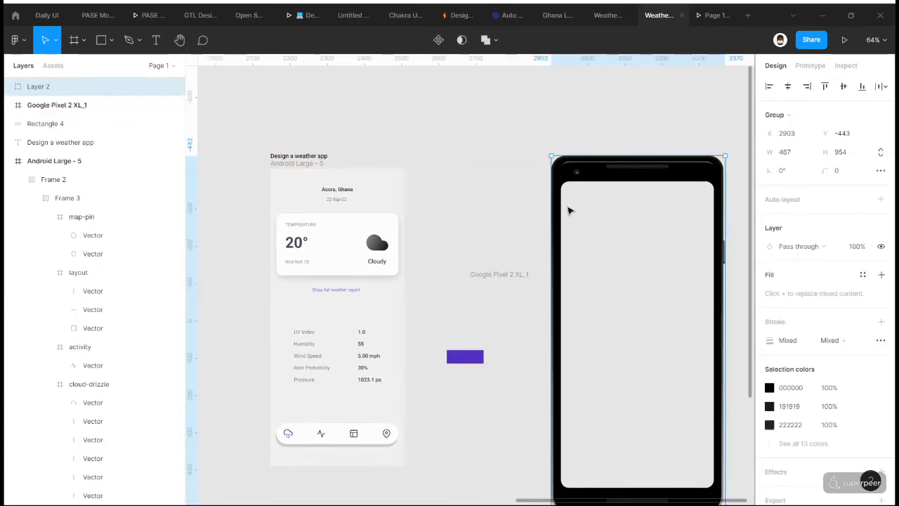
key("ctrl+z")
left_click_drag(517, 277, 654, 147)
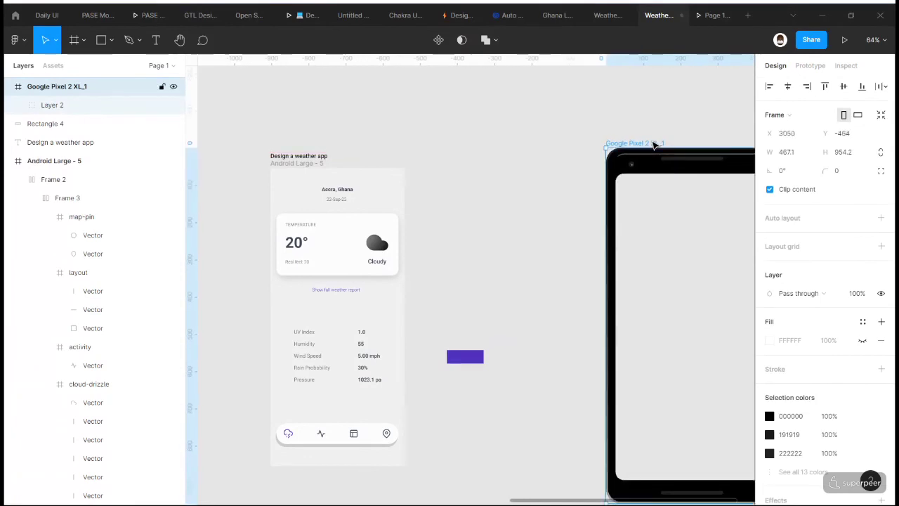
left_click(499, 224)
scroll(417, 211, "up", 5)
scroll(258, 297, "left", 2)
scroll(257, 298, "down", 3)
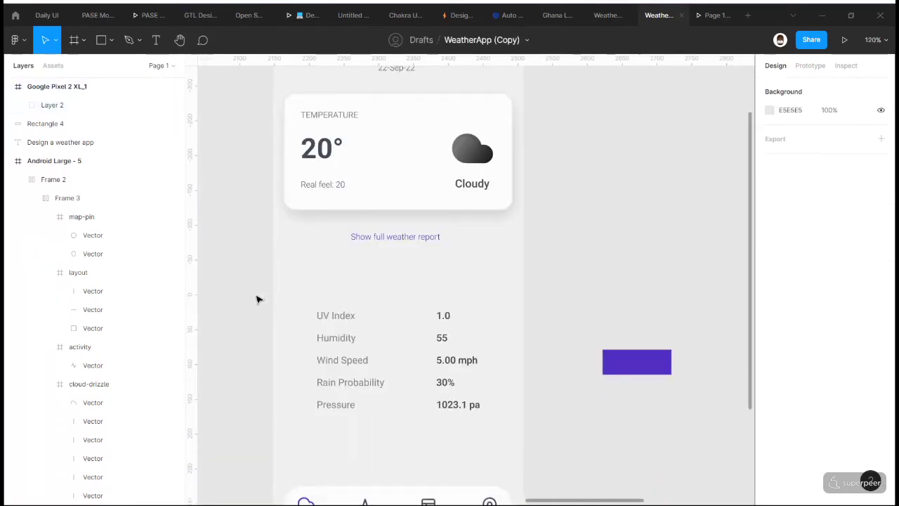
left_click(345, 318)
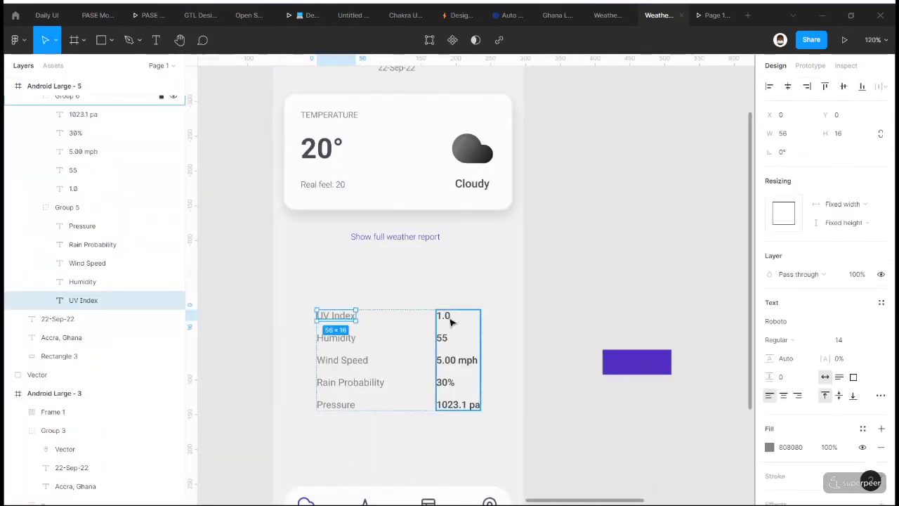
left_click(338, 338, "shift")
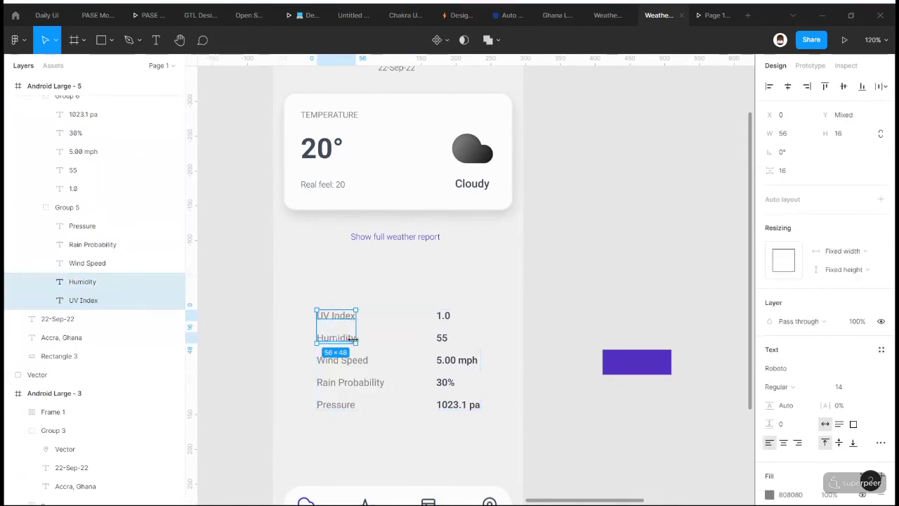
scroll(570, 258, "right", 4)
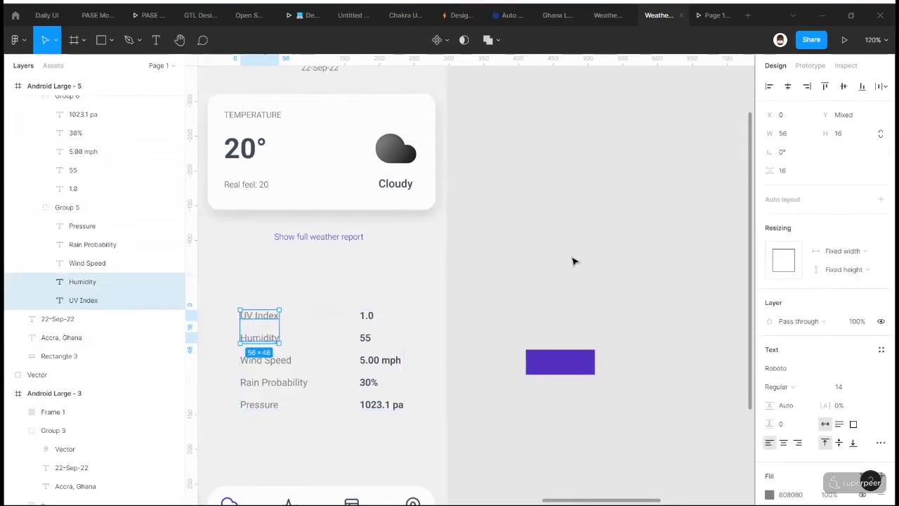
left_click(319, 238)
- Shift the humidity value 55 and the wind speed value 5.00 mph slightly out of line with the other values
left_click(326, 337, "ctrl")
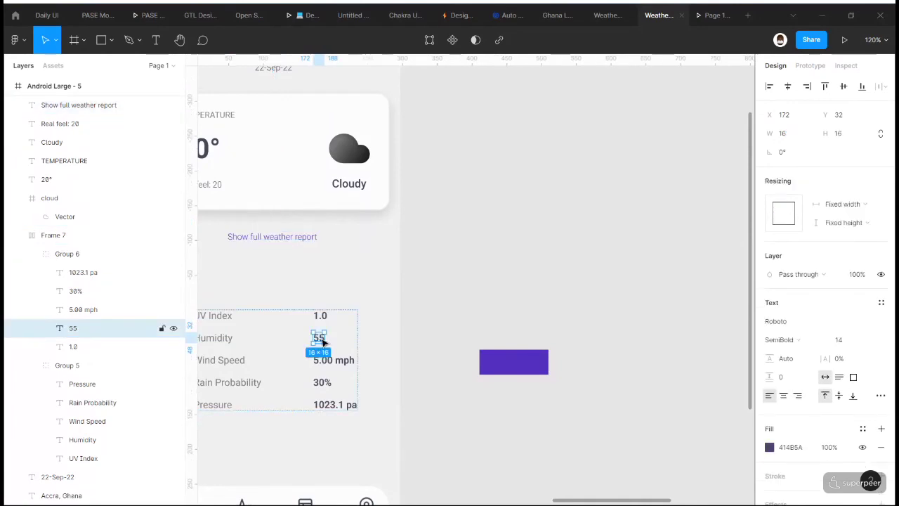
scroll(330, 334, "left", 2)
scroll(330, 335, "down", 1)
left_click_drag(354, 327, 359, 347)
left_click(361, 351)
left_click(436, 340)
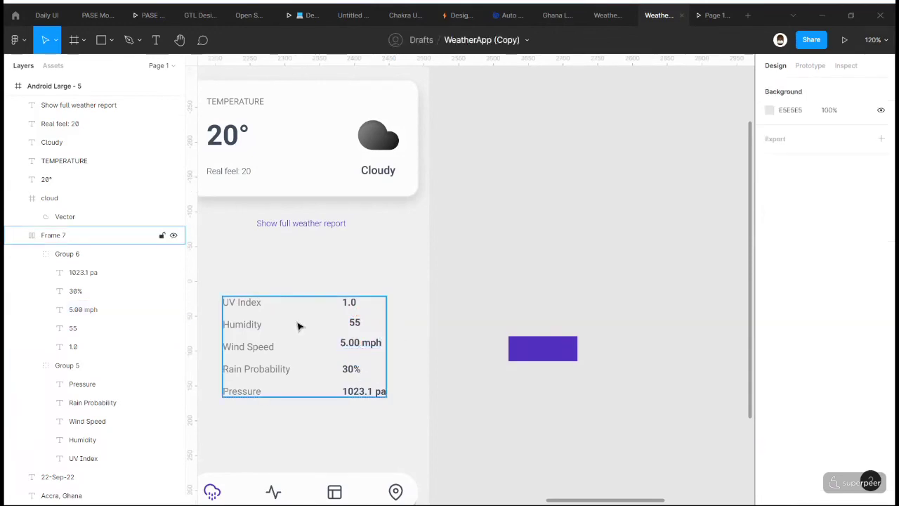
- Align the vertical centers of the Humidity label and its value 55, and deselect them
left_click(257, 327, "ctrl")
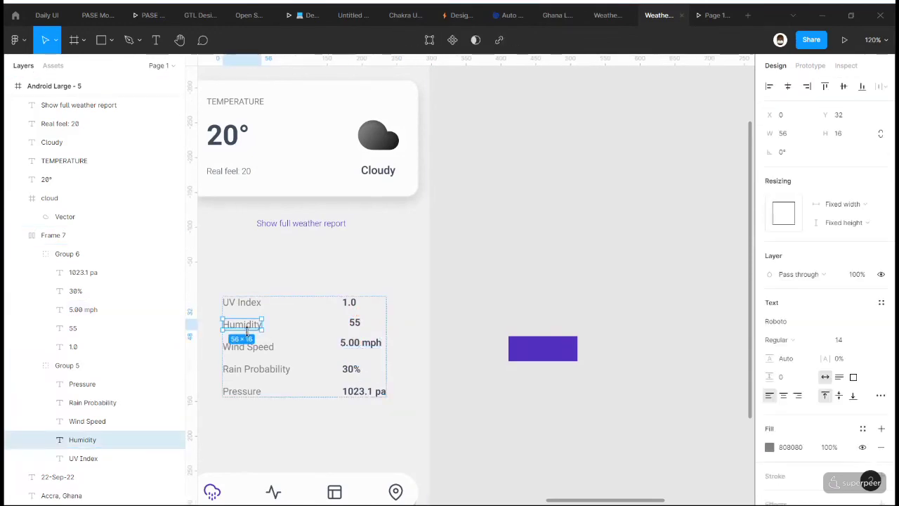
left_click(360, 327, "ctrl+shift")
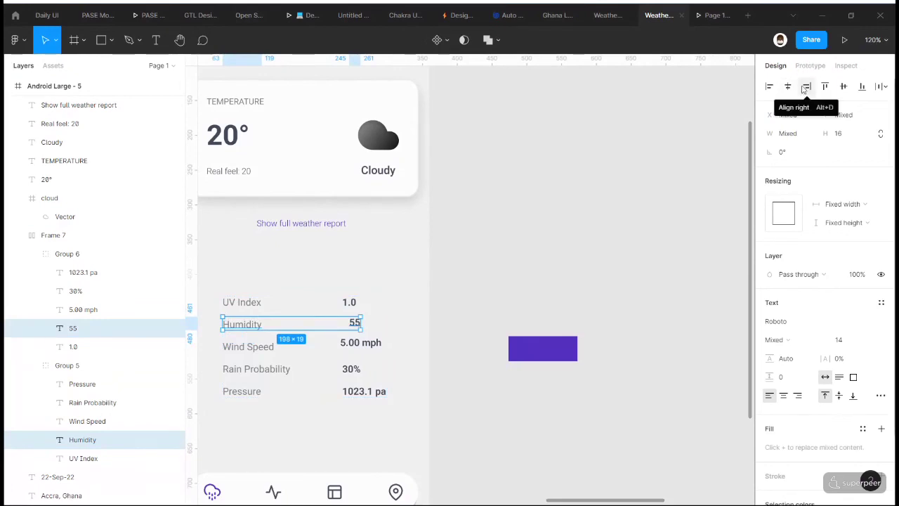
left_click(844, 87)
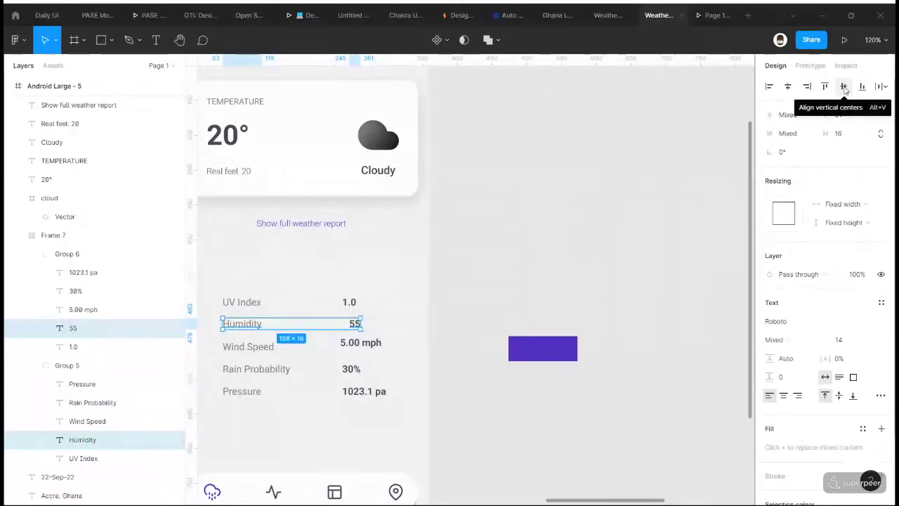
left_click(477, 323)
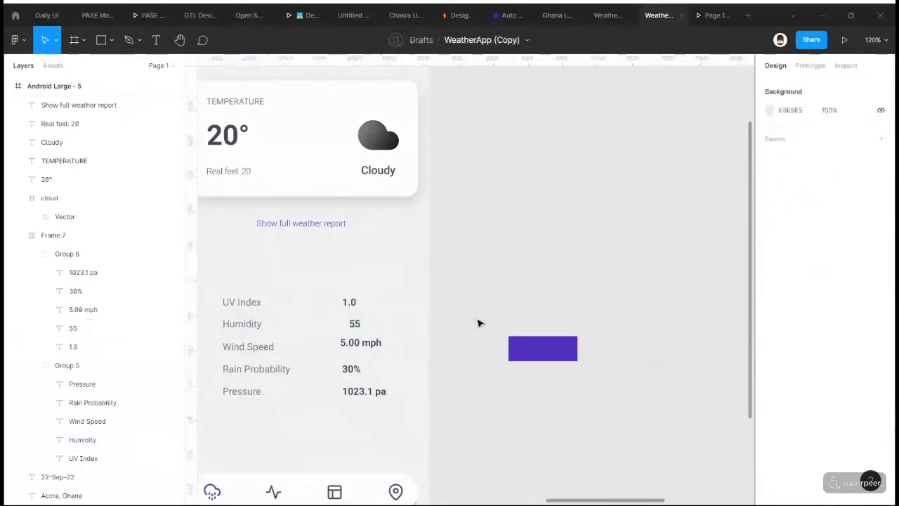
- Align the vertical centers of the Wind Speed label and its value 5.00 mph, and deselect them
left_click(355, 343, "ctrl")
left_click(252, 352, "shift")
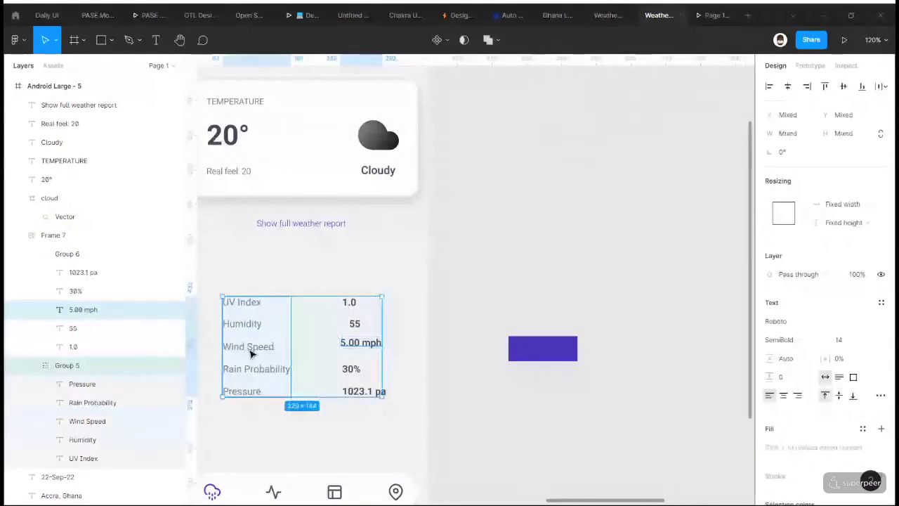
left_click(252, 353, "ctrl+shift")
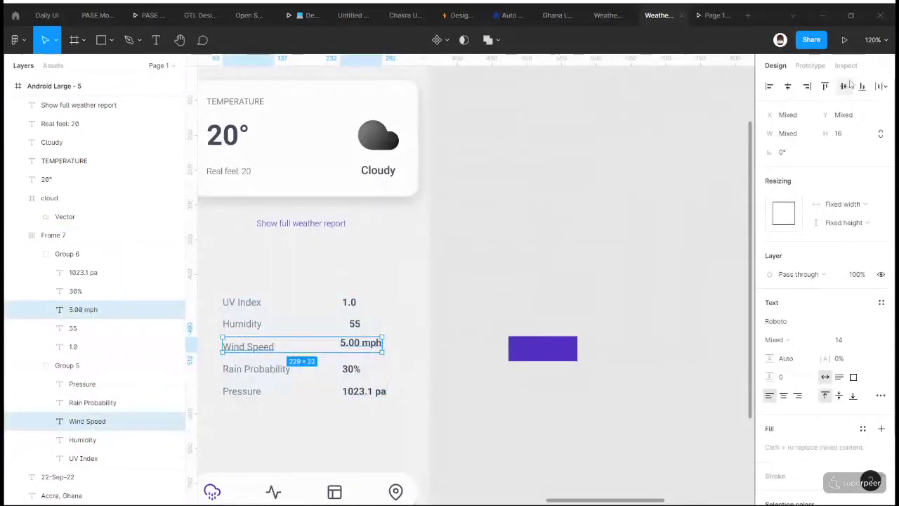
key("Escape")
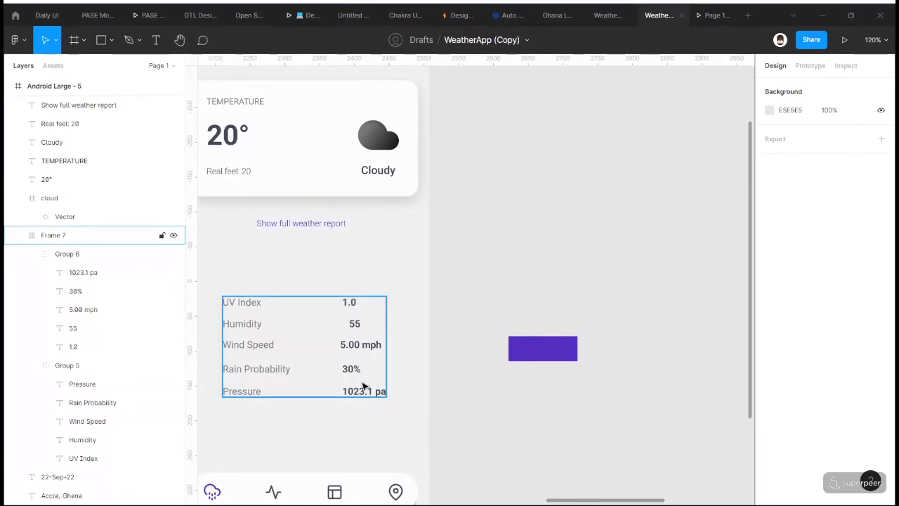
- Left-align all five weather values, from the UV Index value to the Pressure value, and deselect them
left_click(349, 303, "ctrl")
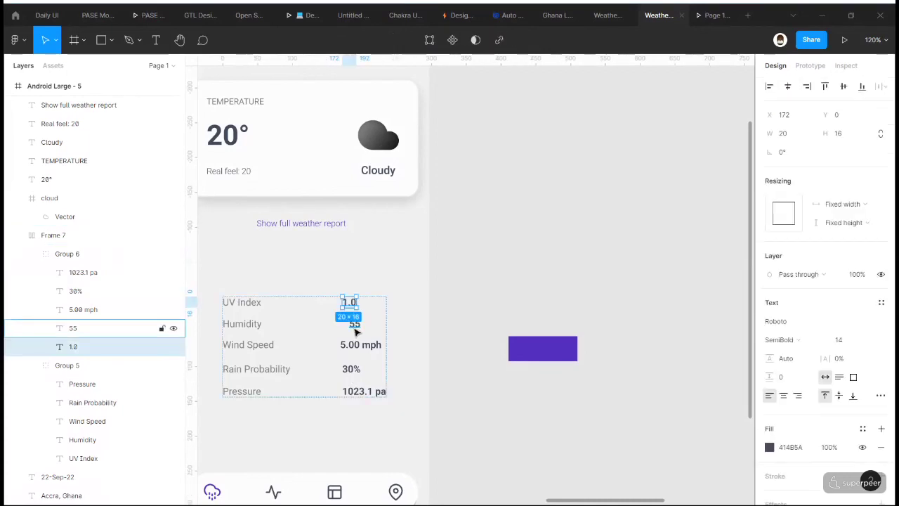
left_click(355, 326, "shift")
left_click(359, 345, "shift")
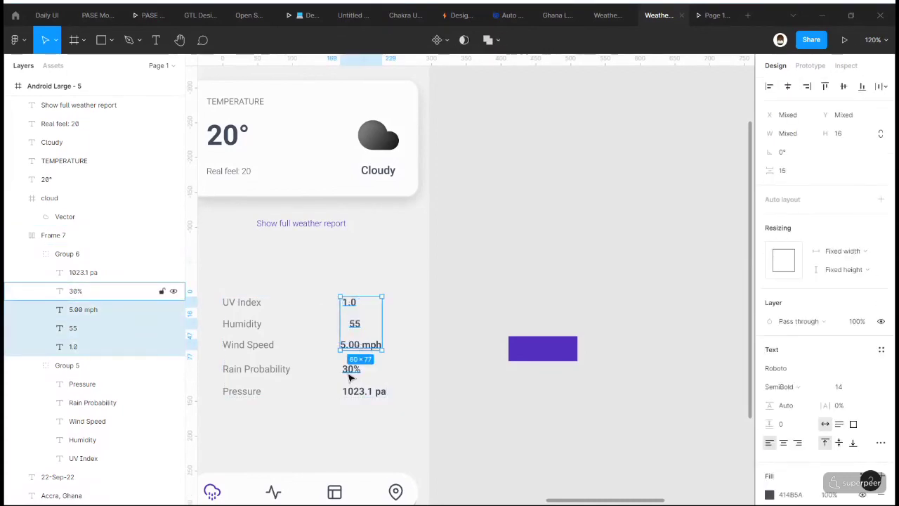
left_click(351, 372, "shift")
left_click(352, 391, "shift")
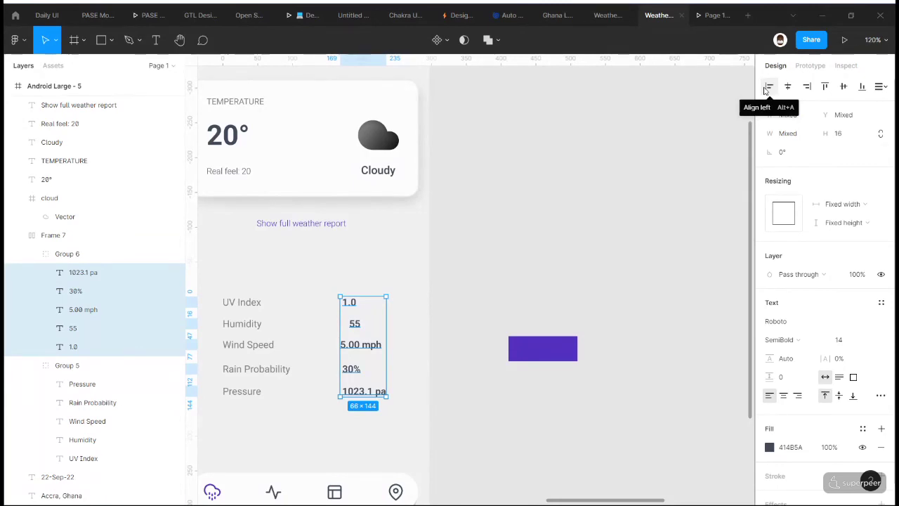
left_click(768, 88)
scroll(345, 329, "left", 3)
left_click(585, 275)
- Inspect the auto layout settings of the icon row inside the navigation bar and deselect it
scroll(585, 275, "down", 4)
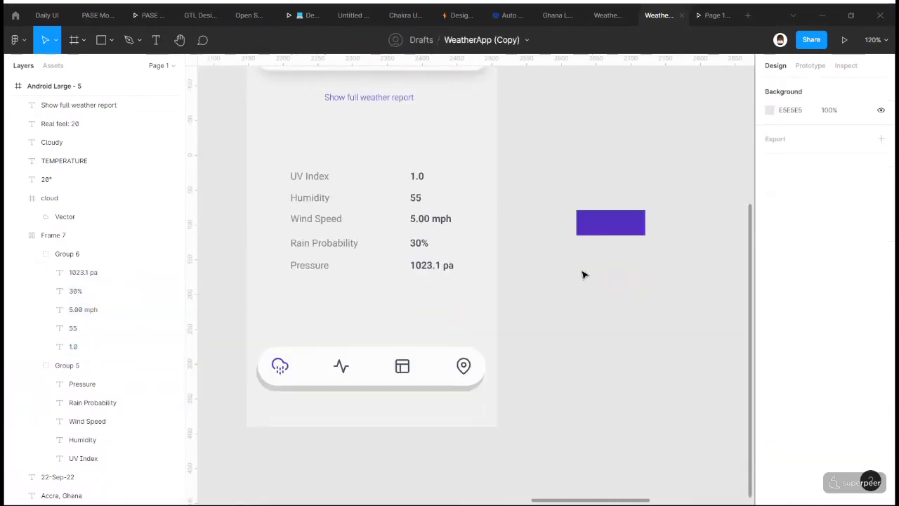
double_click(391, 367)
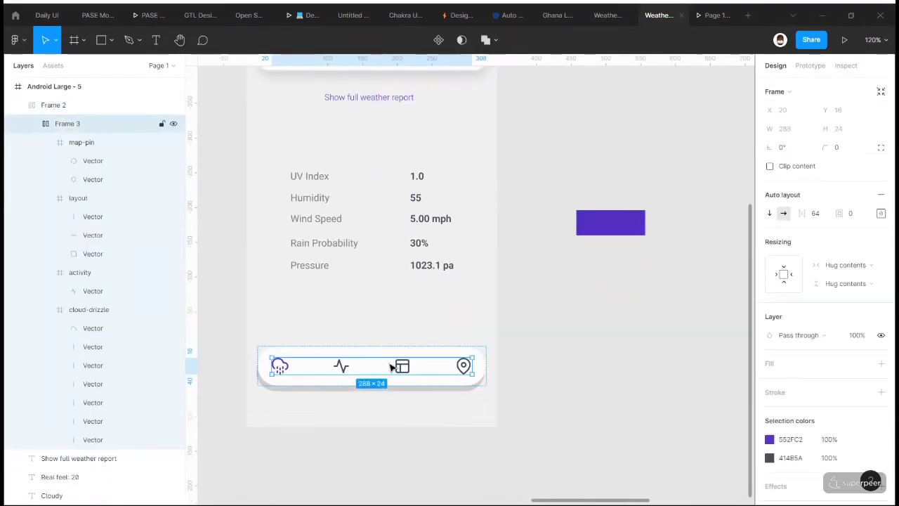
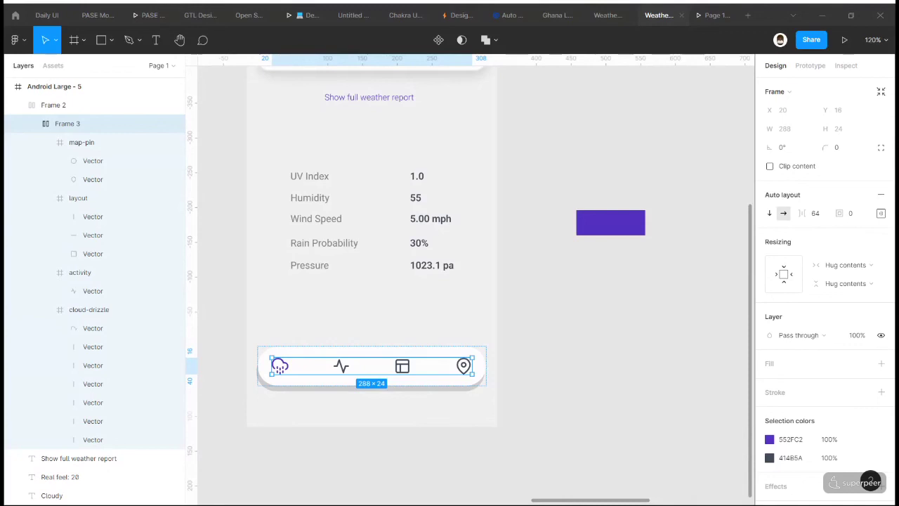
left_click(542, 215)
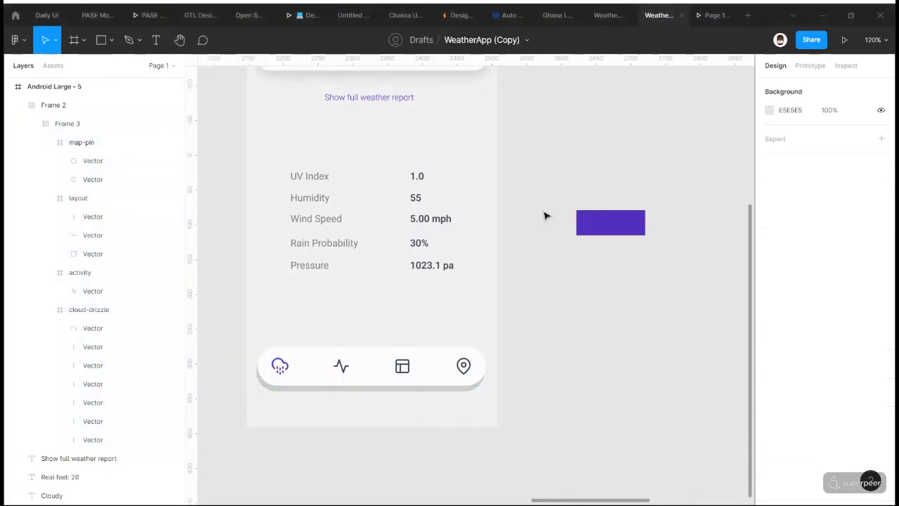
- Examine the nested groups and vectors inside the Google Pixel 2 XL device mockup
scroll(543, 215, "up", 3)
scroll(545, 216, "down", 5)
scroll(544, 216, "down", 6)
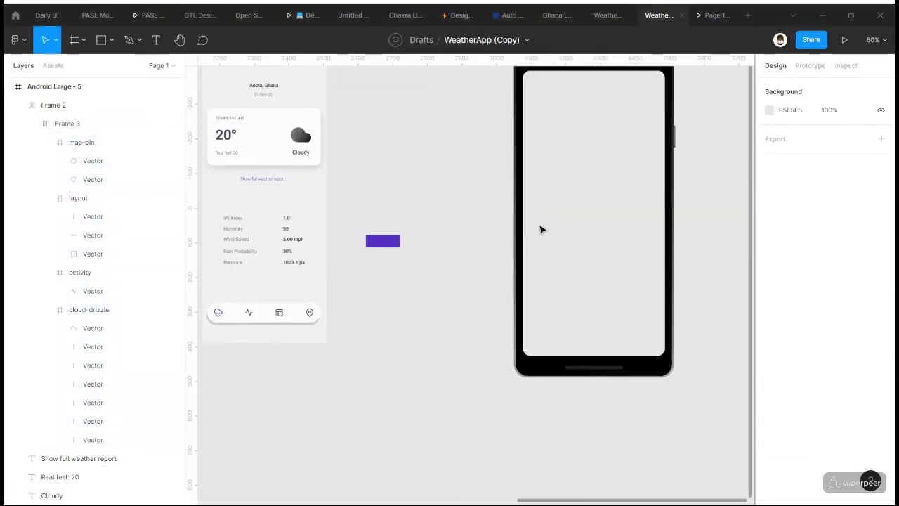
scroll(595, 139, "up", 3)
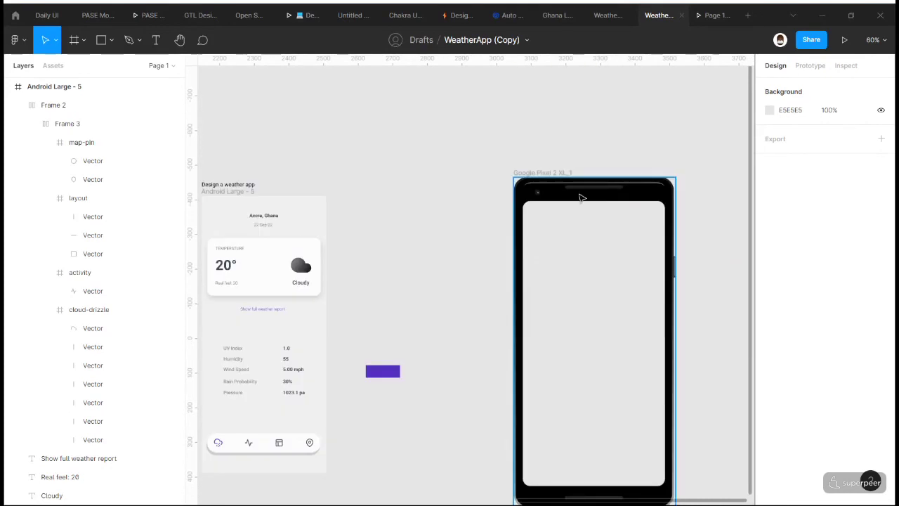
left_click(581, 199)
scroll(703, 314, "down", 1)
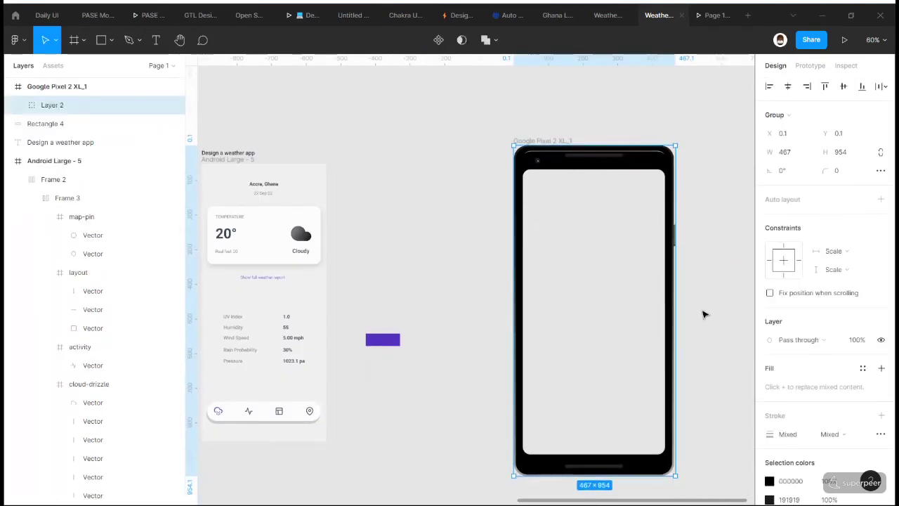
left_click(19, 104)
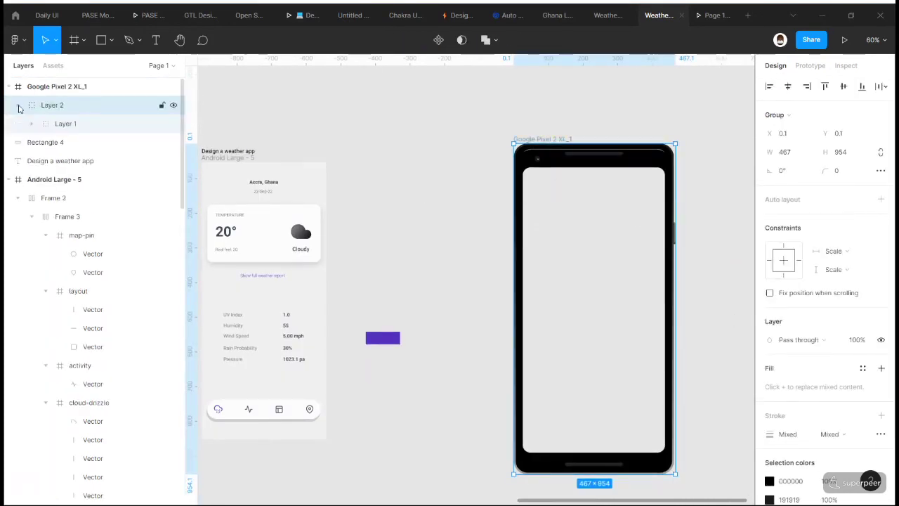
left_click(32, 124)
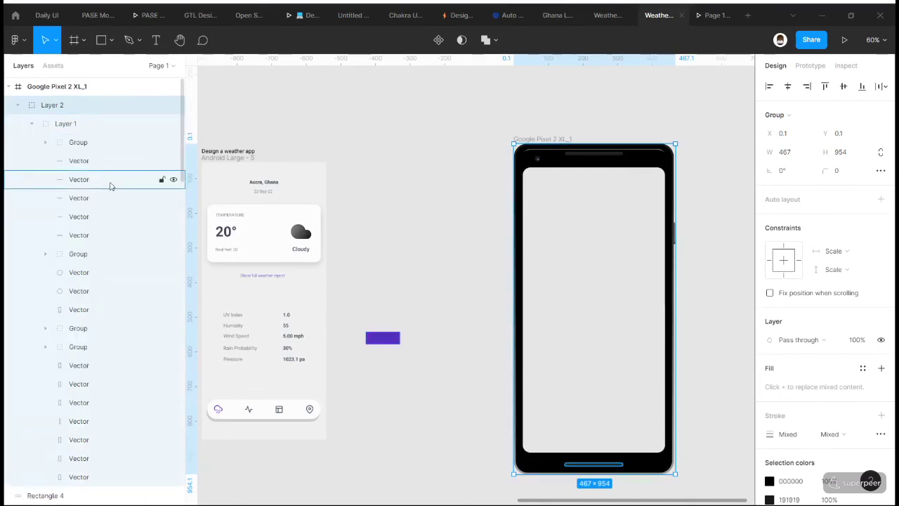
scroll(110, 285, "down", 2)
left_click(568, 201)
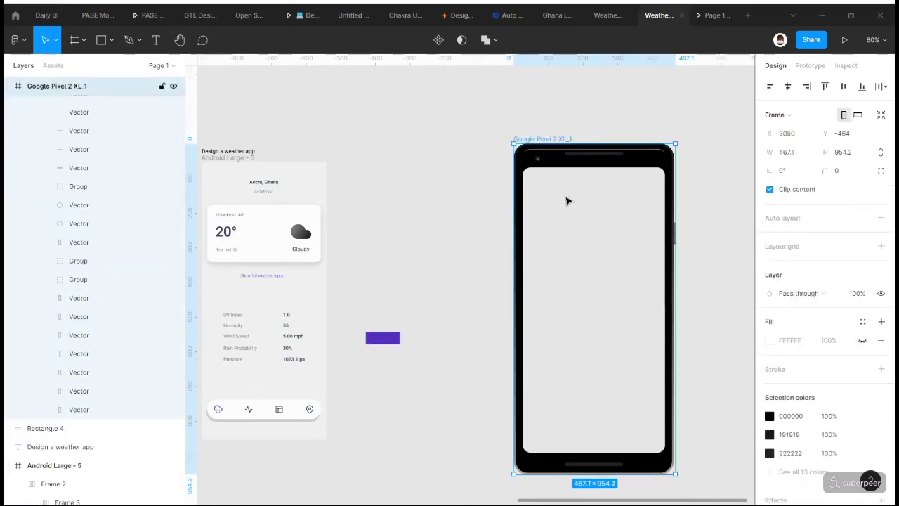
double_click(621, 175)
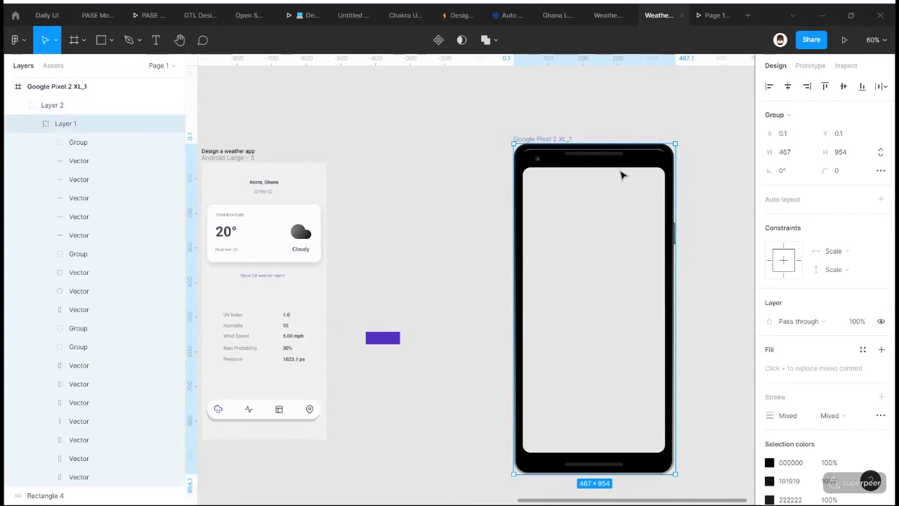
- Delete the Google Pixel 2 XL mockup frame from the canvas
key("Escape")
left_click(541, 137)
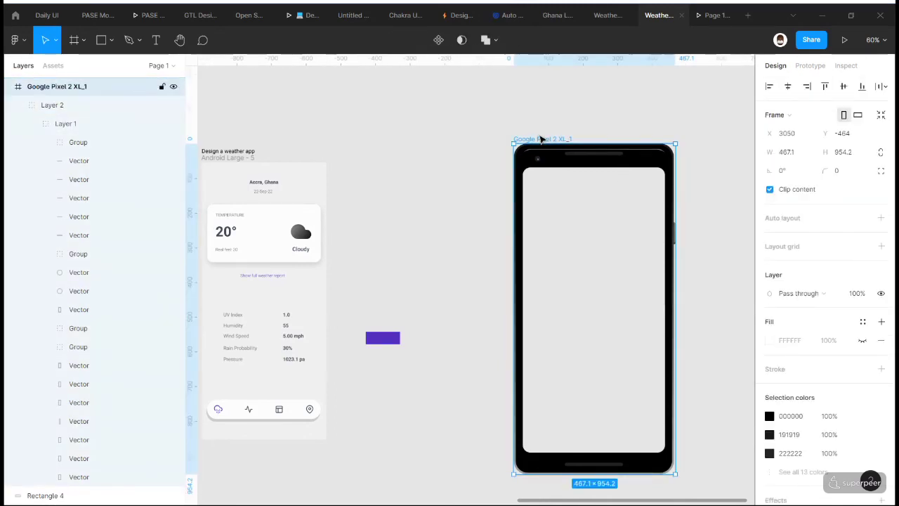
key("Delete")
- Try wrapping the Android Large - 5 frame in a Google Pixel 2 XL device with the Masker plugin, and undo it
left_click(236, 158)
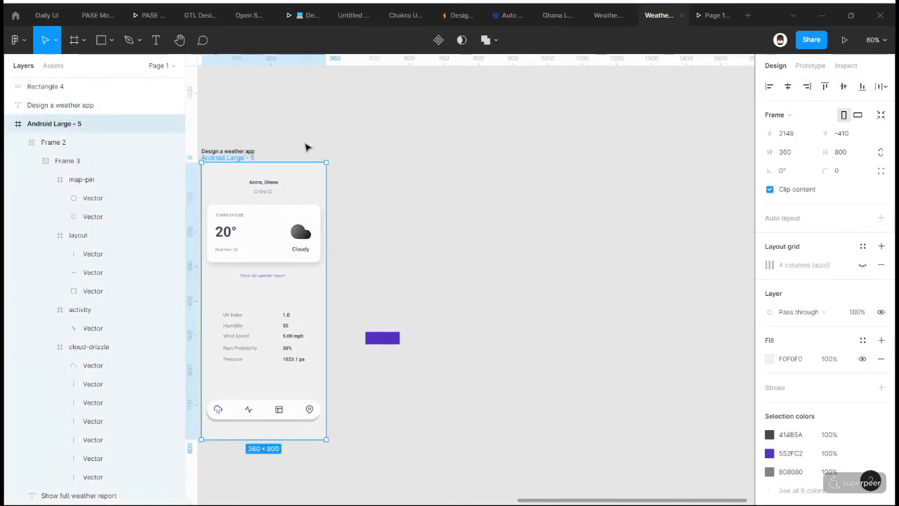
right_click(553, 222)
mouse_move(615, 321)
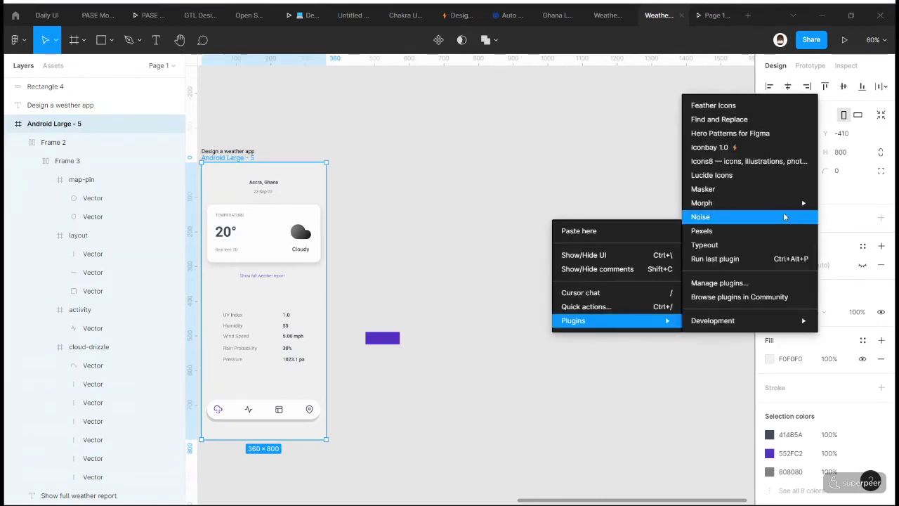
left_click(763, 191)
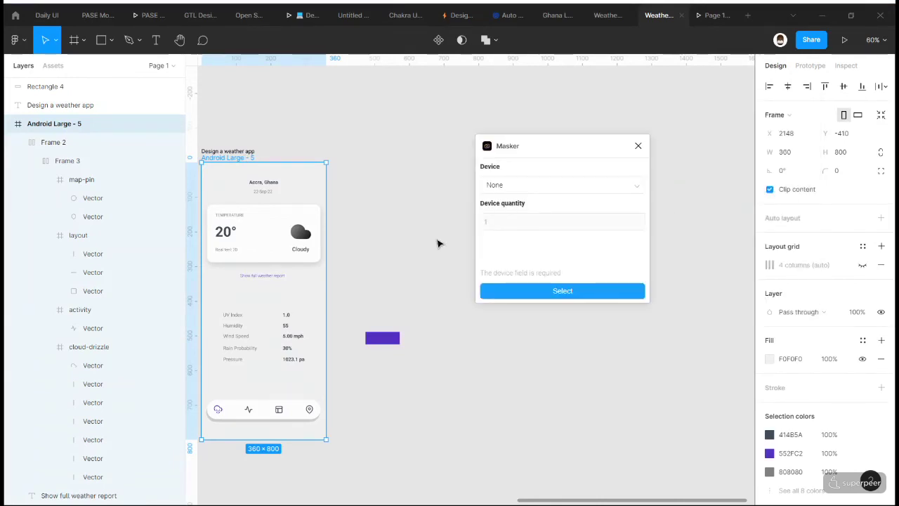
left_click(517, 194)
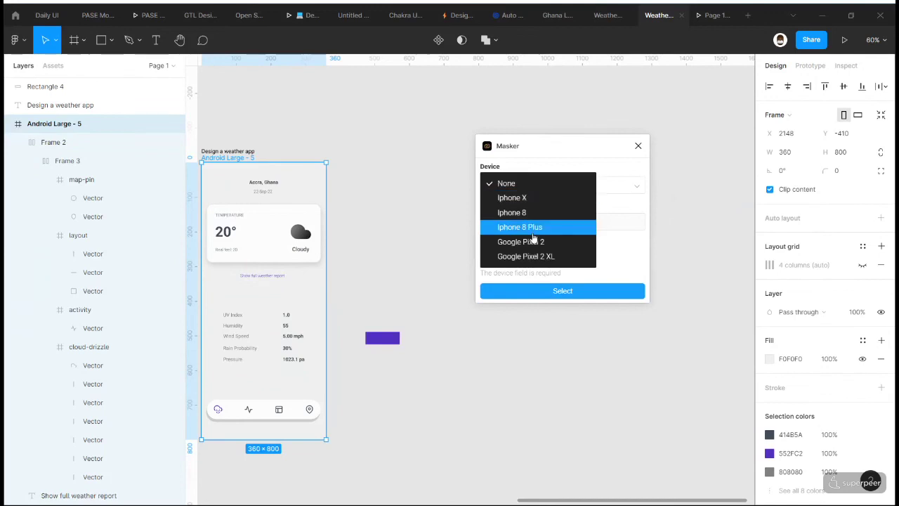
left_click(554, 257)
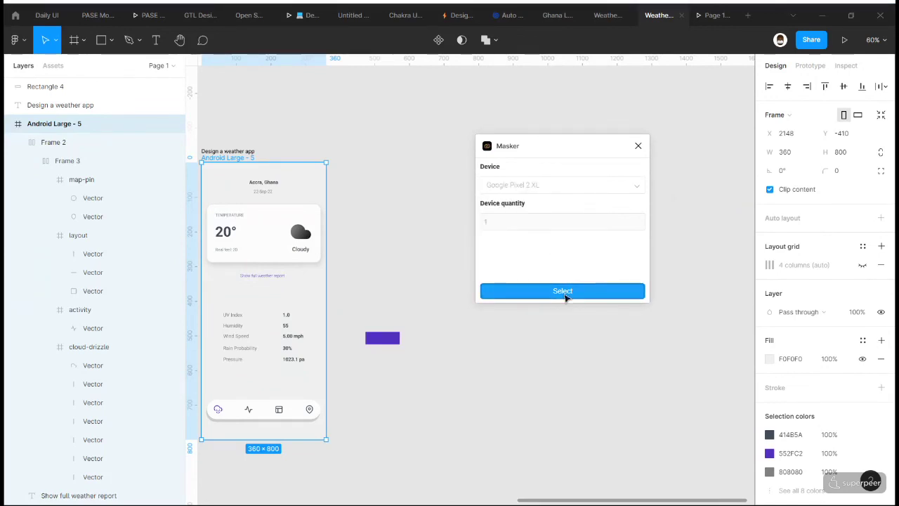
left_click(564, 294)
mouse_move(314, 166)
left_mouse_down()
mouse_move(442, 169)
mouse_move(313, 168)
left_mouse_up()
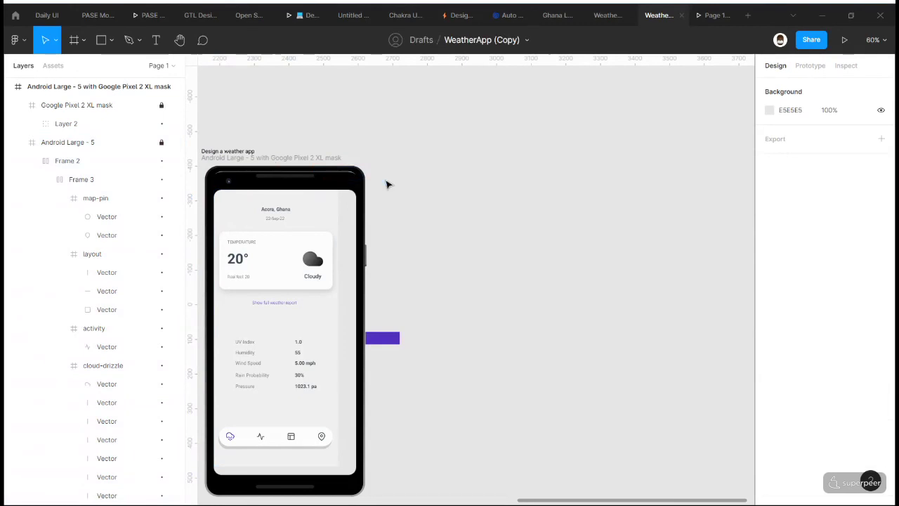
key("ctrl+z")
left_click(482, 182)
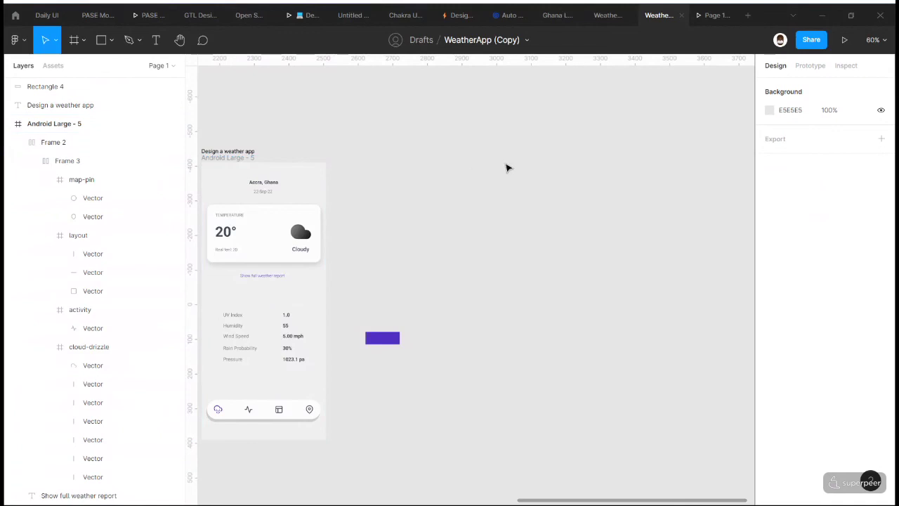
- Add a new frame on the empty canvas beside the weather screen, size it to 800 × 600, and deselect it
key("f")
left_click_drag(504, 163, 685, 276)
left_click(802, 153)
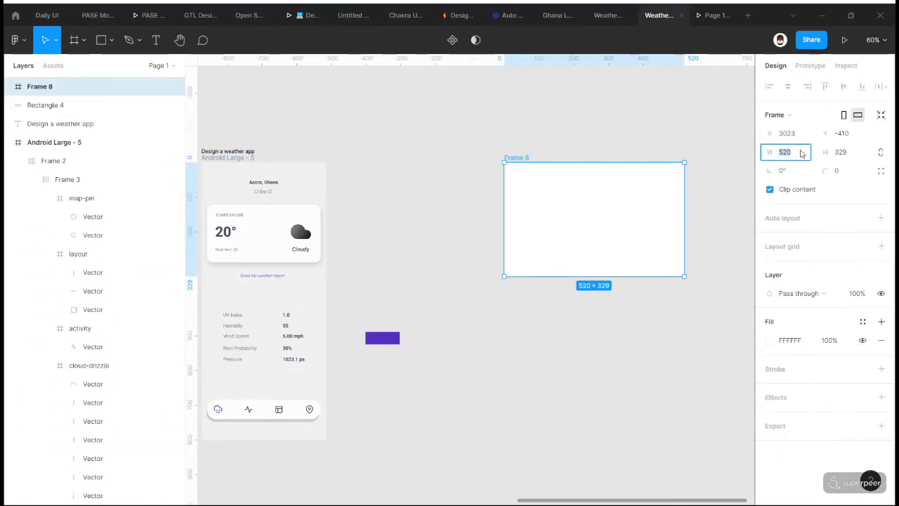
type("800")
key("Tab")
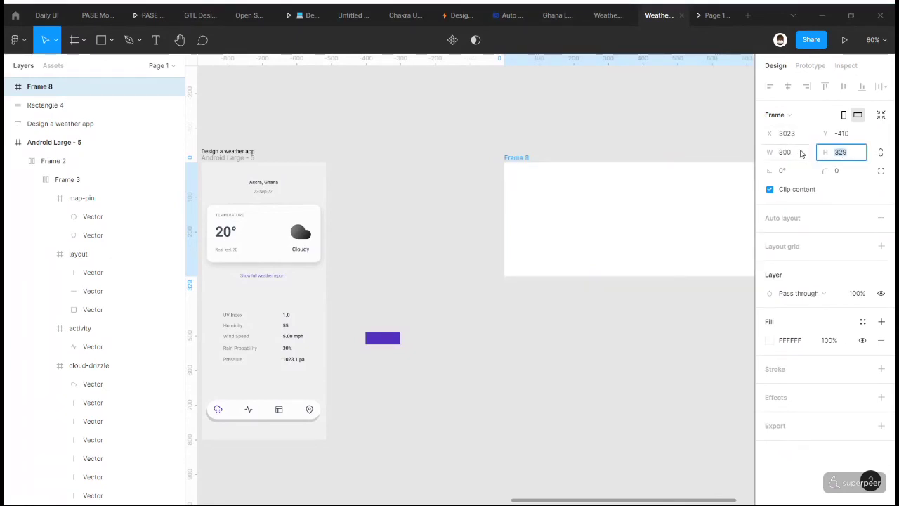
type("600")
key("Return")
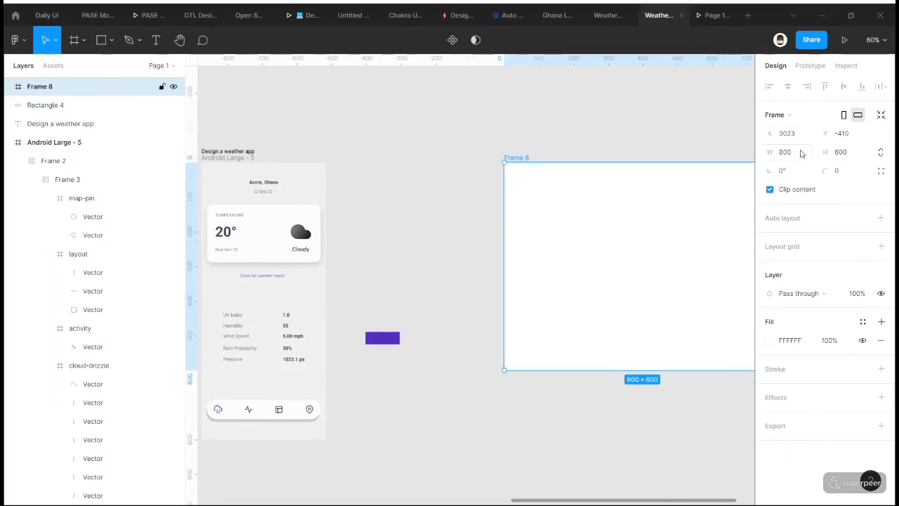
scroll(634, 195, "right", 3)
left_click(432, 149)
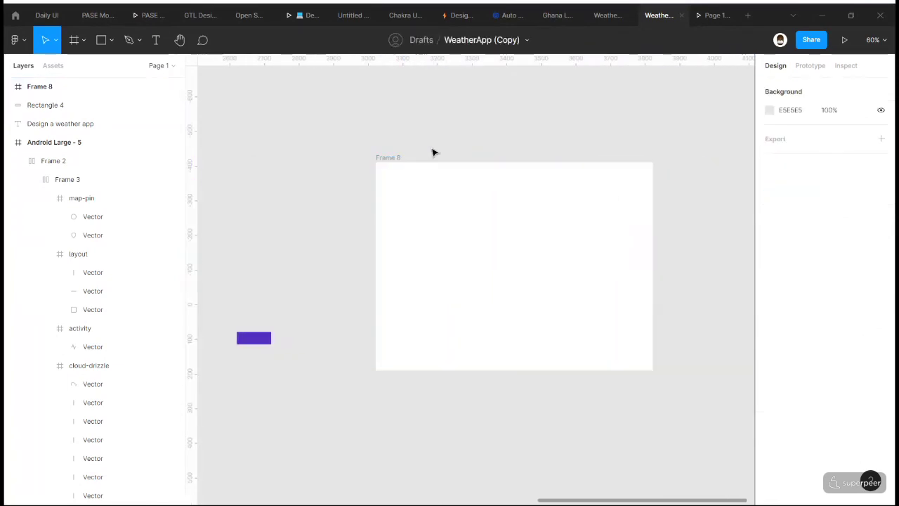
- Select the Android Large - 5 weather screen frame
scroll(431, 150, "left", 5)
left_click(260, 160)
scroll(808, 352, "down", 2)
left_click(772, 458)
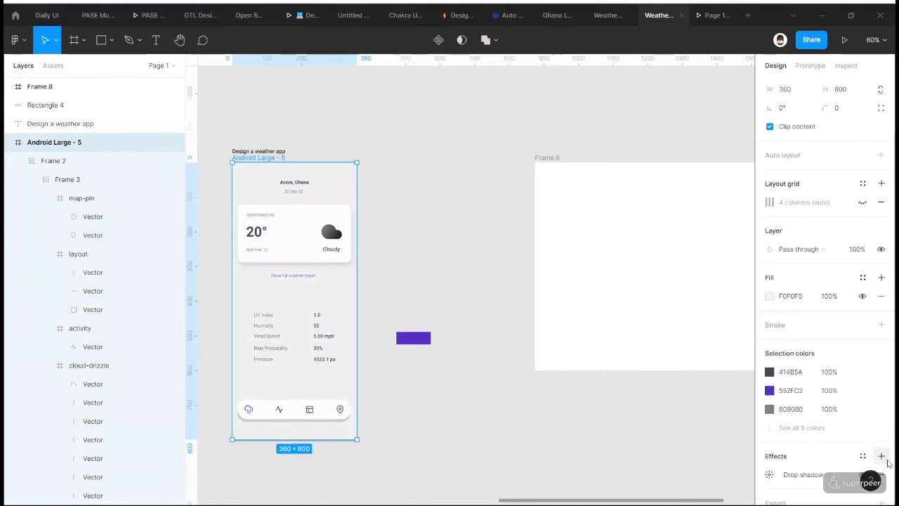
left_click(877, 471)
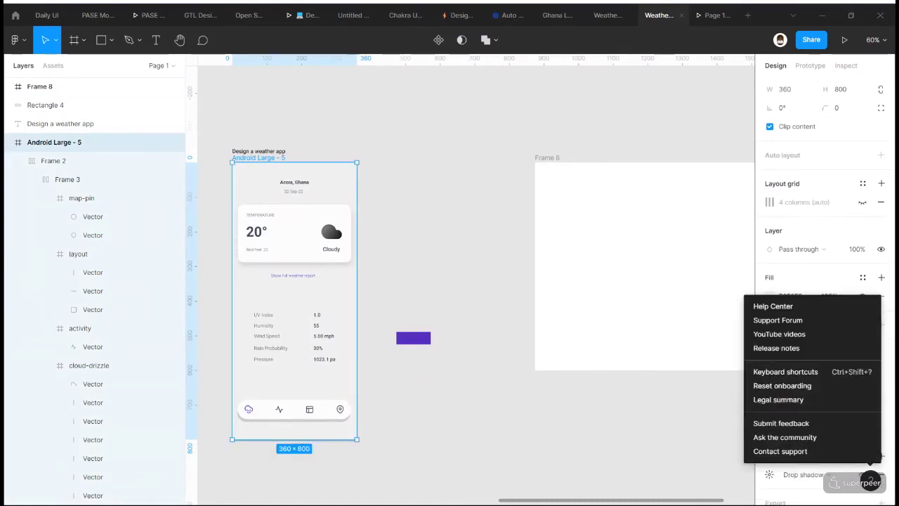
key("Escape")
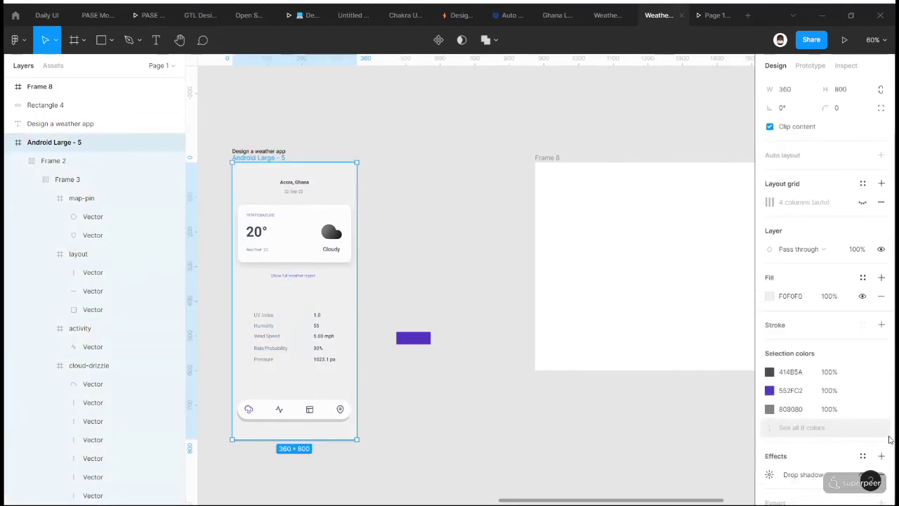
scroll(866, 441, "down", 1)
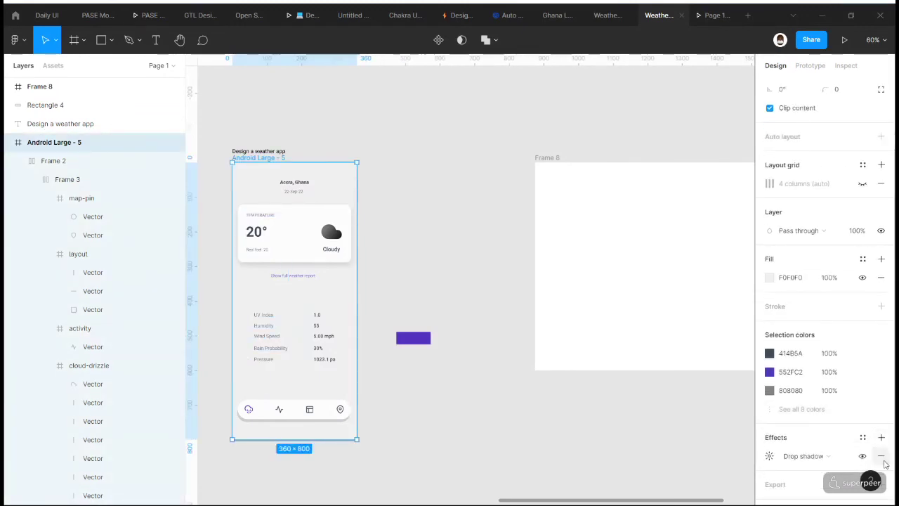
left_click(881, 457)
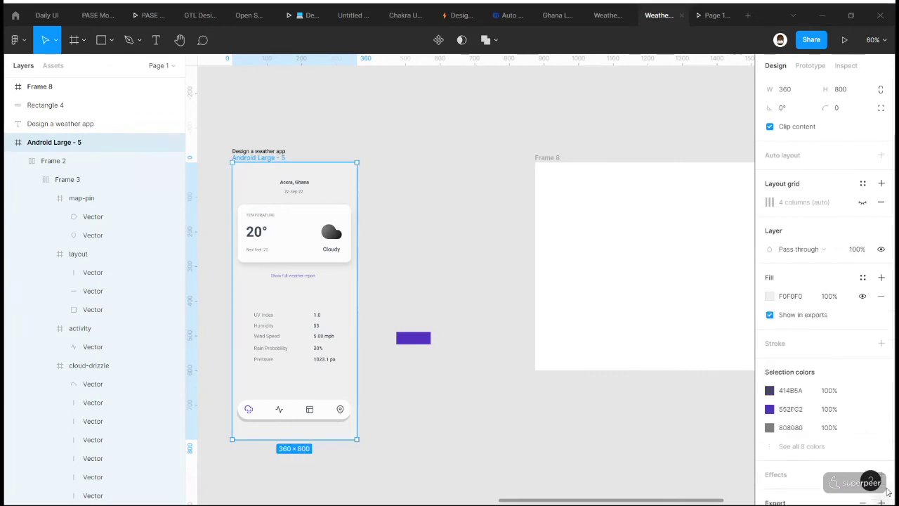
- Export the Android Large - 5 frame as a JPG at 4x and save it in the Downloads folder
scroll(853, 440, "down", 2)
left_click(856, 439)
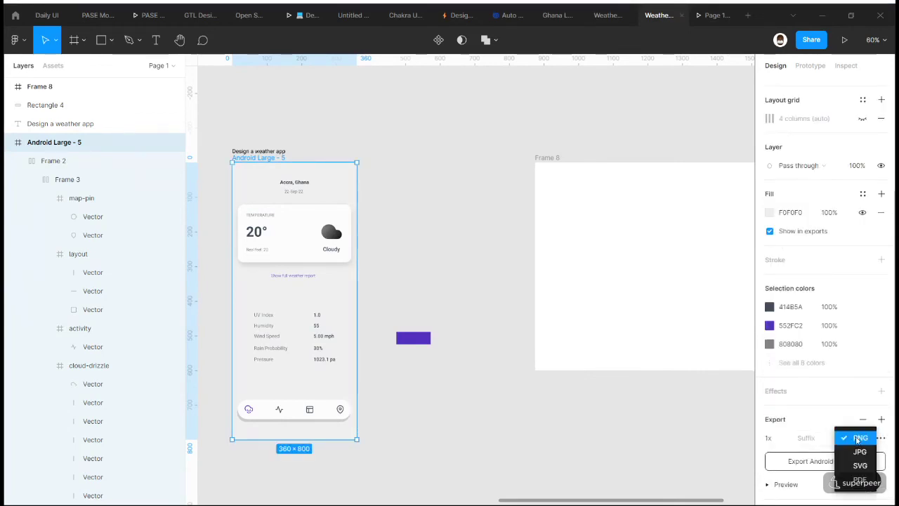
left_click(860, 452)
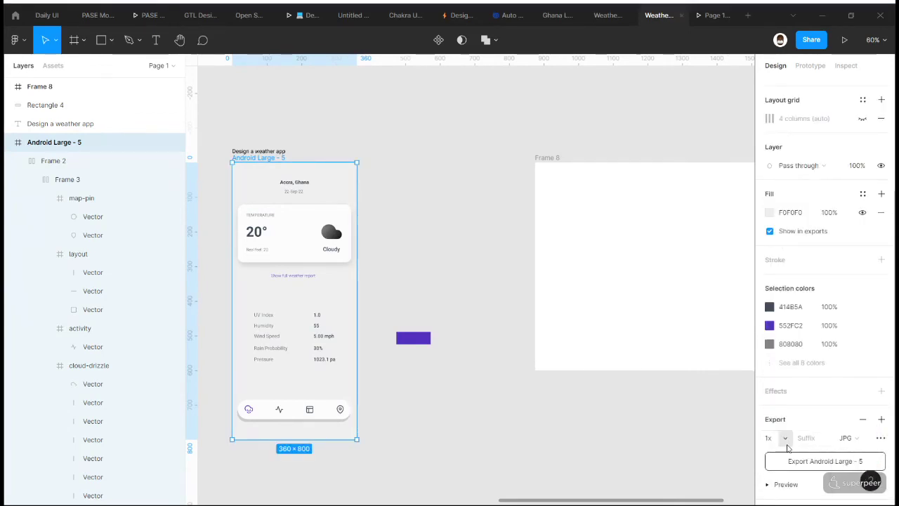
left_click(785, 438)
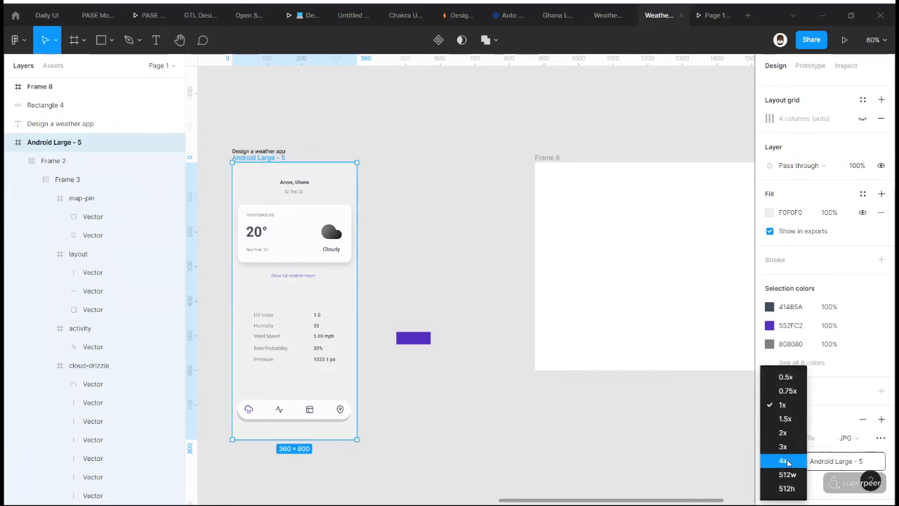
left_click(788, 460)
left_click(818, 462)
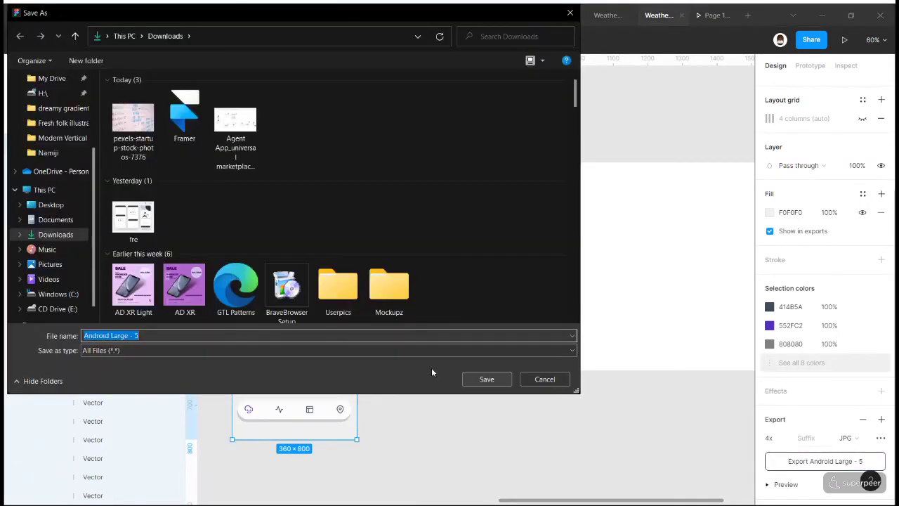
left_click(480, 378)
scroll(518, 327, "right", 5)
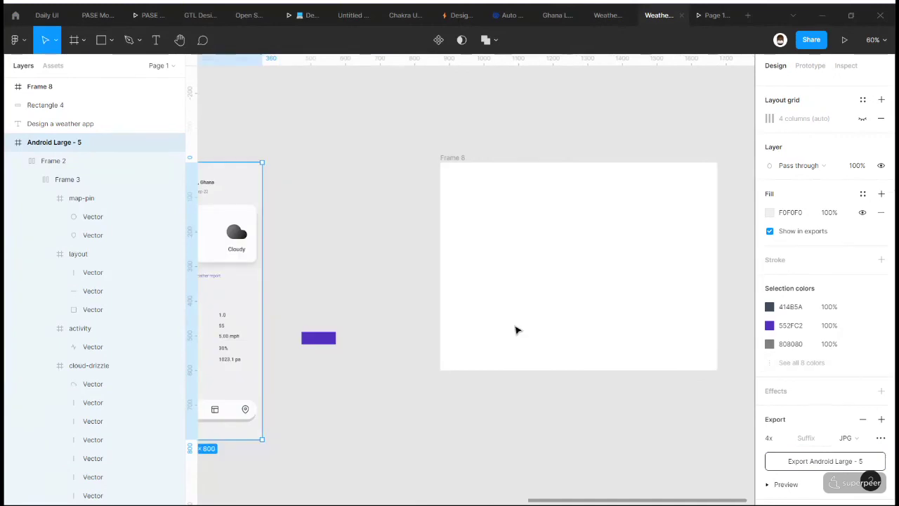
key("r")
mouse_move(421, 199)
left_mouse_down()
mouse_move(507, 324)
mouse_move(486, 335)
left_mouse_up()
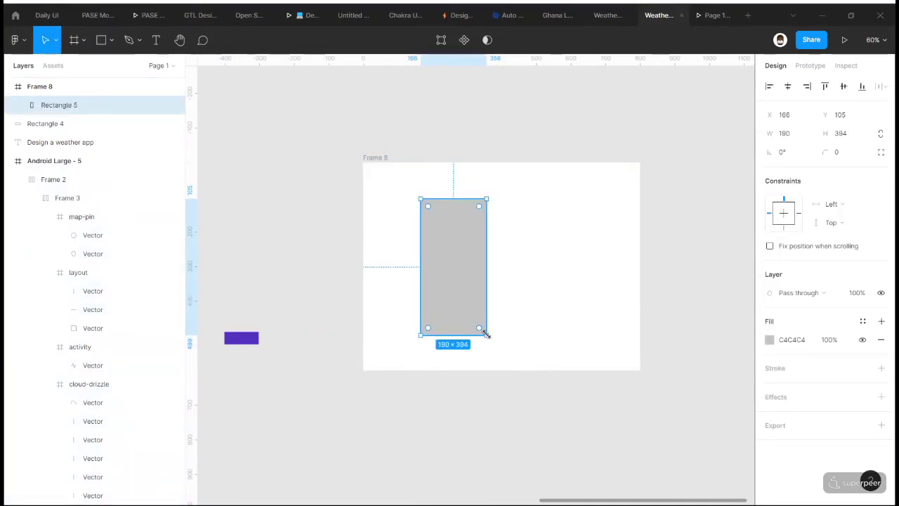
key("Delete")
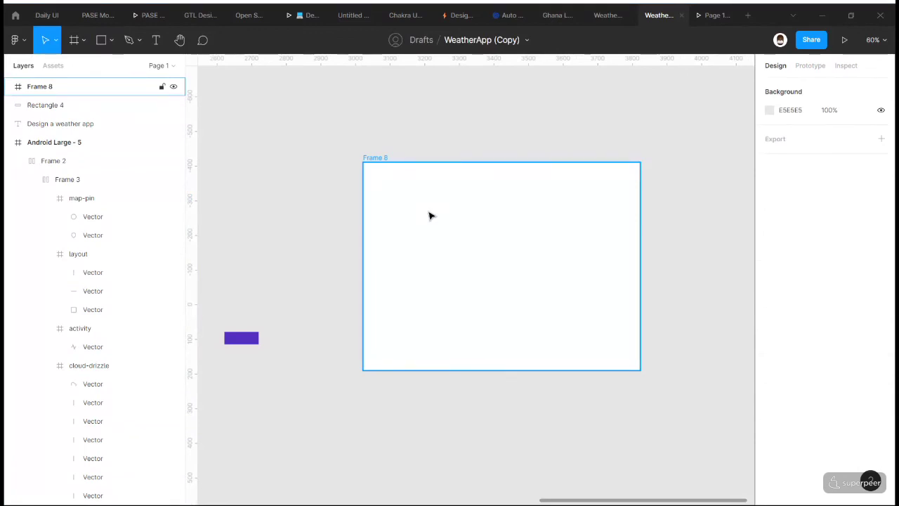
key("f")
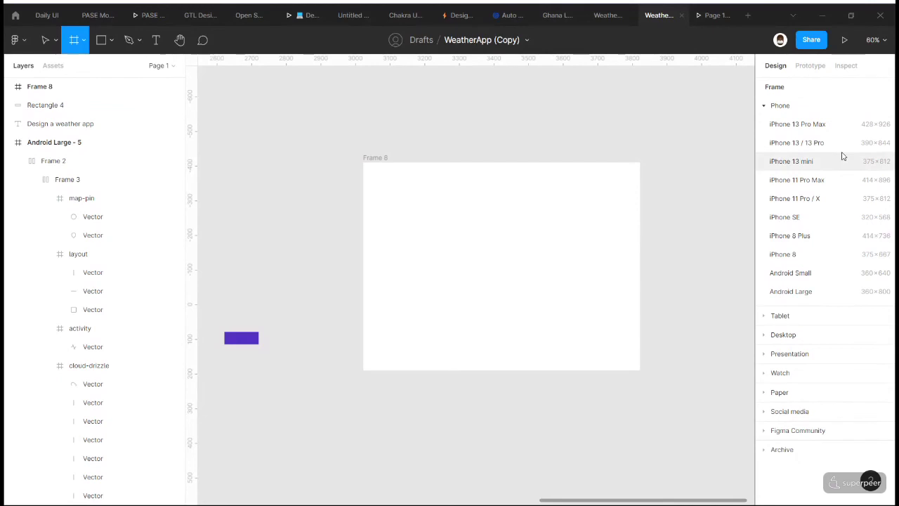
left_click(846, 205)
key("ctrl+z")
- Draw a tall rectangle about 213 × 479 in the left part of the 800 × 600 frame
left_click(562, 203)
key("r")
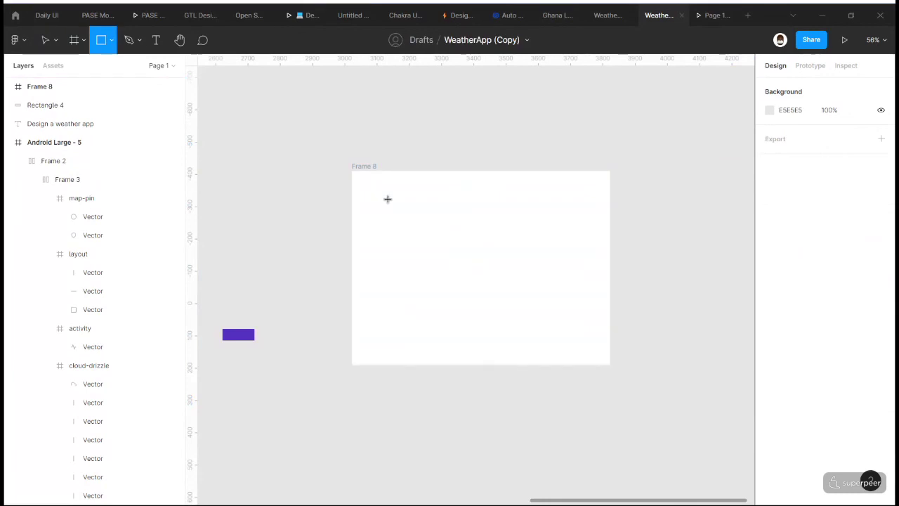
mouse_move(387, 199)
left_mouse_down()
mouse_move(458, 342)
mouse_move(449, 361)
left_mouse_up()
- Check the weather screen frame's dimensions and resize the grey rectangle in the presentation frame to 180 × 400
scroll(383, 321, "left", 5)
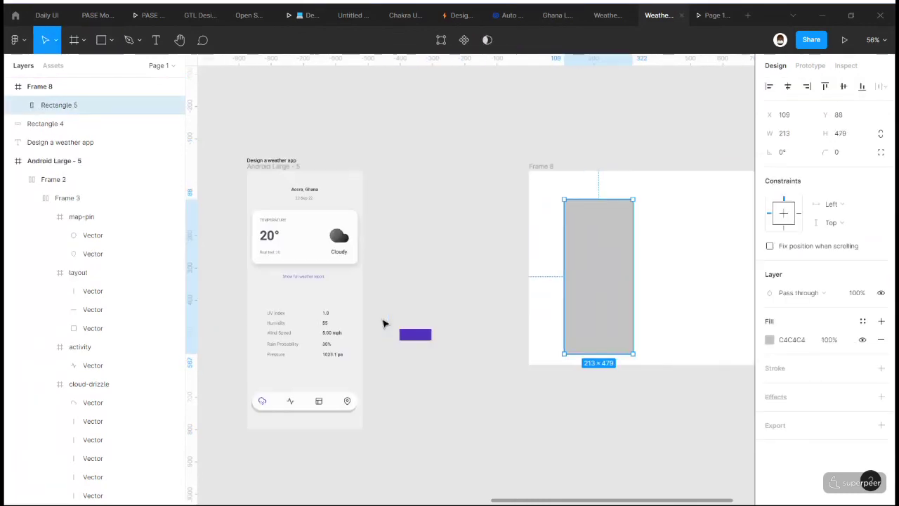
left_click(400, 161)
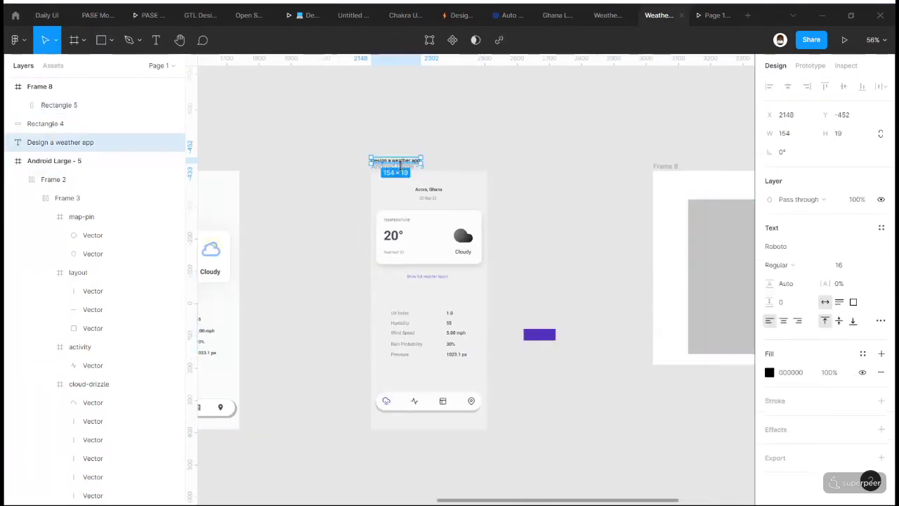
left_click(490, 160)
left_click(423, 167)
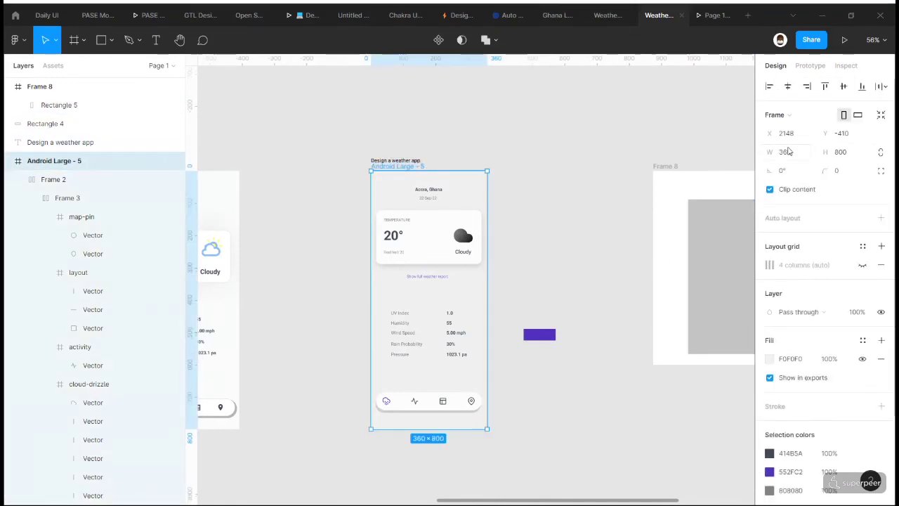
scroll(567, 197, "right", 3)
left_click(591, 239)
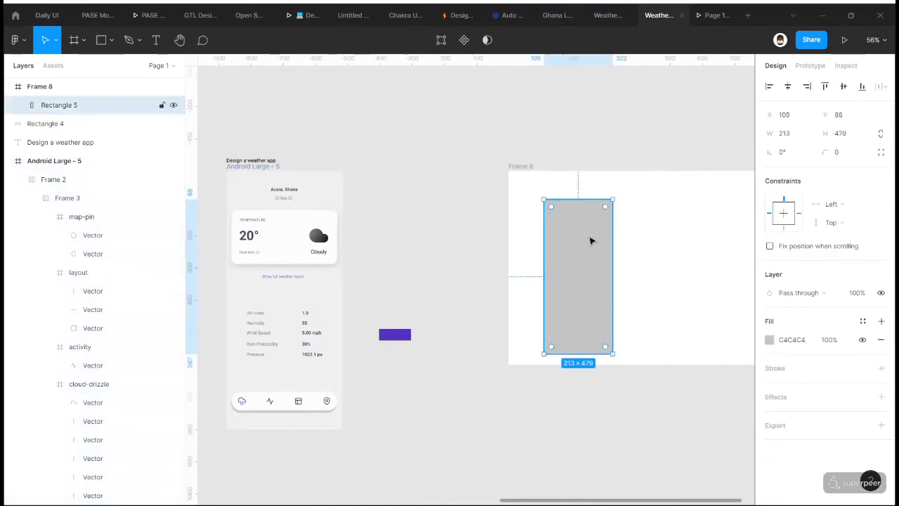
left_click(798, 133)
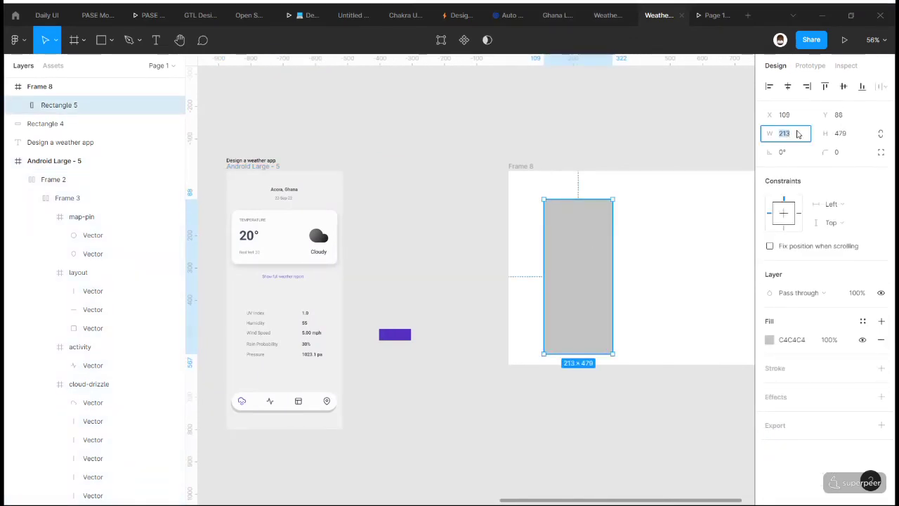
type("180")
key("Tab")
type("400")
key("Return")
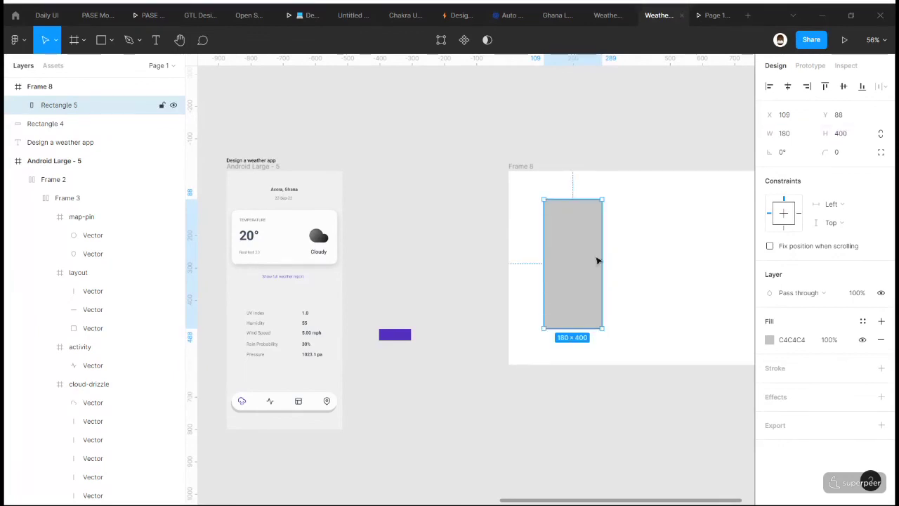
- Change the rectangle's fill to an image, using the exported Android Large - 5 file from the Downloads folder
left_click(770, 339)
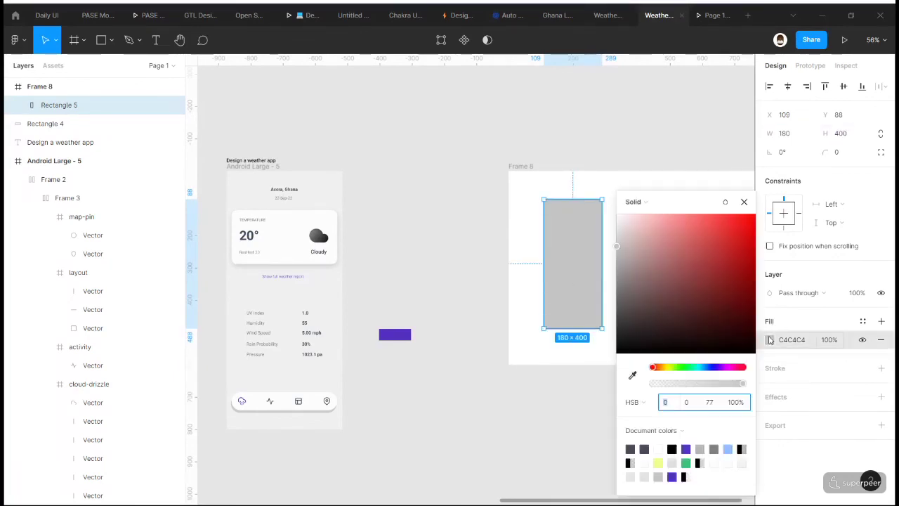
left_click(638, 203)
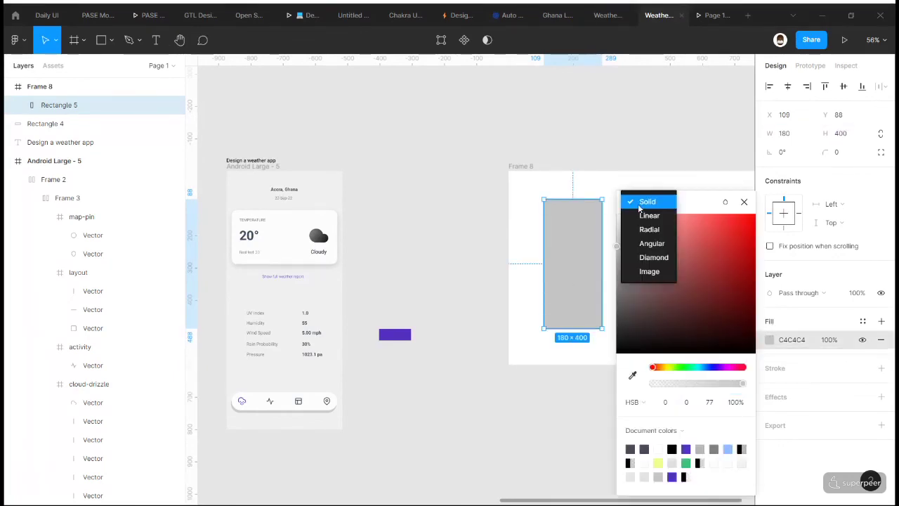
left_click(650, 271)
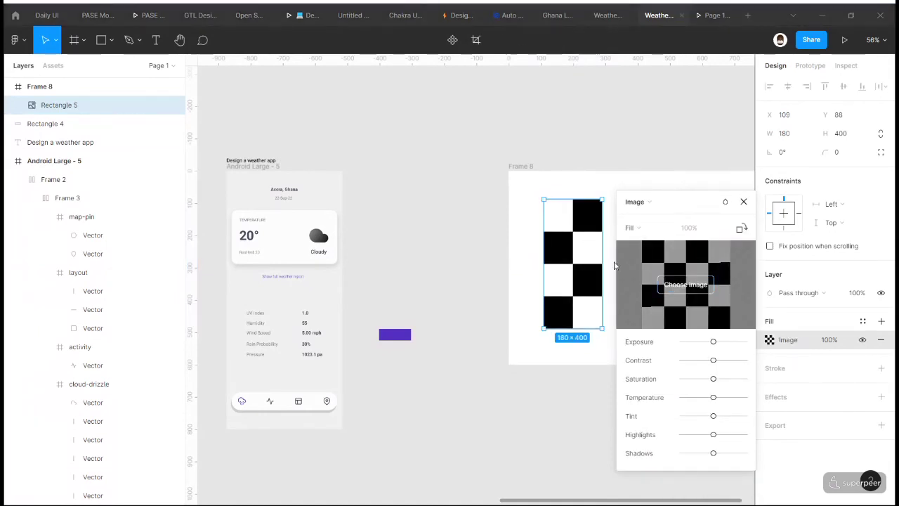
left_click(686, 284)
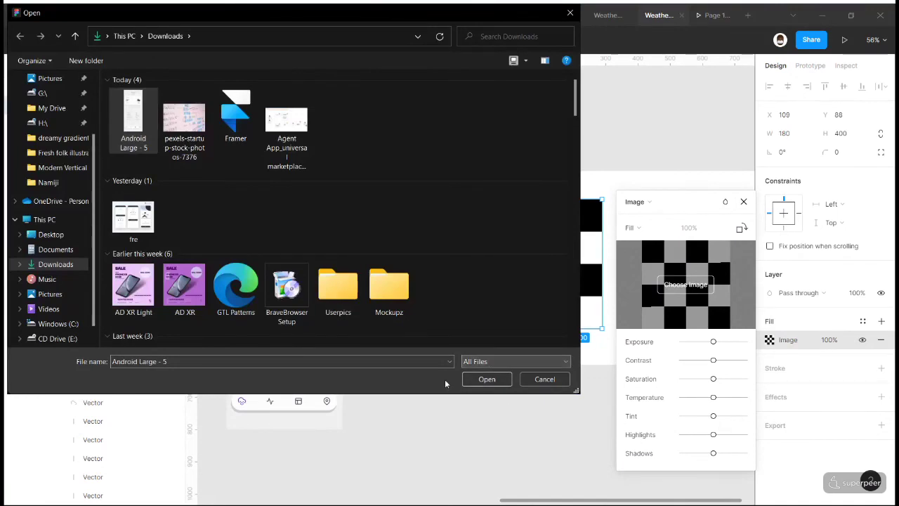
left_click(487, 378)
left_click(744, 201)
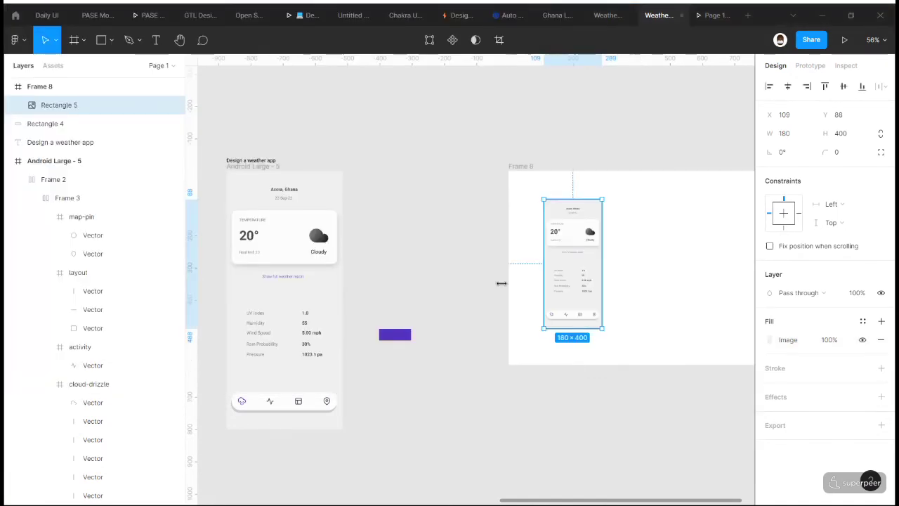
- Set the screenshot rectangle's corner radius to 20, centre it horizontally in the presentation frame, and deselect it
left_click(850, 160)
key("Return")
left_click(787, 86)
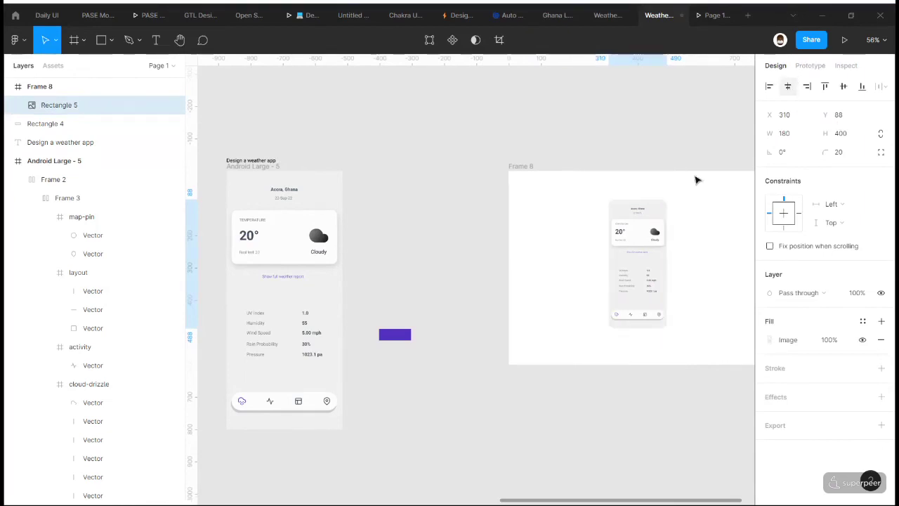
scroll(667, 318, "right", 3)
left_click(647, 323)
scroll(611, 293, "up", 5, "ctrl")
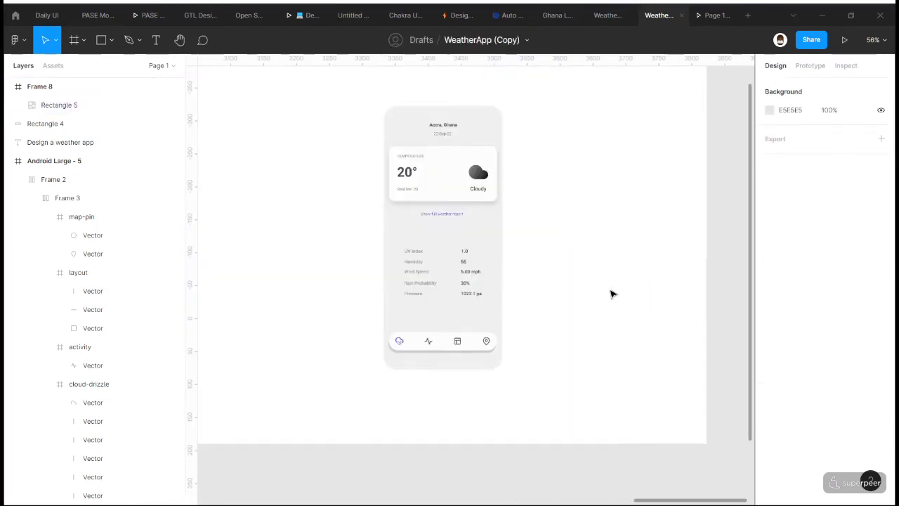
scroll(611, 293, "down", 3, "ctrl")
- Add a grey rectangle about 213 × 234 and an ellipse beside the phone screenshot, plus a second ellipse about 79 × 65 near the frame's right edge
right_click(601, 294)
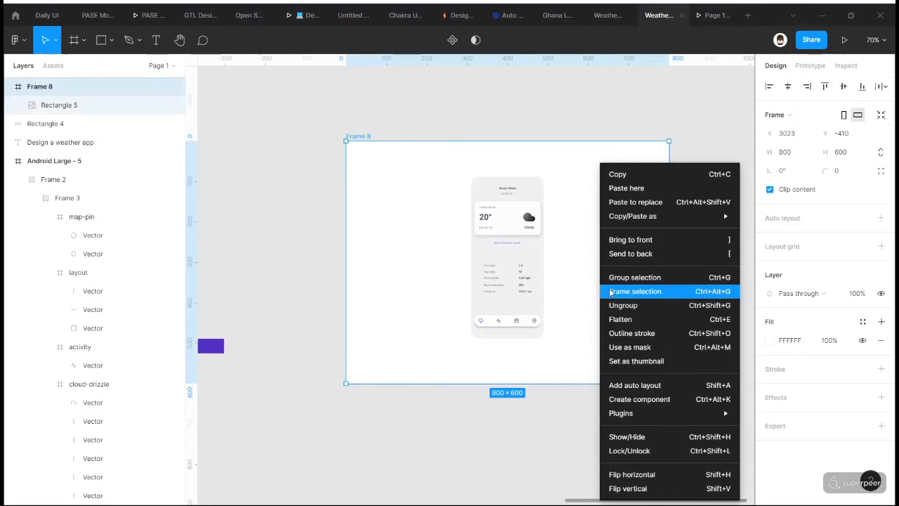
left_click(394, 250)
key("r")
left_click_drag(382, 241, 469, 334)
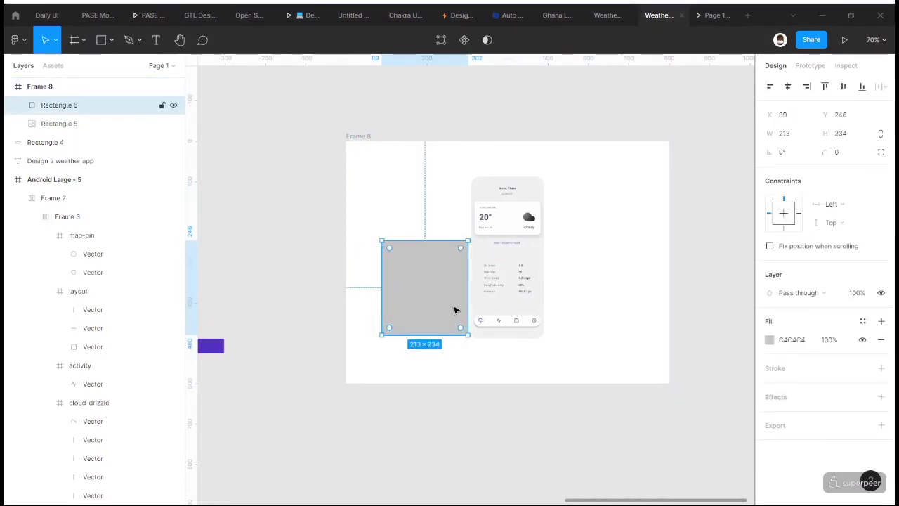
key("o")
mouse_move(431, 222)
left_mouse_down()
mouse_move(402, 201)
mouse_move(541, 248)
mouse_move(637, 262)
left_mouse_up()
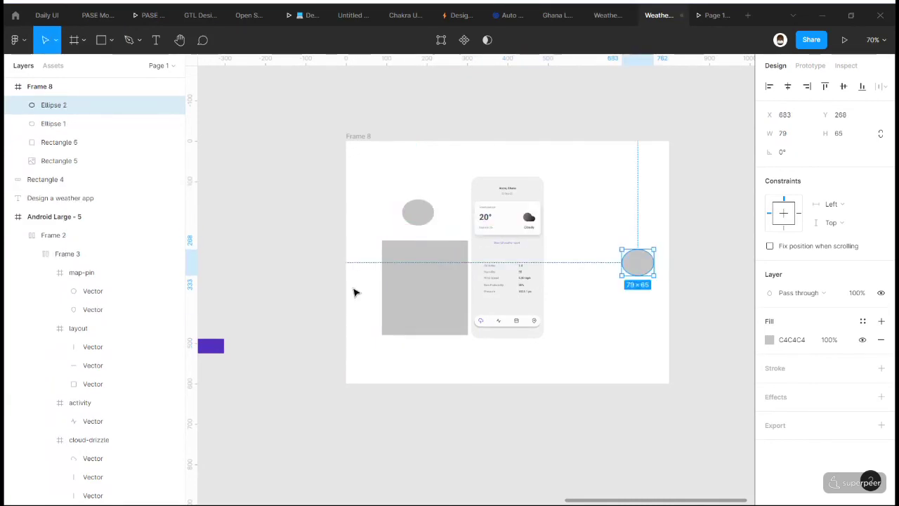
- Move the grey rectangle and the ellipse above it away from the screenshot, and enlarge that ellipse to about 359 × 295
left_click(396, 283)
left_click(415, 222, "shift")
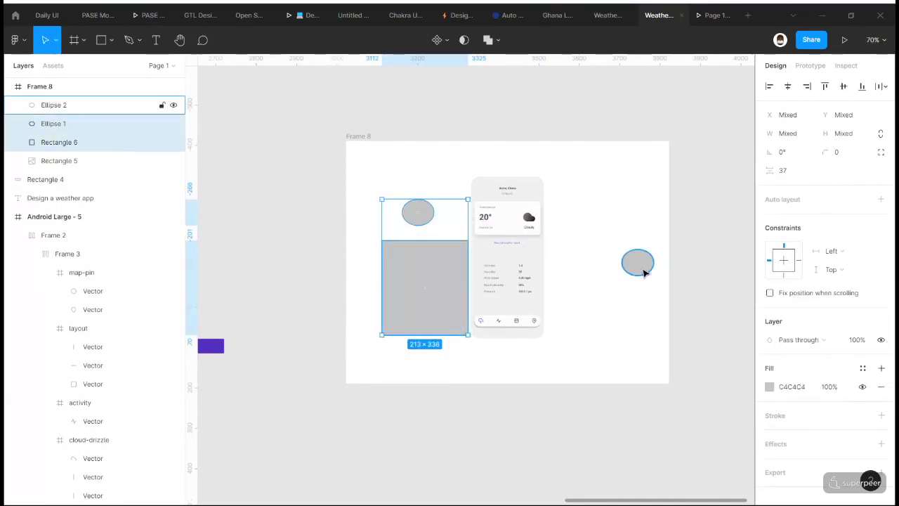
left_click_drag(435, 289, 425, 289)
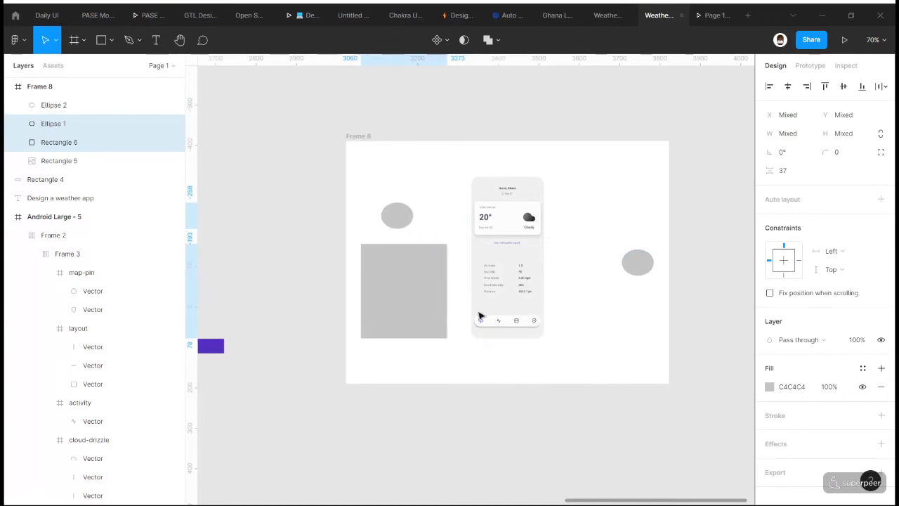
left_click(513, 385)
left_click(413, 310)
left_click(412, 235)
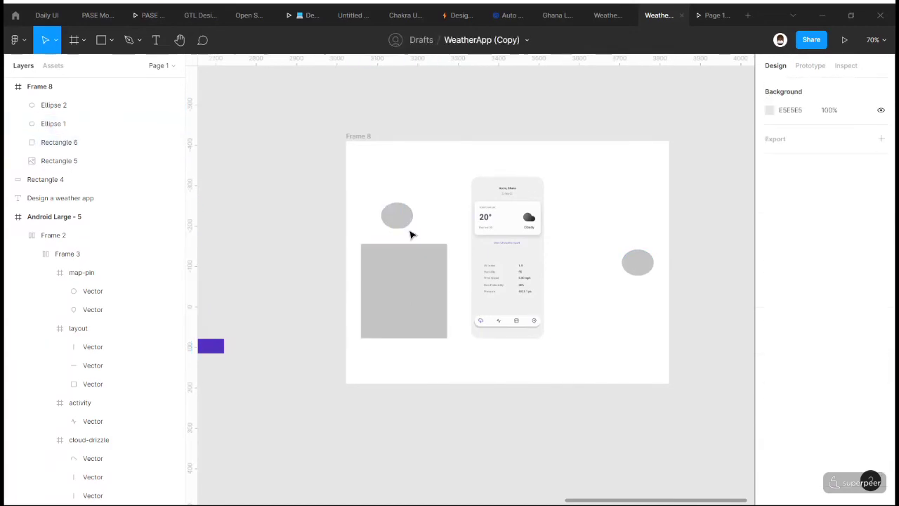
left_click(400, 225)
left_click_drag(401, 226, 420, 320)
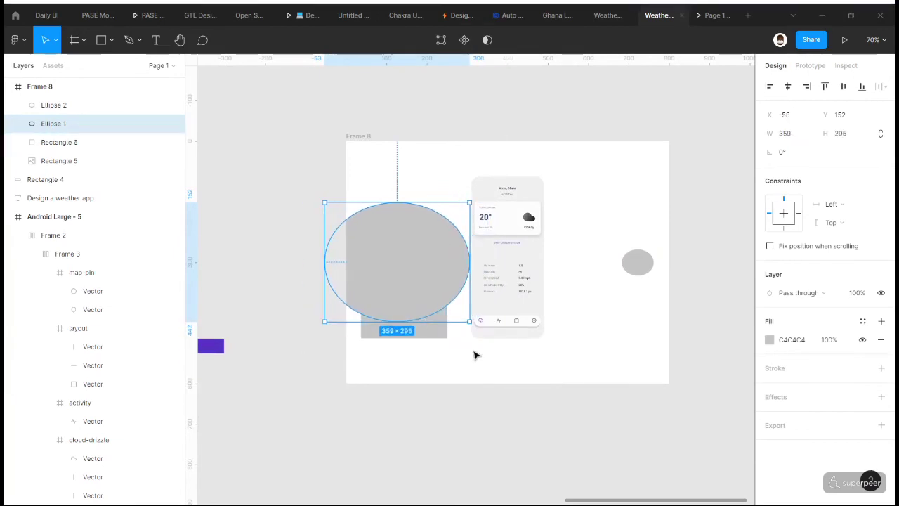
- Fill the large ellipse and the overlapping rectangle with magenta D300E5, using saturation 100 and brightness 90
left_click(442, 337)
left_click(455, 239, "shift")
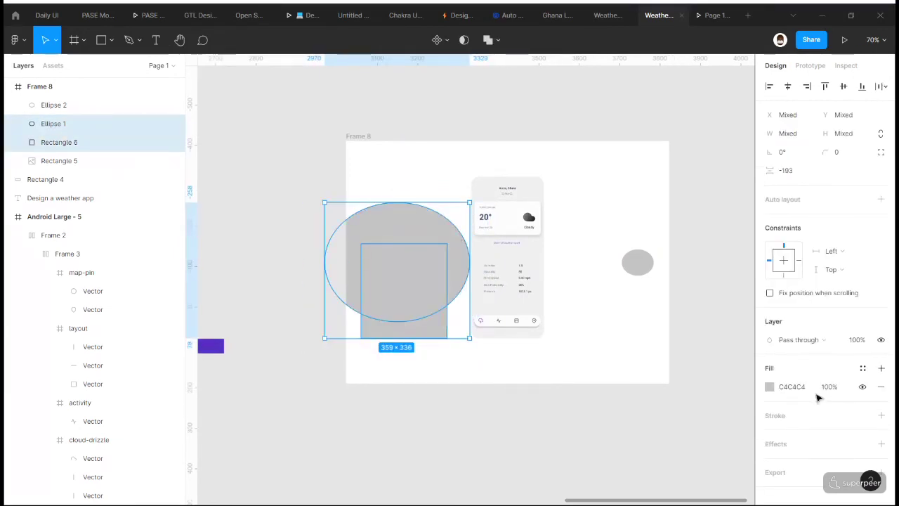
left_click(769, 387)
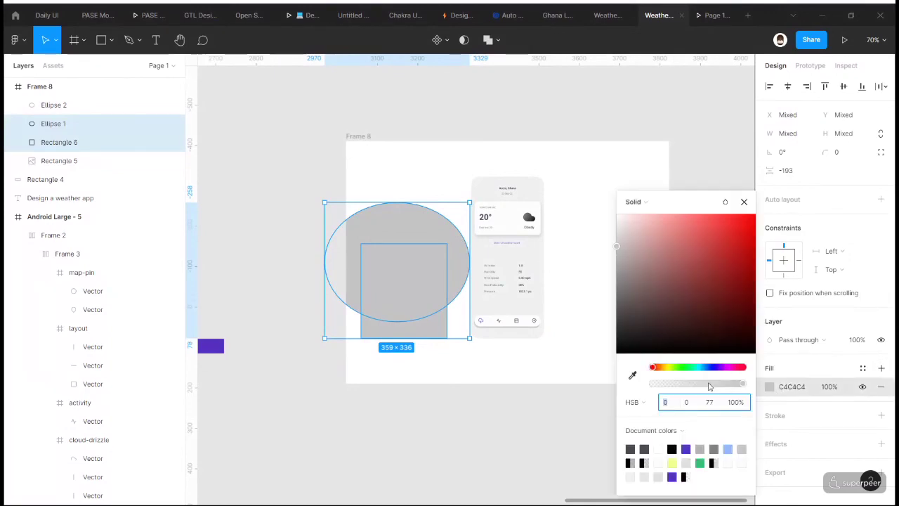
left_click(698, 368)
left_click(700, 402)
type("100")
key("Return")
left_click(711, 403)
type("90")
key("Return")
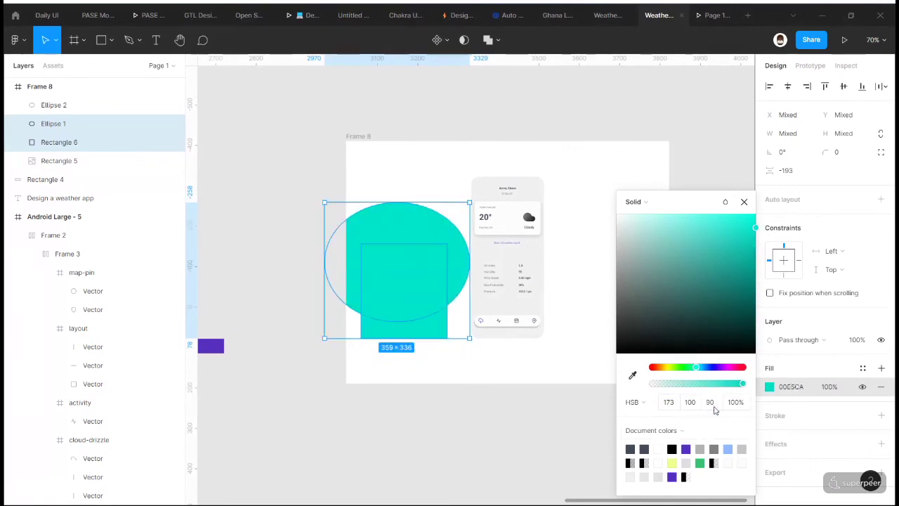
left_click_drag(696, 368, 730, 372)
left_click(744, 202)
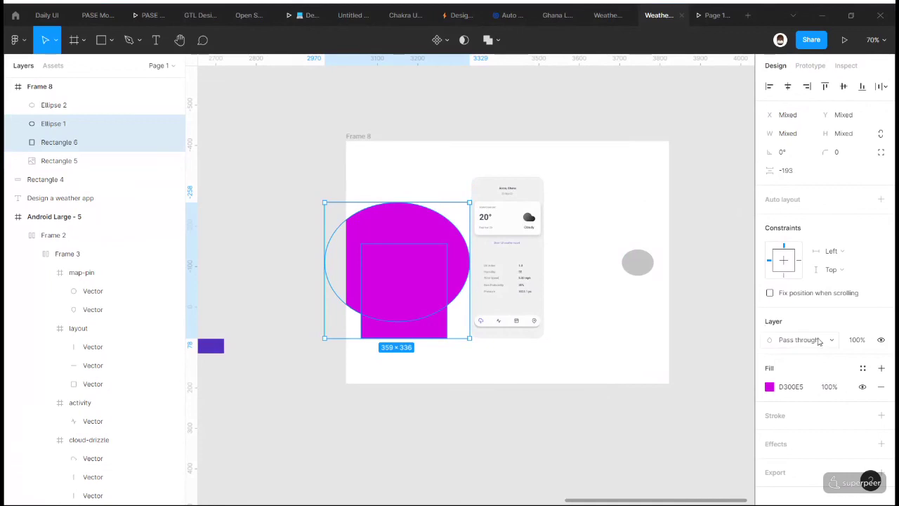
- Apply a layer blur of about 159 to the magenta ellipse and rectangle
left_click(882, 443)
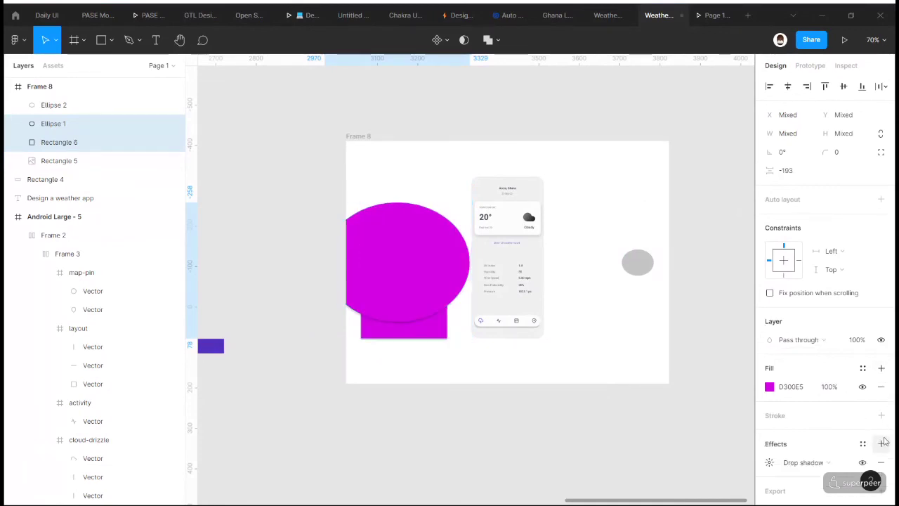
left_click(798, 462)
left_click(815, 474)
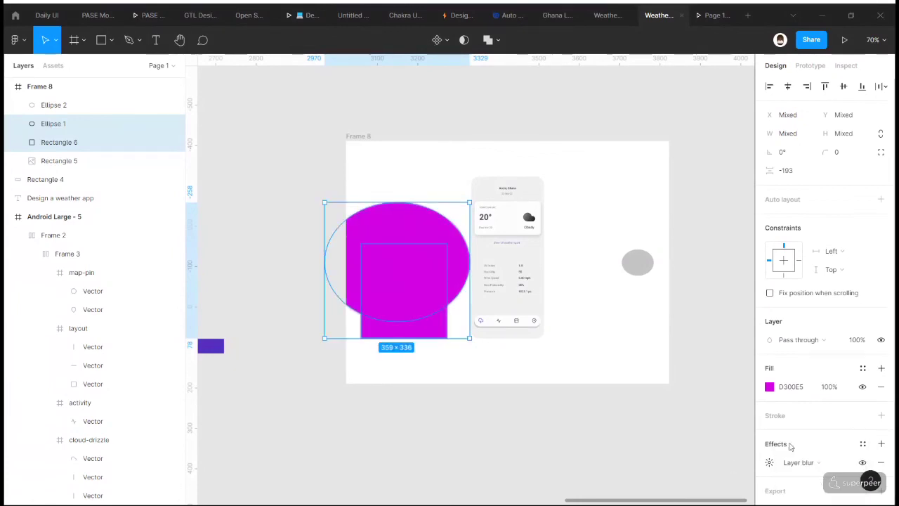
left_click(769, 463)
type("100")
key("Return")
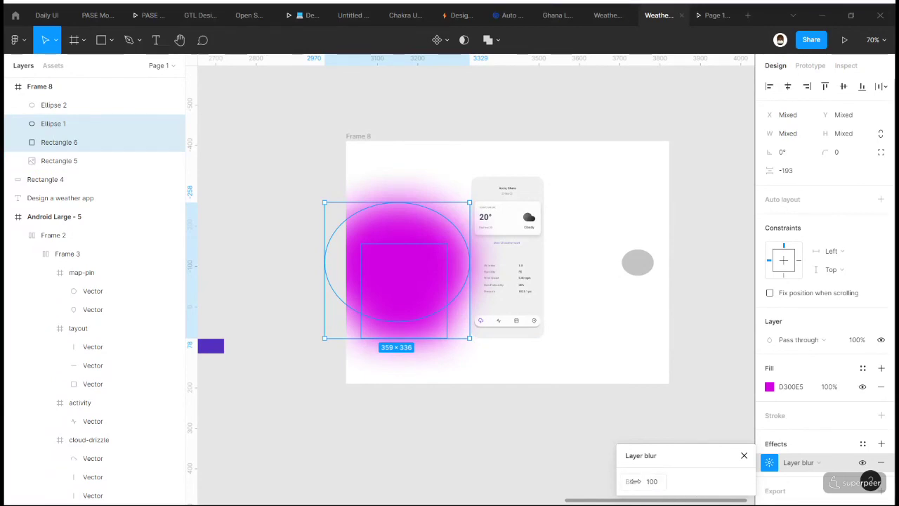
left_click_drag(634, 481, 422, 446)
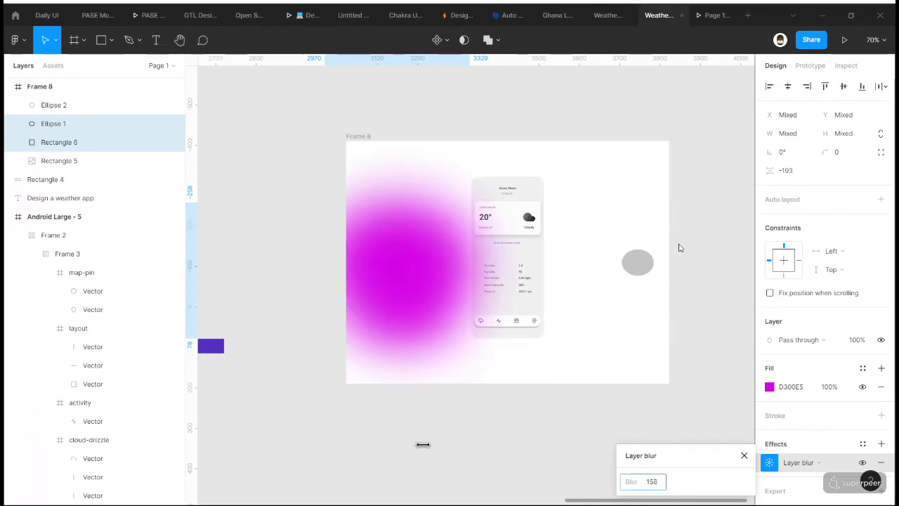
- Lower the blurred shapes' fill opacity to 20% and move them into the lower-left corner of the presentation frame
left_click(838, 387)
type("30")
key("Return")
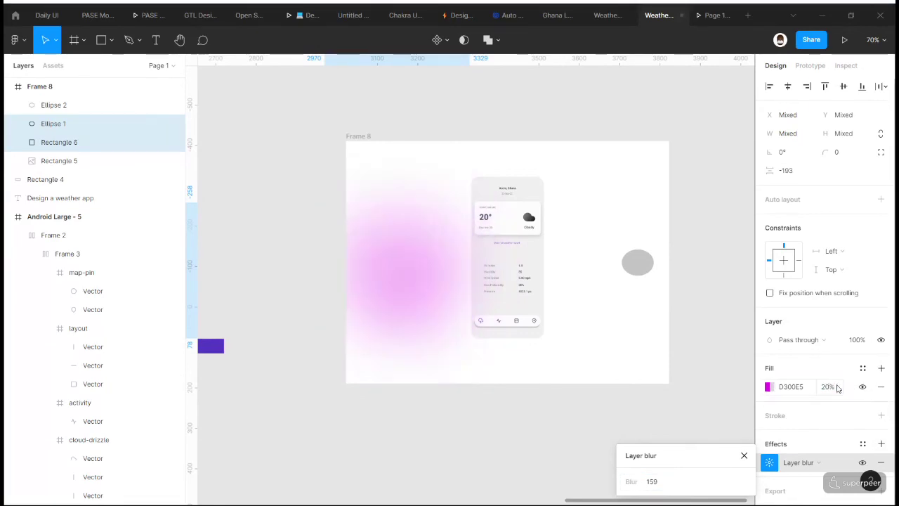
left_click(534, 398)
left_click_drag(393, 263, 389, 341)
left_click(395, 201)
left_click(411, 317, "shift")
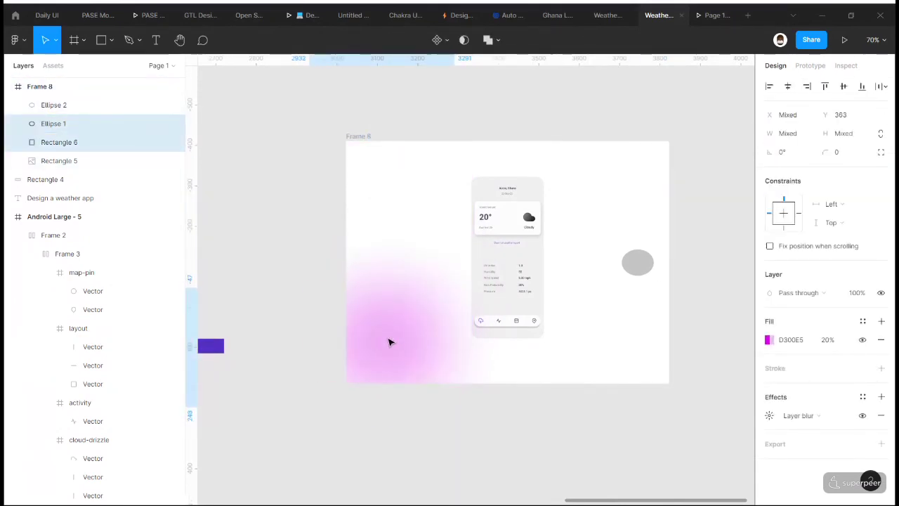
- Stretch the small grey ellipse near the frame's right edge to about 86 × 309
left_click(694, 255)
left_click(646, 262)
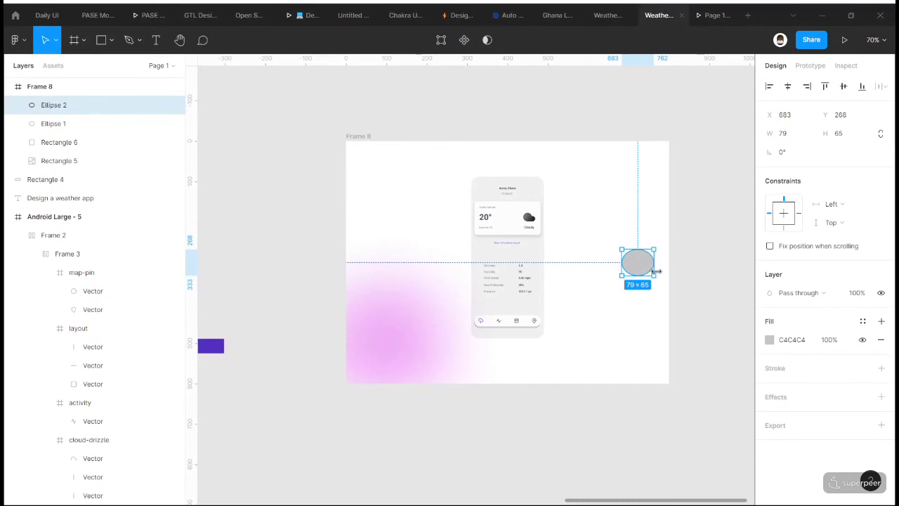
left_click_drag(654, 274, 657, 377)
- Add an inner shadow effect to the tall grey ellipse and set its X offset to 23 and Y offset to 40
left_click(881, 397)
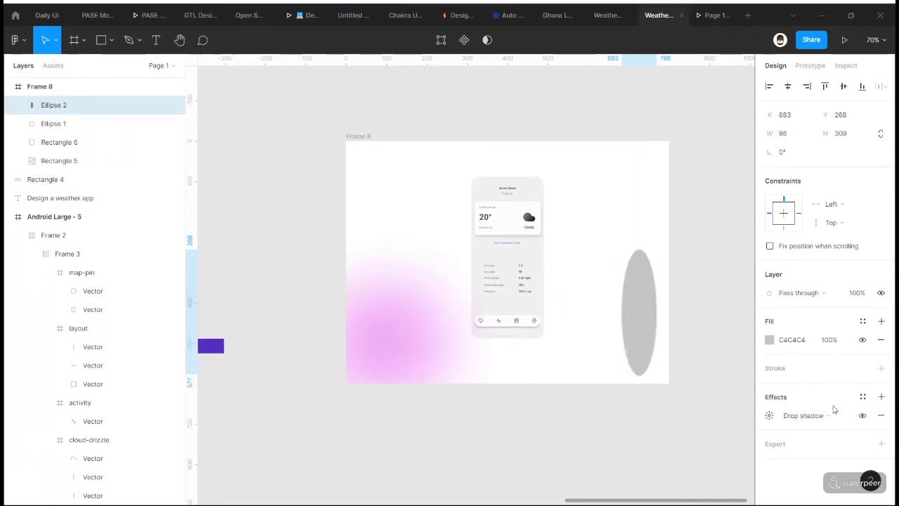
left_click(832, 414)
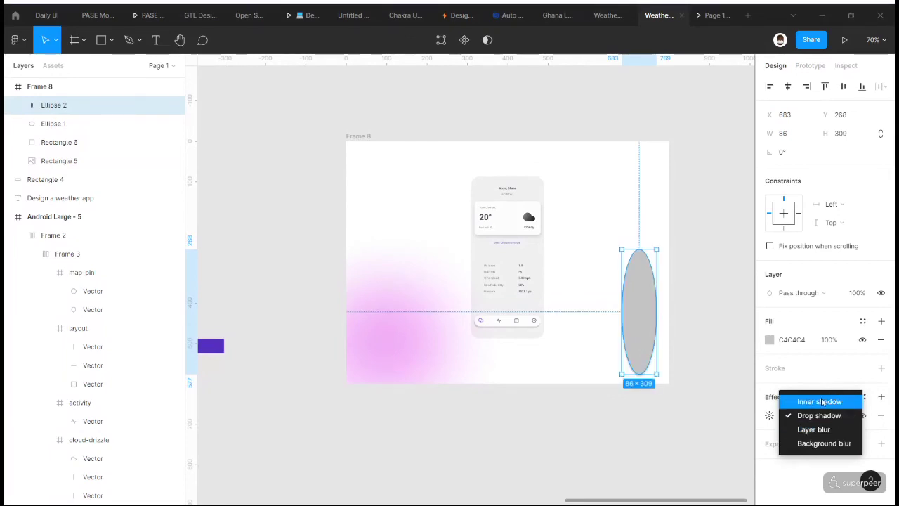
left_click(822, 401)
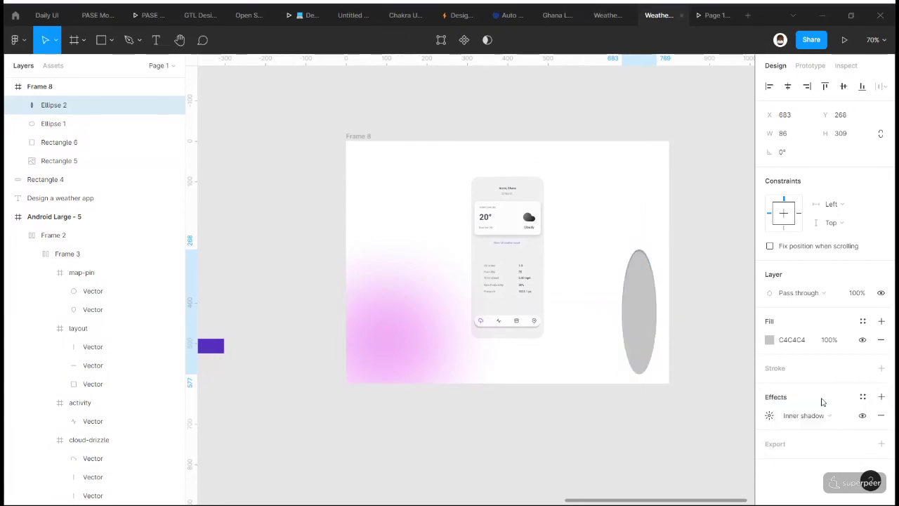
left_click(769, 415)
type("2")
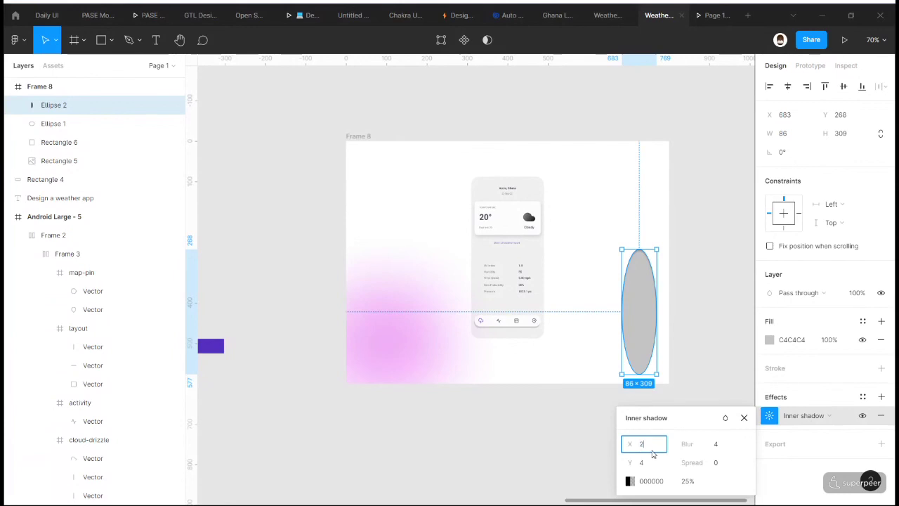
type("3")
key("Return")
left_click(653, 452)
type("2343")
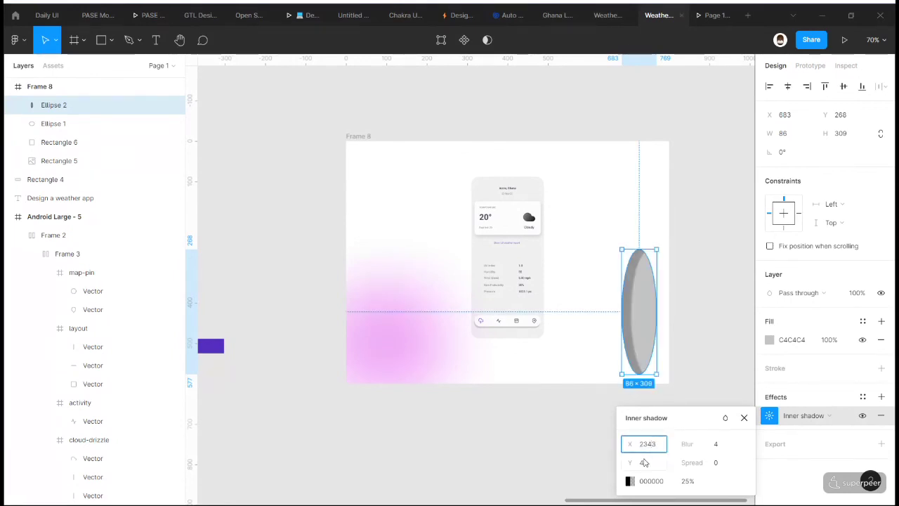
left_click(645, 462)
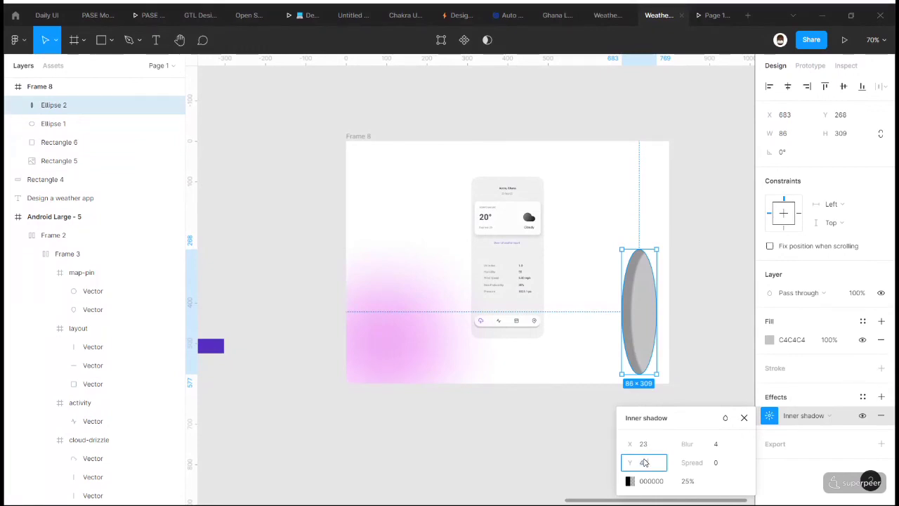
type("0")
- Try a stronger blur on the ellipse's inner shadow and undo it
left_click(720, 443)
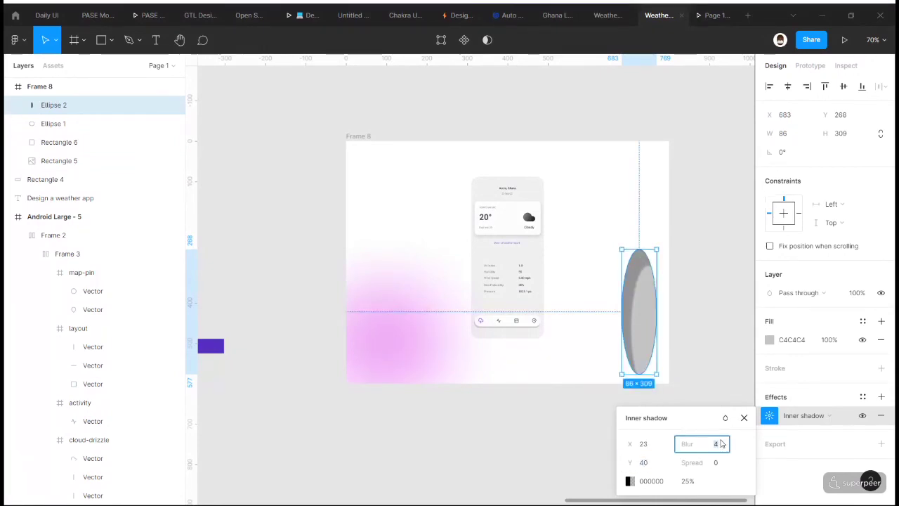
key("Return")
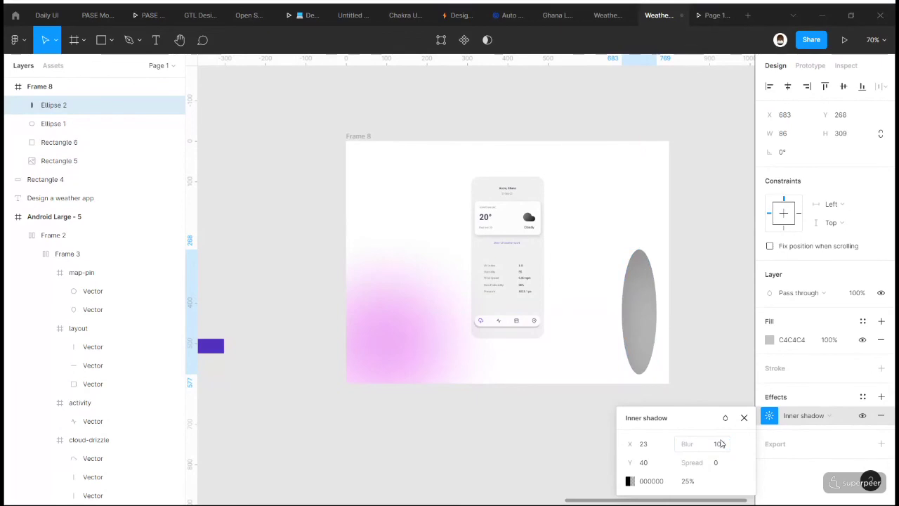
key("ctrl+z")
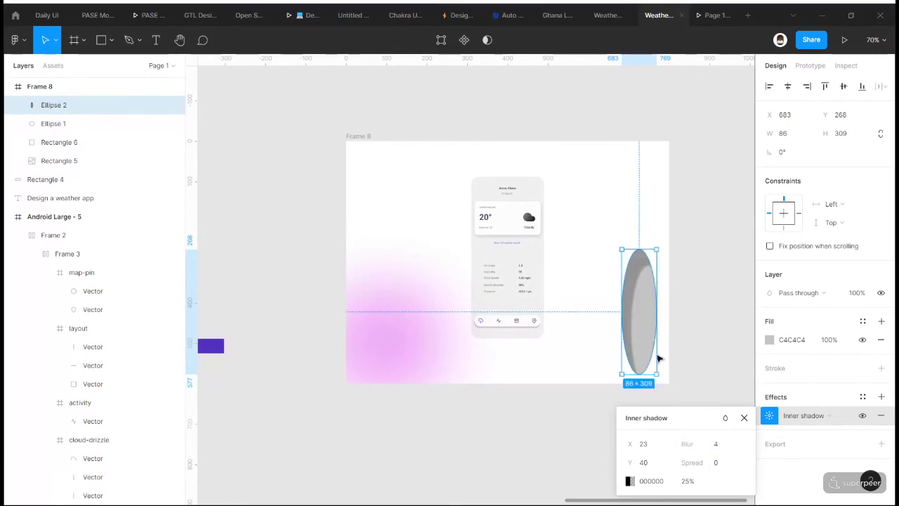
- Set the inner shadow's opacity to 90% and move the ellipse partly past the frame's right edge, to about X 757, Y 333
left_click(688, 481)
key("Return")
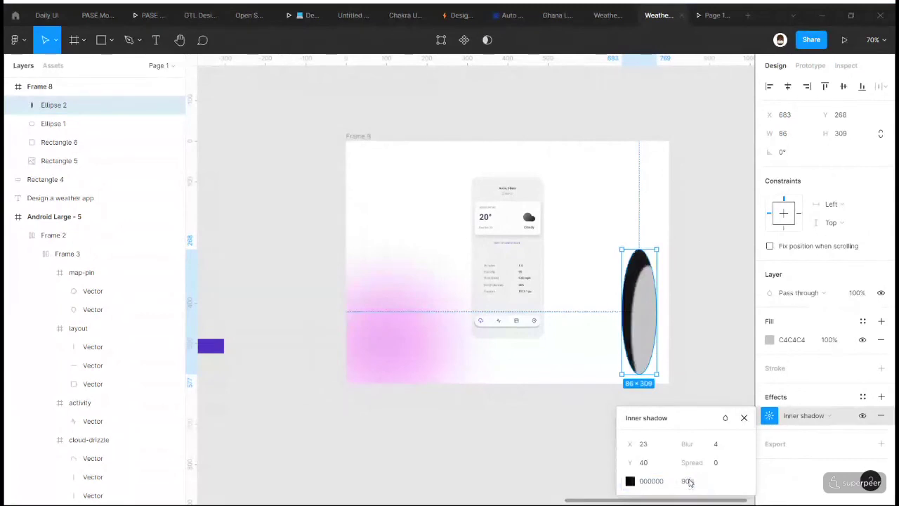
left_click_drag(634, 328, 665, 356)
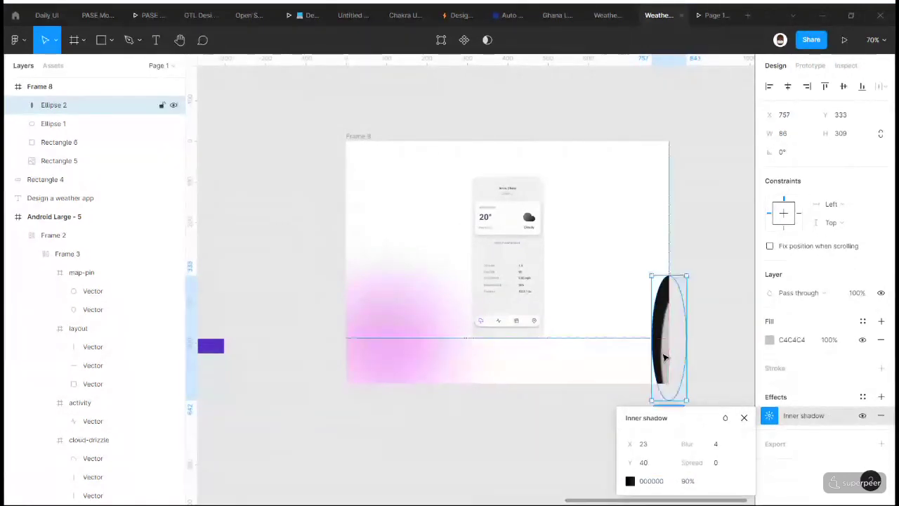
left_click(733, 307)
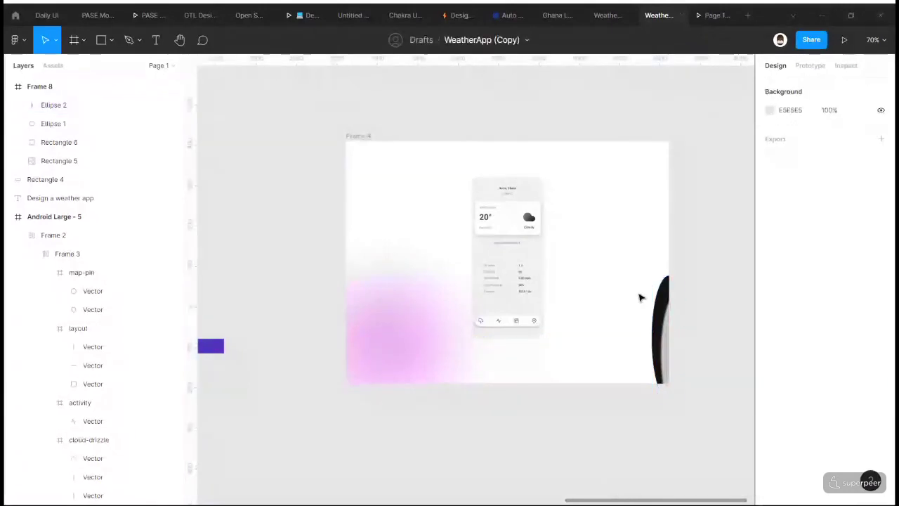
- Shorten the ellipse from its upper edge to a height of about 216
left_click(659, 320)
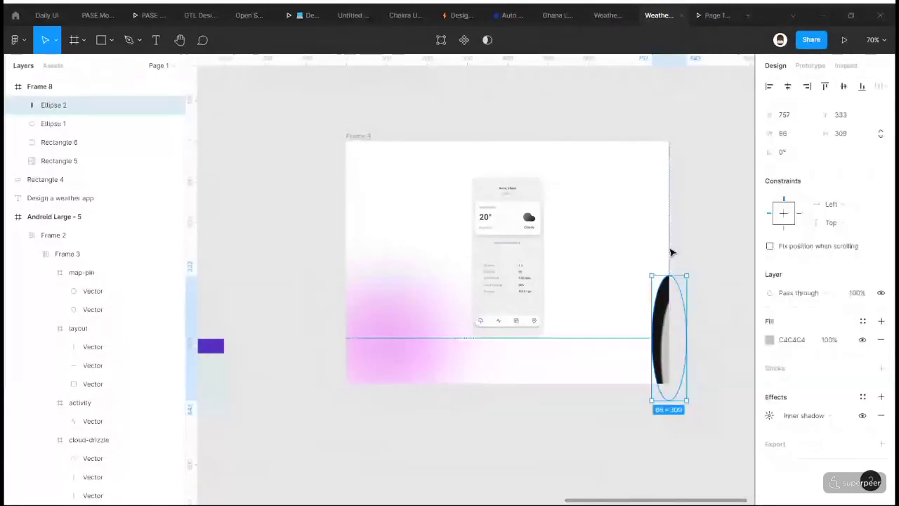
left_click_drag(665, 275, 671, 313)
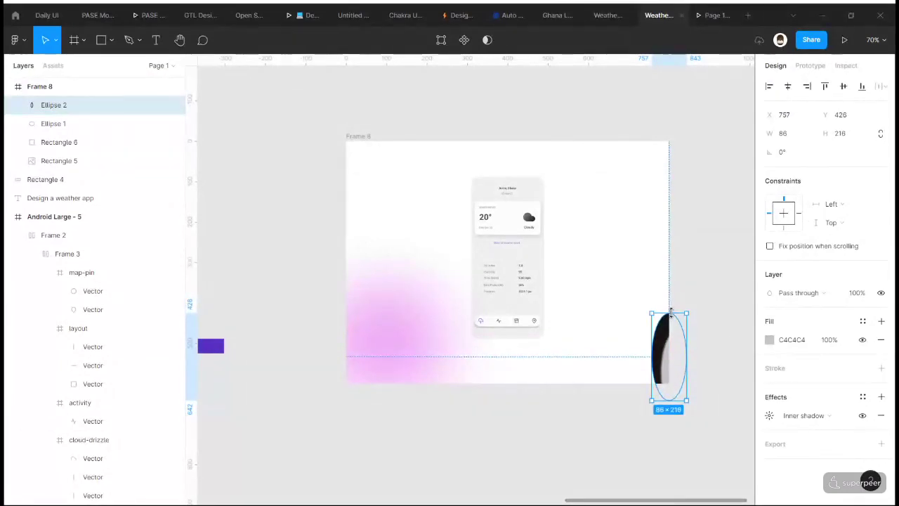
left_click(694, 287)
- Enlarge the weather app screen image proportionally and place it near the middle so it fills most of the frame's height
left_click(538, 278)
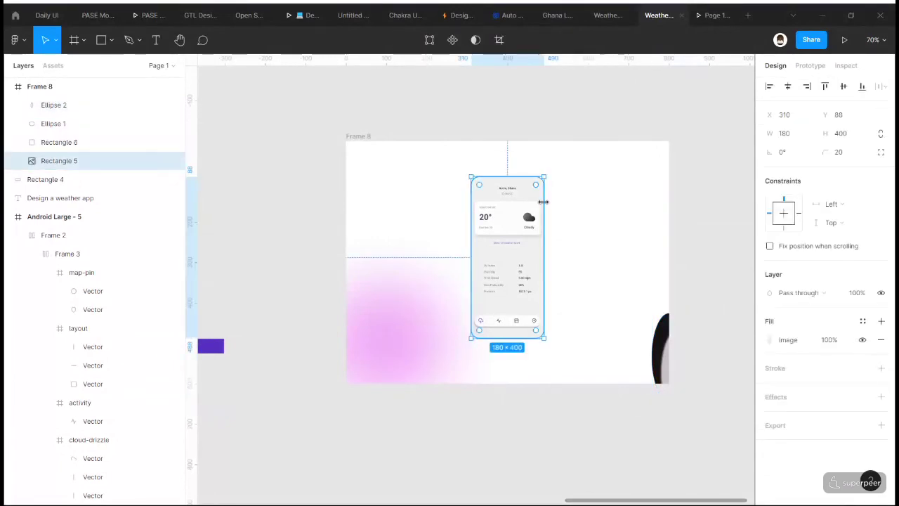
left_click_drag(543, 202, 528, 240)
left_click(723, 251)
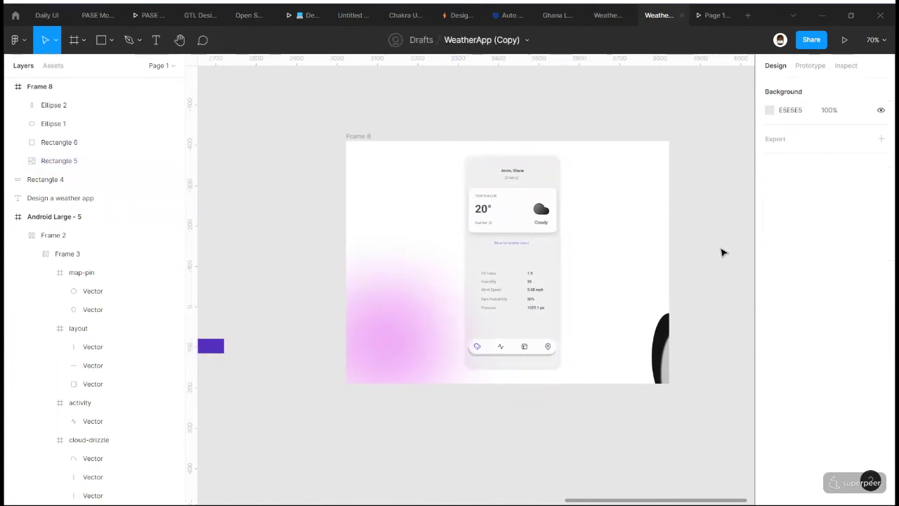
- Add a layer blur of 20 to the shadowed ellipse at the frame's right edge
scroll(654, 380, "up", 5)
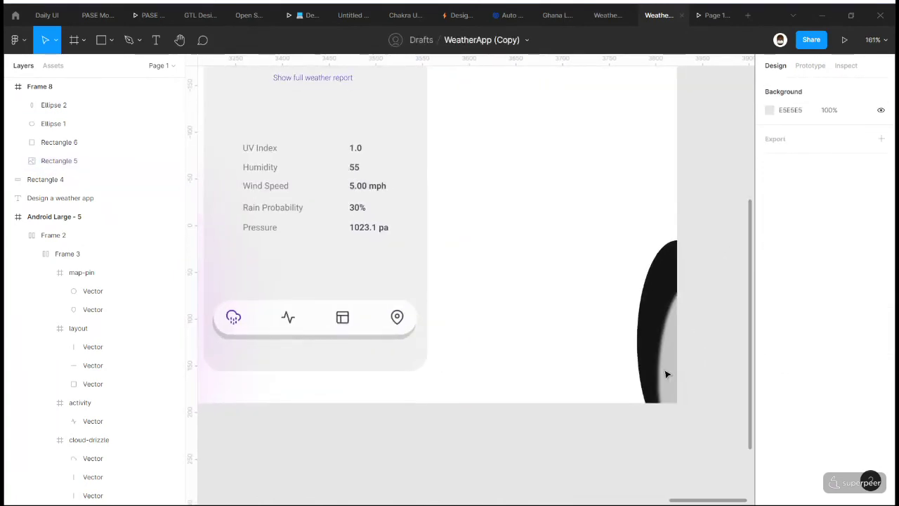
left_click(667, 372)
left_click(881, 396)
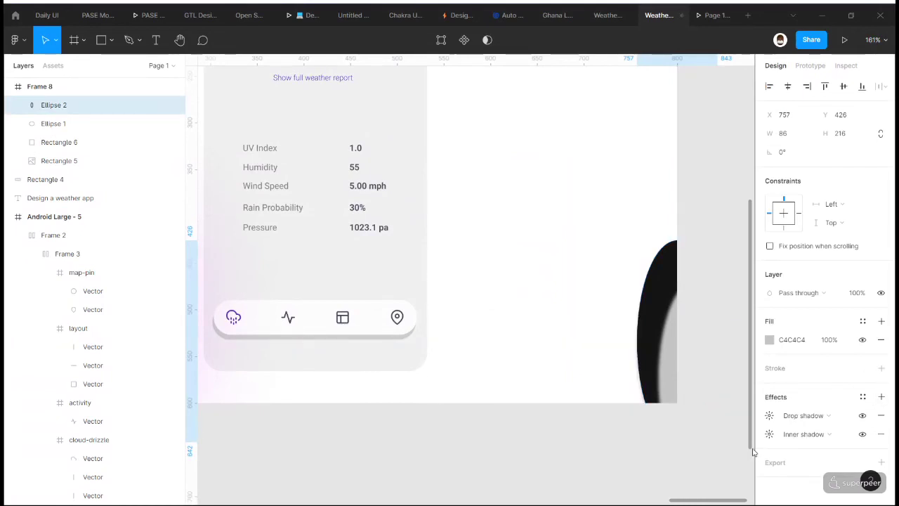
left_click(807, 417)
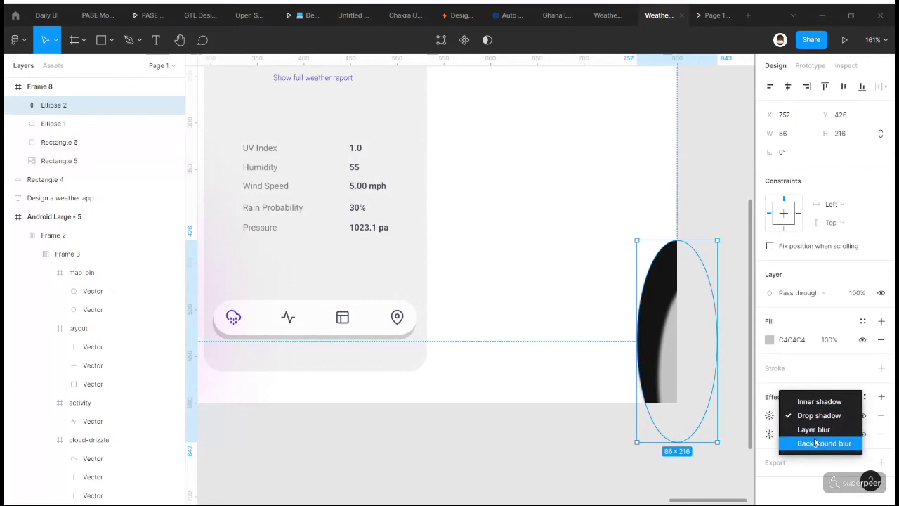
left_click(815, 429)
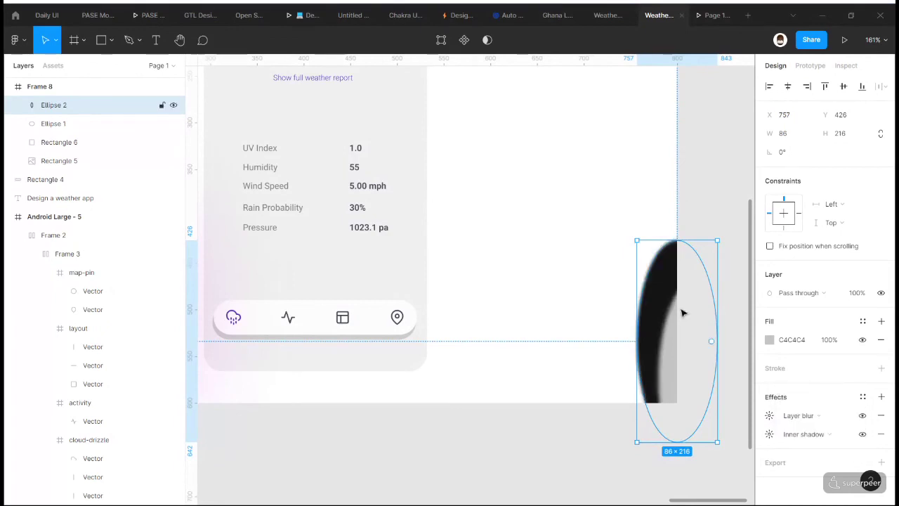
left_click(768, 415)
type("2")
key("BackSpace")
type("40")
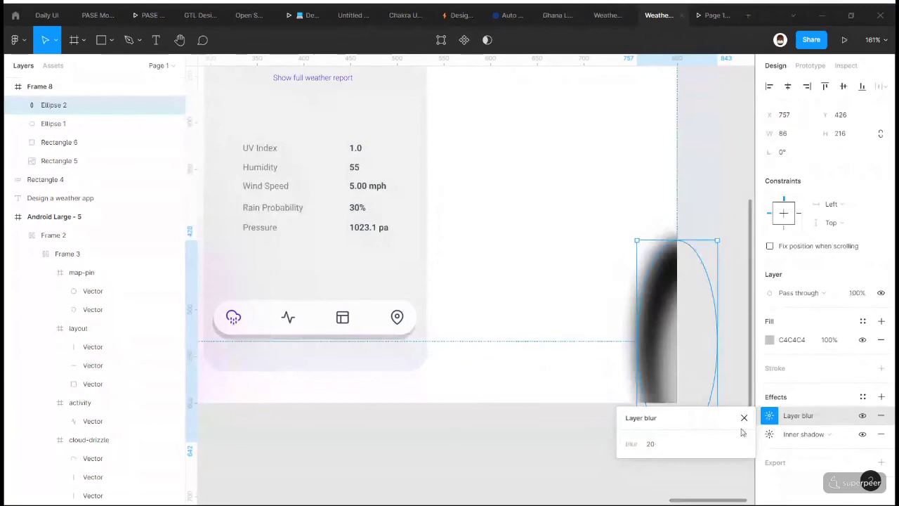
left_click(688, 424)
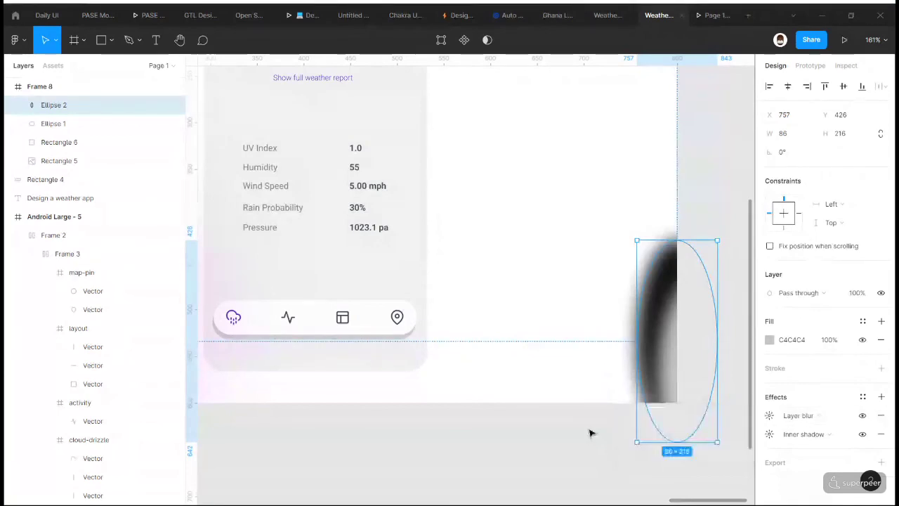
- Try the light yellow-green EFFF8D as the ellipse's fill and undo it
left_click(770, 339)
left_click(658, 463)
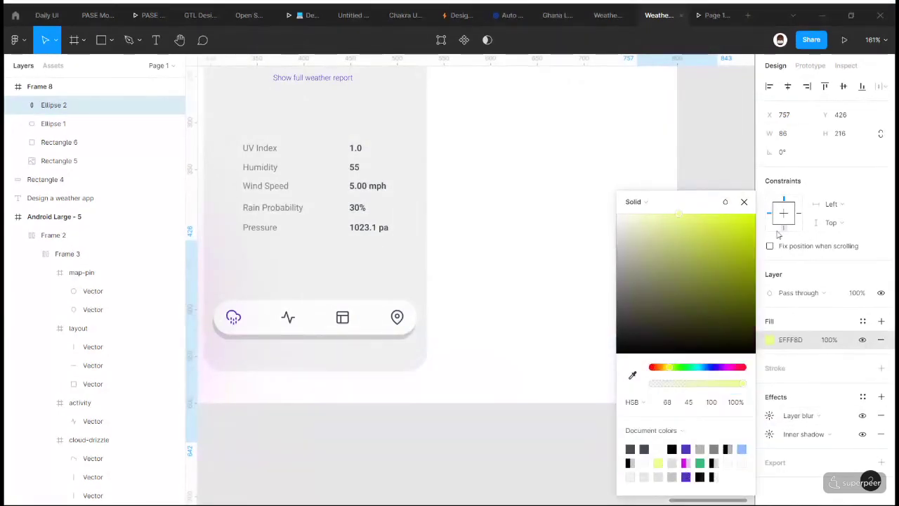
left_click(744, 202)
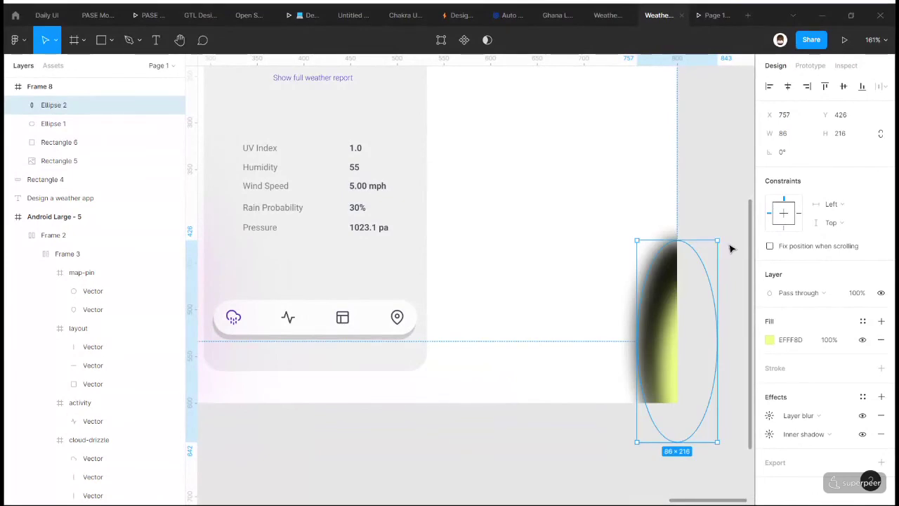
key("ctrl+z")
- Change the ellipse's inner shadow colour to the document's magenta D300E5 at 20% opacity
left_click(815, 434)
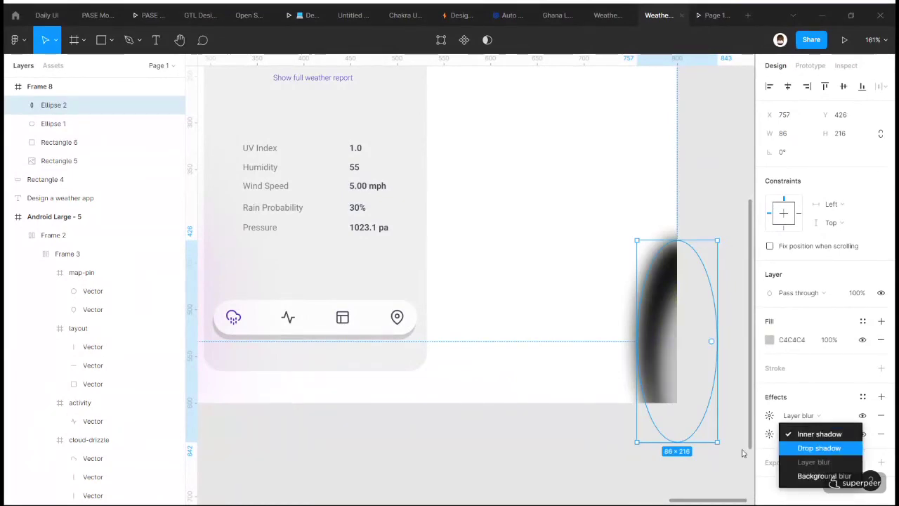
left_click(819, 434)
left_click(769, 435)
left_click(688, 482)
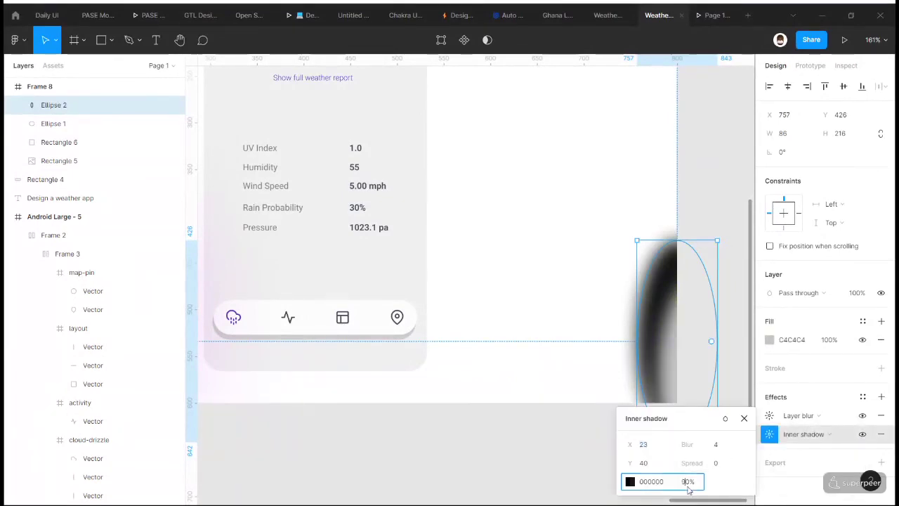
left_click(630, 481)
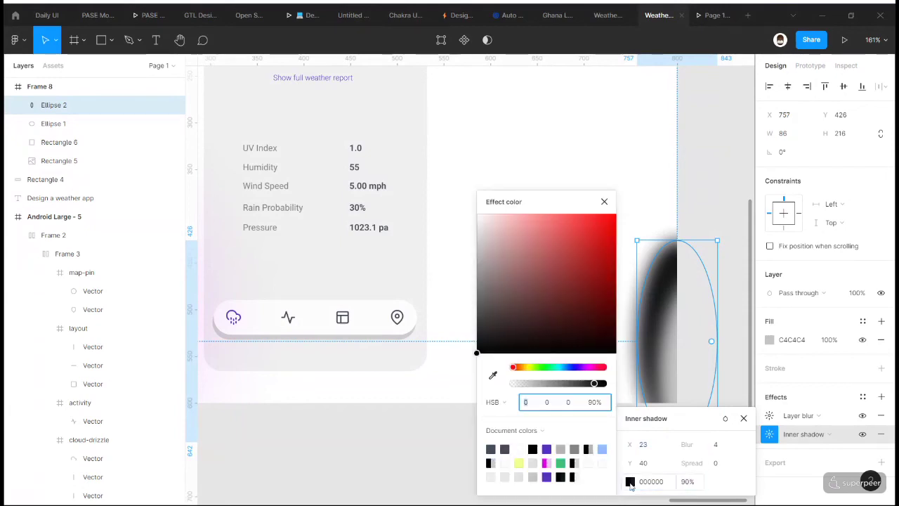
left_click(546, 463)
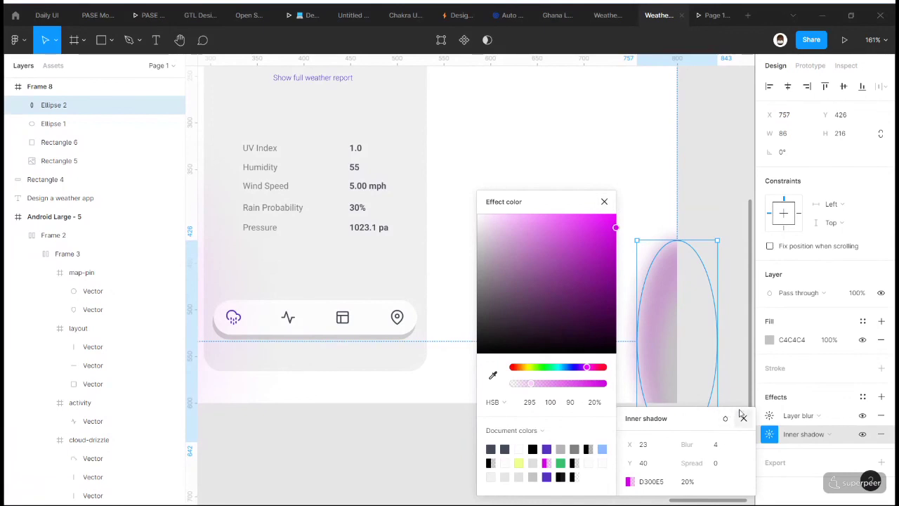
left_click(744, 418)
- Fill the ellipse with purple 552EC2 sampled from the small rectangle beside the presentation frame
scroll(560, 275, "down", 8)
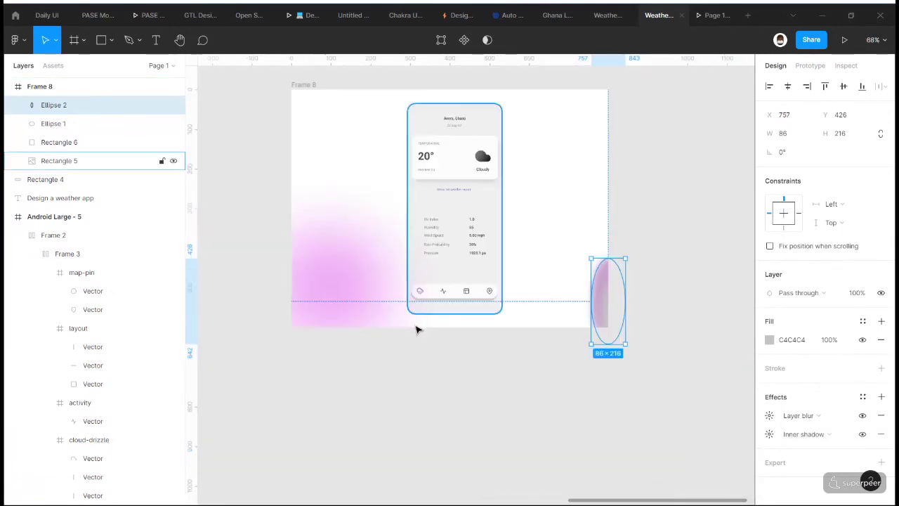
key("i")
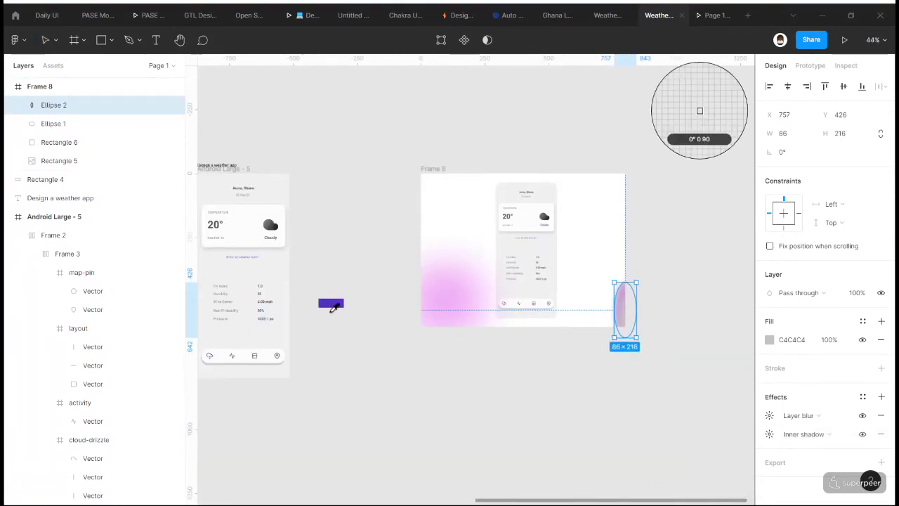
left_click(330, 302)
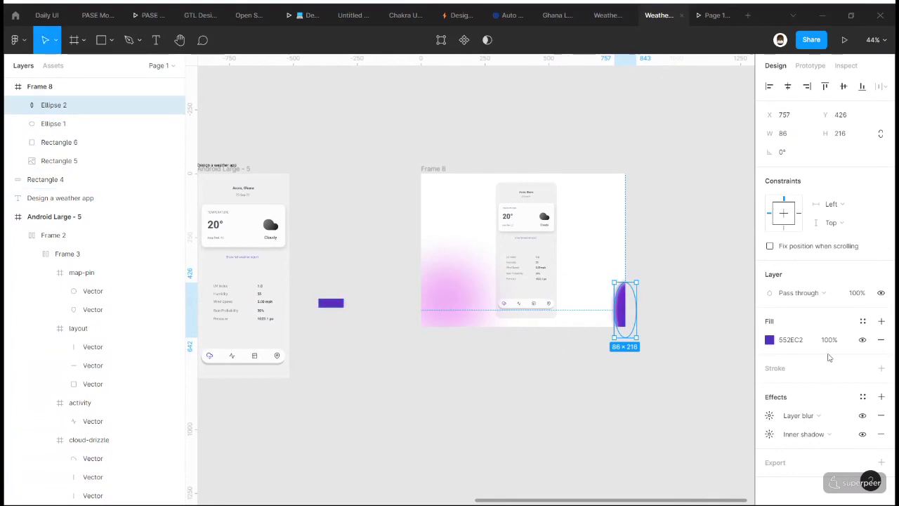
- Set the ellipse's inner shadow colour to the small rectangle's purple 552EC2 at 100% opacity and deselect the ellipse
left_click(770, 434)
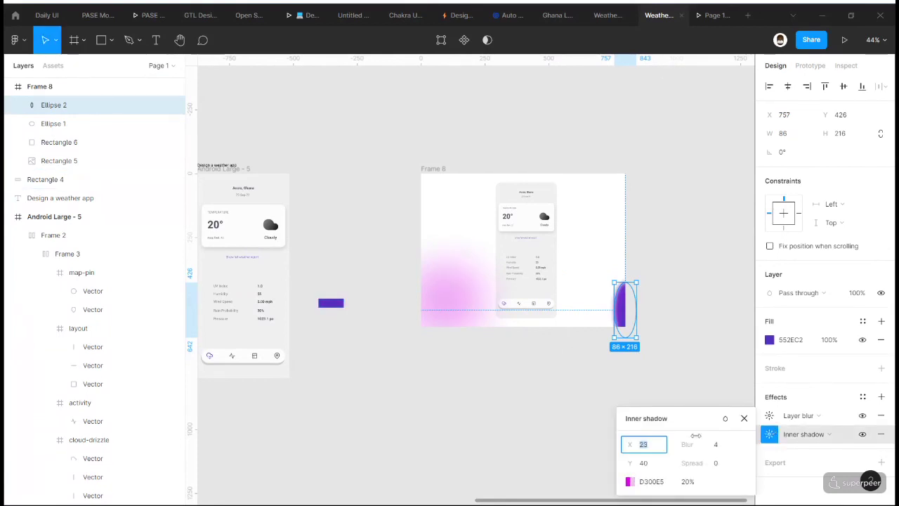
left_click(630, 481)
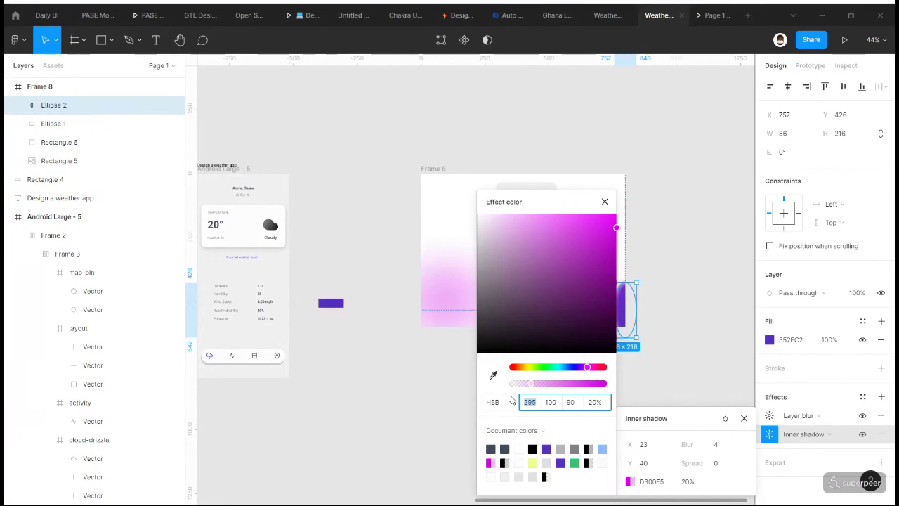
left_click(494, 374)
left_click(331, 303)
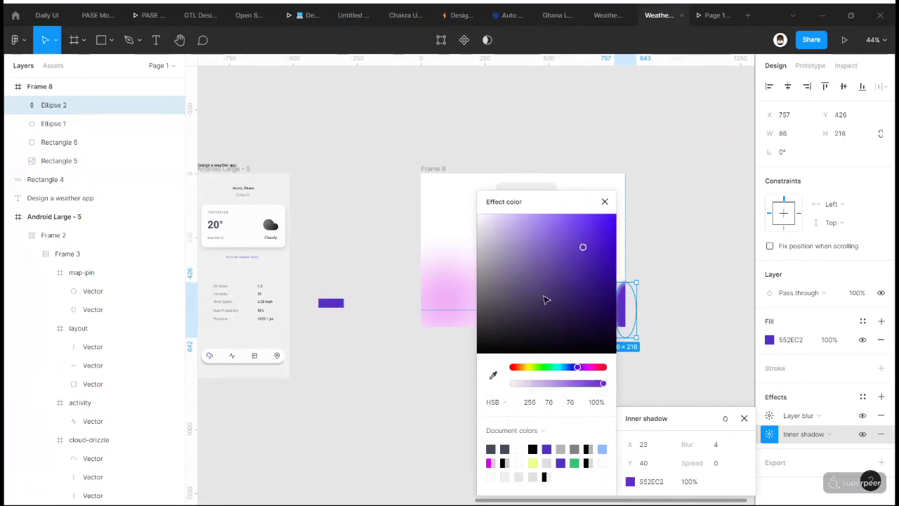
left_click(608, 203)
left_click(668, 320)
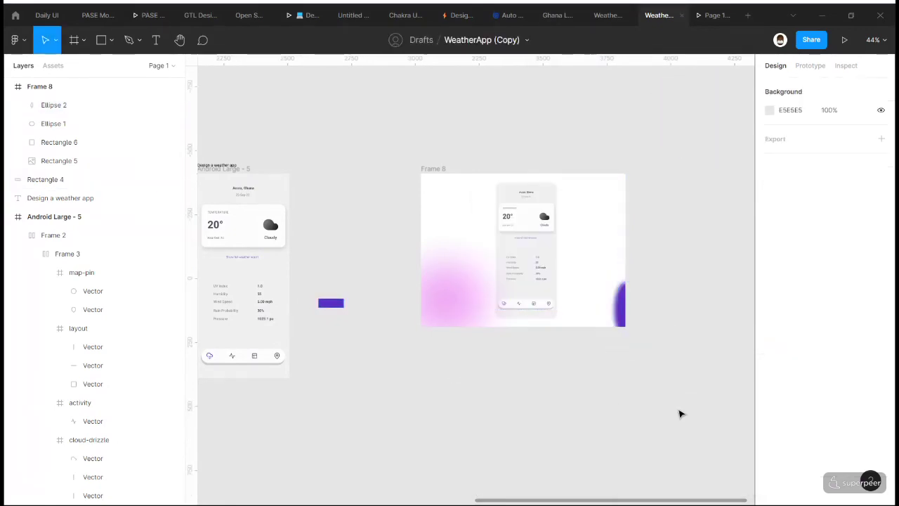
- Set the purple ellipse's fill opacity to 40% and widen it towards the phone mockup to about 107 px
left_click(629, 321)
left_click(830, 340)
type("40")
key("Return")
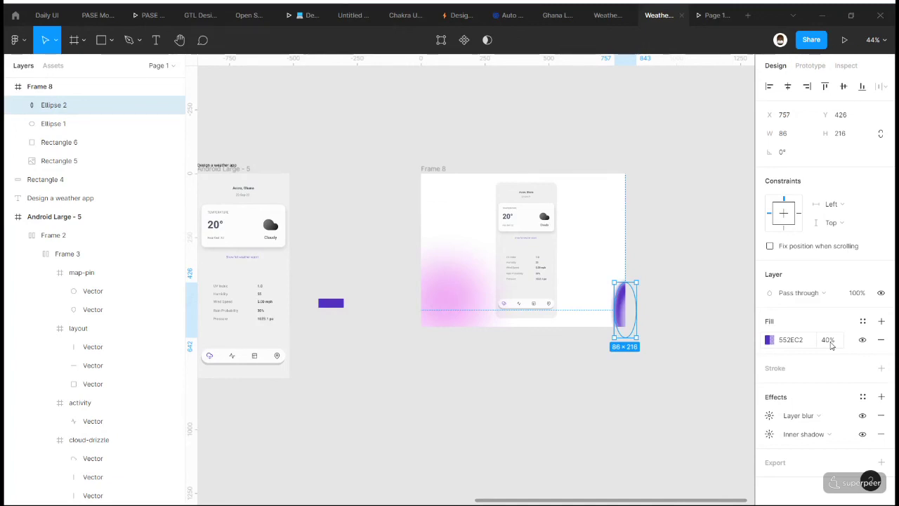
left_click_drag(614, 308, 608, 308)
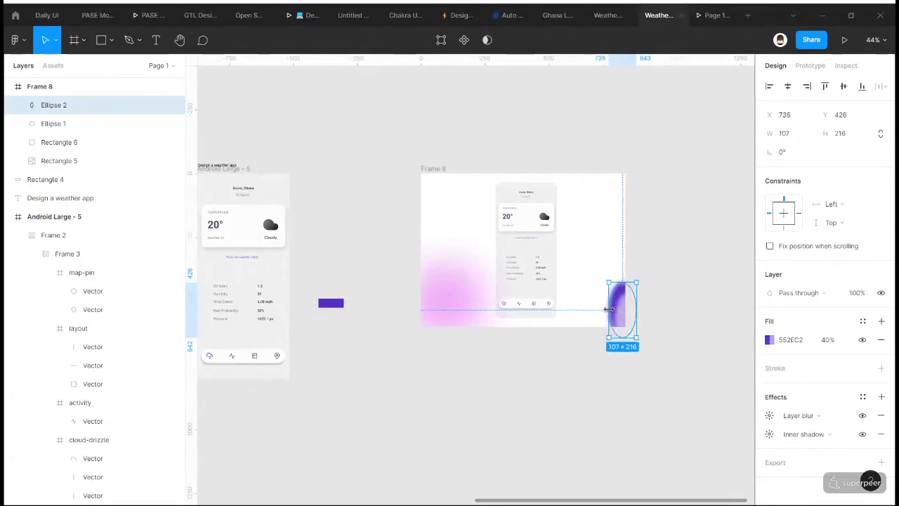
- Reduce the purple ellipse's fill opacity to 10% and lower the opacity of its inner shadow
left_click(829, 339)
type("10")
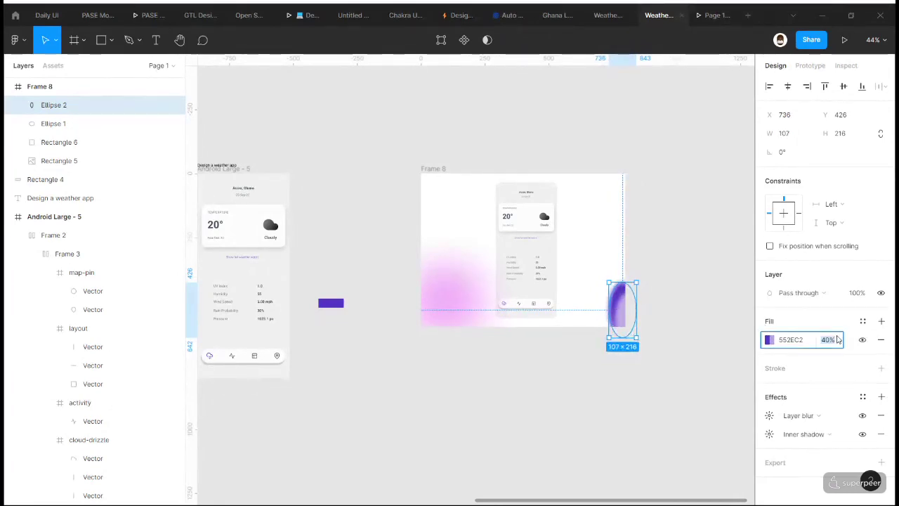
key("Return")
left_click(769, 435)
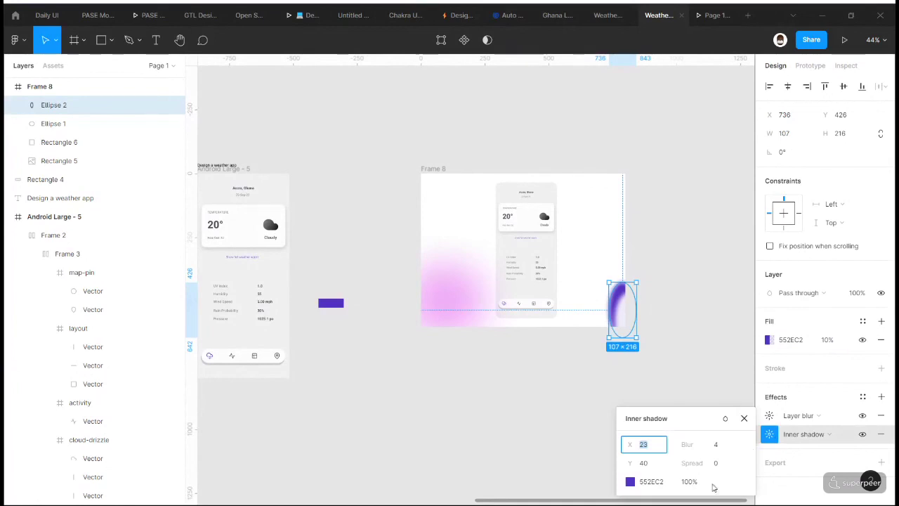
left_click(597, 365)
- Try to widen the purple ellipse into a circle at the presentation frame's lower corner
scroll(482, 235, "up", 2)
left_click(653, 326)
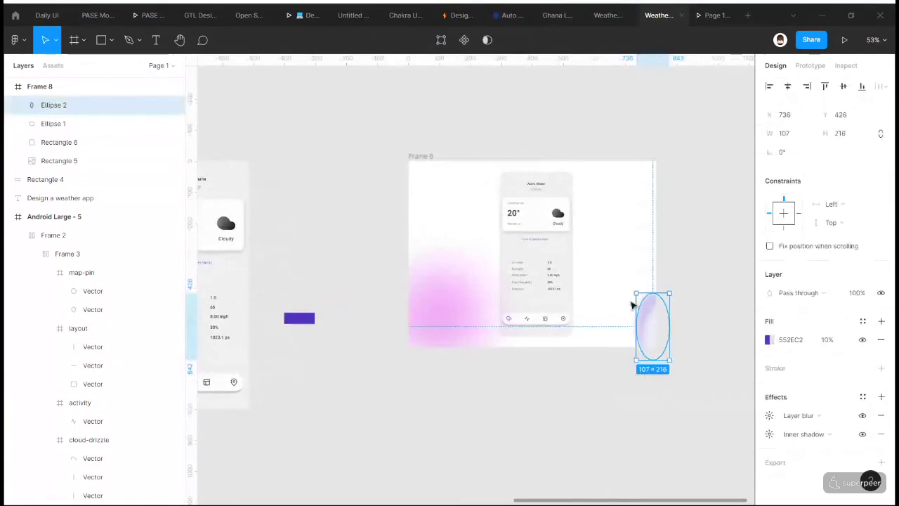
left_click_drag(637, 303, 602, 251)
left_click(754, 214)
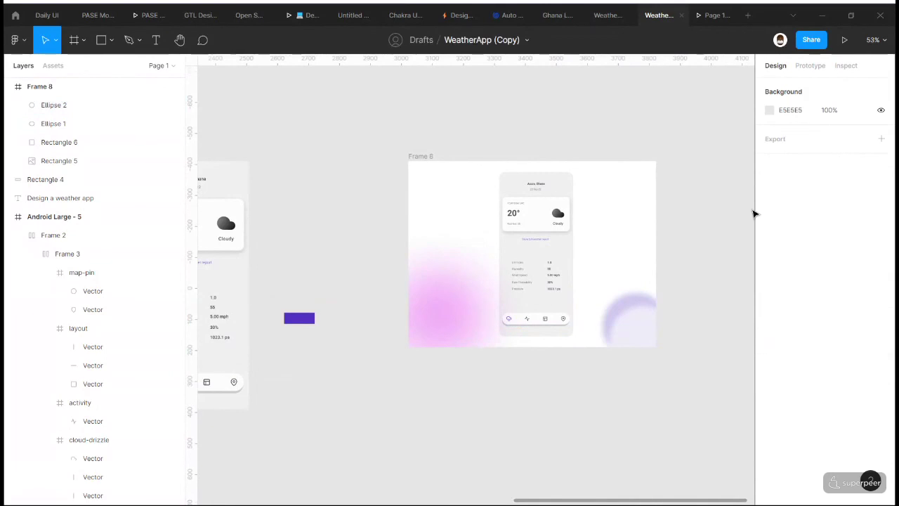
- Rename the 800 × 600 presentation frame to WEATHER APP and deselect it
left_click(426, 156)
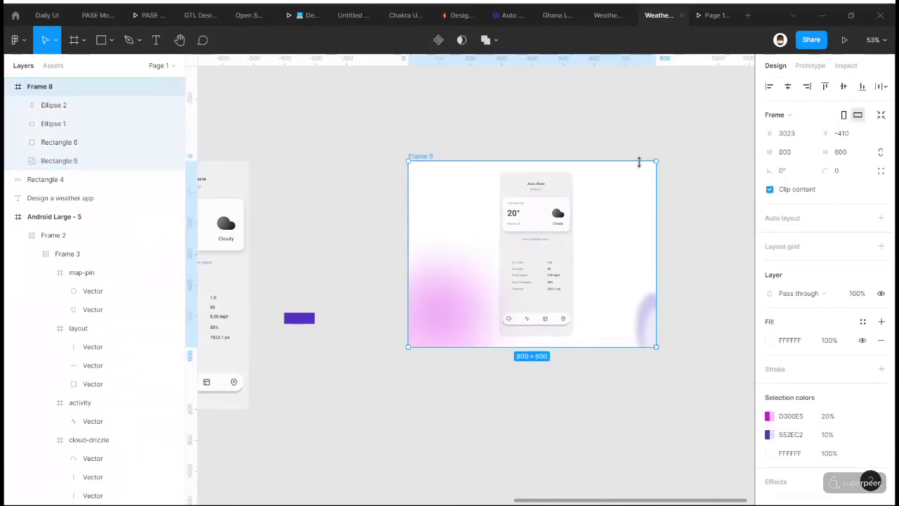
key("ctrl+r")
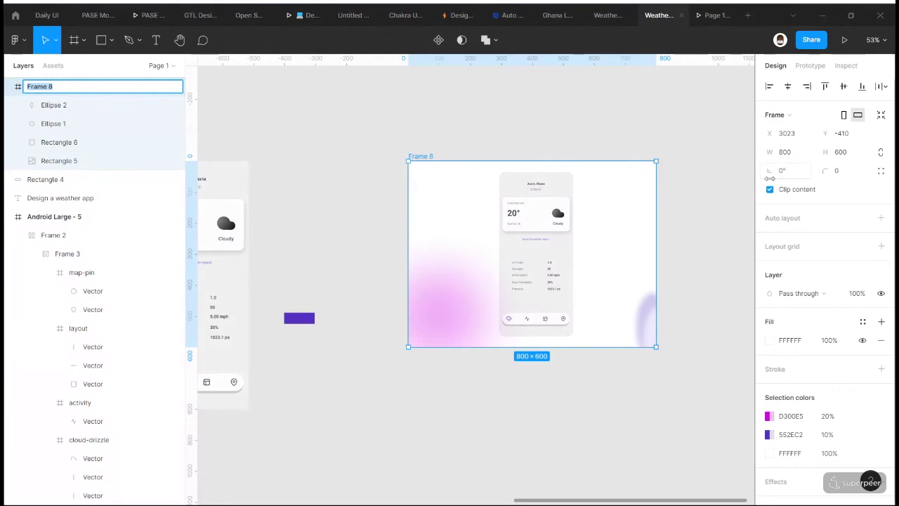
type("WEATHER")
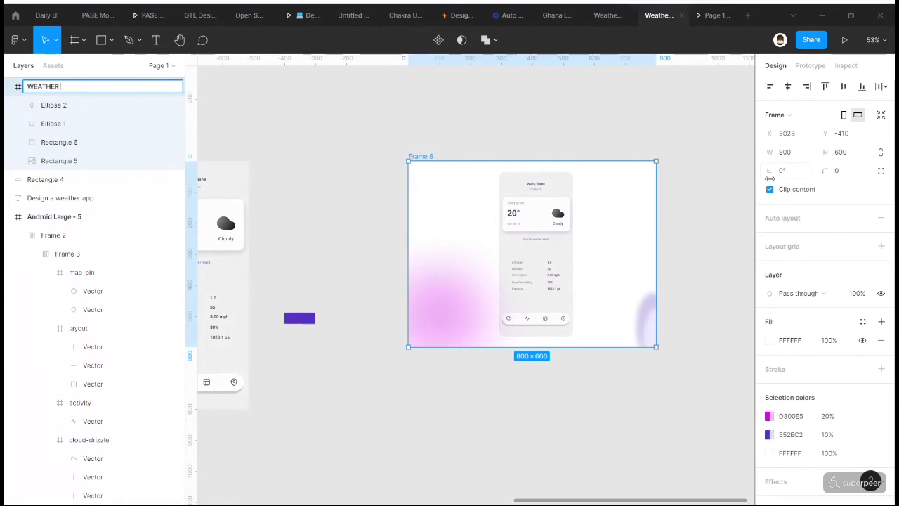
type(" APP")
key("Return")
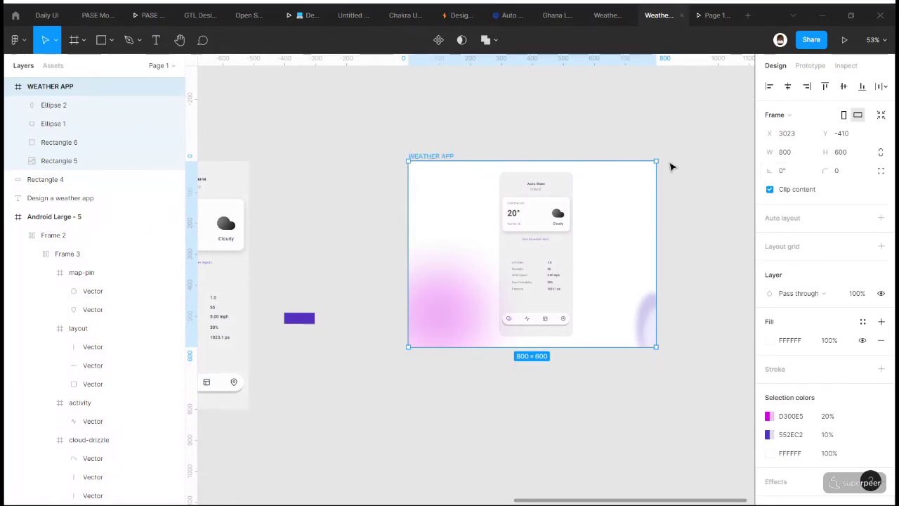
left_click(672, 166)
scroll(580, 210, "up", 5)
scroll(580, 211, "down", 2)
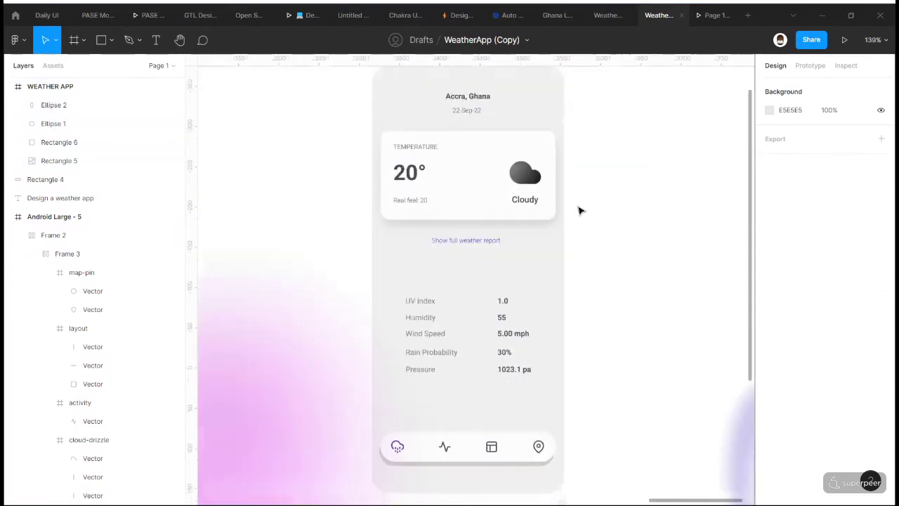
scroll(580, 210, "down", 1)
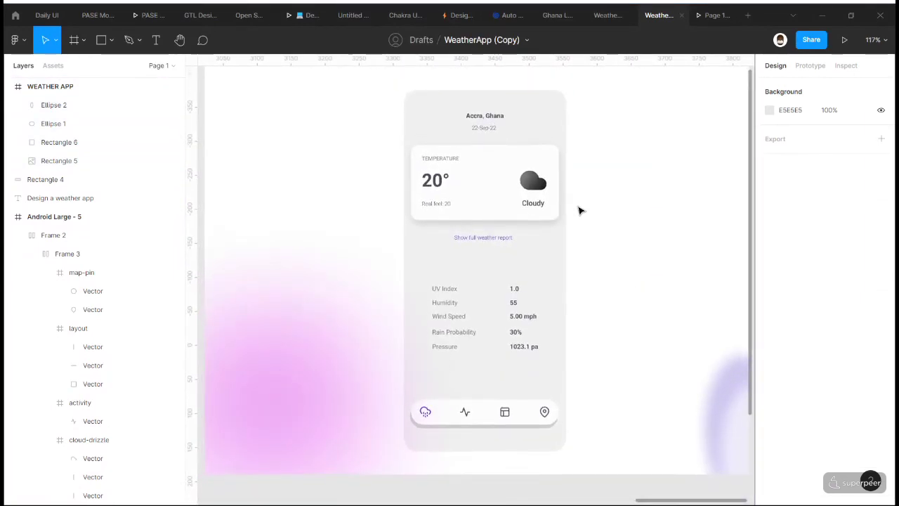